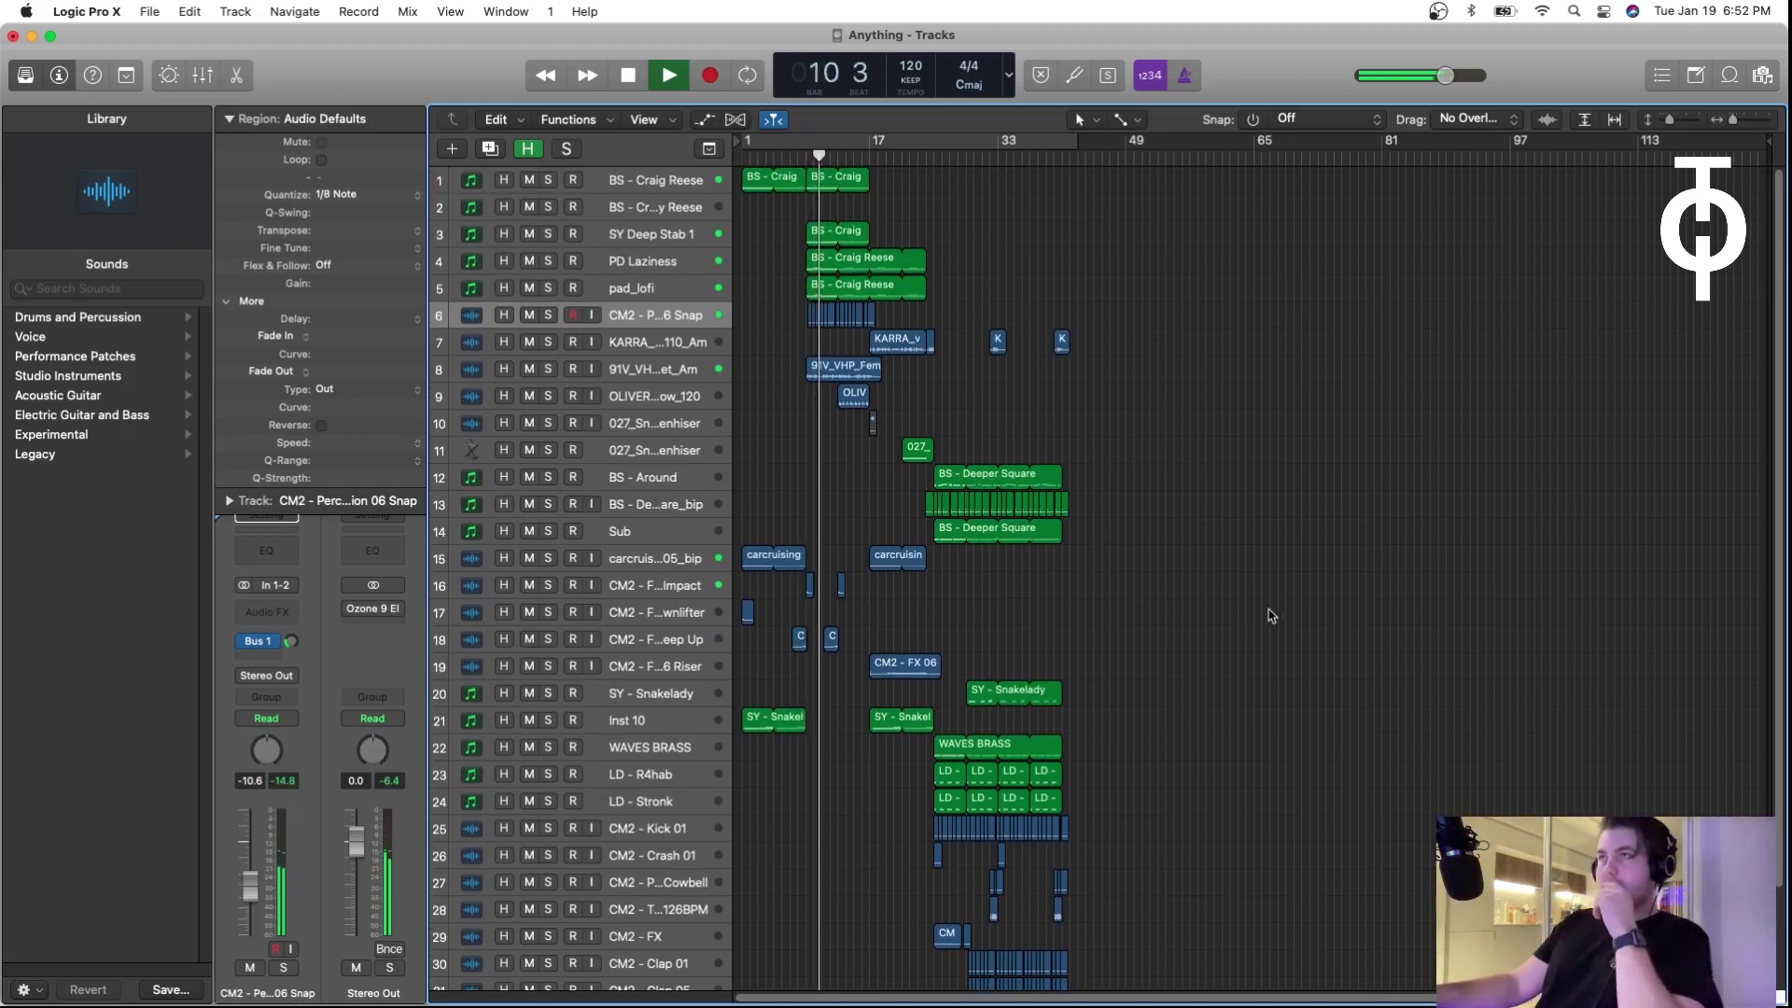
# Step: Play the arrangement through to its end while viewing its tracks, and return the playhead to the start
pyautogui.scroll(-1, 1316, 667)
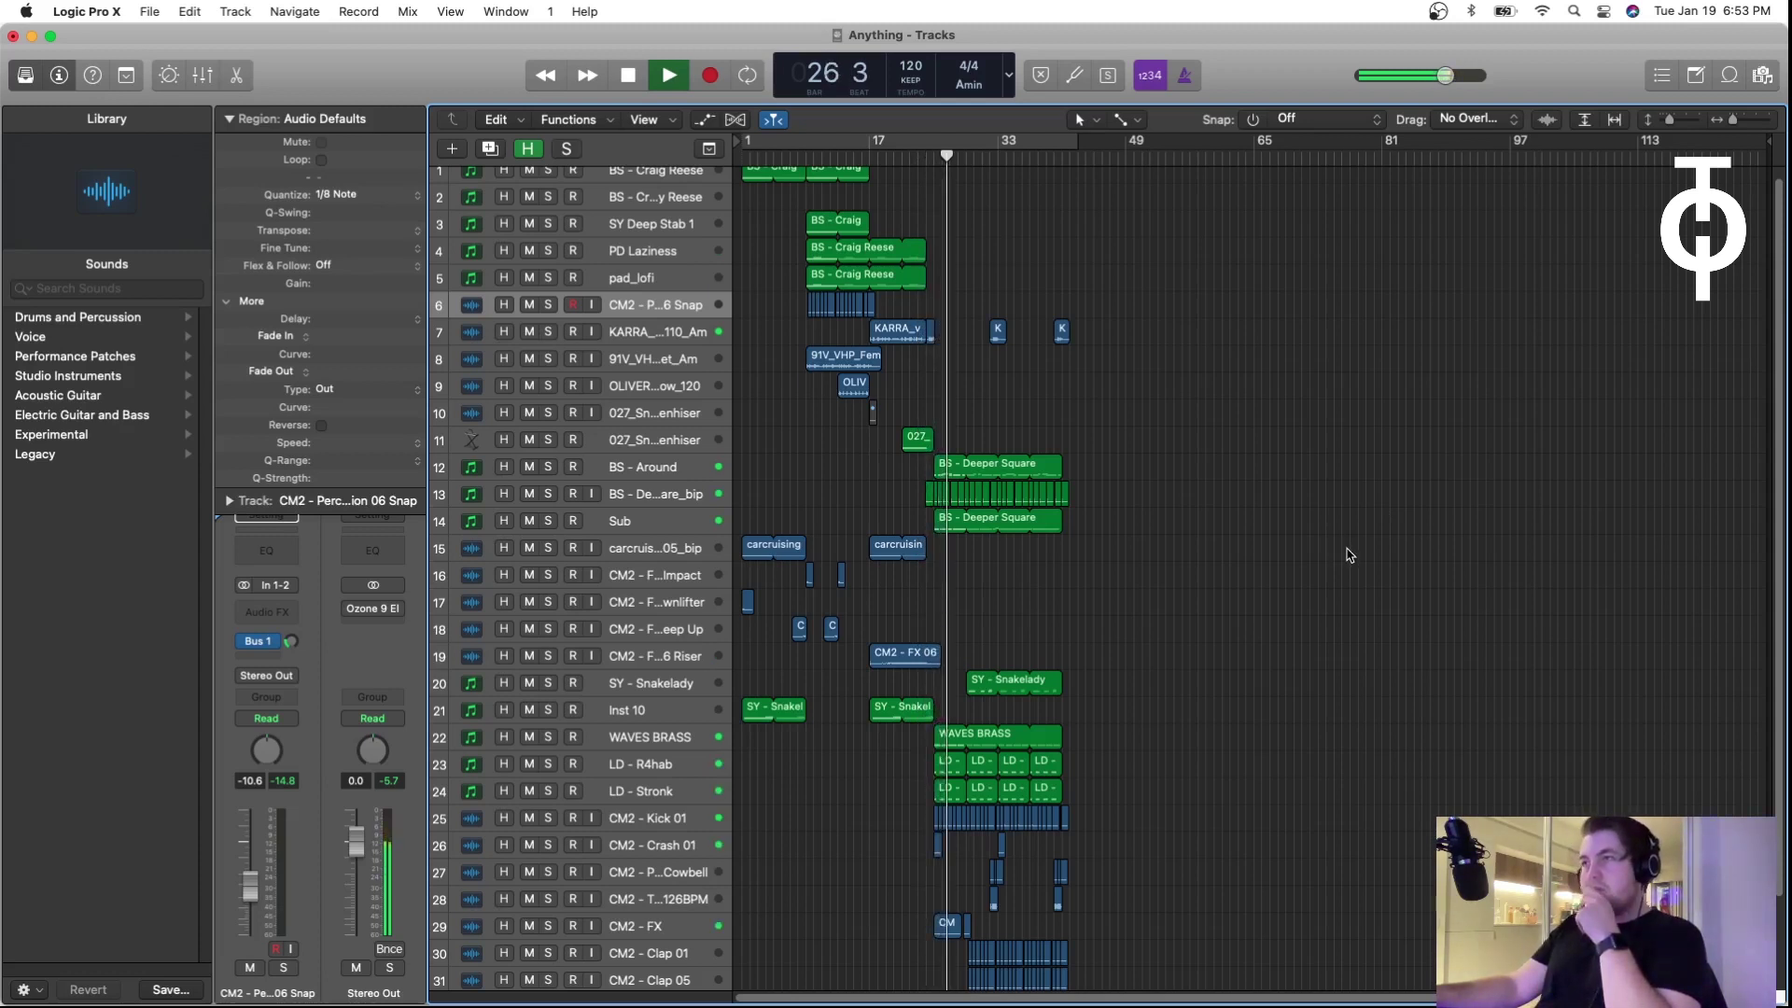
pyautogui.scroll(-3, 1348, 558)
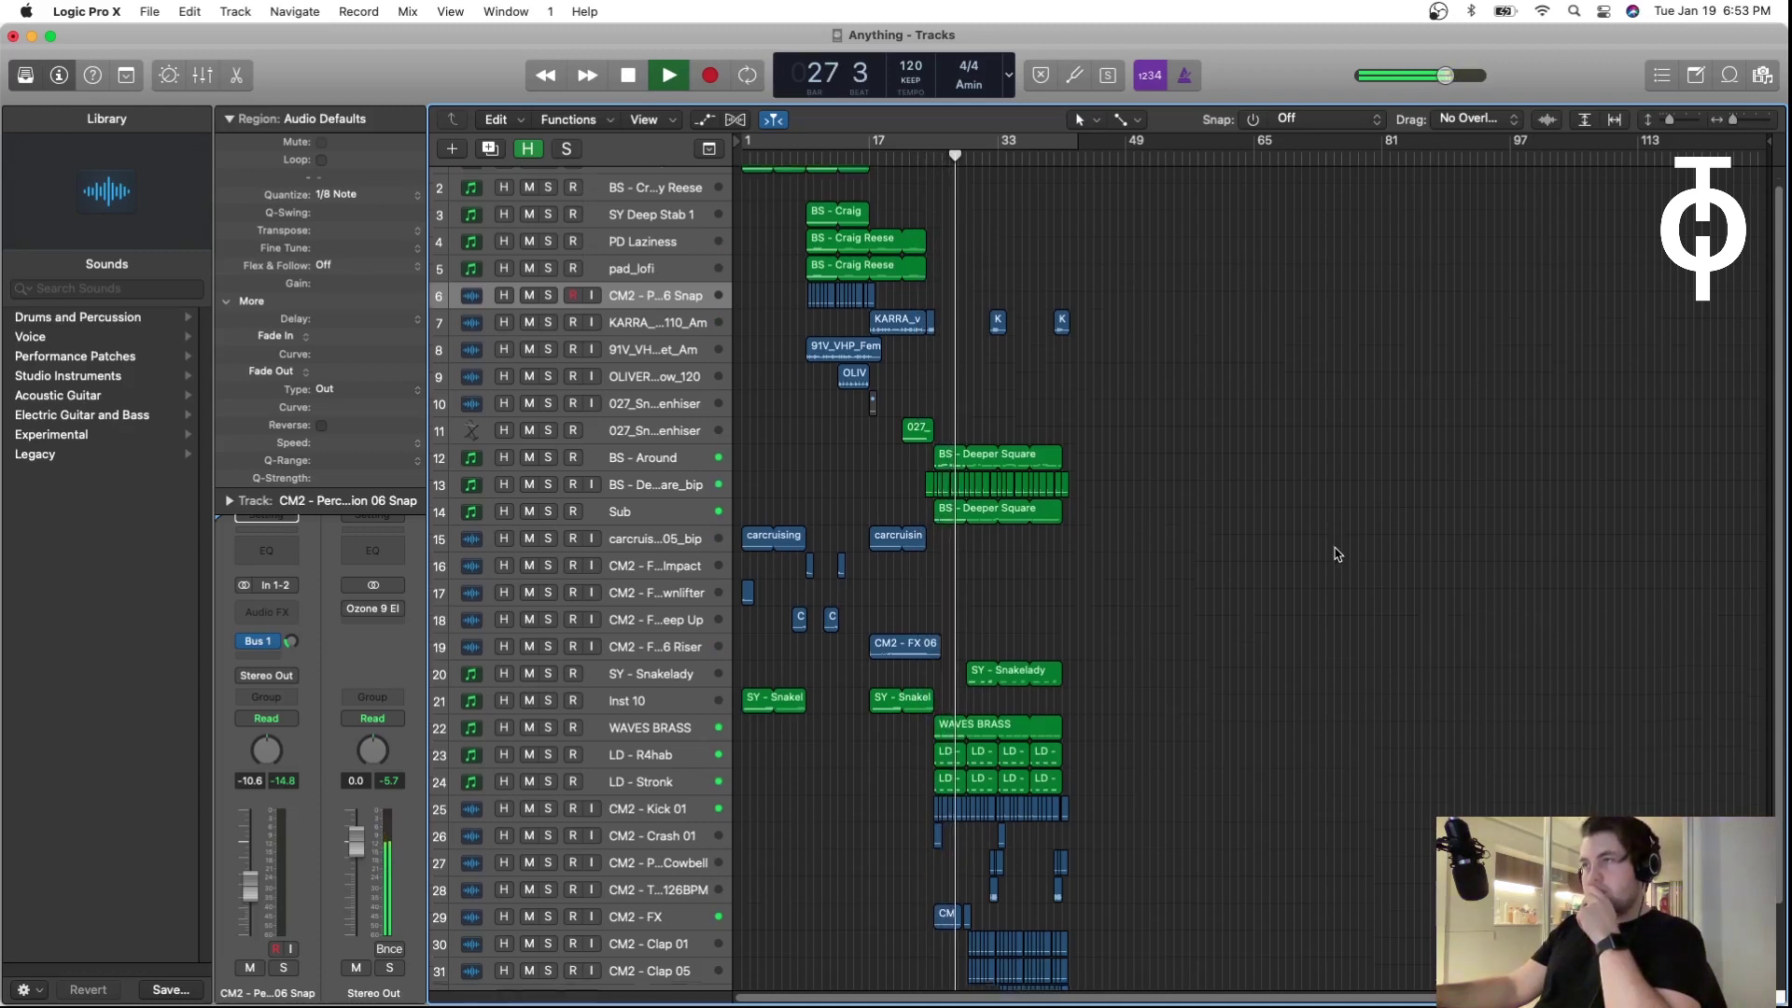
pyautogui.scroll(2, 1345, 564)
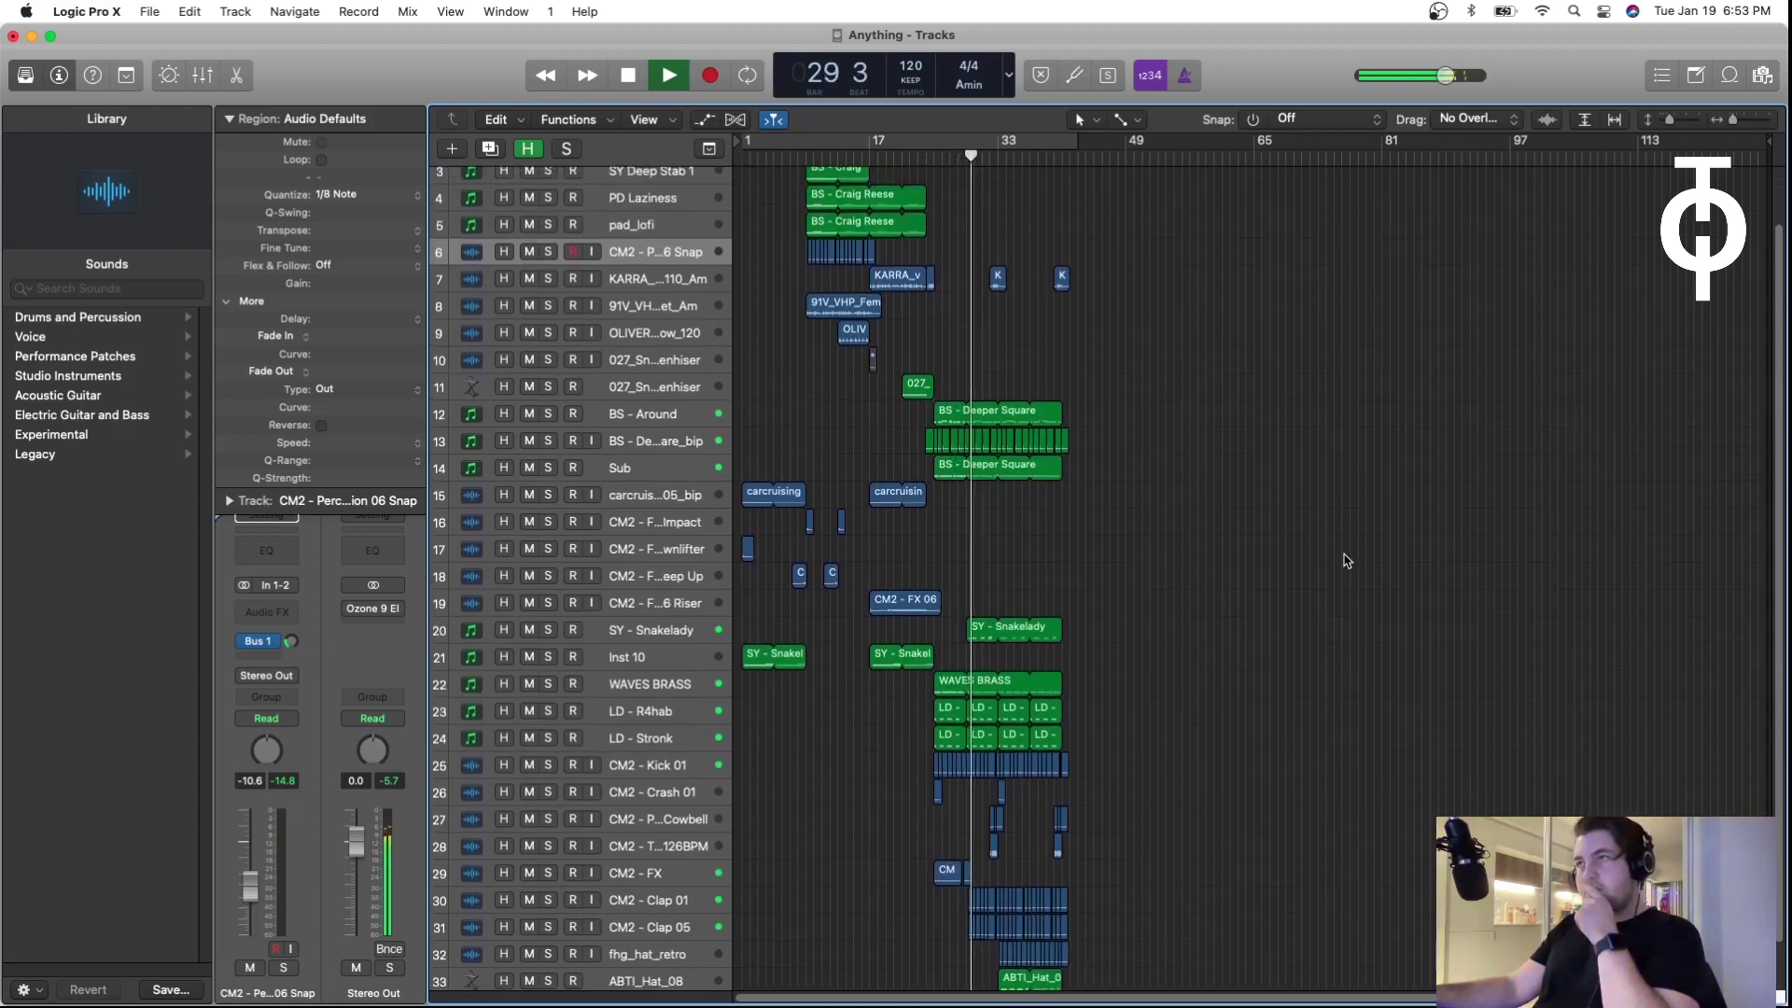
pyautogui.scroll(2, 1347, 560)
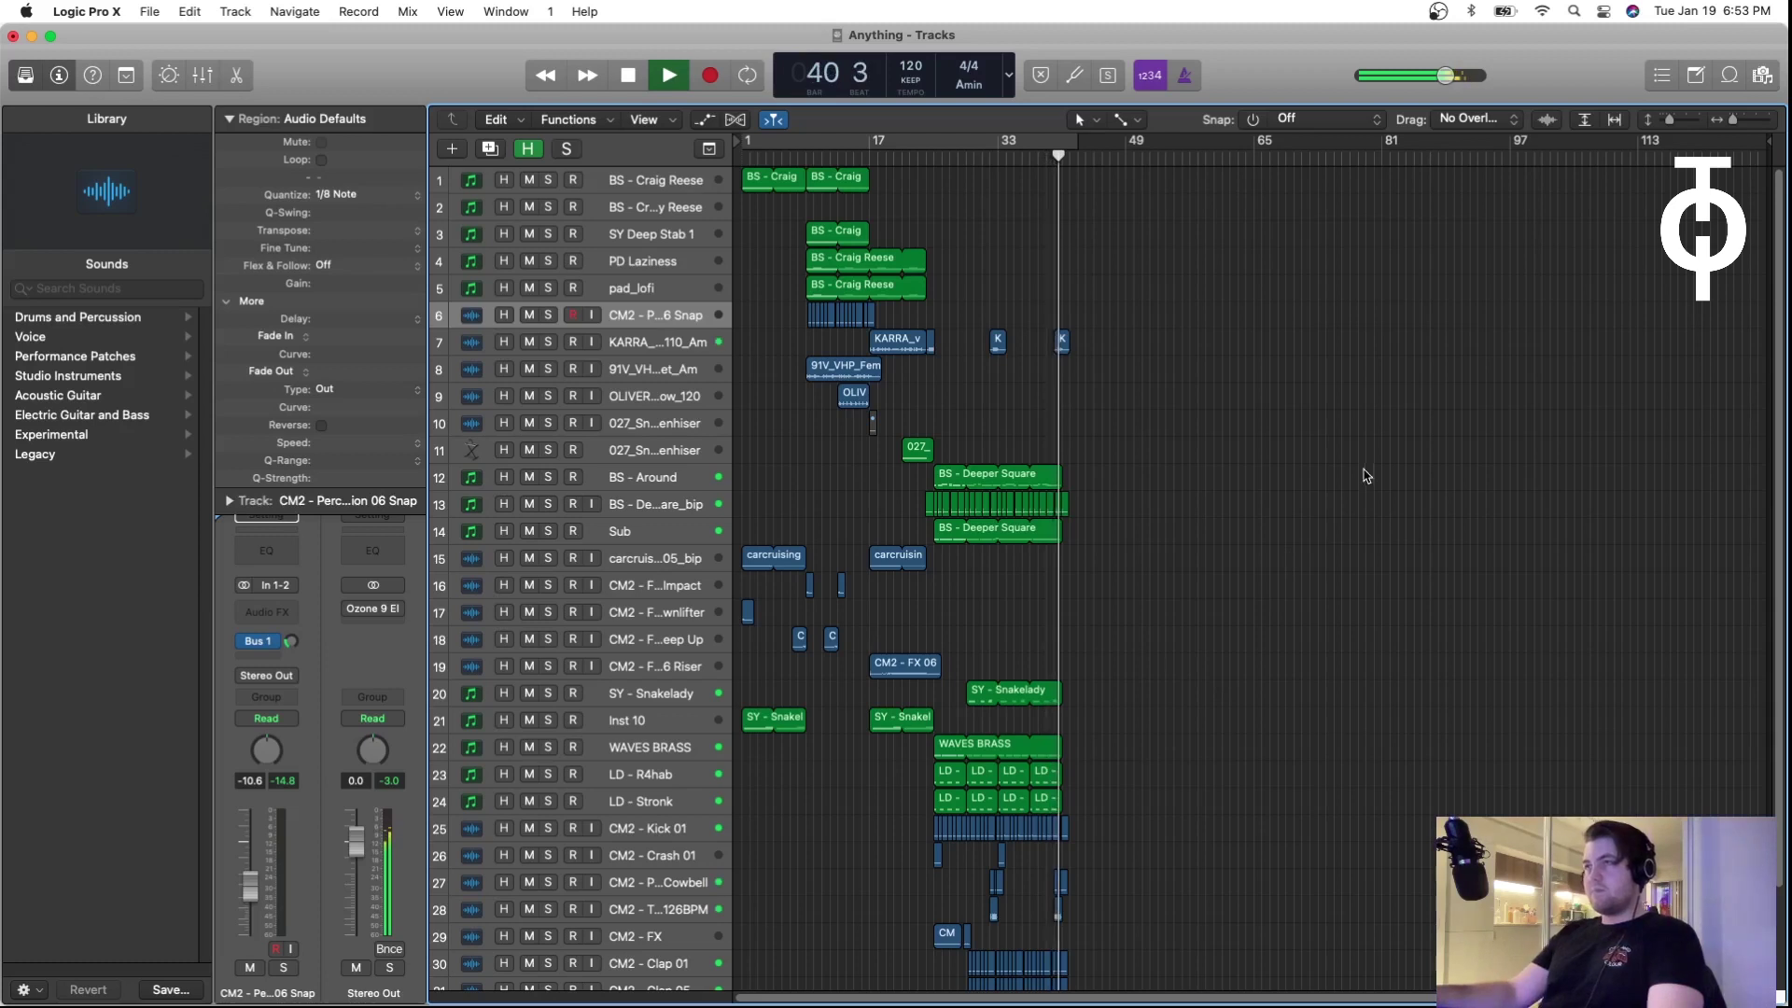
pyautogui.press('space')
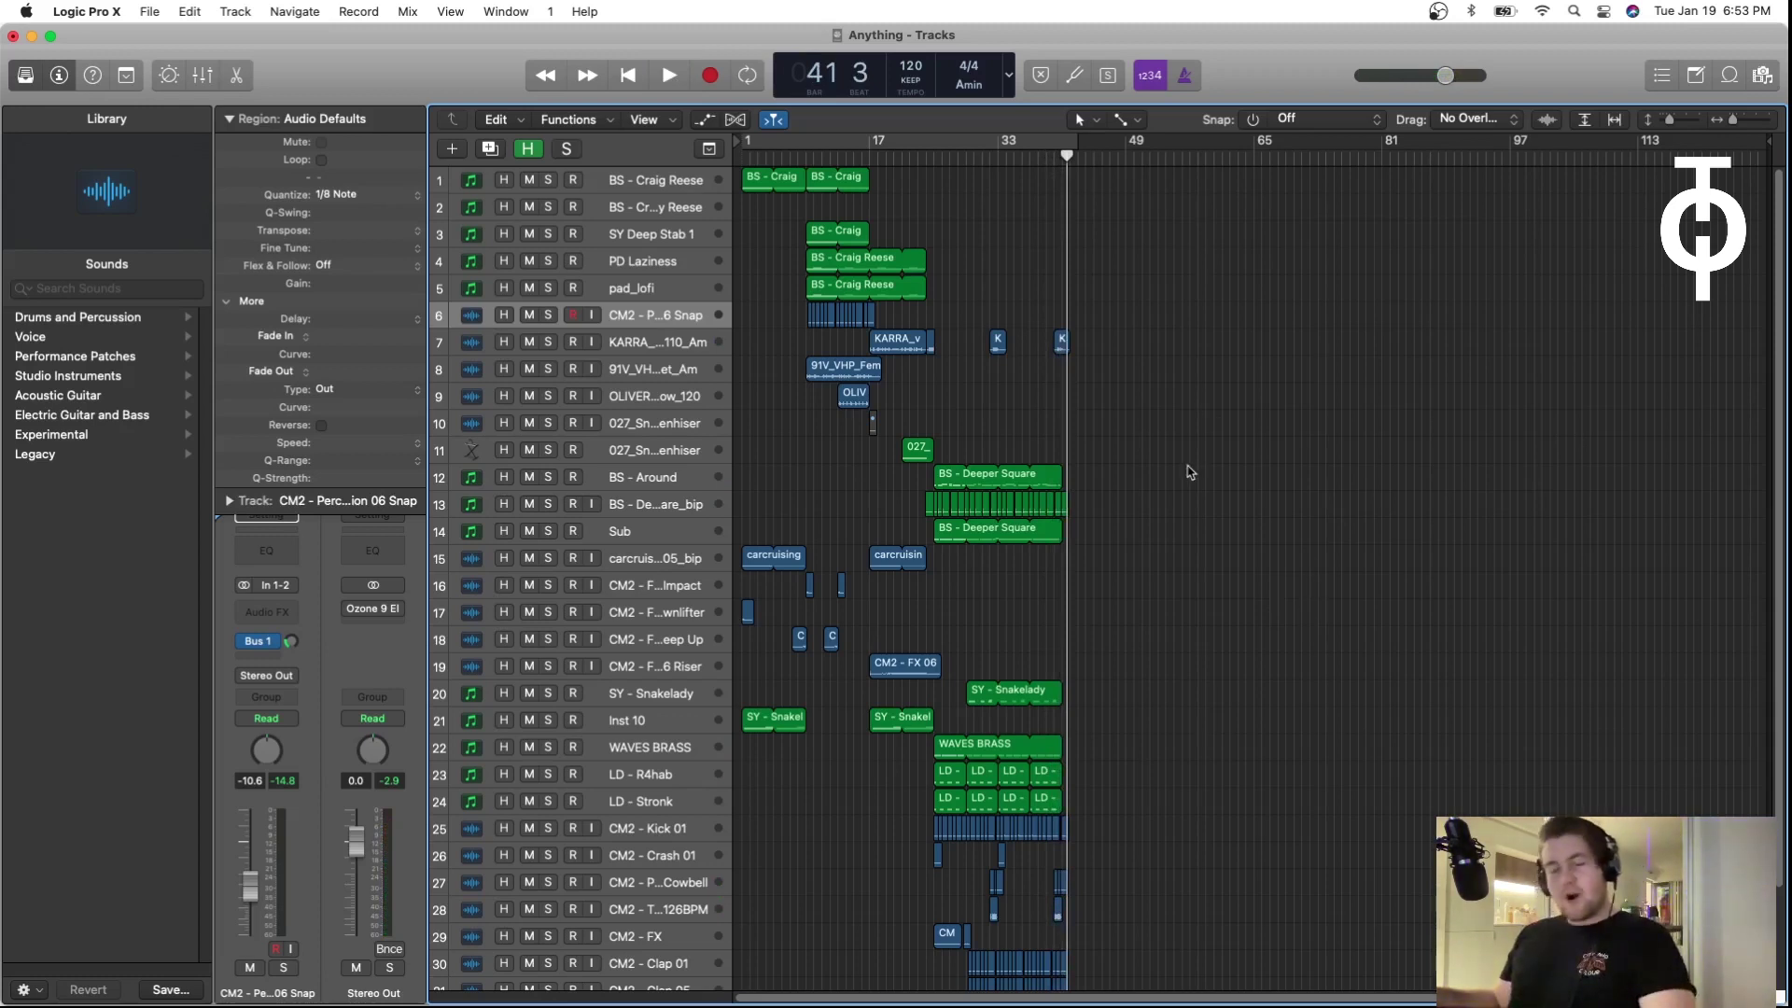
pyautogui.press('Return')
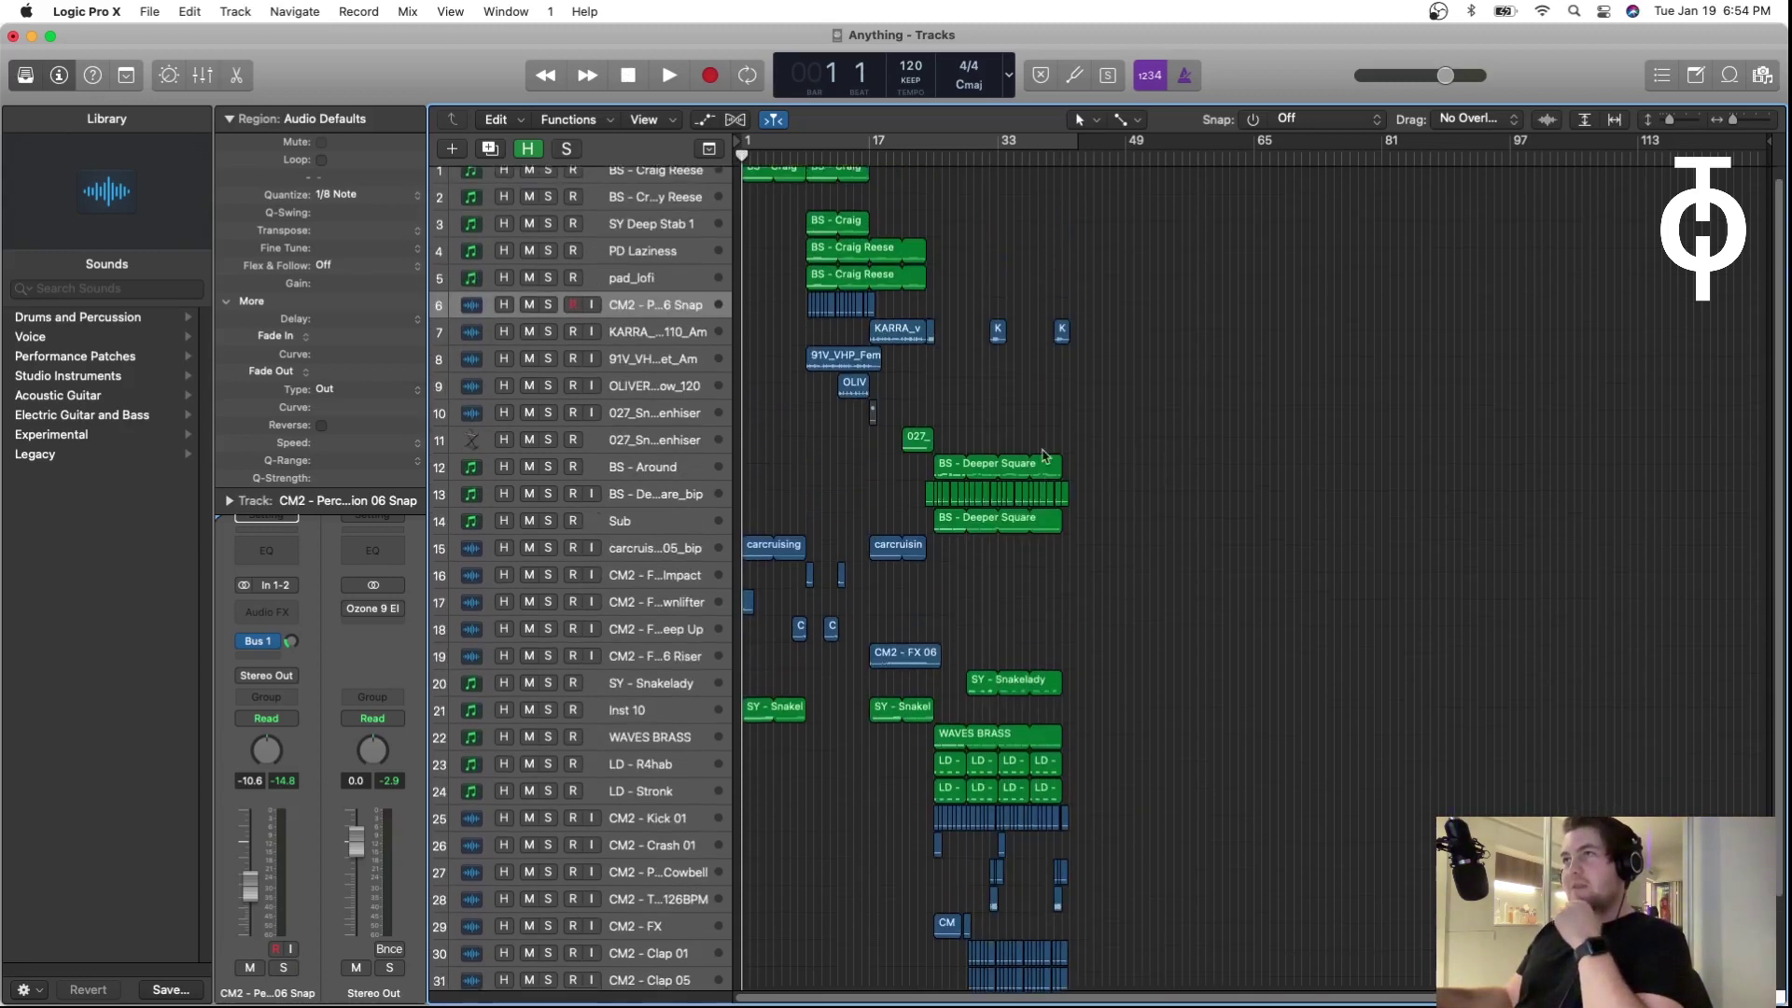
# Step: Play the opening of the full arrangement briefly from bar 1
pyautogui.click(807, 155)
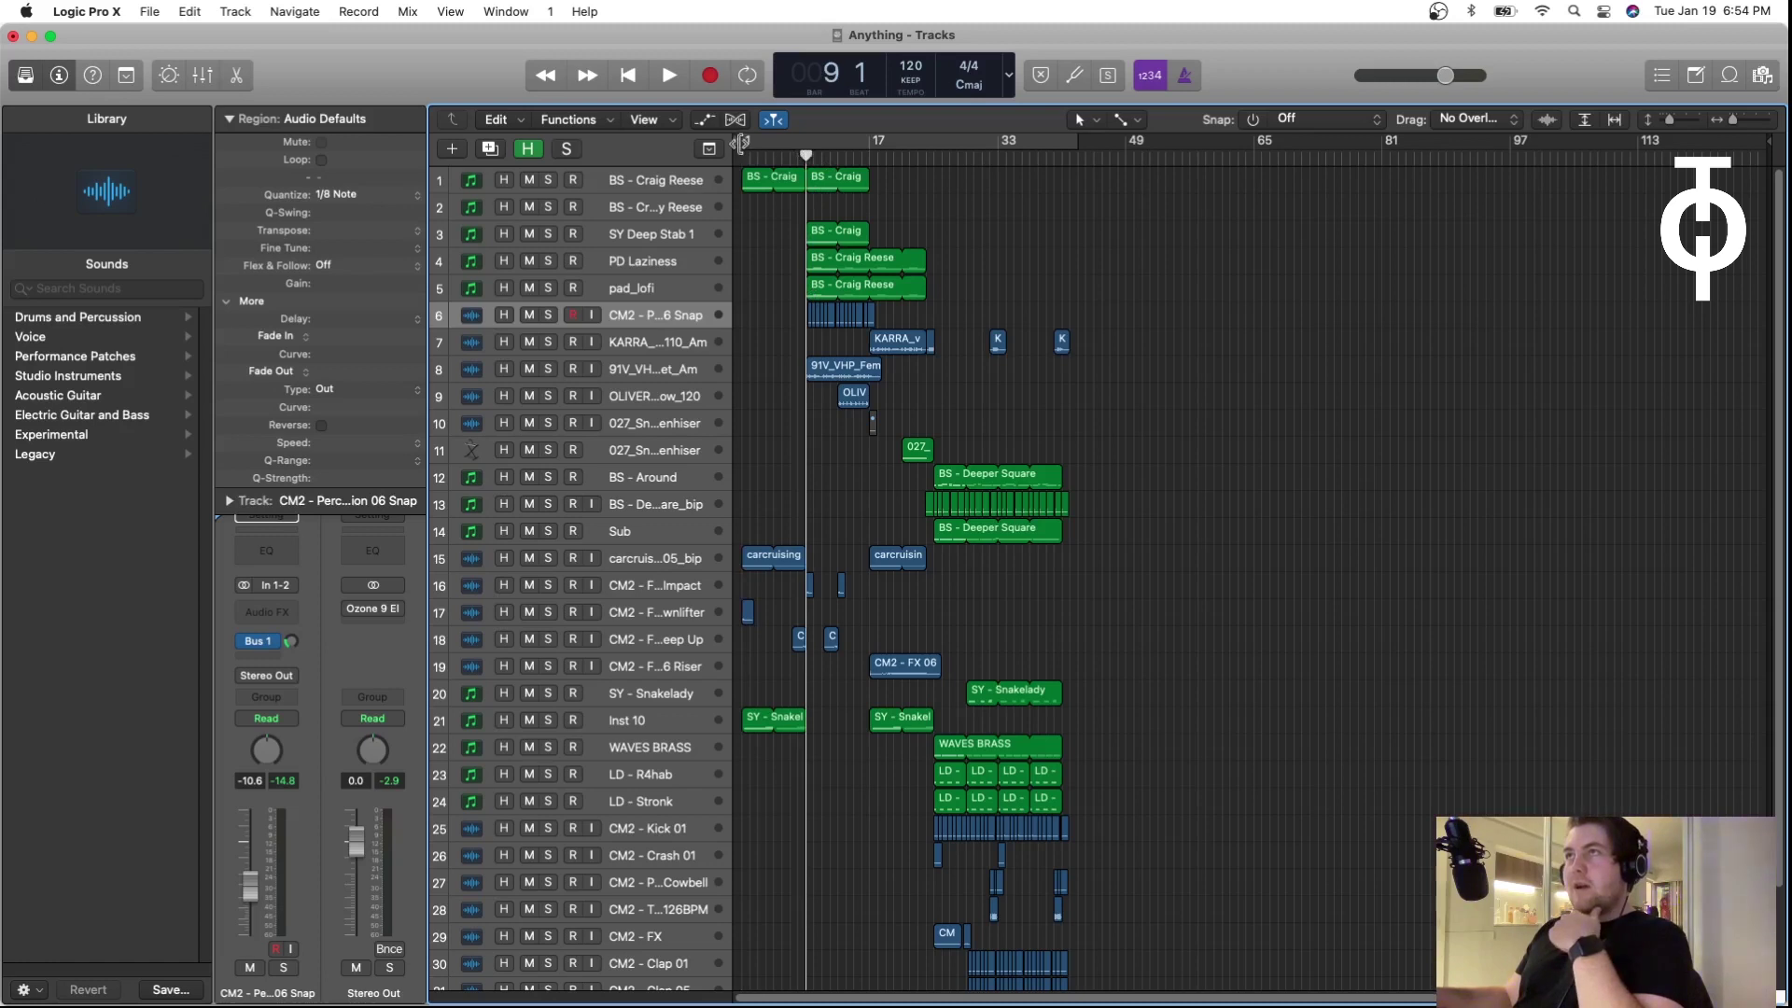
pyautogui.press('Return')
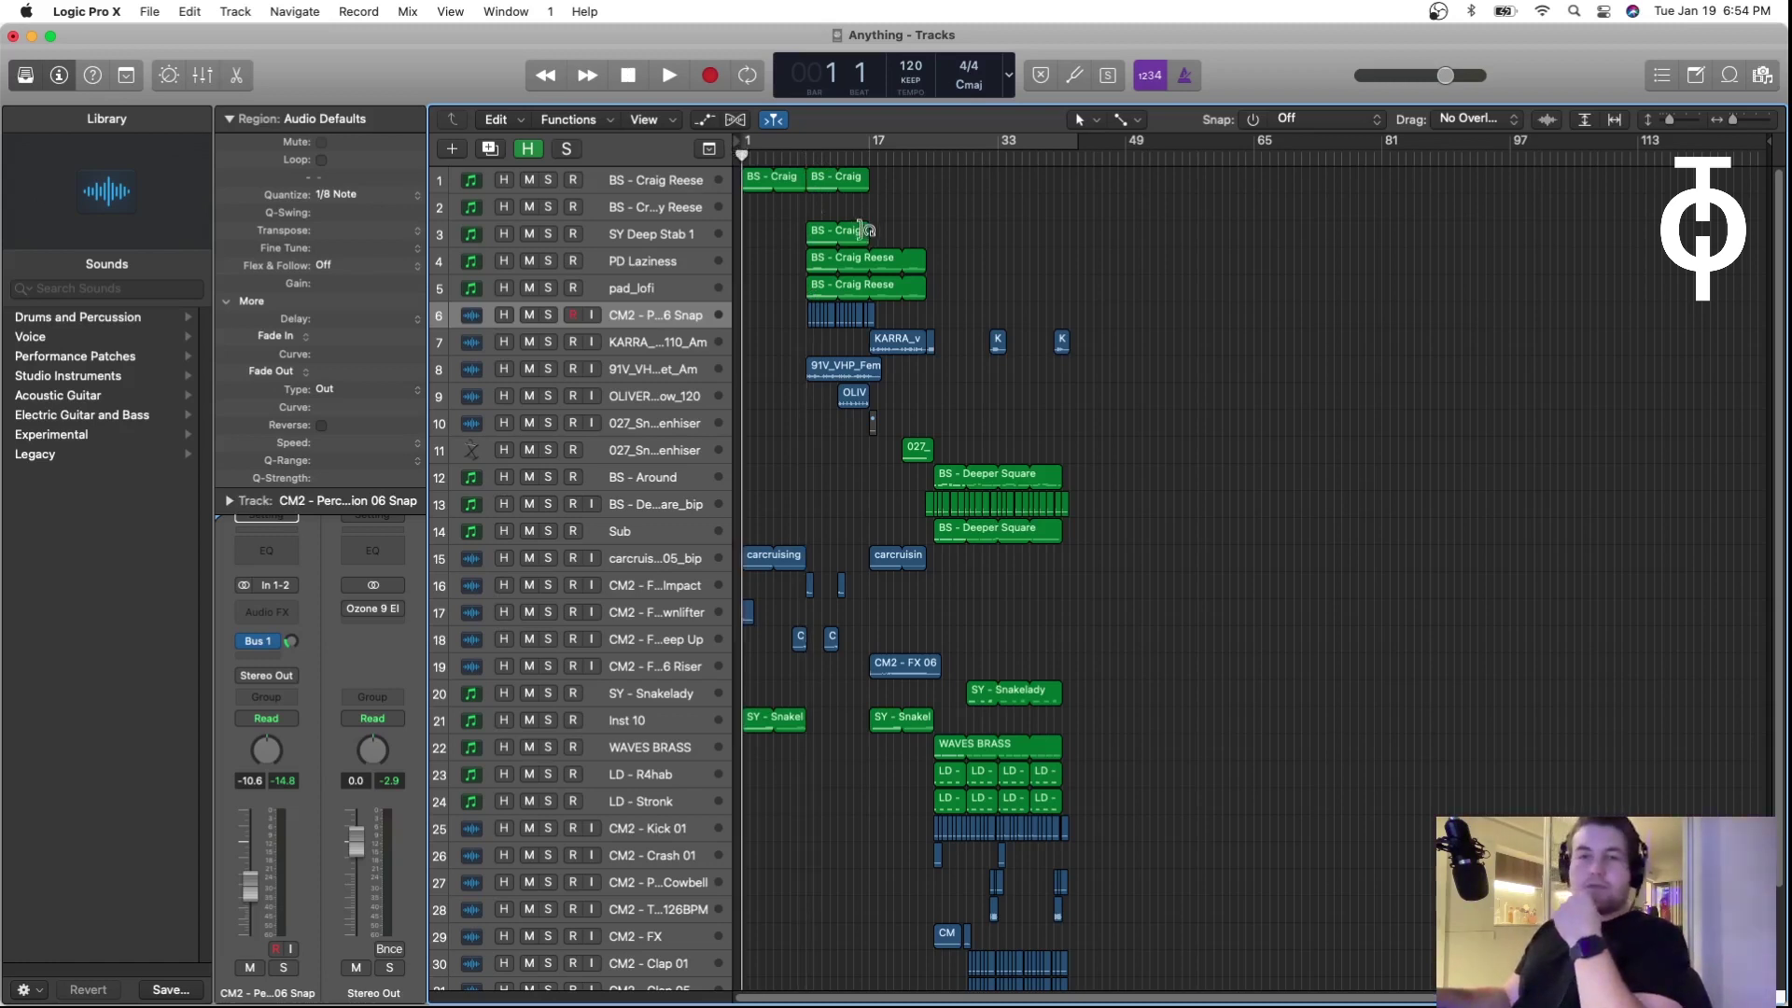
pyautogui.press('space')
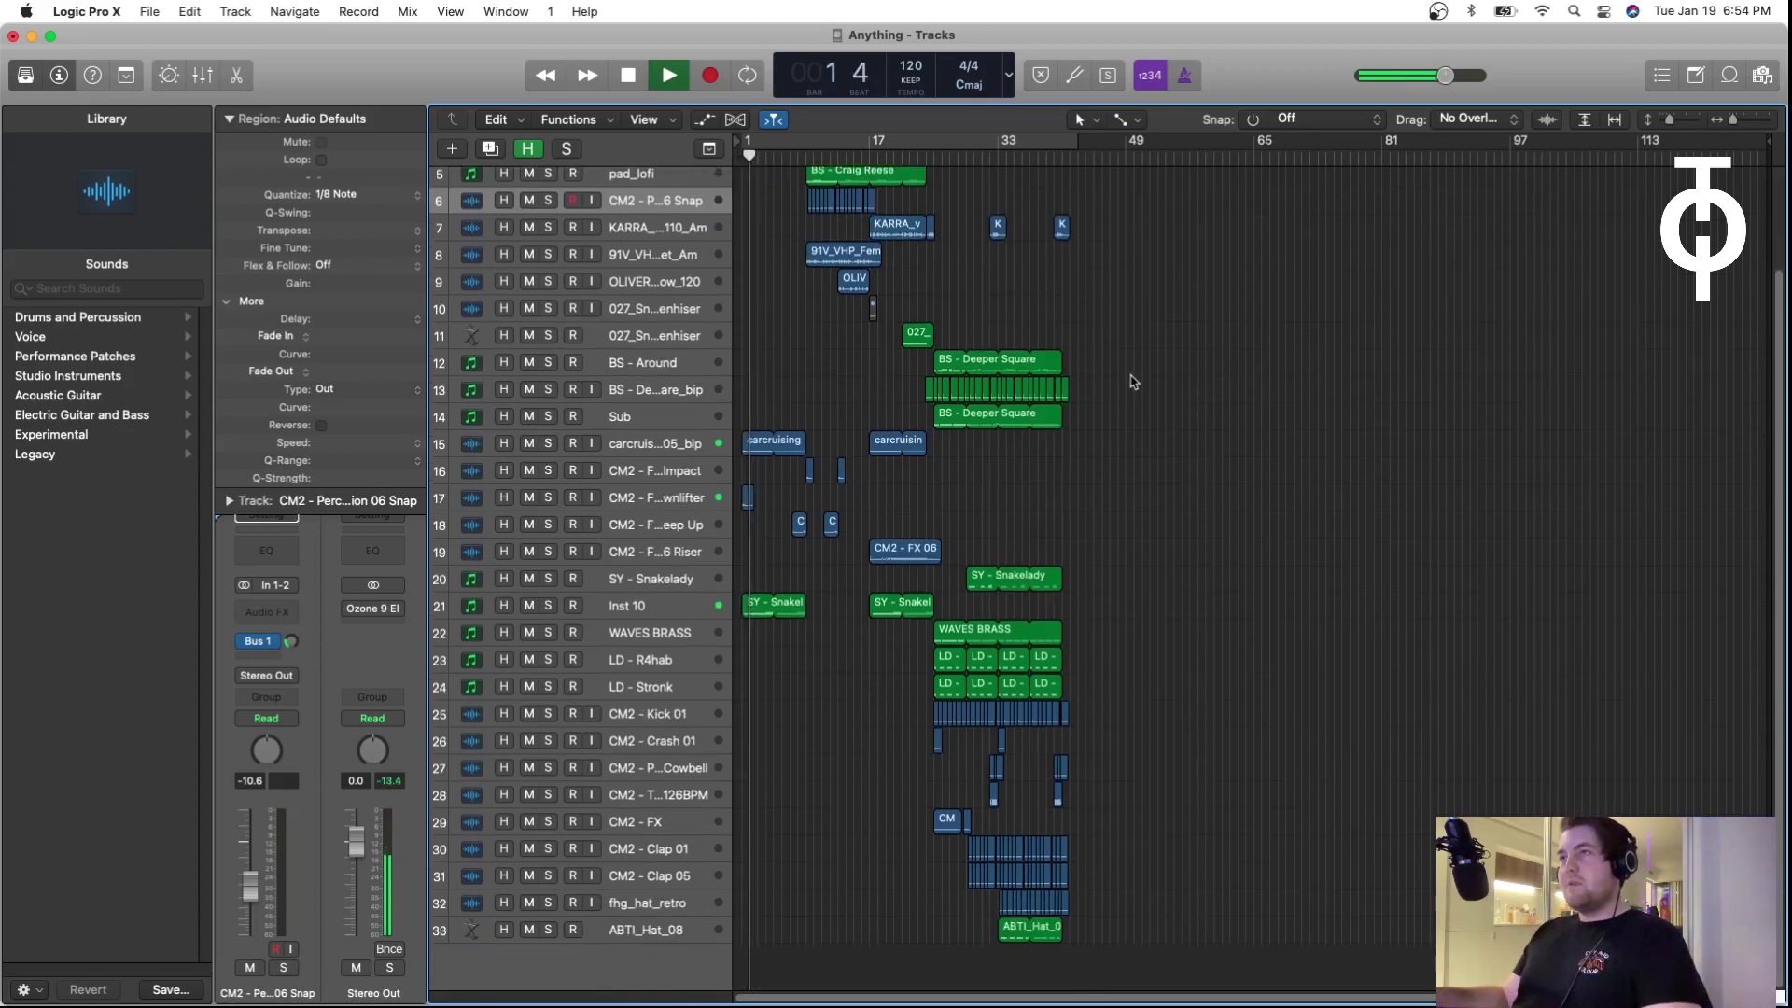
pyautogui.press('space')
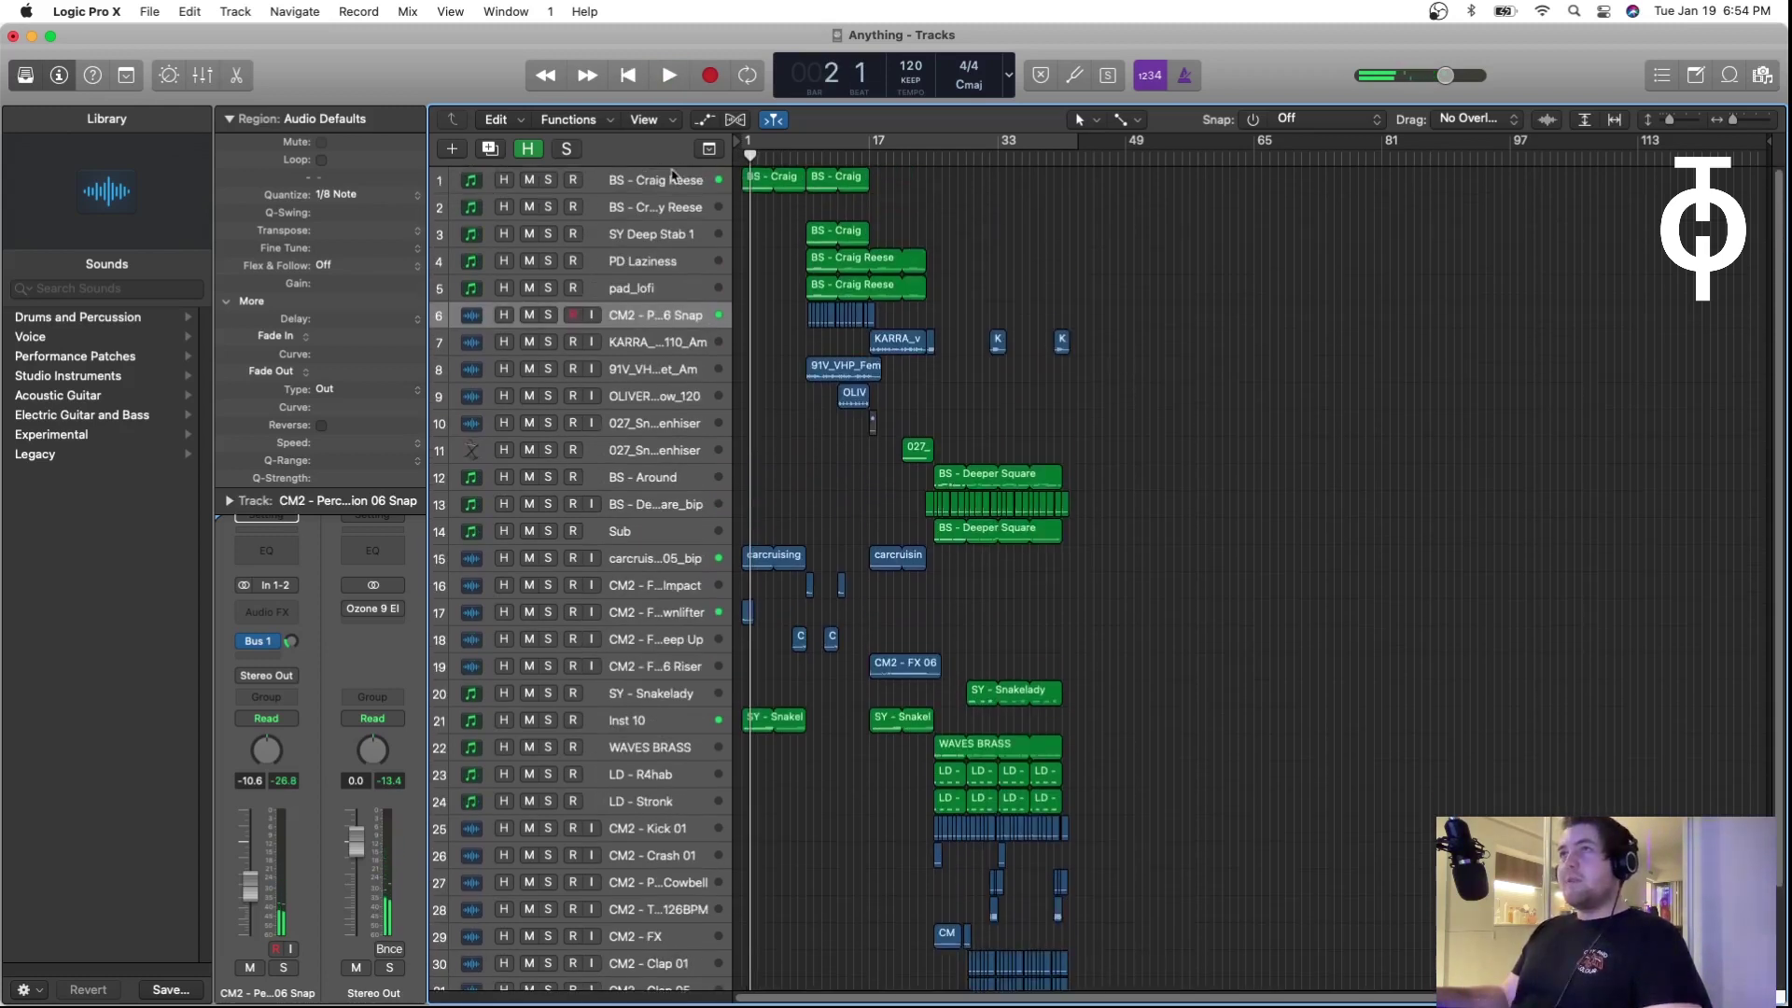
pyautogui.click(671, 173)
pyautogui.press('Return')
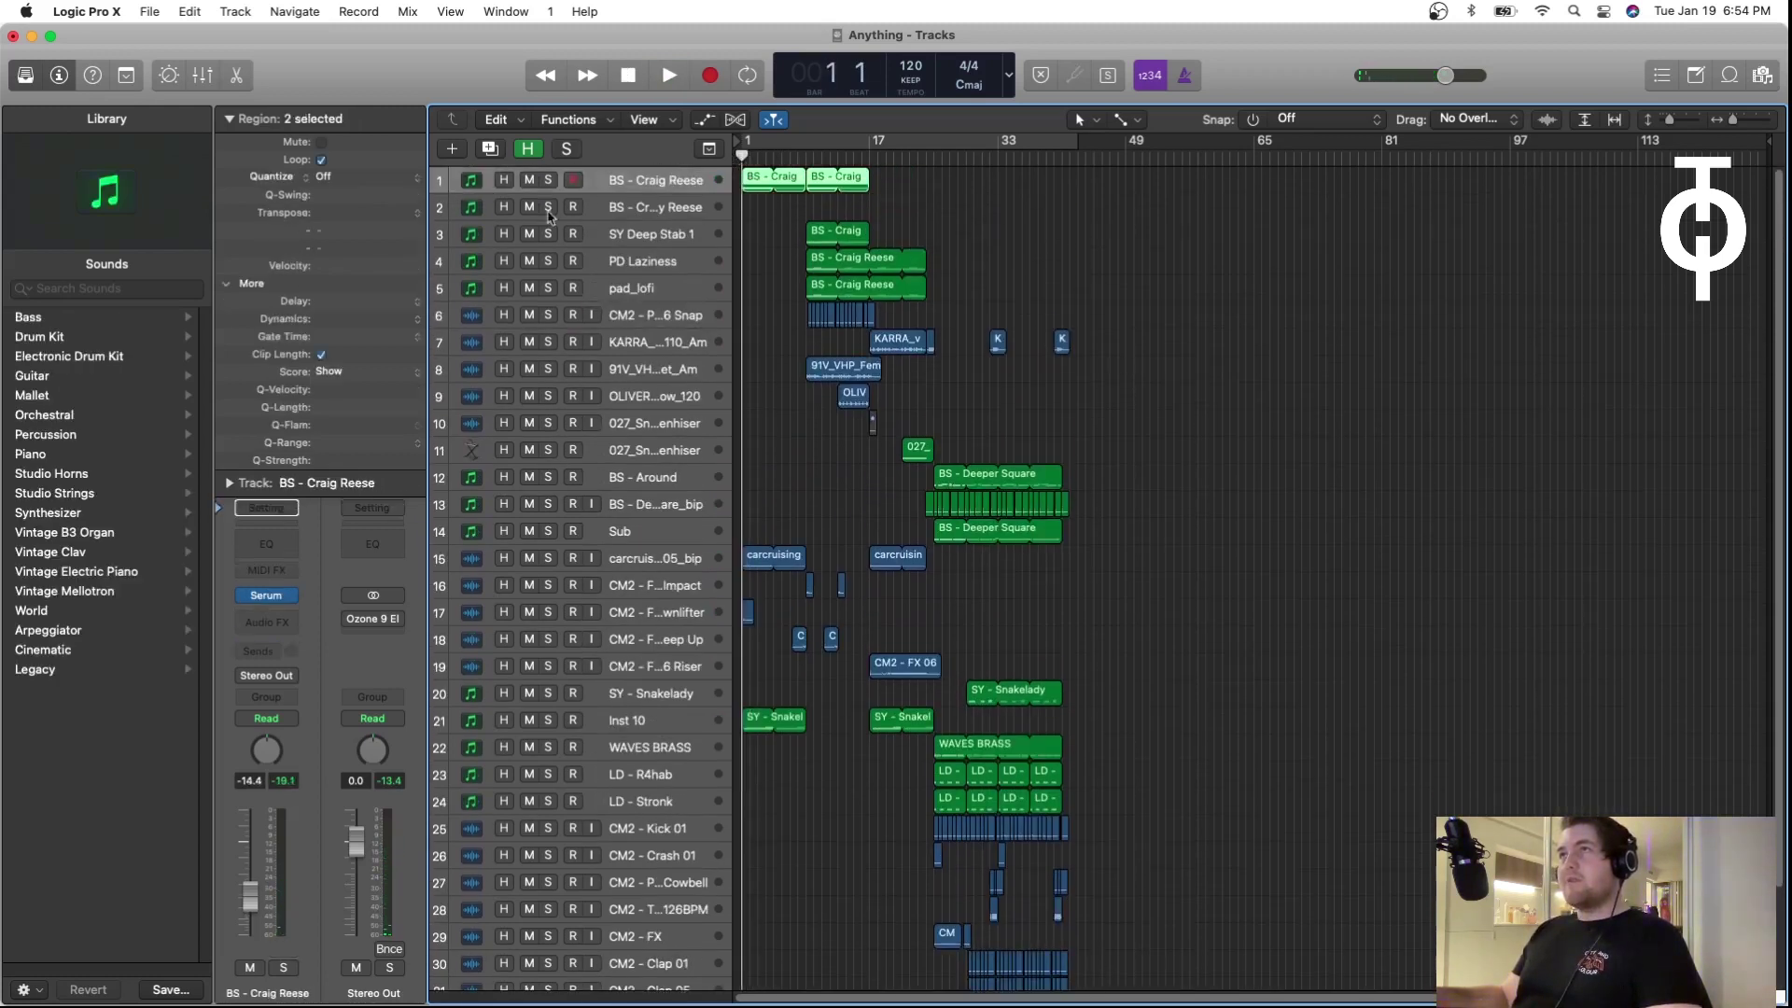
pyautogui.click(550, 180)
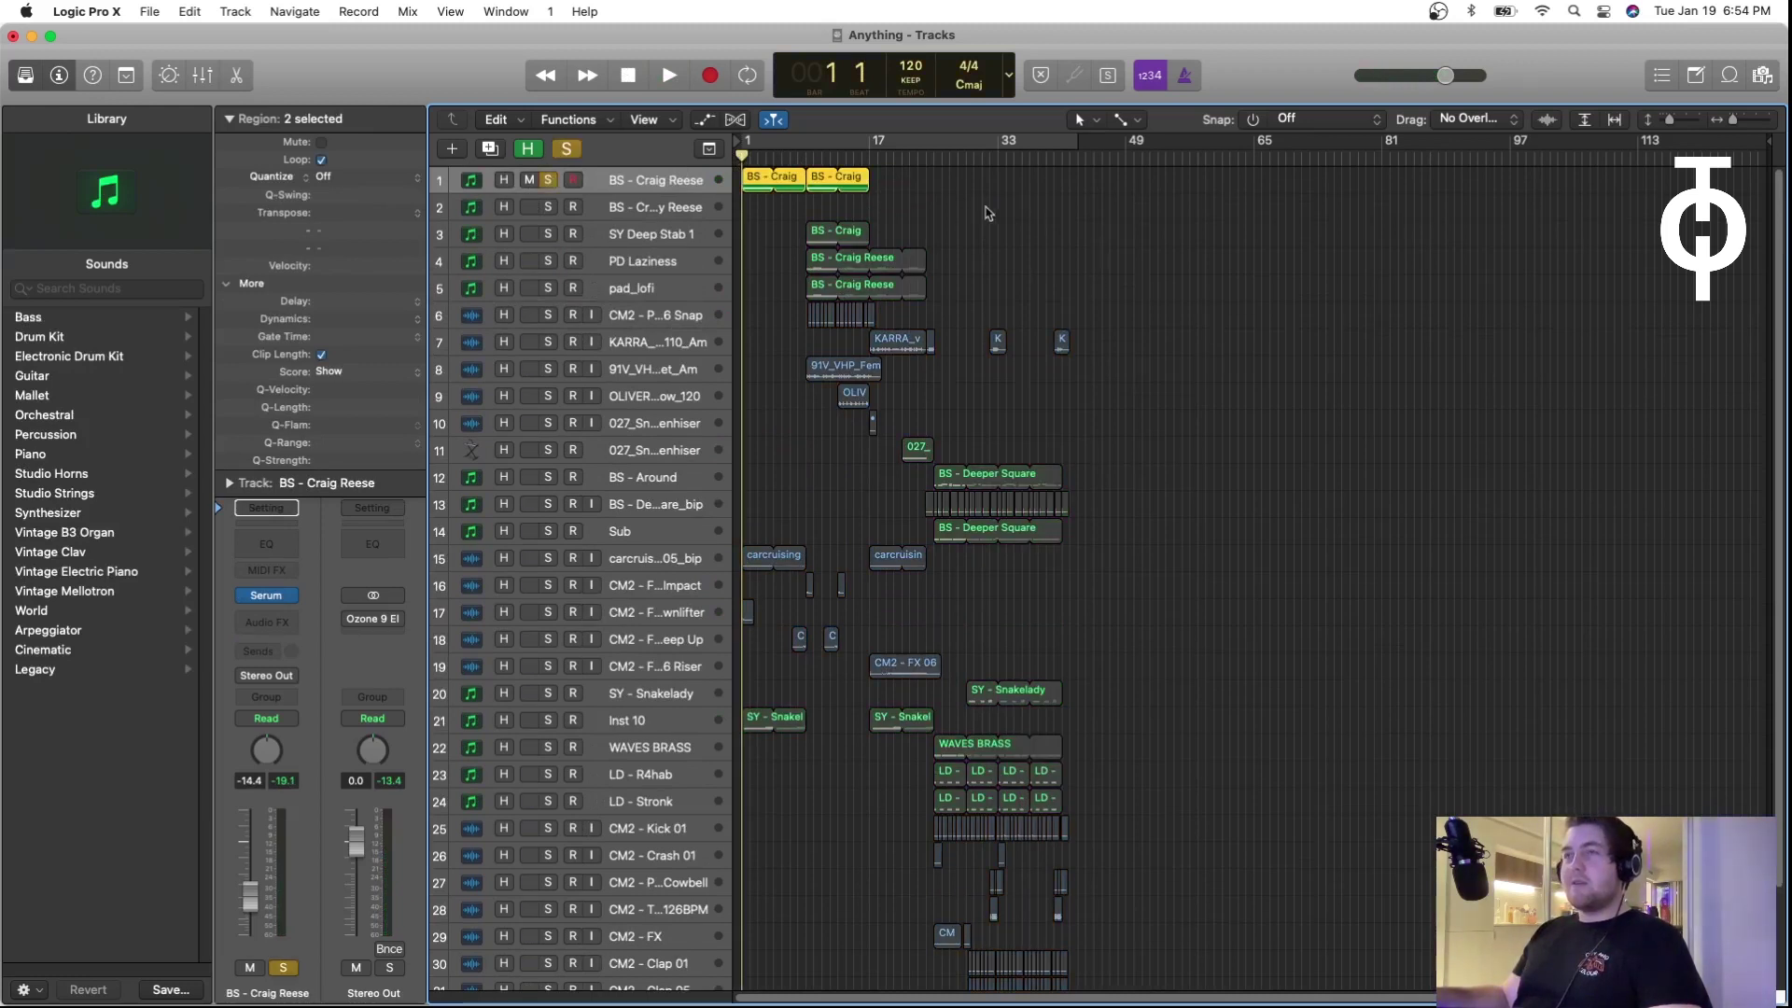
pyautogui.press('space')
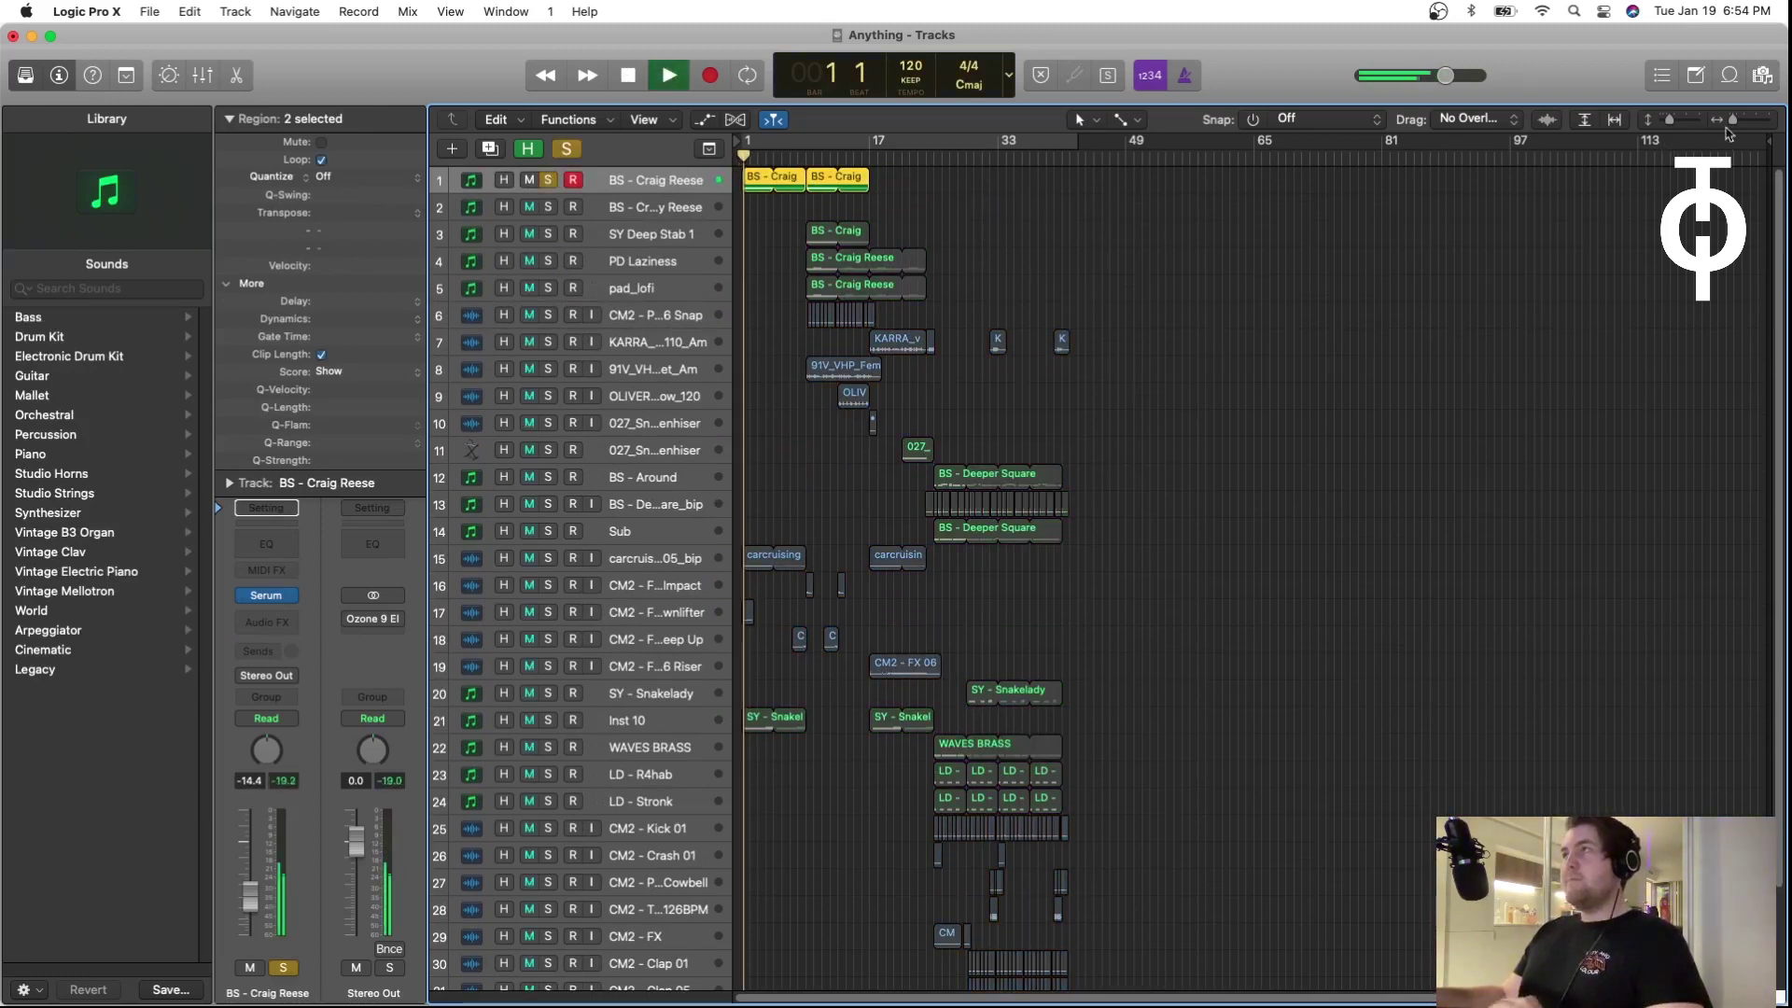
# Step: Enlarge the track heights and the timeline zoom, with bar 1 at the start of the visible range
pyautogui.click(1673, 122)
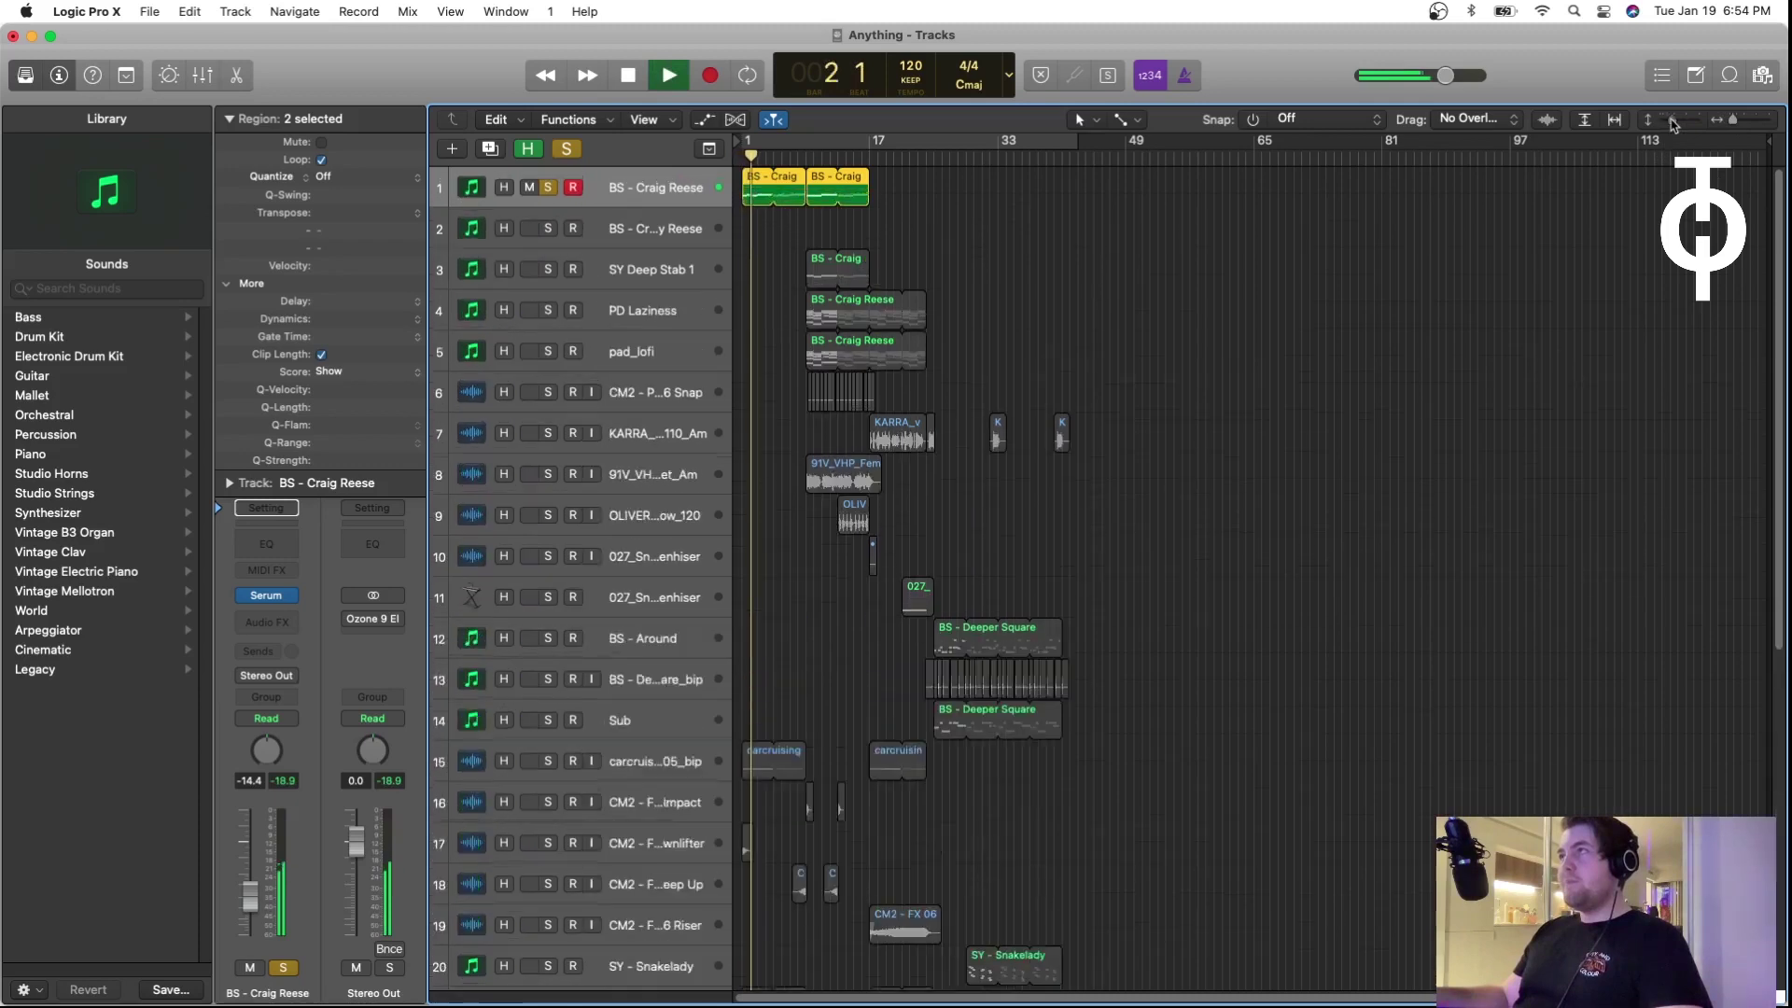
pyautogui.click(1673, 122)
pyautogui.click(1736, 121)
pyautogui.click(1739, 121)
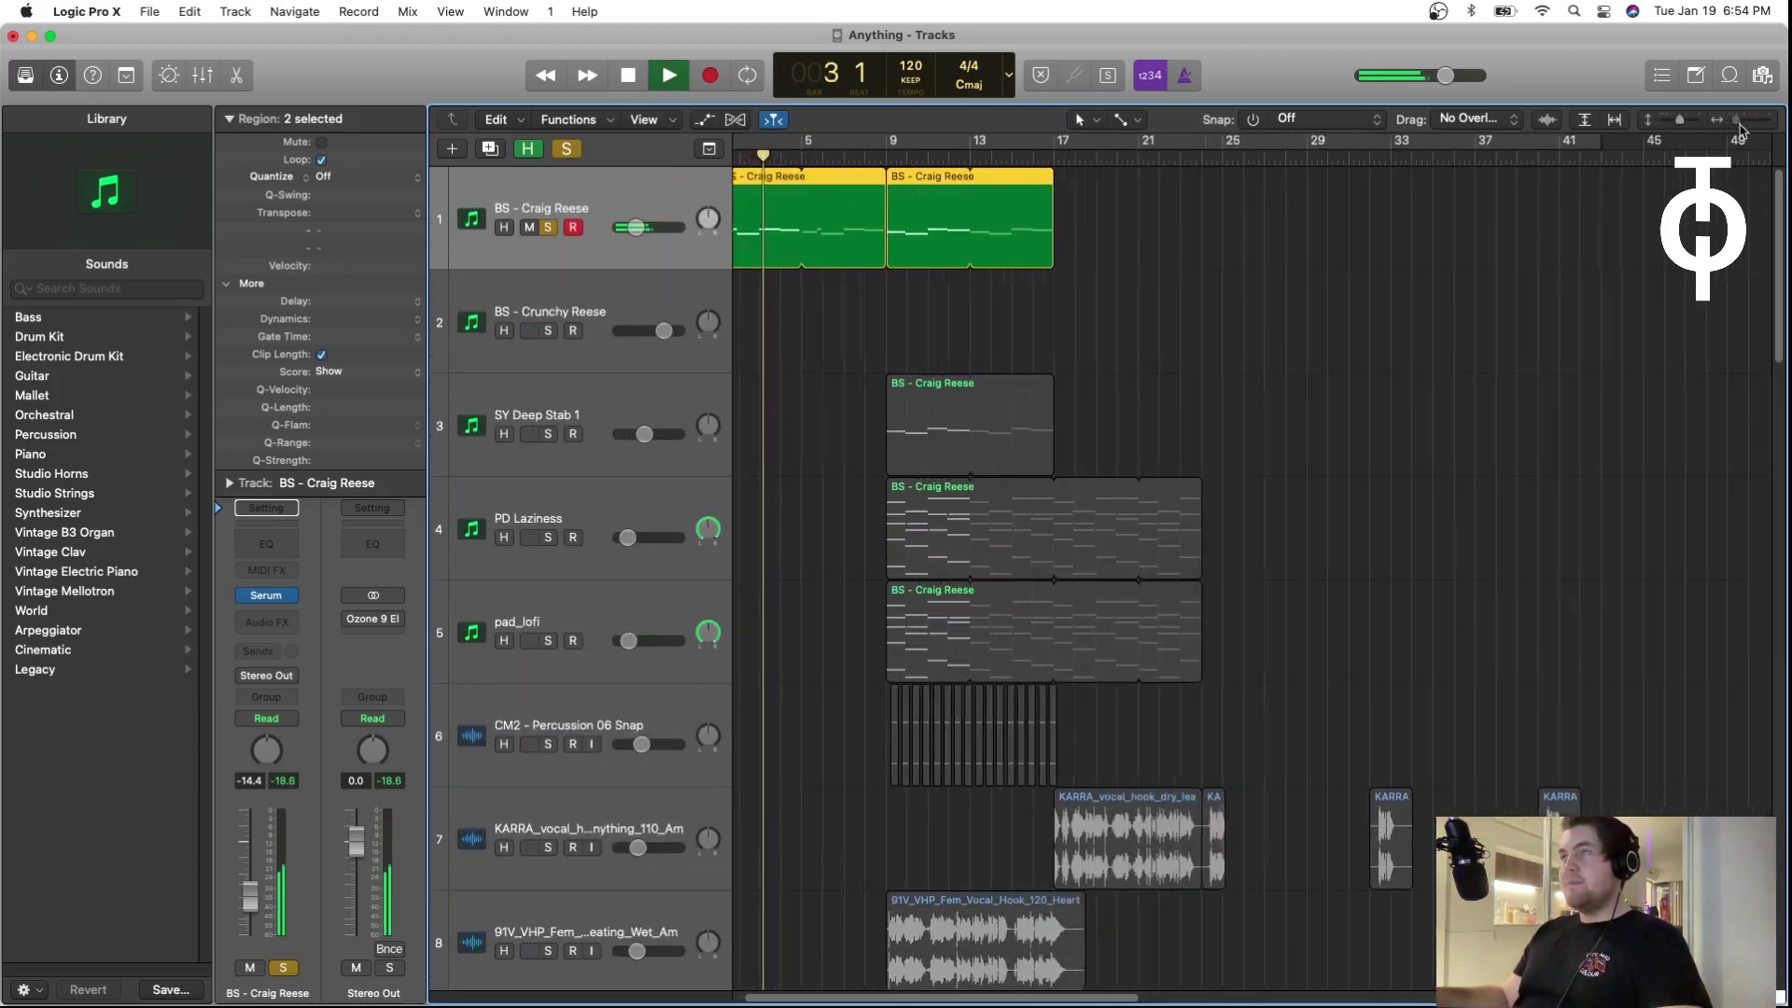
pyautogui.click(1739, 125)
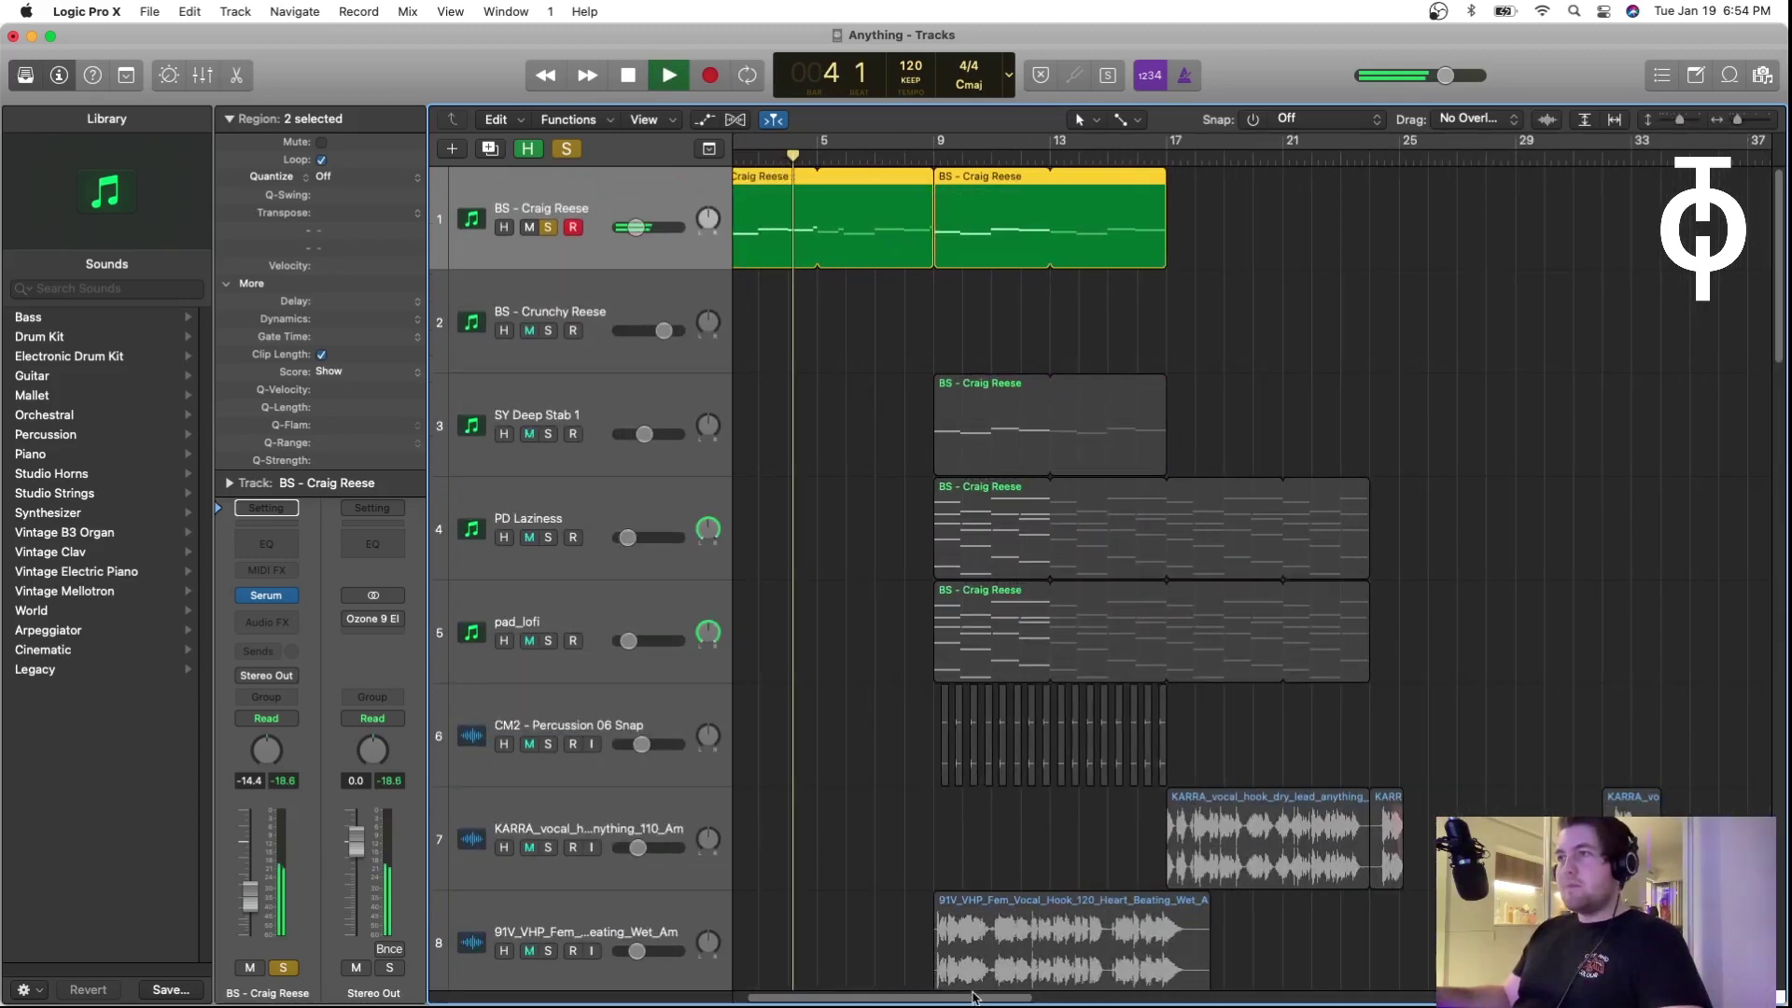
pyautogui.moveTo(972, 996); pyautogui.dragTo(960, 997)
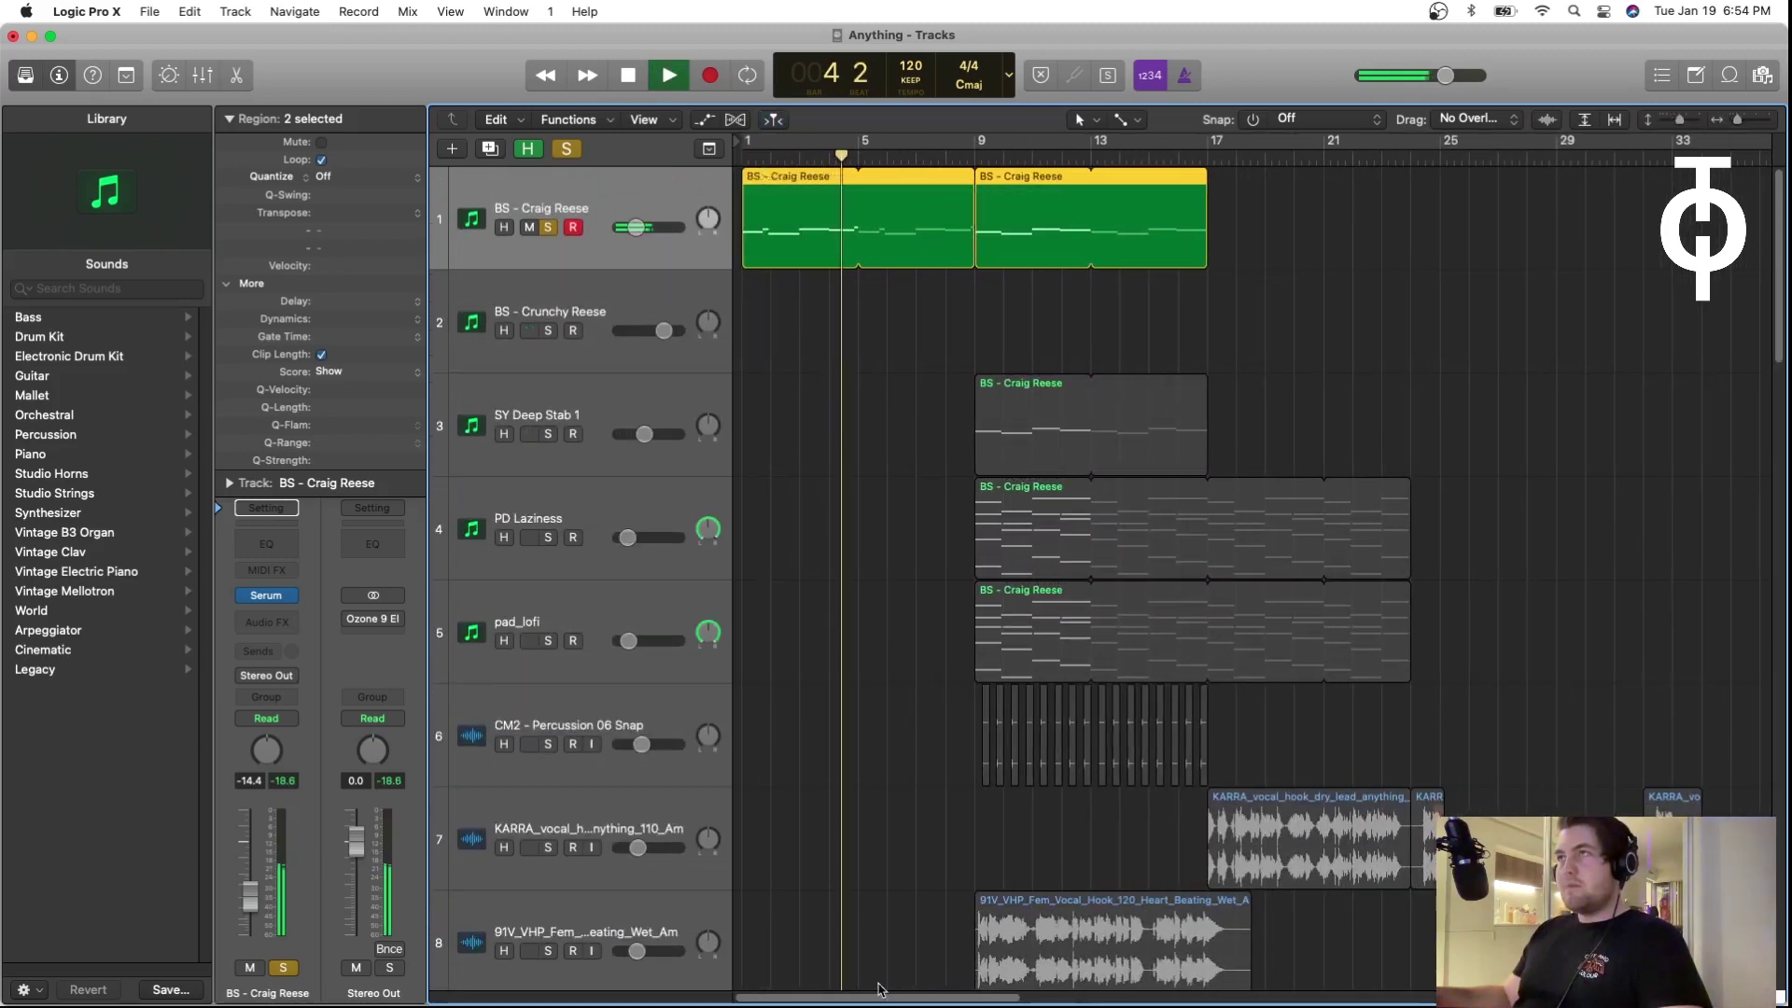
# Step: Stop playback at bar 1 and open the Serum instrument of the BS - Craig Reese track
pyautogui.click(782, 312)
pyautogui.press('space')
pyautogui.click(746, 147)
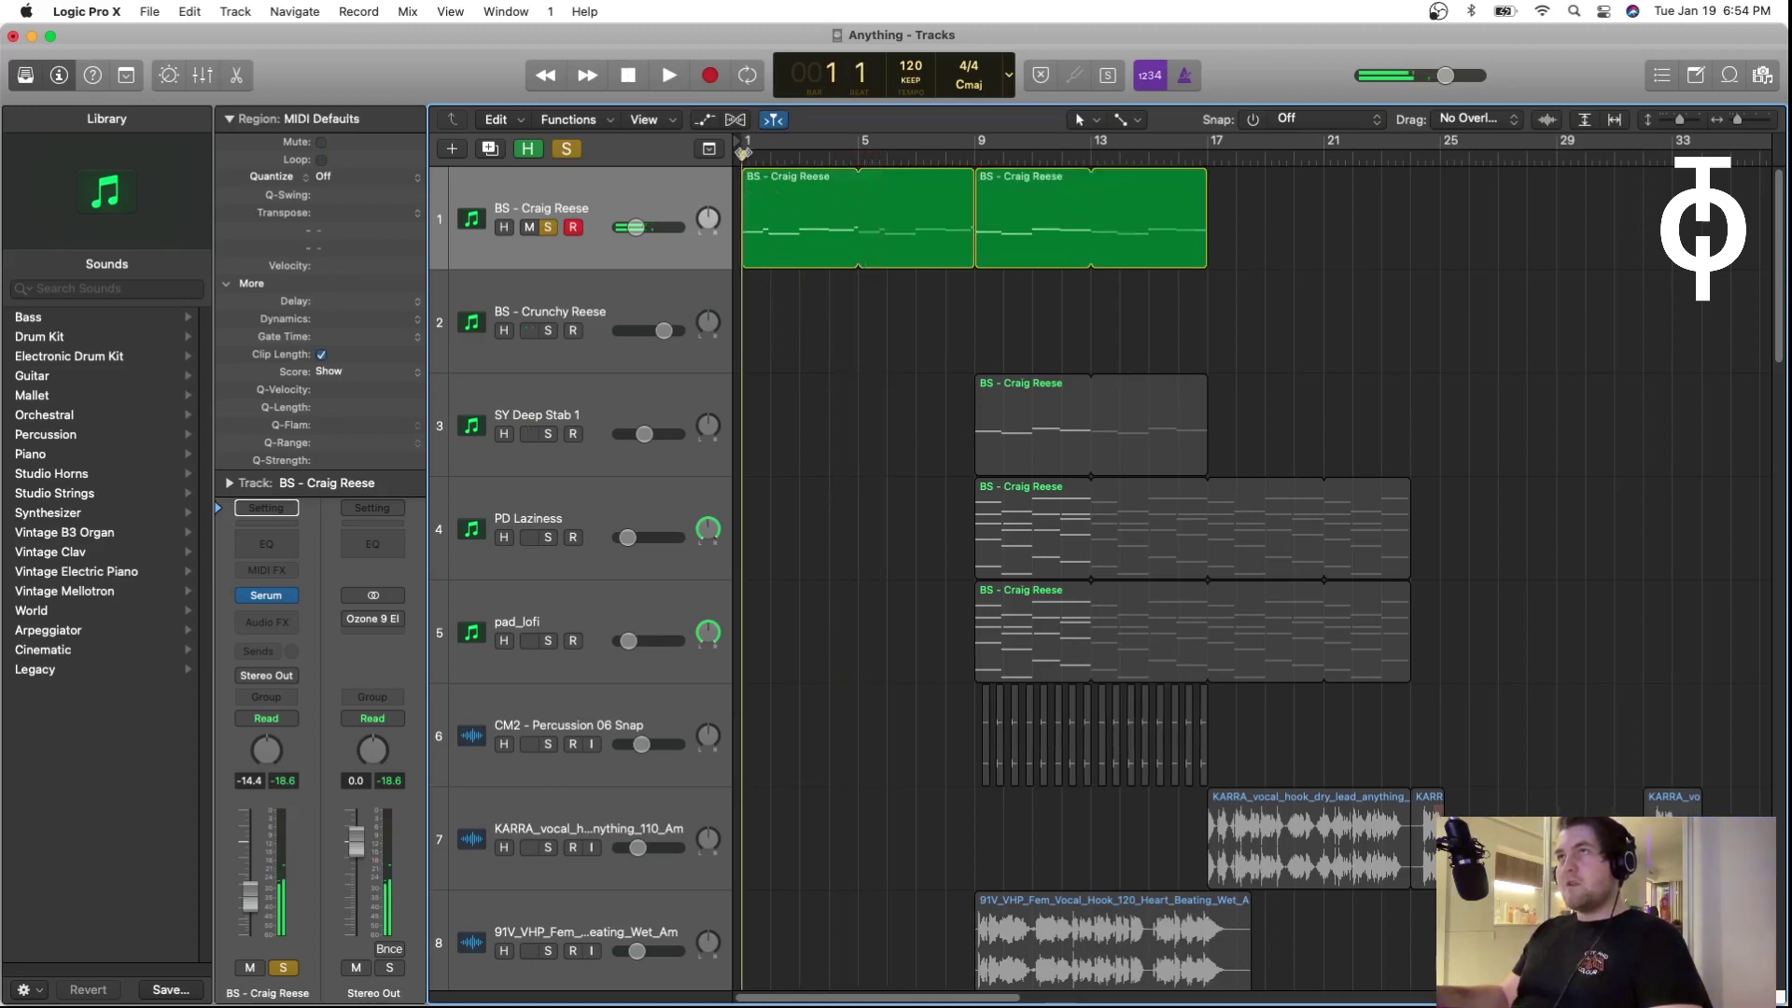
pyautogui.click(274, 596)
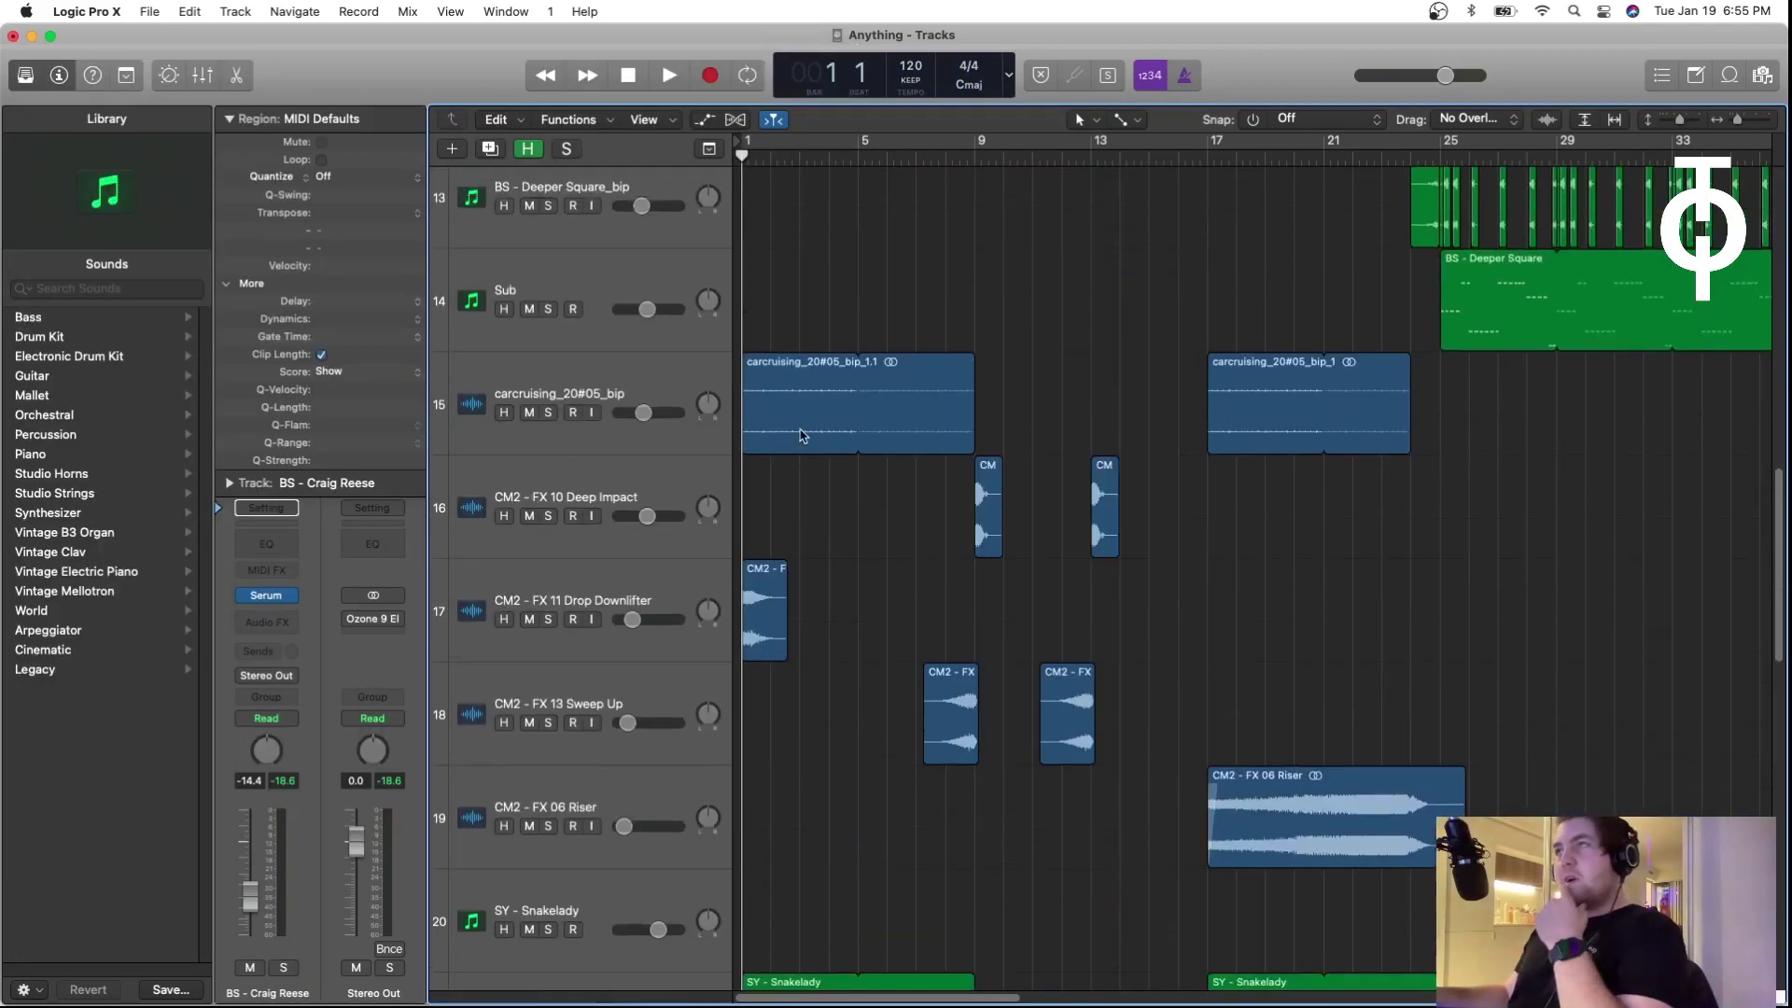
# Step: Solo the carcruising_20#05_bip track and play its first four bars
pyautogui.scroll(3, 784, 435)
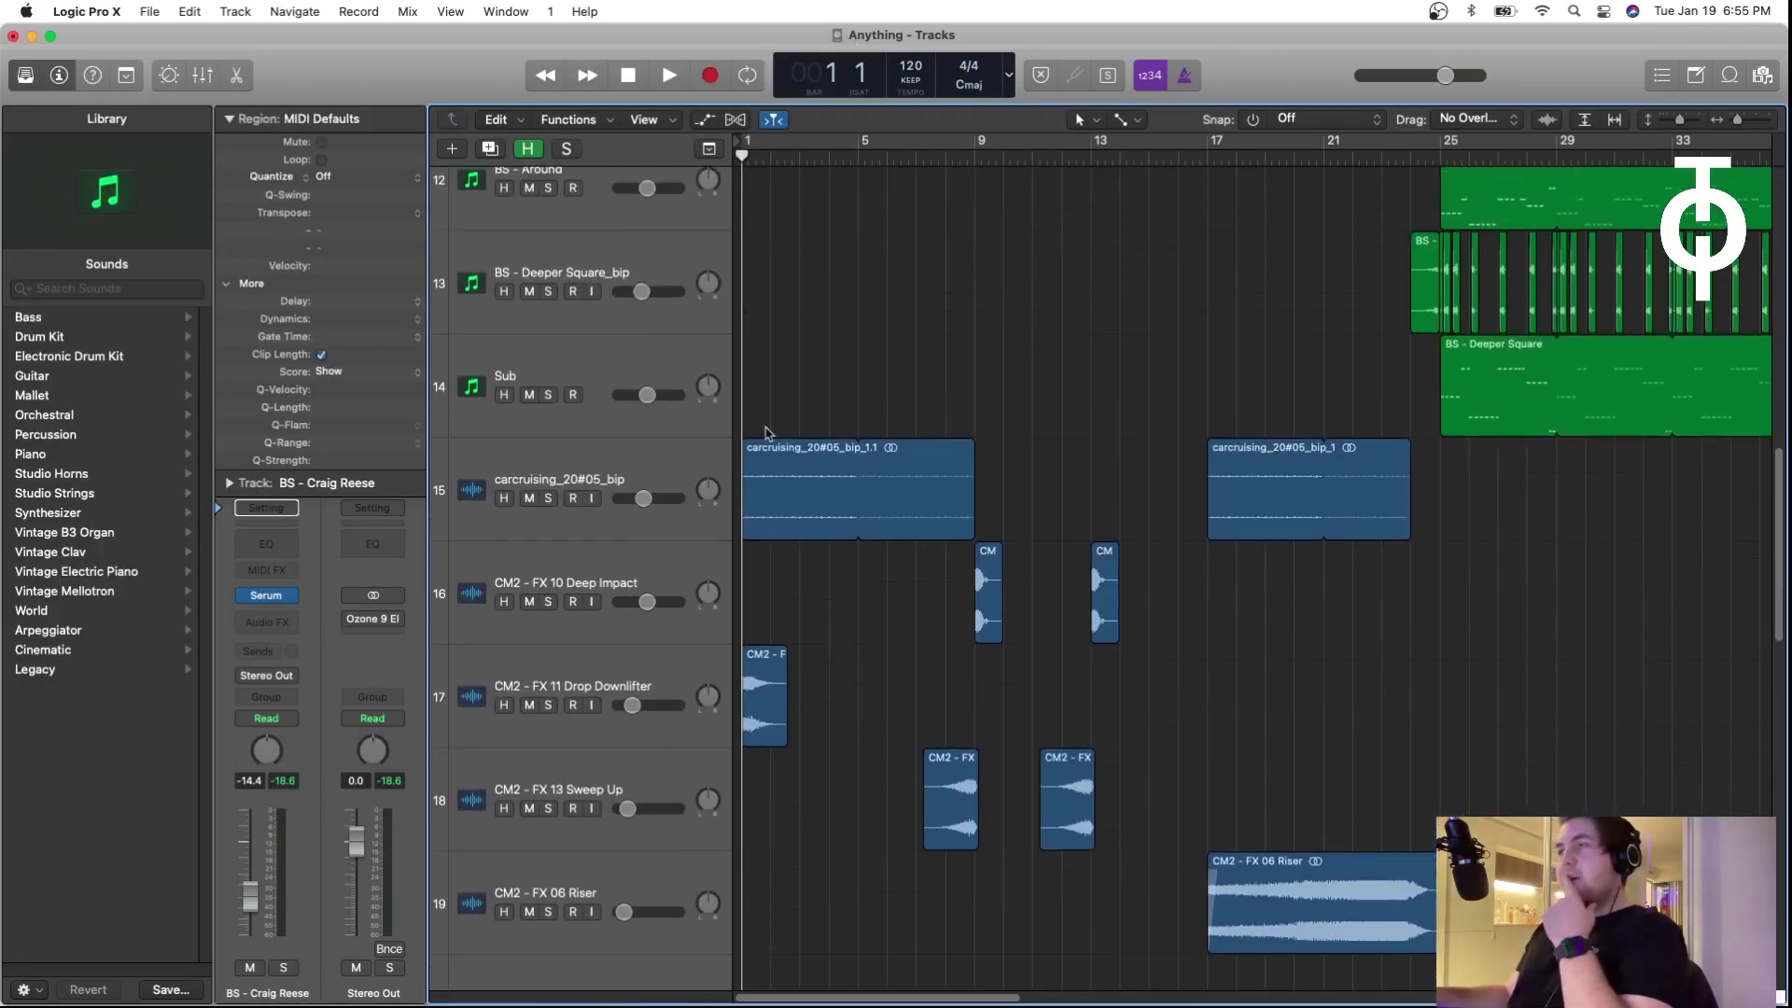
pyautogui.click(581, 440)
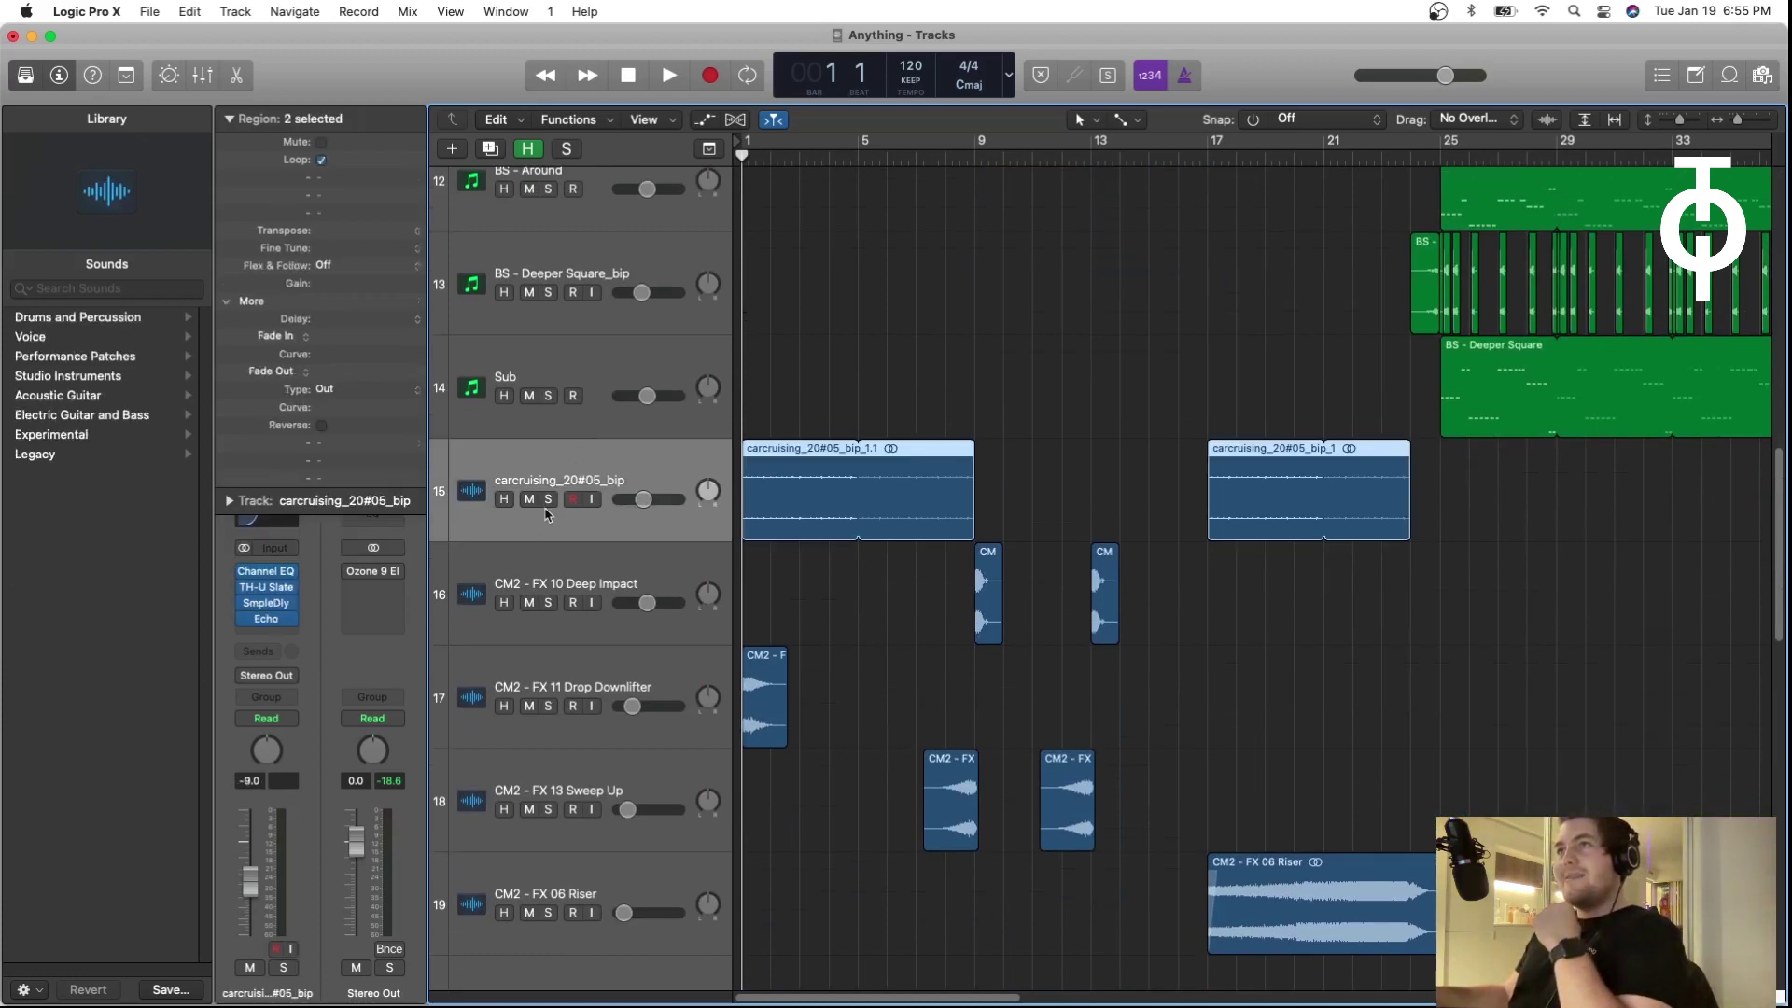
pyautogui.click(547, 500)
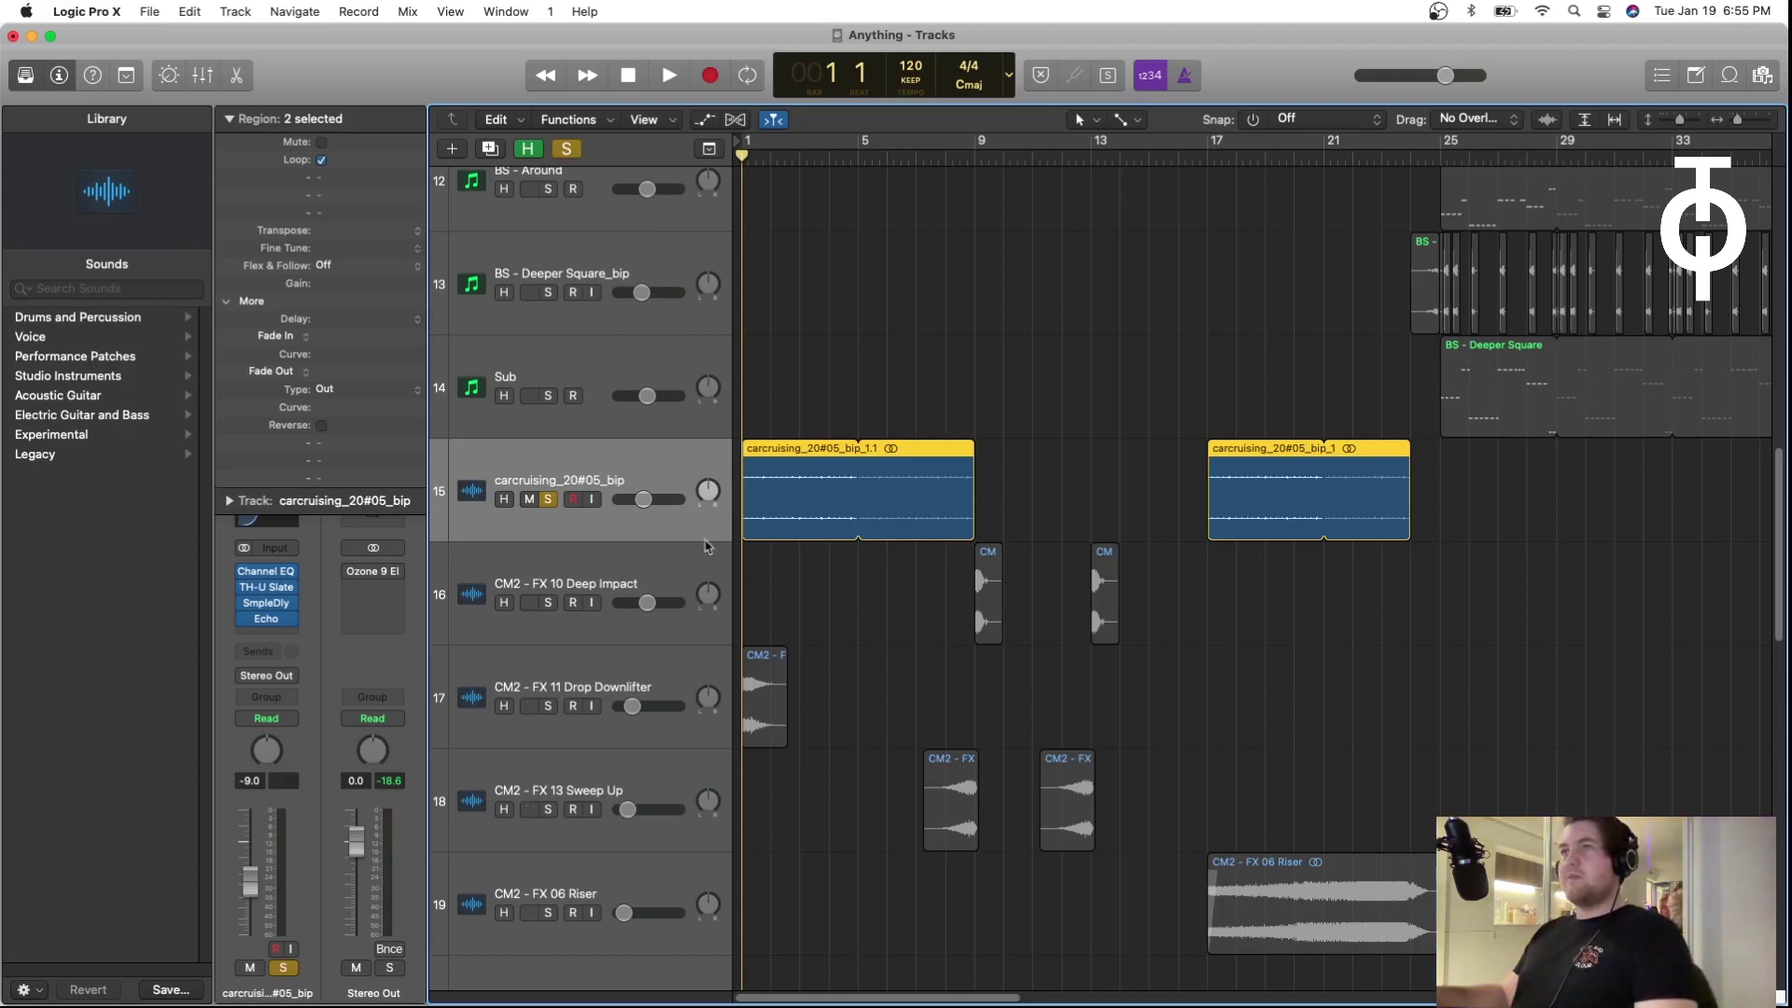
pyautogui.press('space')
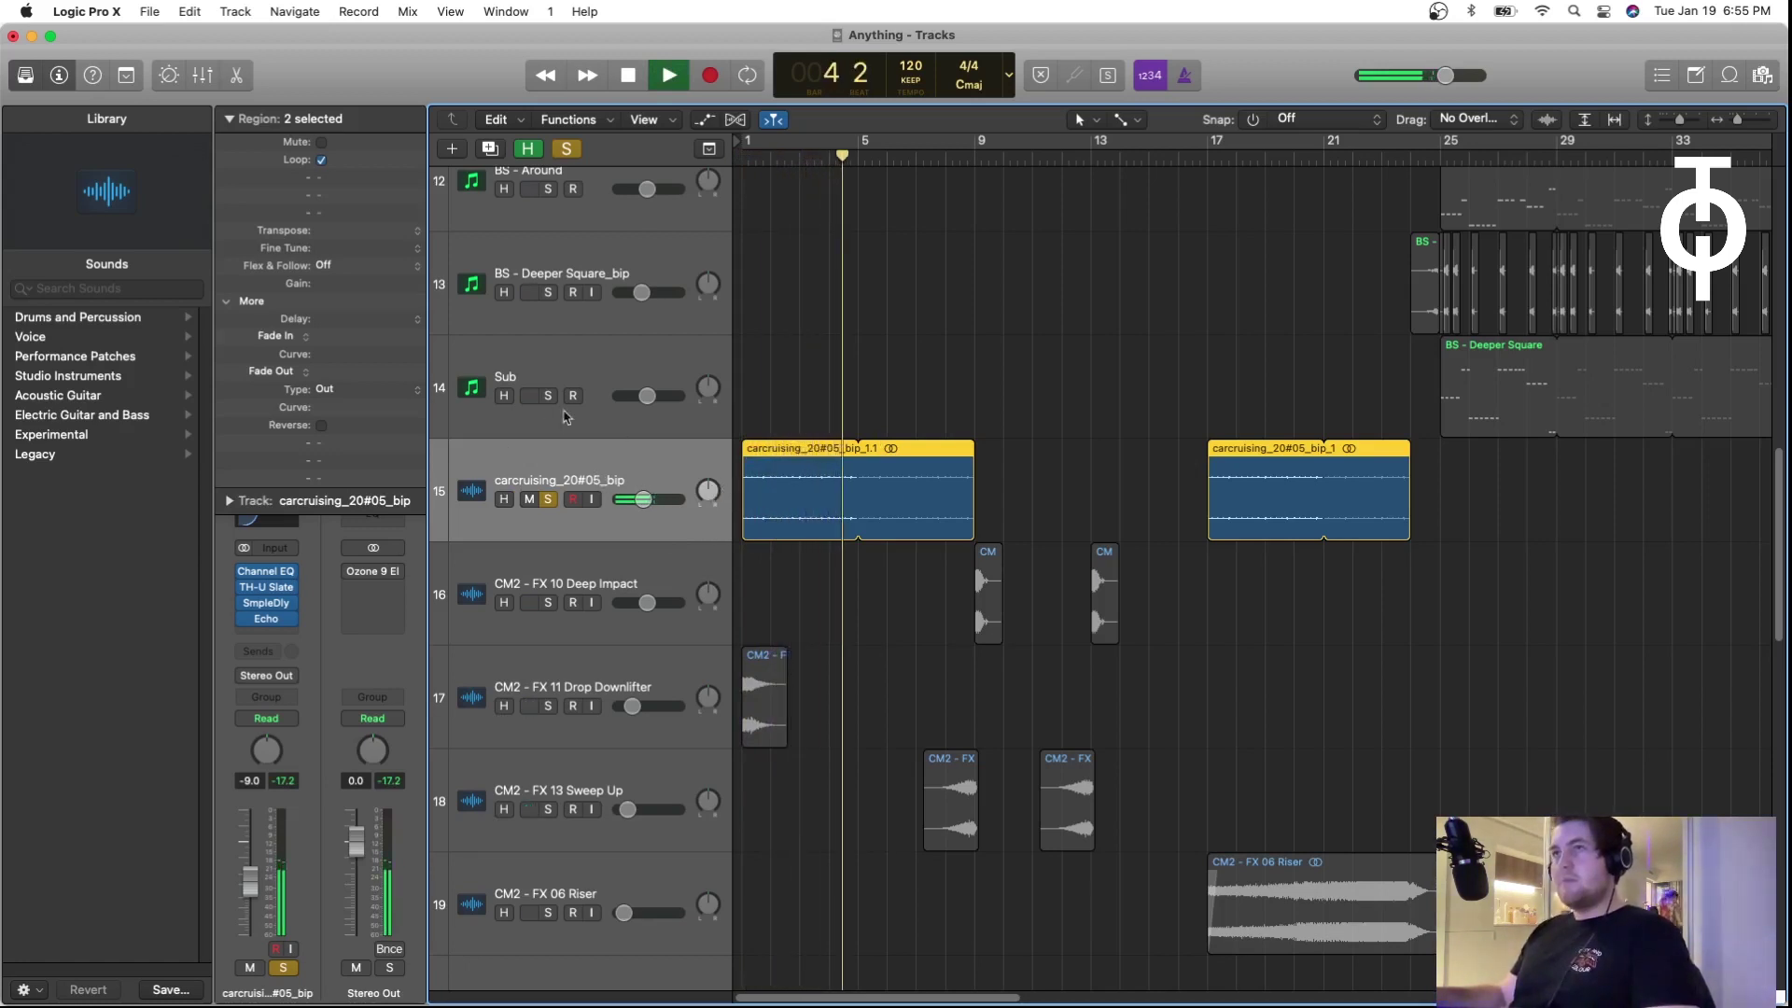
pyautogui.press('space')
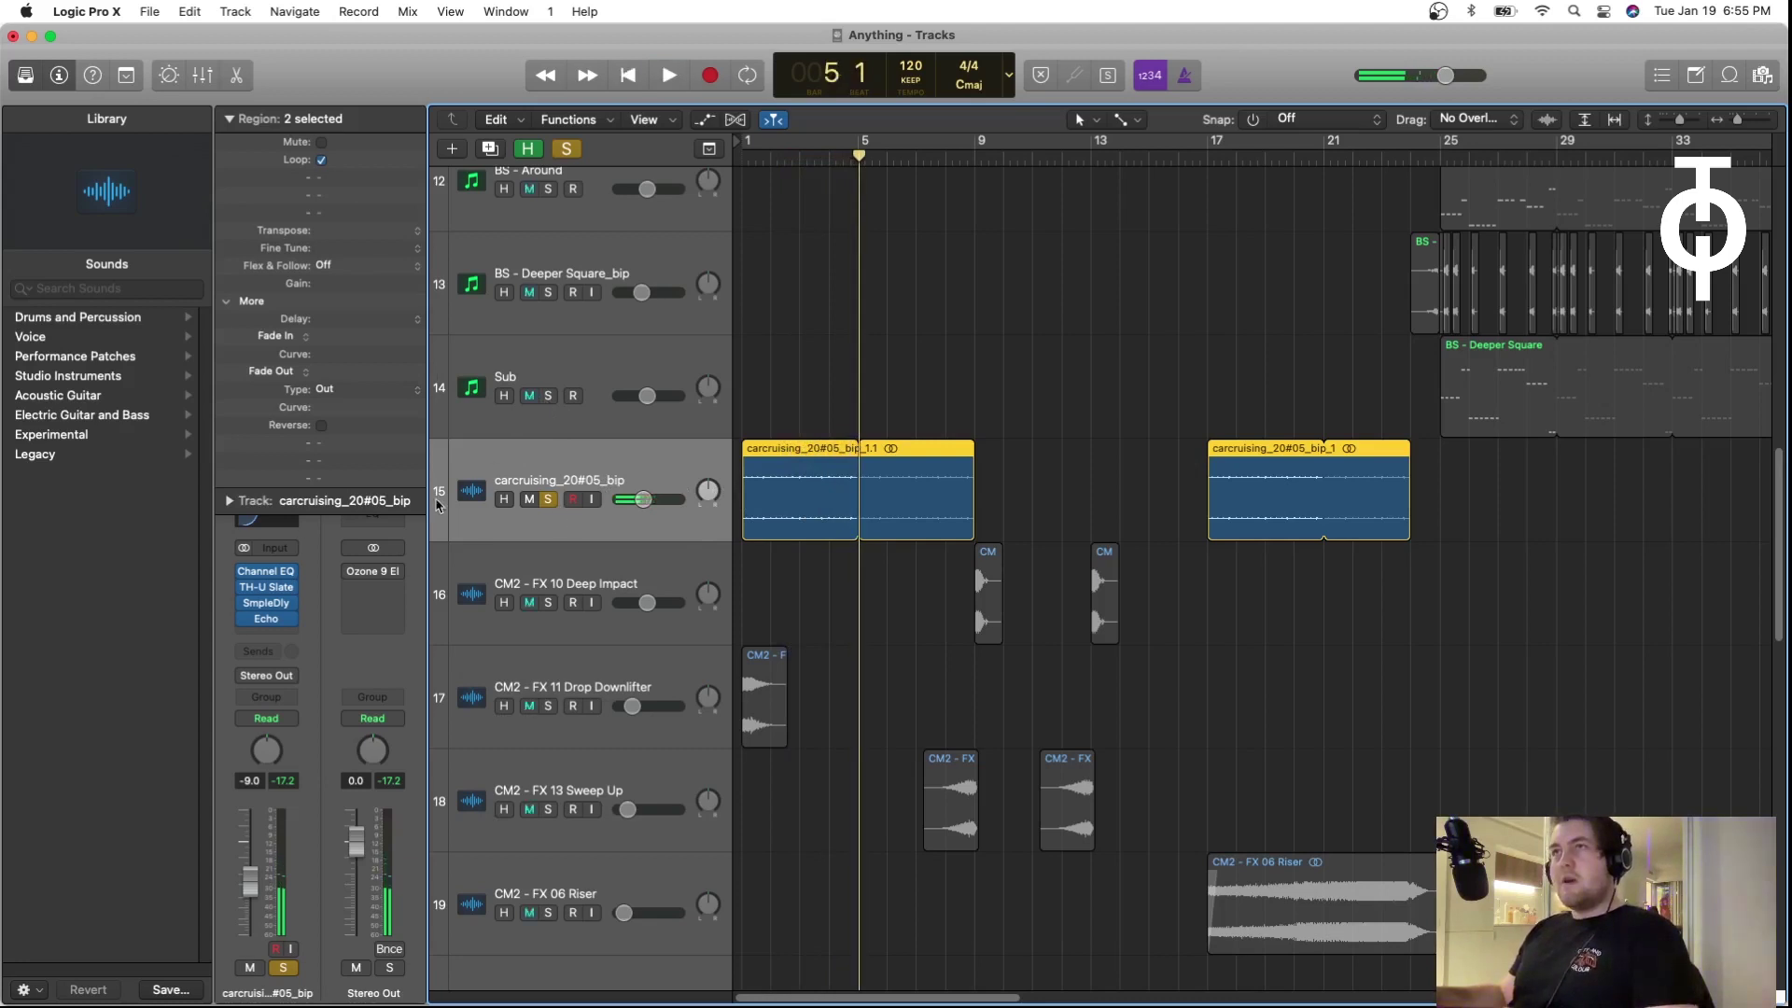
# Step: Inspect the Channel EQ, TH-U Slate and SmpleDly effects on the carcruising_20#05_bip track
pyautogui.click(263, 575)
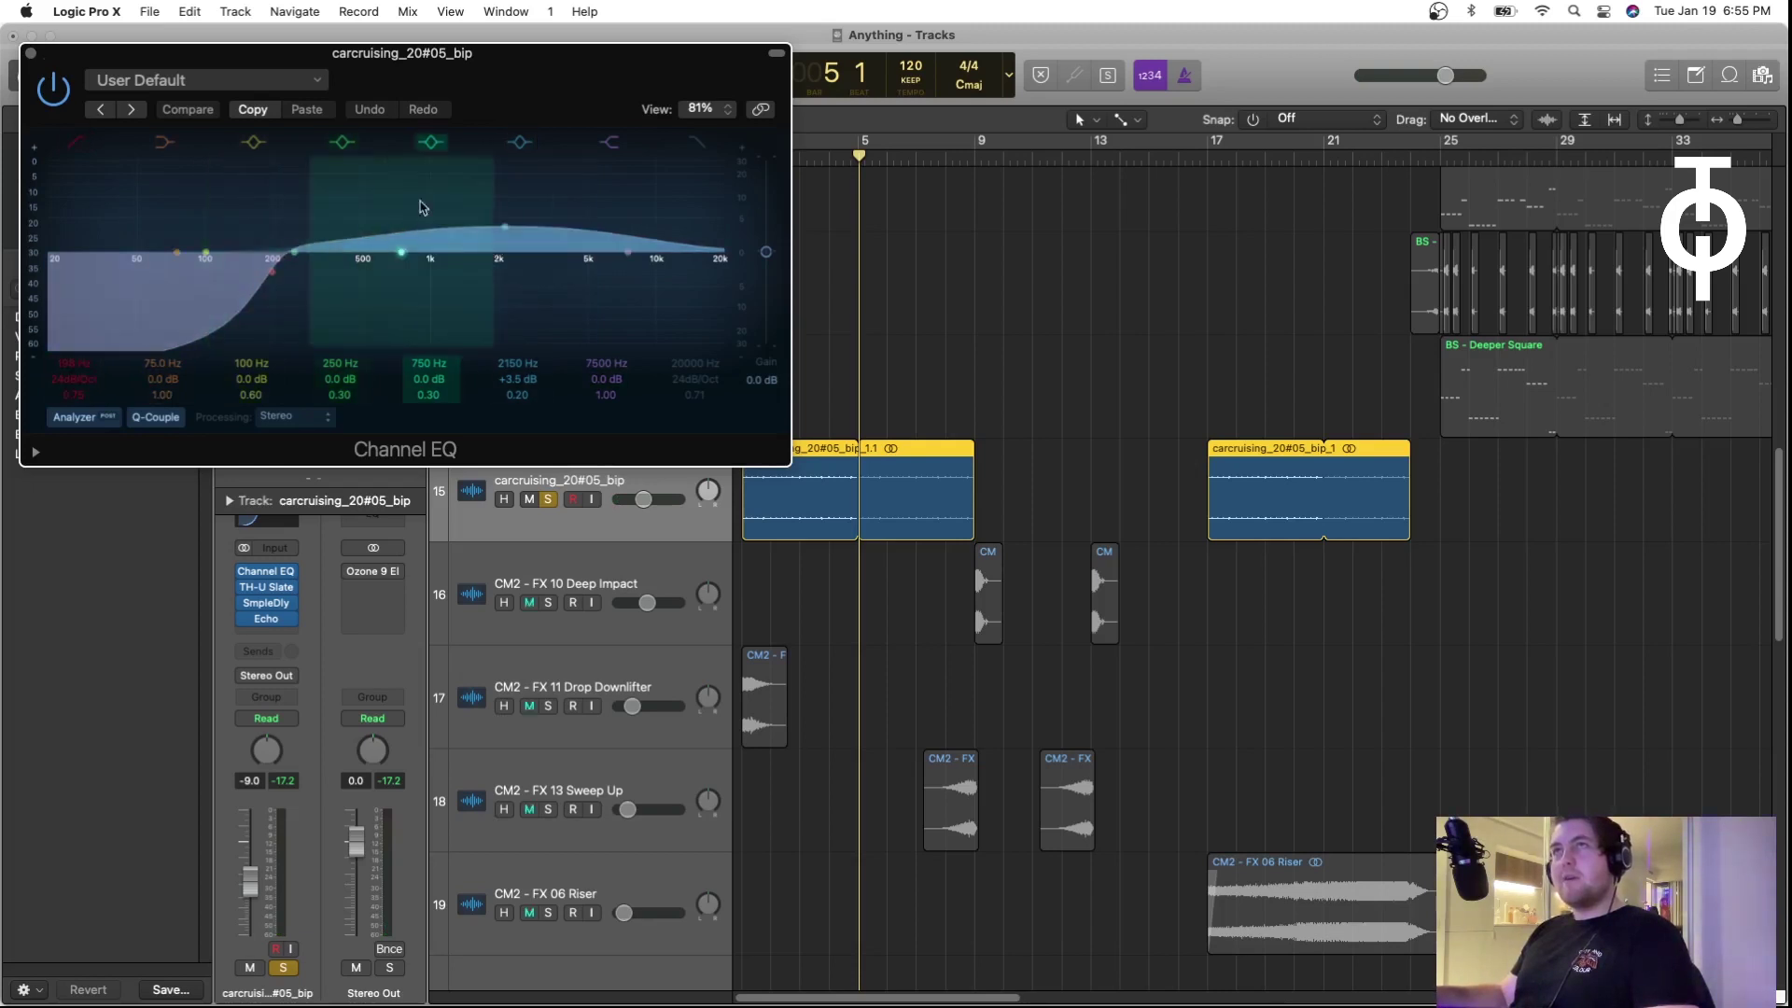
pyautogui.click(30, 53)
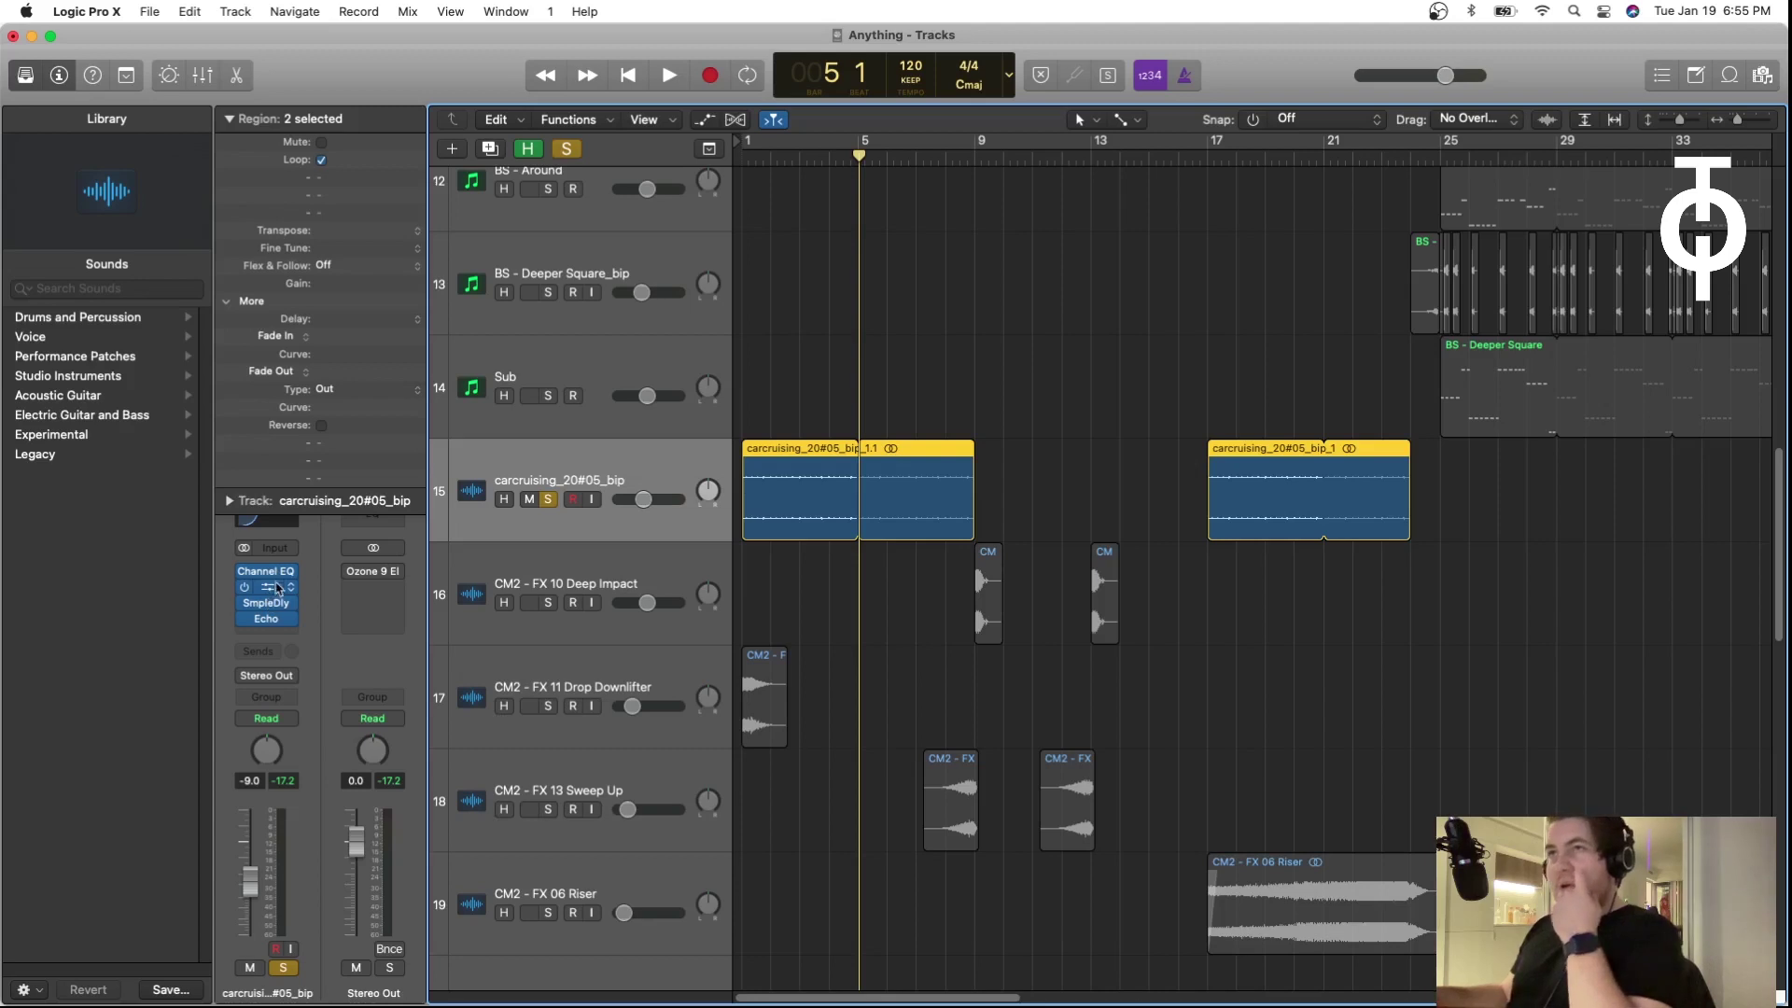
pyautogui.click(411, 558)
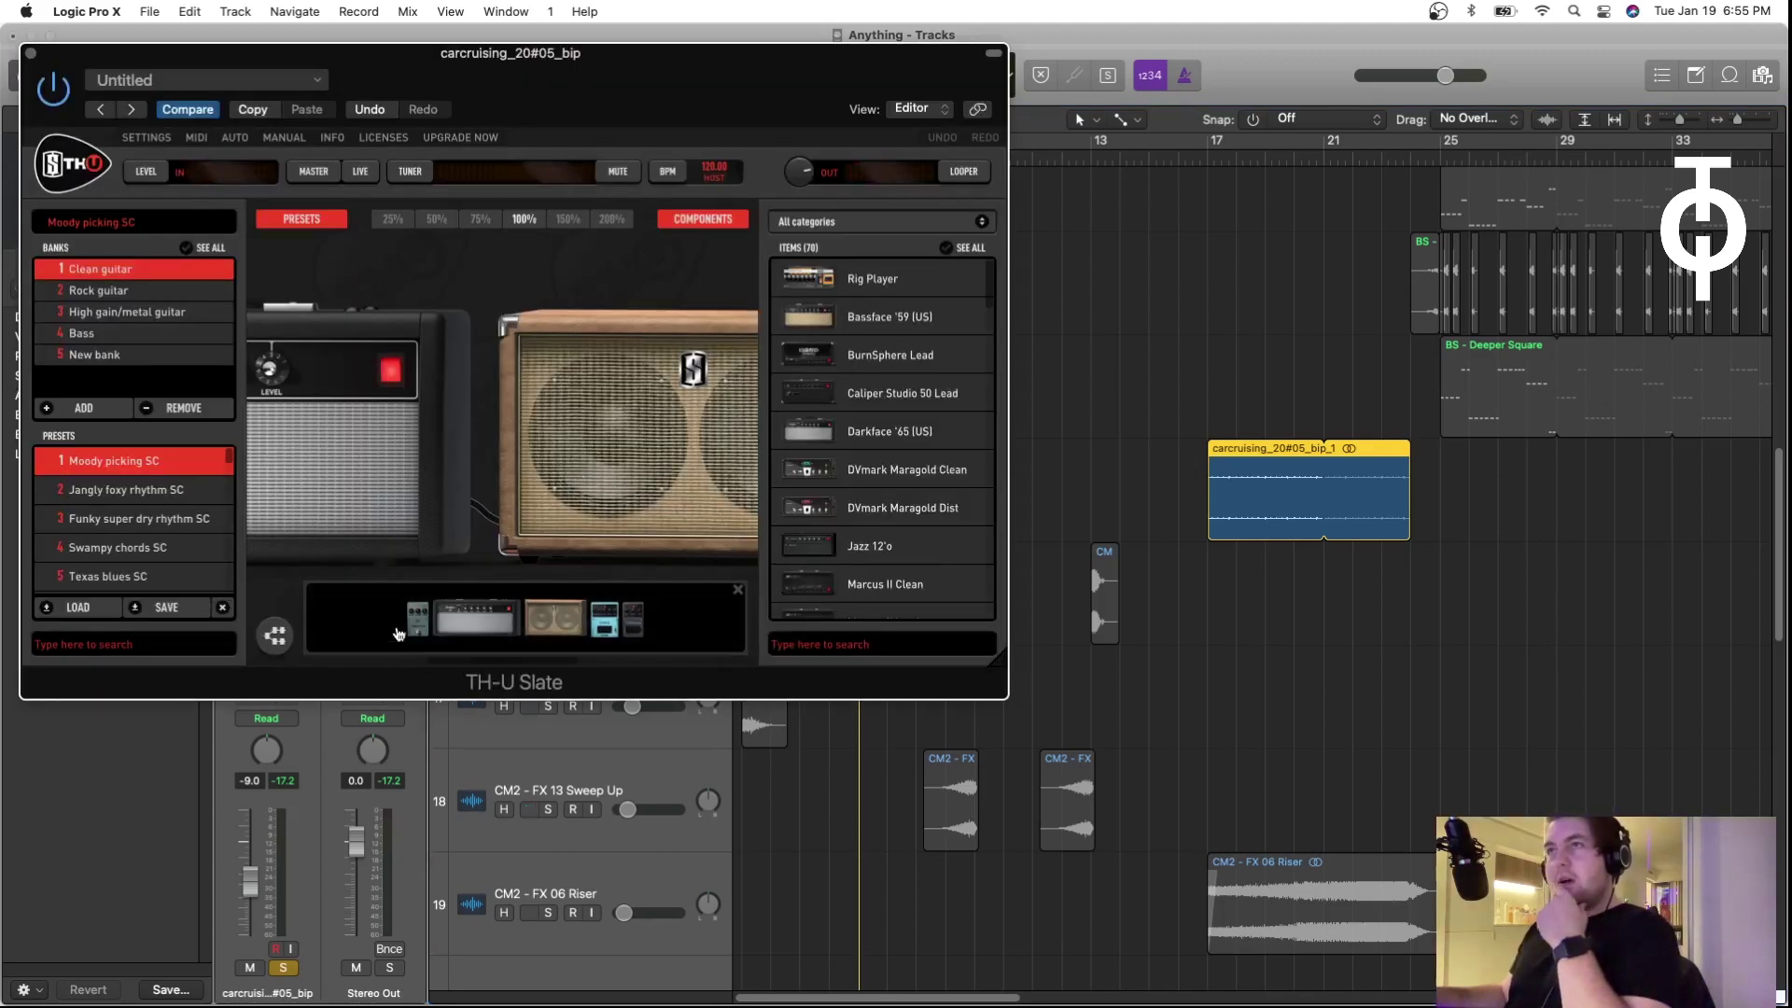
pyautogui.click(110, 471)
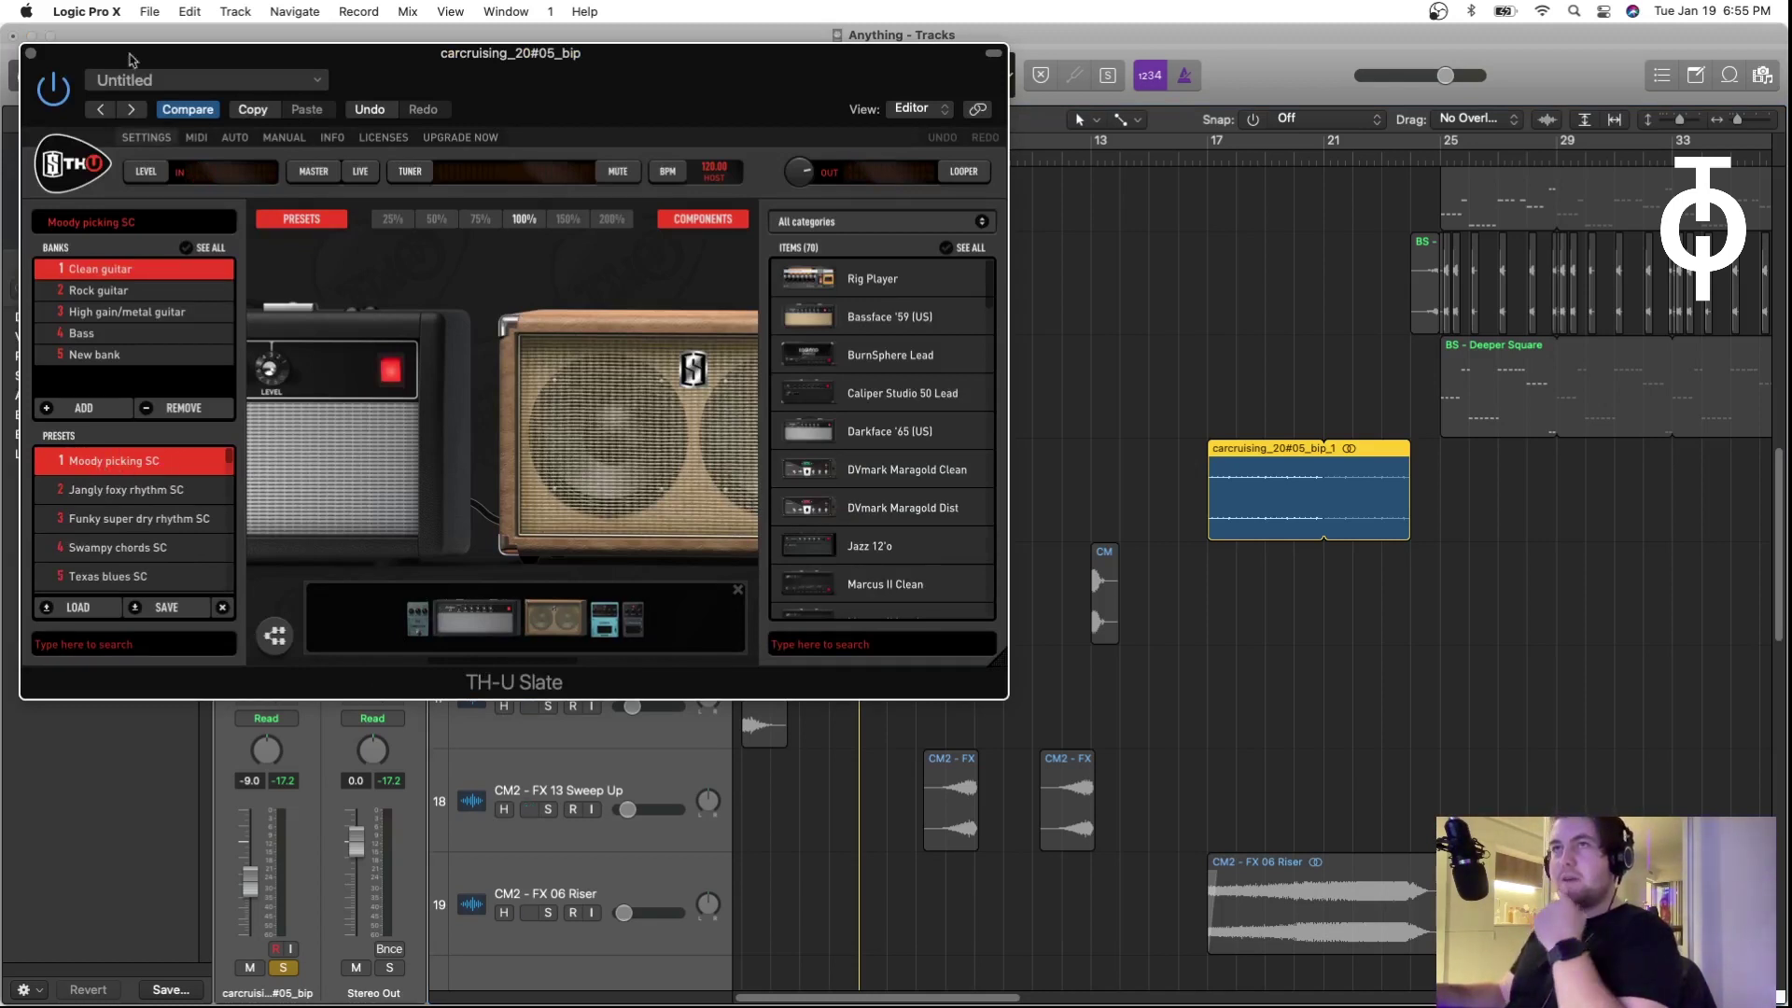
pyautogui.click(31, 53)
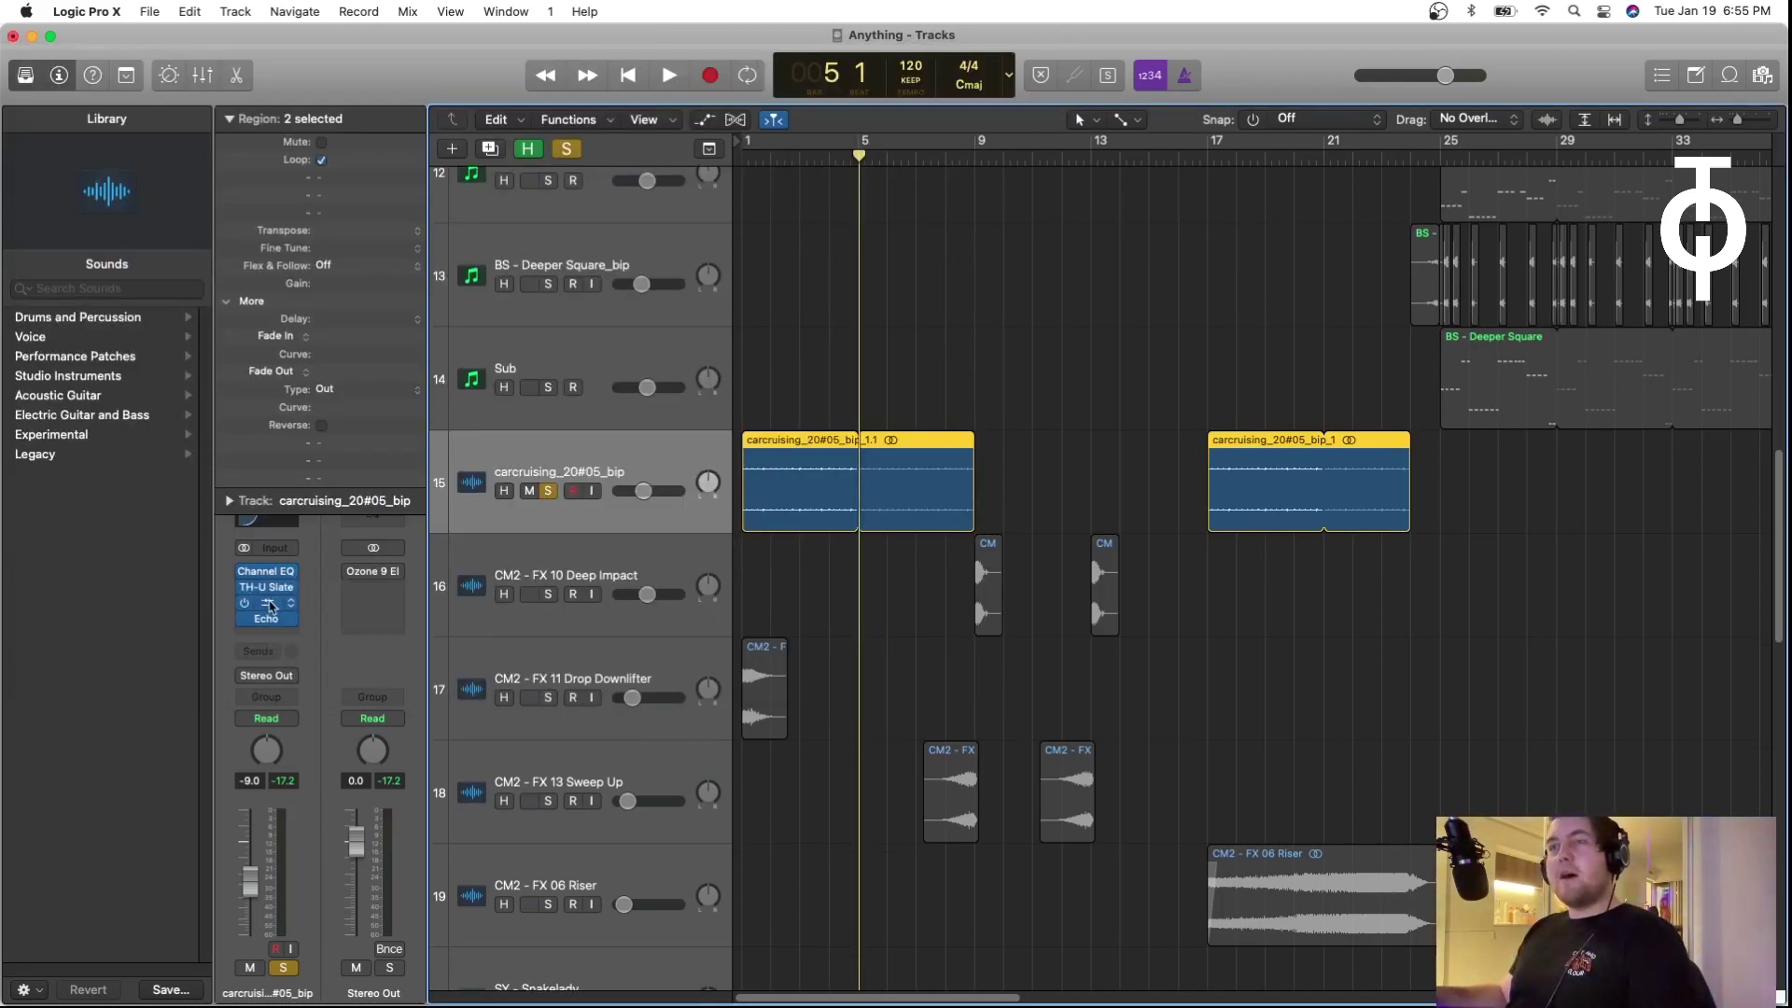
pyautogui.click(269, 604)
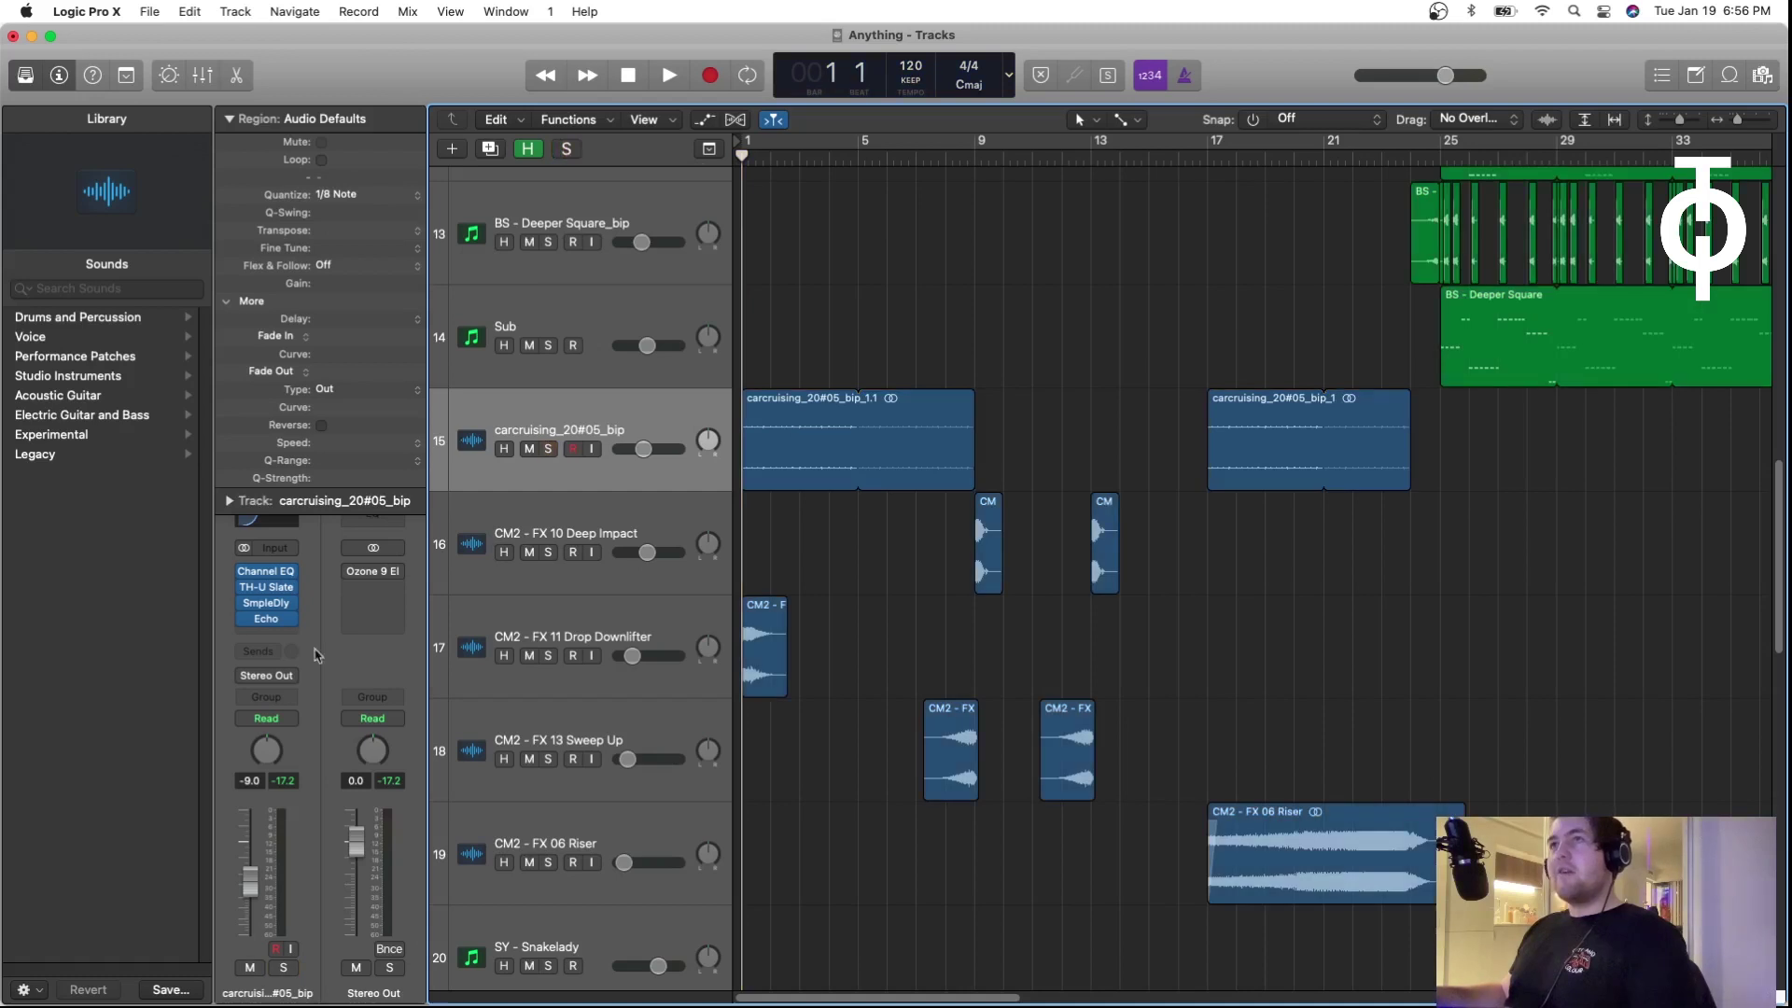
# Step: Solo the carcruising_20#05_bip track and listen to it with its four insert effects bypassed
pyautogui.click(549, 450)
pyautogui.press('space')
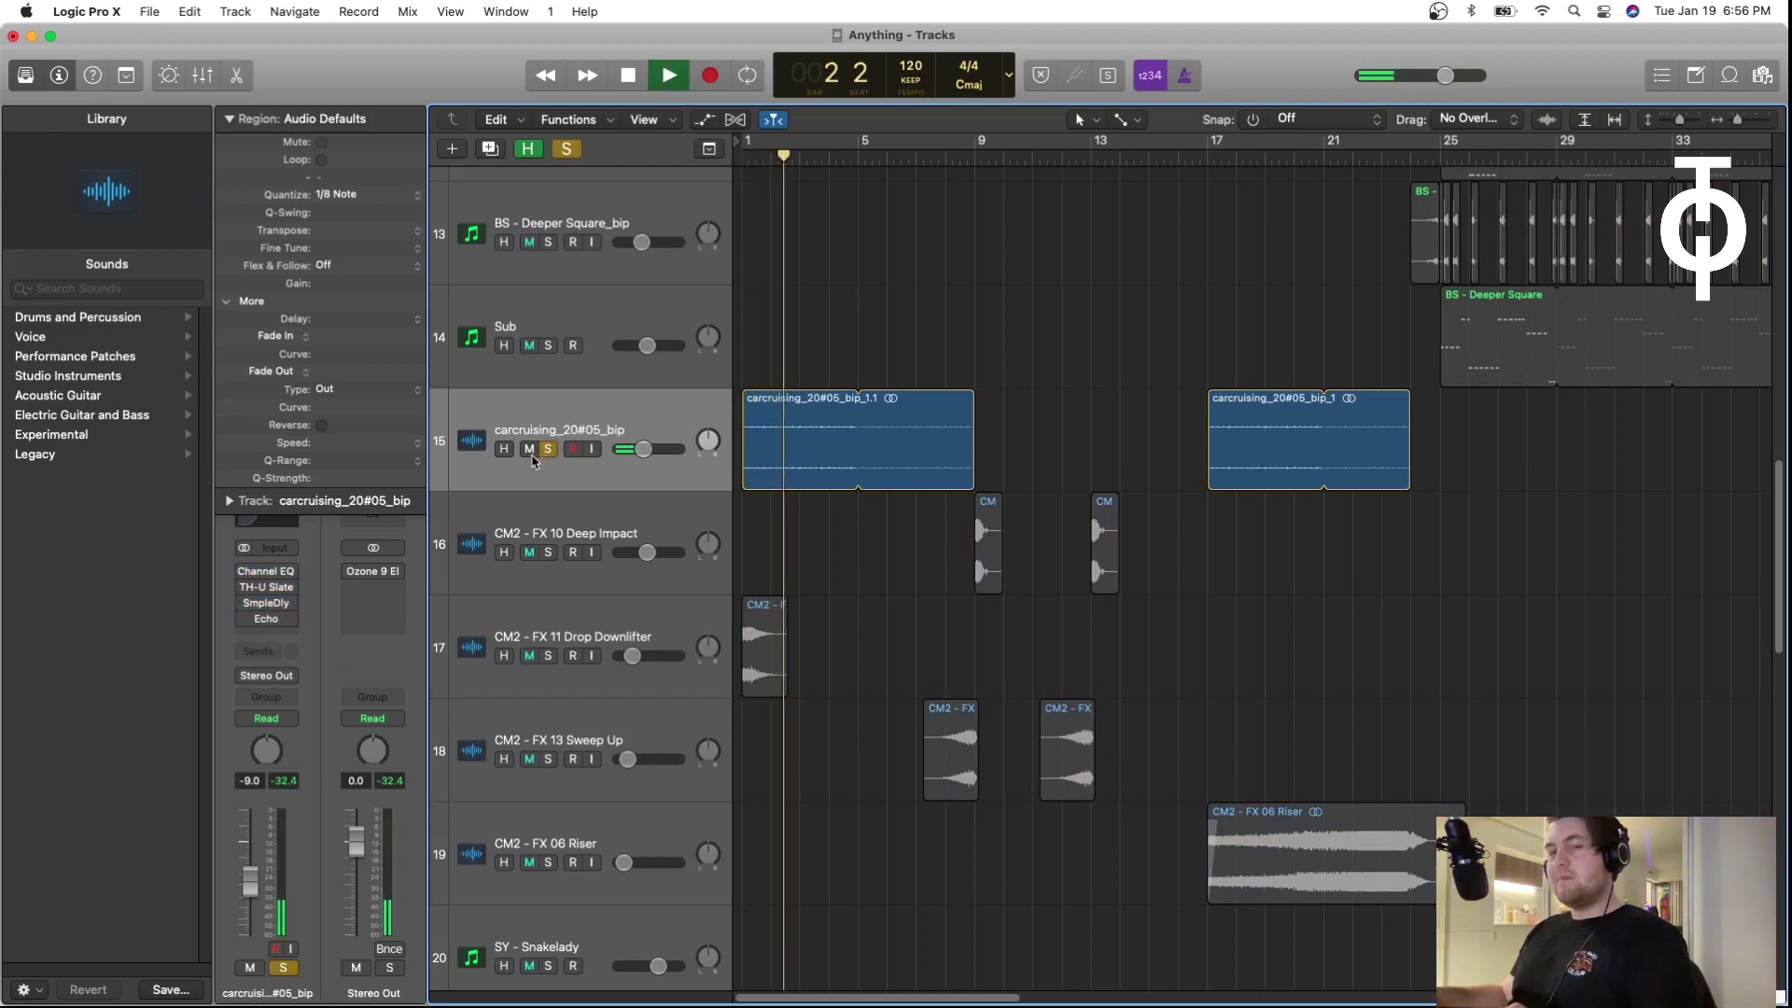
pyautogui.click(530, 449)
pyautogui.press('space')
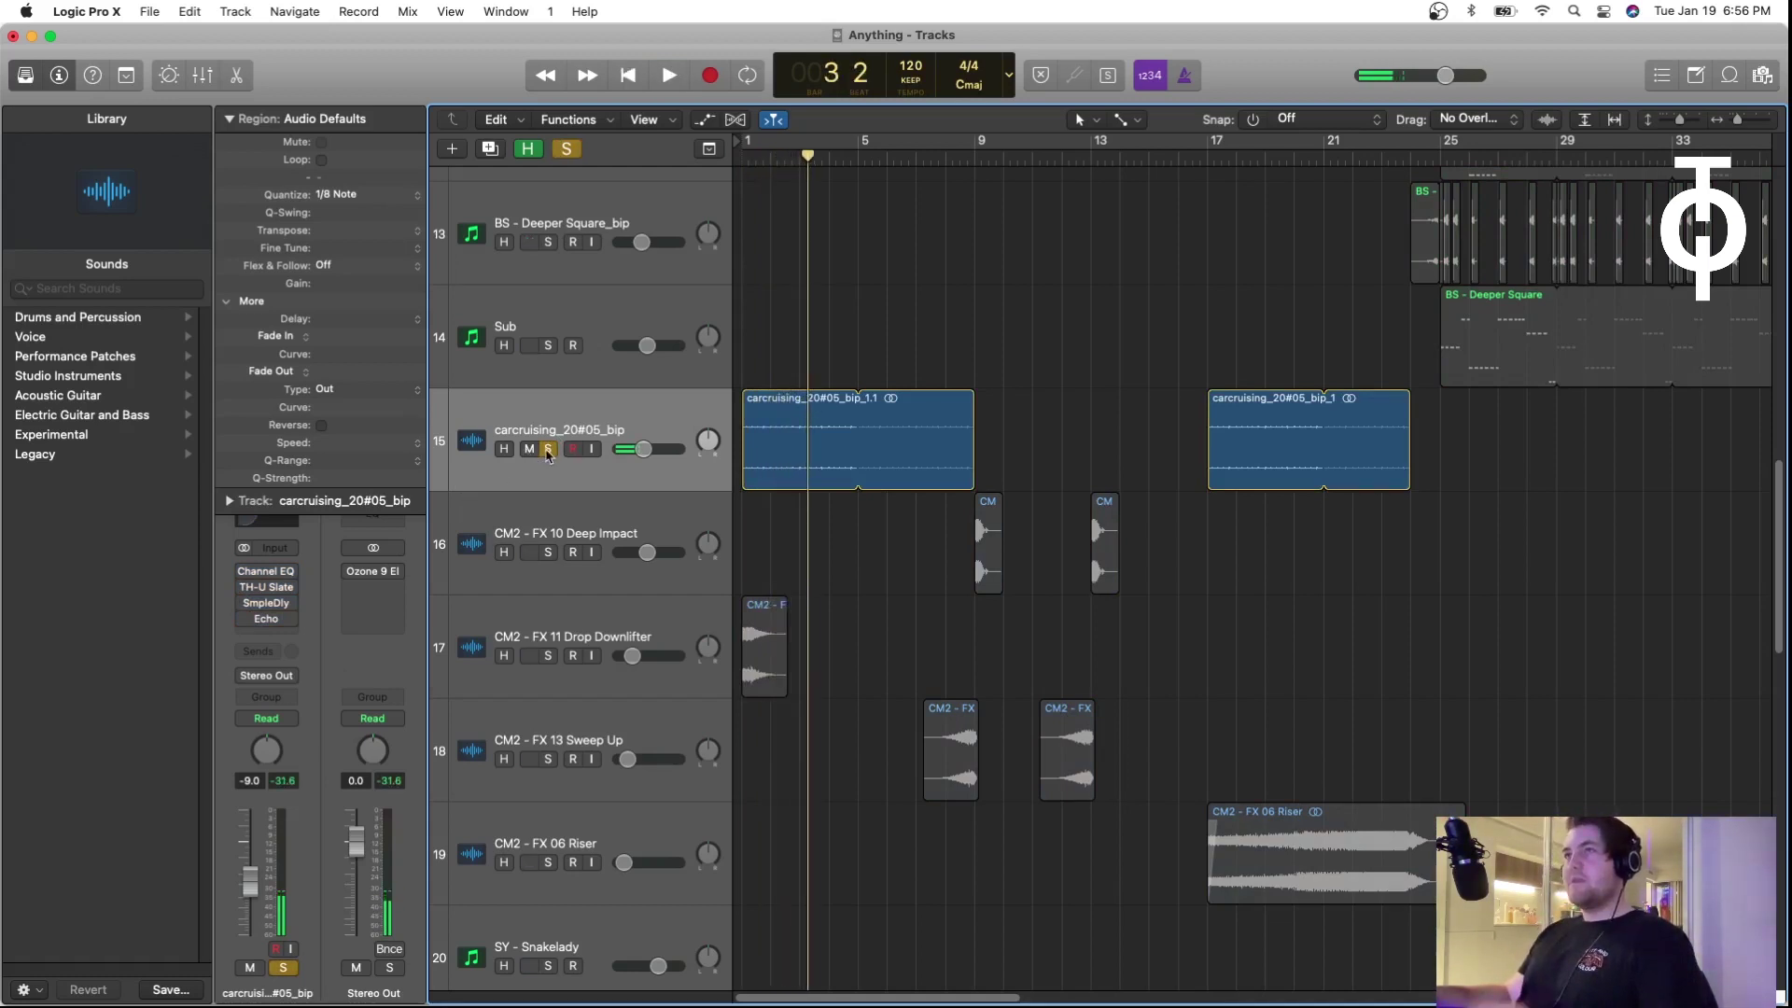
# Step: Play the full mix with the carcruising_20#05_bip track unsoloed and its effects active again
pyautogui.hotkey('ctrl', 's')
pyautogui.press('space')
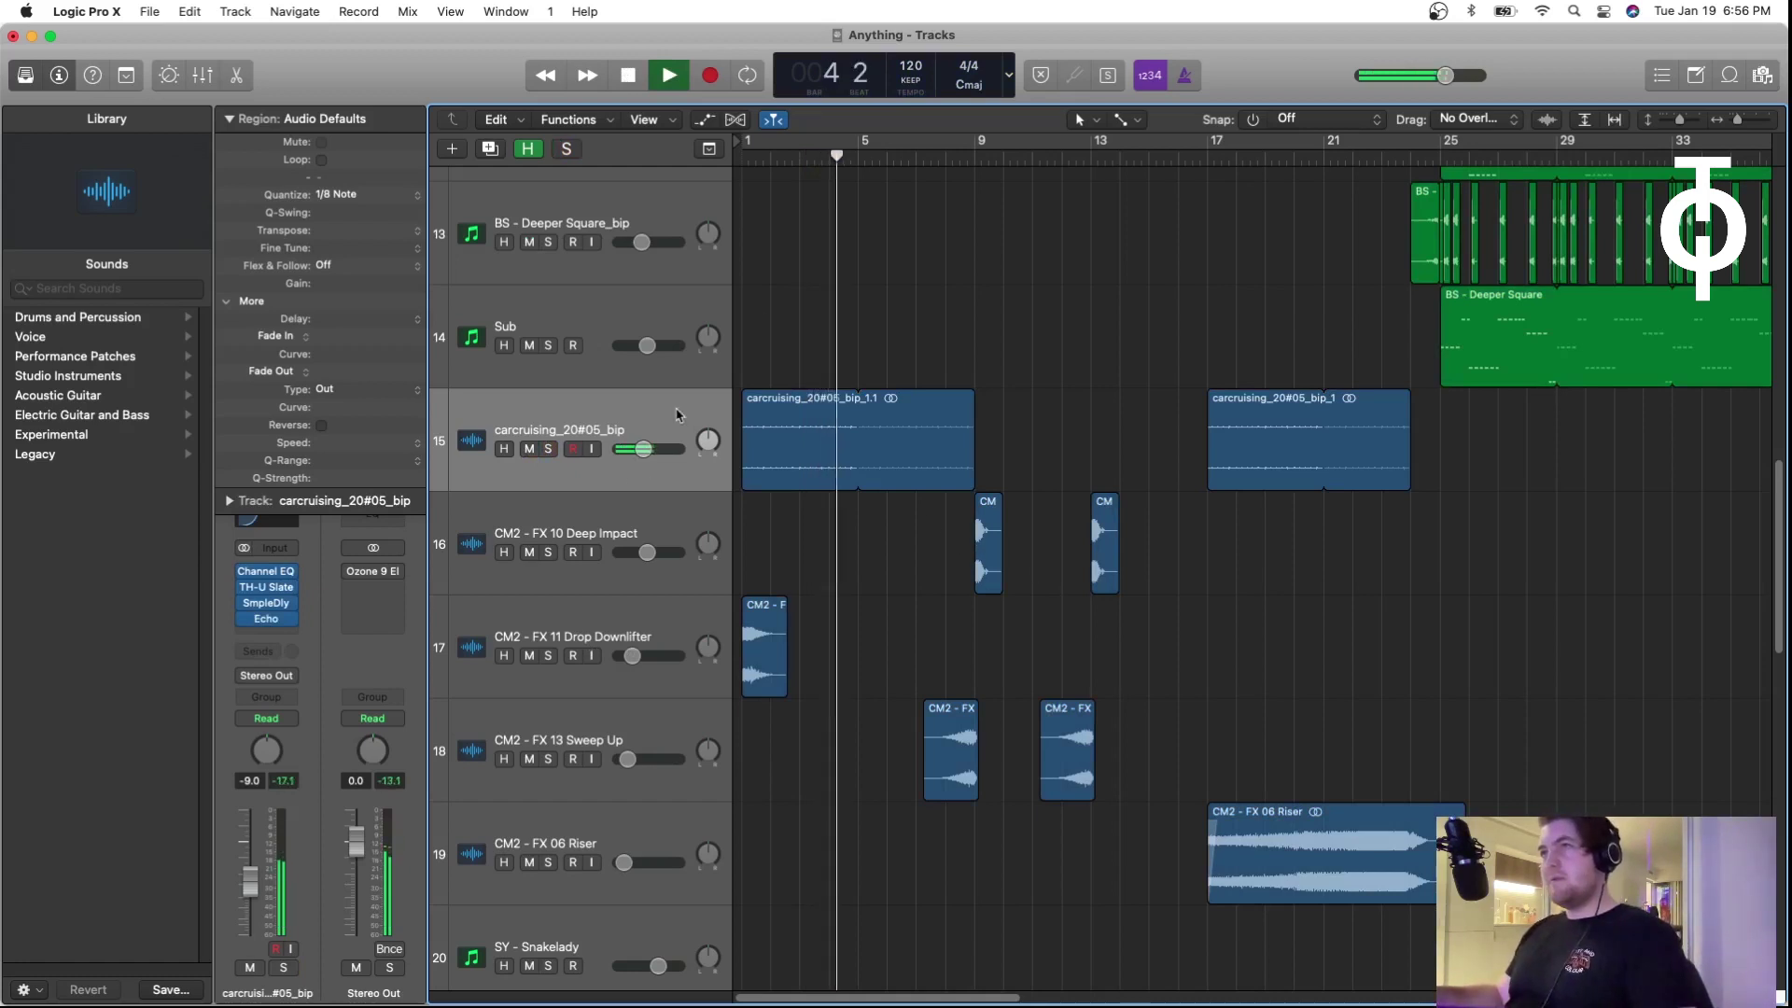
pyautogui.press('space')
# Step: Return the playhead to bar 1 and solo the CM2 - FX 11 Drop Downlifter track
pyautogui.scroll(-6, 875, 541)
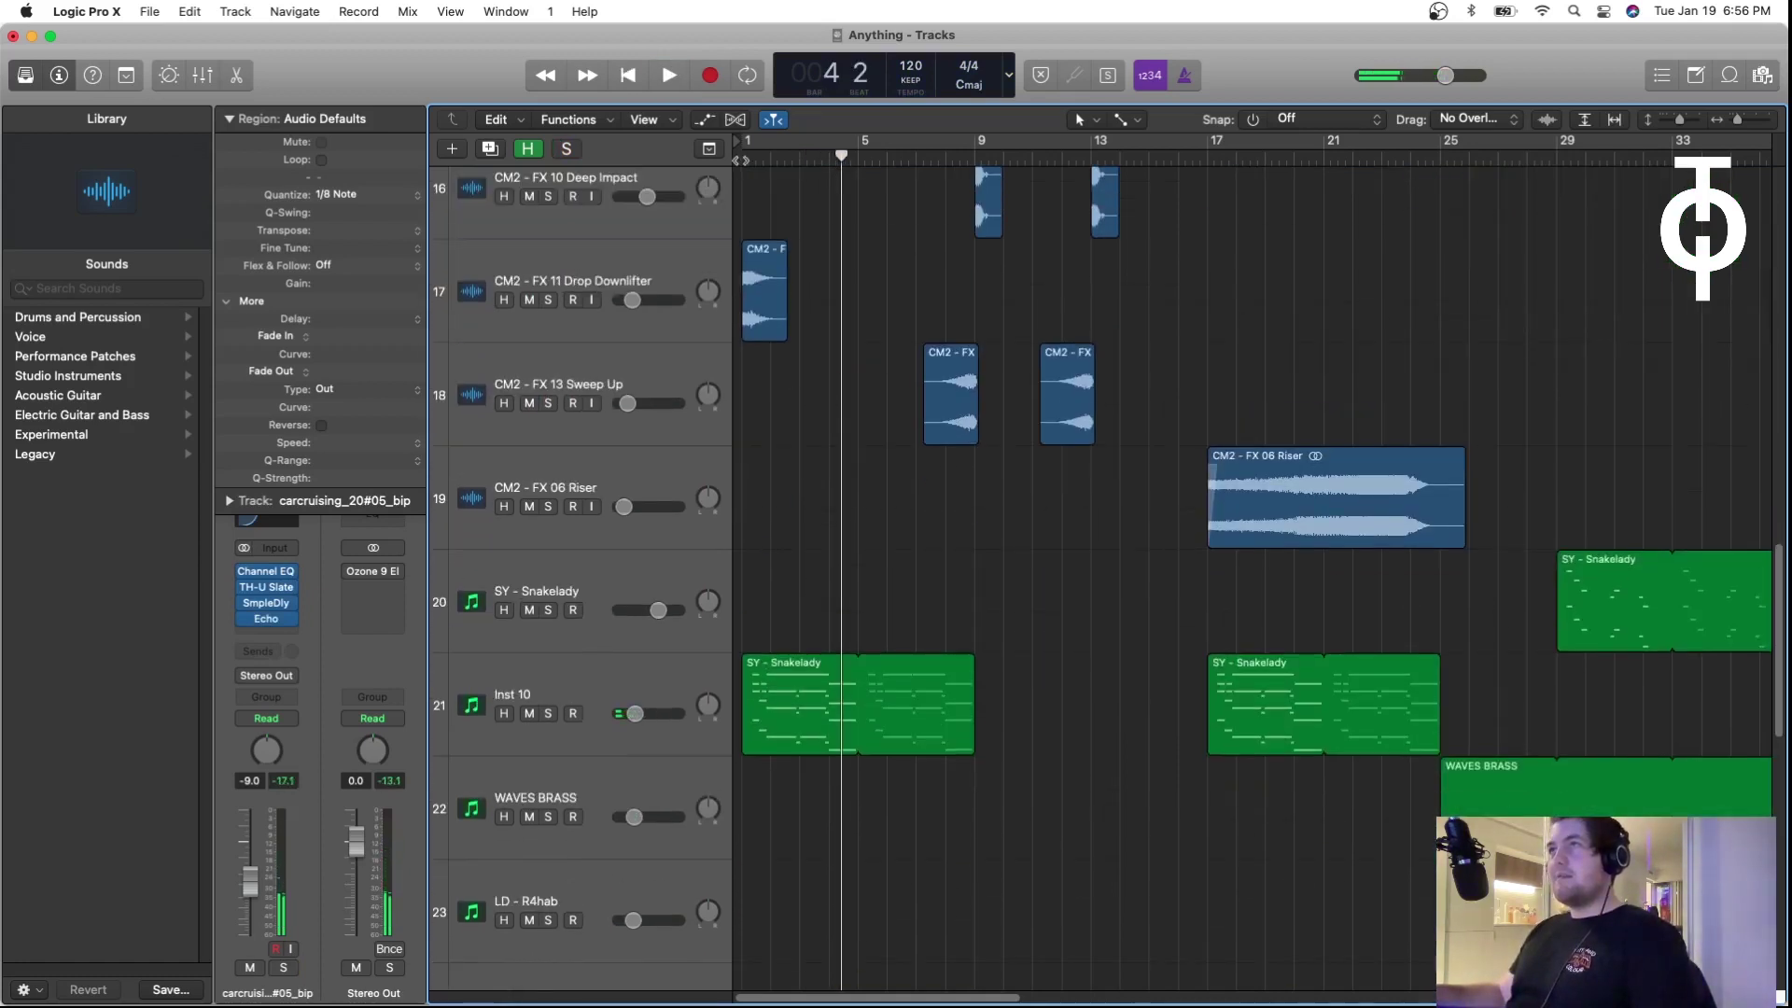
pyautogui.press('Return')
pyautogui.click(604, 269)
pyautogui.click(548, 299)
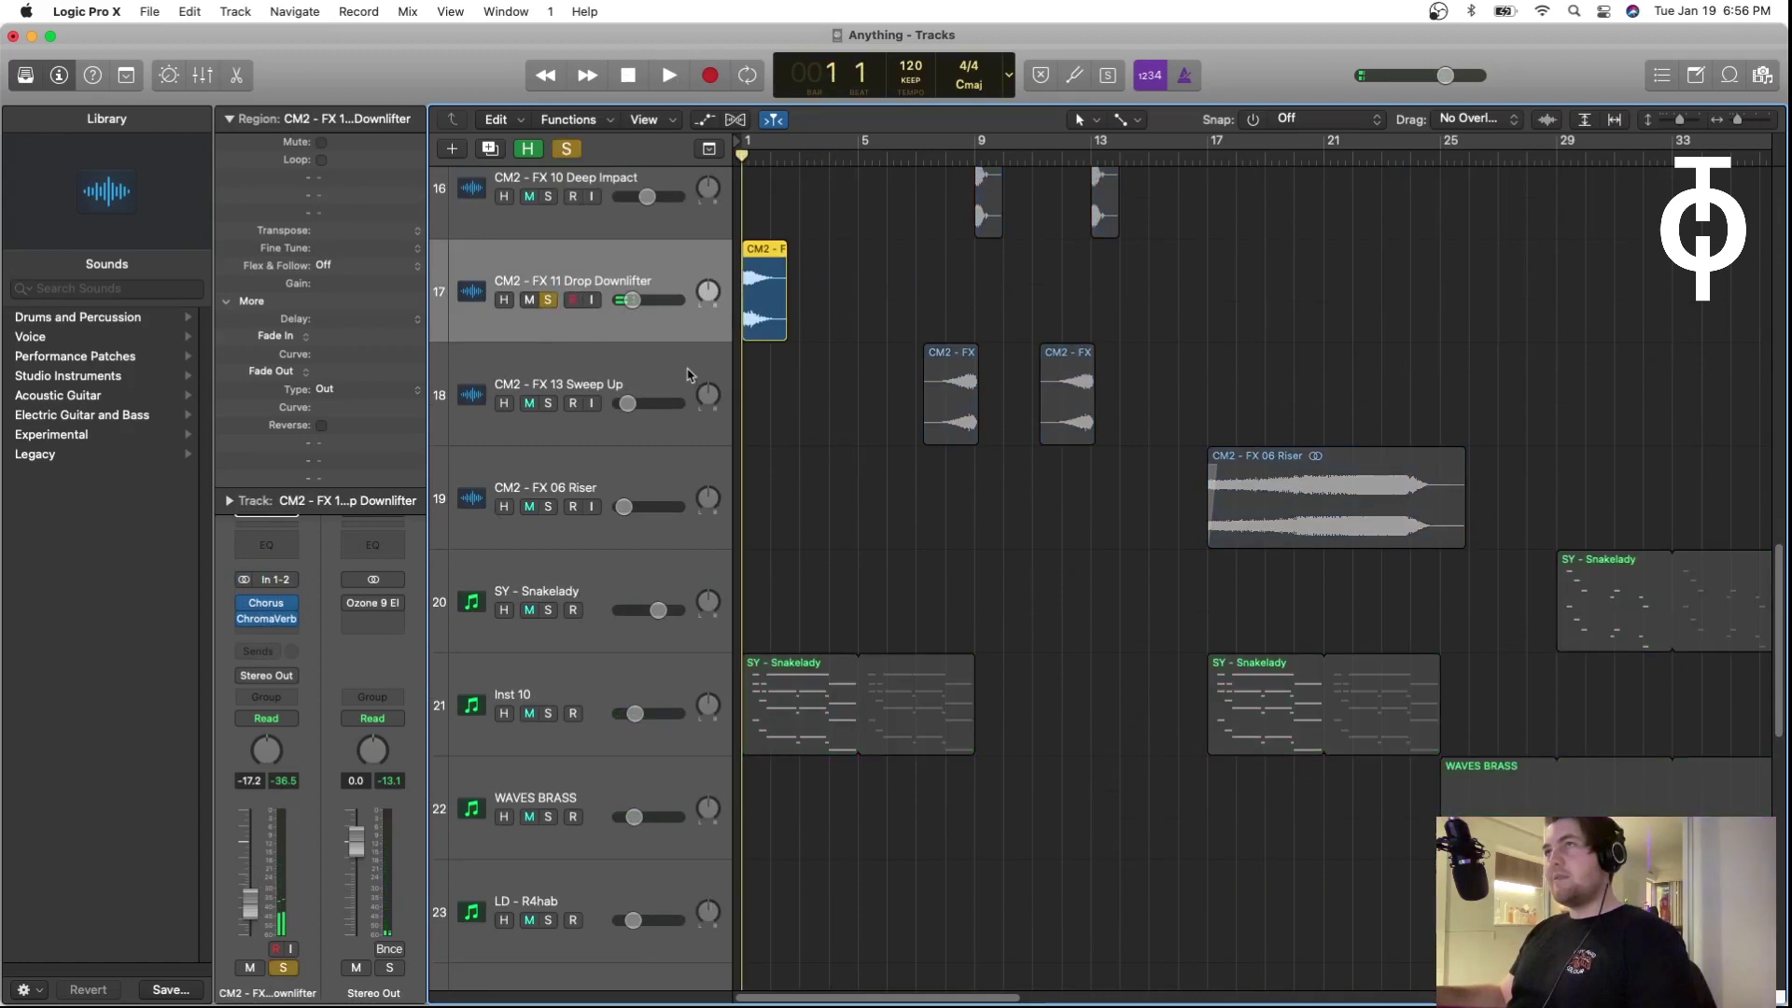
# Step: Listen to the soloed CM2 - FX 11 Drop Downlifter track, stop playback and unsolo the track
pyautogui.press('space')
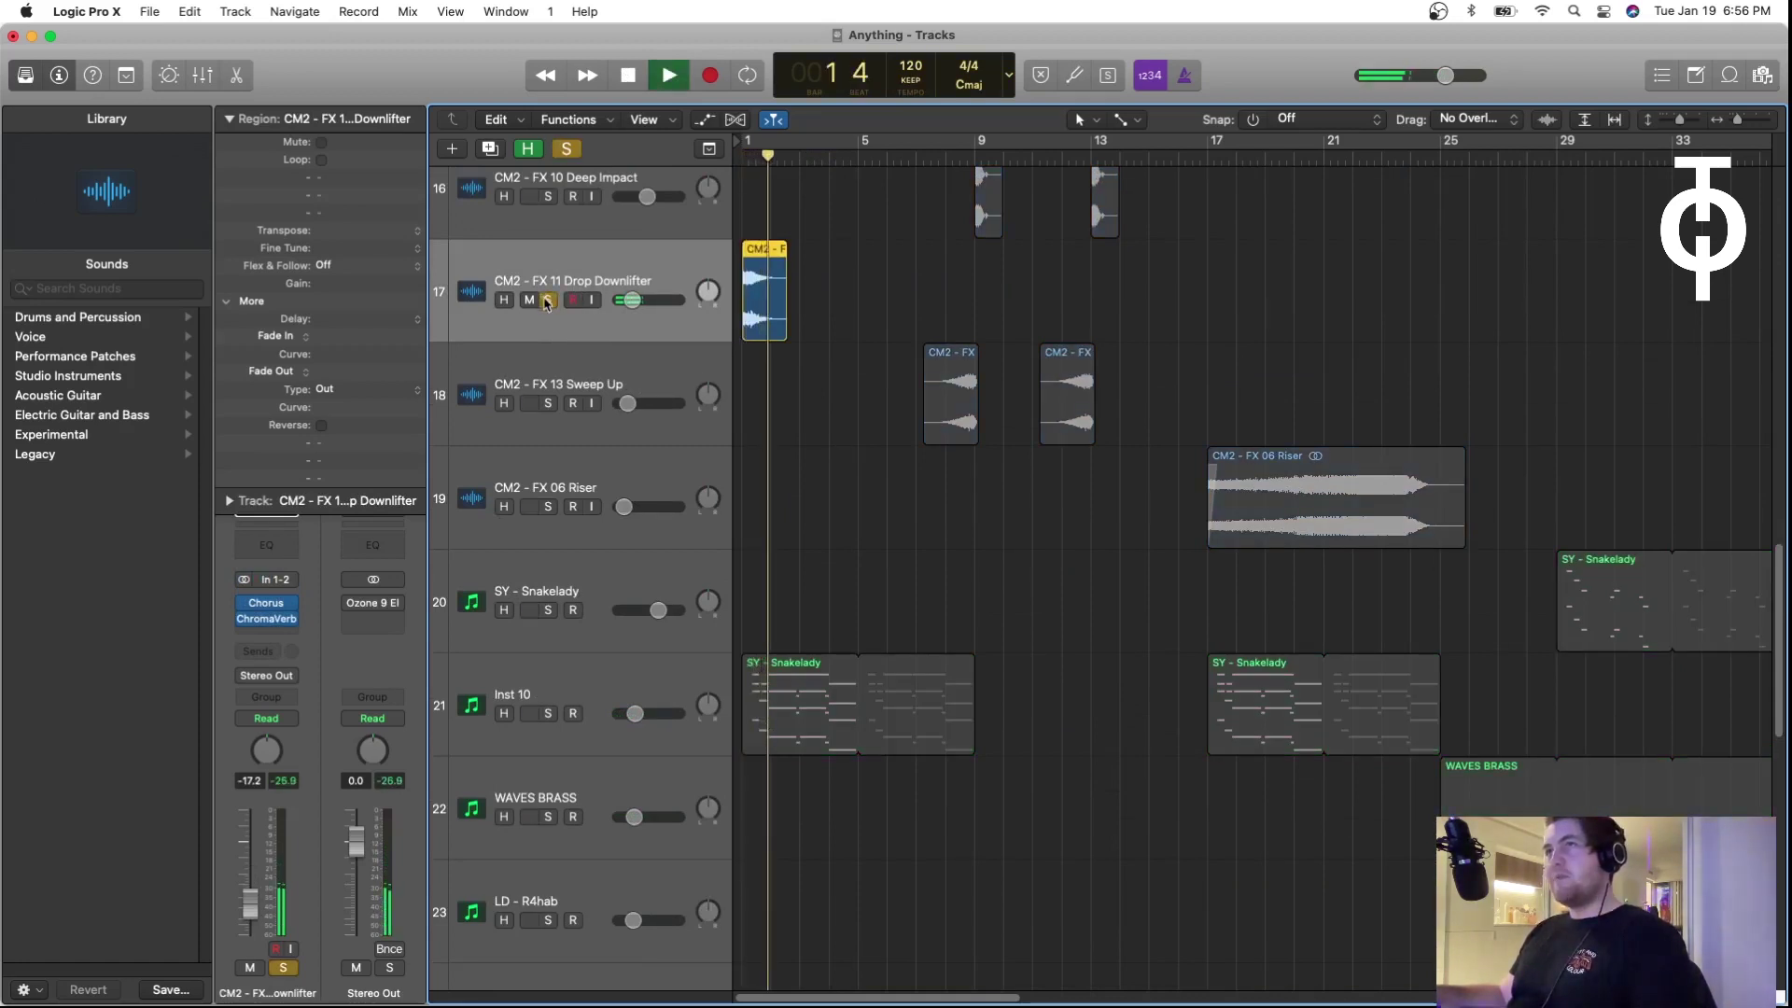
pyautogui.click(548, 299)
pyautogui.press('space')
# Step: Return the playhead to bar 1 and inspect the Kontakt instrument on the Inst 10 track
pyautogui.scroll(-5, 947, 495)
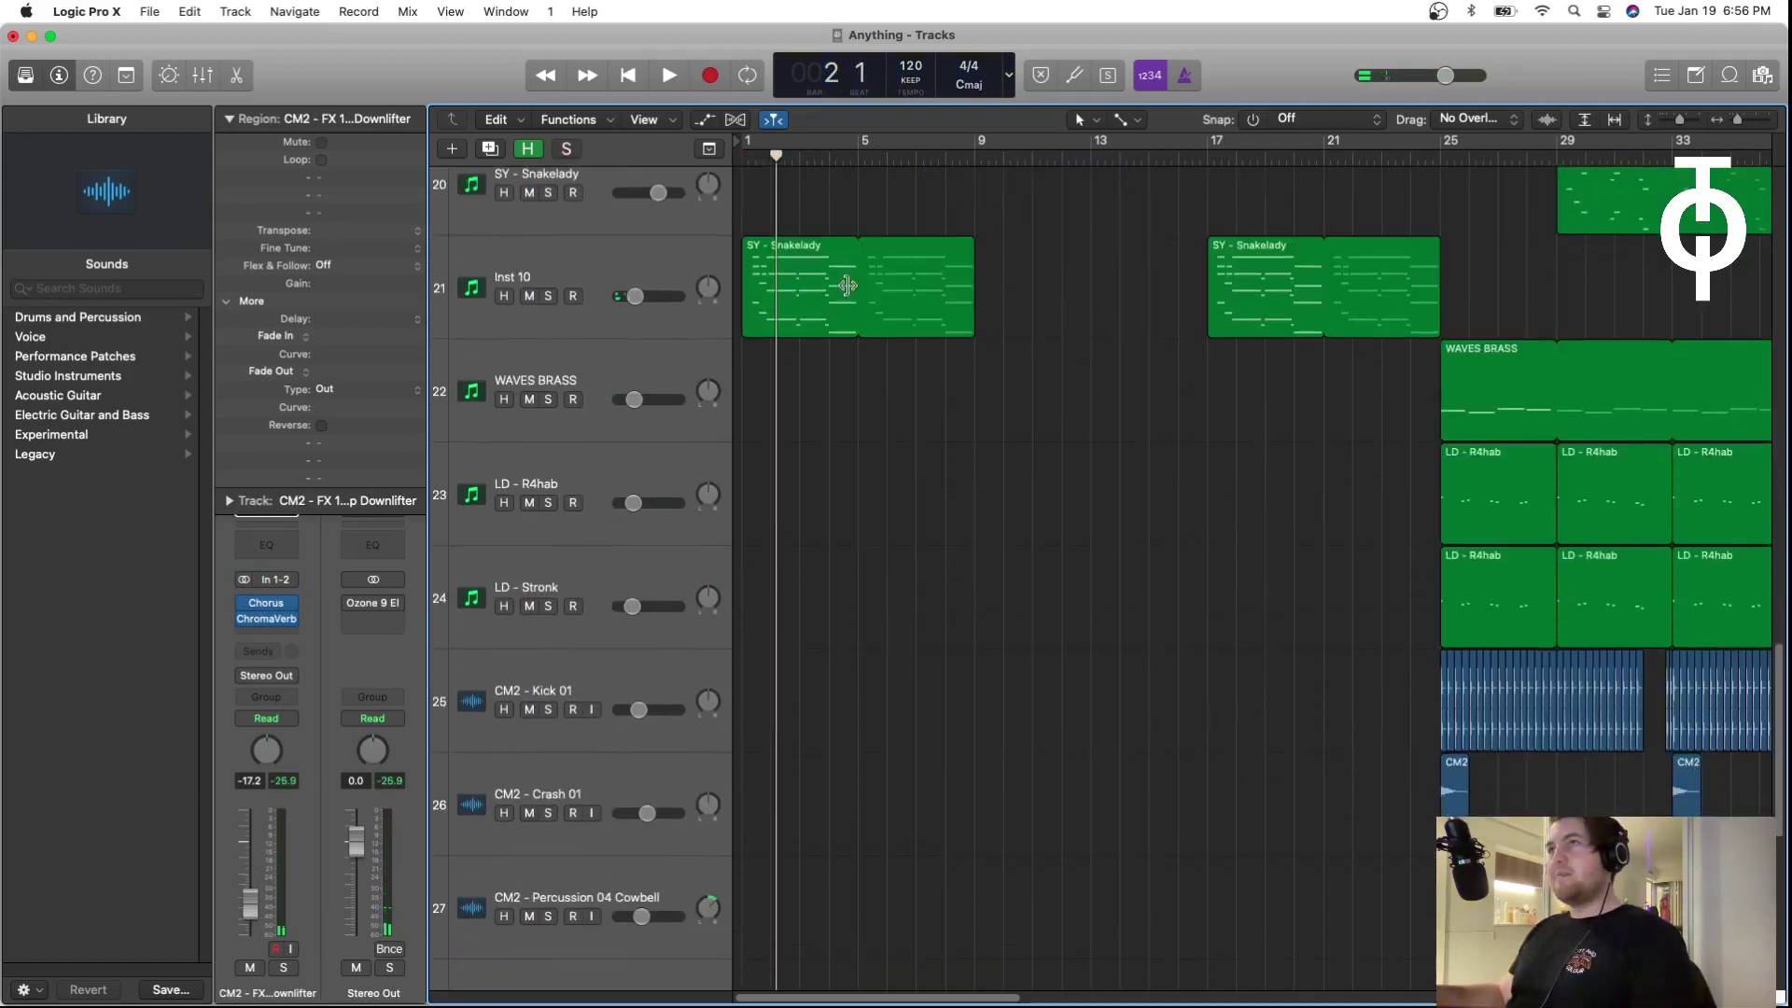
pyautogui.press('Return')
pyautogui.click(605, 270)
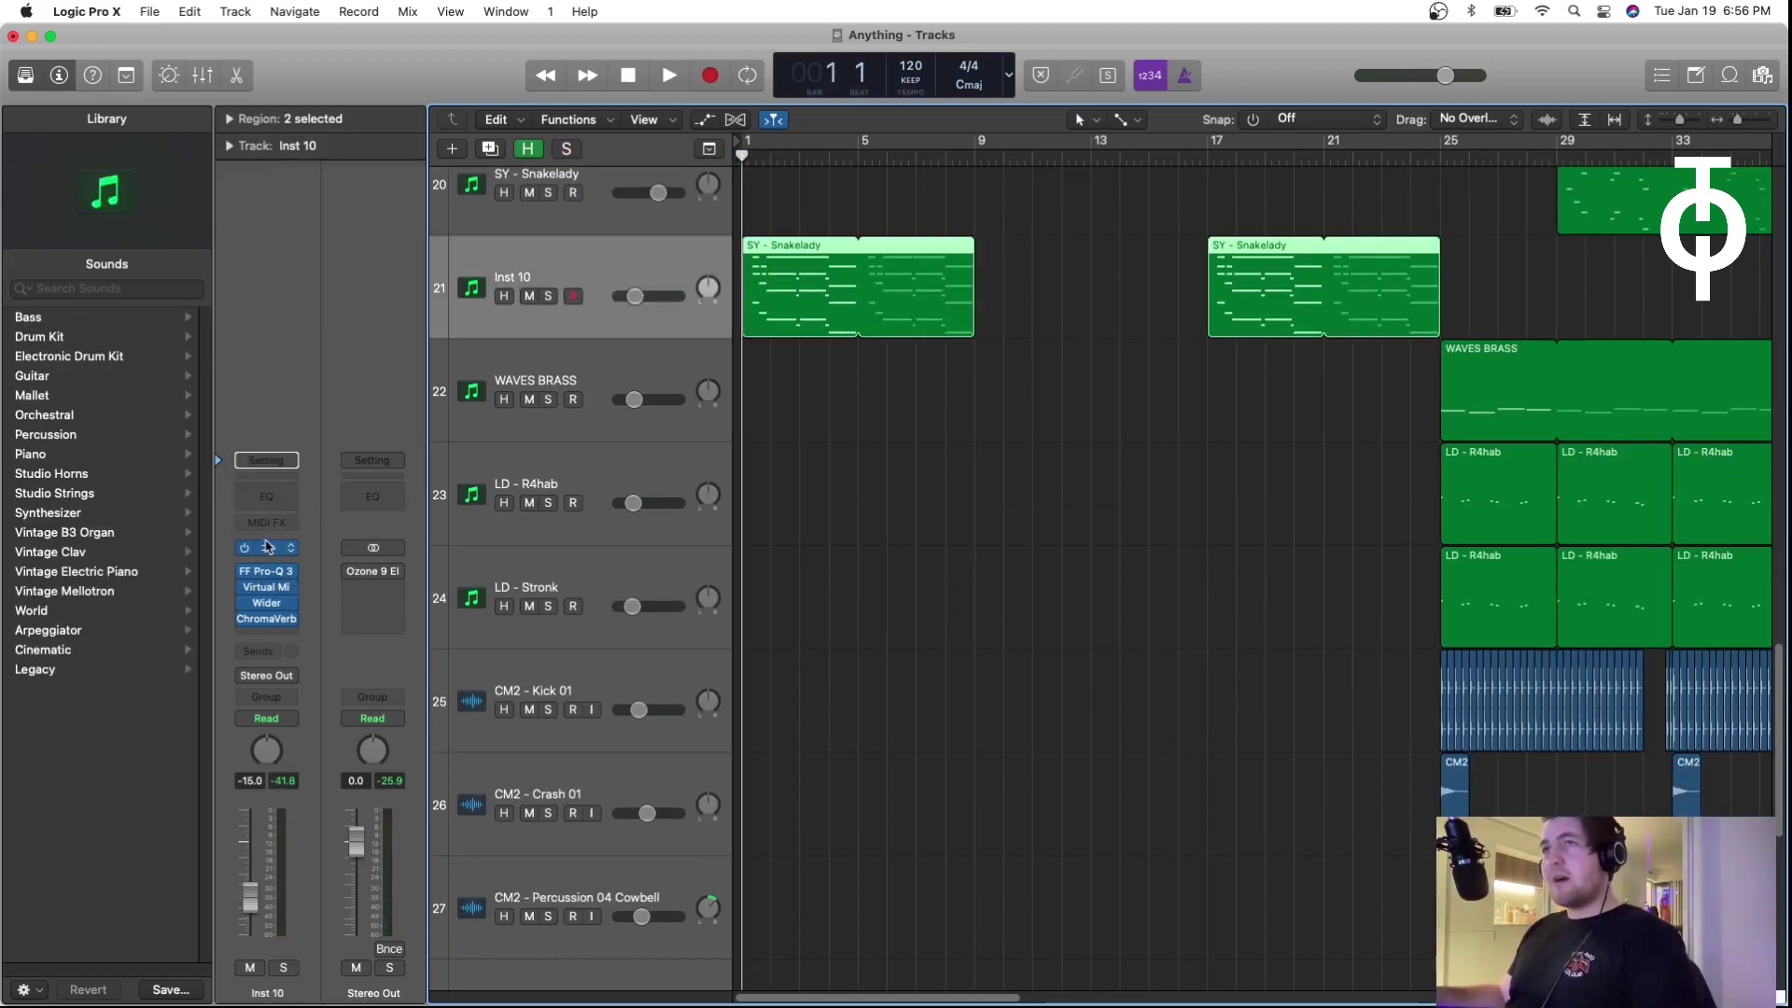
pyautogui.click(267, 547)
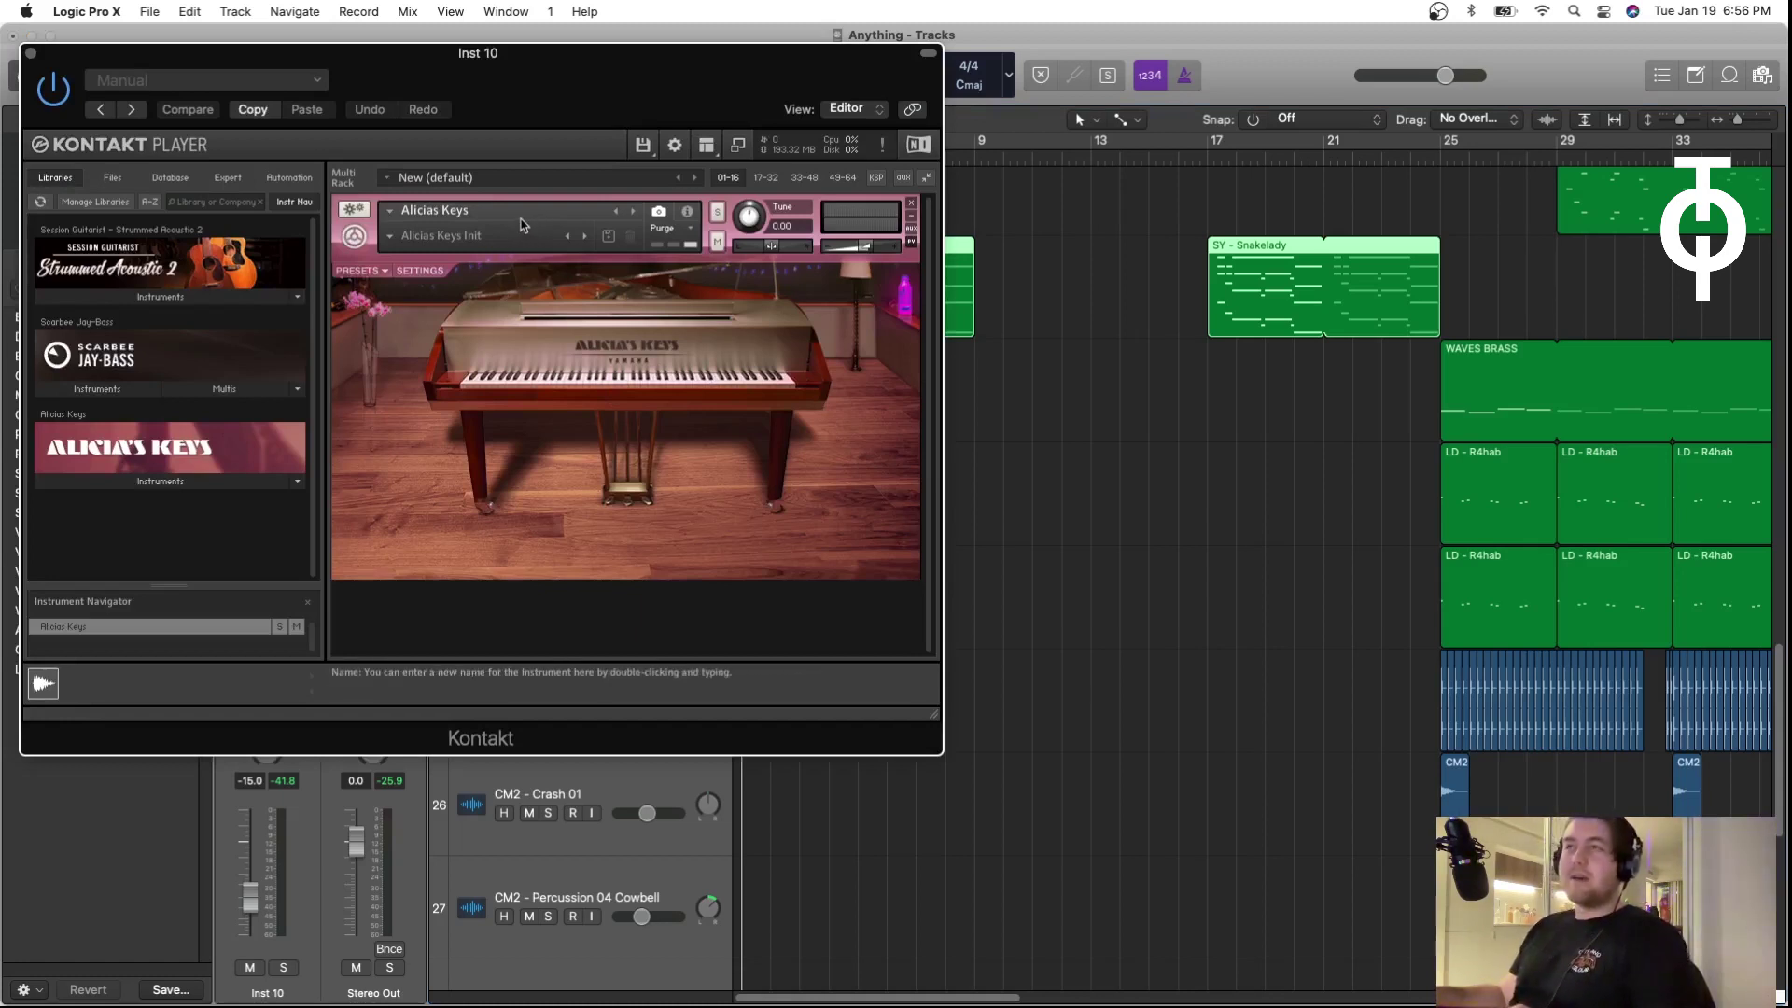
pyautogui.click(31, 54)
pyautogui.click(800, 184)
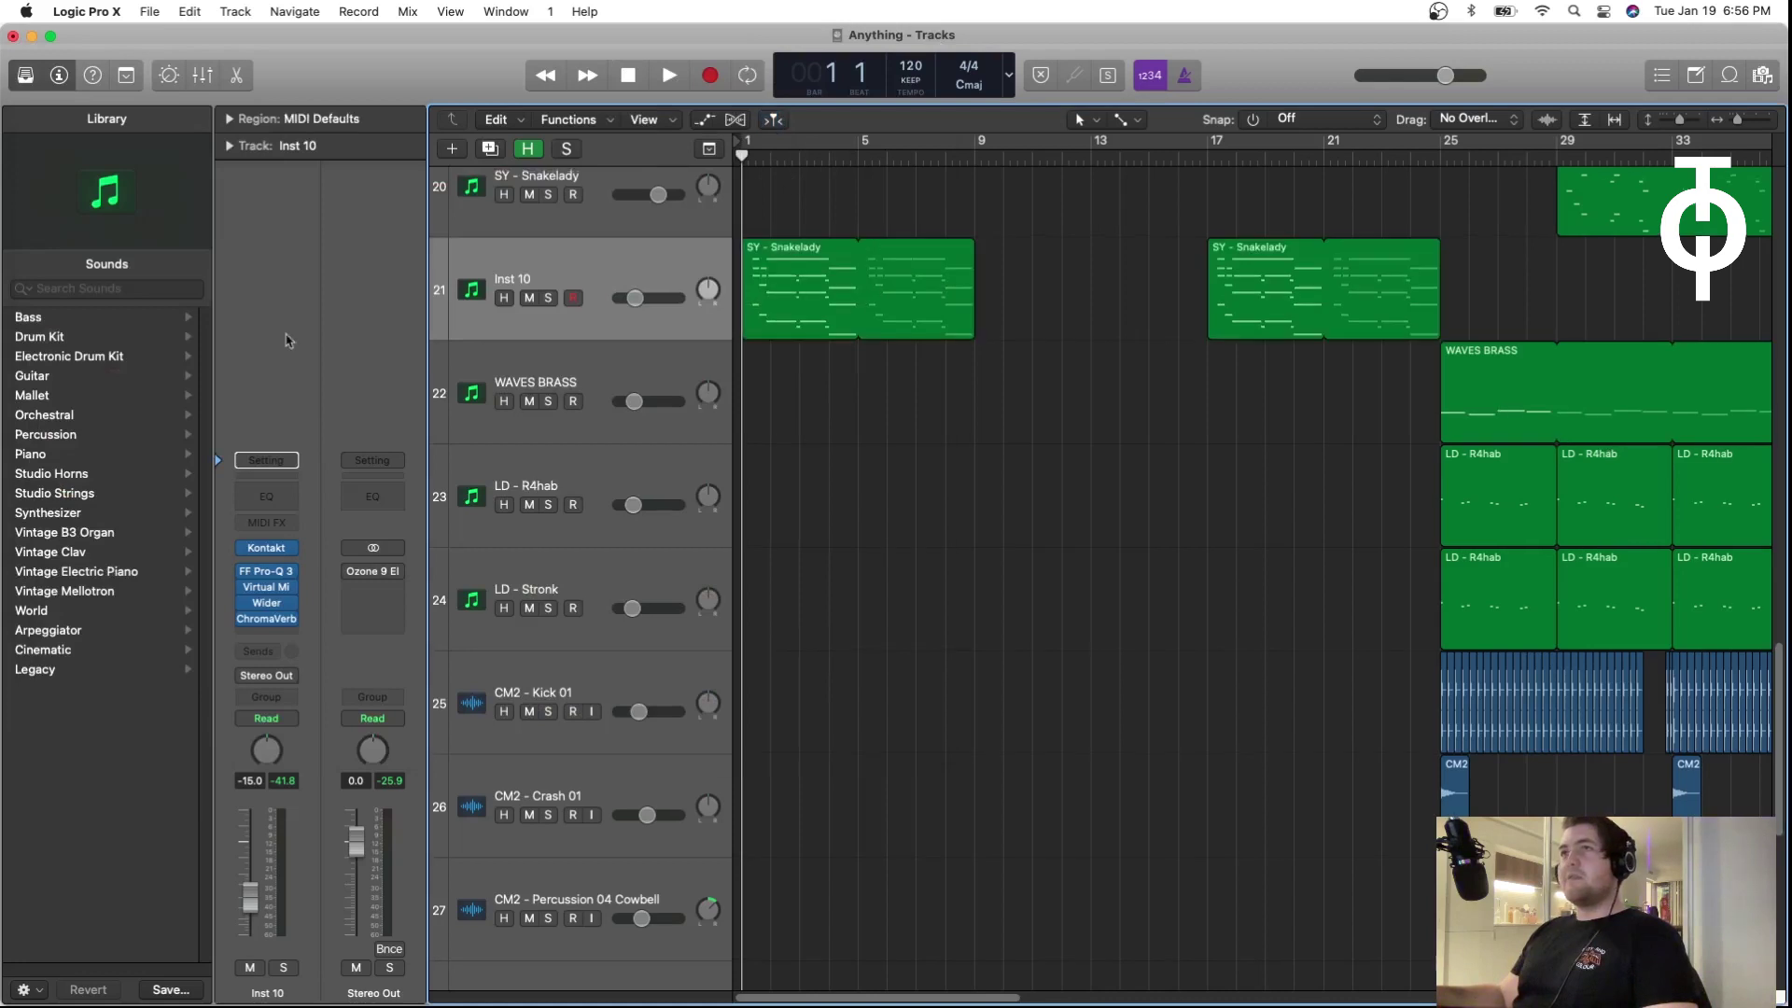
# Step: Solo the Inst 10 track and play it while examining its SY - Snakelady notes in the Piano Roll
pyautogui.scroll(-1, 693, 397)
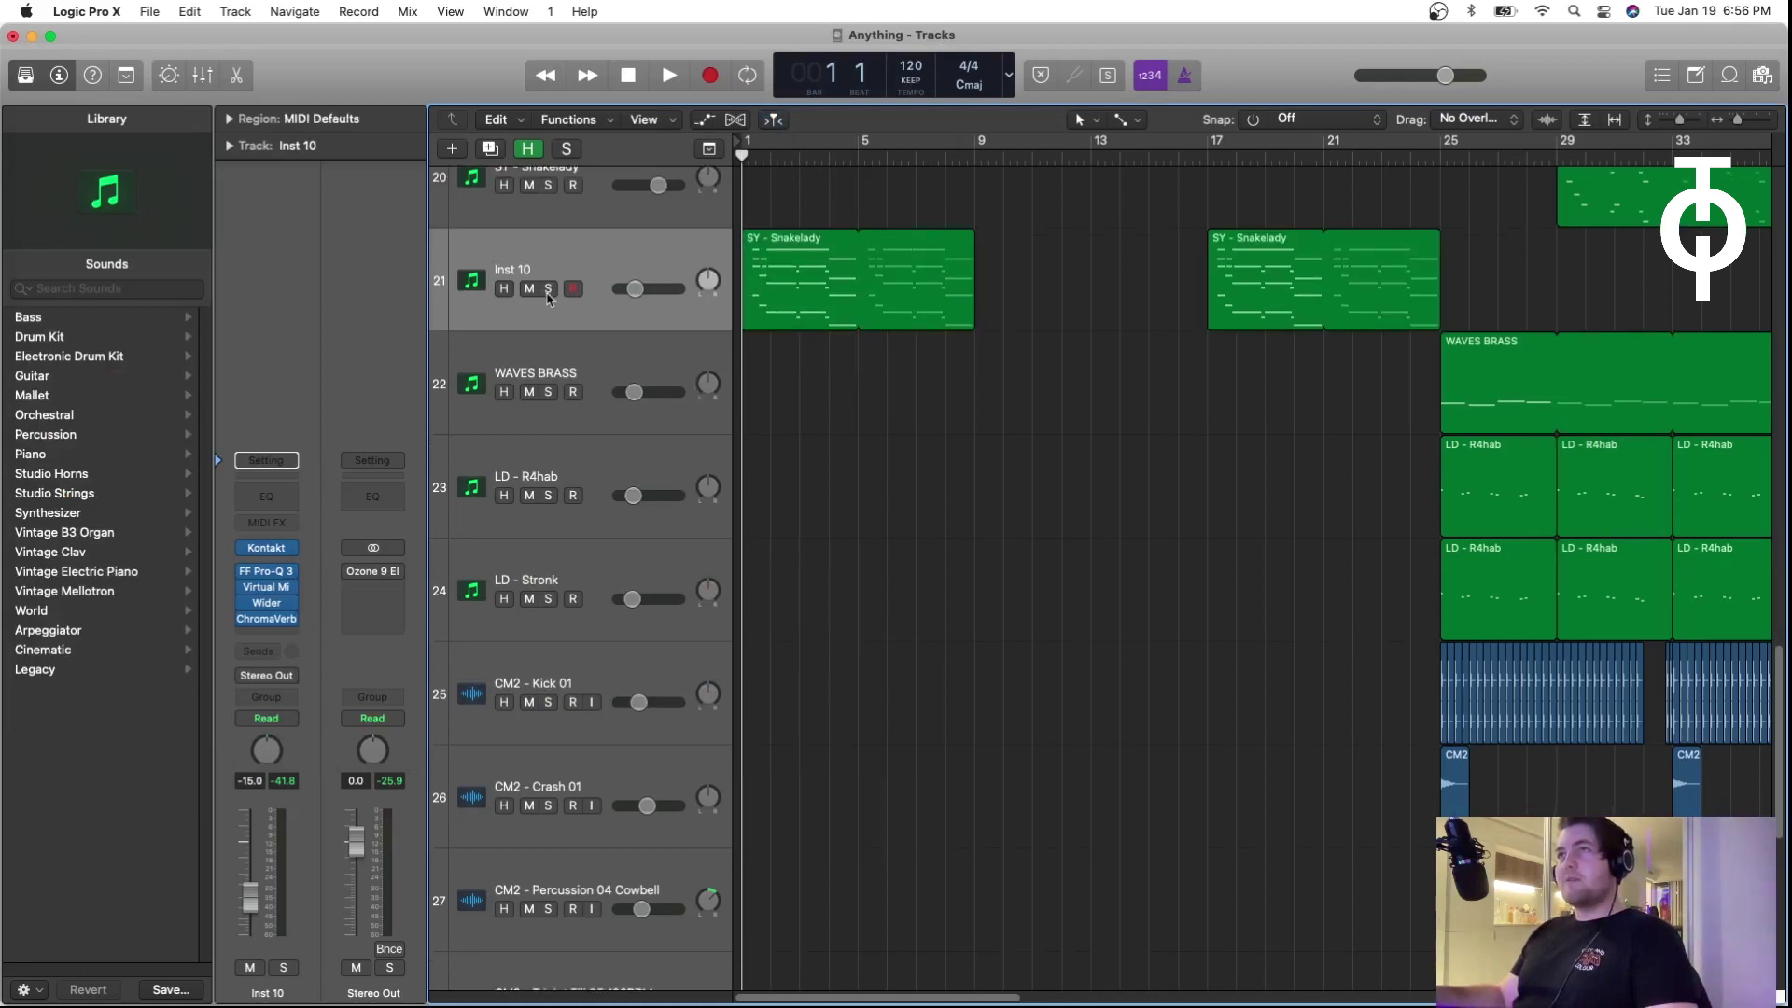
pyautogui.click(548, 290)
pyautogui.press('p')
pyautogui.press('space')
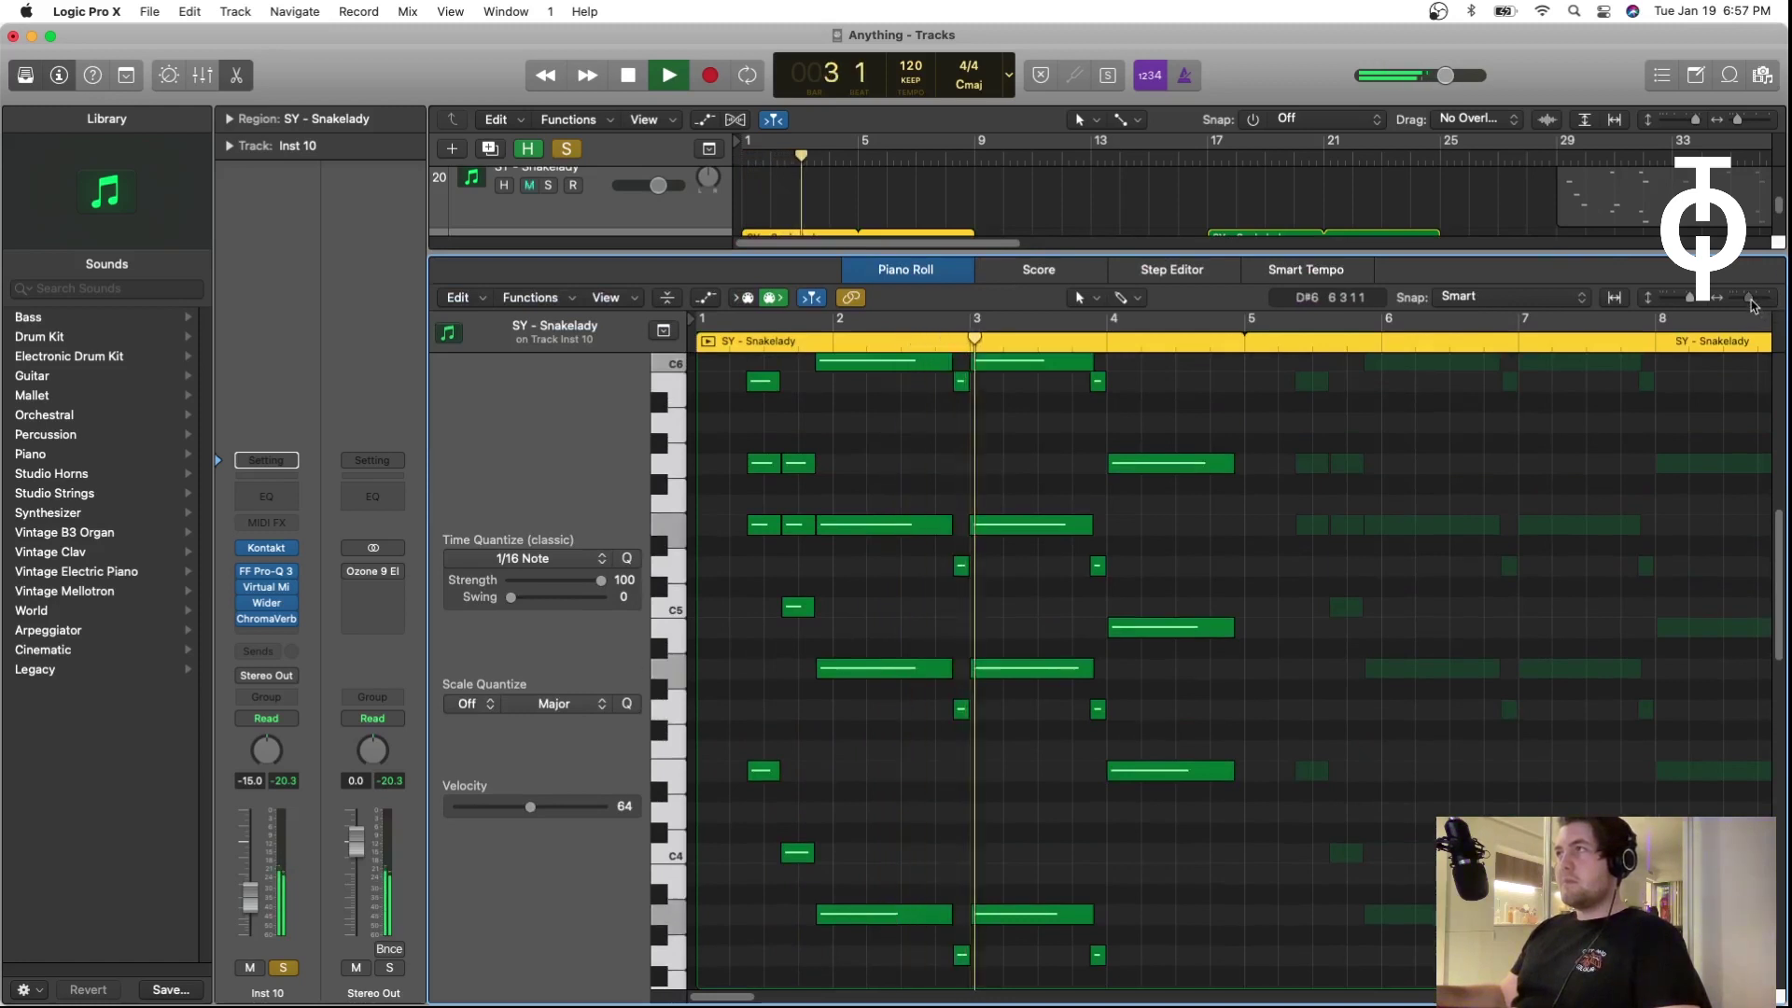
pyautogui.moveTo(1750, 301); pyautogui.dragTo(1691, 299)
pyautogui.moveTo(1692, 303); pyautogui.dragTo(1685, 299)
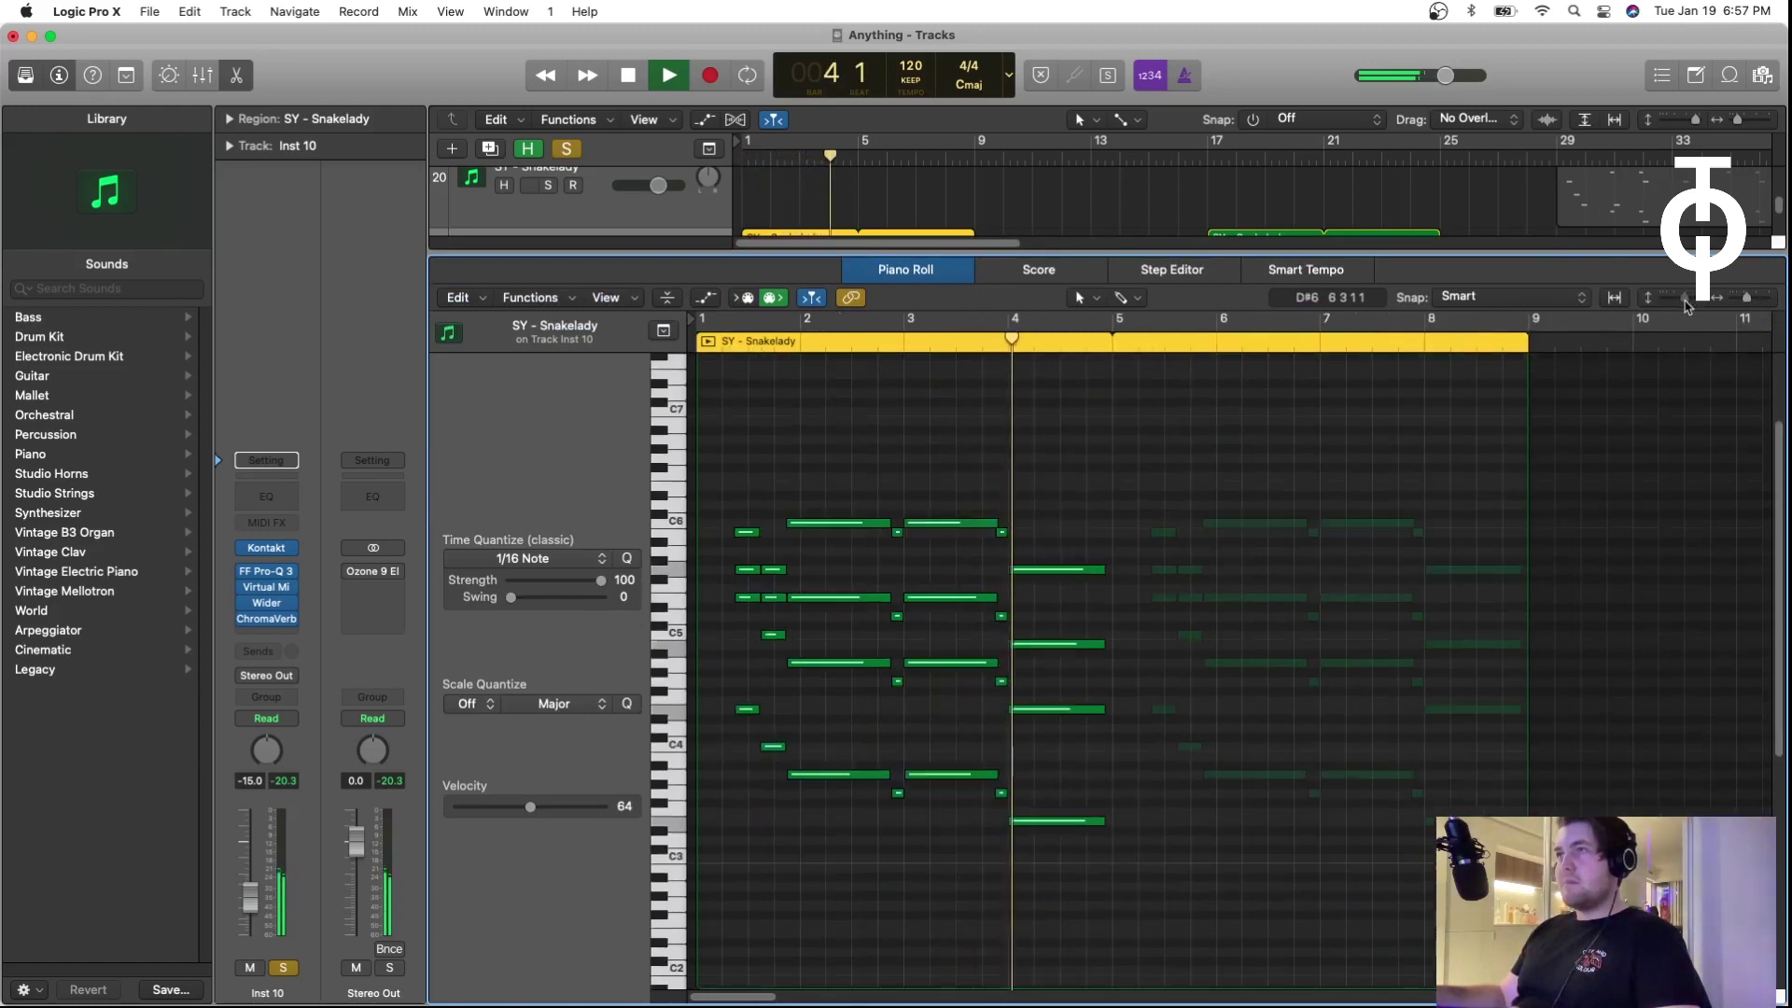
pyautogui.scroll(-2, 971, 440)
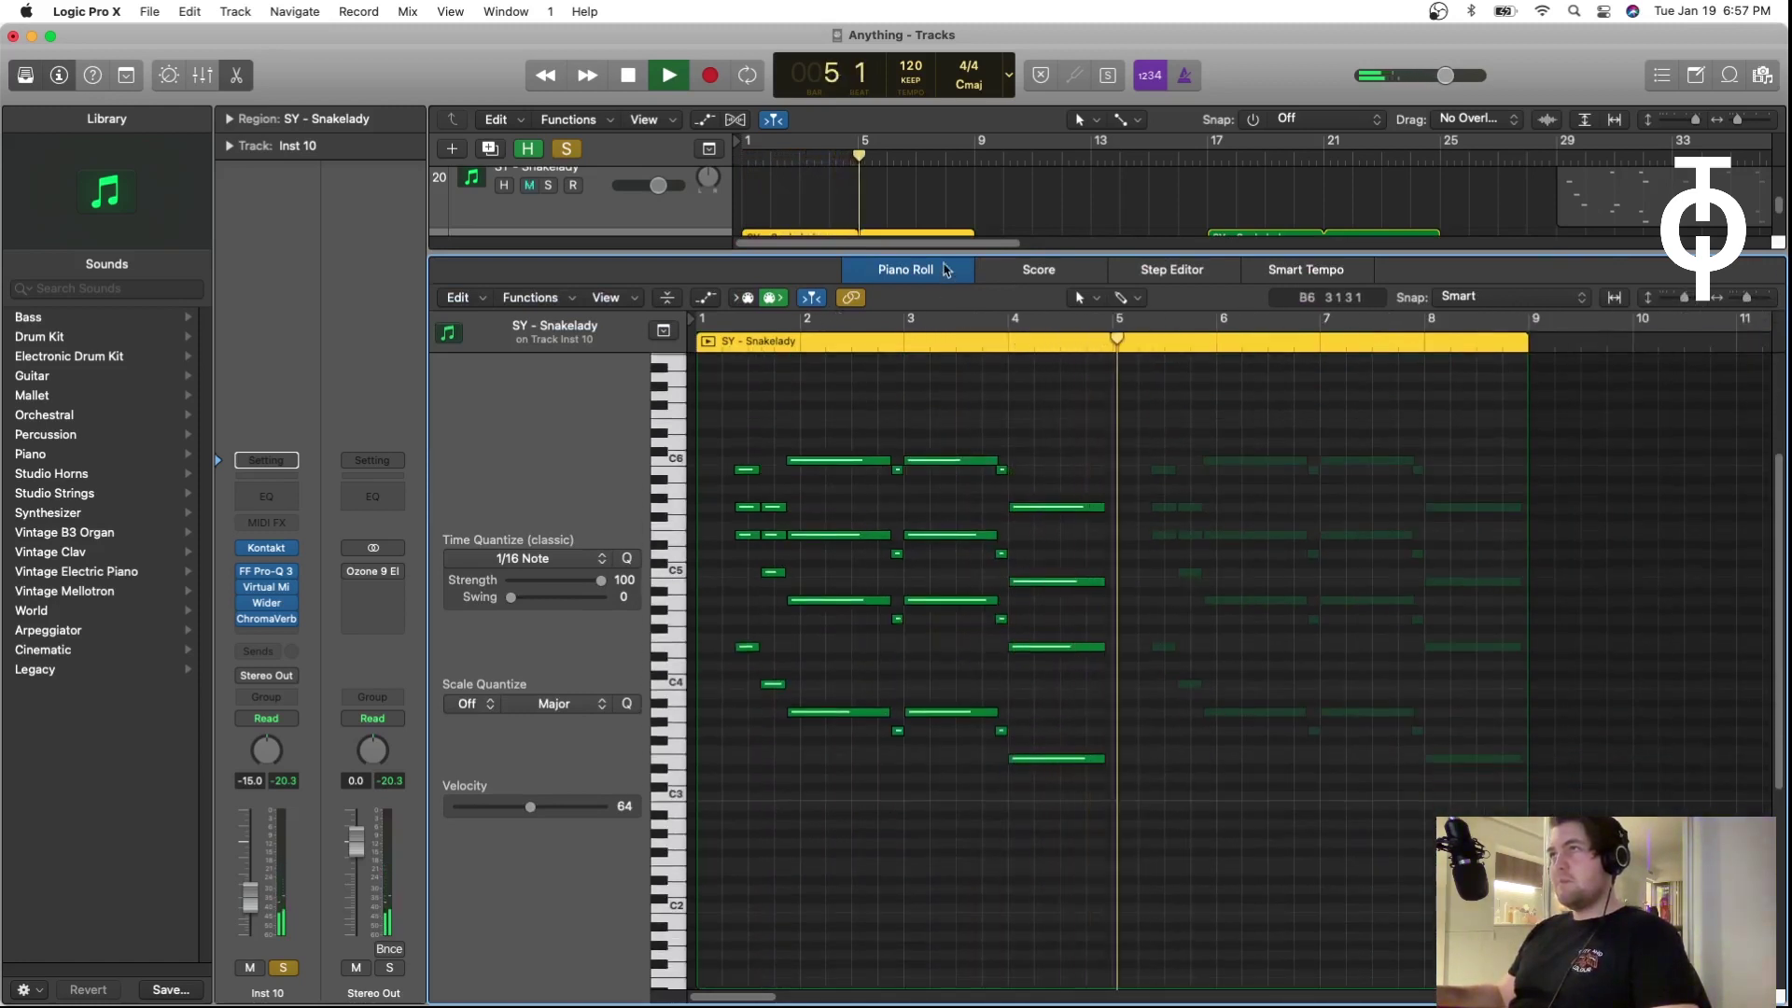
pyautogui.press('space')
pyautogui.moveTo(952, 299); pyautogui.dragTo(955, 671)
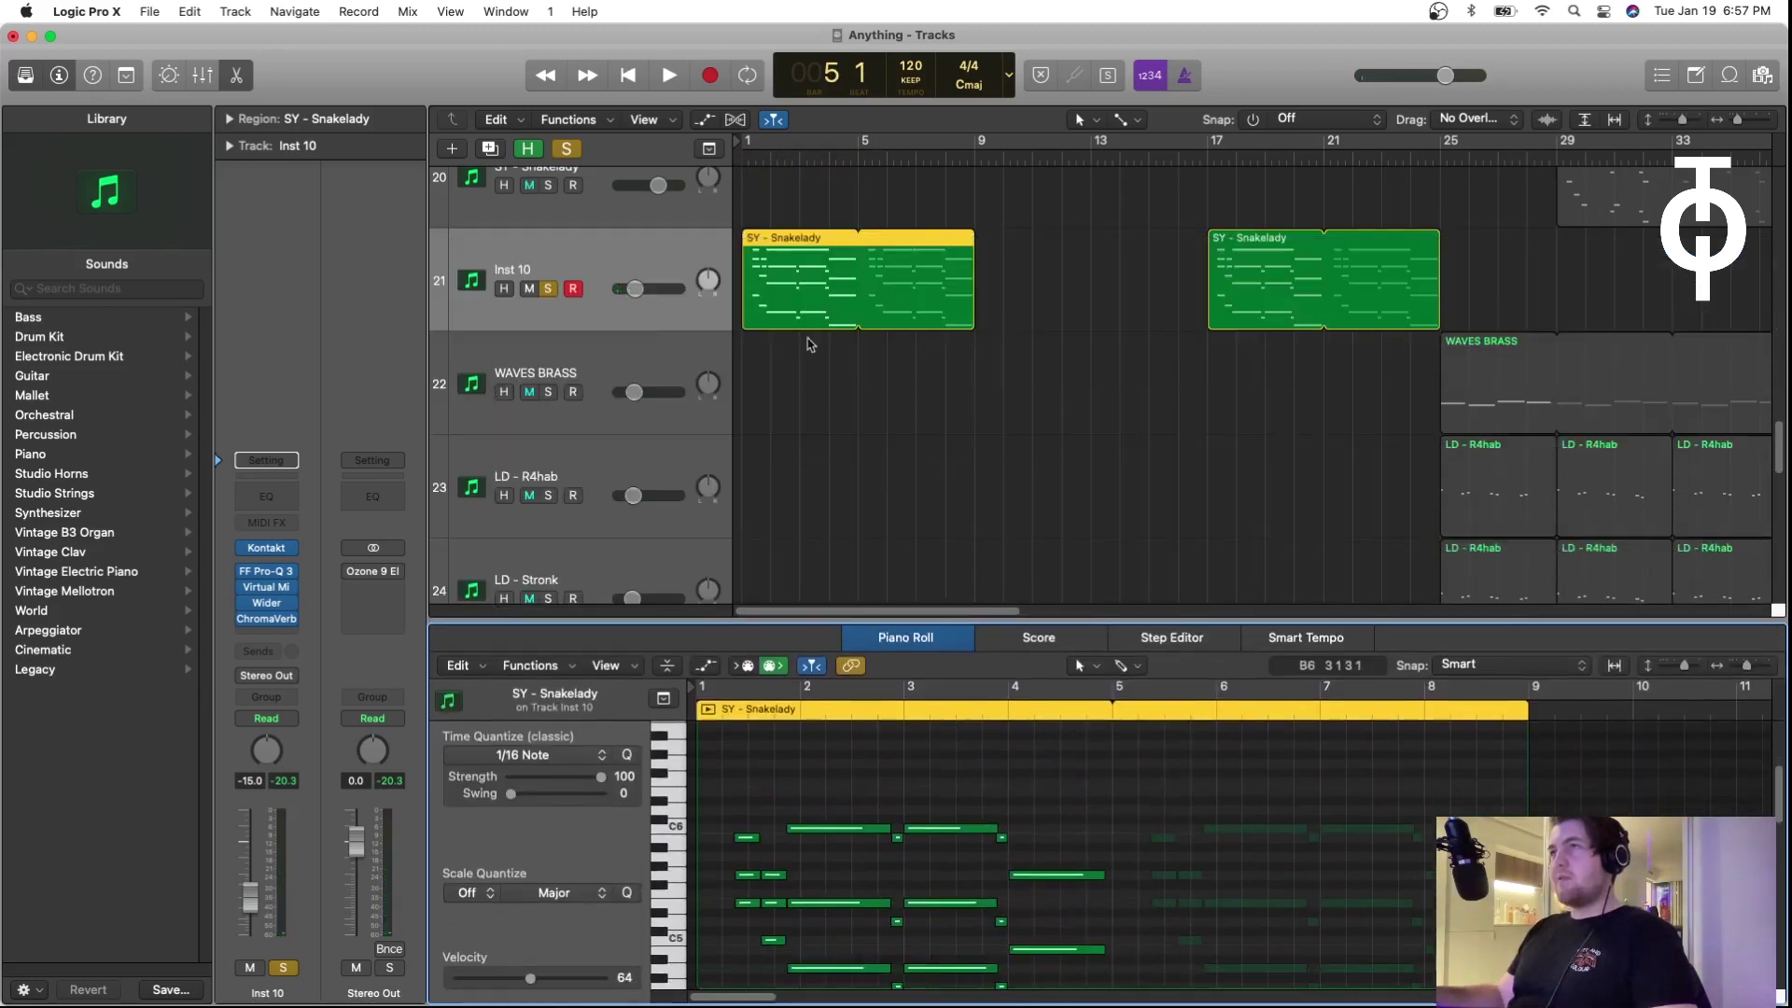
# Step: Inspect the FF Pro-Q 3 on Inst 10 while playing from bar 1, auditioning the 882.66 Hz band
pyautogui.click(744, 156)
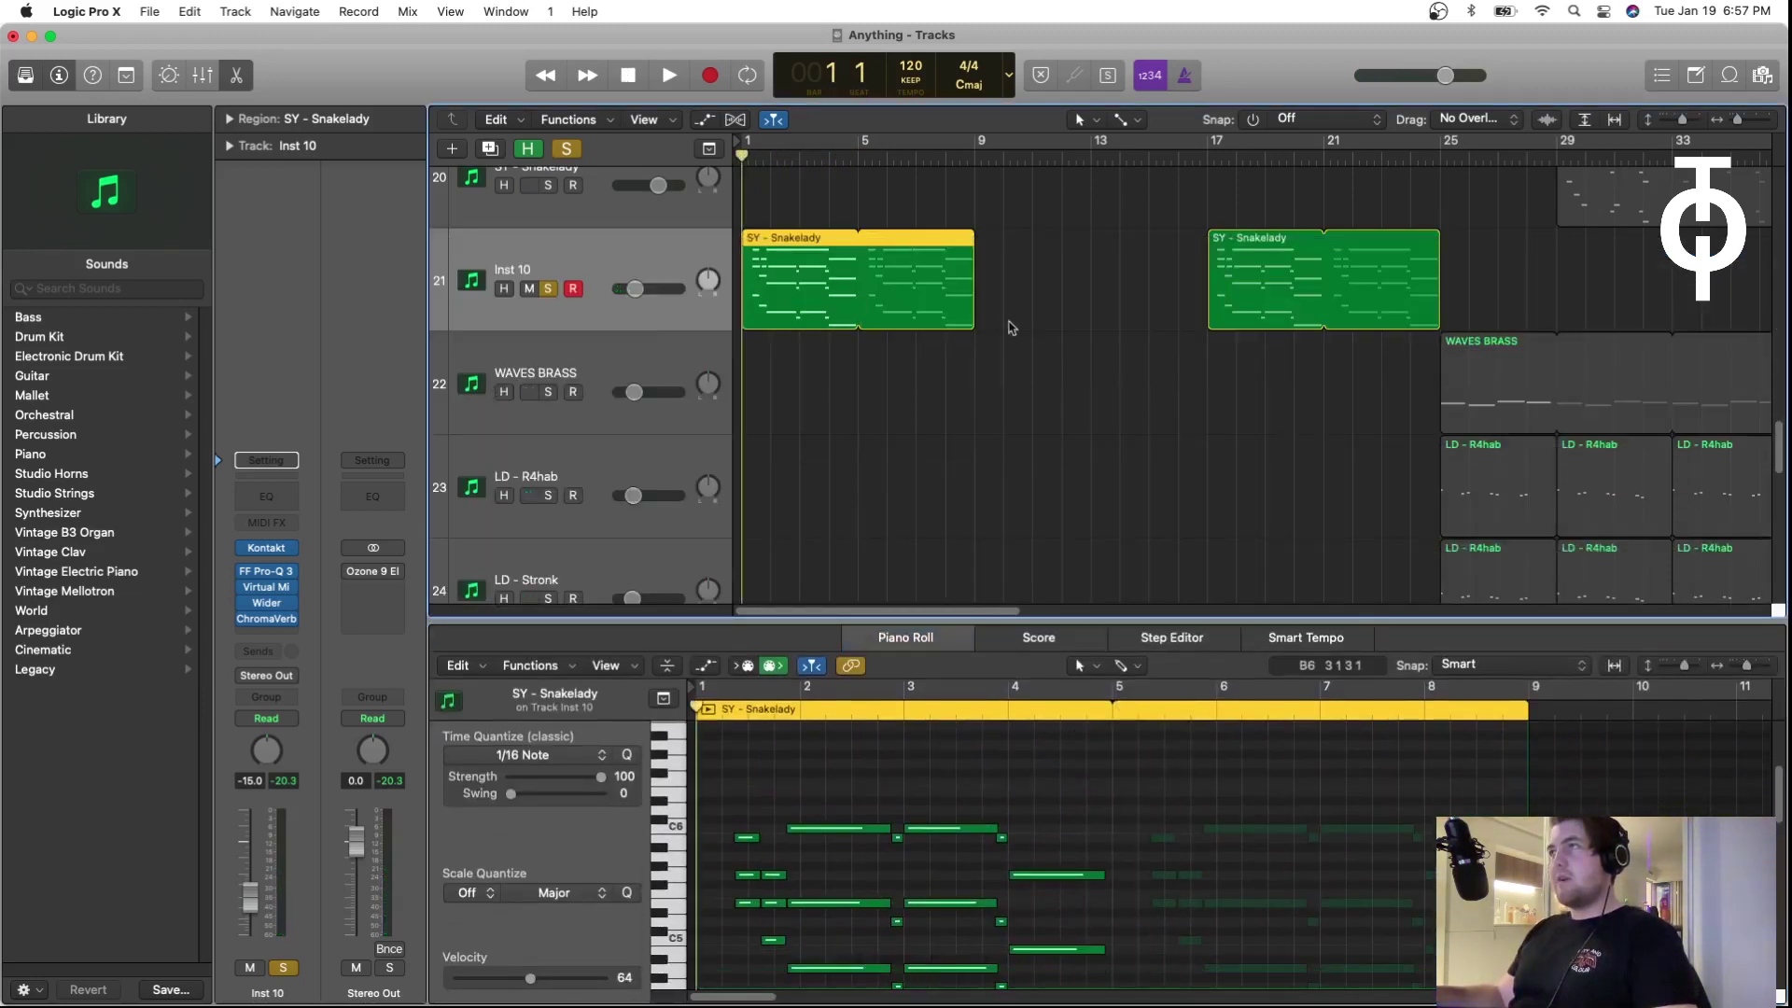
pyautogui.click(266, 570)
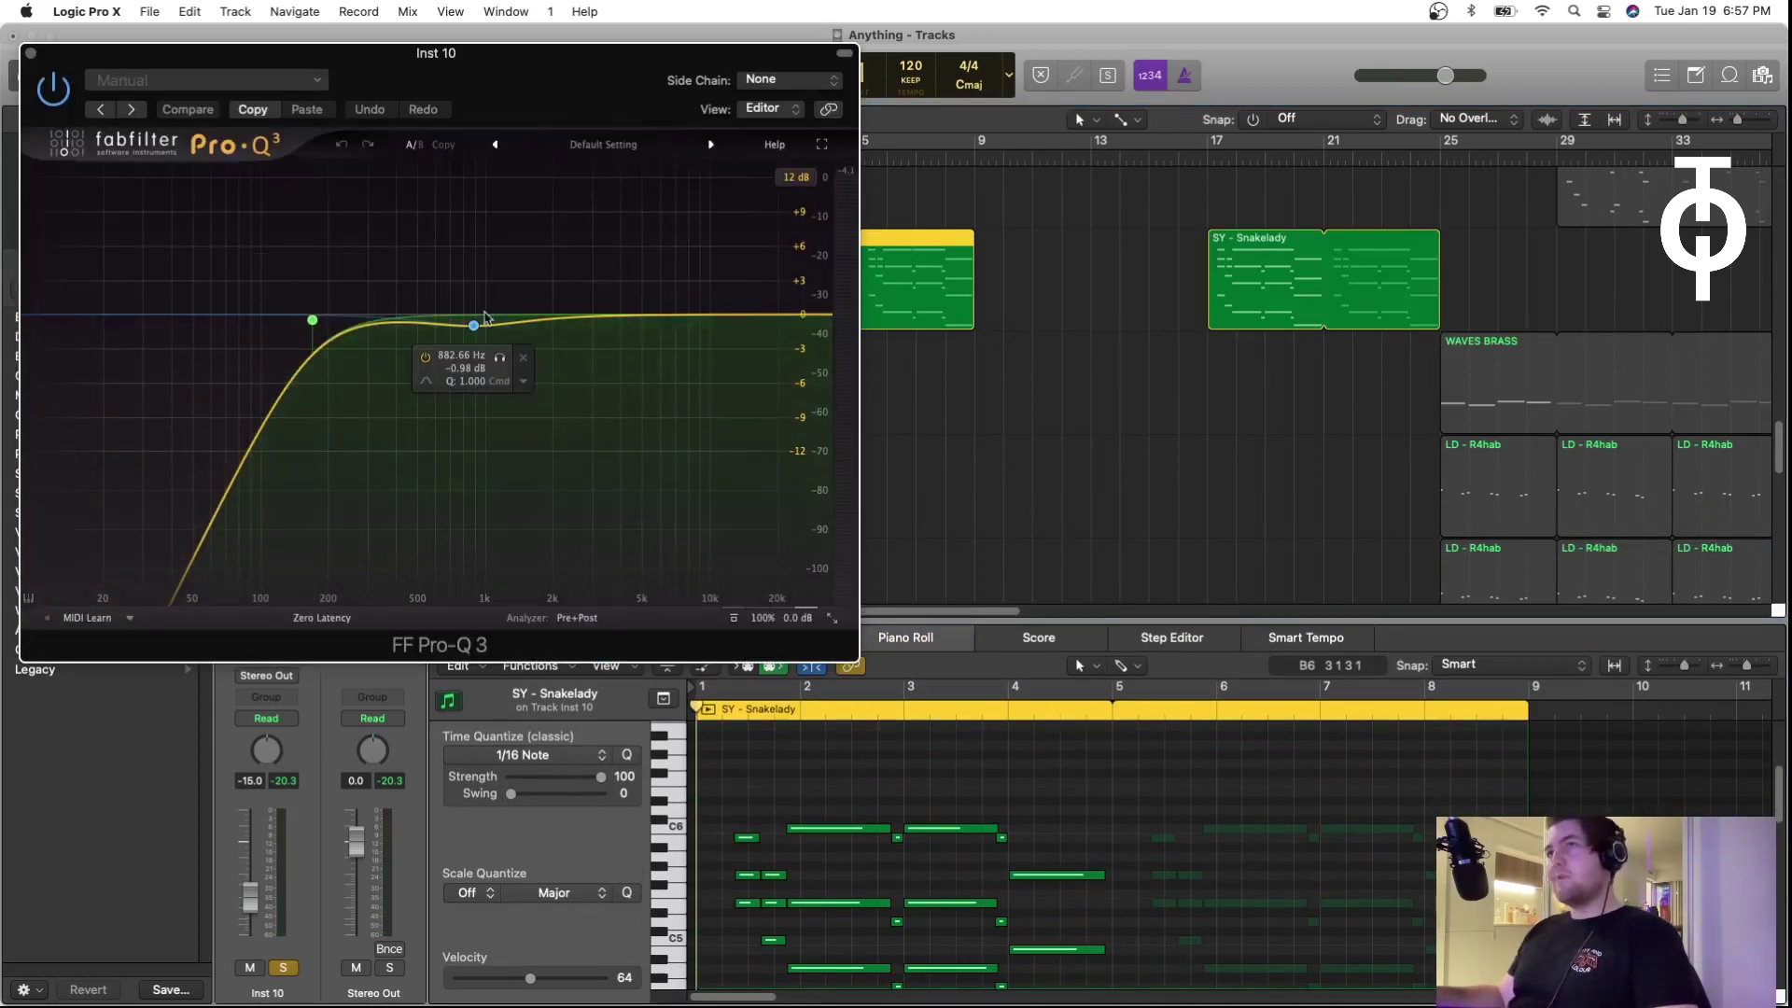
pyautogui.press('space')
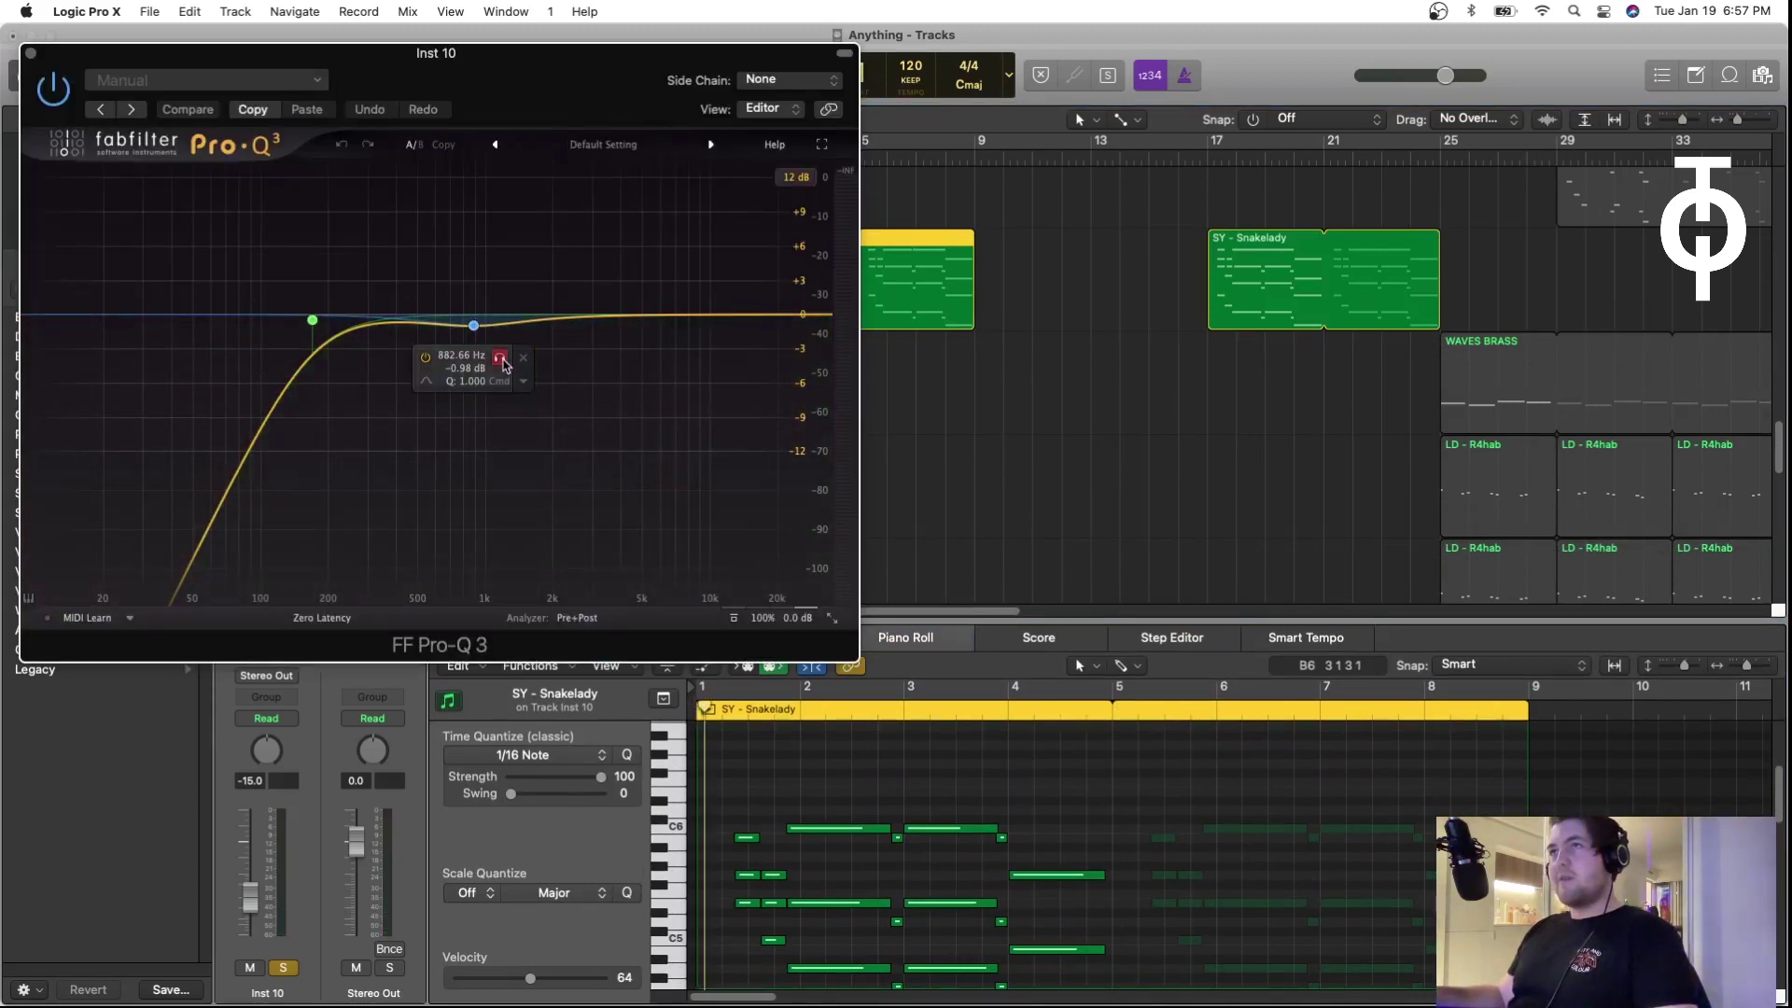
pyautogui.click(502, 358)
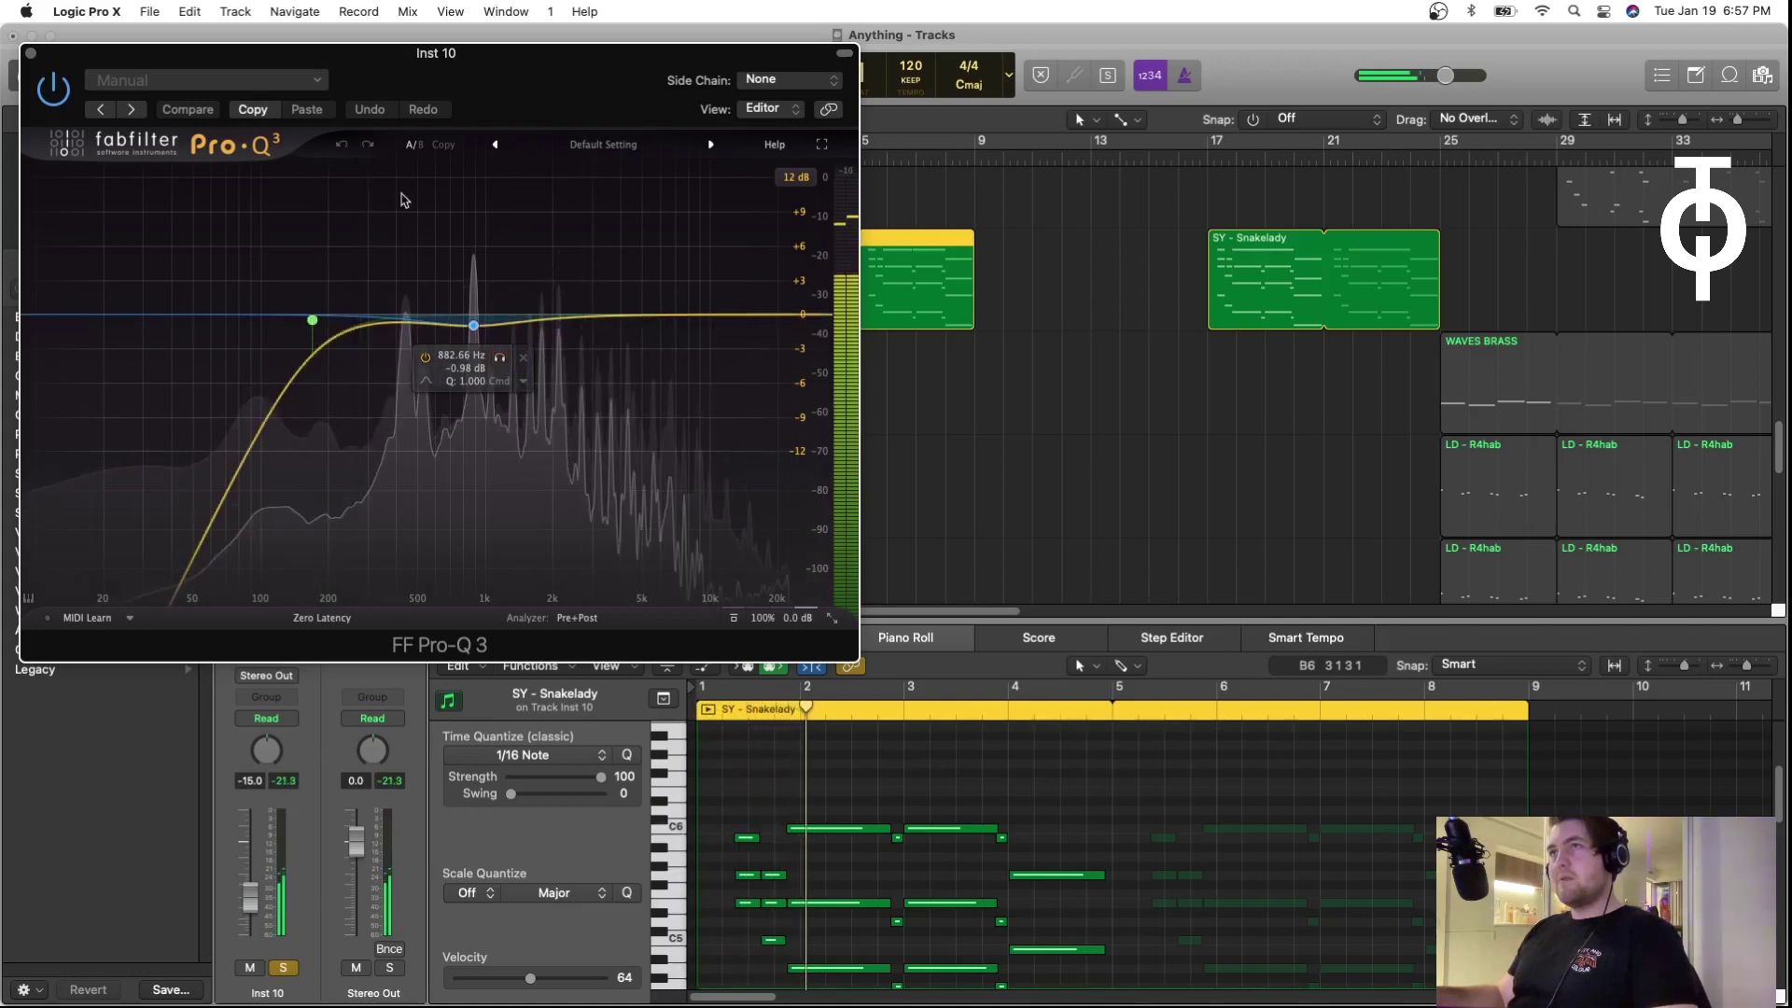
pyautogui.press('space')
pyautogui.click(31, 53)
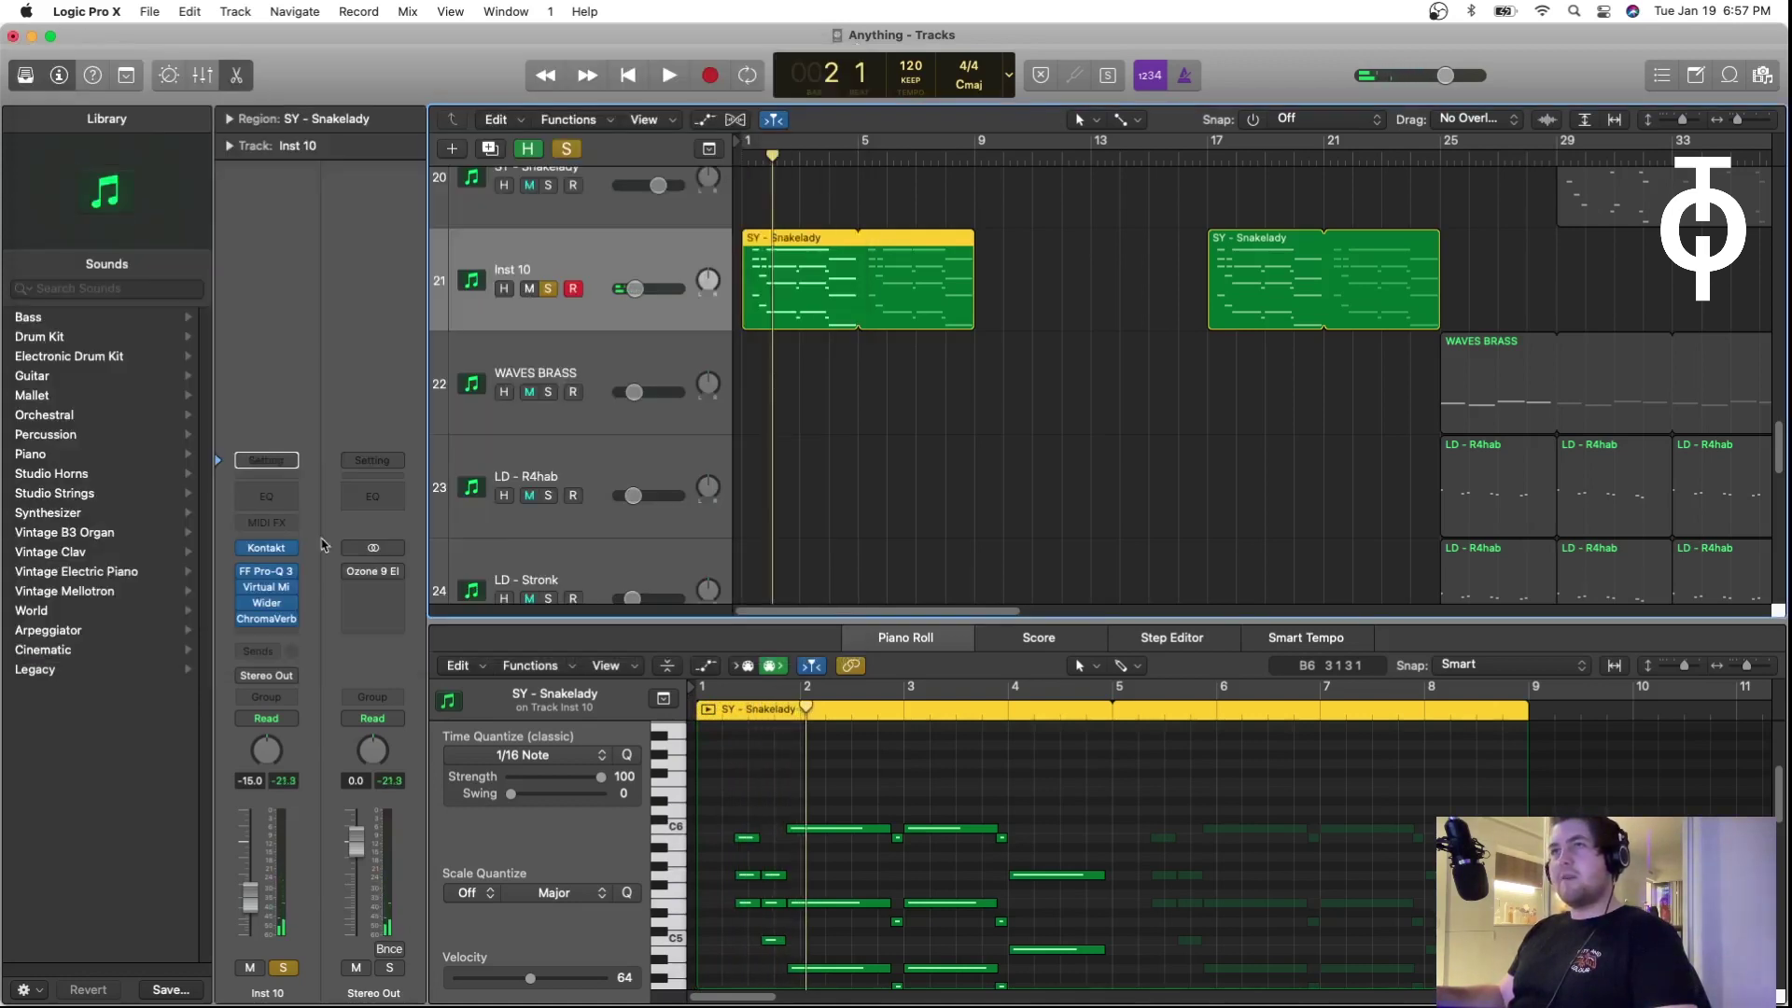
# Step: Inspect the Virtual Mix Rack compressor on Inst 10 during playback
pyautogui.click(270, 591)
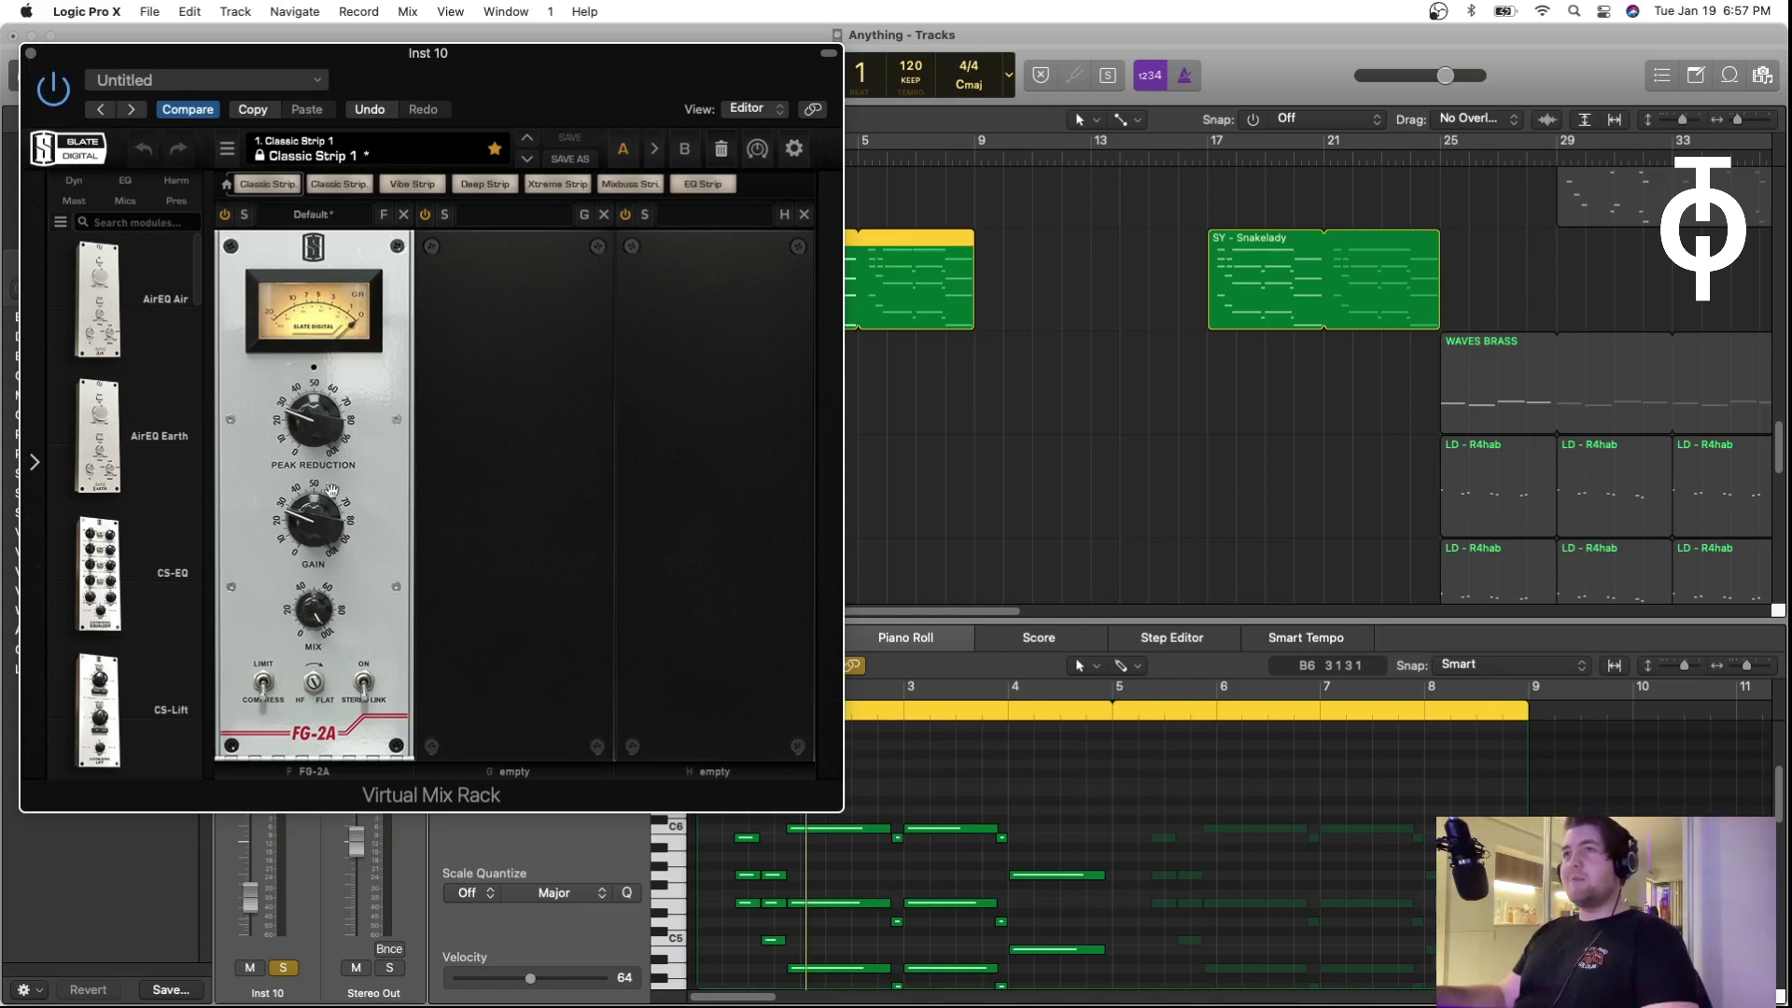
pyautogui.press('space')
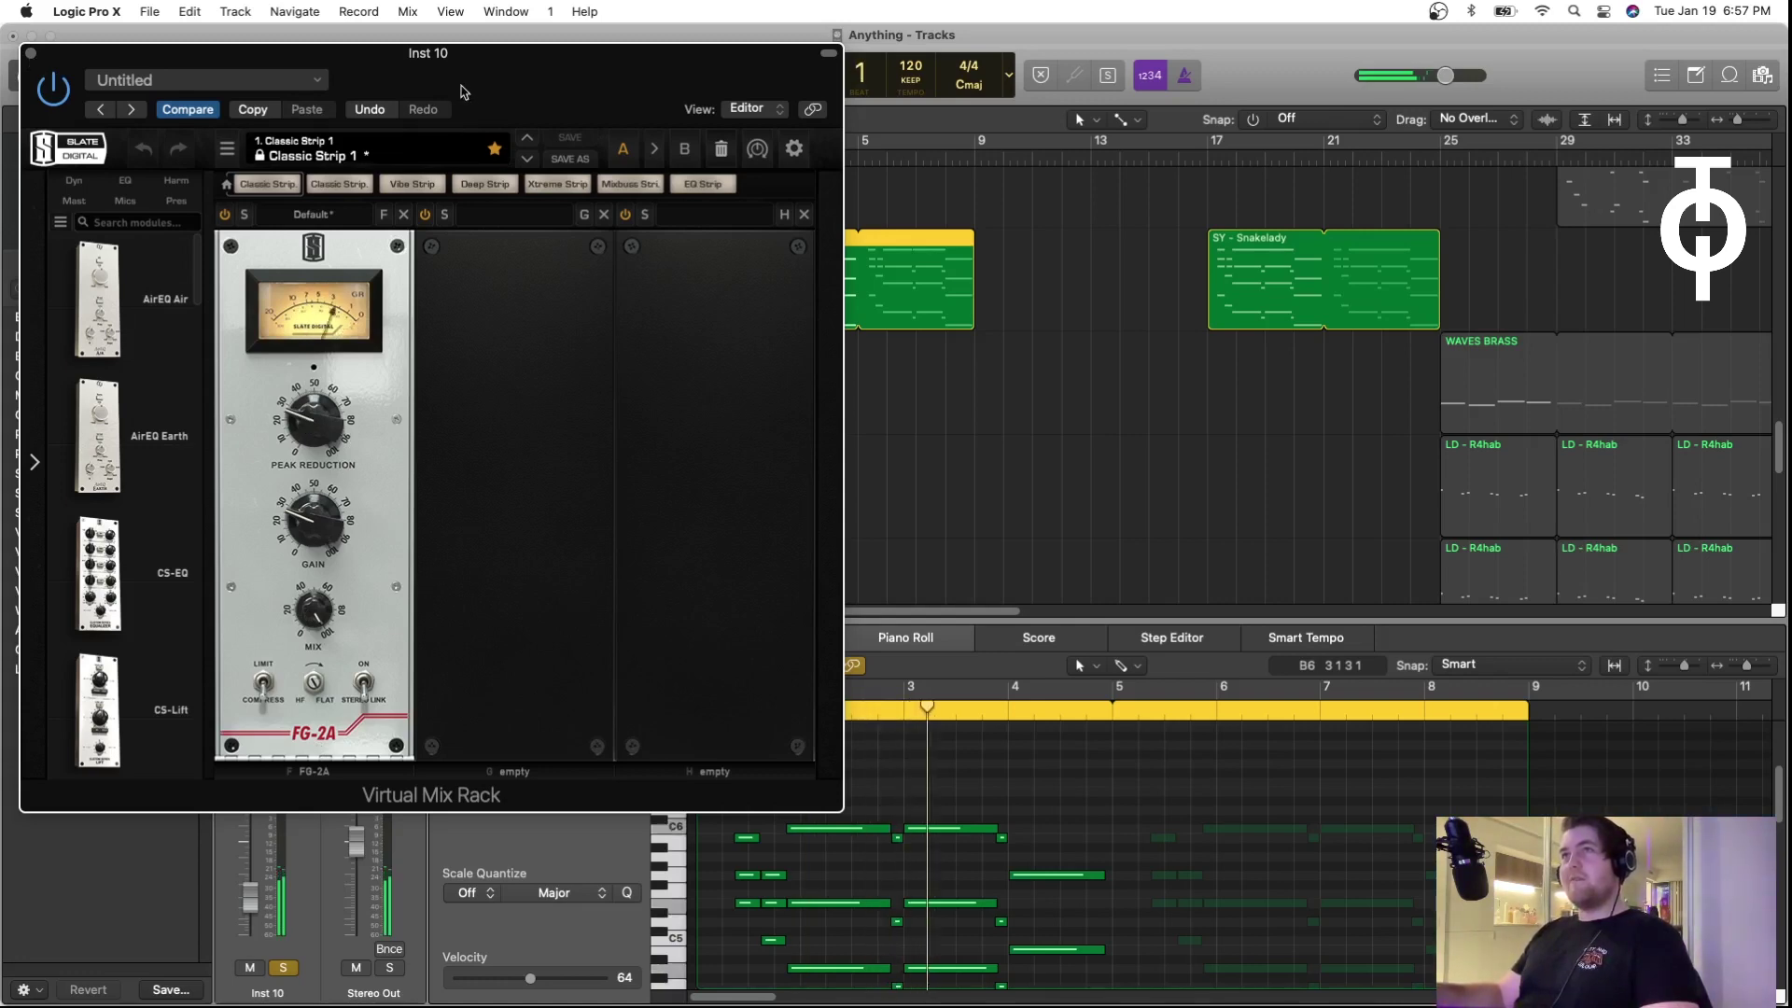
pyautogui.click(25, 51)
# Step: Inspect the Wider and ChromaVerb effects on Inst 10, including ChromaVerb's detail settings
pyautogui.click(267, 602)
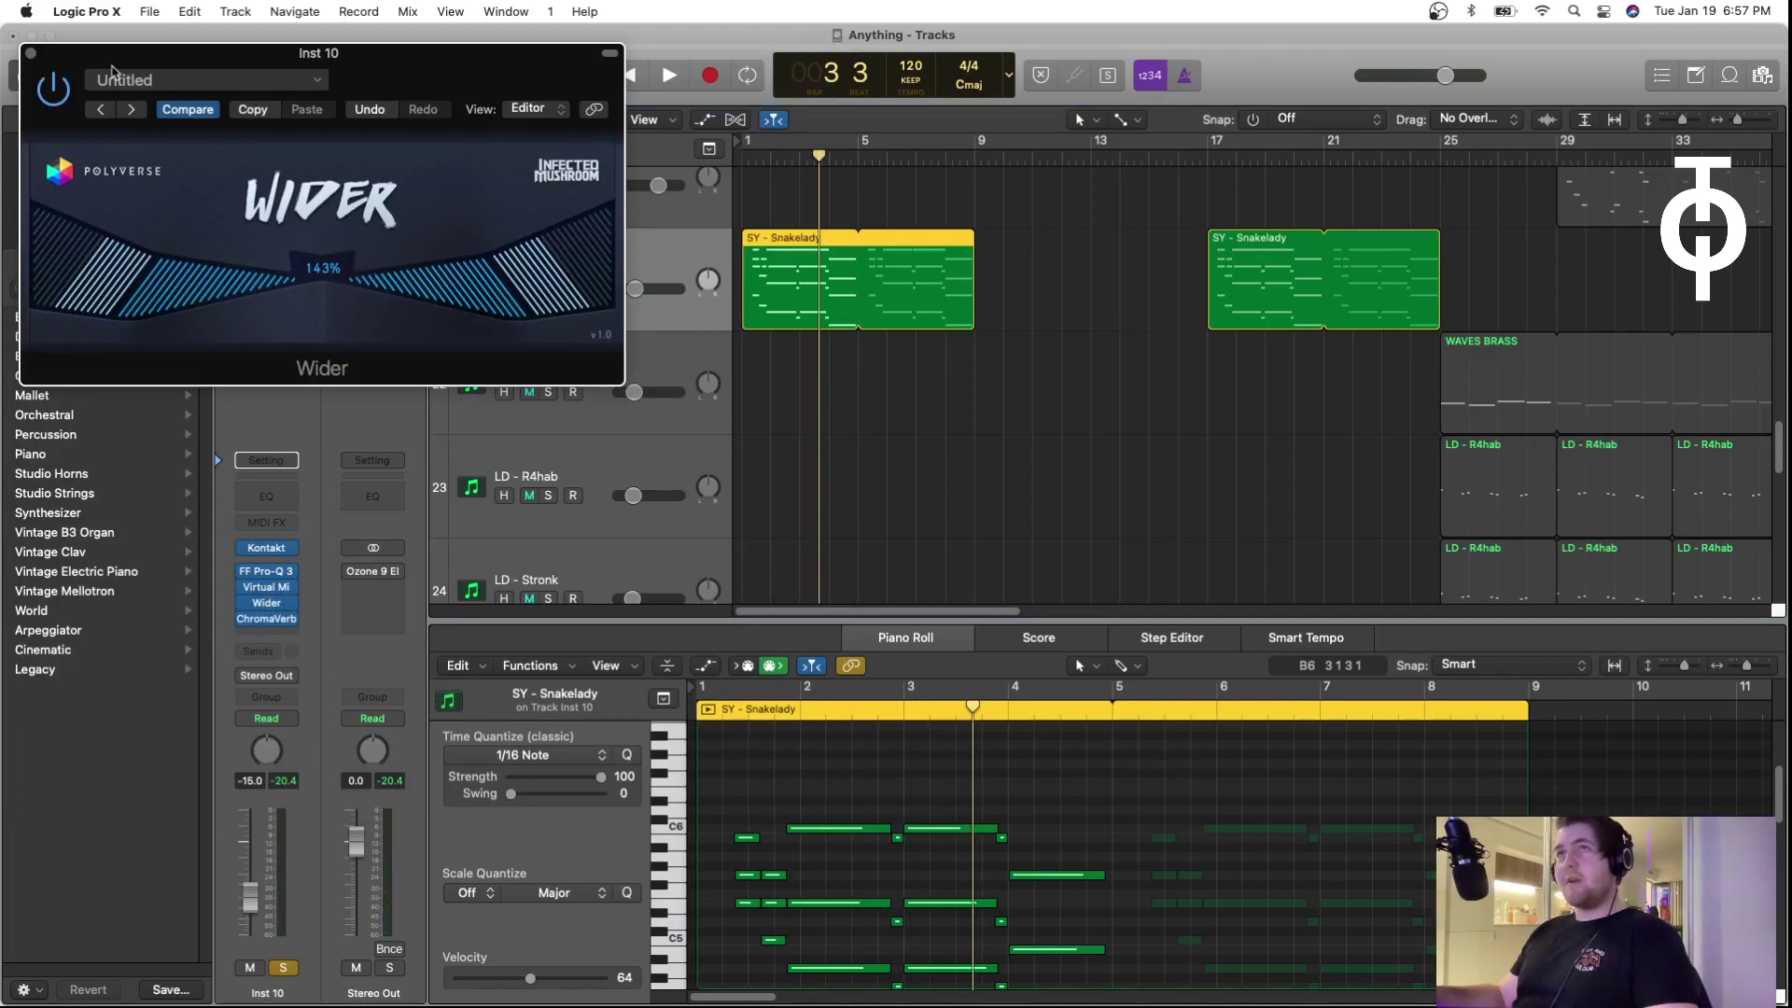
pyautogui.click(267, 619)
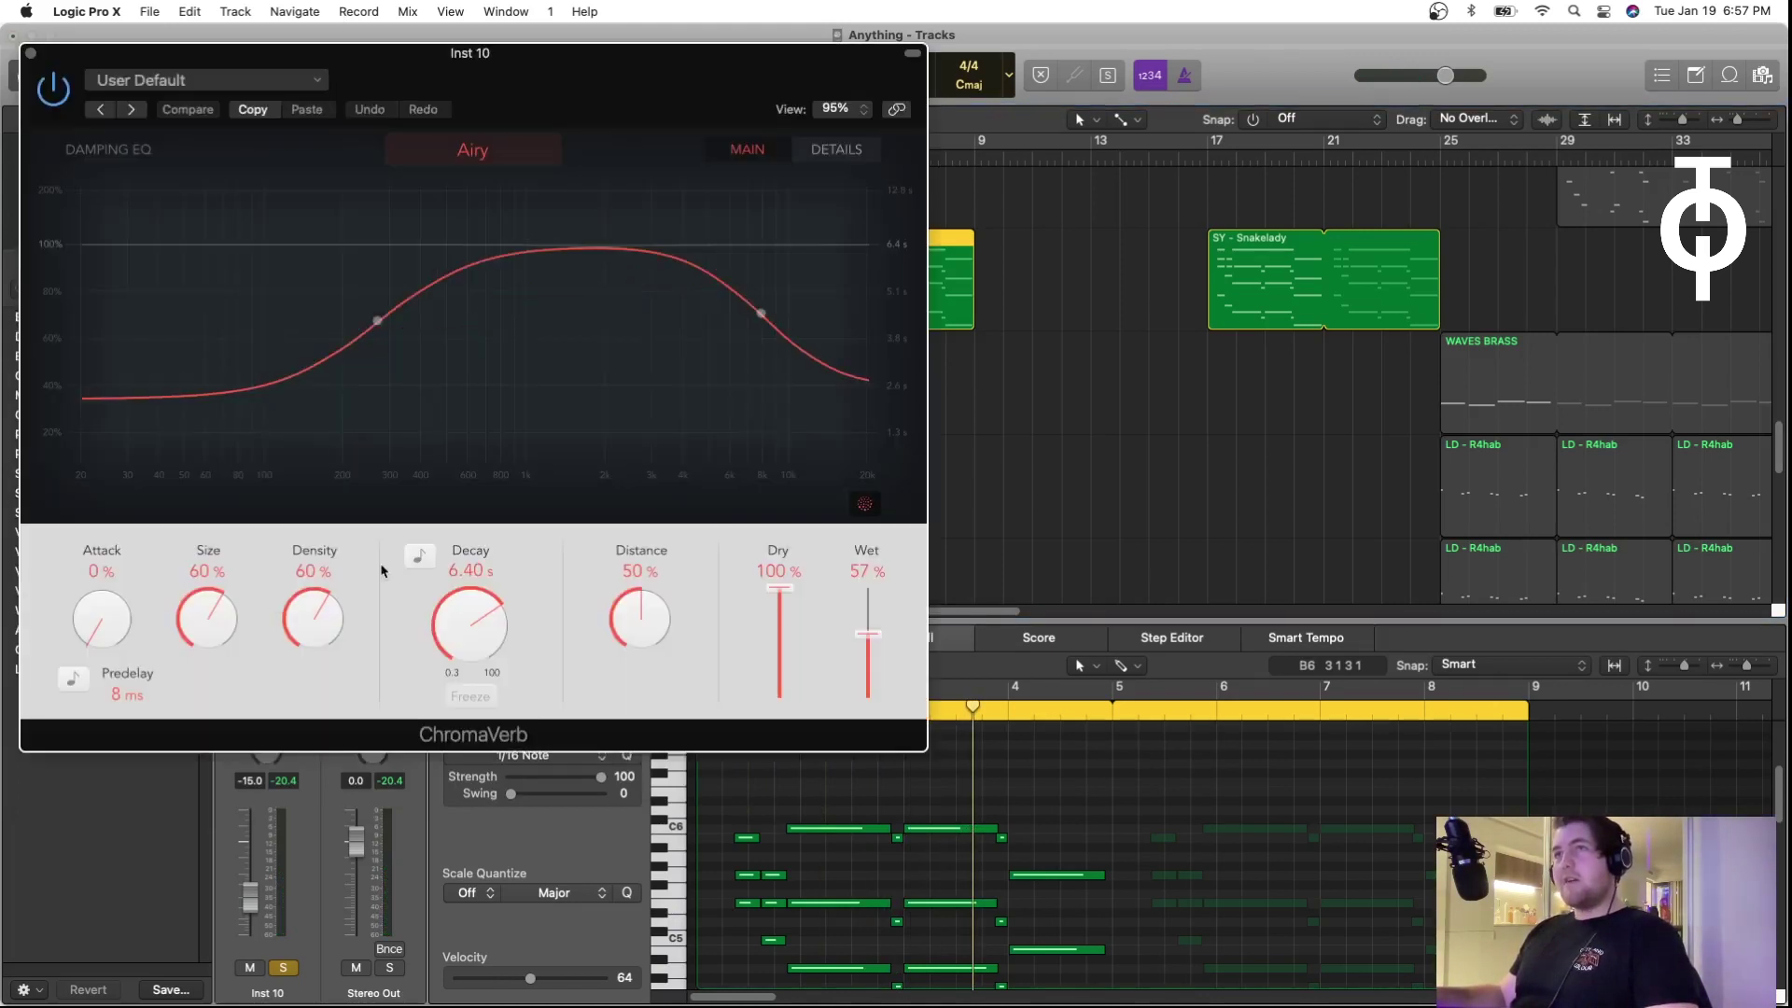
pyautogui.click(833, 154)
pyautogui.click(746, 149)
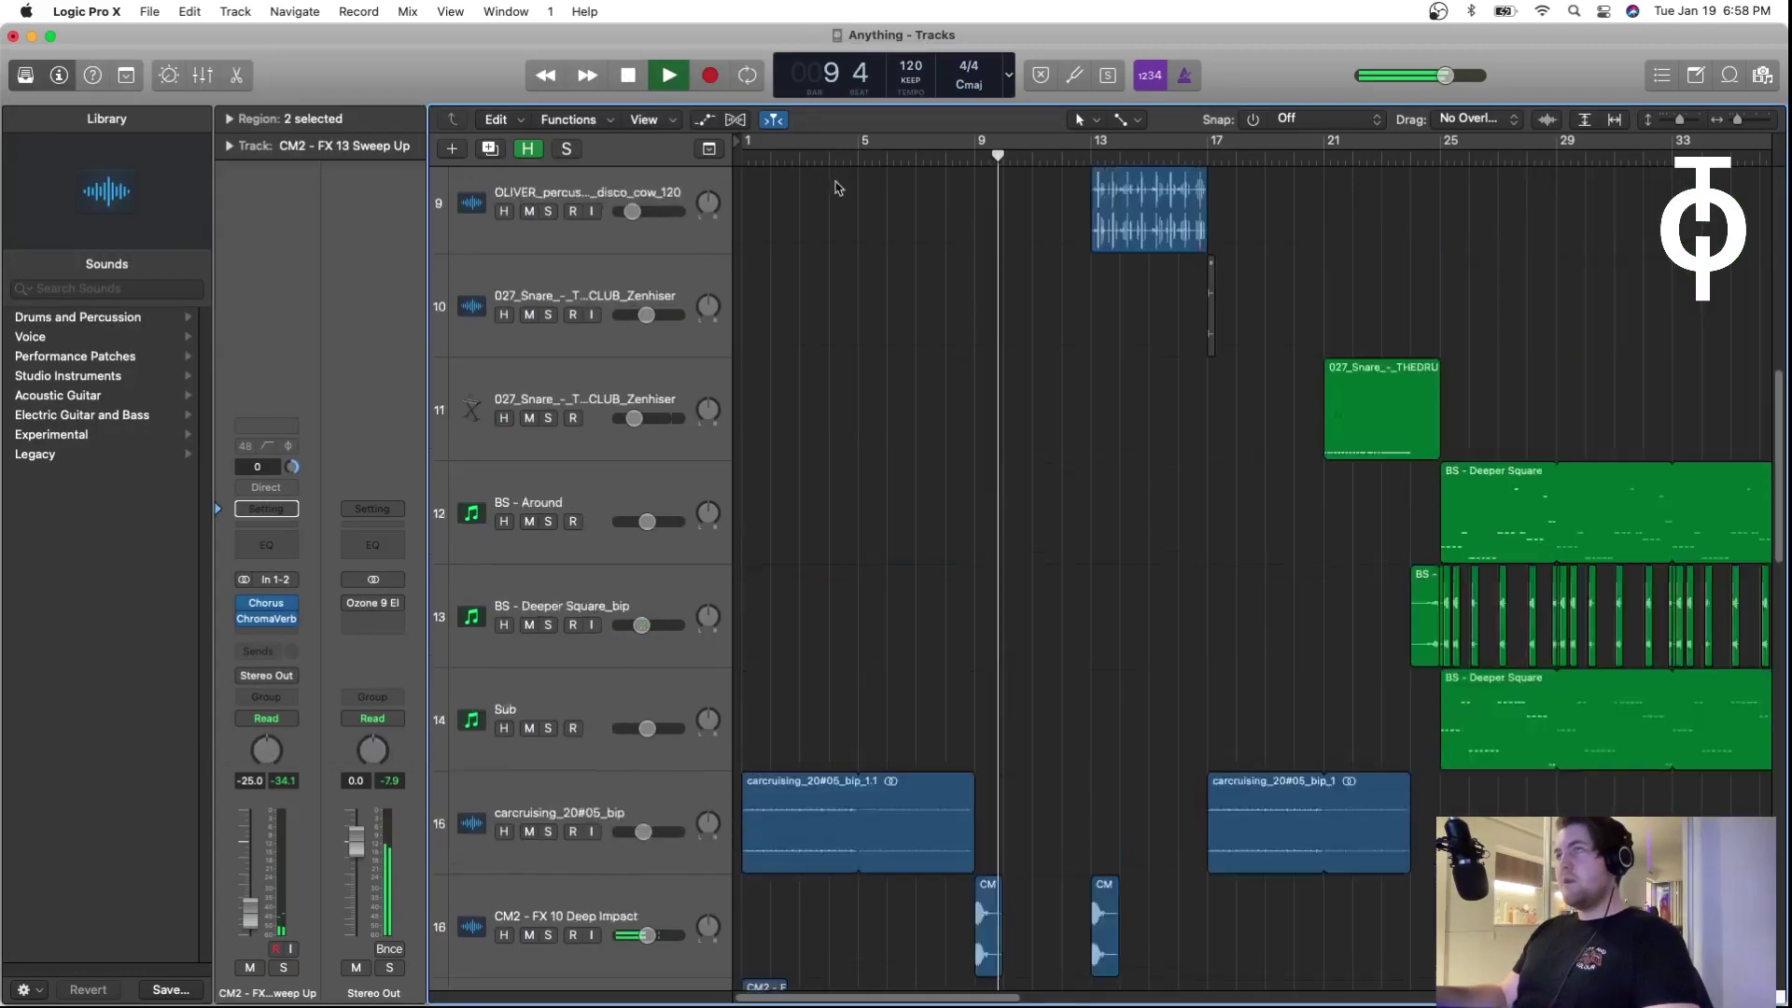
# Step: Play the full mix from bar 9 with the project's first tracks in view
pyautogui.scroll(-3, 996, 467)
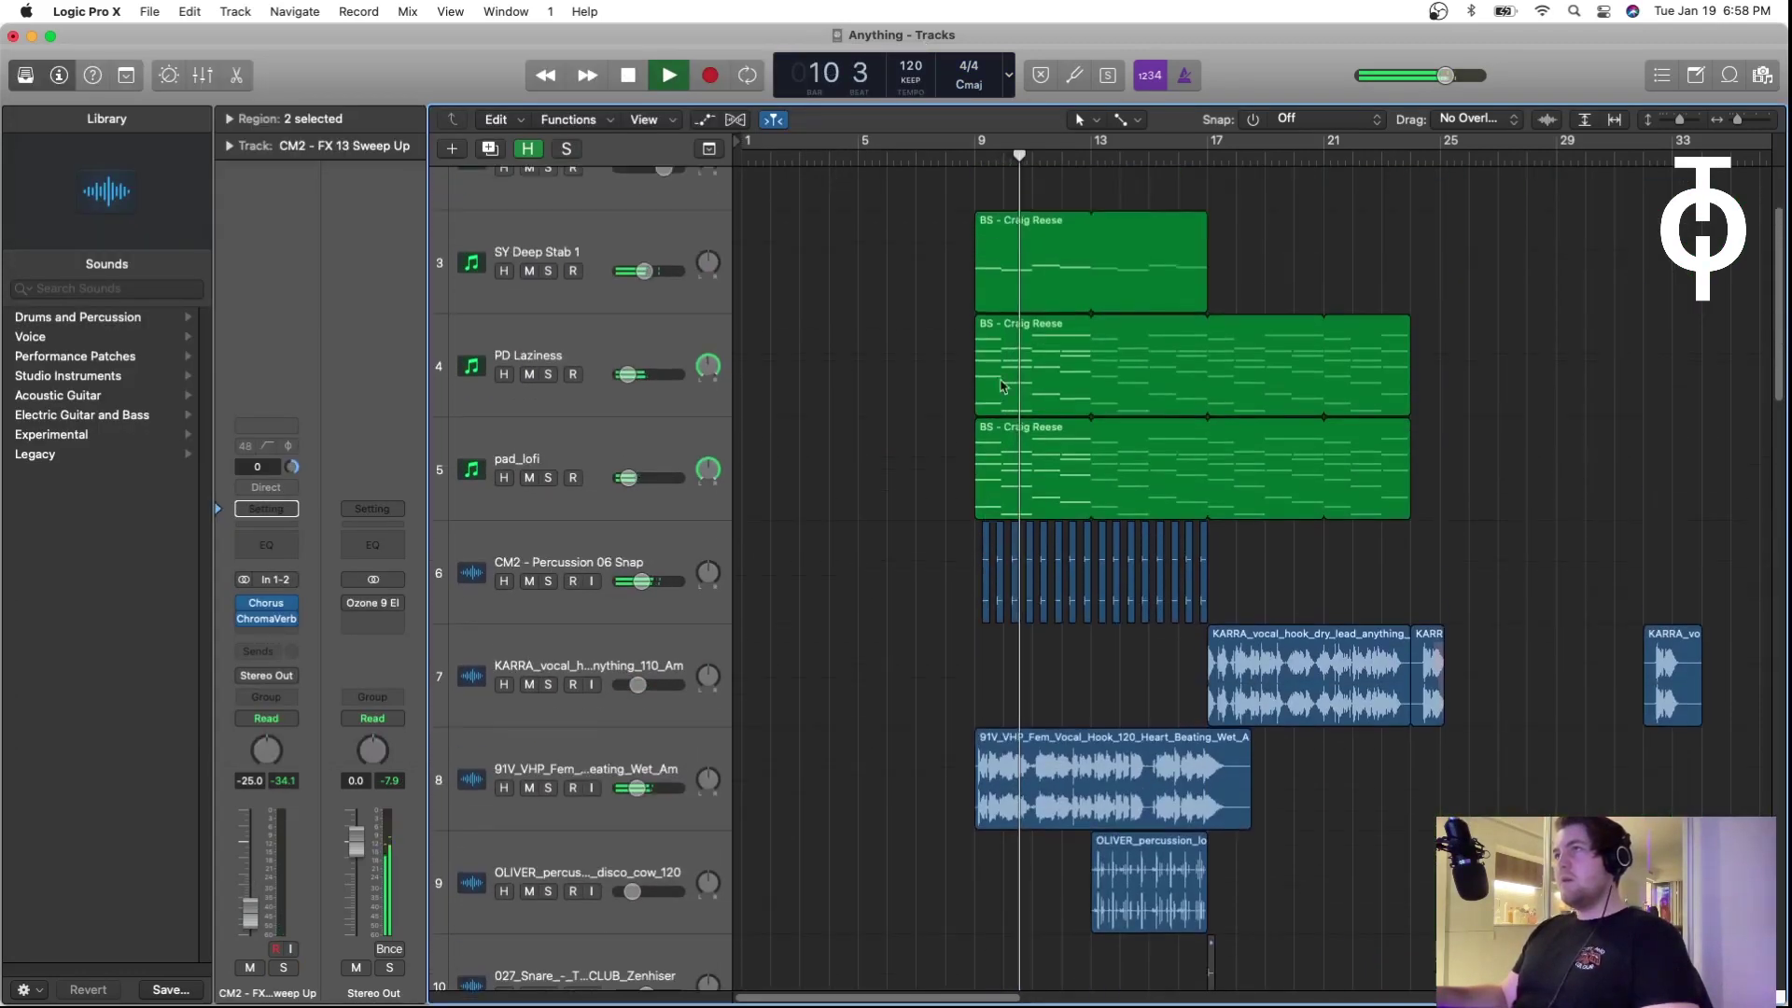
pyautogui.scroll(3, 1000, 385)
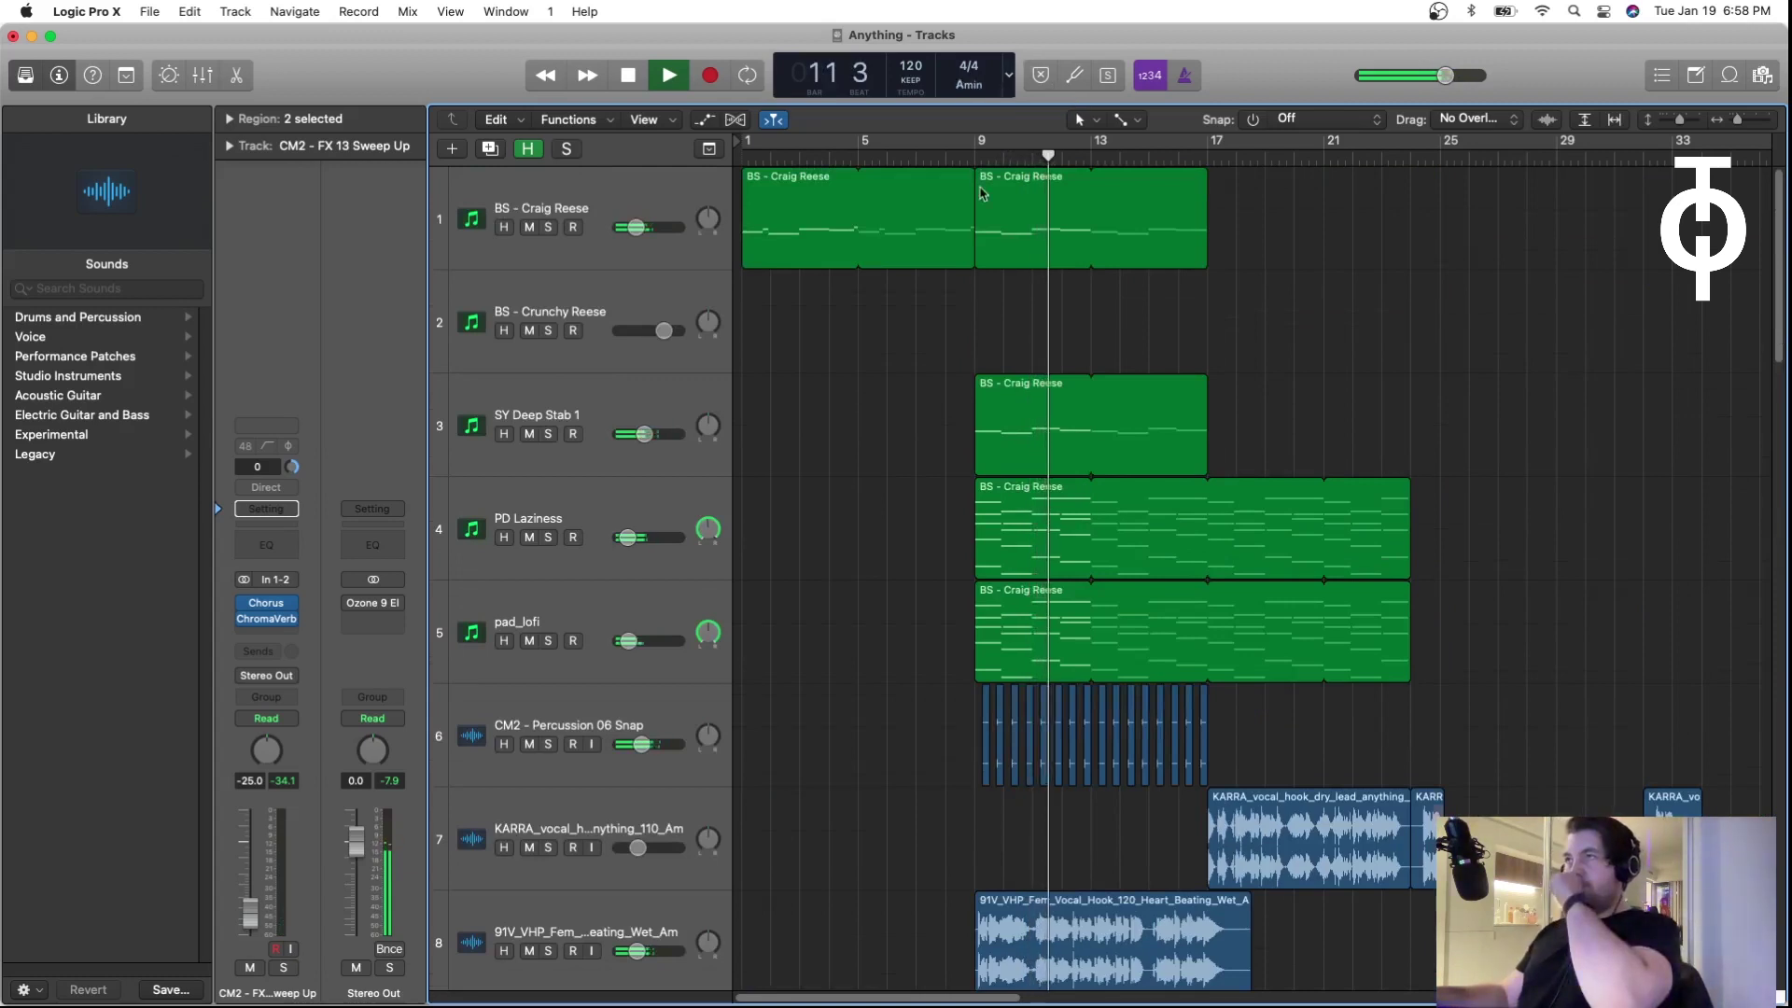
pyautogui.hotkey('shift', 'Return')
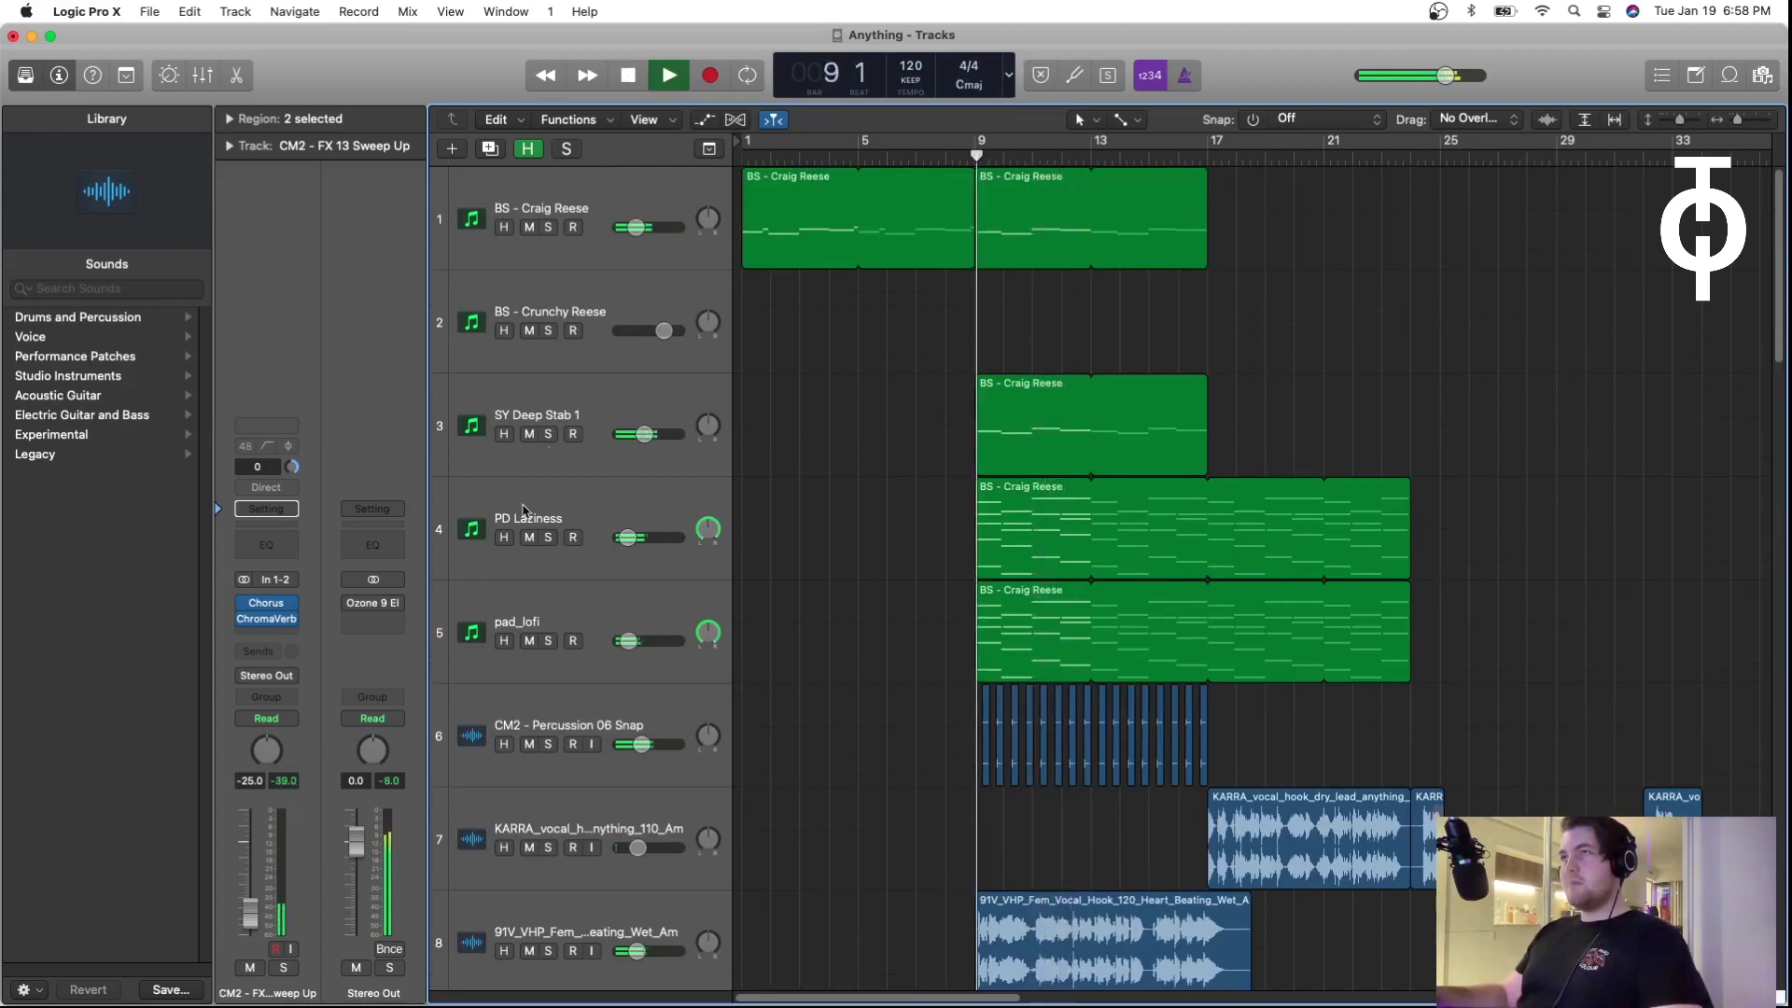
# Step: Solo the SY Deep Stab 1 track, listen to it and inspect its Serum instrument
pyautogui.click(548, 434)
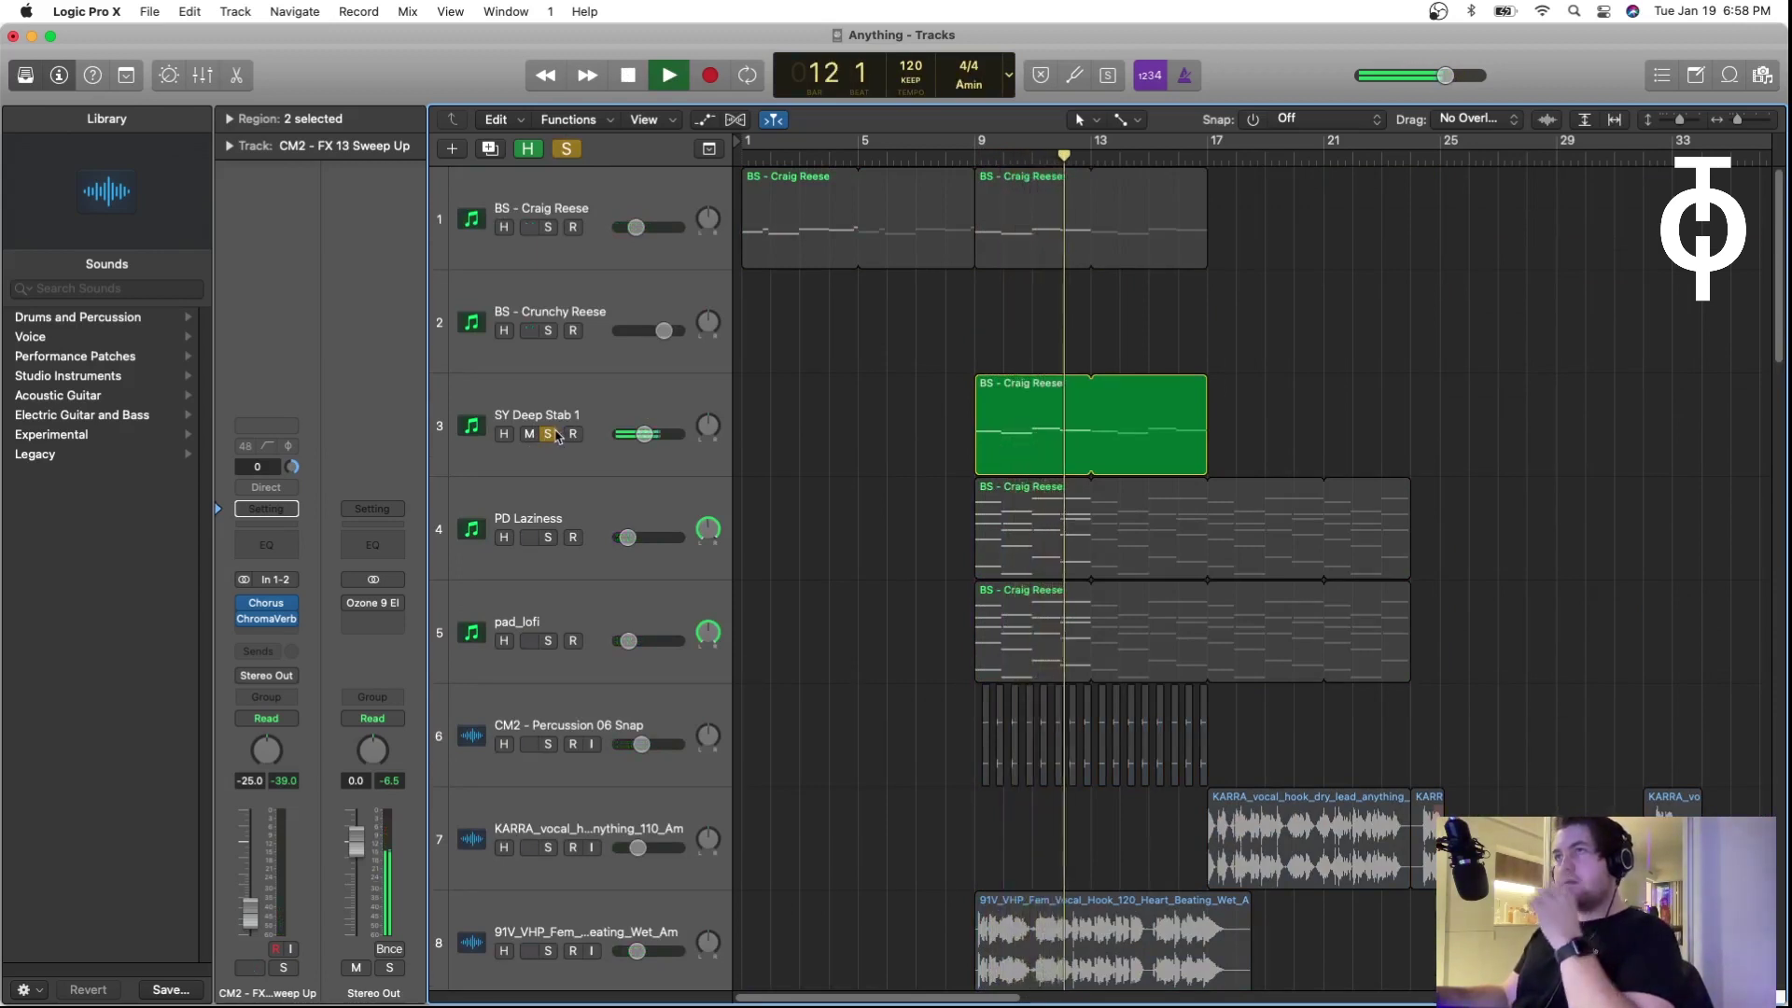
pyautogui.press('space')
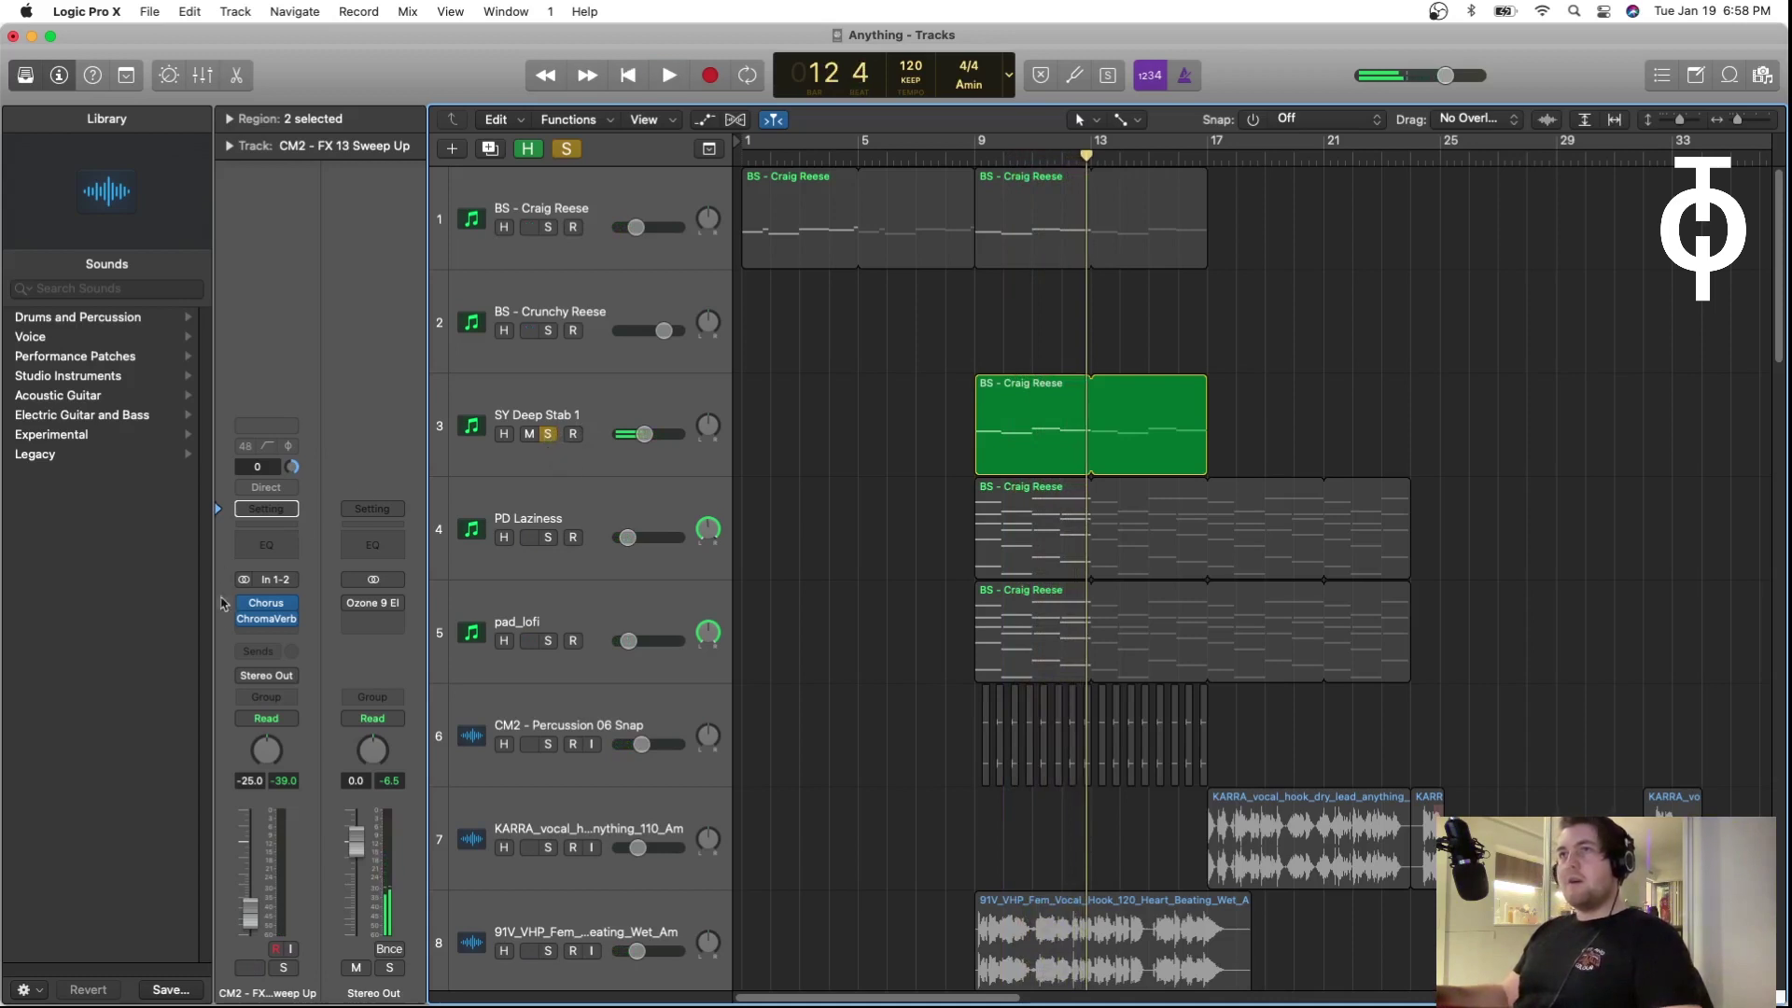
pyautogui.click(668, 402)
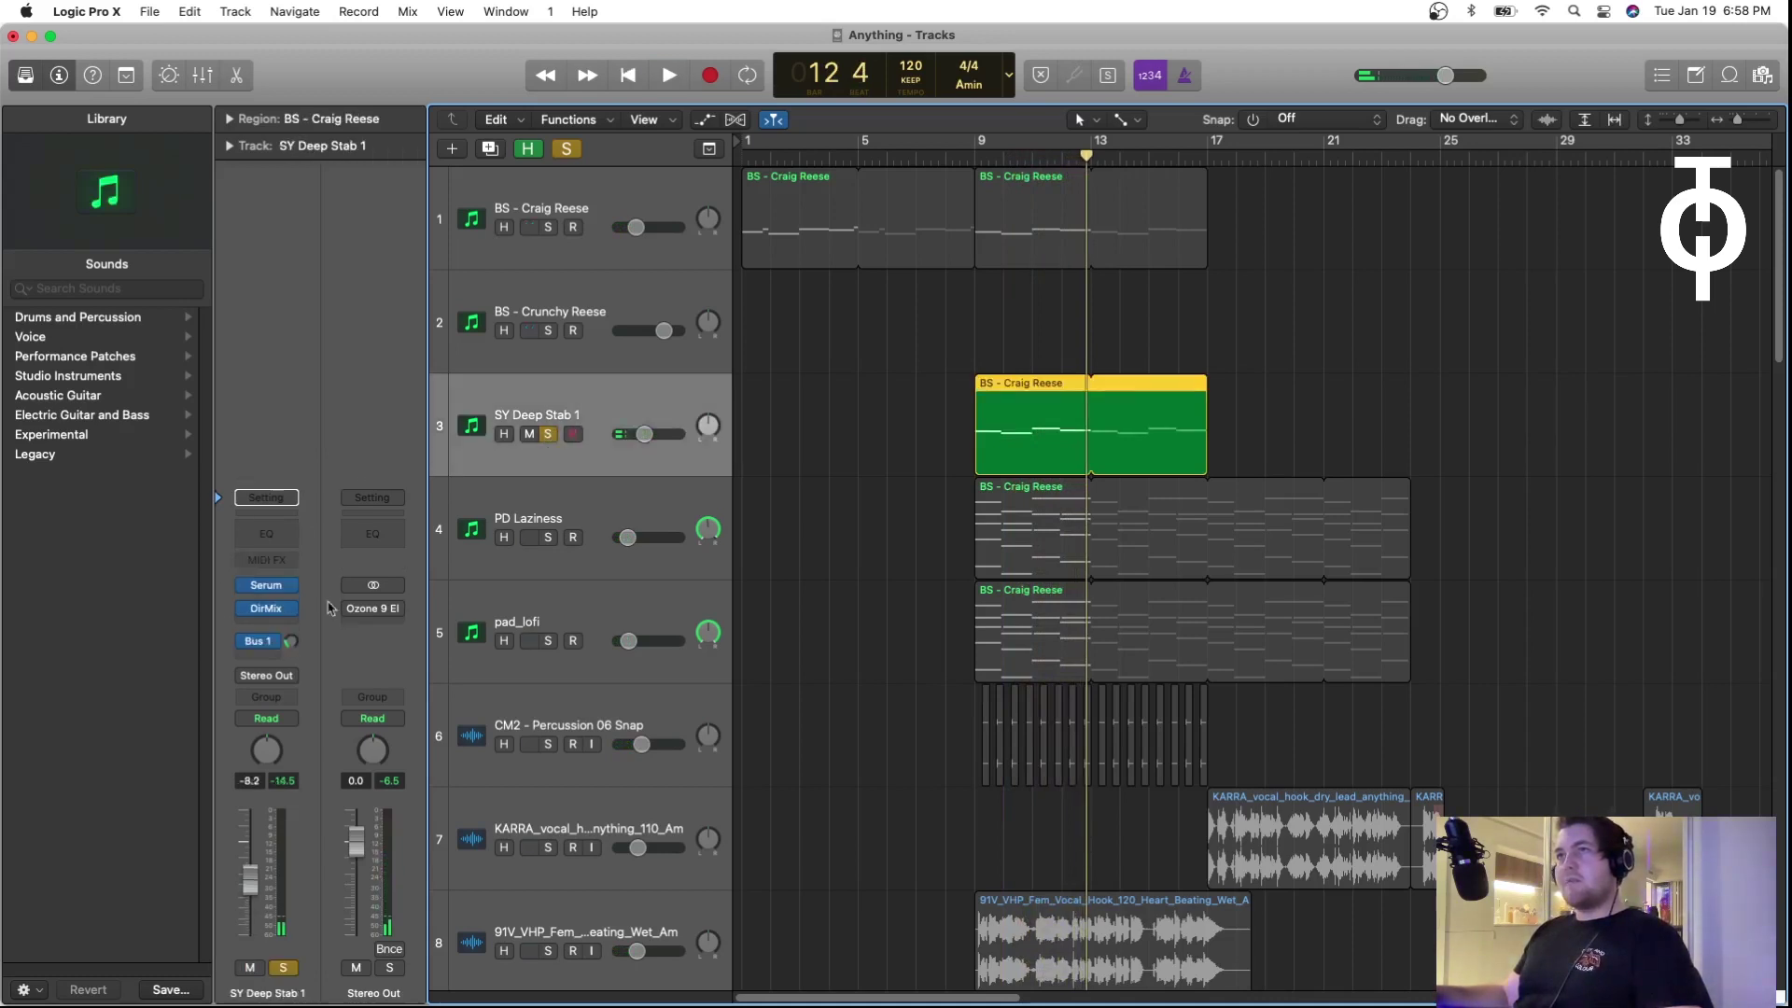
pyautogui.click(271, 585)
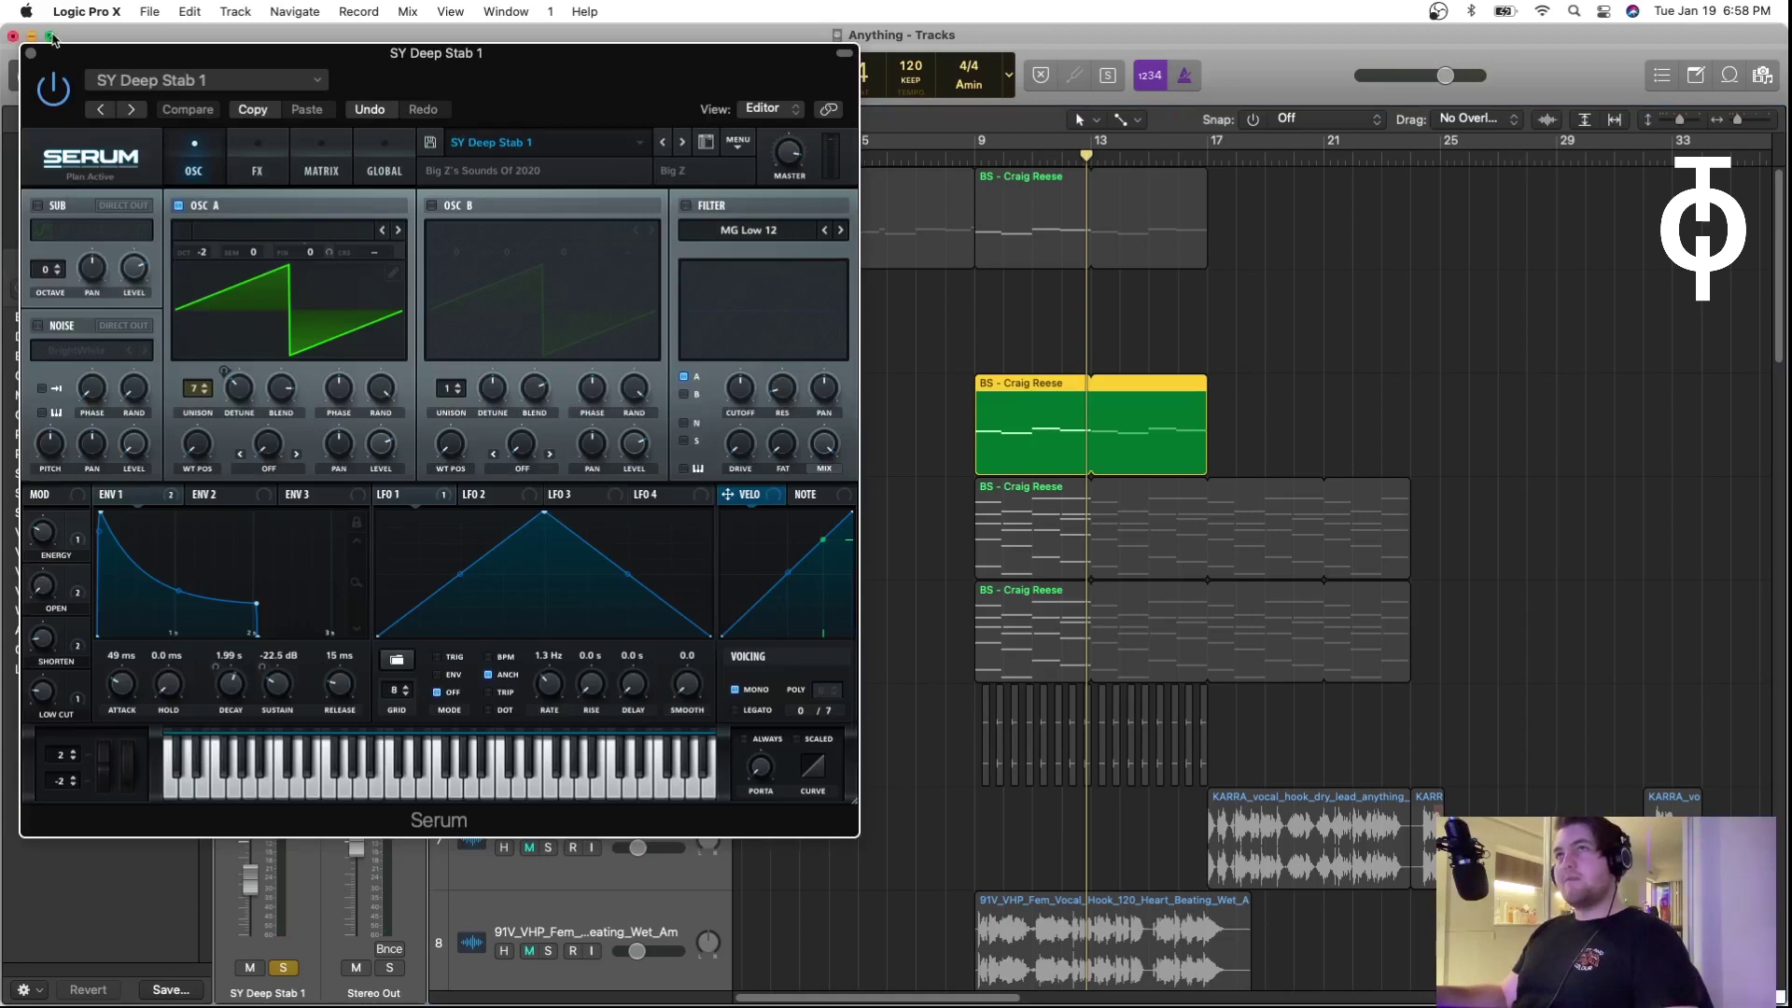
pyautogui.click(30, 53)
# Step: Listen to the PD Laziness track soloed from bar 9, and do the same with the pad_lofi track
pyautogui.click(594, 492)
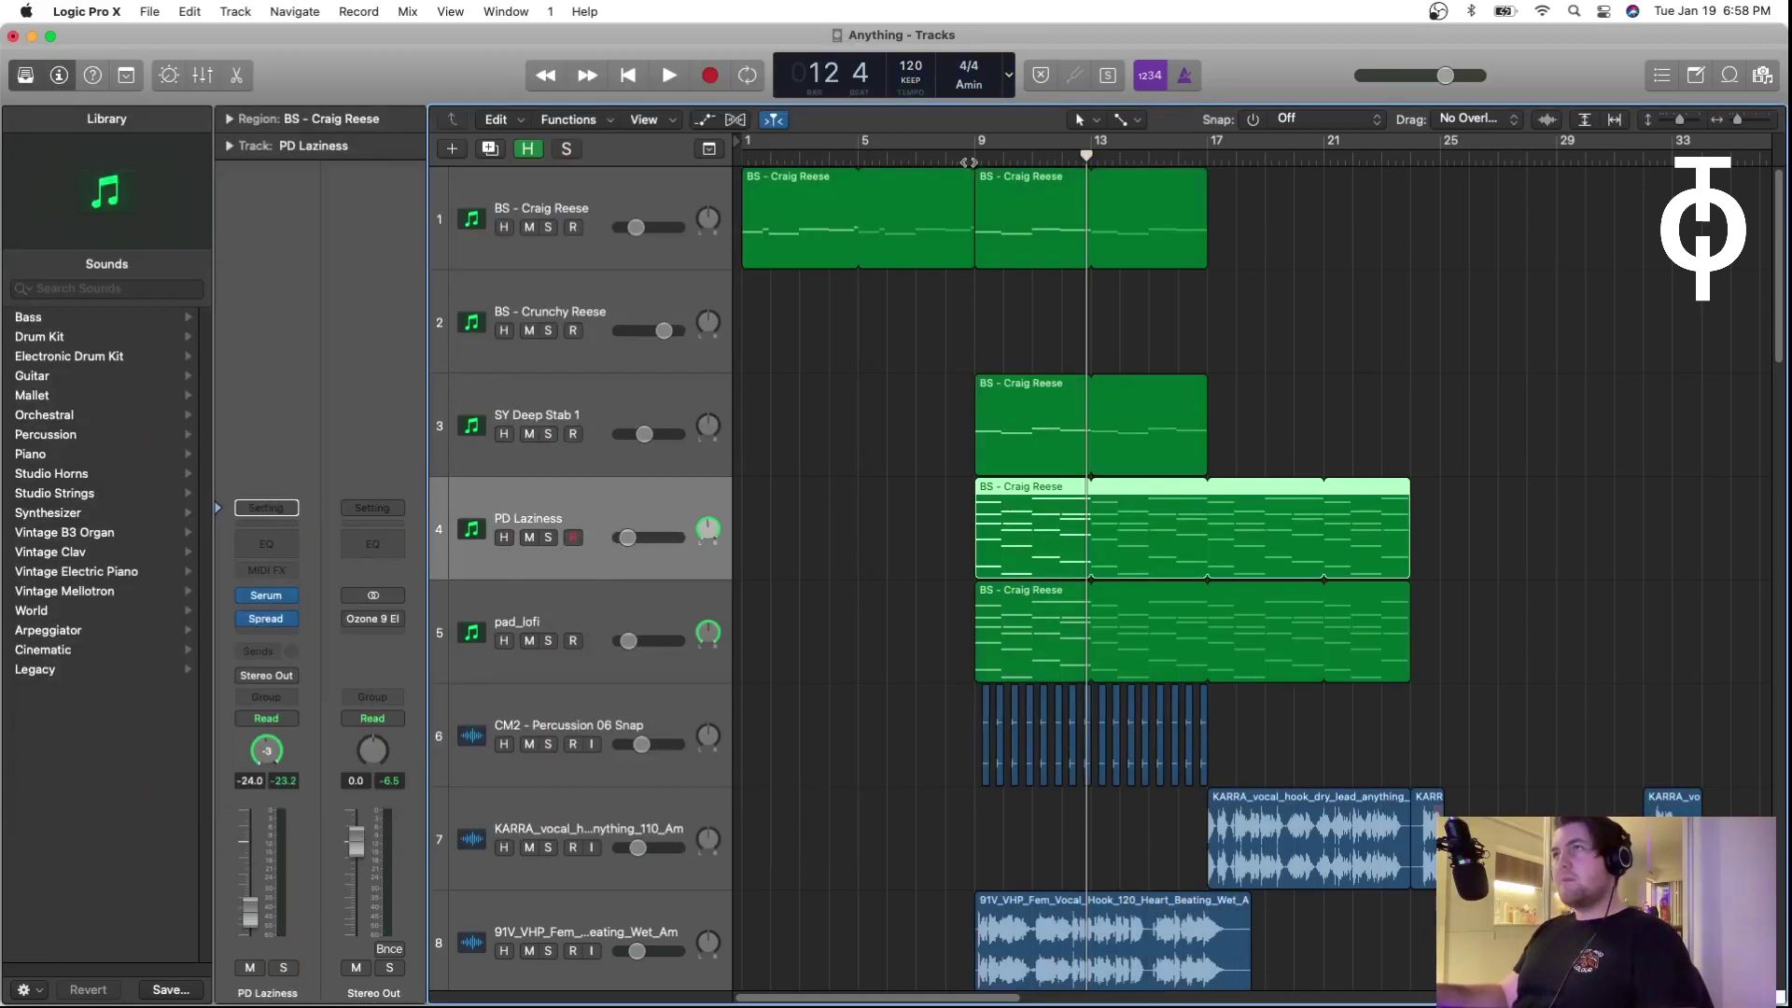
pyautogui.click(548, 537)
pyautogui.press('space')
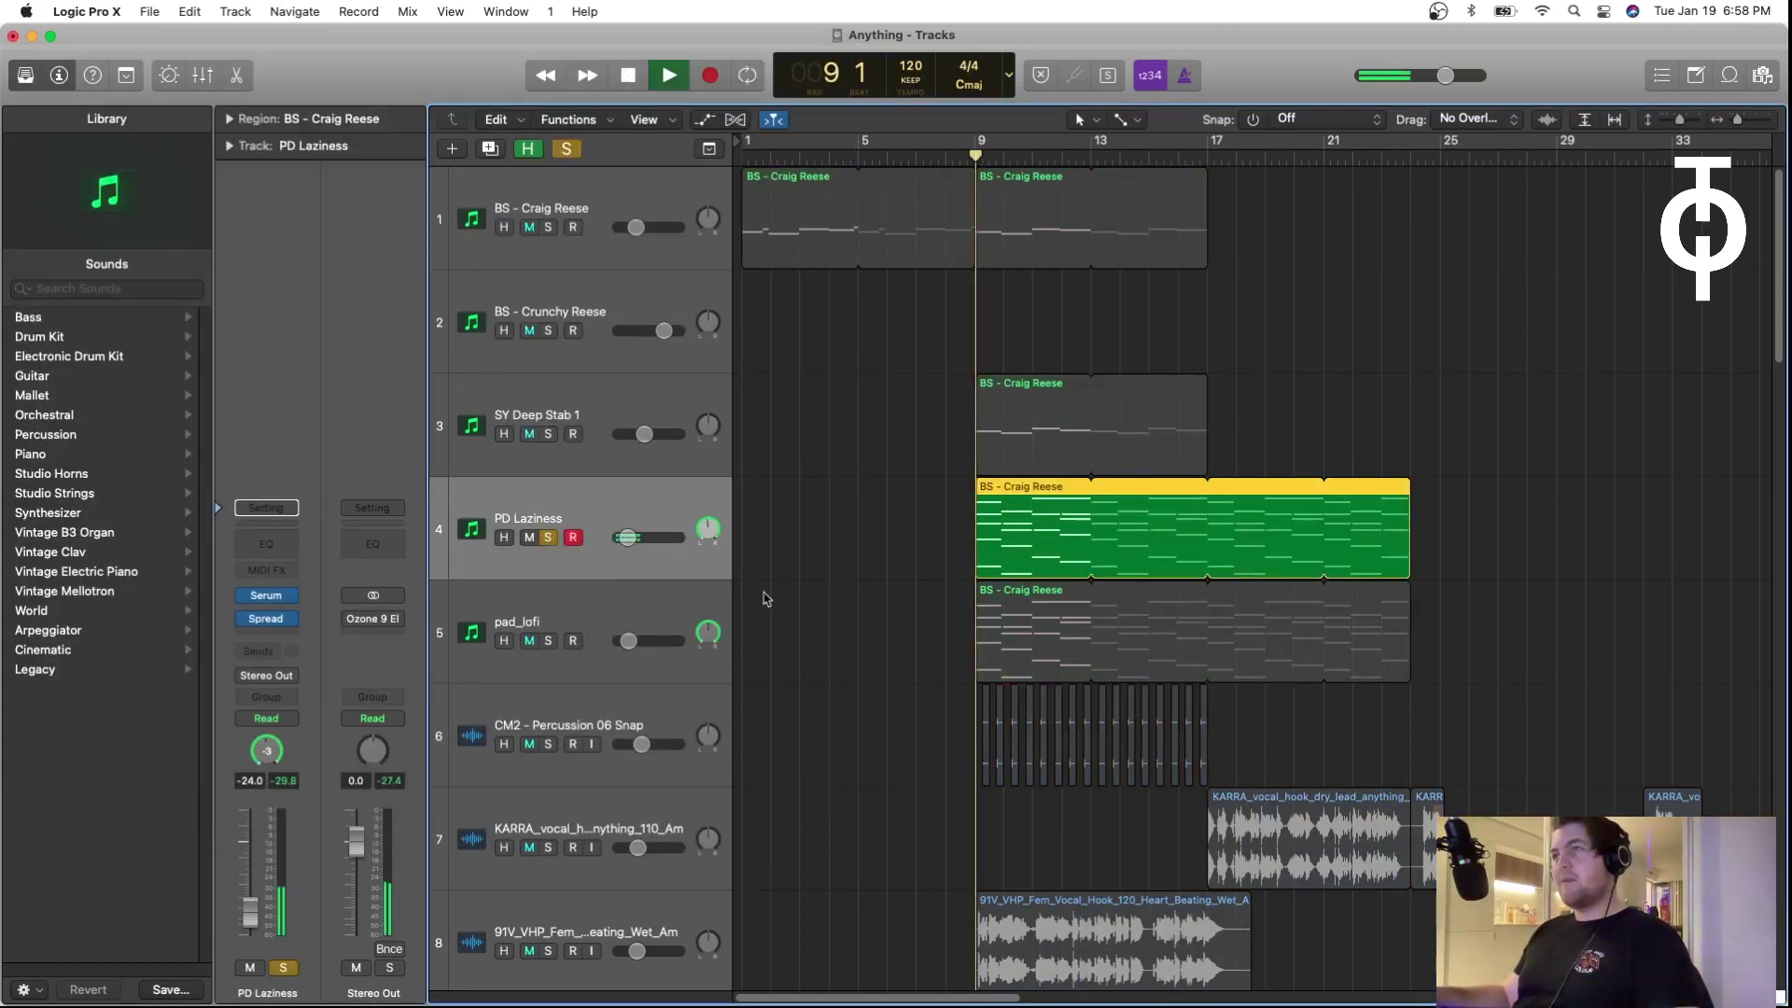
pyautogui.press('space')
pyautogui.click(547, 537)
pyautogui.click(552, 638)
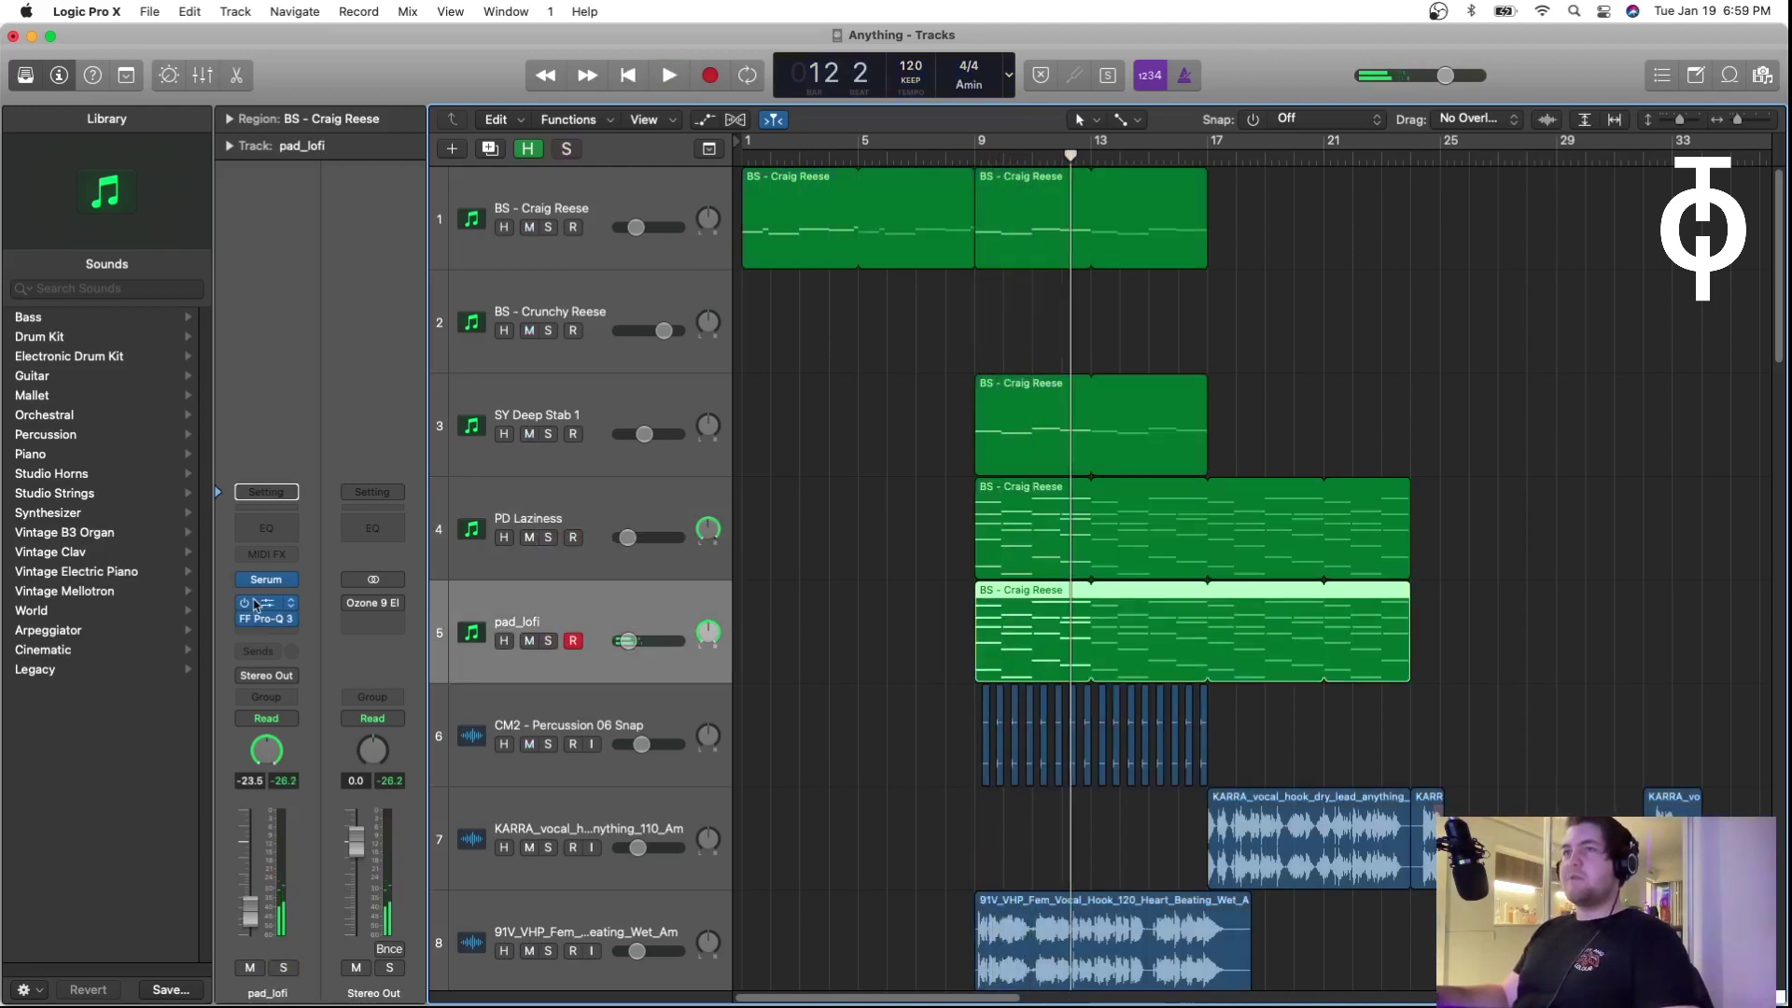
# Step: Solo the CM2 - Percussion 06 Snap track and play it from bar 9
pyautogui.scroll(-3, 541, 602)
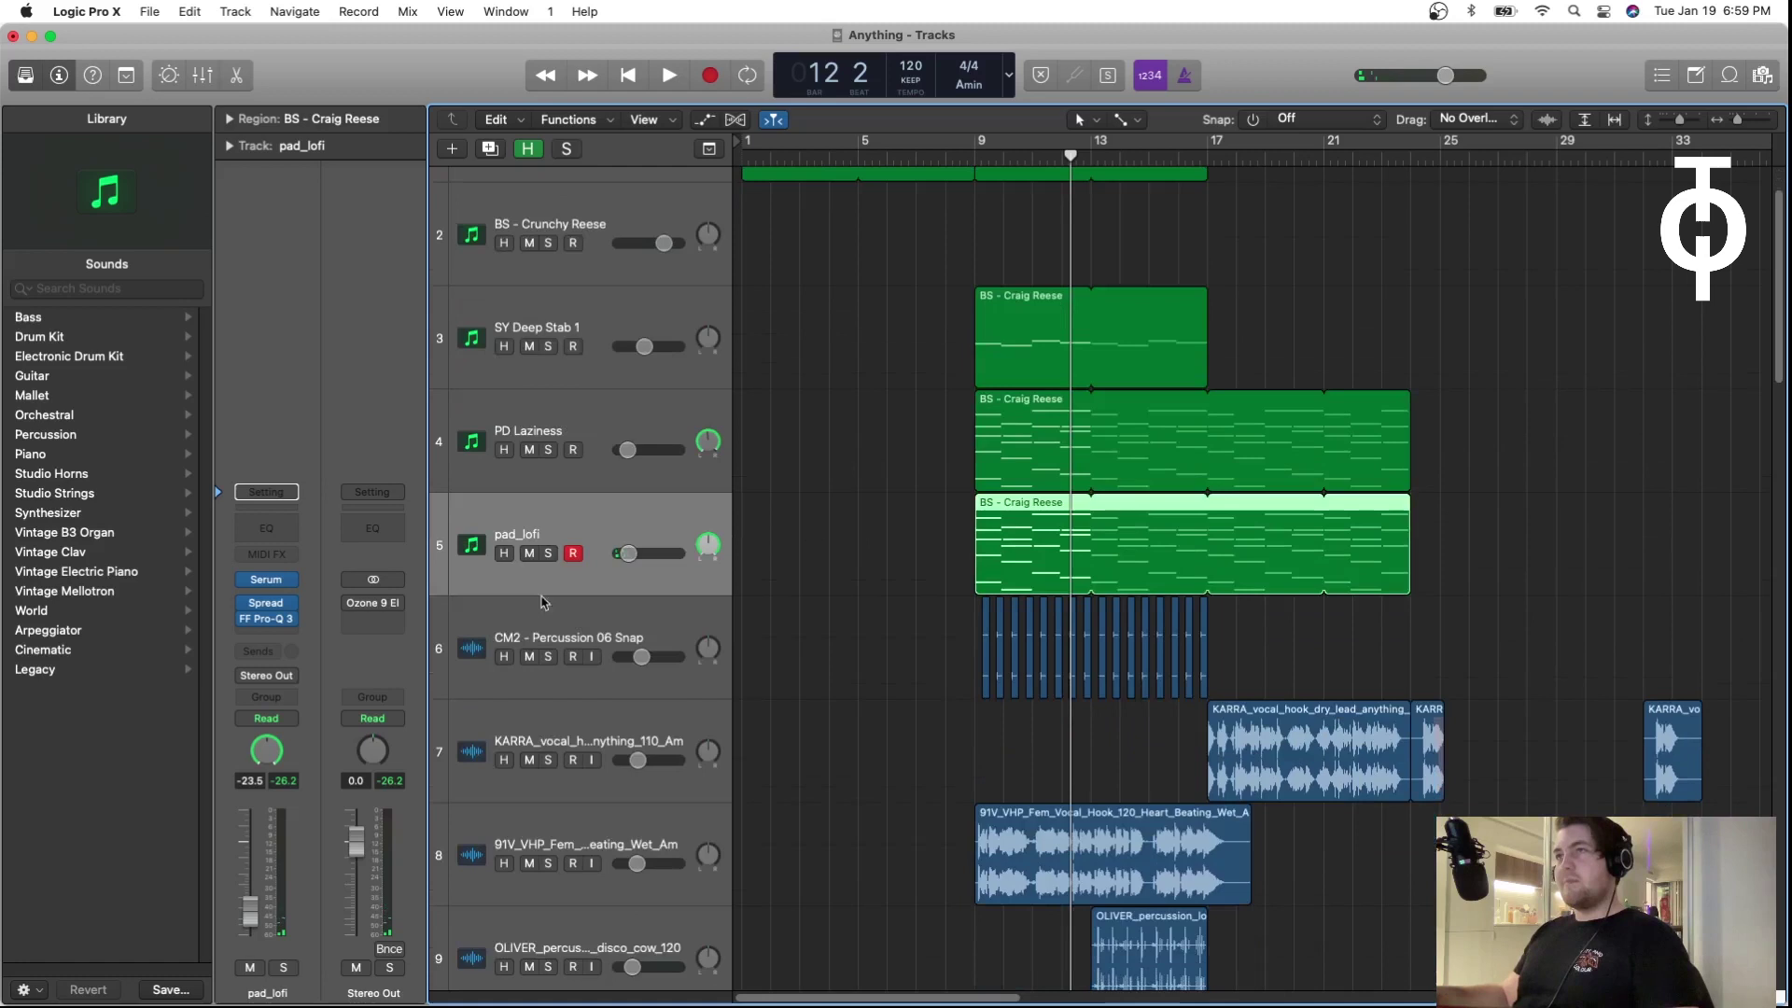
pyautogui.click(575, 636)
pyautogui.click(545, 656)
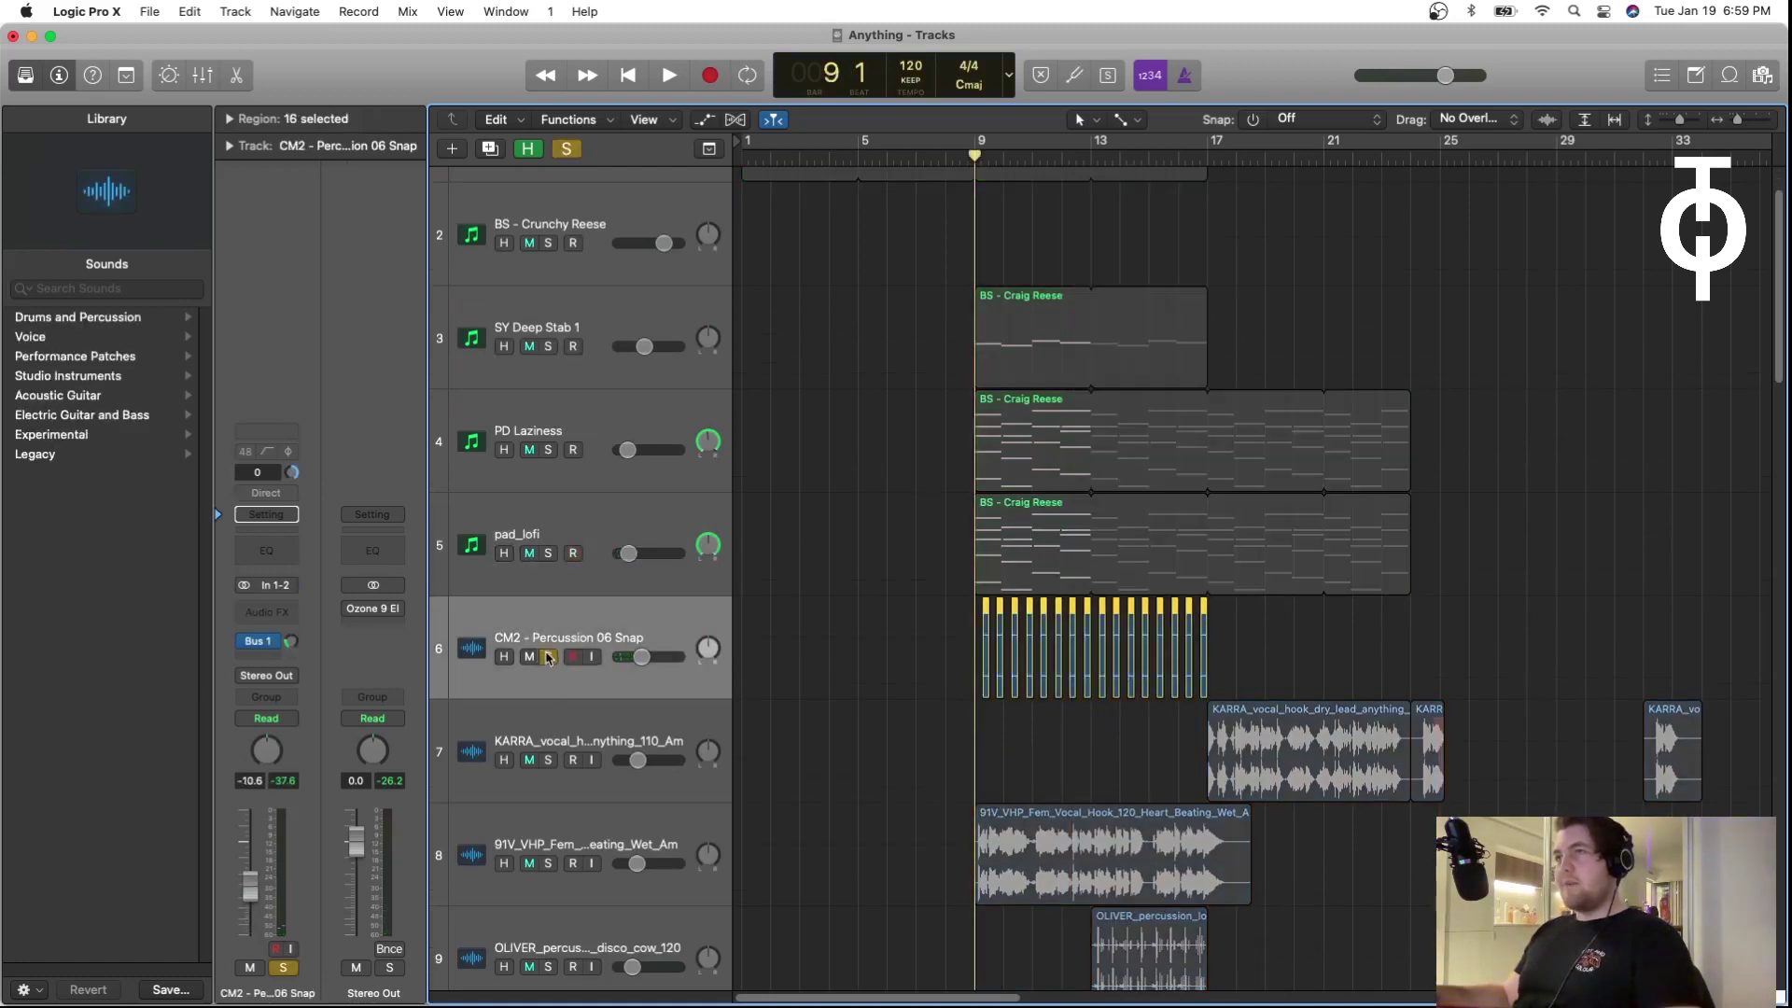
pyautogui.press('space')
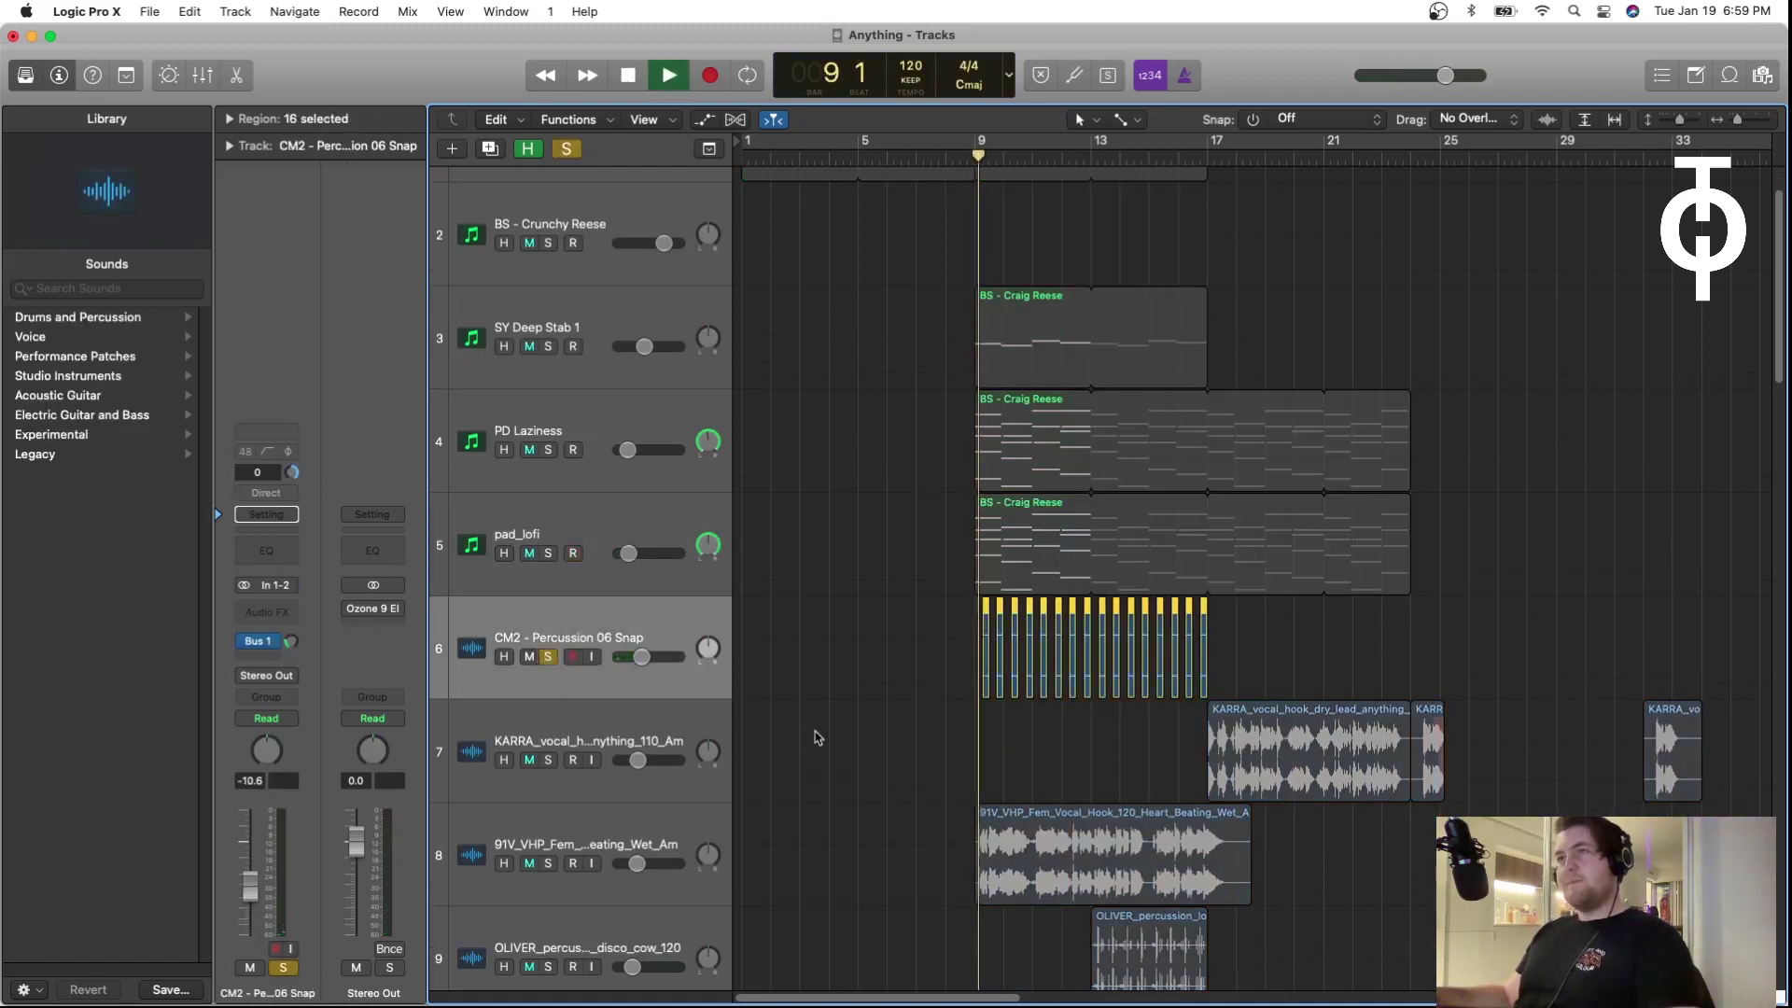
# Step: Inspect the Lustrous Plates reverb on the drum verb bus fed by the snap track's Bus 1 send
pyautogui.click(246, 642)
pyautogui.click(324, 604)
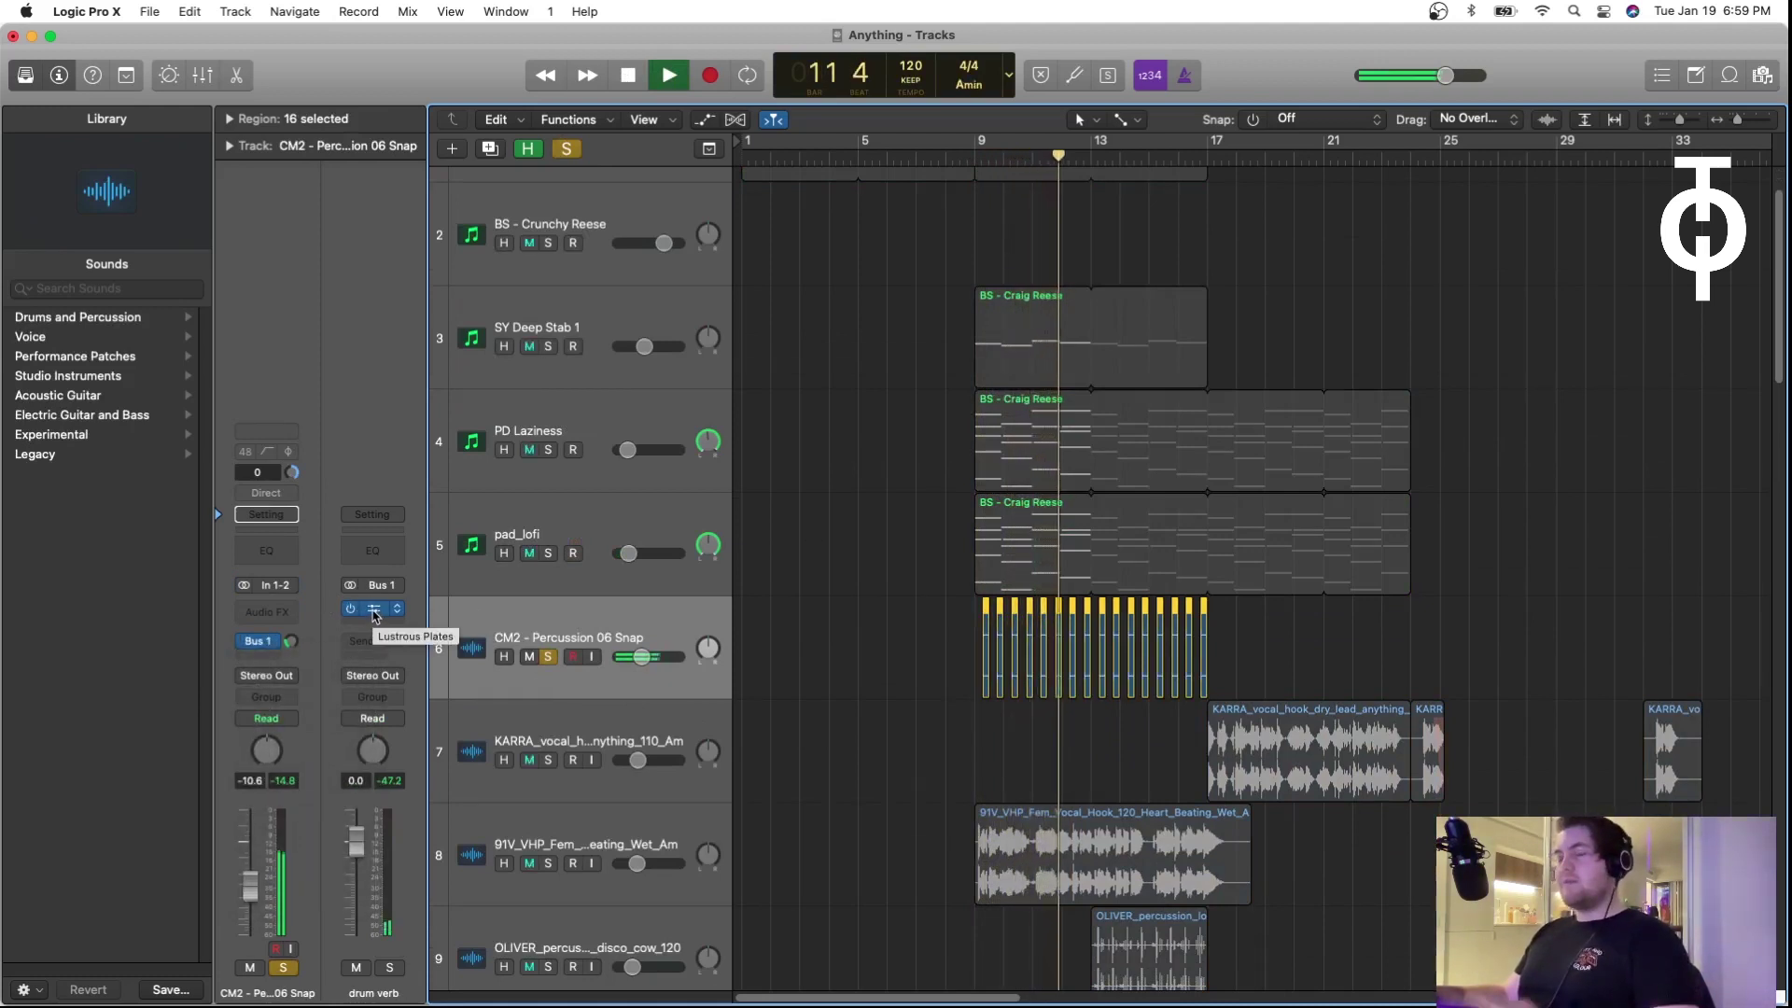
pyautogui.click(373, 608)
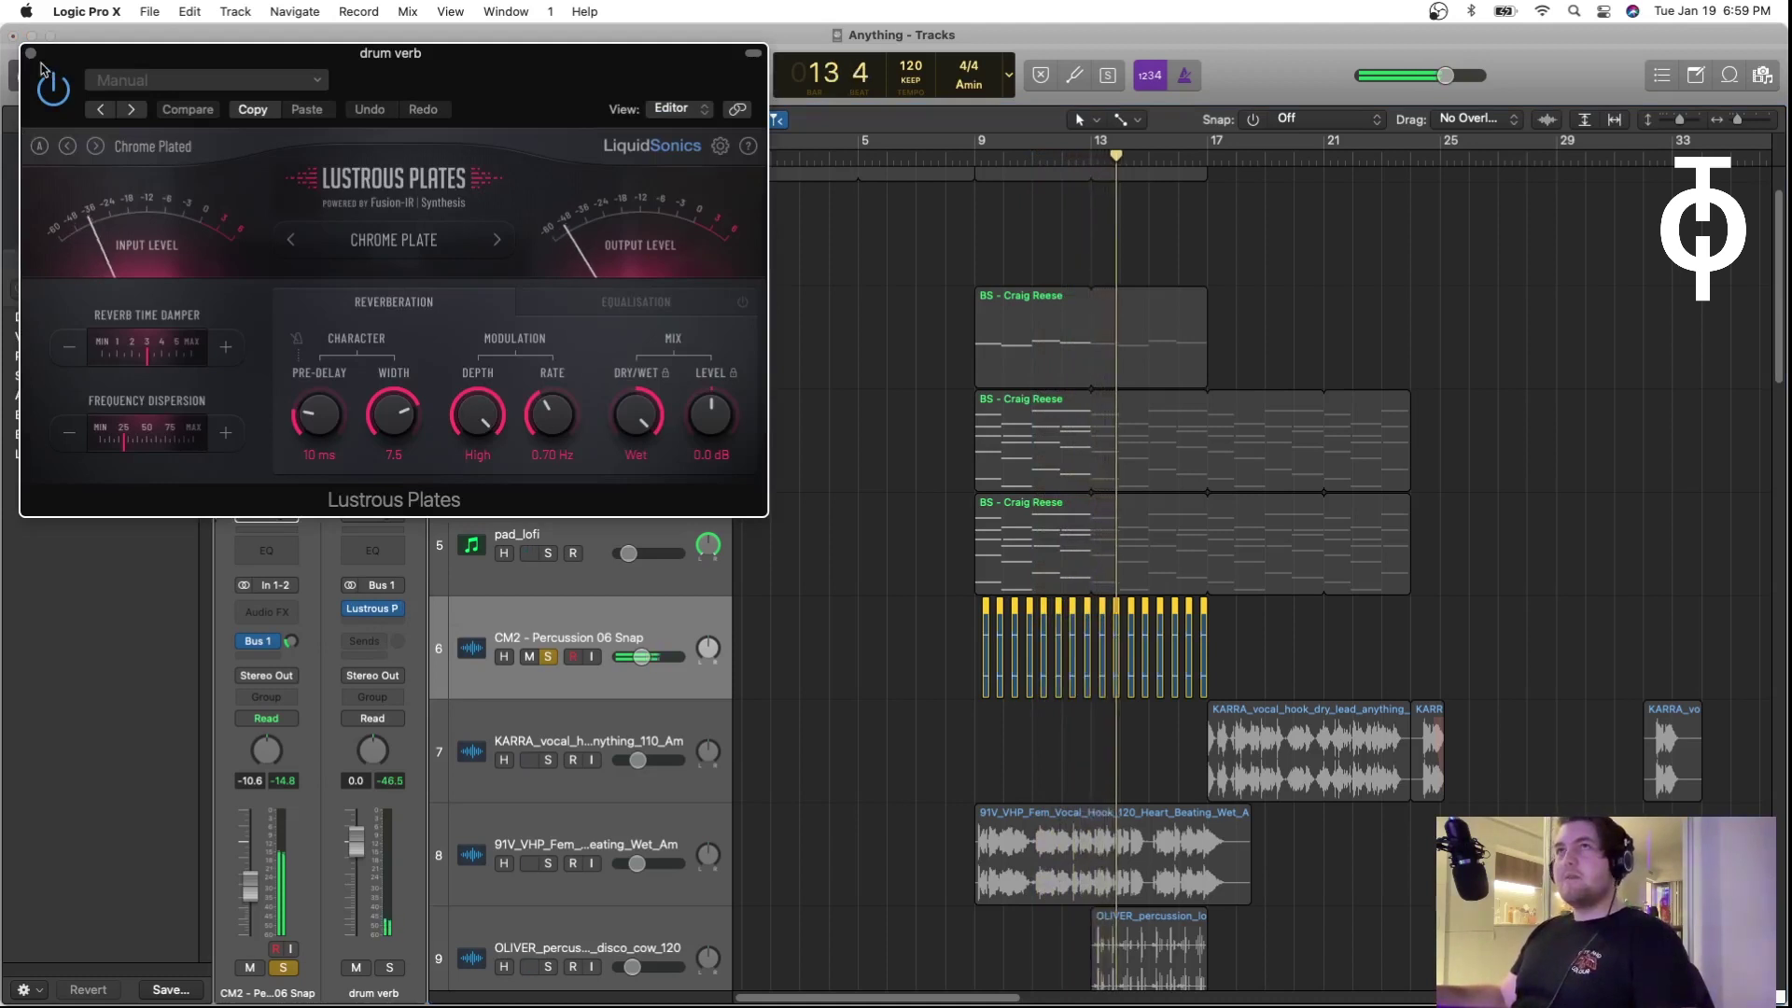
# Step: Close the Lustrous Plates reverb and turn off solo on the CM2 - Percussion 06 Snap track
pyautogui.press('super+w')
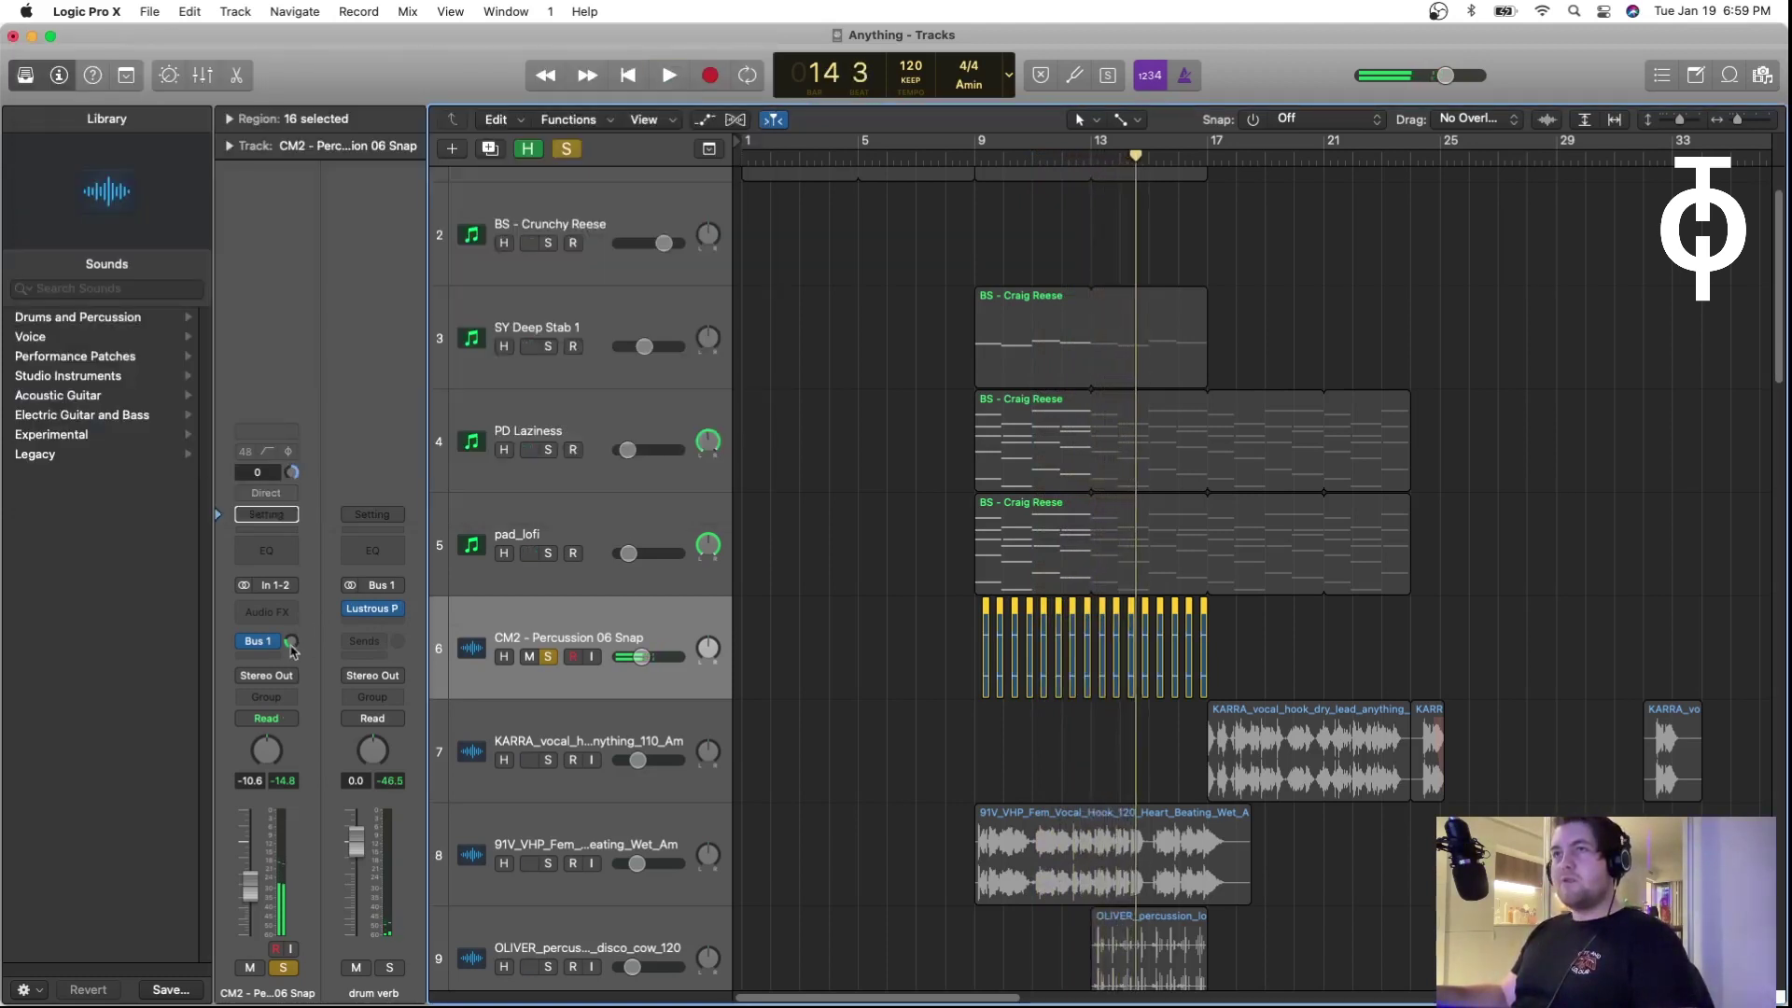
pyautogui.click(553, 659)
# Step: Listen to the 91V_VHP_Fem vocal hook track soloed from bar 9 and inspect its Little AlterBoy effect
pyautogui.scroll(-2, 1074, 734)
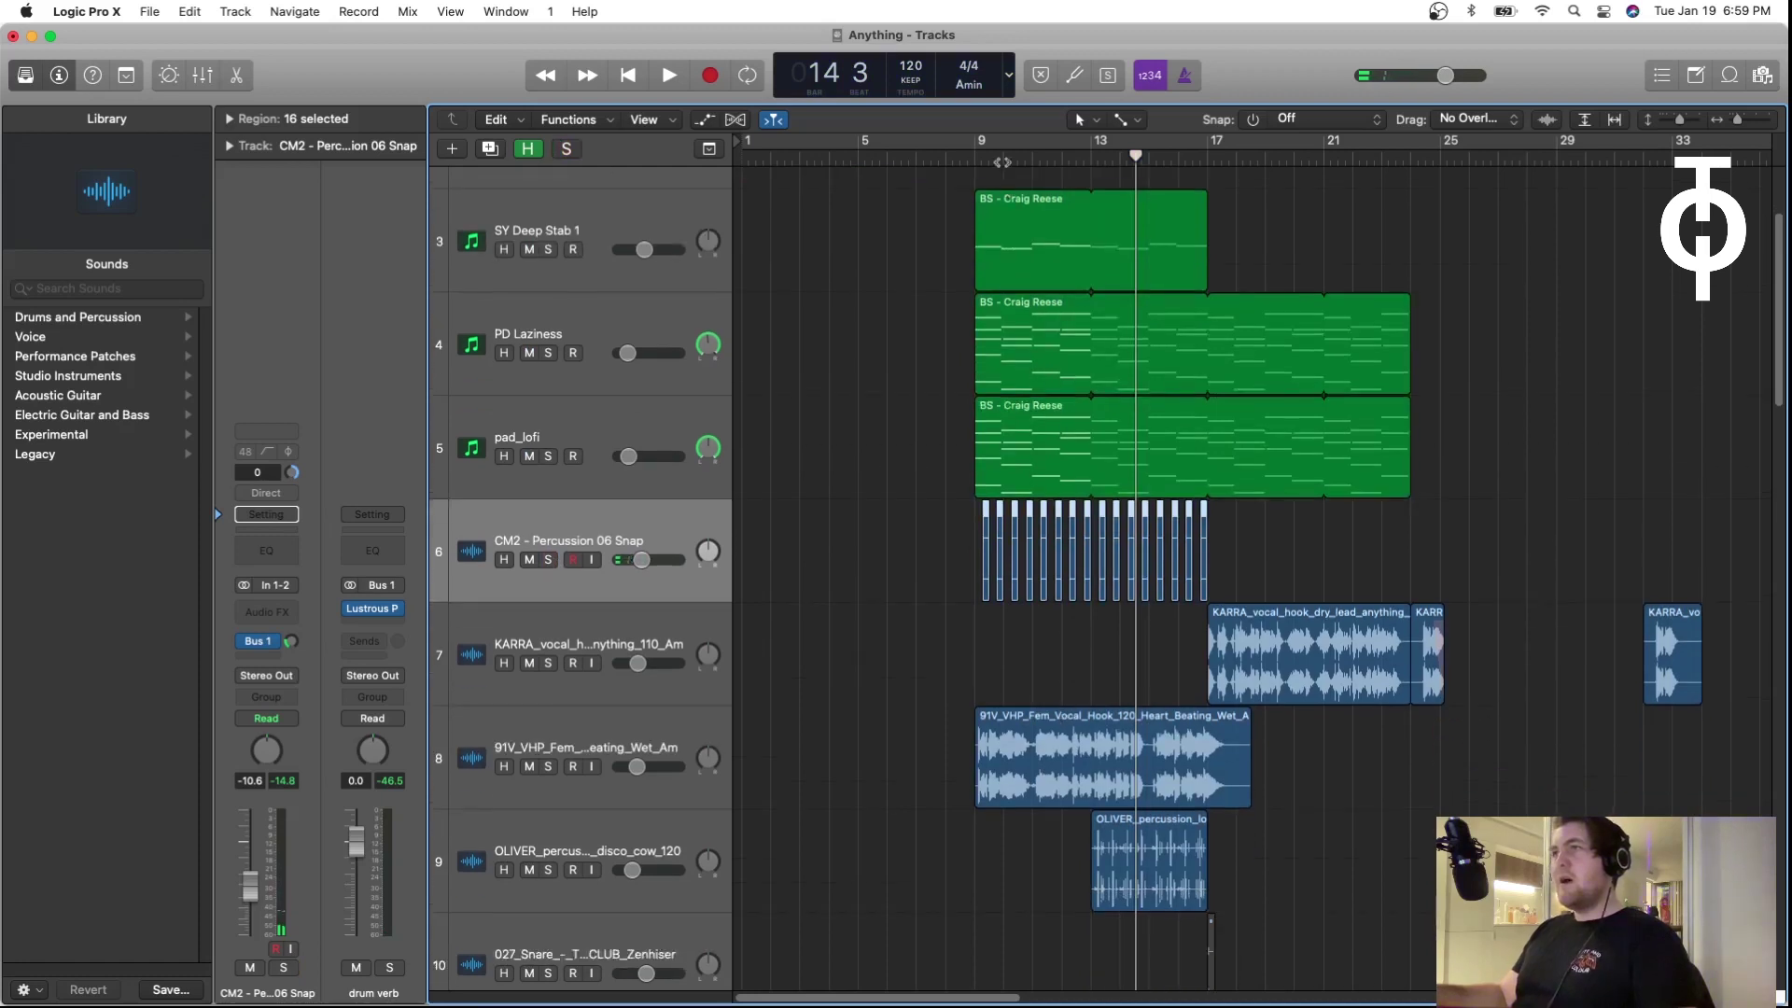
pyautogui.press('space')
pyautogui.click(597, 738)
pyautogui.press('s')
pyautogui.press('space')
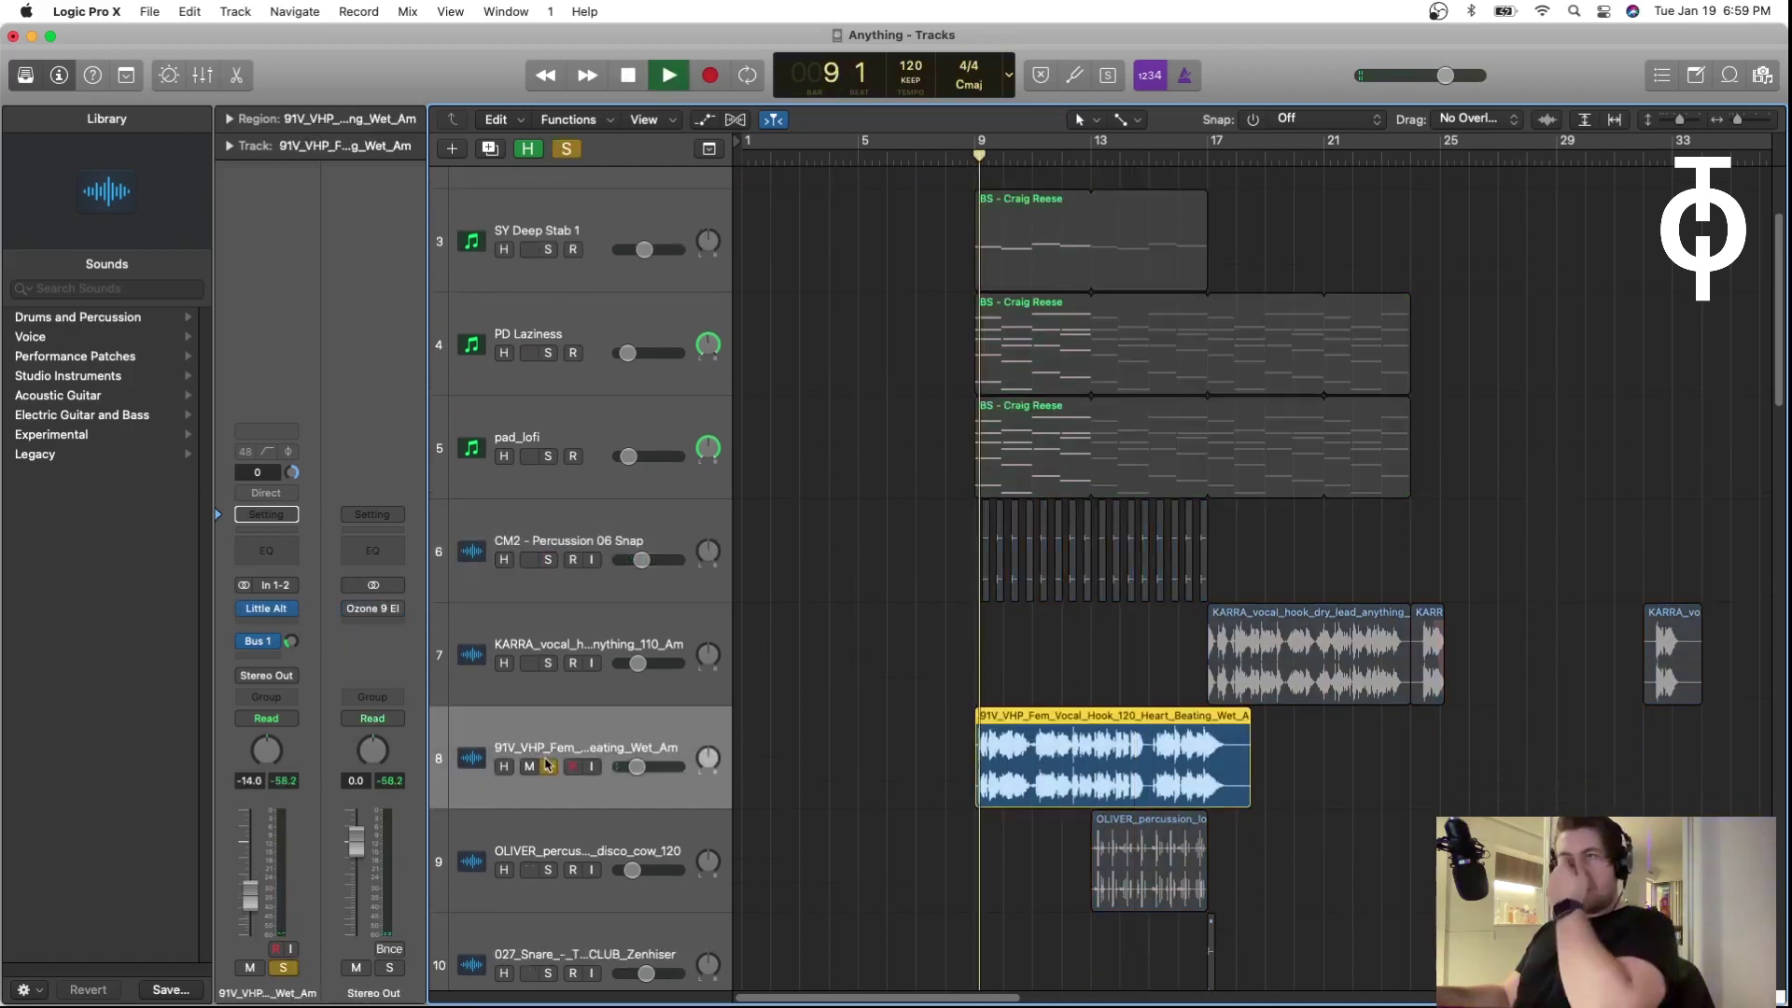
pyautogui.click(269, 608)
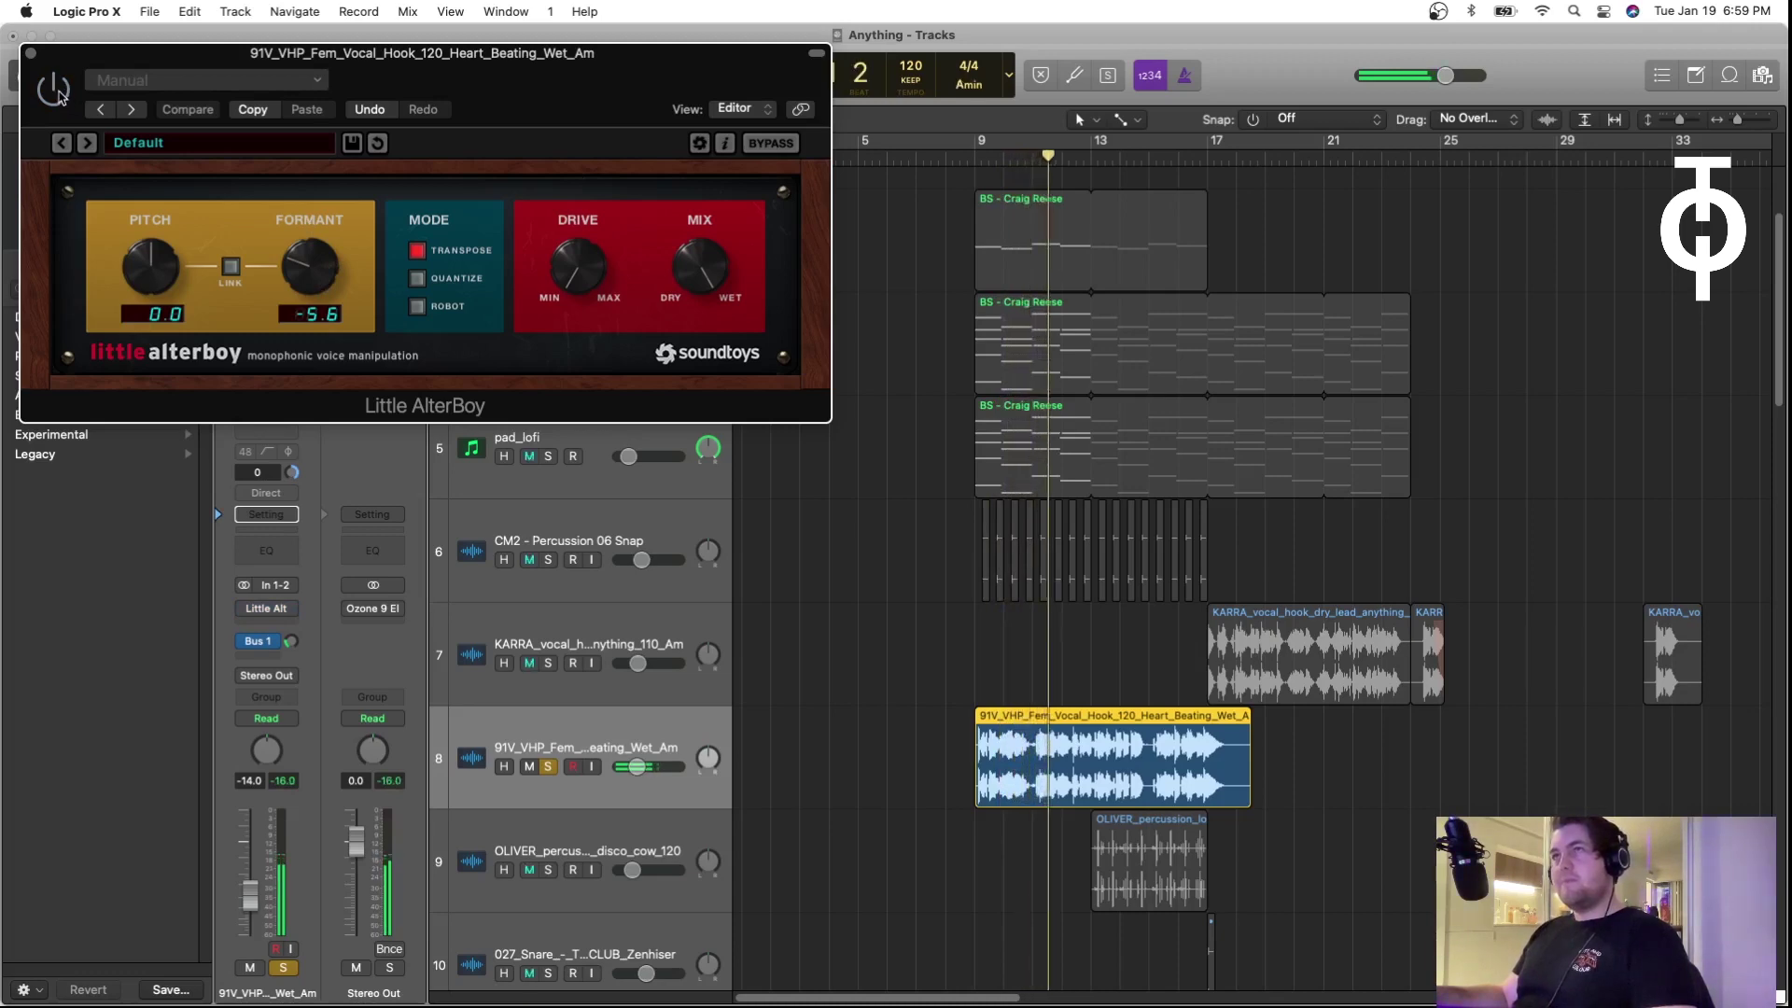
pyautogui.click(33, 55)
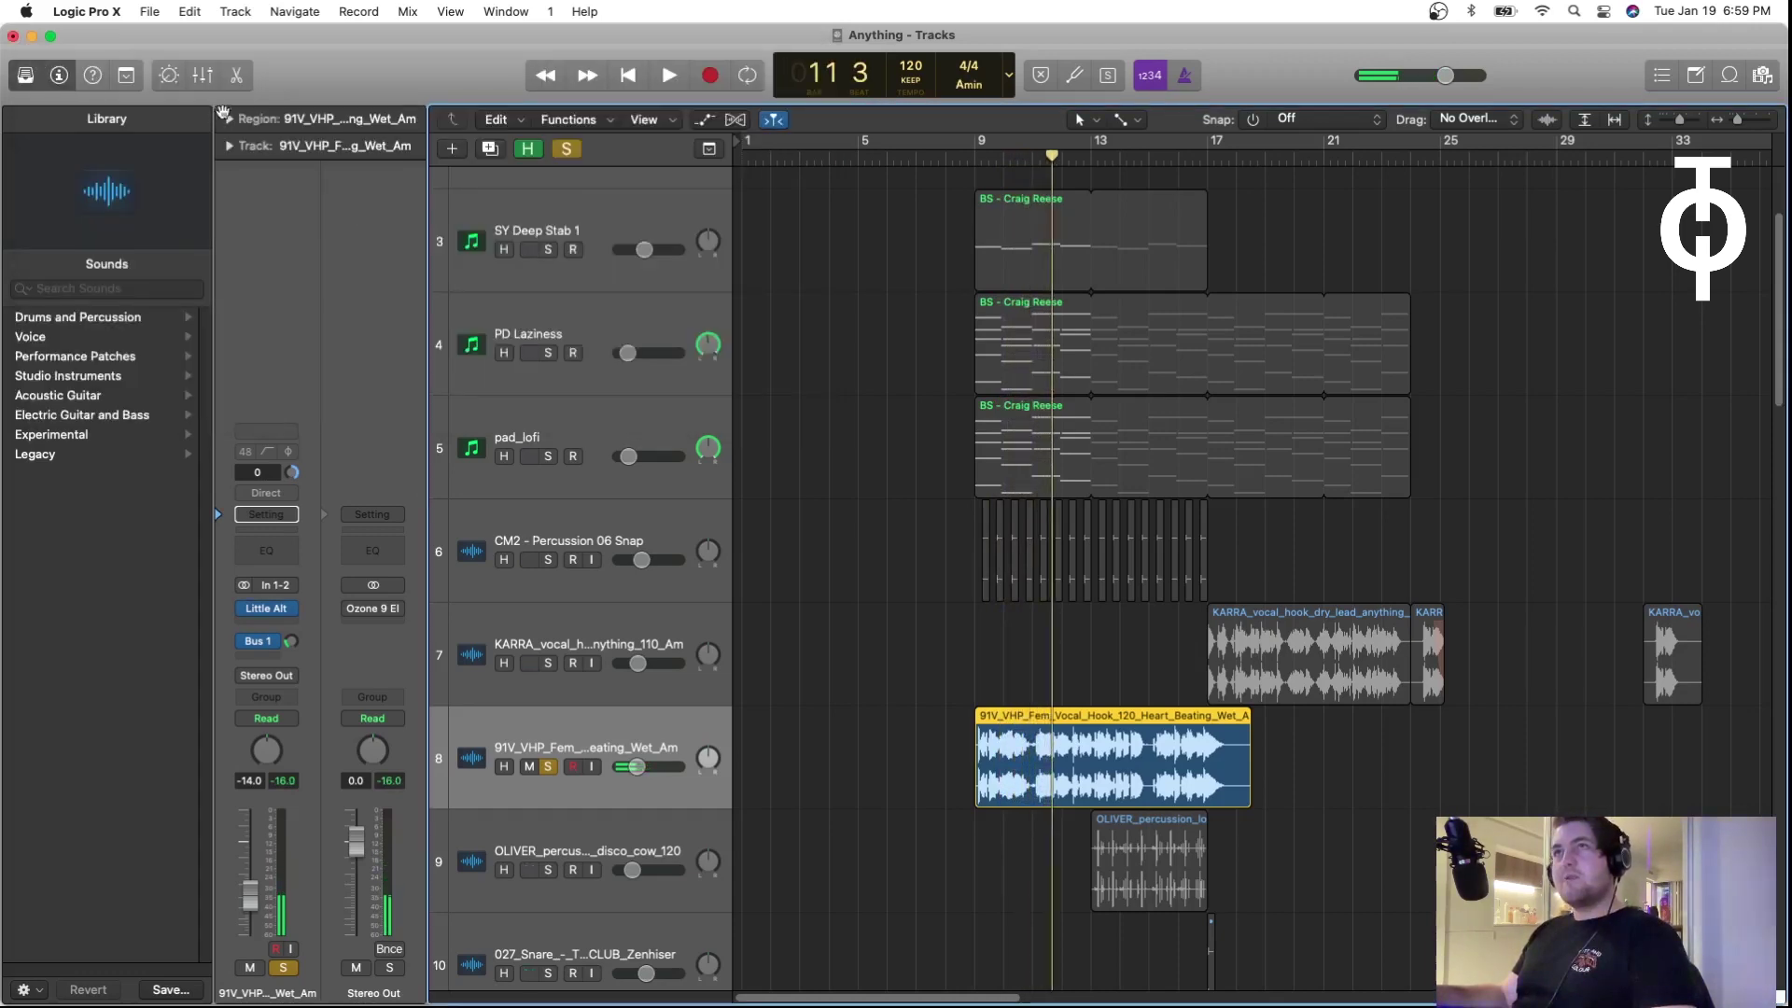
# Step: Listen to the OLIVER percussion disco cow loop soloed, and turn its solo off again
pyautogui.scroll(-3, 573, 651)
pyautogui.click(573, 651)
pyautogui.moveTo(651, 656); pyautogui.dragTo(655, 656)
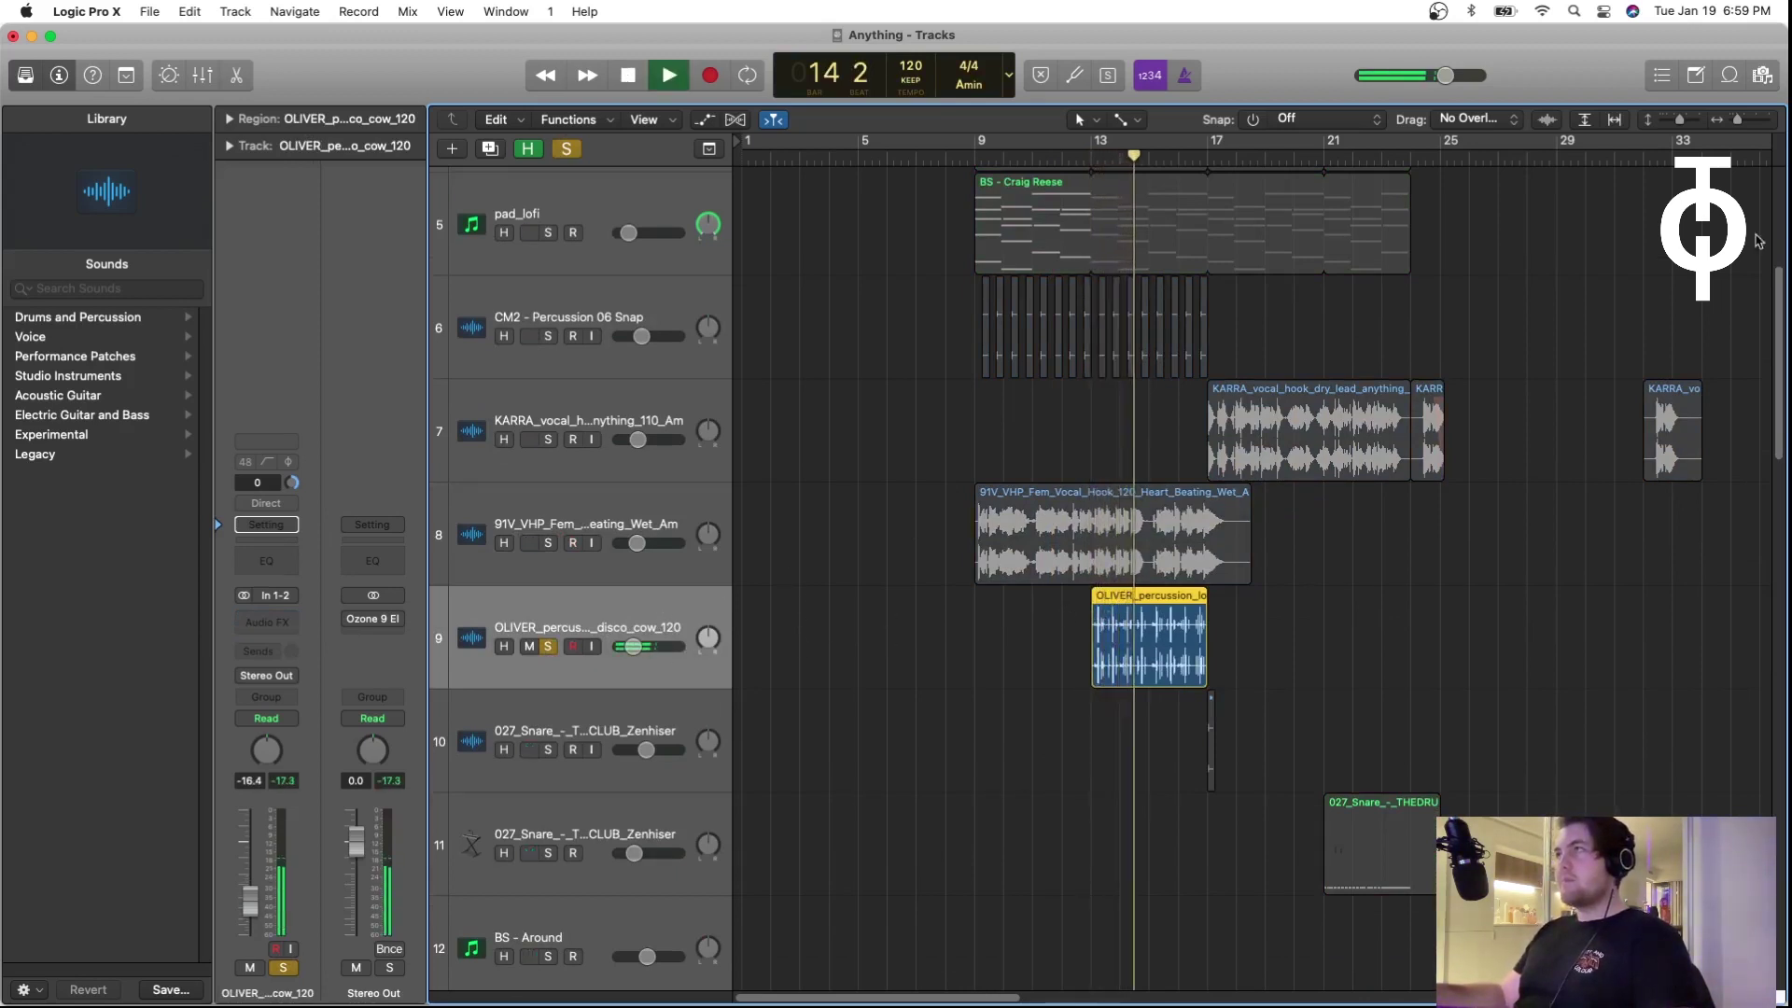
pyautogui.click(549, 647)
pyautogui.press('space')
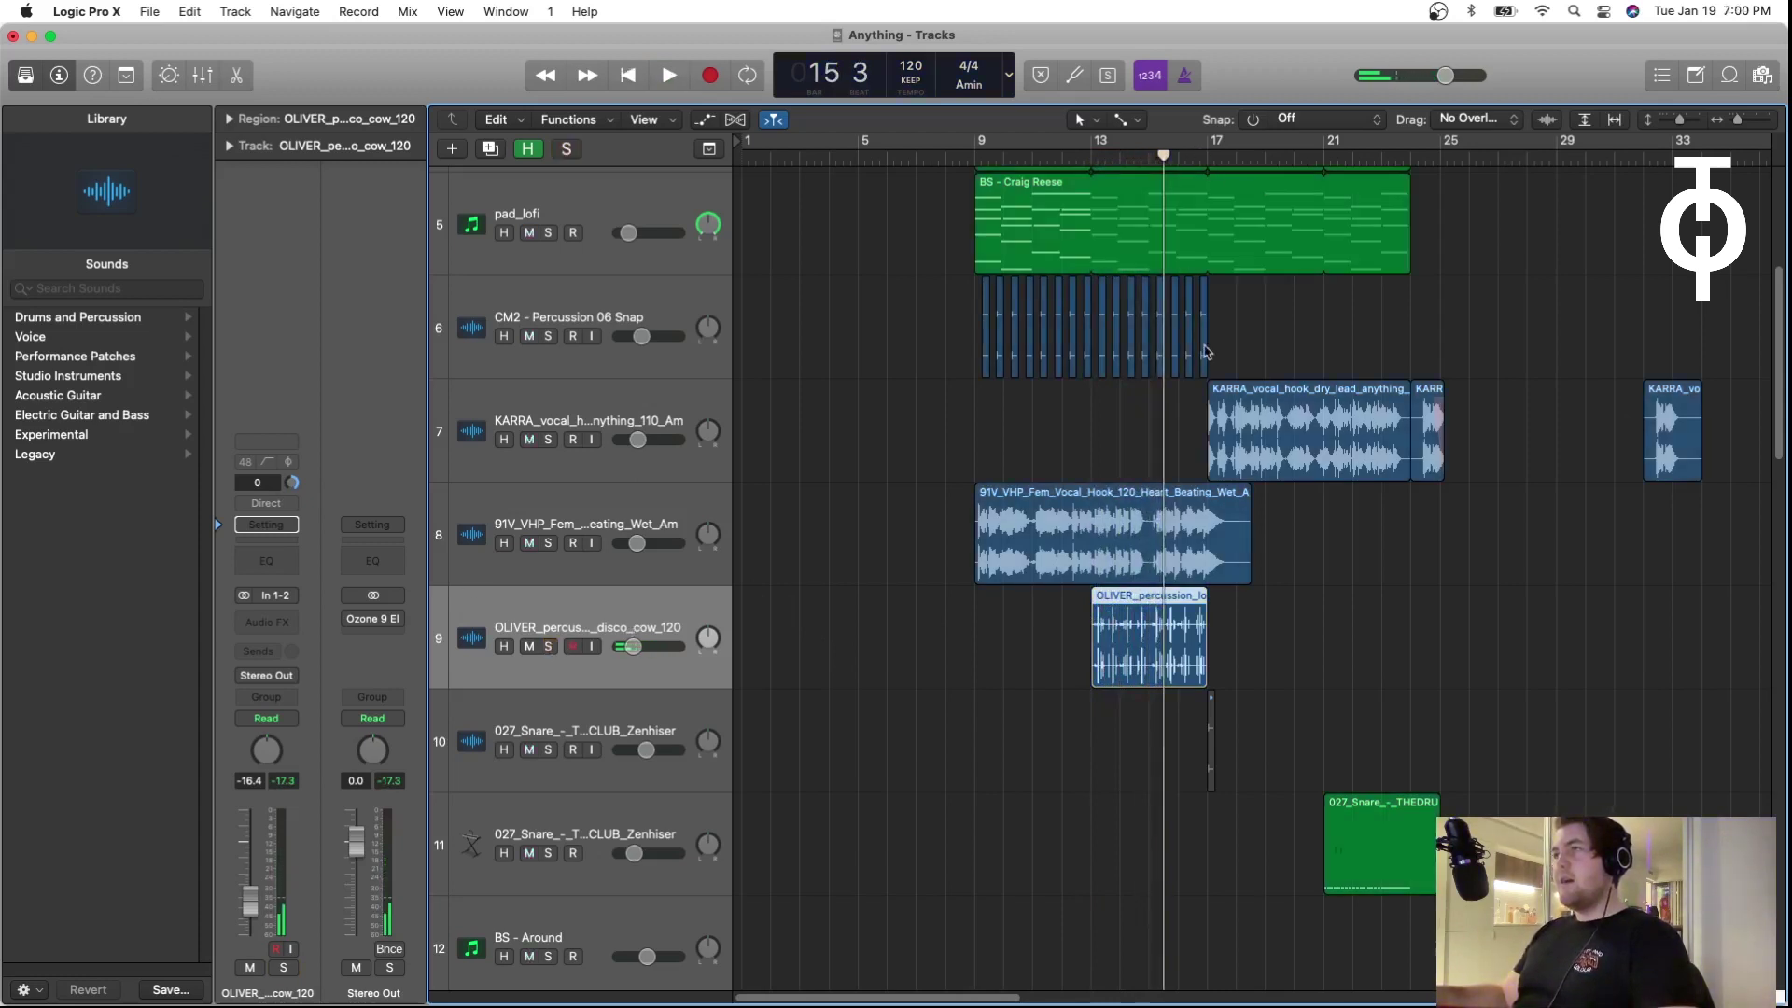
# Step: Play the full mix from bar 15 through the transition into bar 17
pyautogui.scroll(5, 1205, 352)
pyautogui.scroll(-3, 1223, 445)
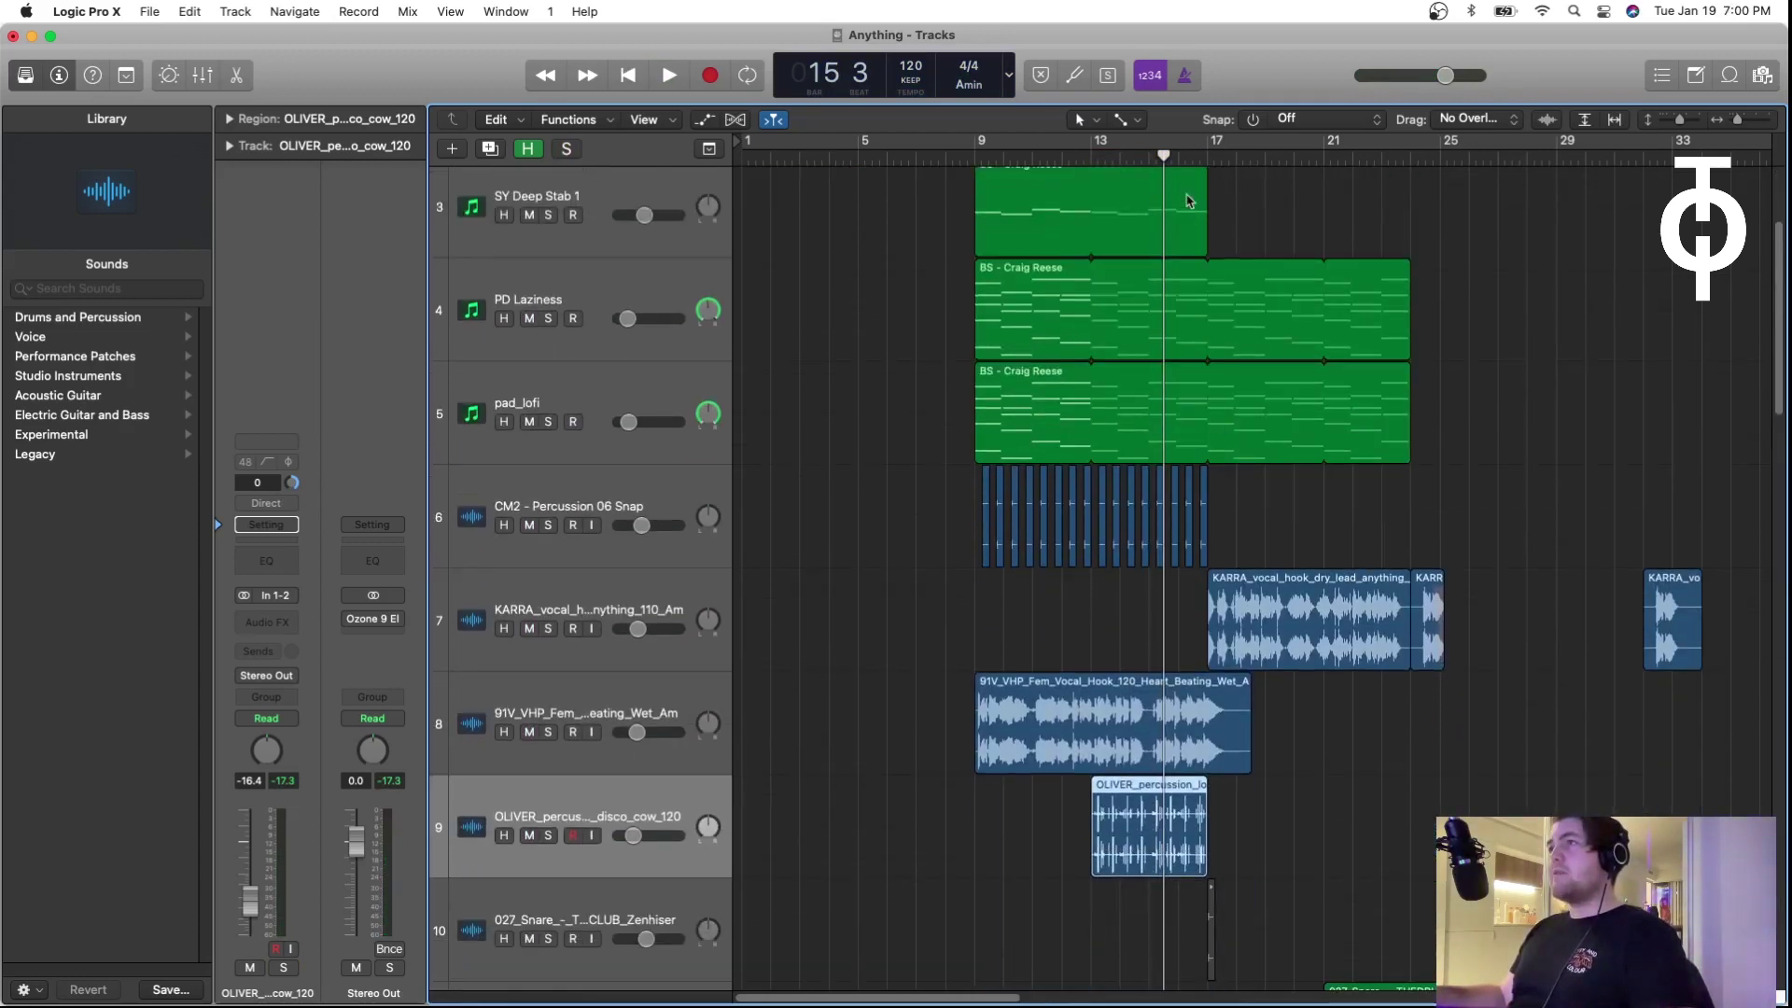
pyautogui.press('space')
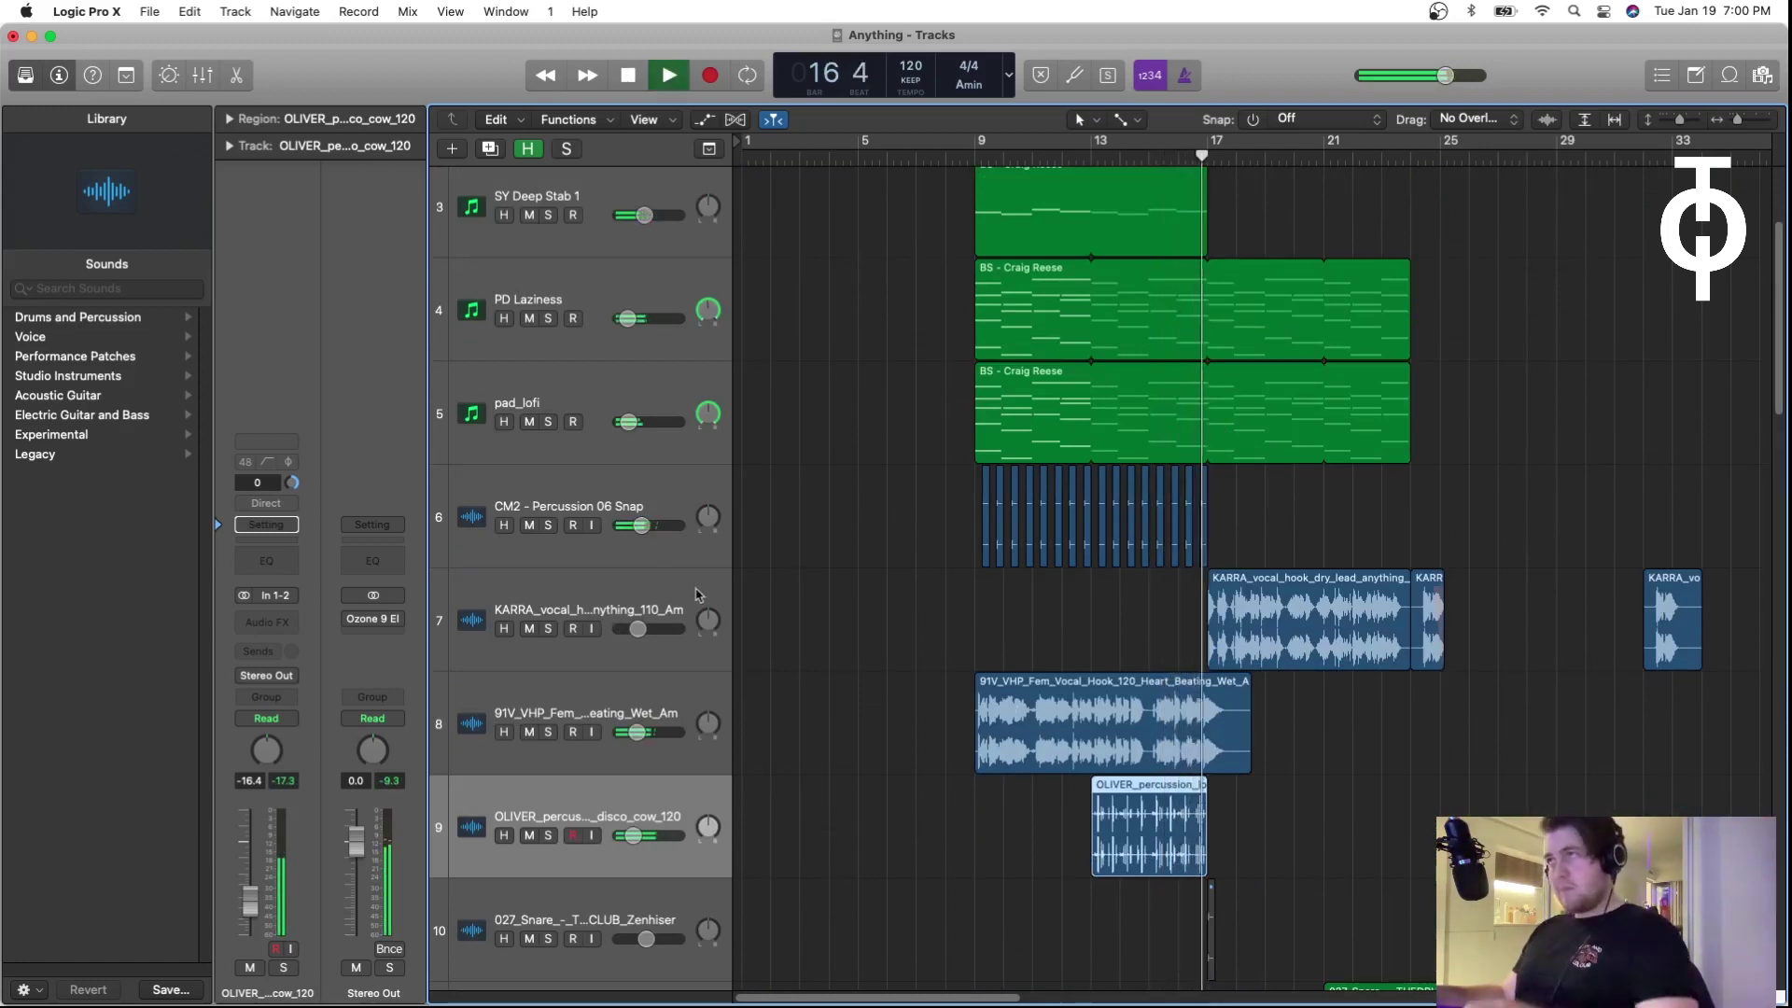
pyautogui.press('space')
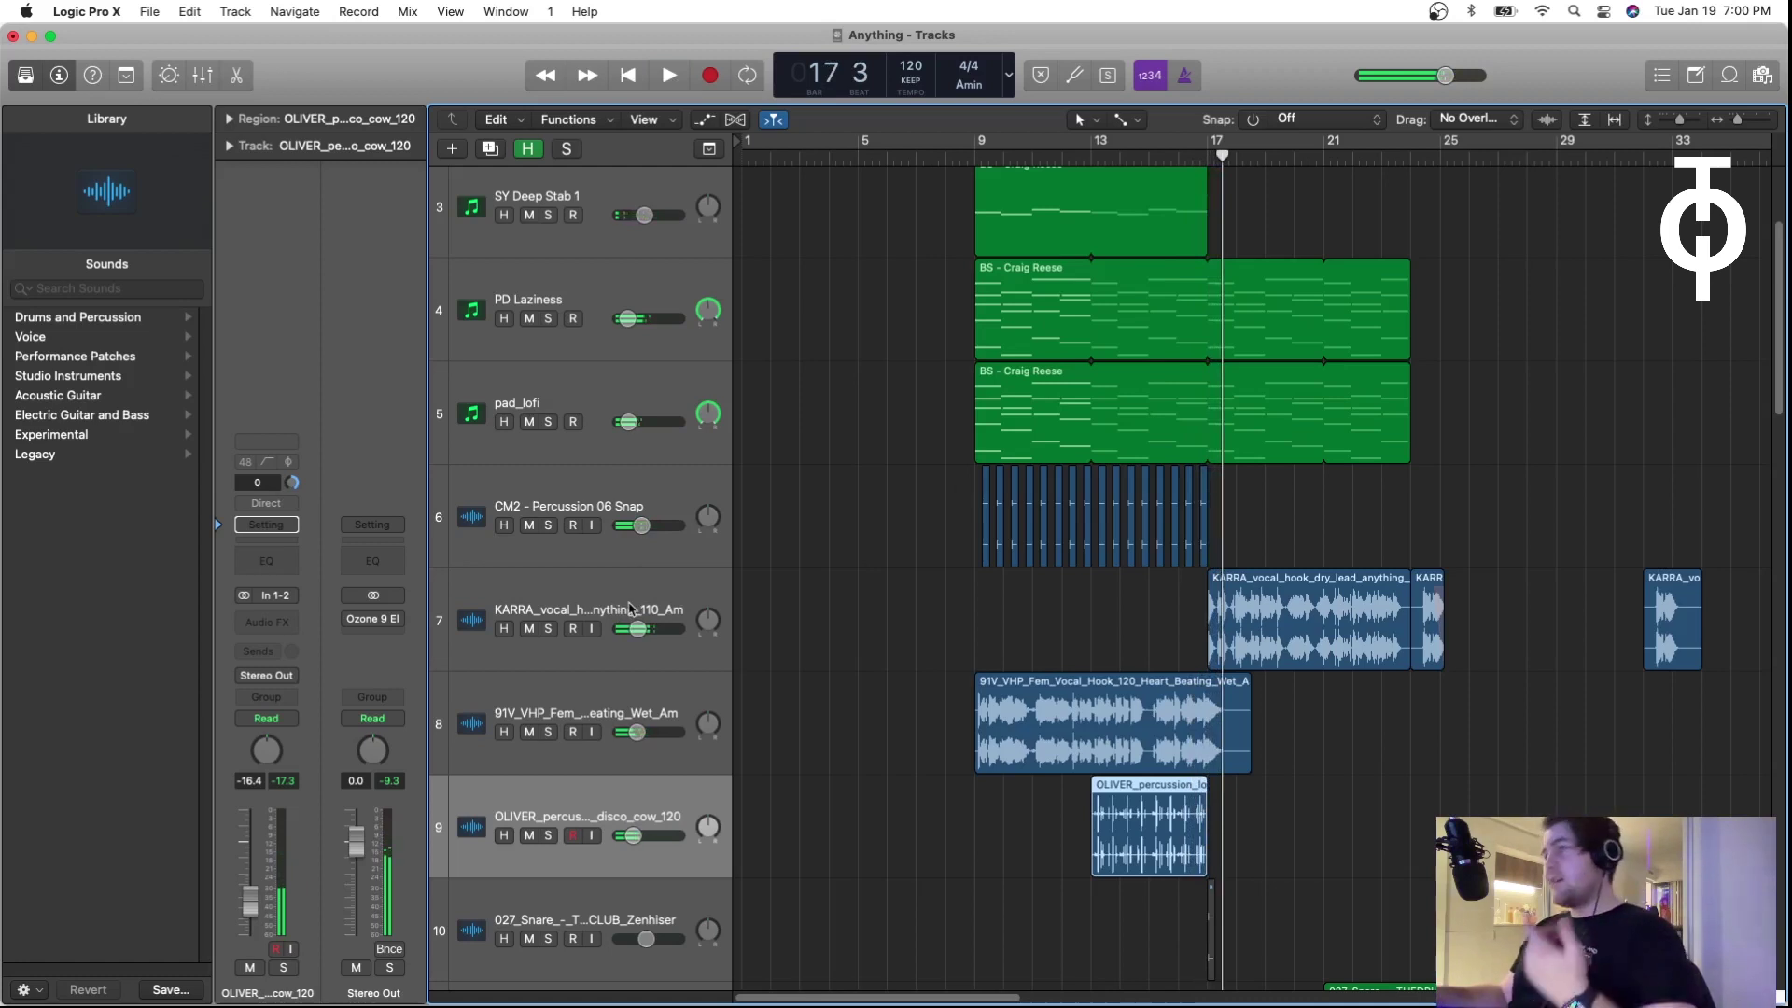
# Step: Listen to the KARRA vocal hook track at bar 17 and look at its inserts and send
pyautogui.click(643, 586)
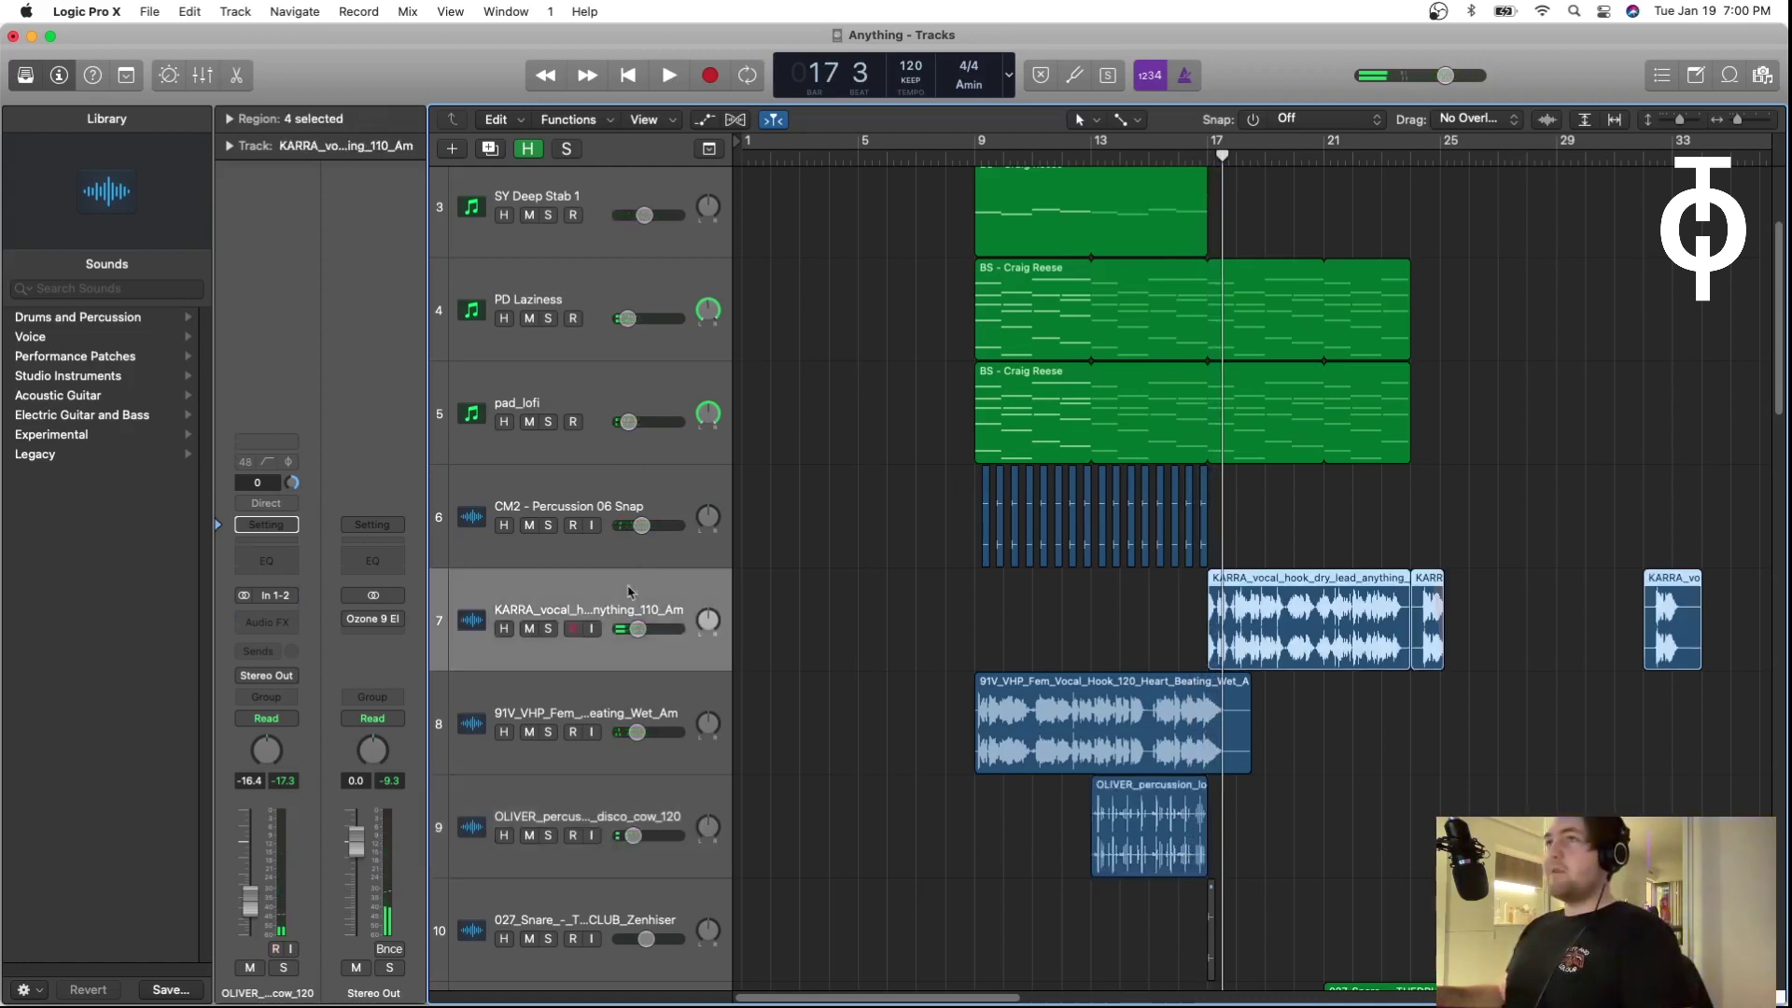
pyautogui.press('space')
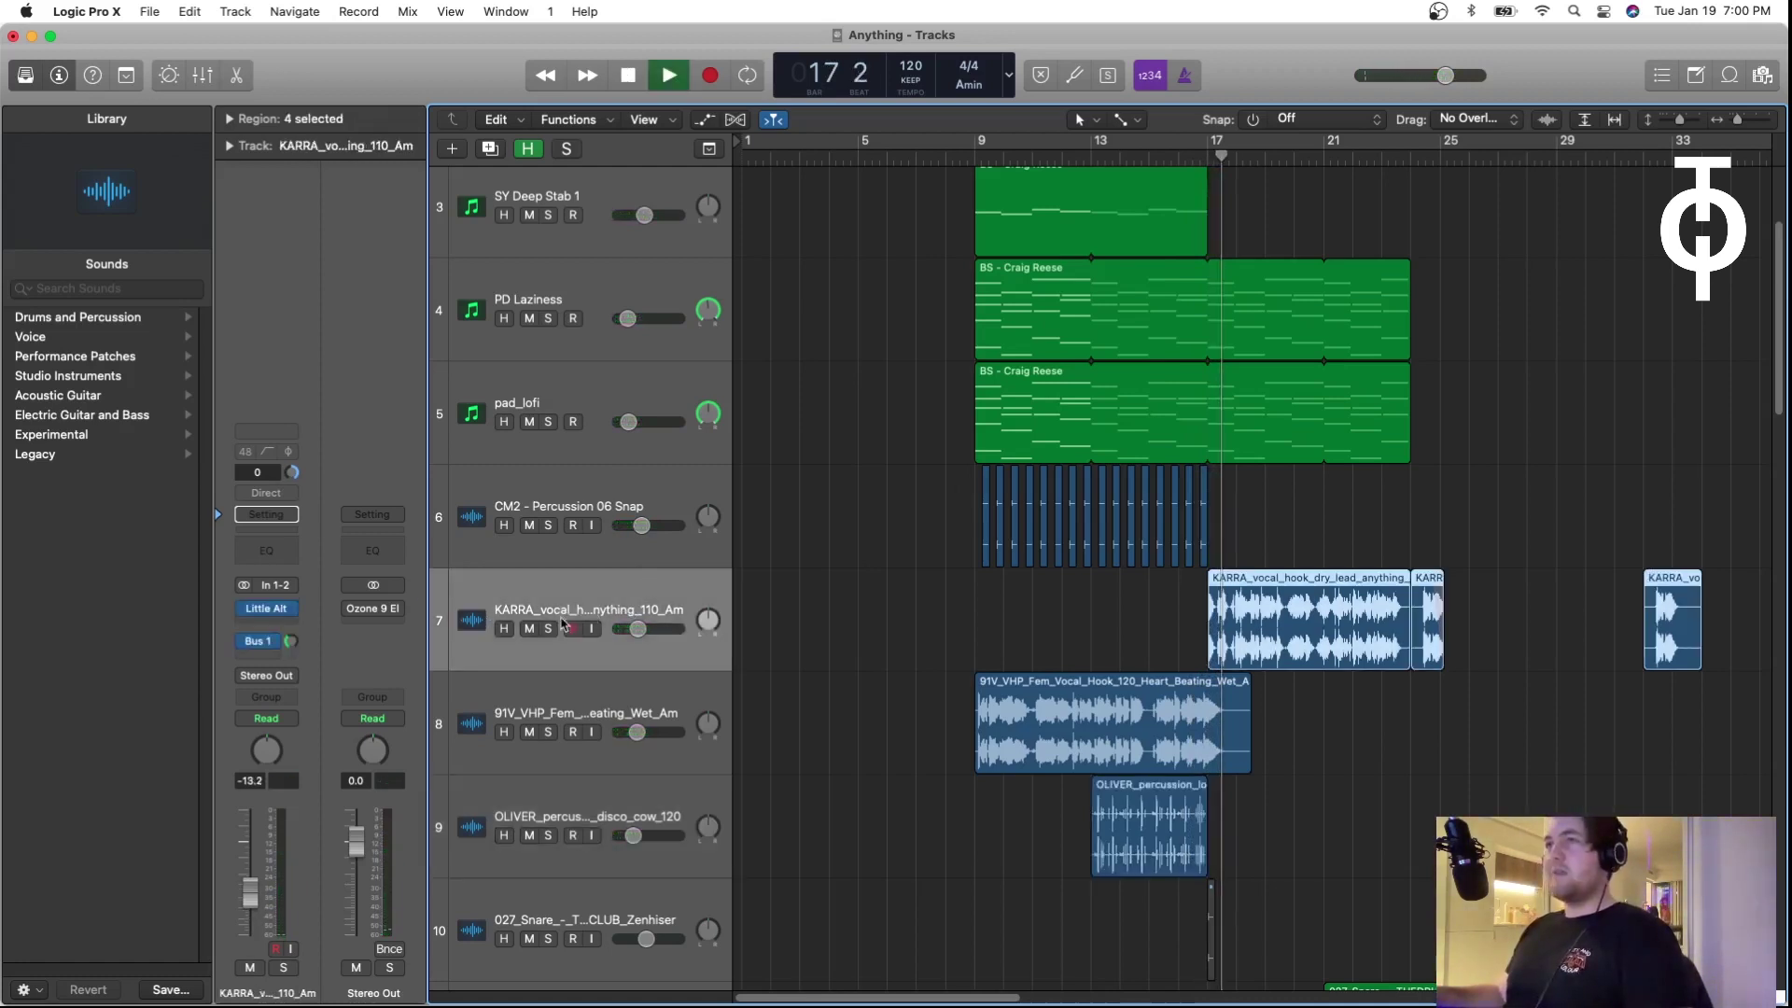
pyautogui.press('space')
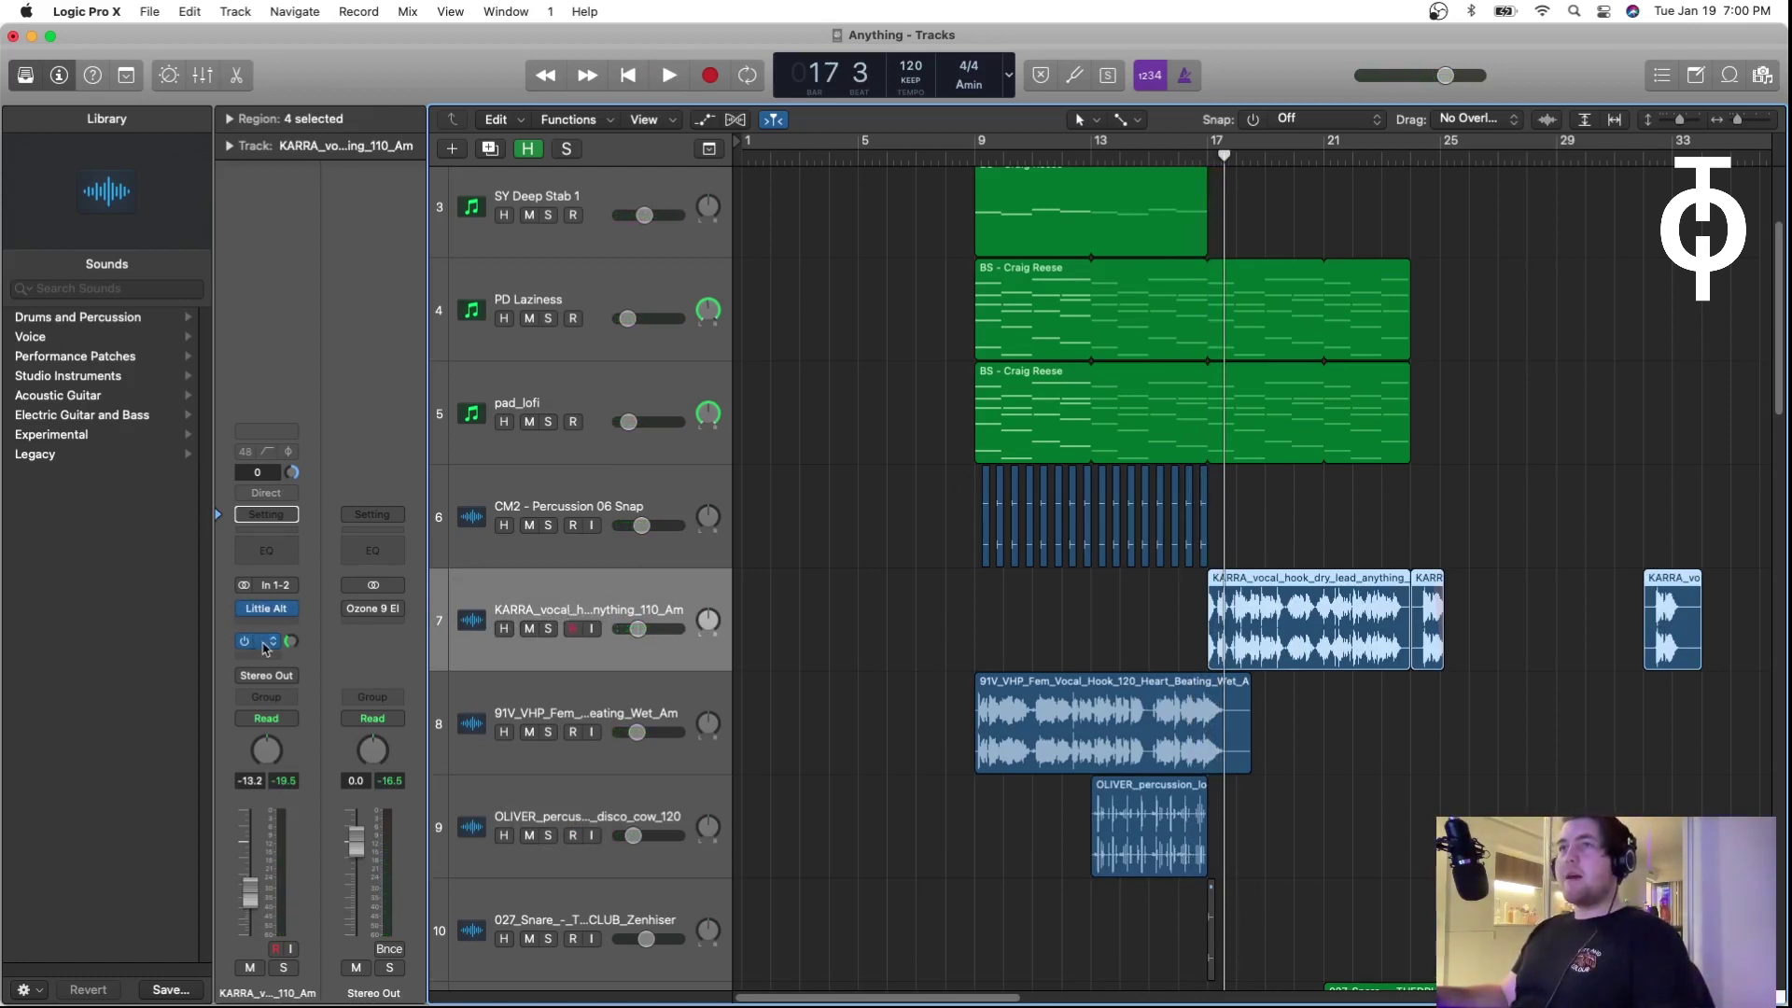
# Step: Play on from bar 17 with all tracks while looking for the carcruising_20#05_bip track
pyautogui.click(1082, 638)
pyautogui.press('space')
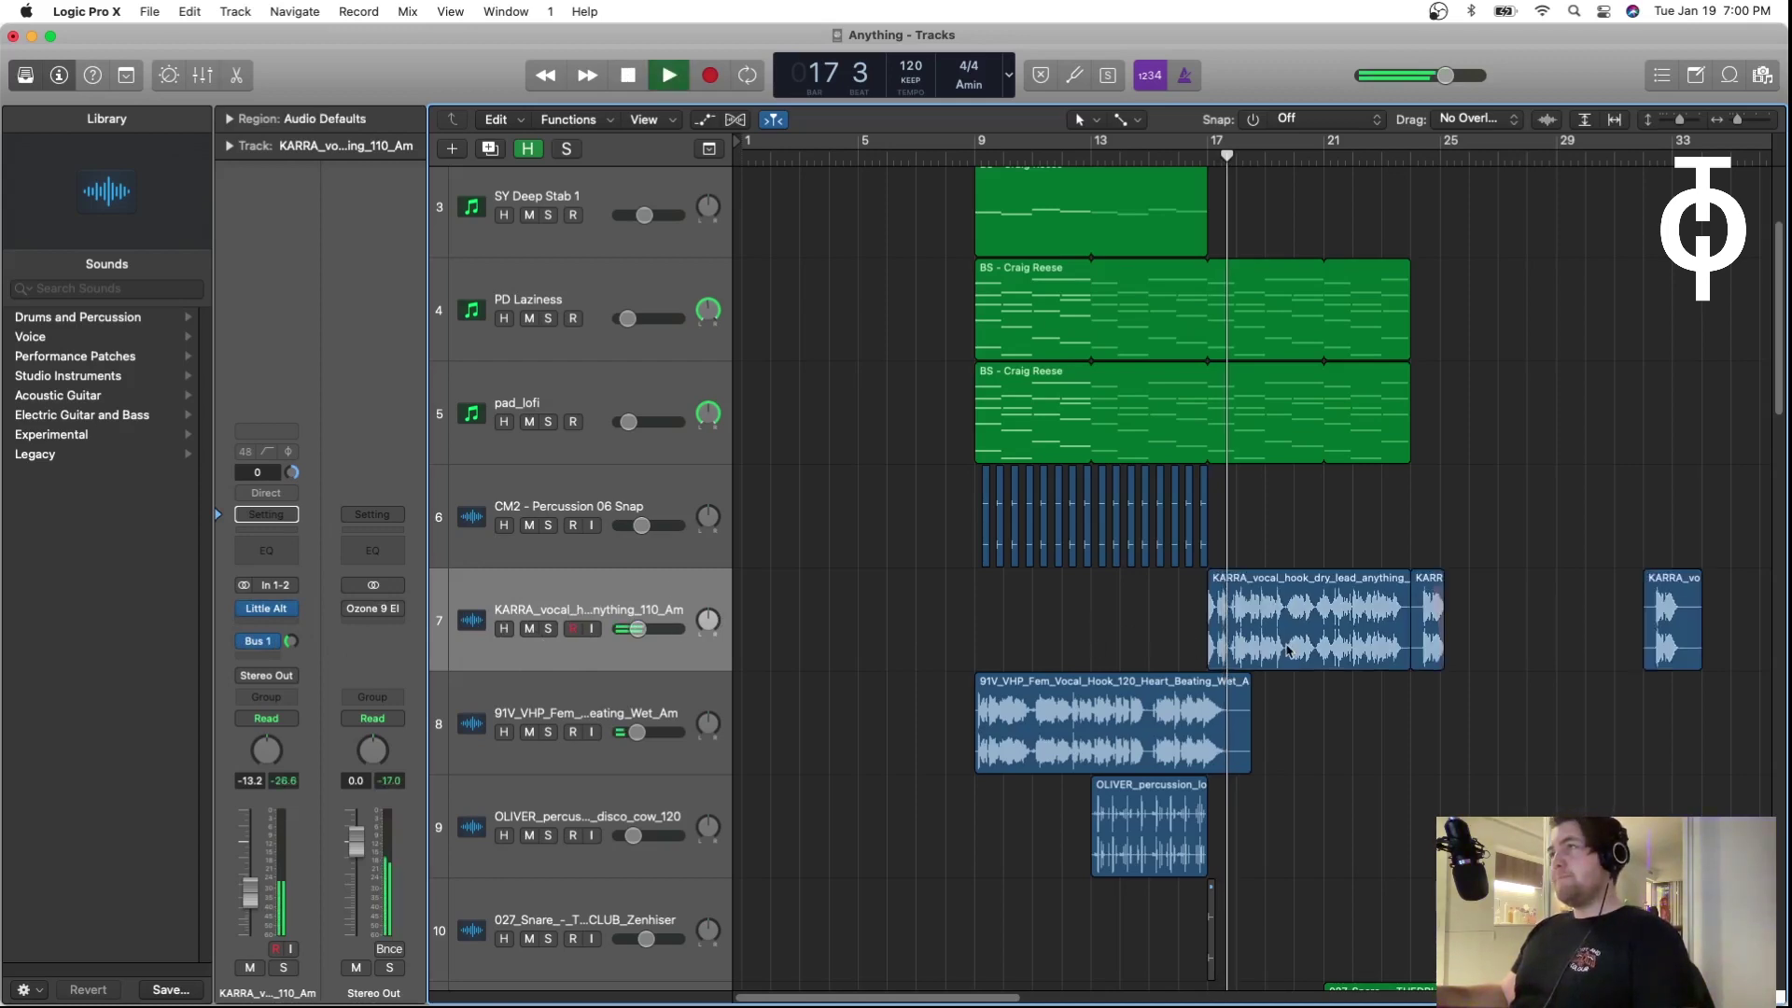
pyautogui.scroll(-8, 1330, 686)
pyautogui.press('space')
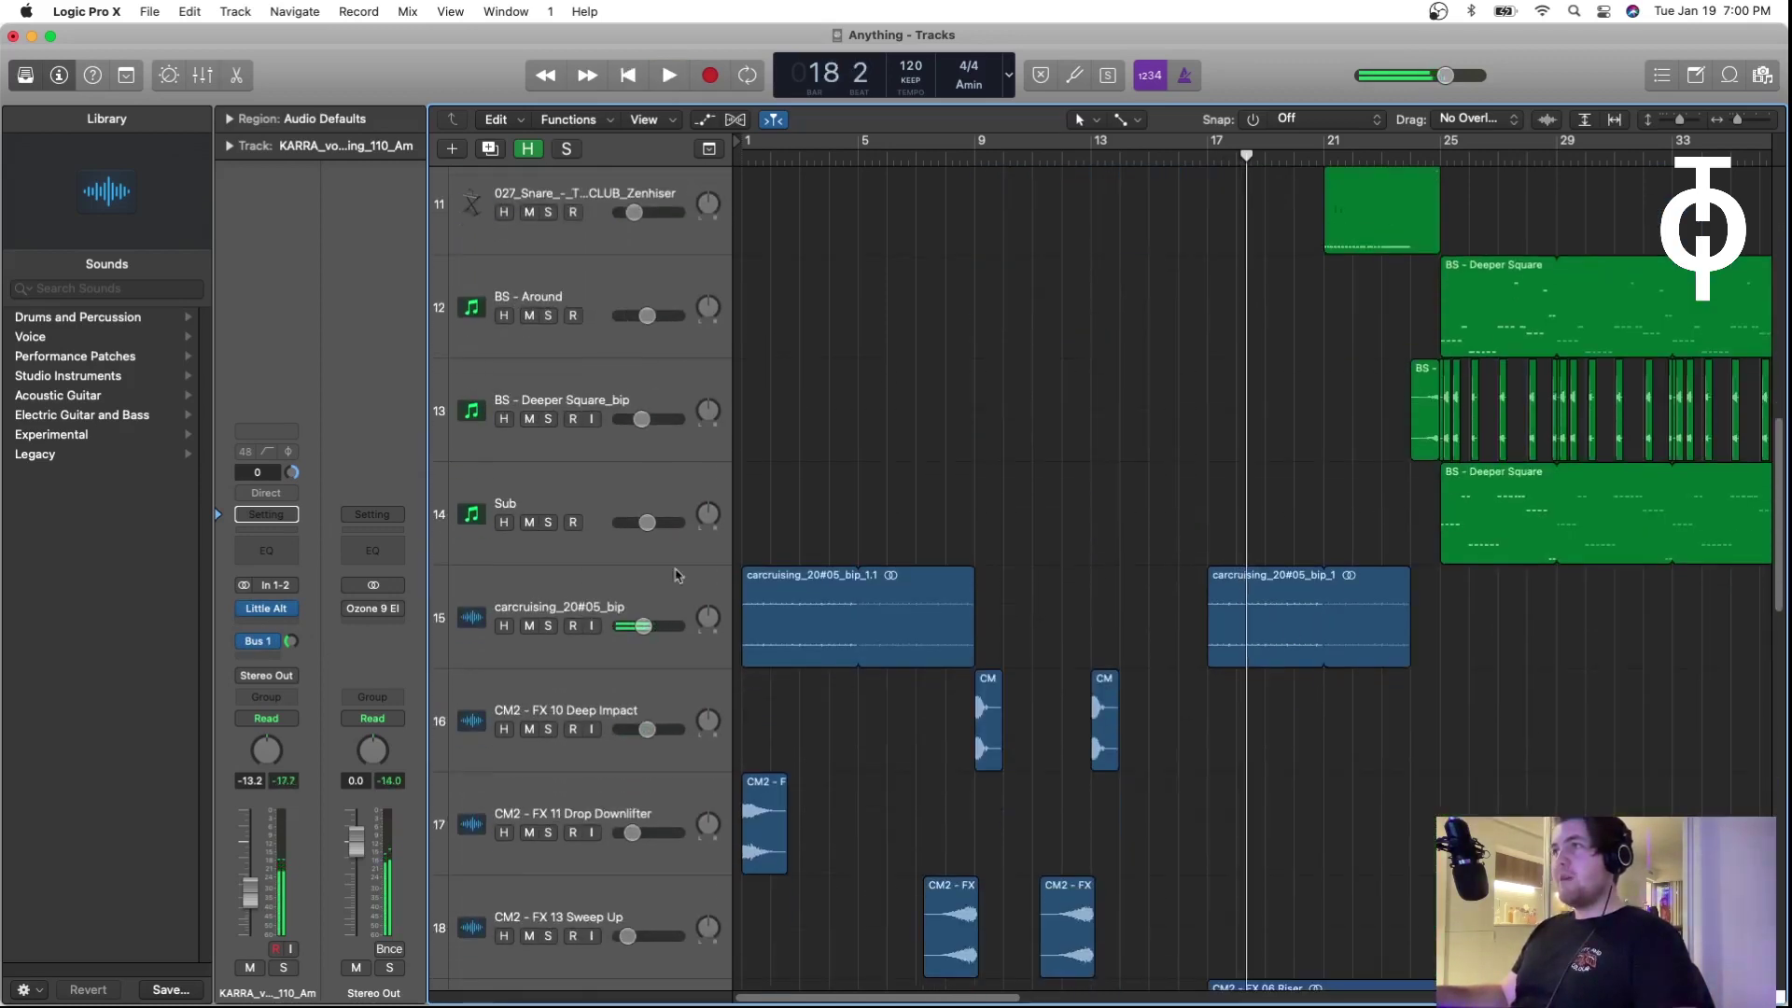
# Step: Listen to the carcruising_20#05_bip track soloed from bar 18, and turn its solo off again
pyautogui.click(548, 626)
pyautogui.press('space')
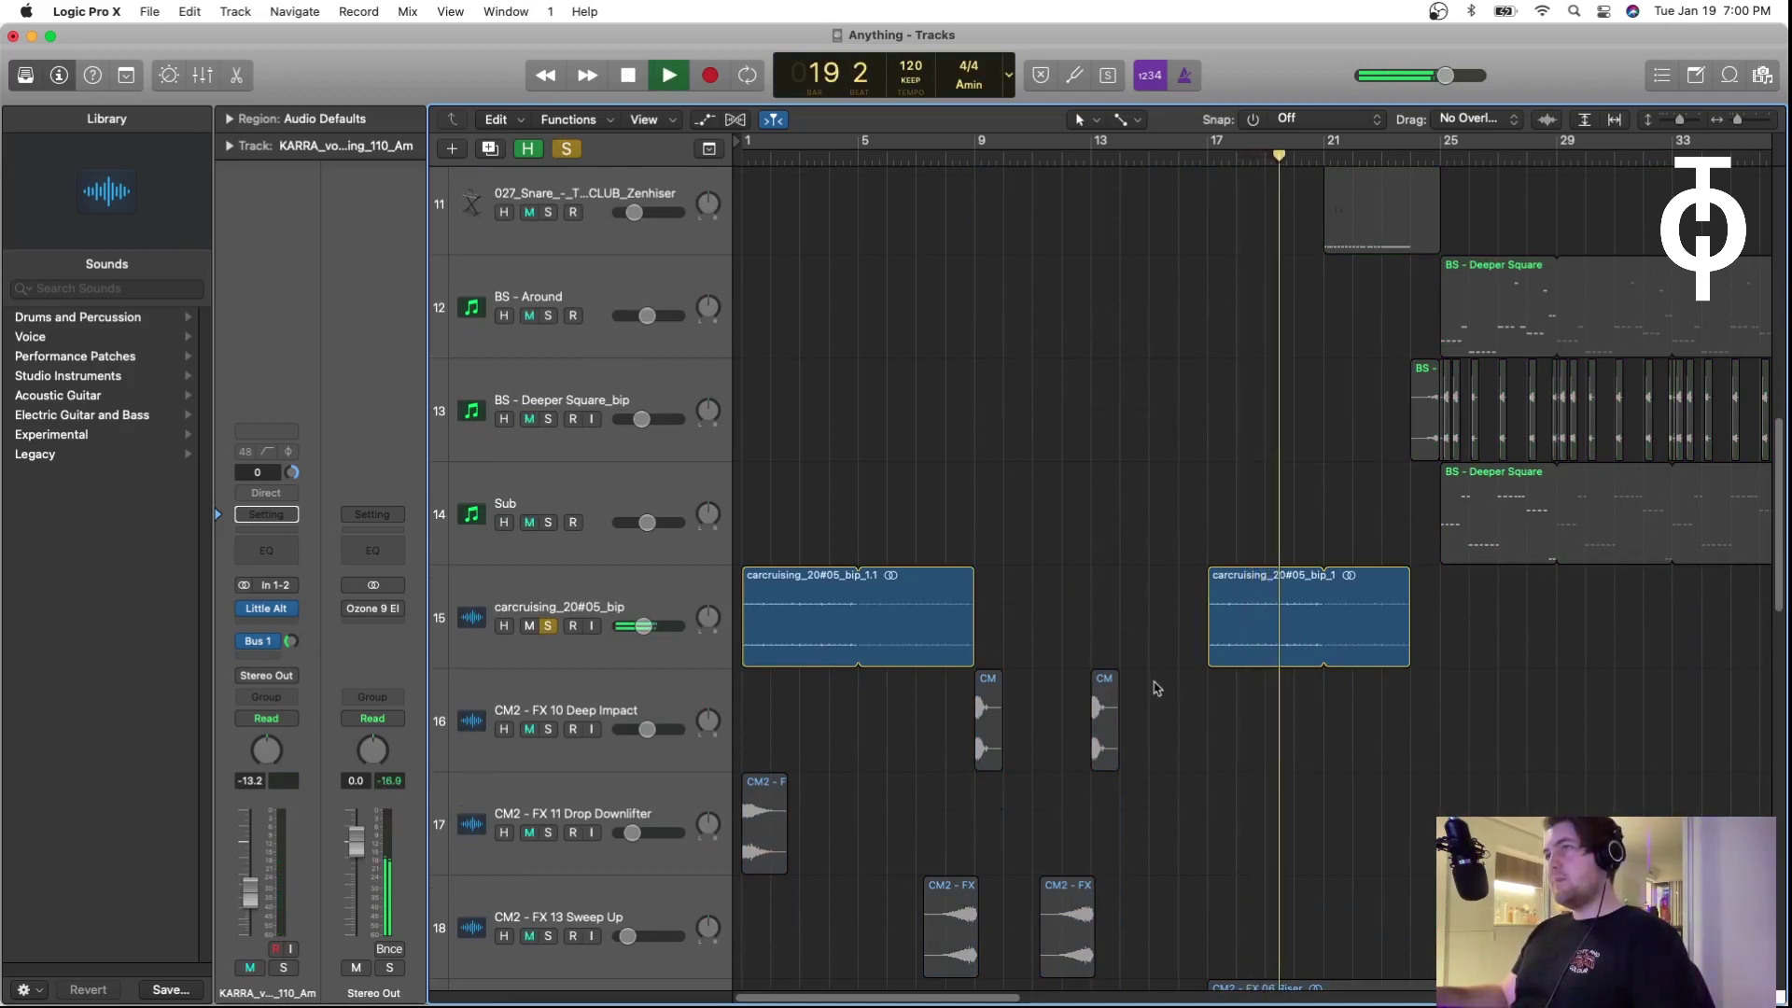
pyautogui.press('space')
pyautogui.click(550, 626)
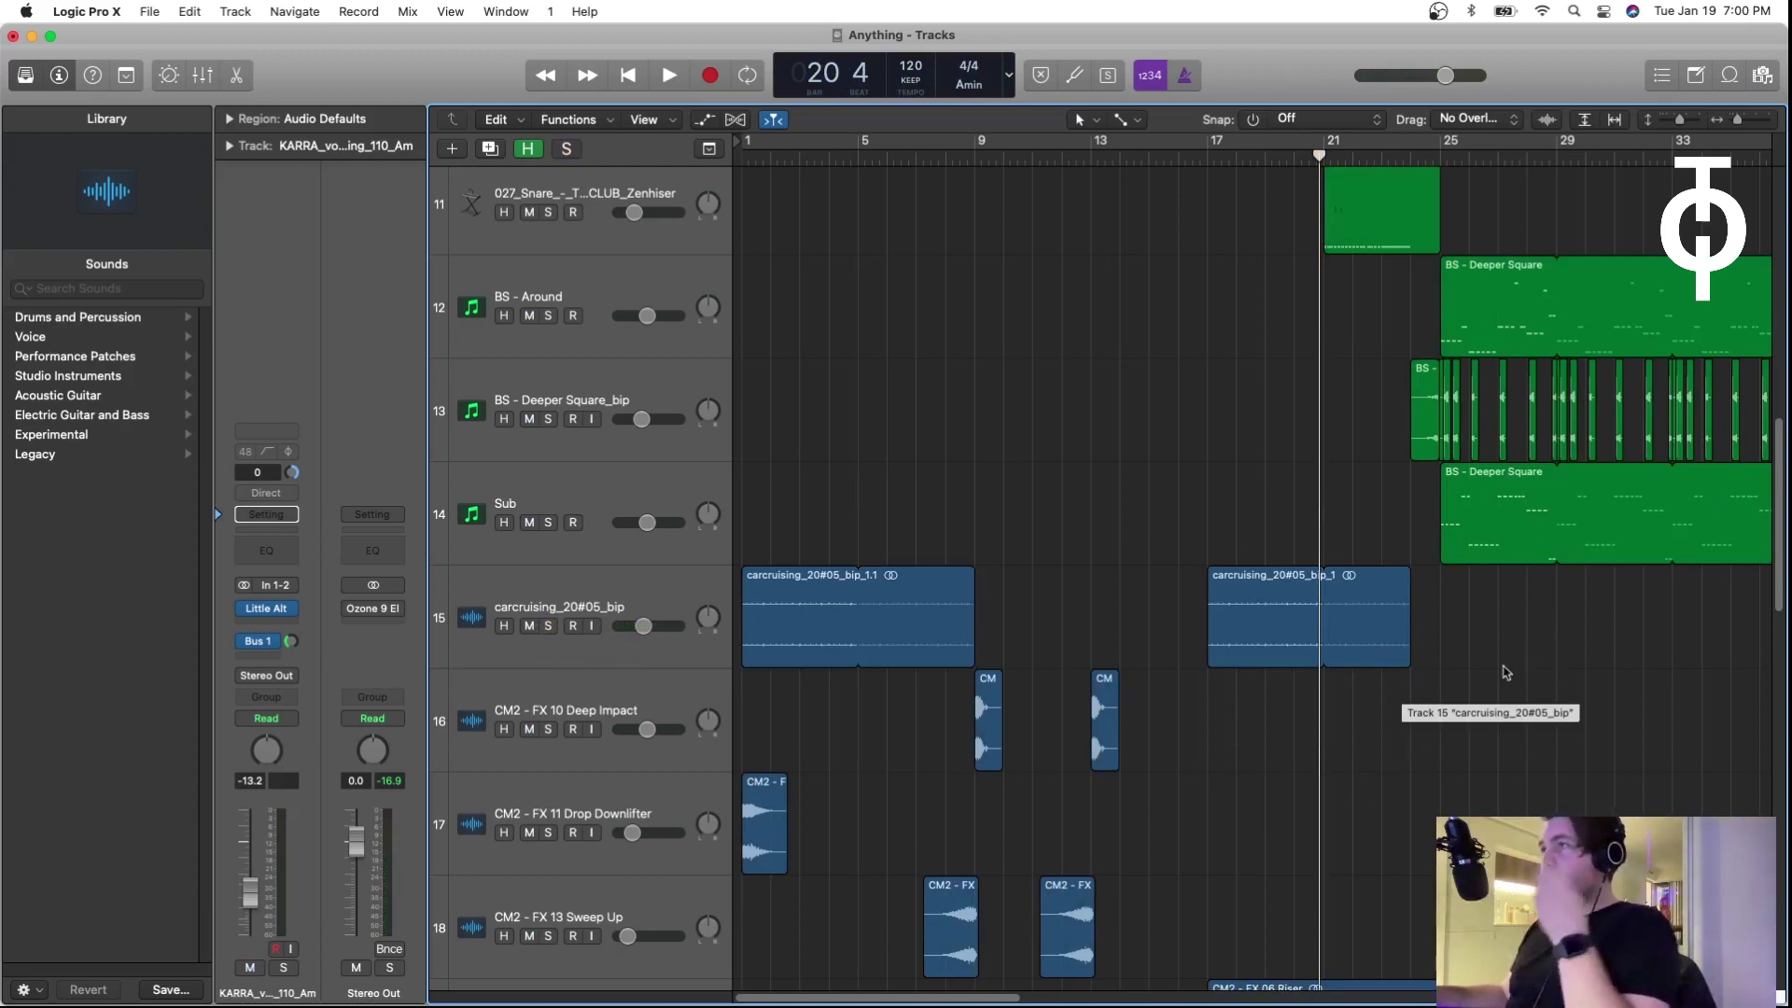
# Step: Solo the CM2 - FX 06 Riser track, listen to its build, and turn the solo off
pyautogui.scroll(-4, 1507, 700)
pyautogui.scroll(-3, 1305, 439)
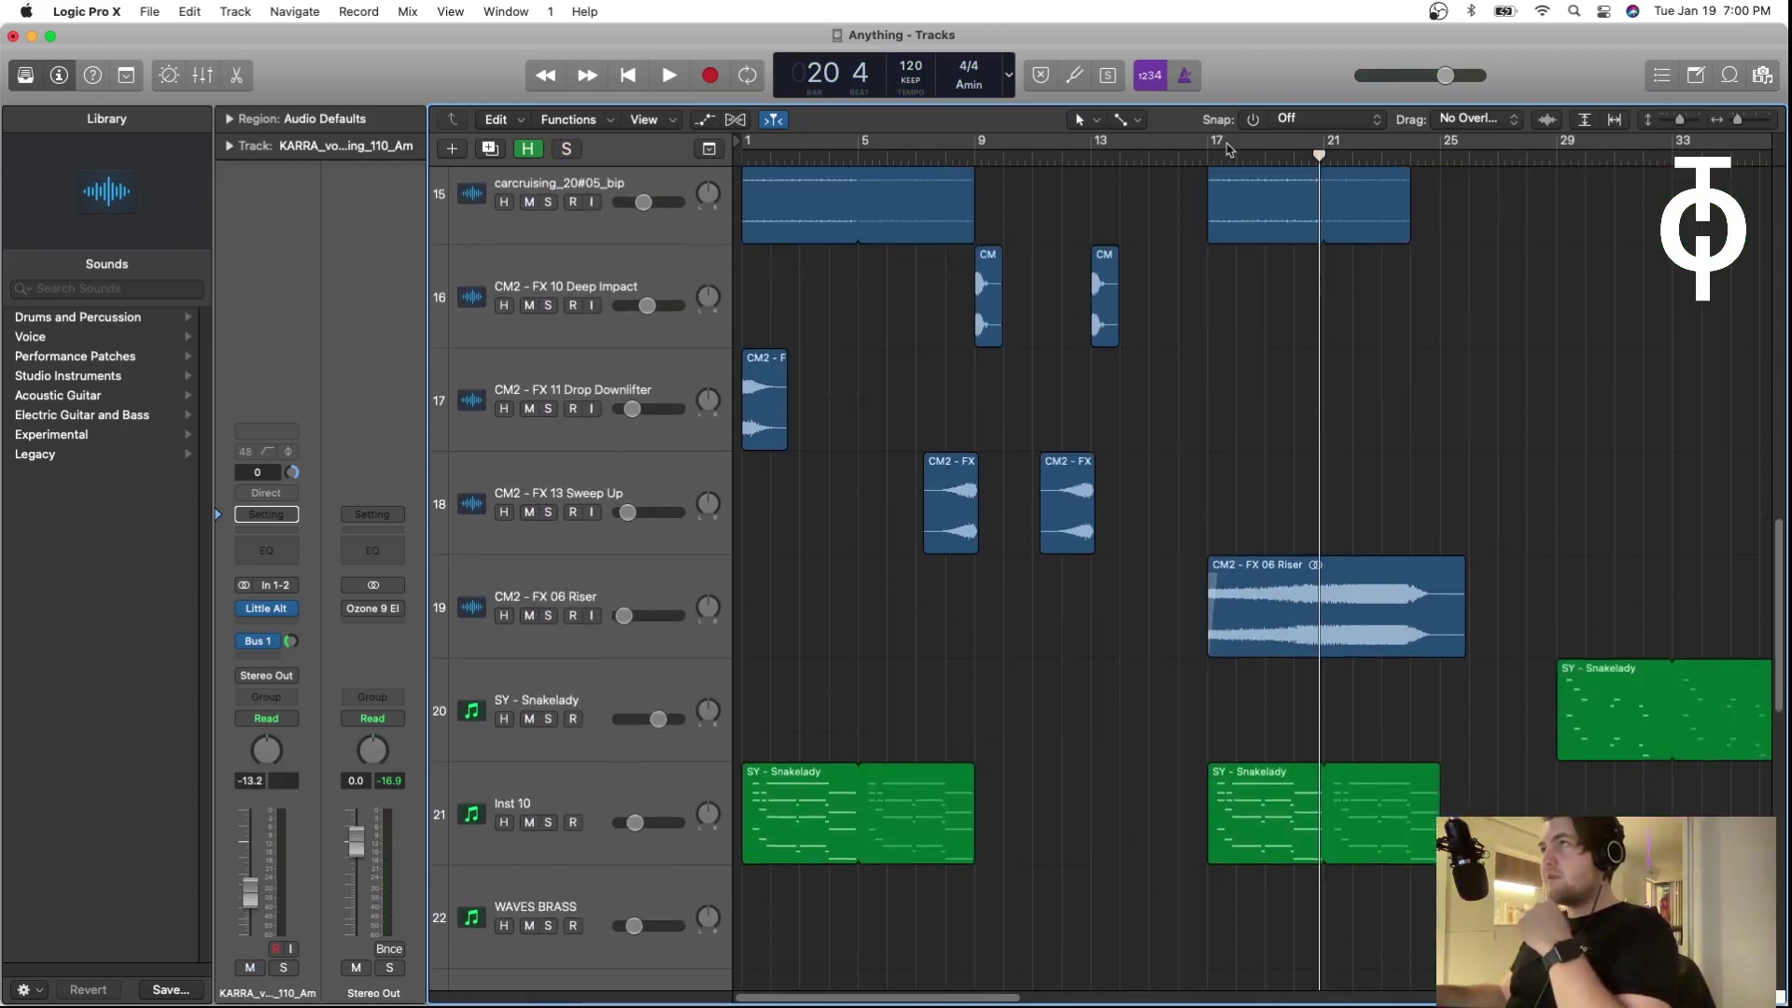
pyautogui.click(548, 616)
pyautogui.press('space')
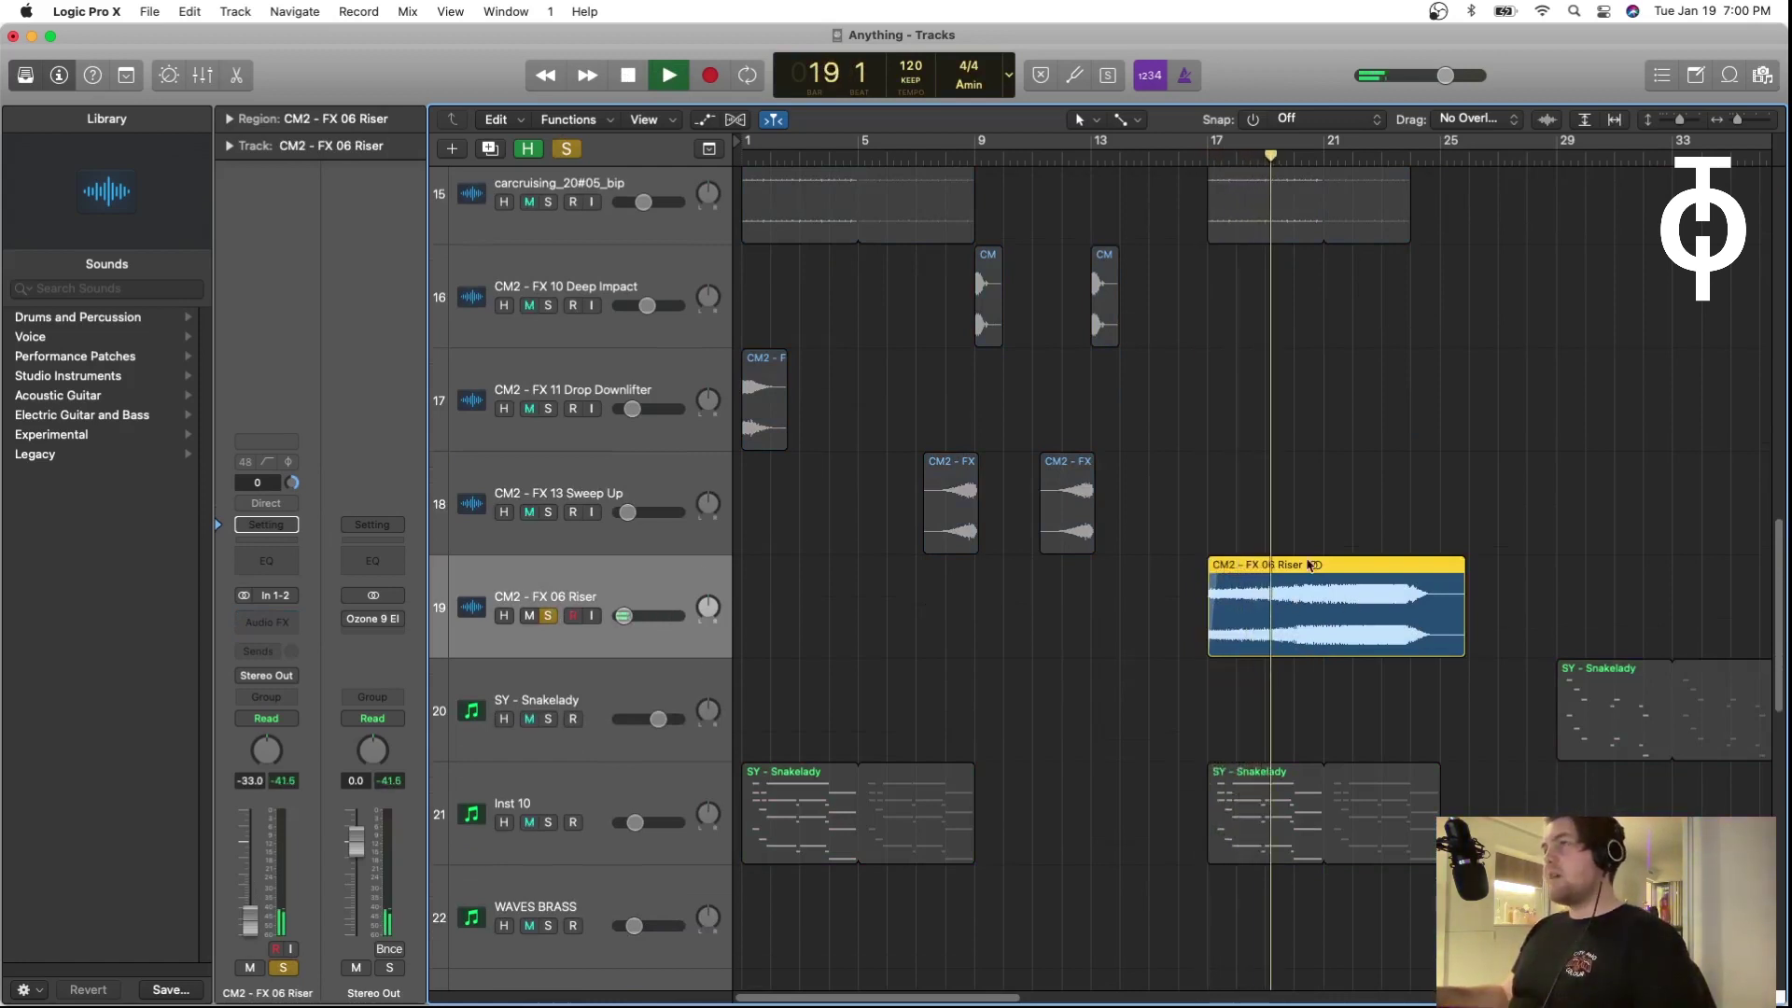
pyautogui.press('space')
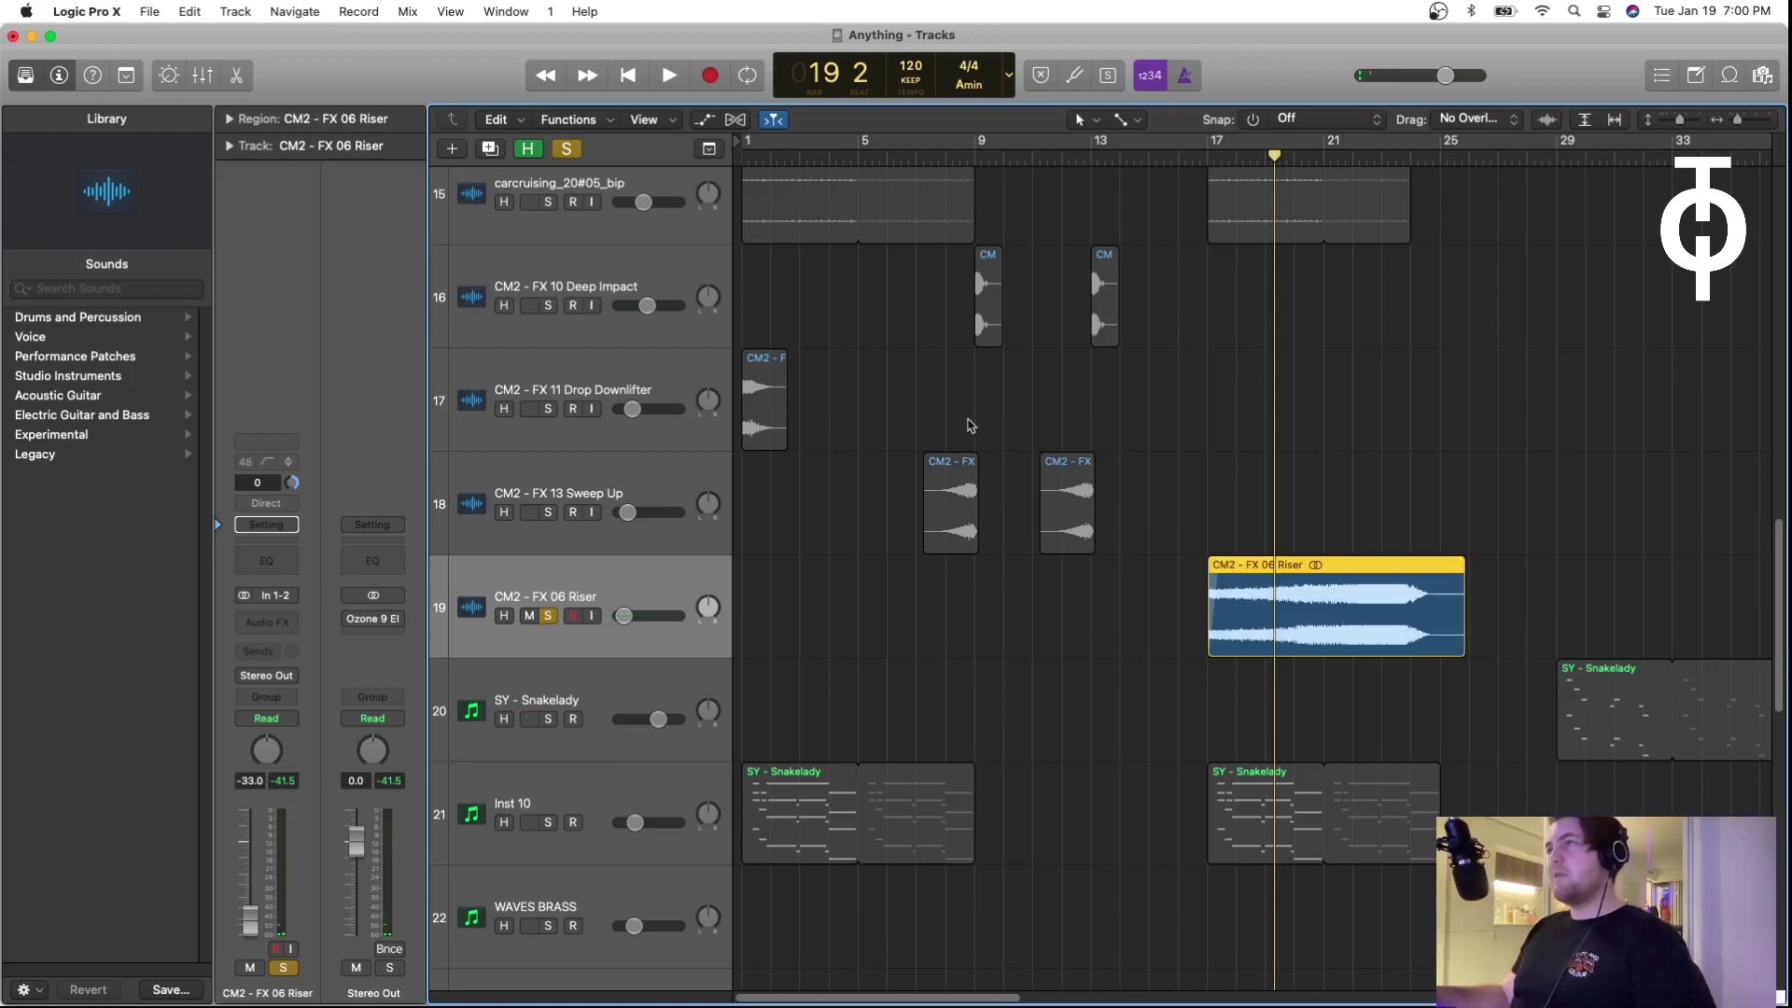
pyautogui.click(227, 120)
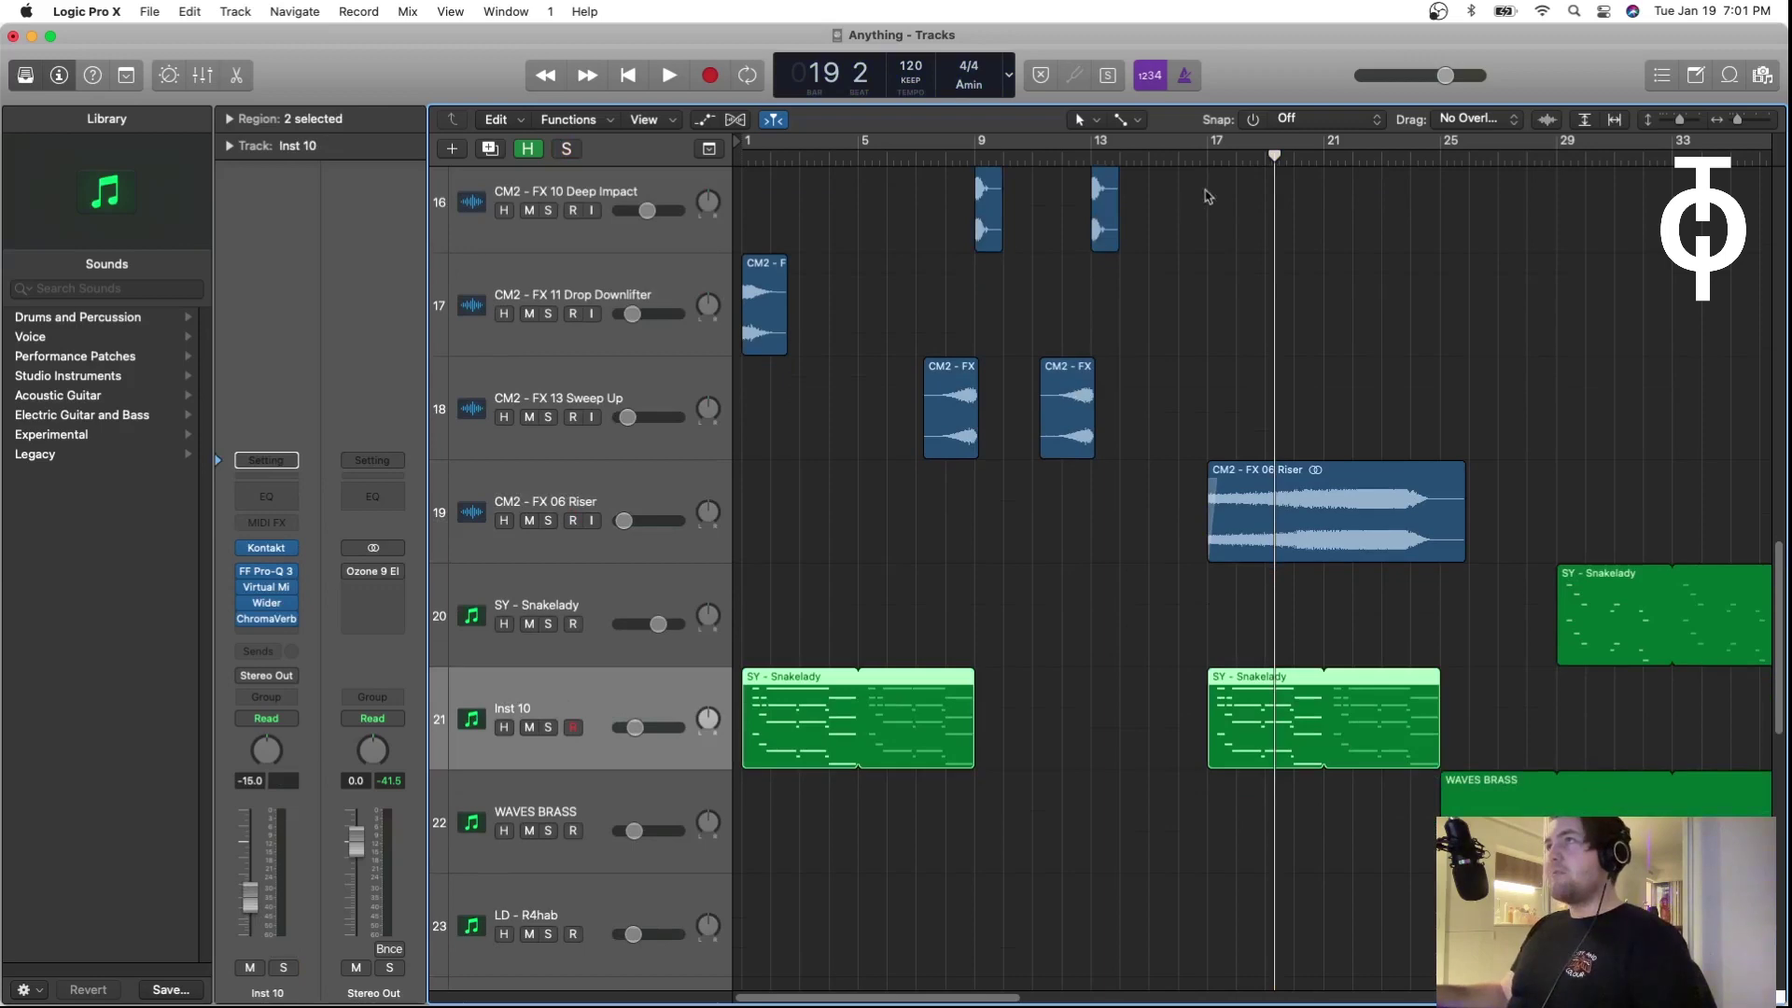
# Step: Move the playhead back to bar 17 and listen to the Inst 10 track on its own
pyautogui.press(',')
pyautogui.press(',')
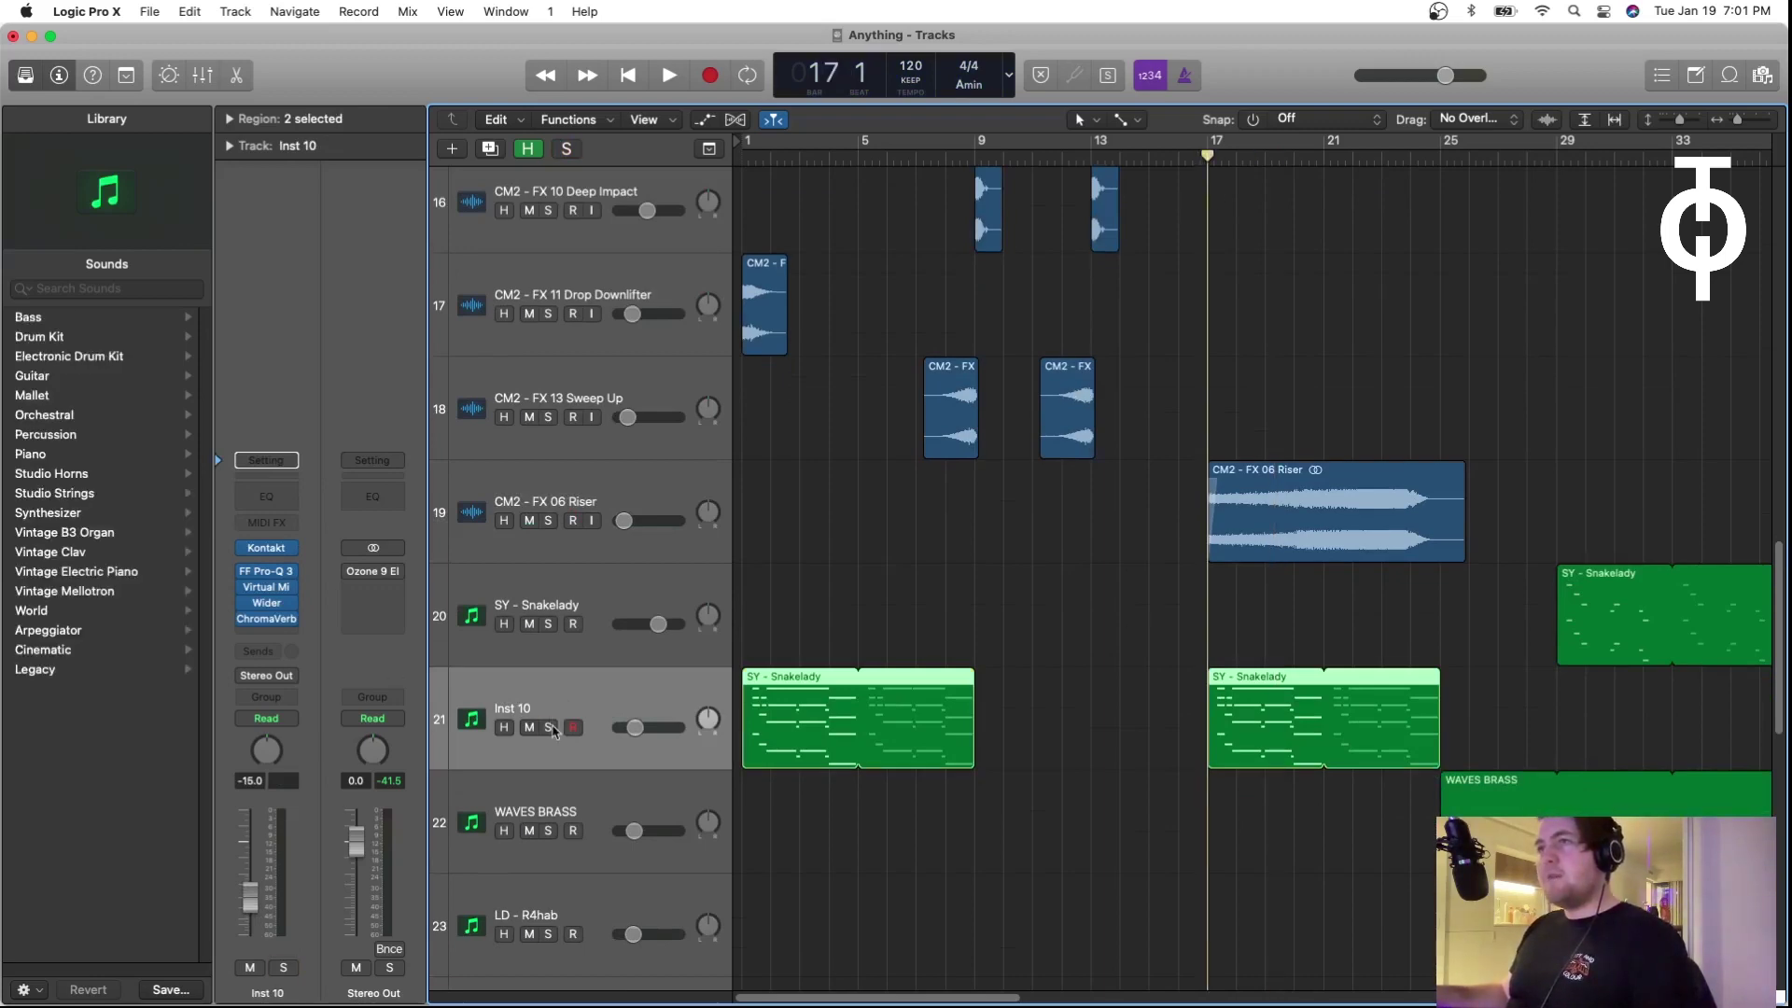
pyautogui.press('space')
pyautogui.press('space')
pyautogui.scroll(-1, 848, 695)
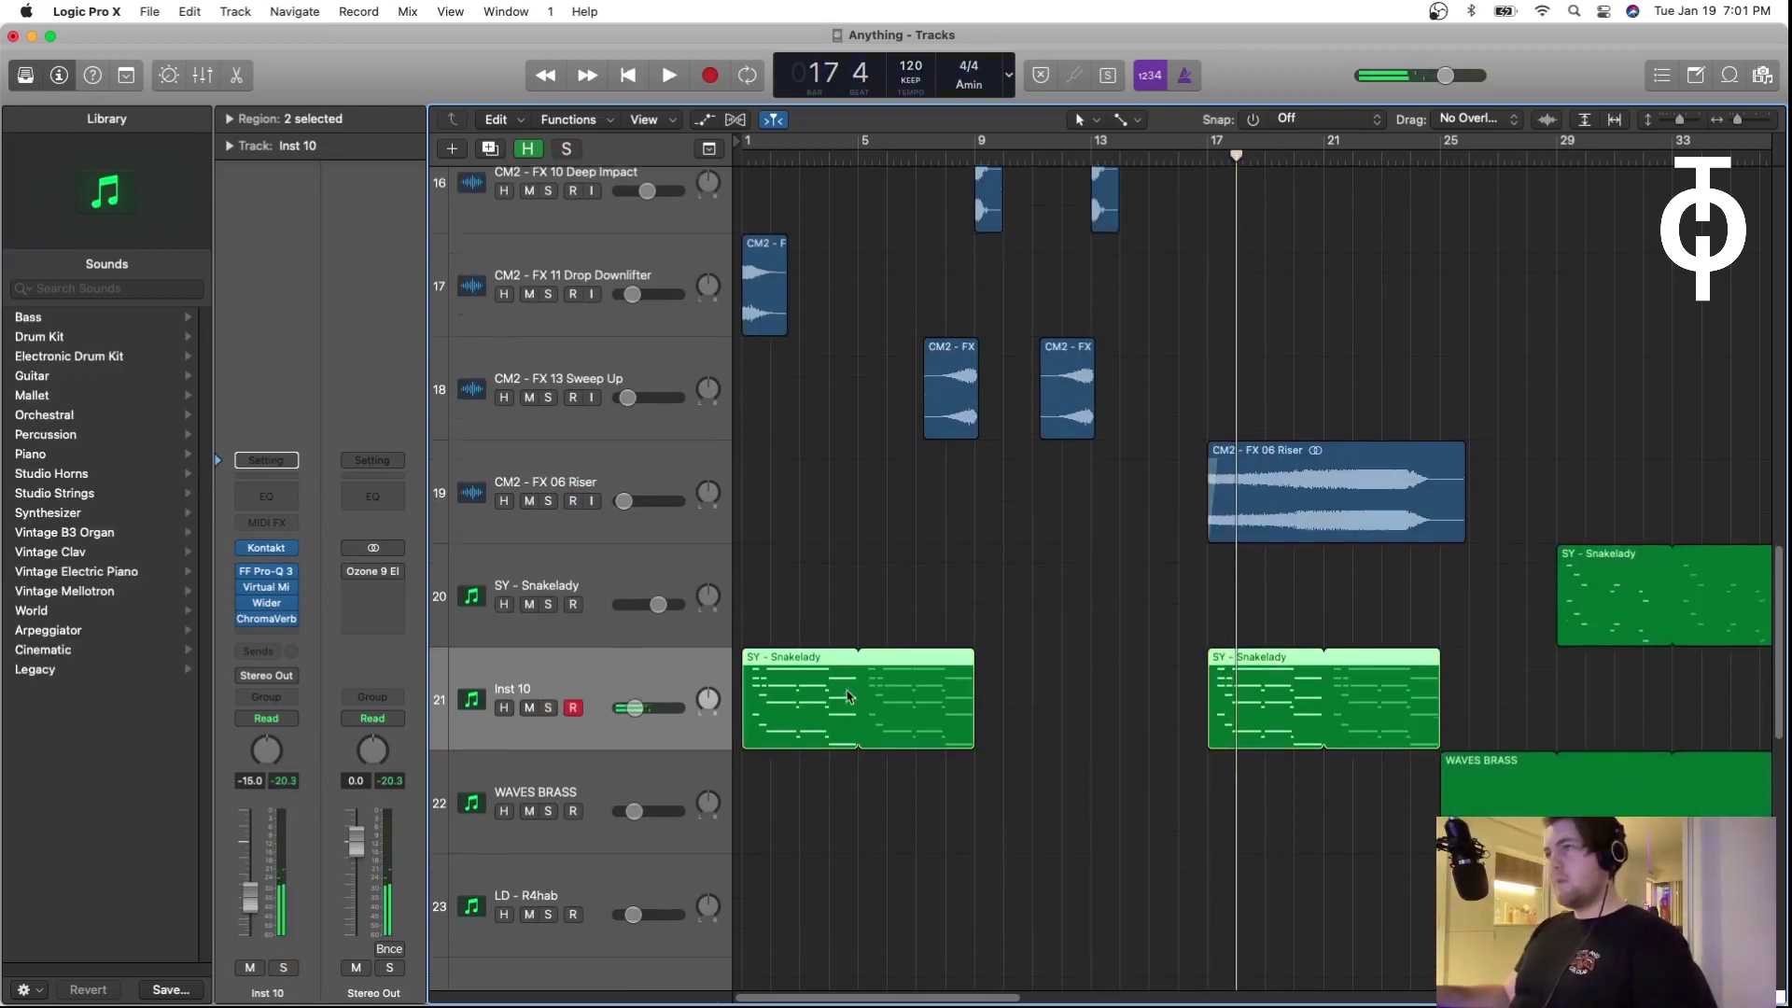
# Step: Listen to the snare build on track 11 soloed from bar 21, and briefly solo the single snare hit on track 10
pyautogui.scroll(10, 848, 696)
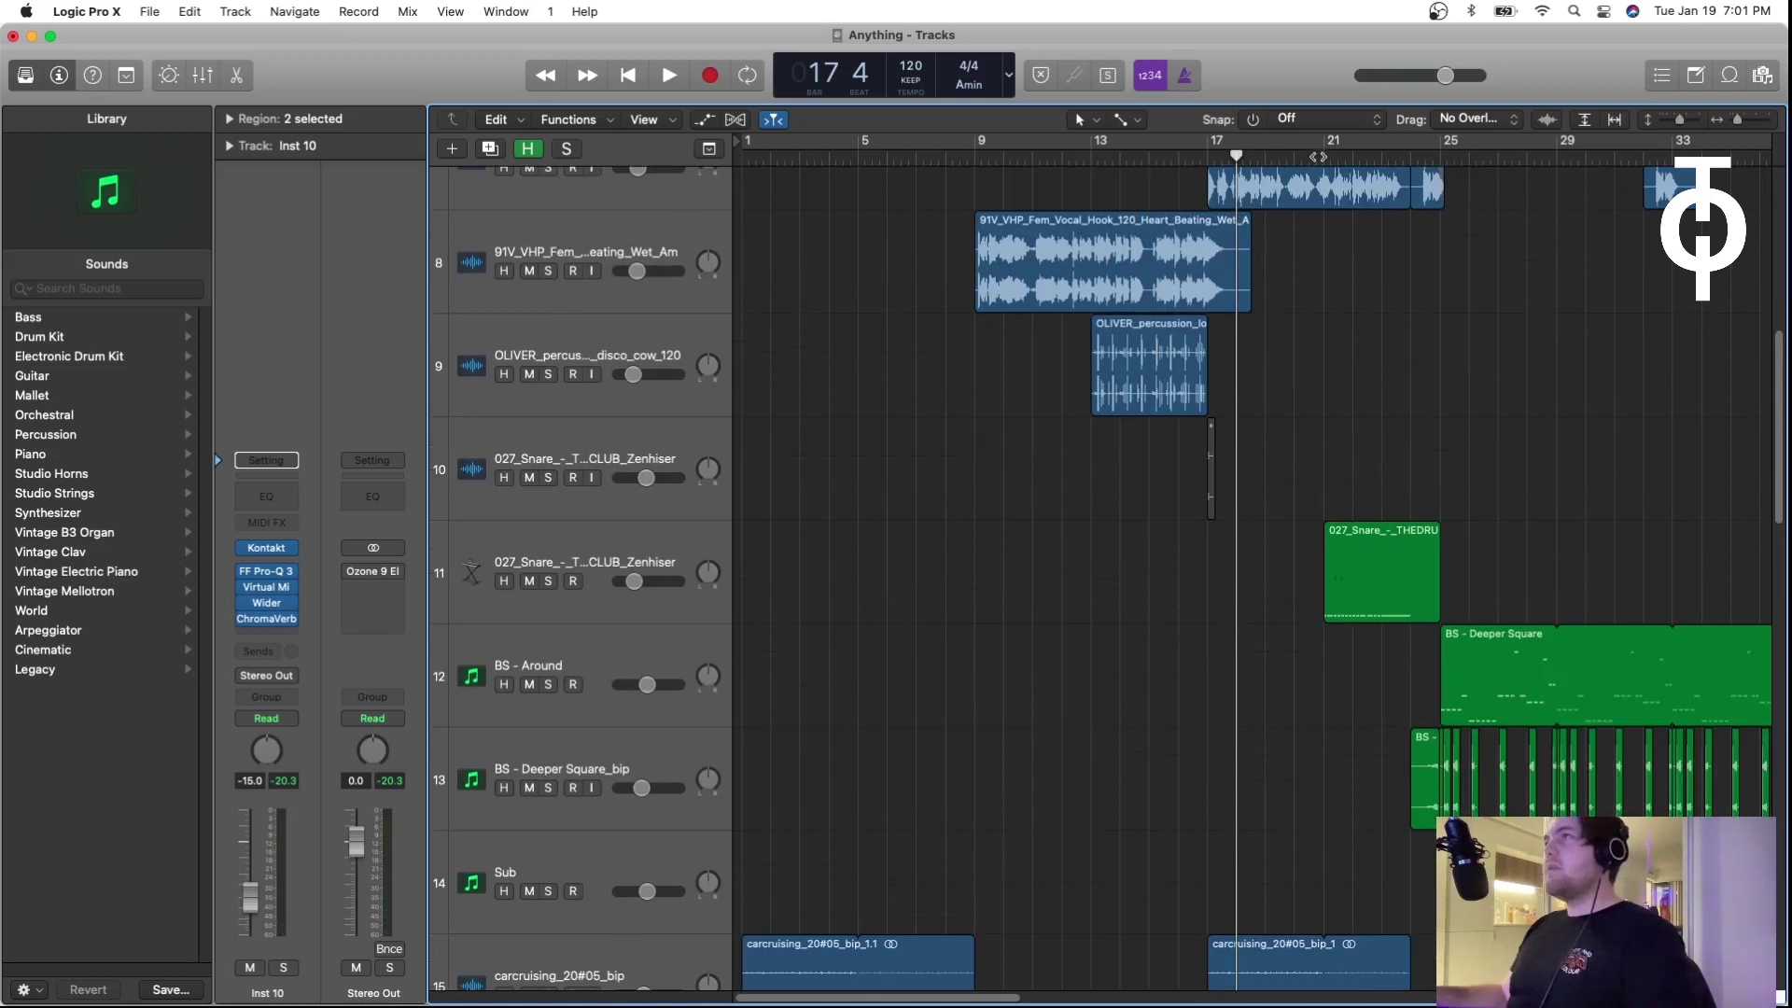
pyautogui.click(1320, 157)
pyautogui.click(571, 581)
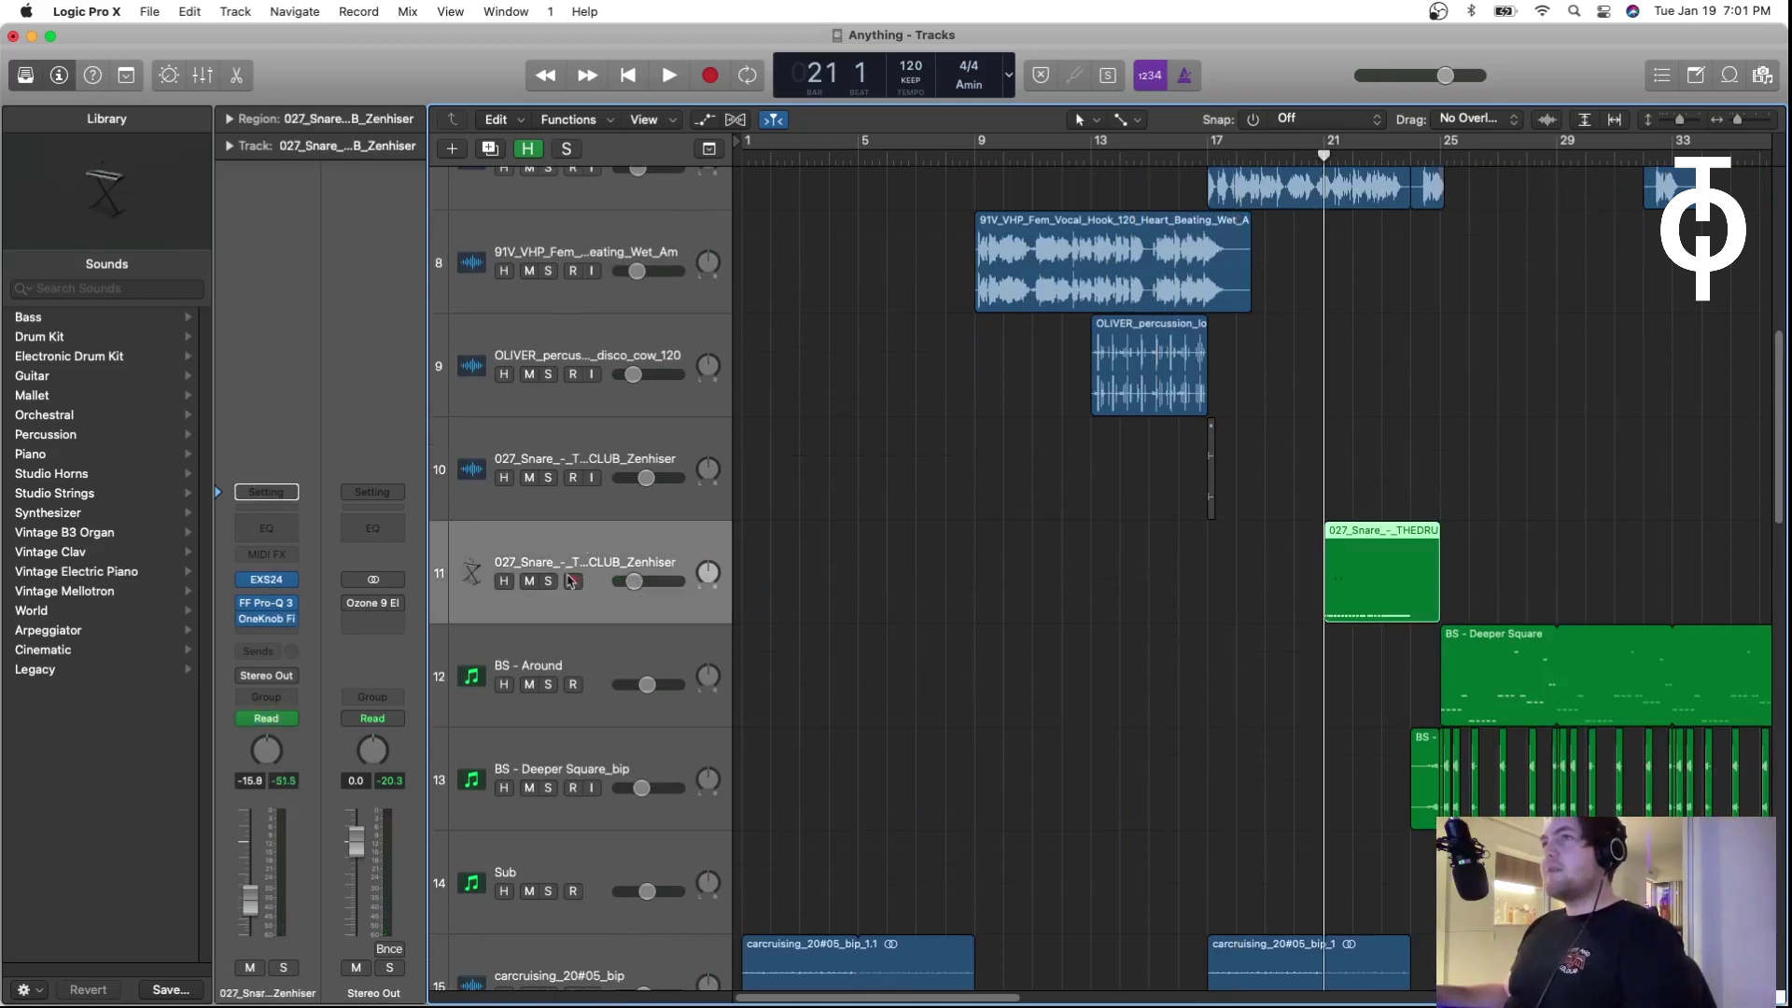
pyautogui.click(548, 580)
pyautogui.press('space')
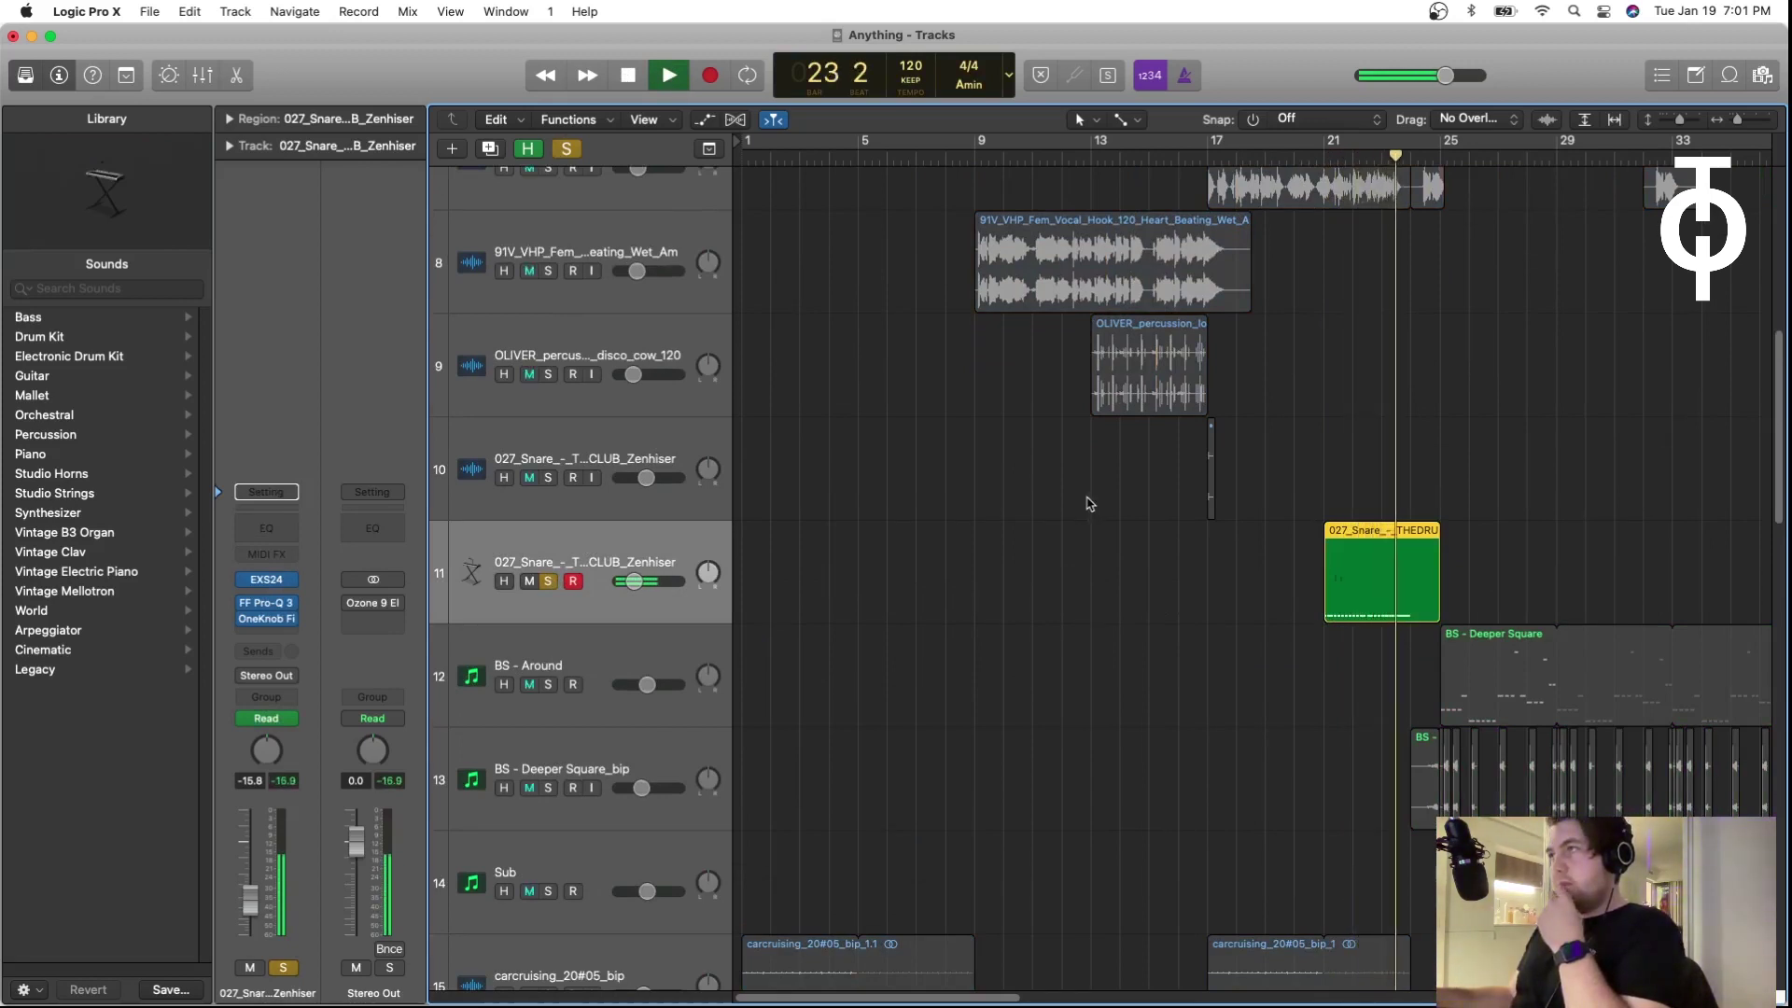
pyautogui.press('space')
pyautogui.click(547, 477)
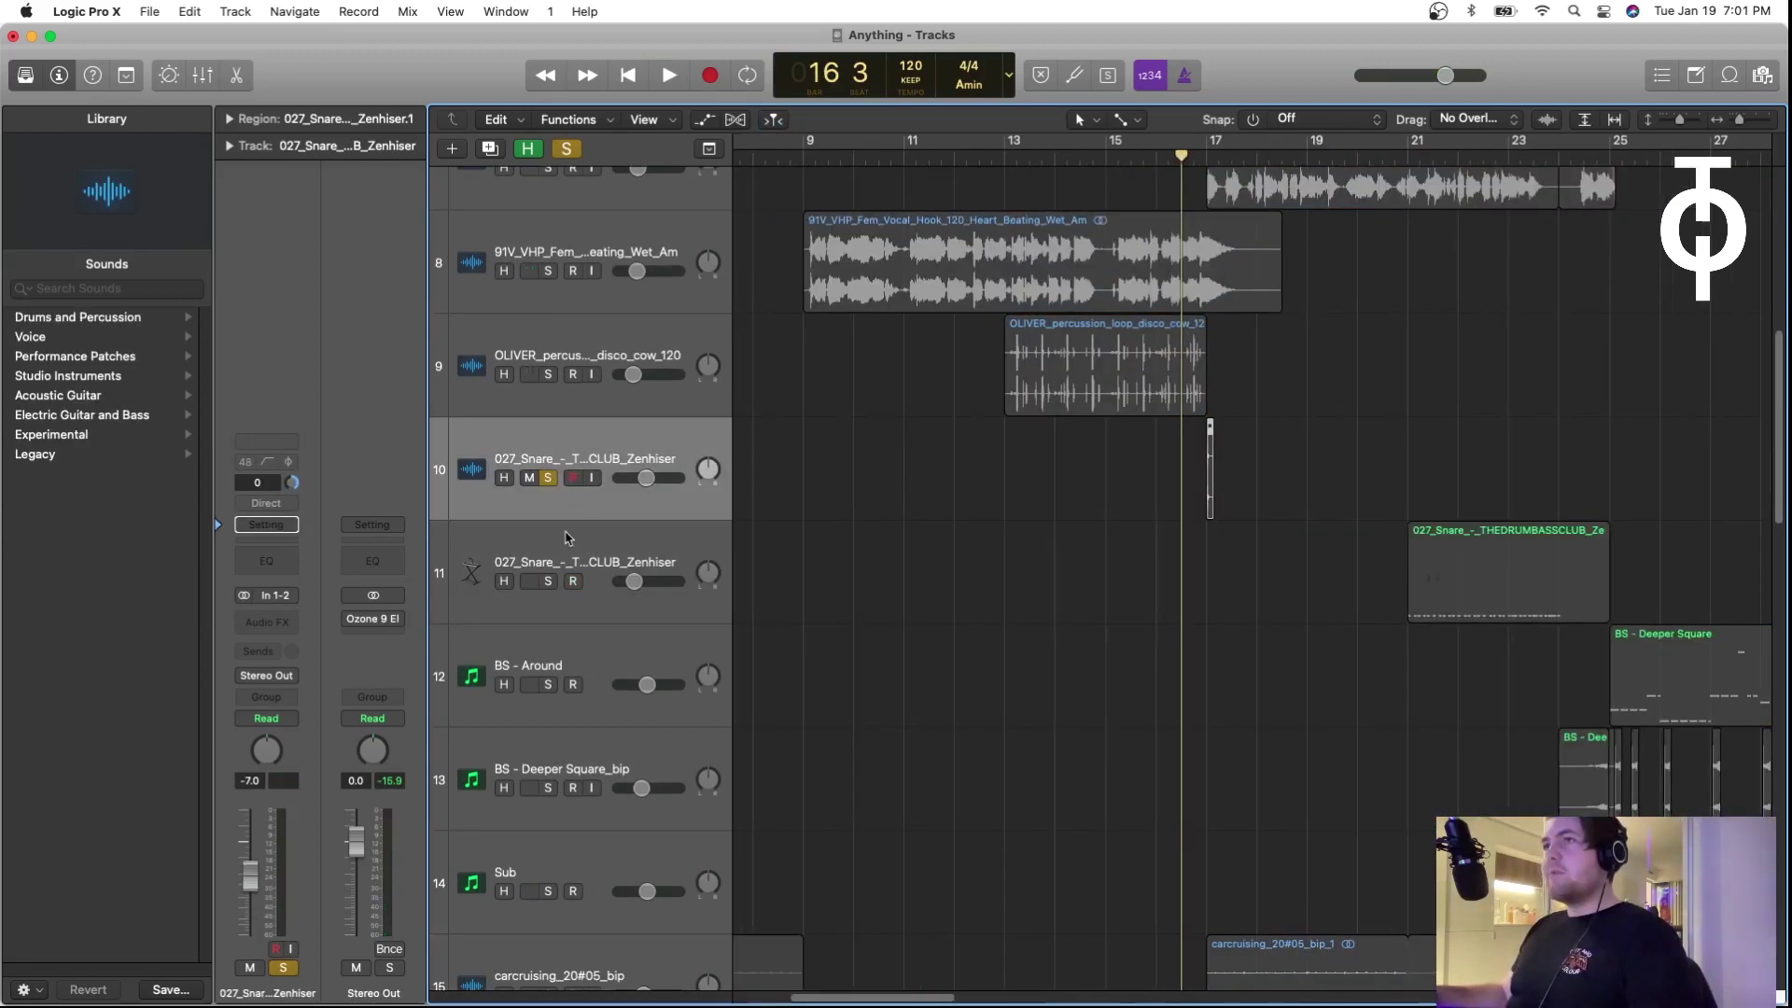
pyautogui.press('s')
# Step: Select snare track 11 at bar 21 and show its Filter automation along with the Piano Roll
pyautogui.click(572, 549)
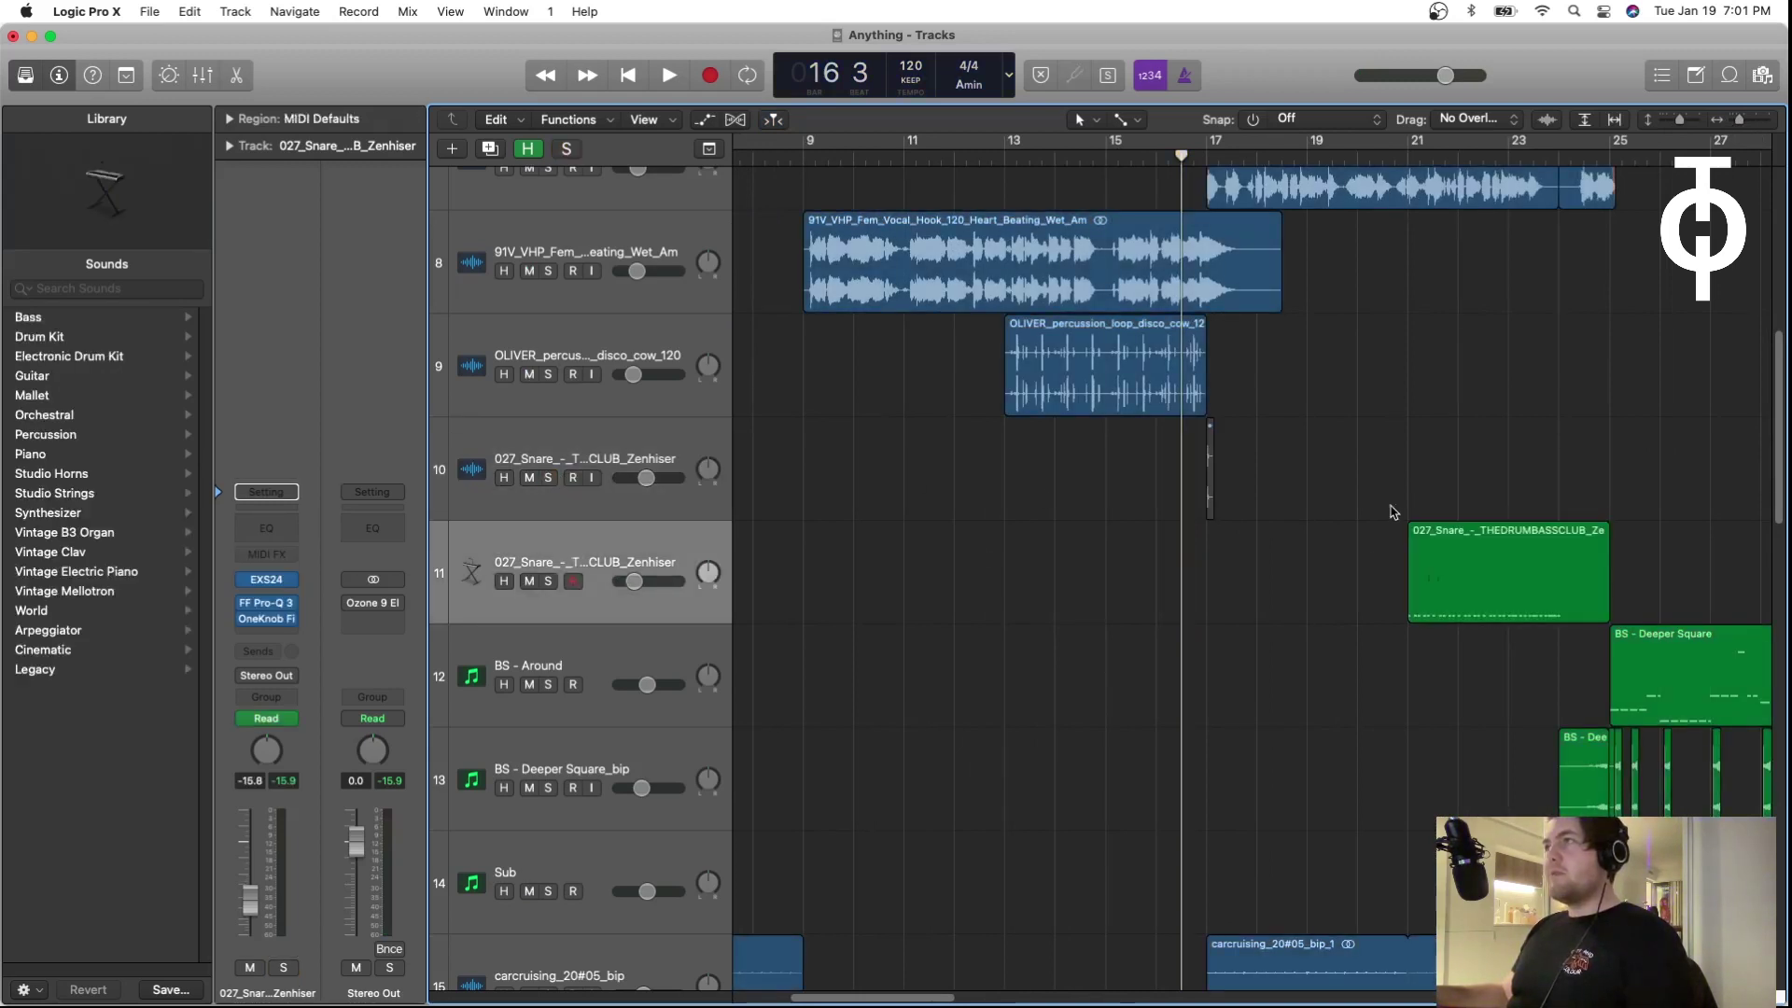
pyautogui.click(1408, 159)
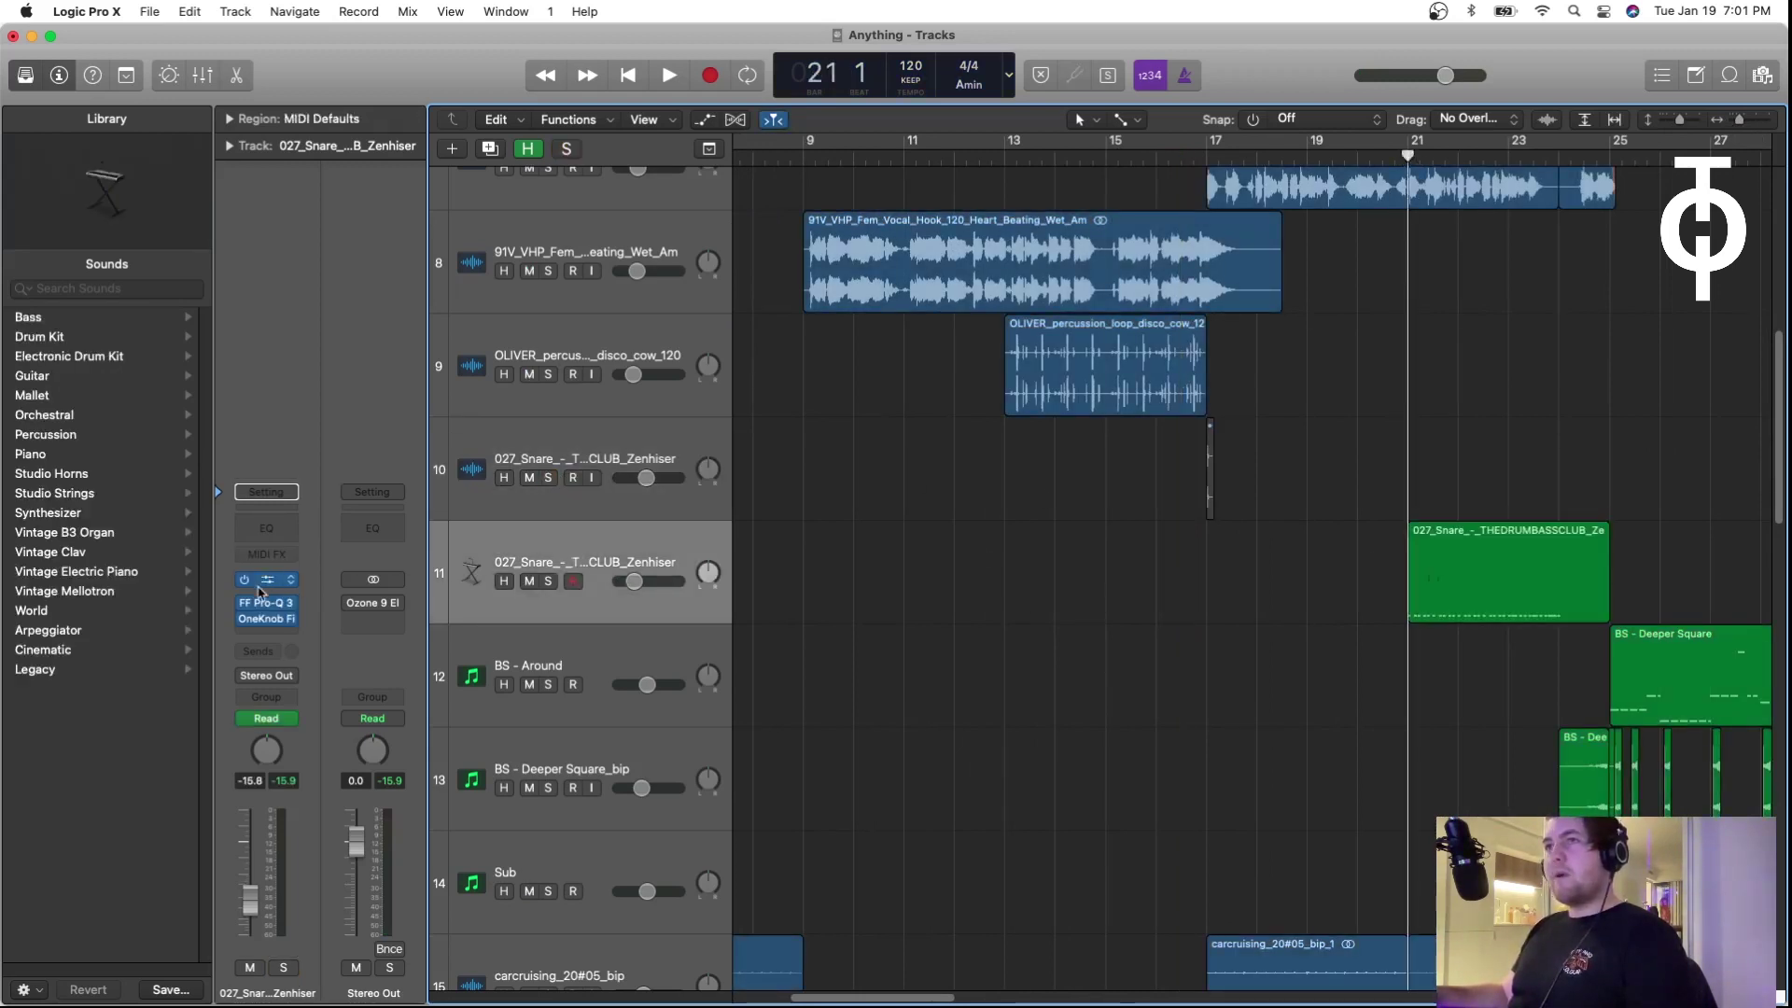
pyautogui.press('p')
pyautogui.press('a')
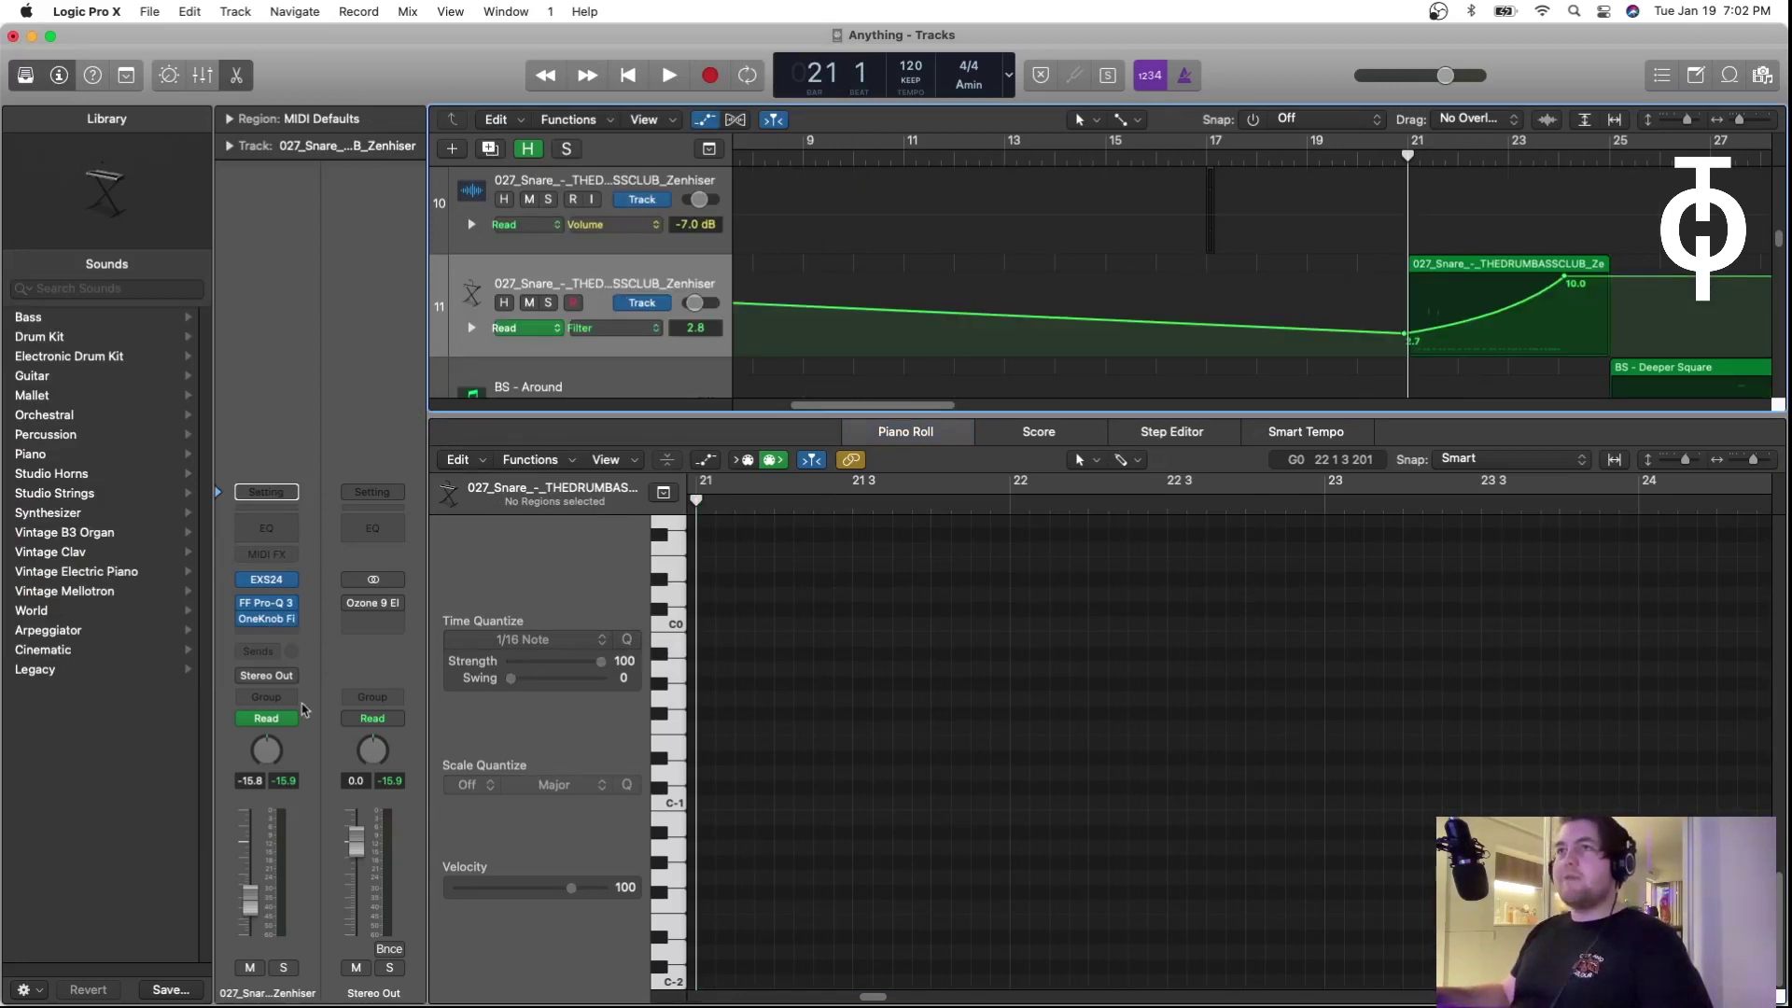
# Step: Watch the OneKnob Filter on snare track 11 follow its automation while the track plays soloed from bar 21
pyautogui.click(268, 620)
pyautogui.click(548, 303)
pyautogui.press('space')
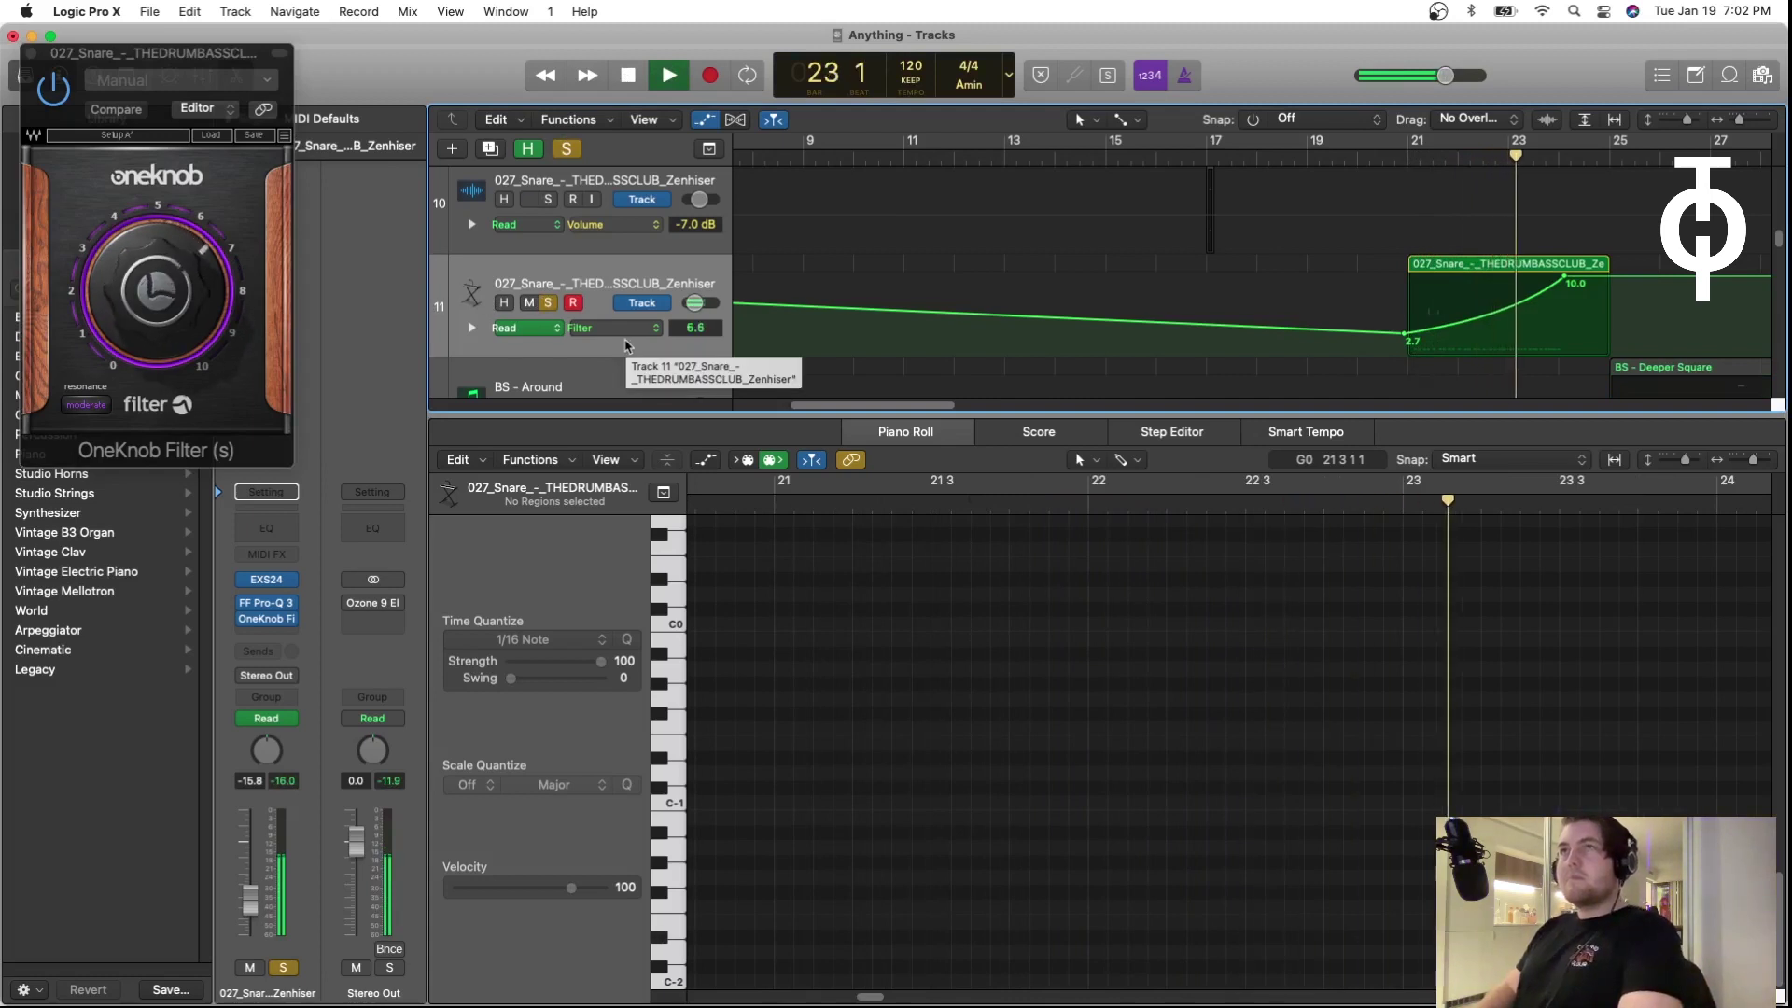
pyautogui.press('space')
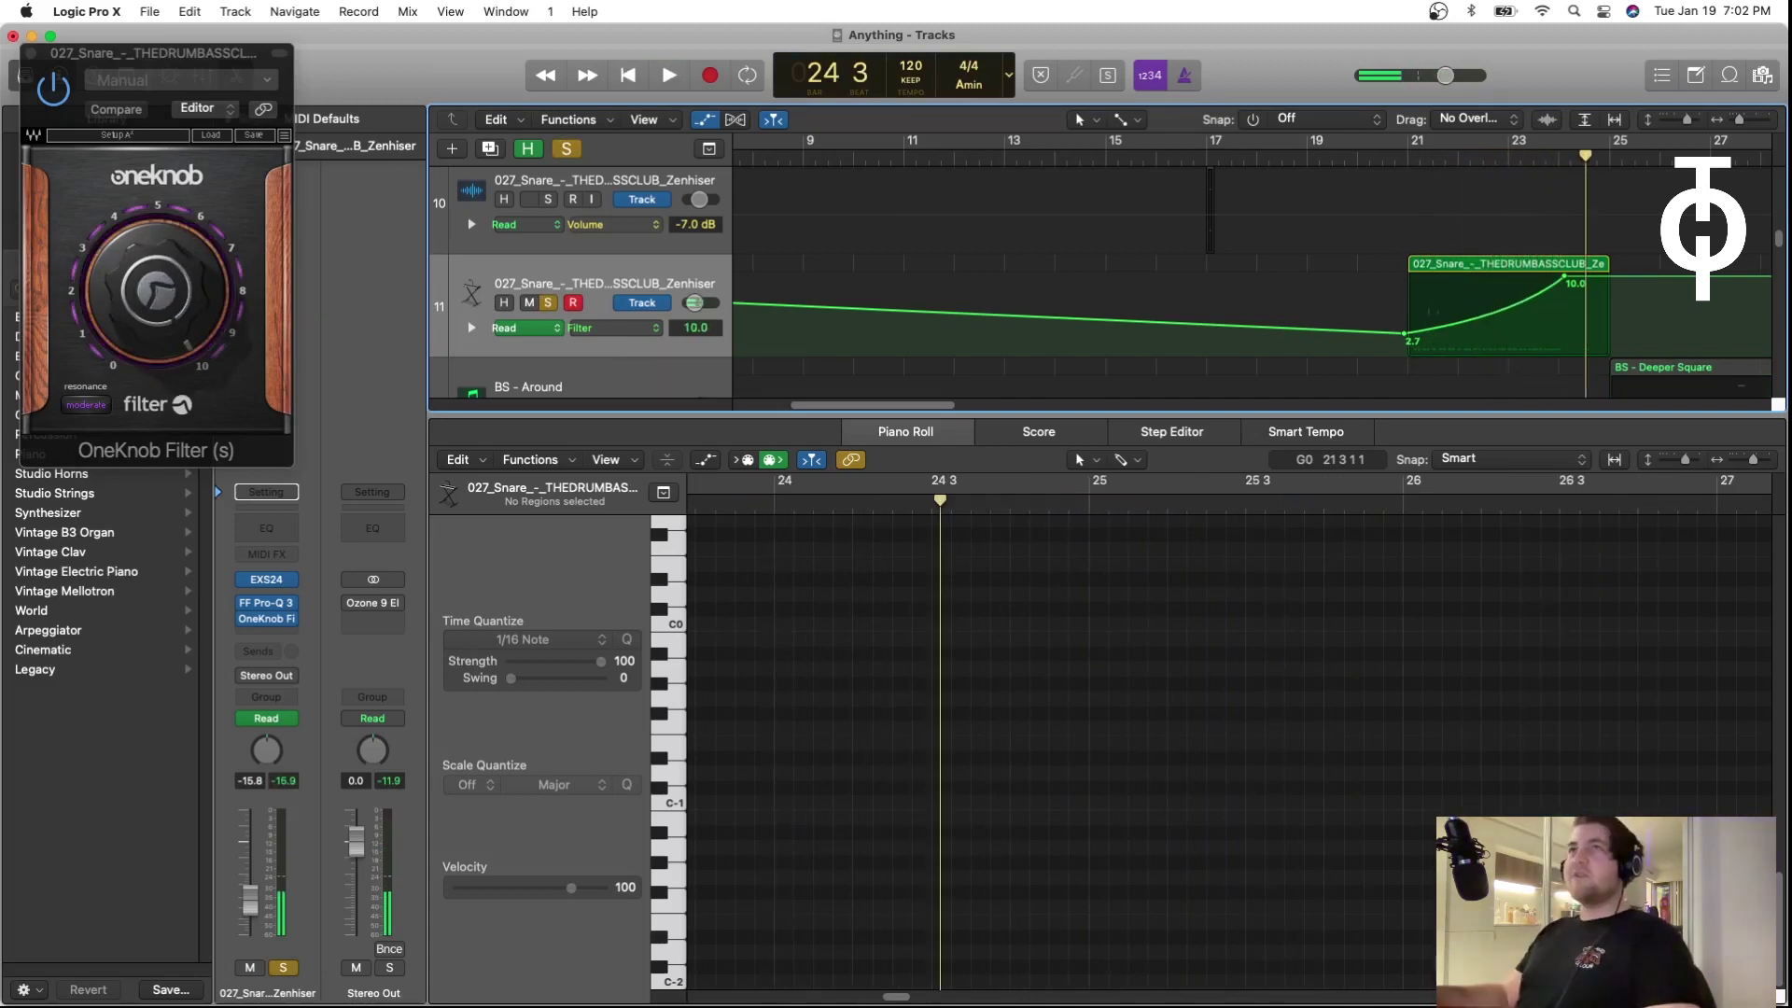
pyautogui.click(29, 54)
pyautogui.click(550, 303)
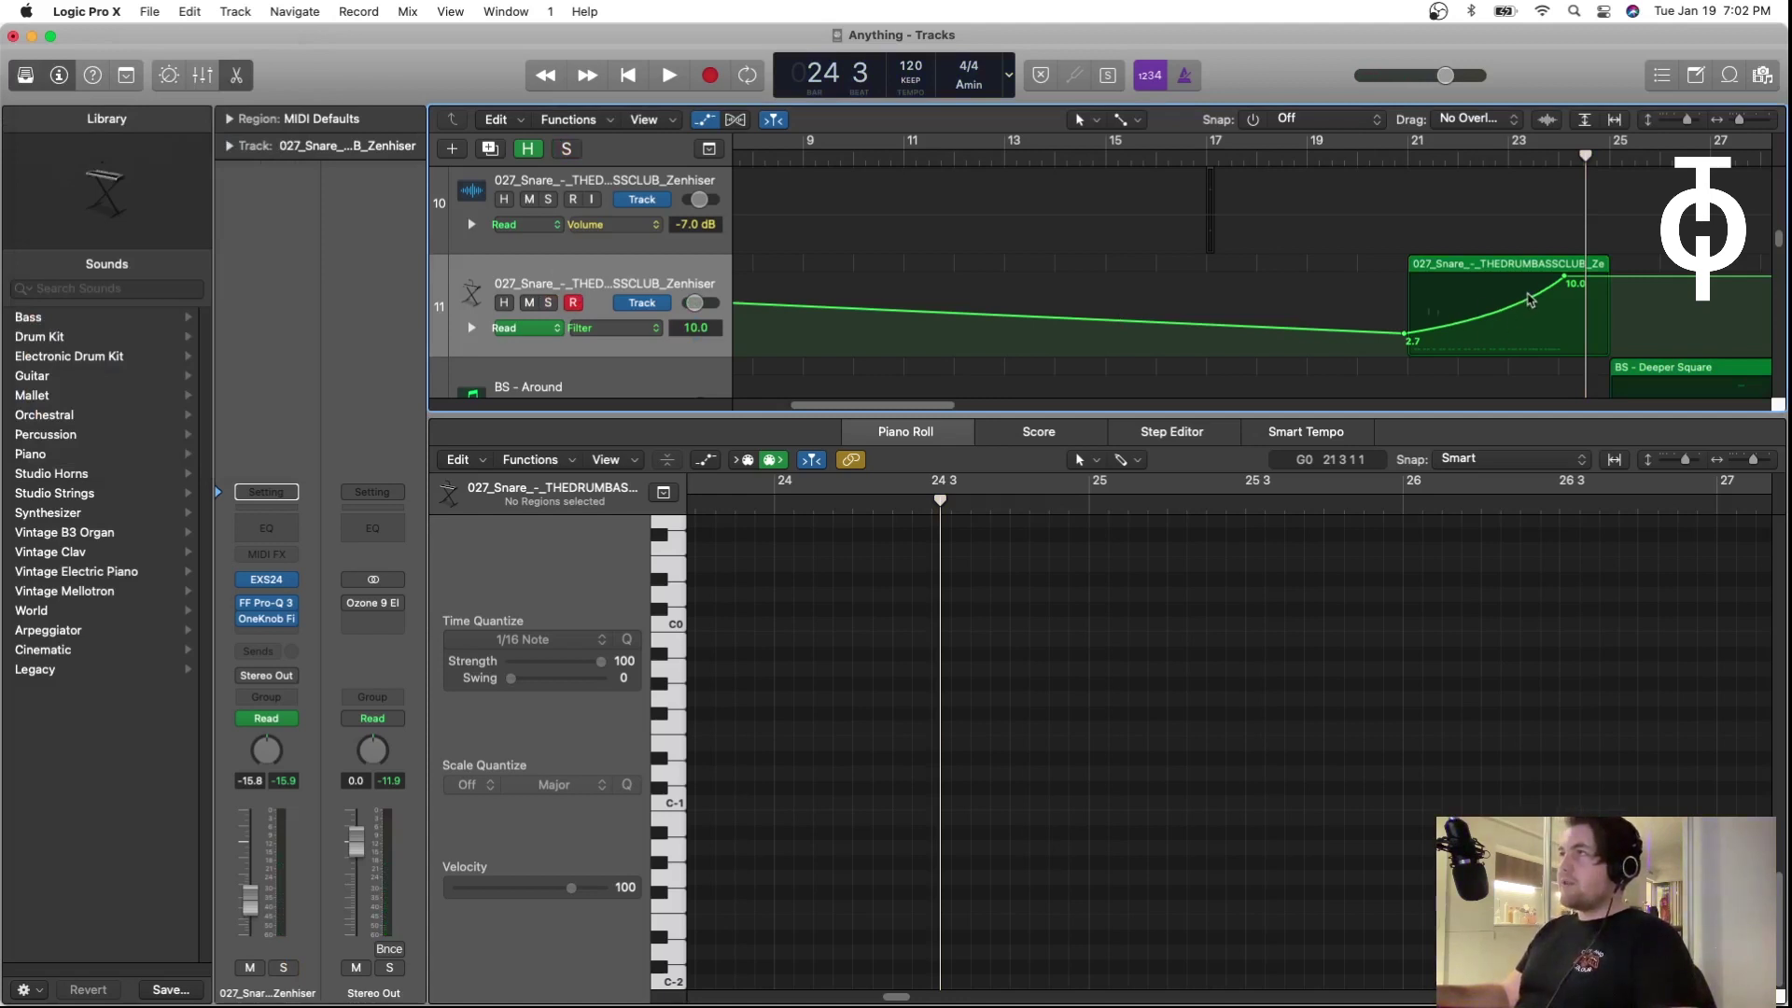
# Step: Set the secondary Tracks area tool to the Automation Curve Tool
pyautogui.click(1124, 122)
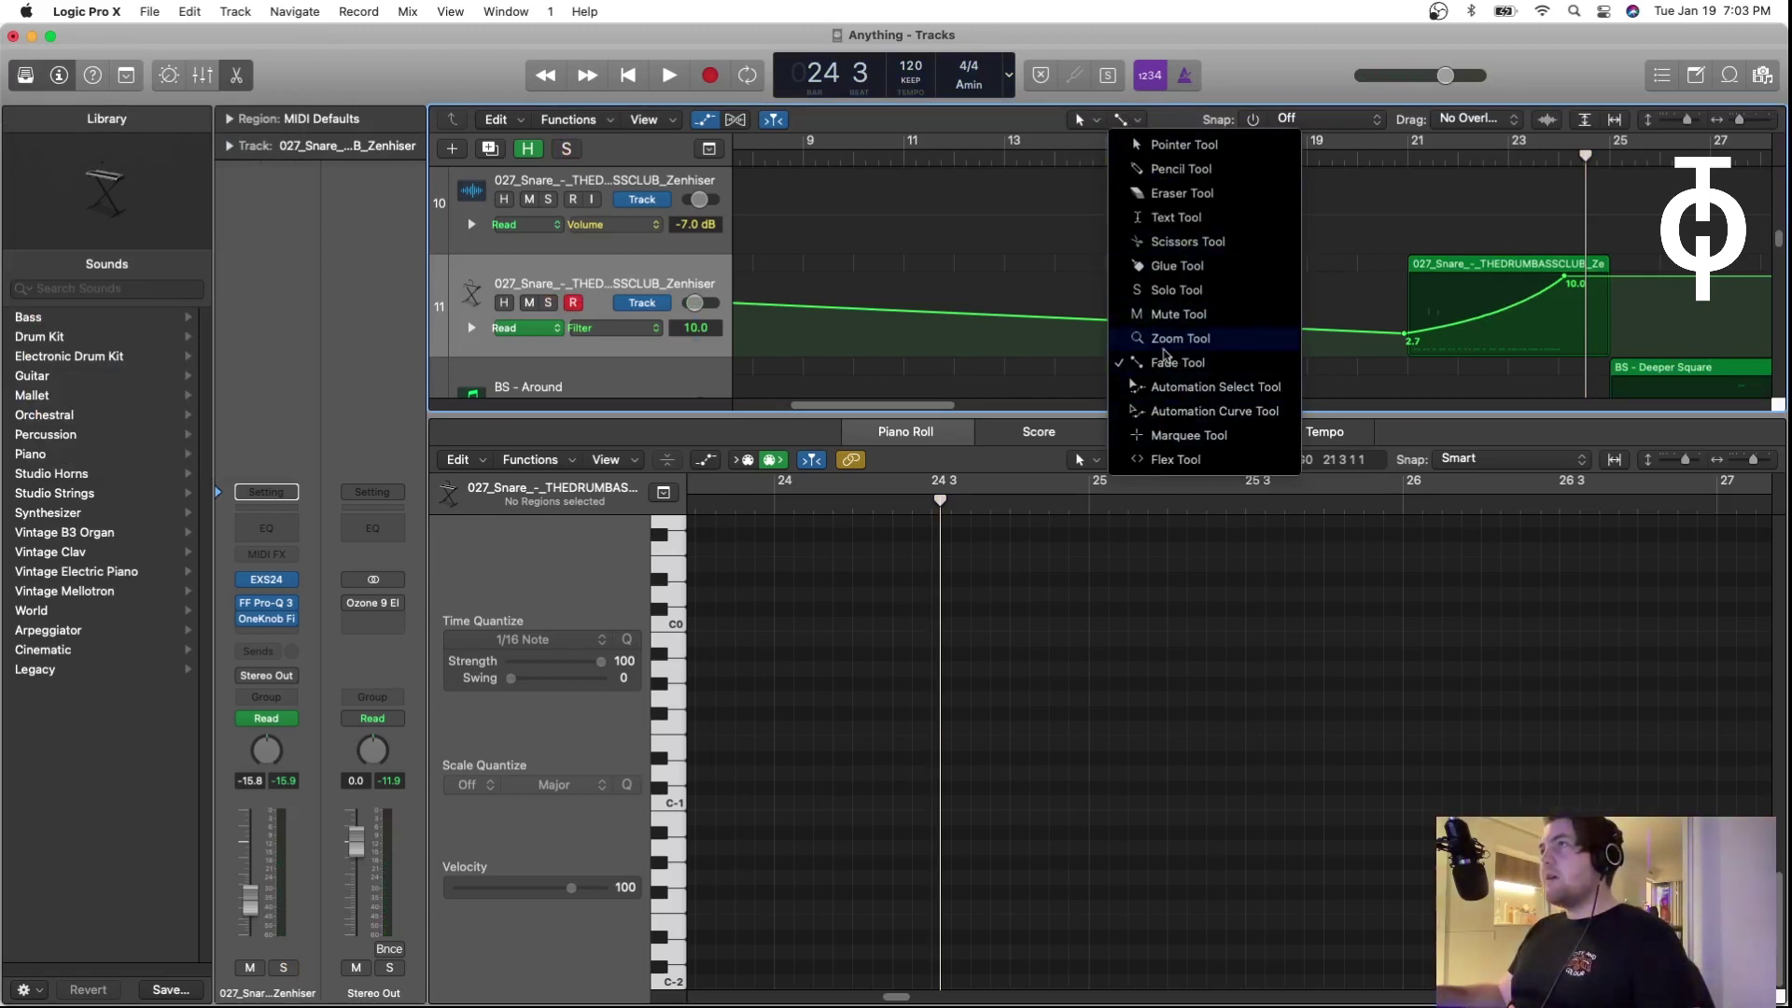
pyautogui.click(1230, 413)
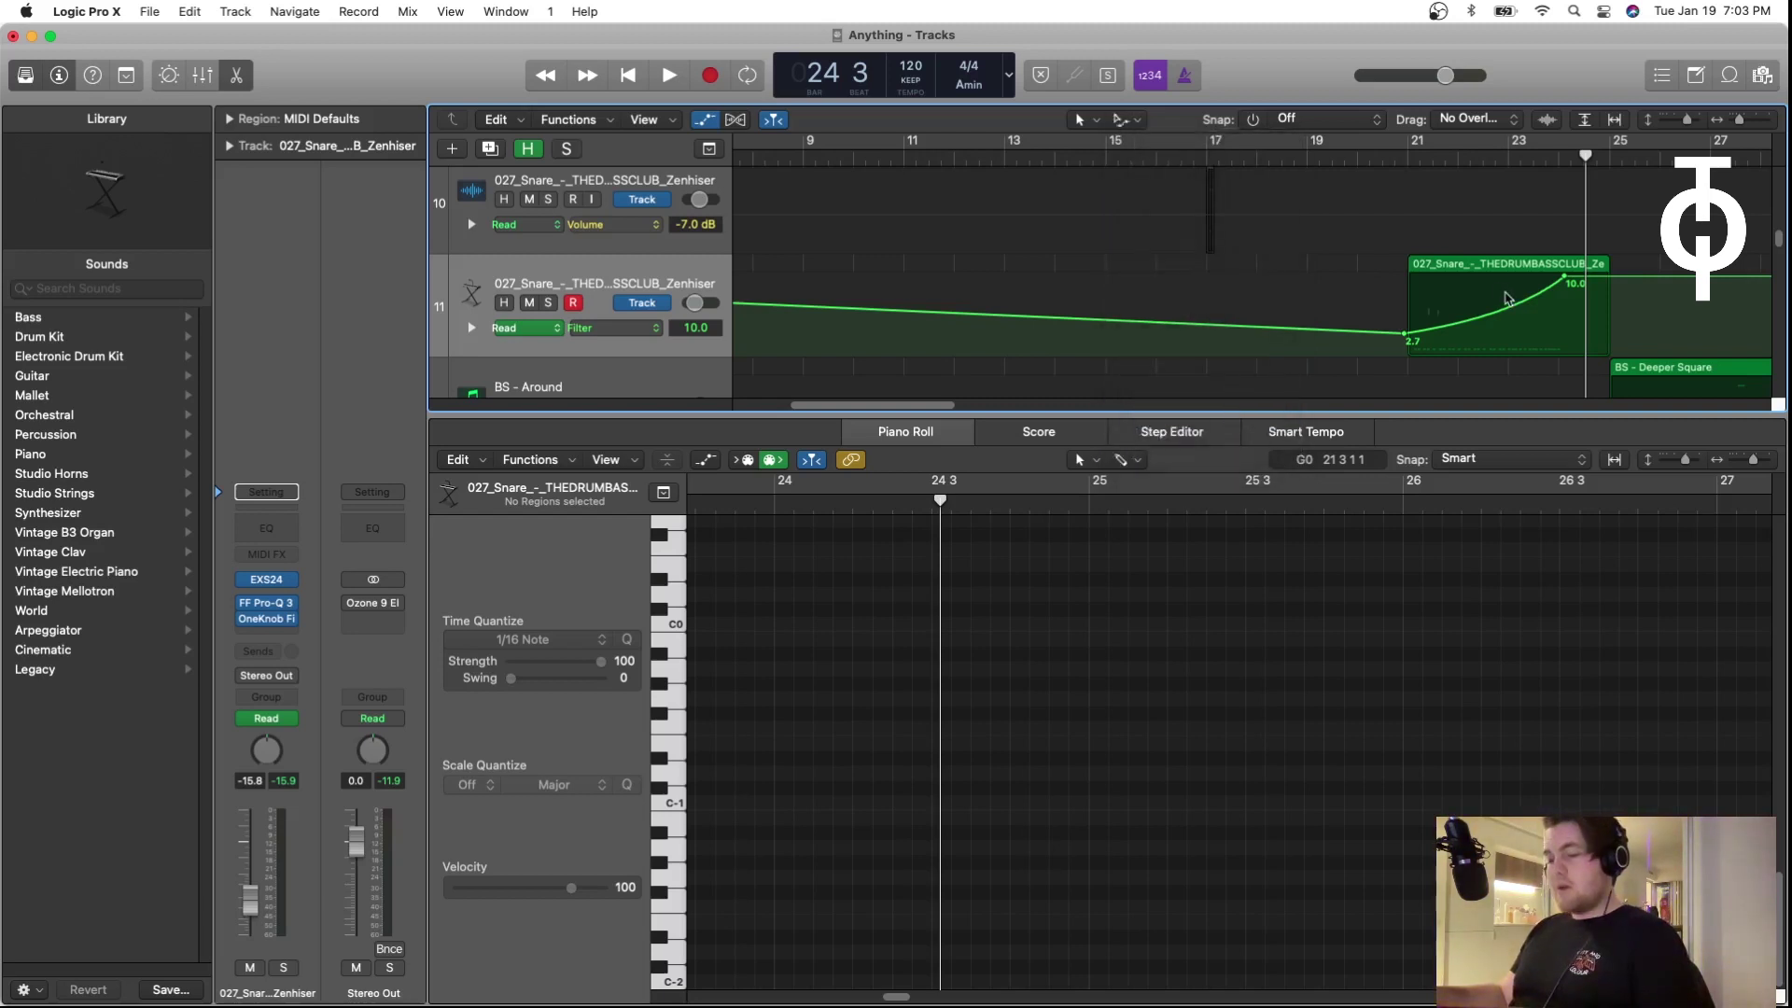
# Step: Bend the Filter automation ramp on snare track 11 between bars 21 and 24, and hide the automation and the Piano Roll
pyautogui.click(1517, 314)
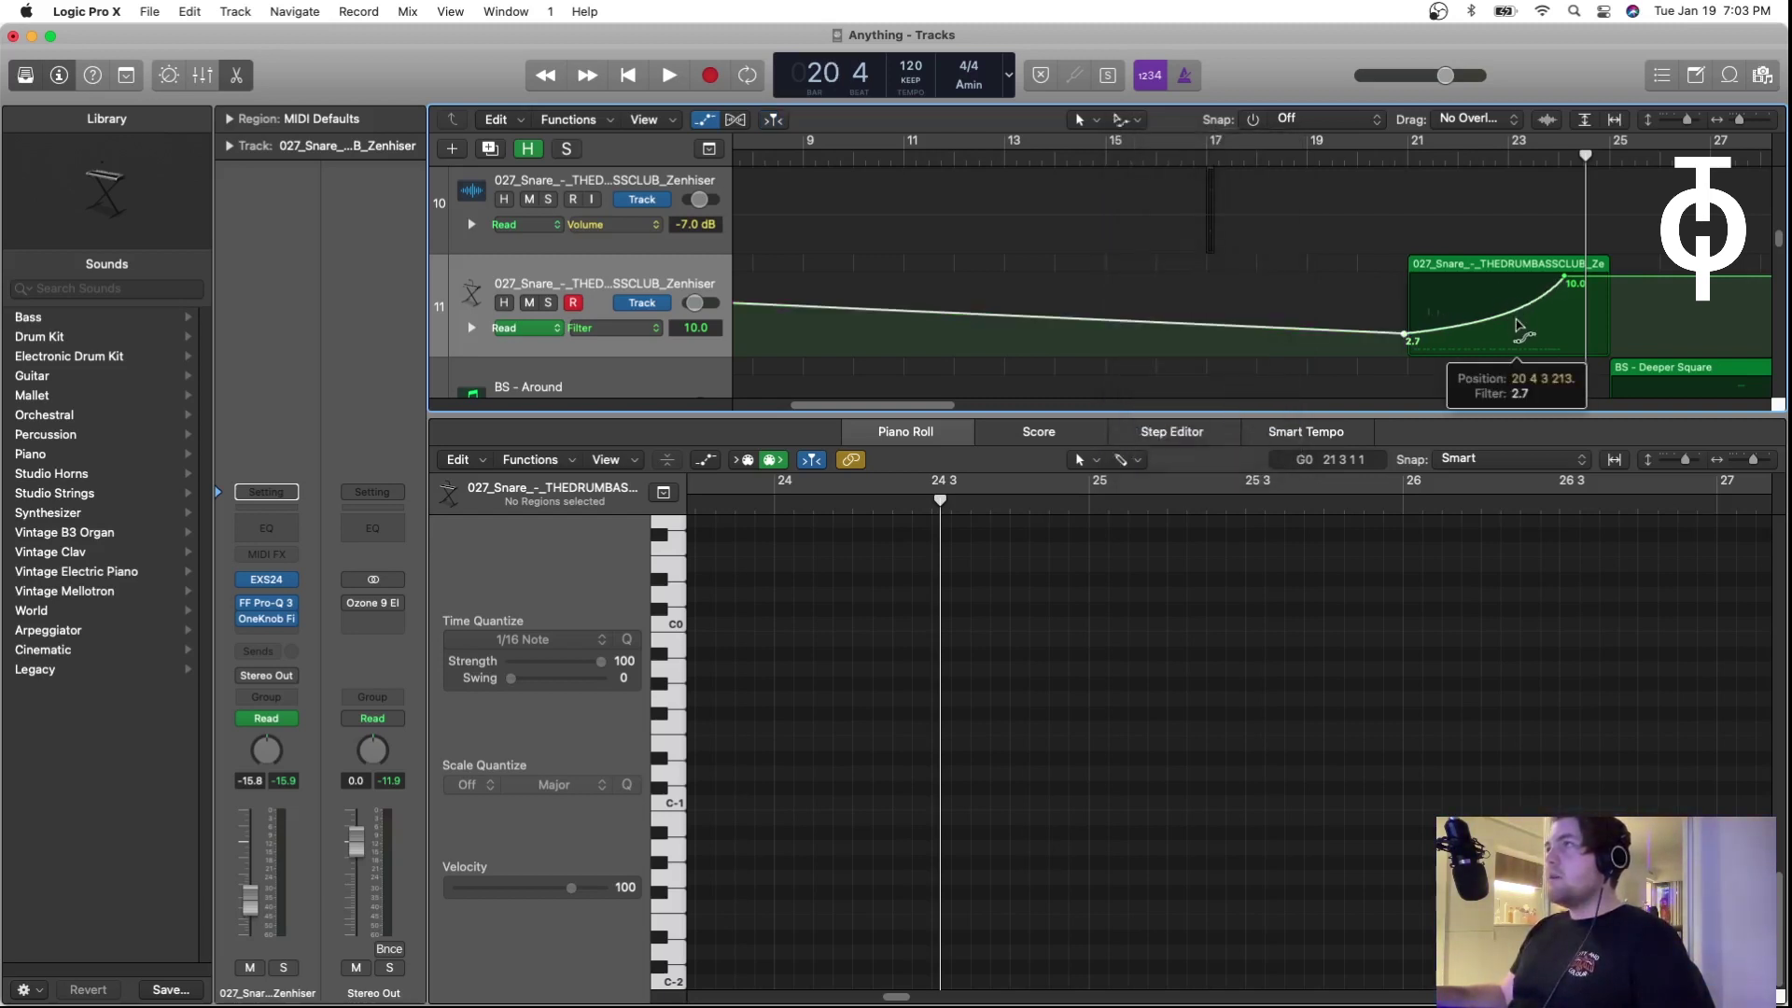
pyautogui.moveTo(1516, 322); pyautogui.dragTo(1523, 328)
pyautogui.press('a')
pyautogui.press('e')
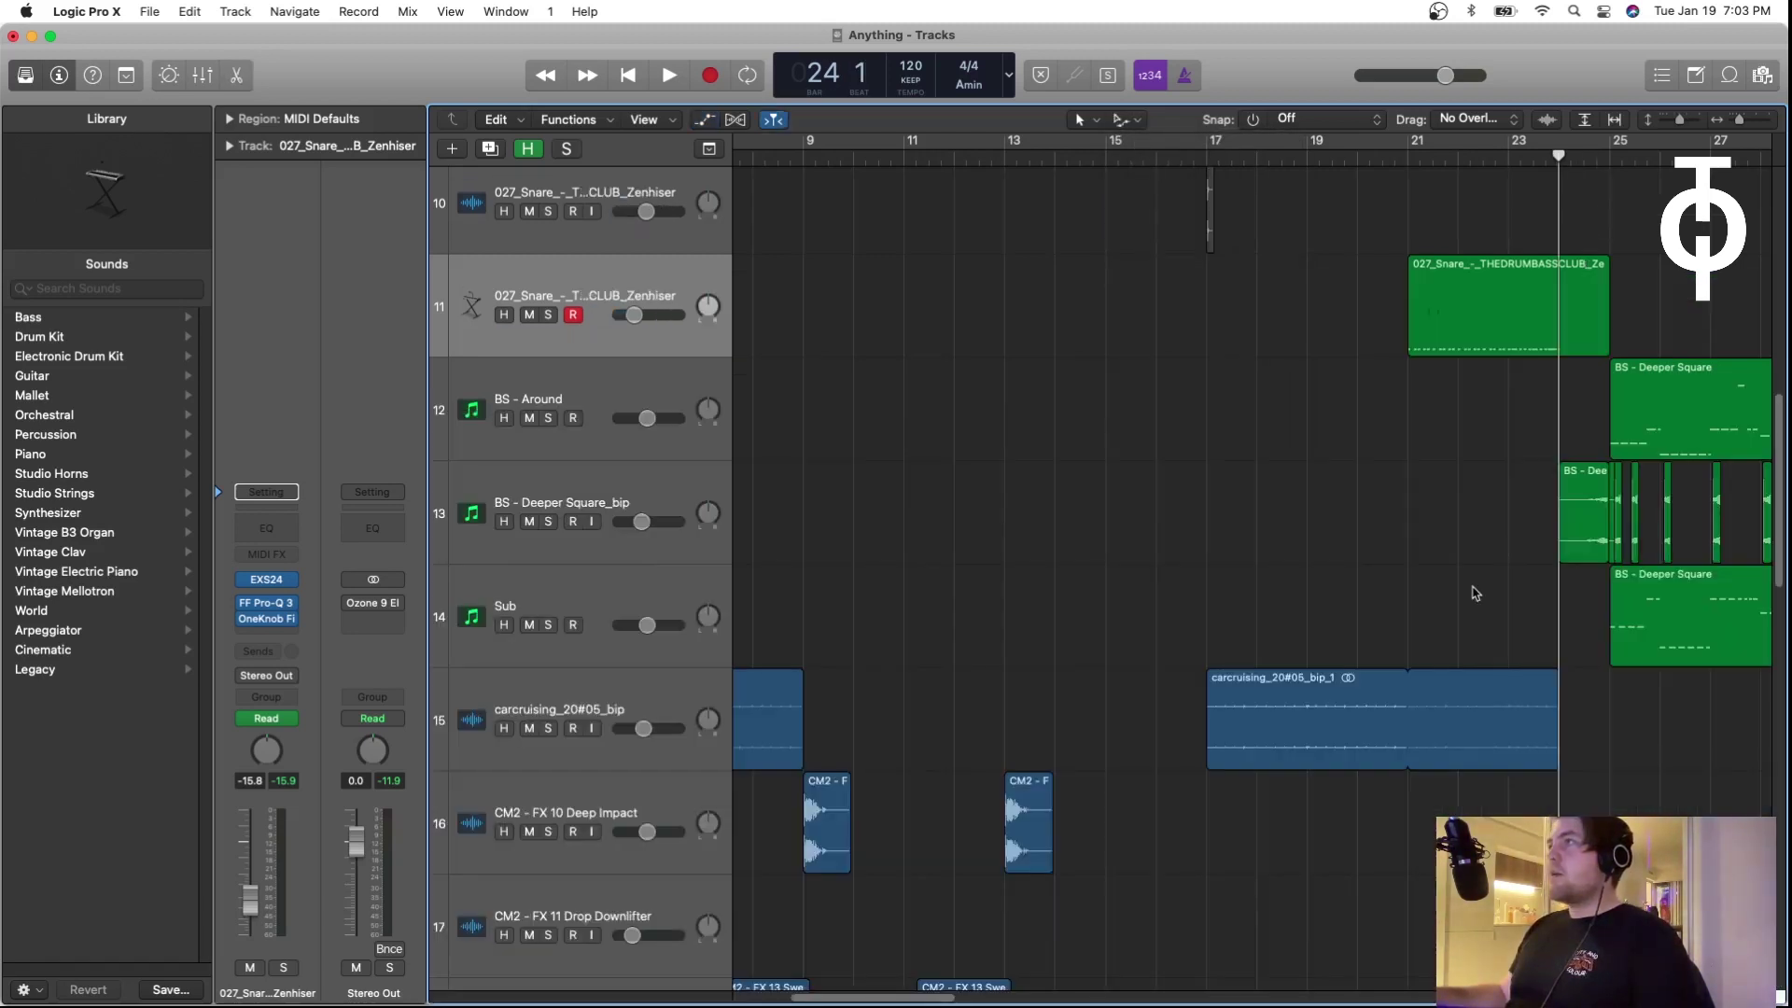
# Step: Select bass track 12, BS - Around, with the playhead at bar 25 and solo it
pyautogui.press('super+Left')
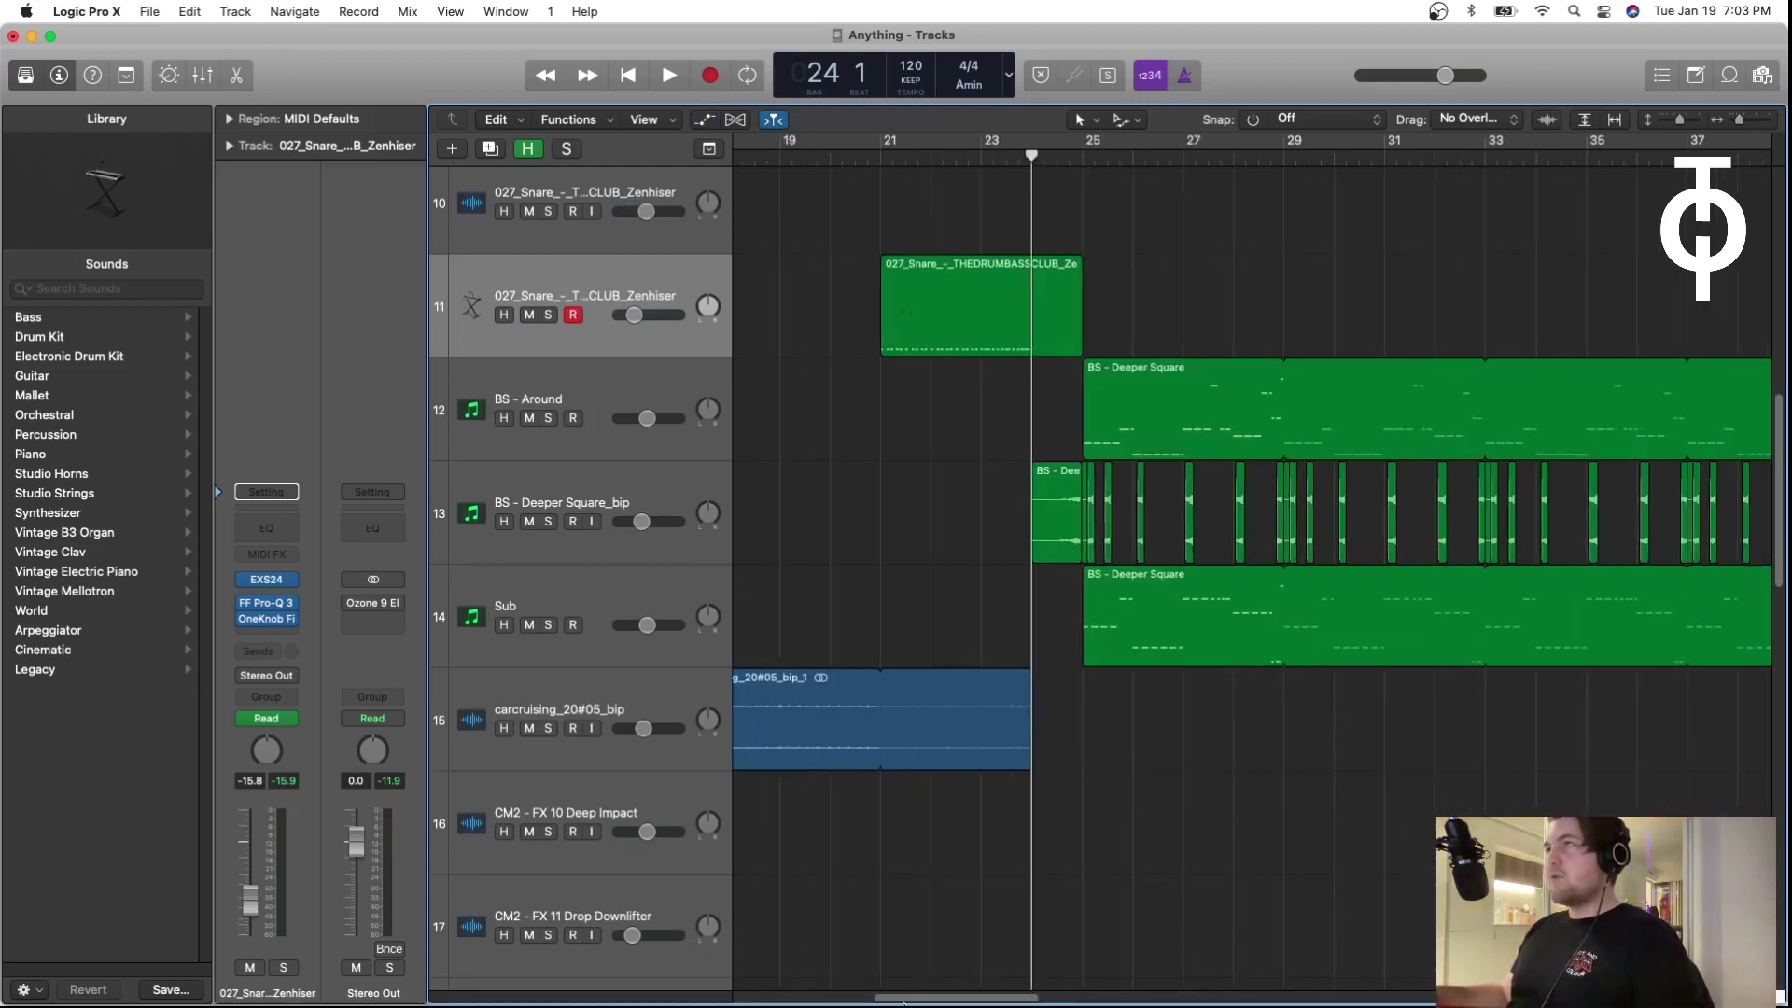
pyautogui.press('super+Up')
pyautogui.click(616, 385)
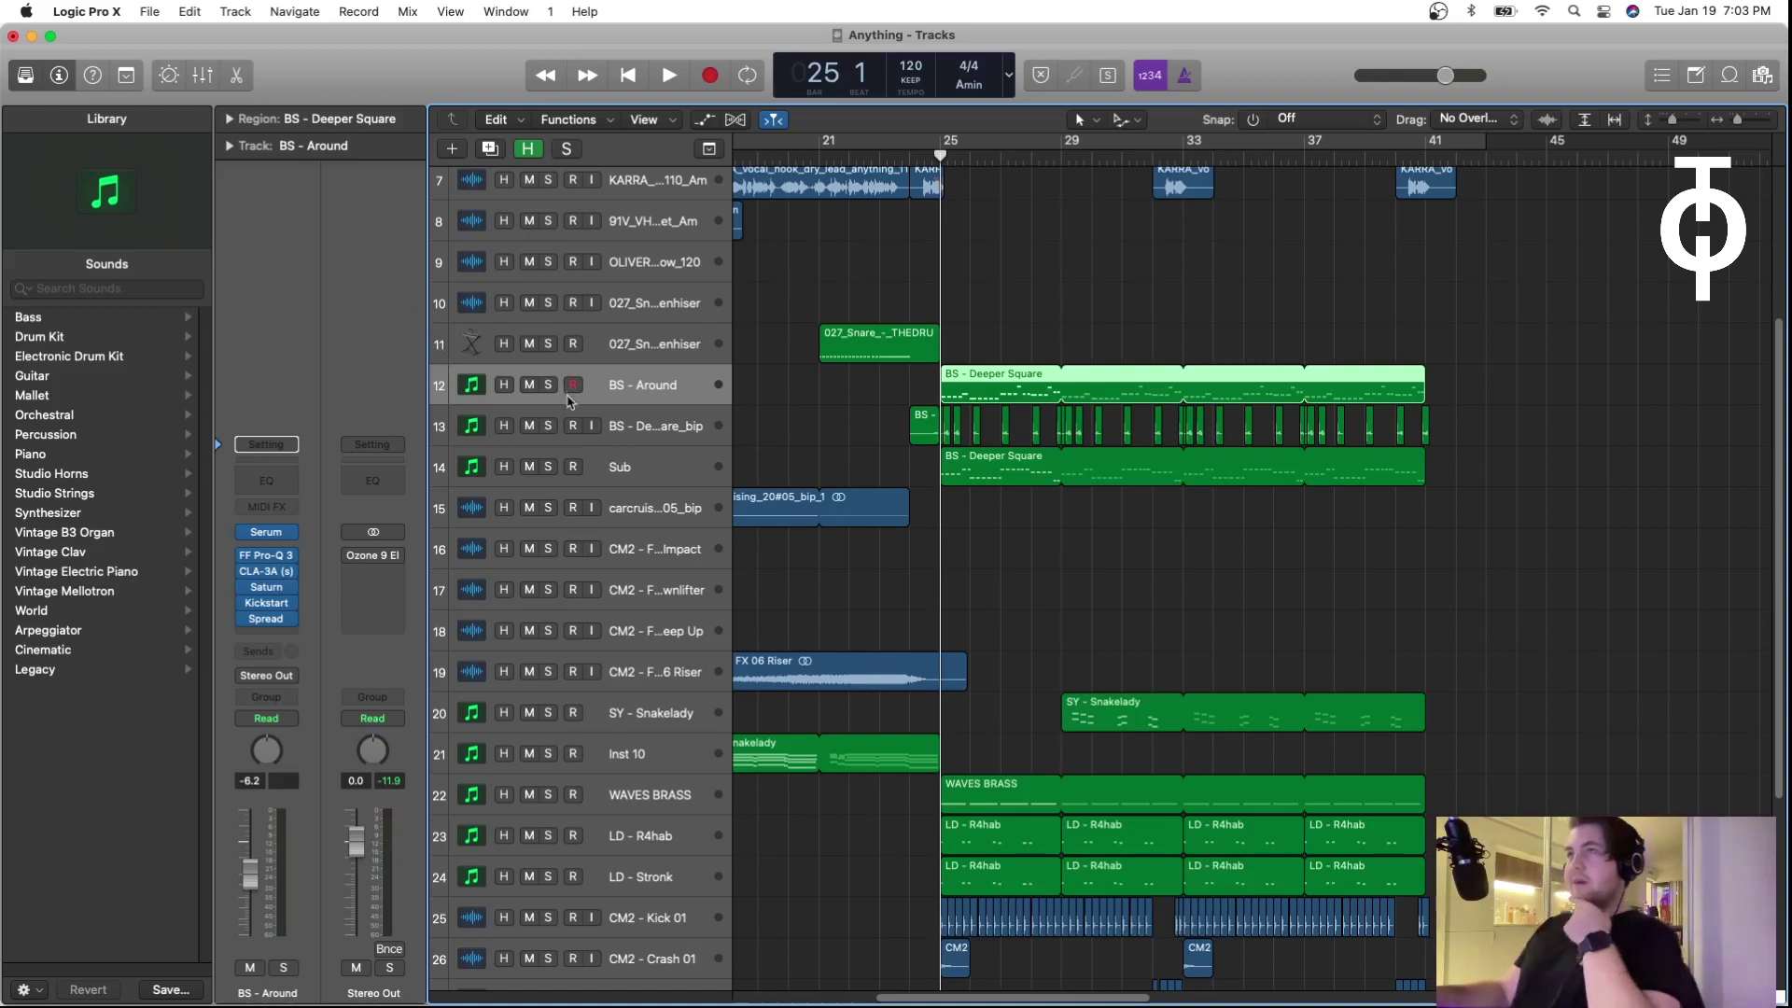
pyautogui.click(548, 386)
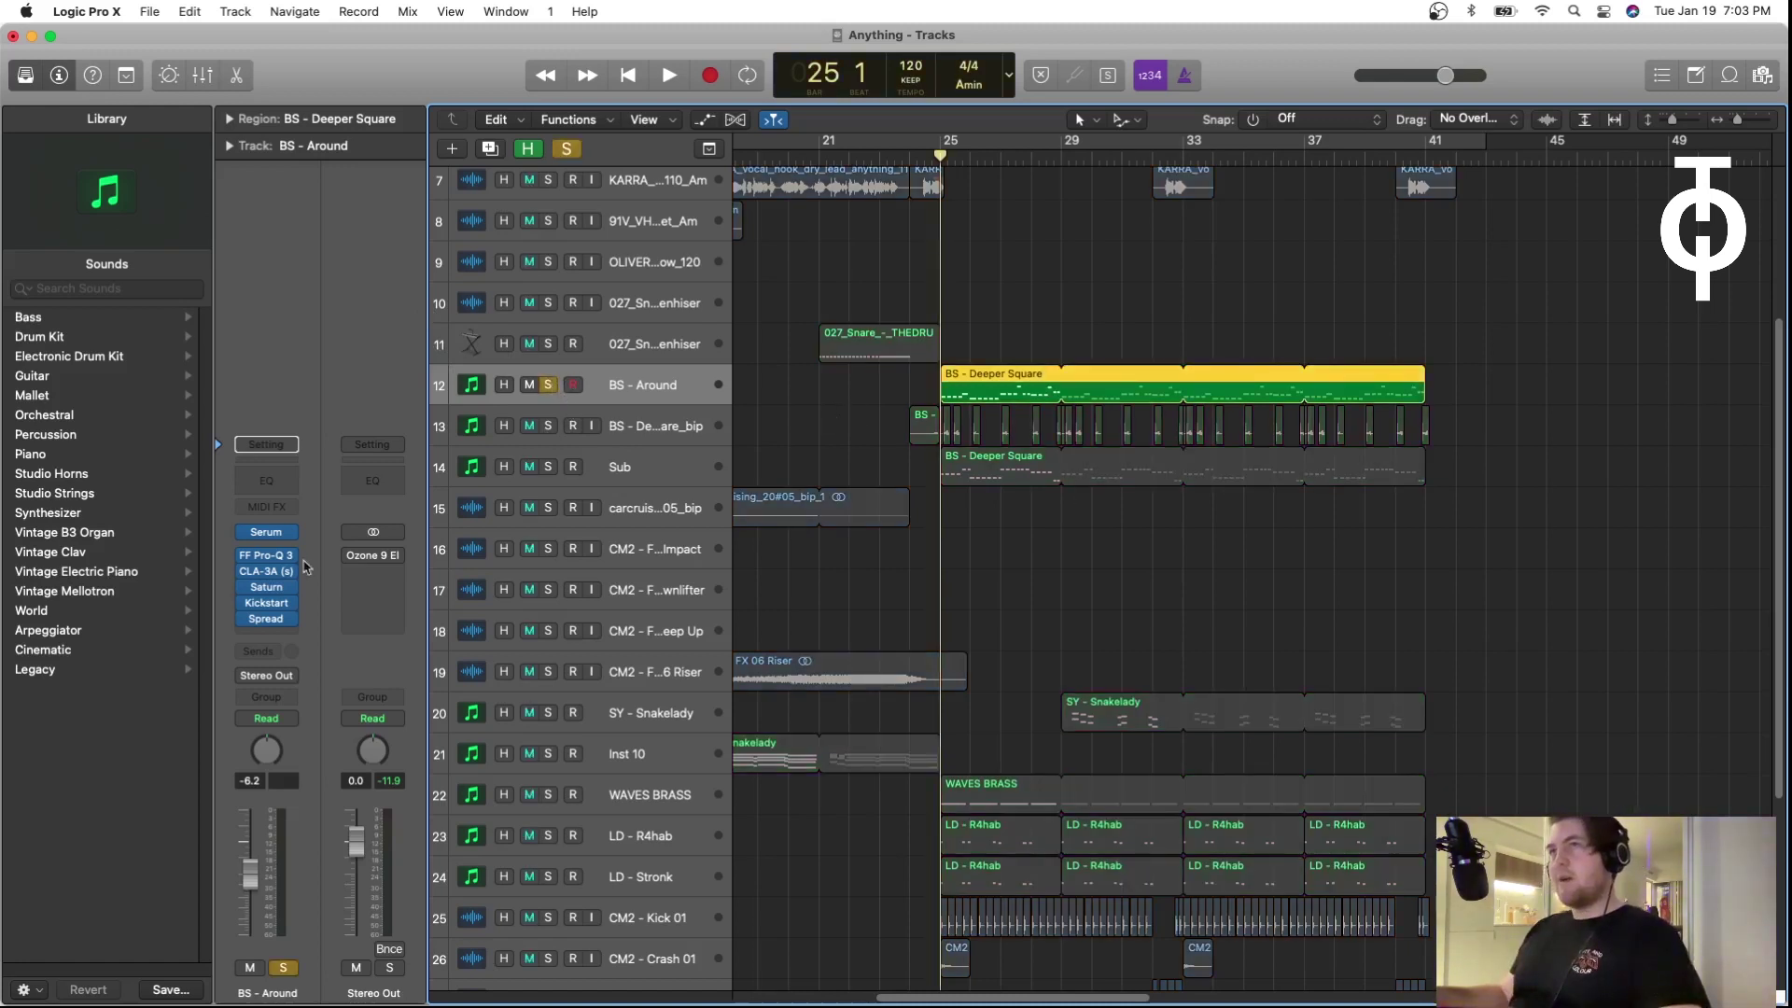
# Step: Inspect the Serum instrument on BS - Around and browse its Car Music 2020 Vol. 2 presets without changing the preset
pyautogui.moveTo(254, 538)
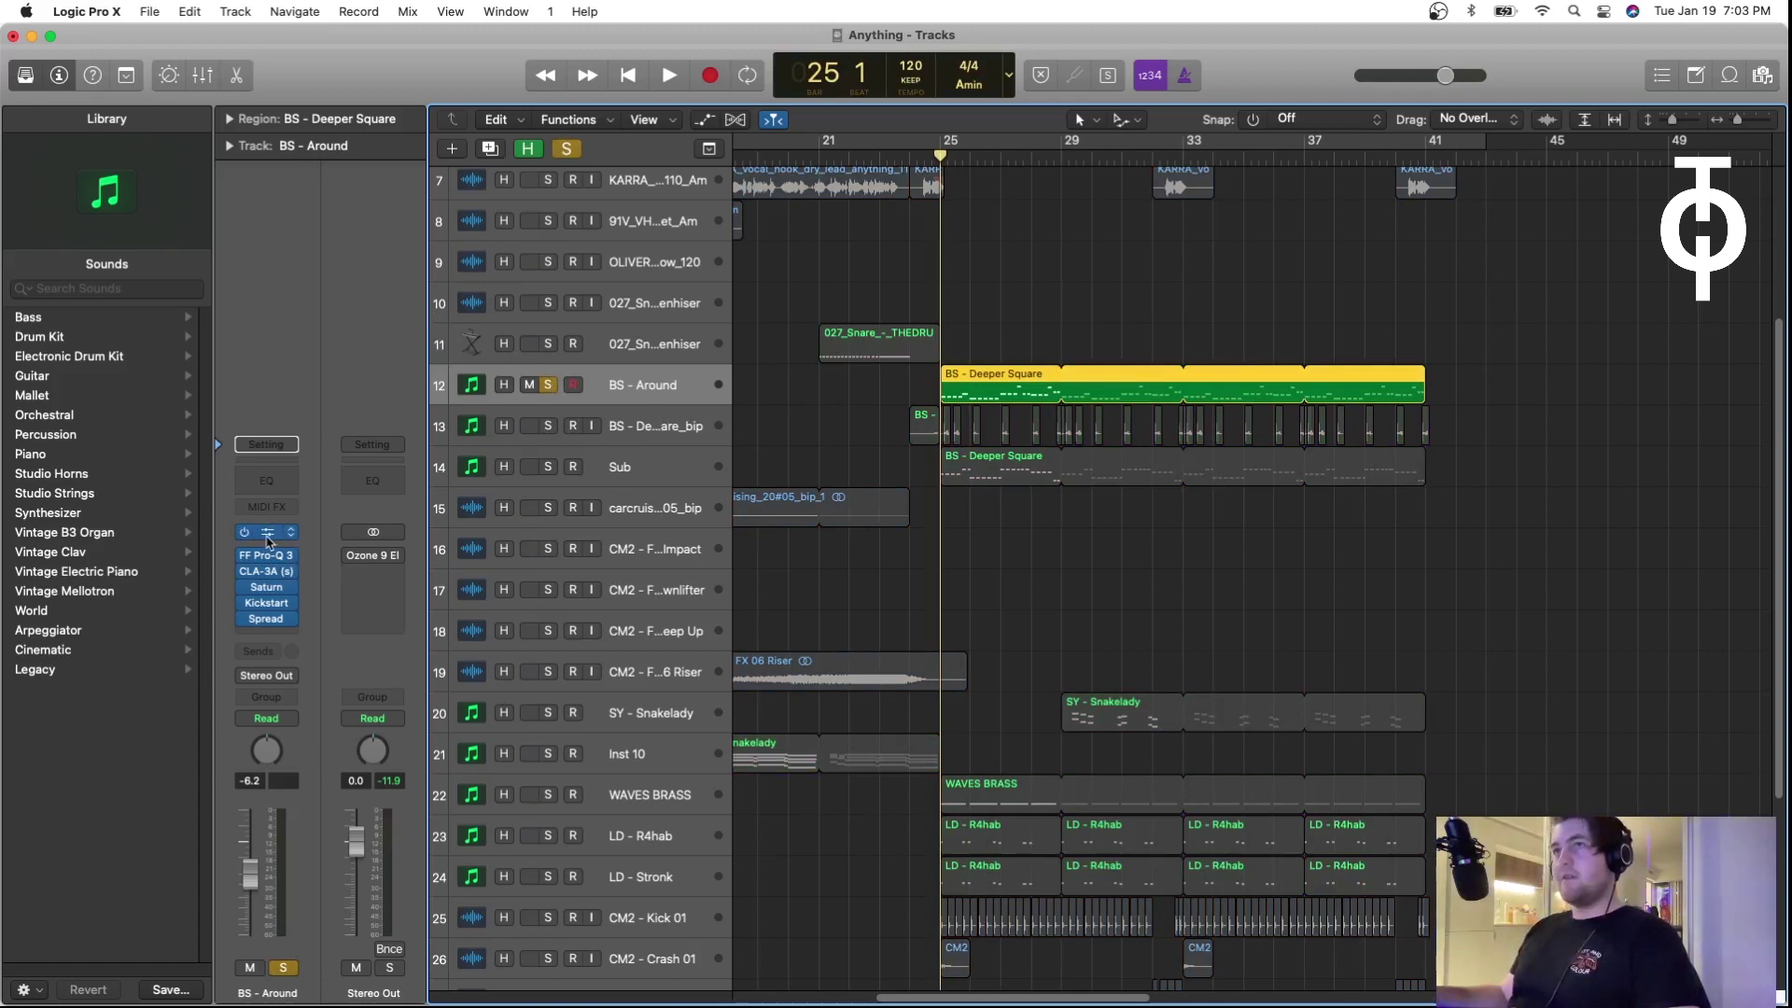
pyautogui.press('v')
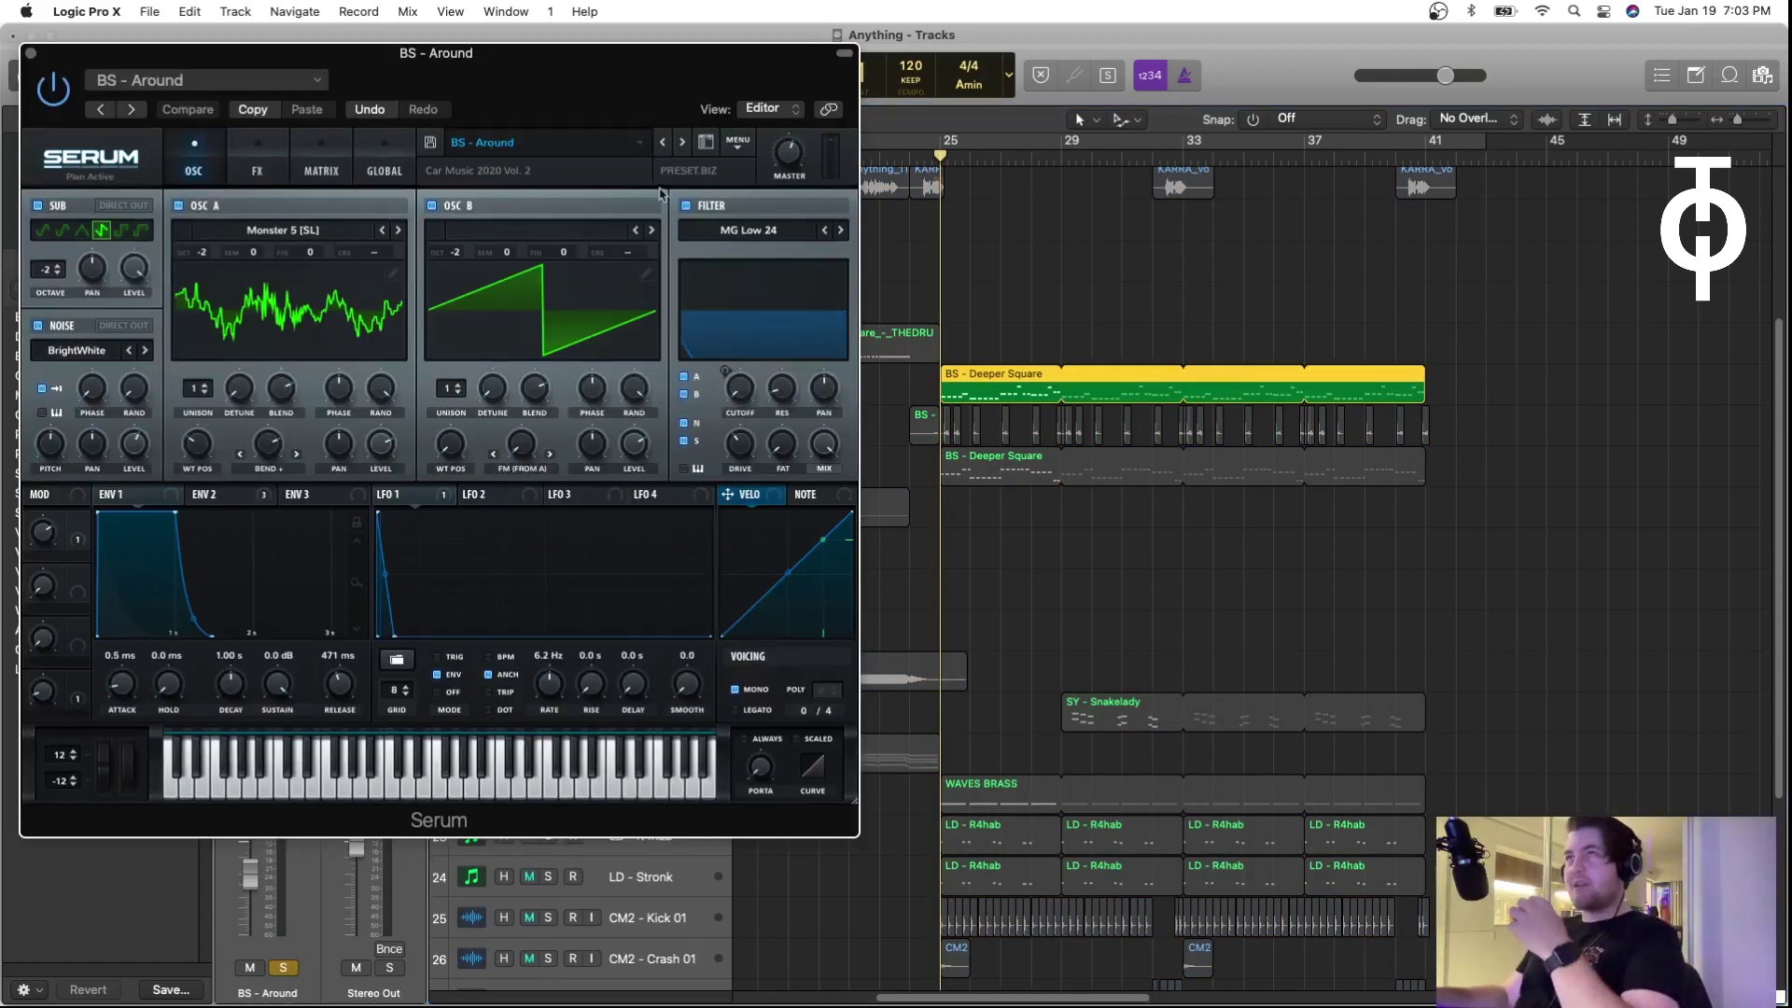
pyautogui.click(628, 150)
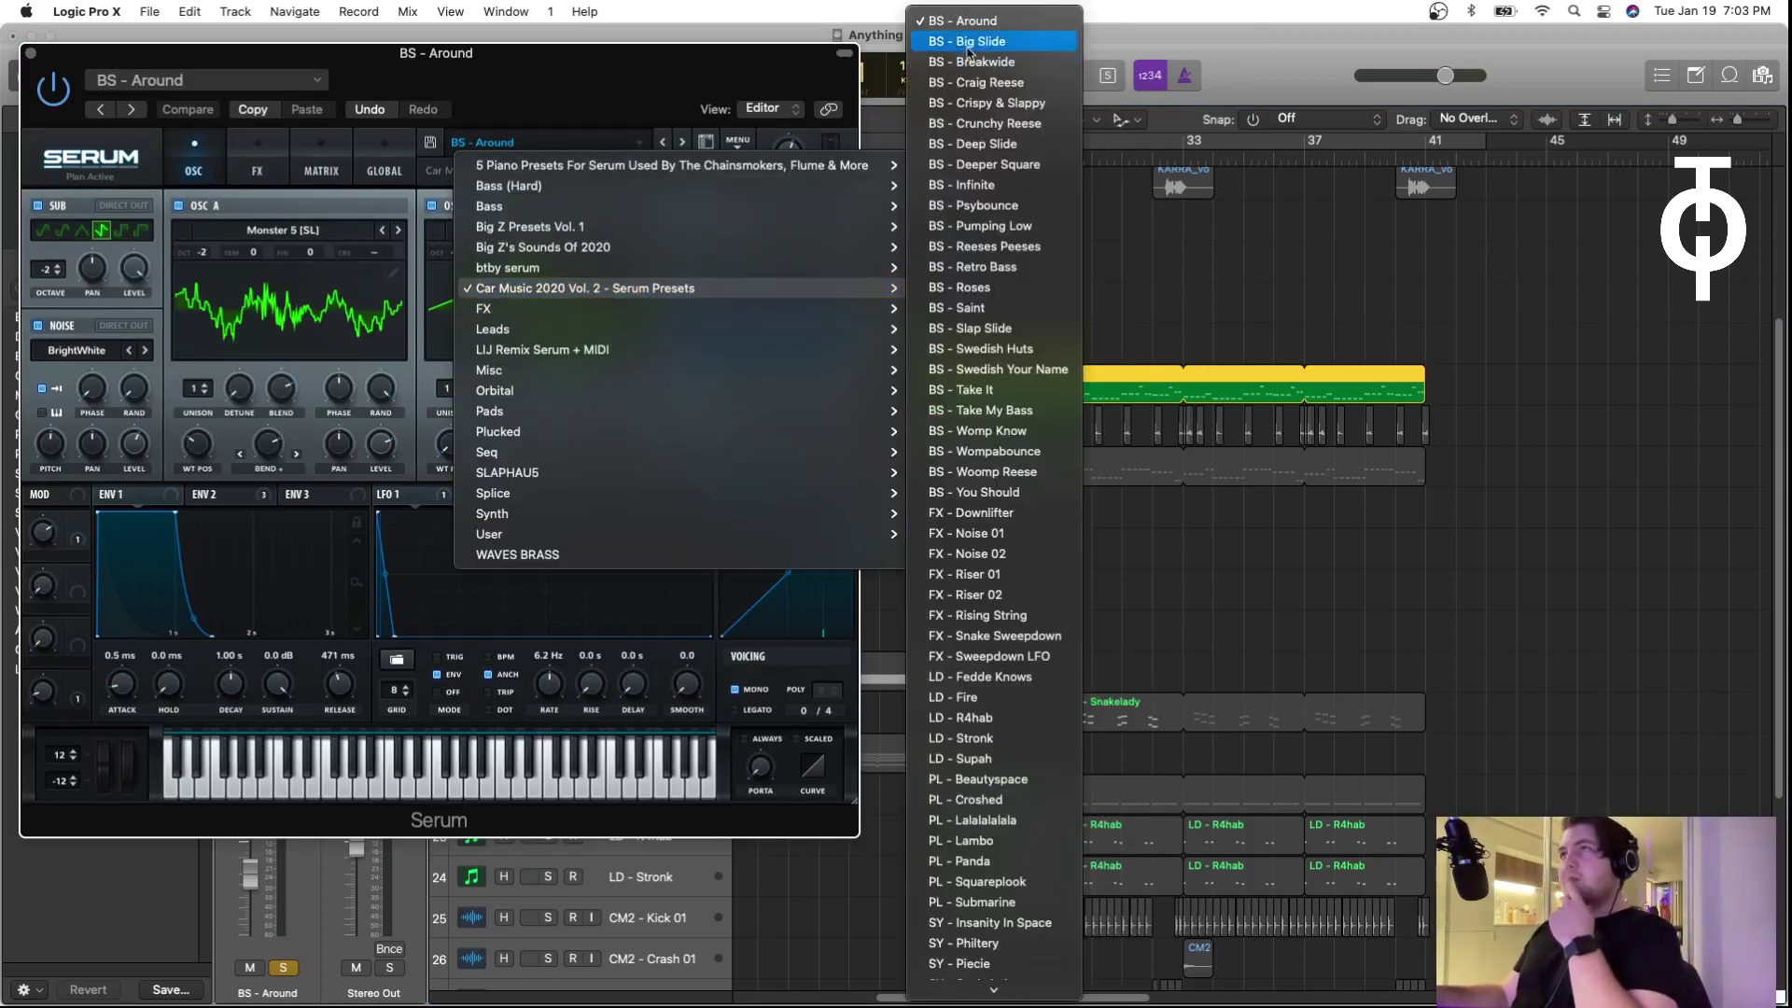
pyautogui.click(552, 109)
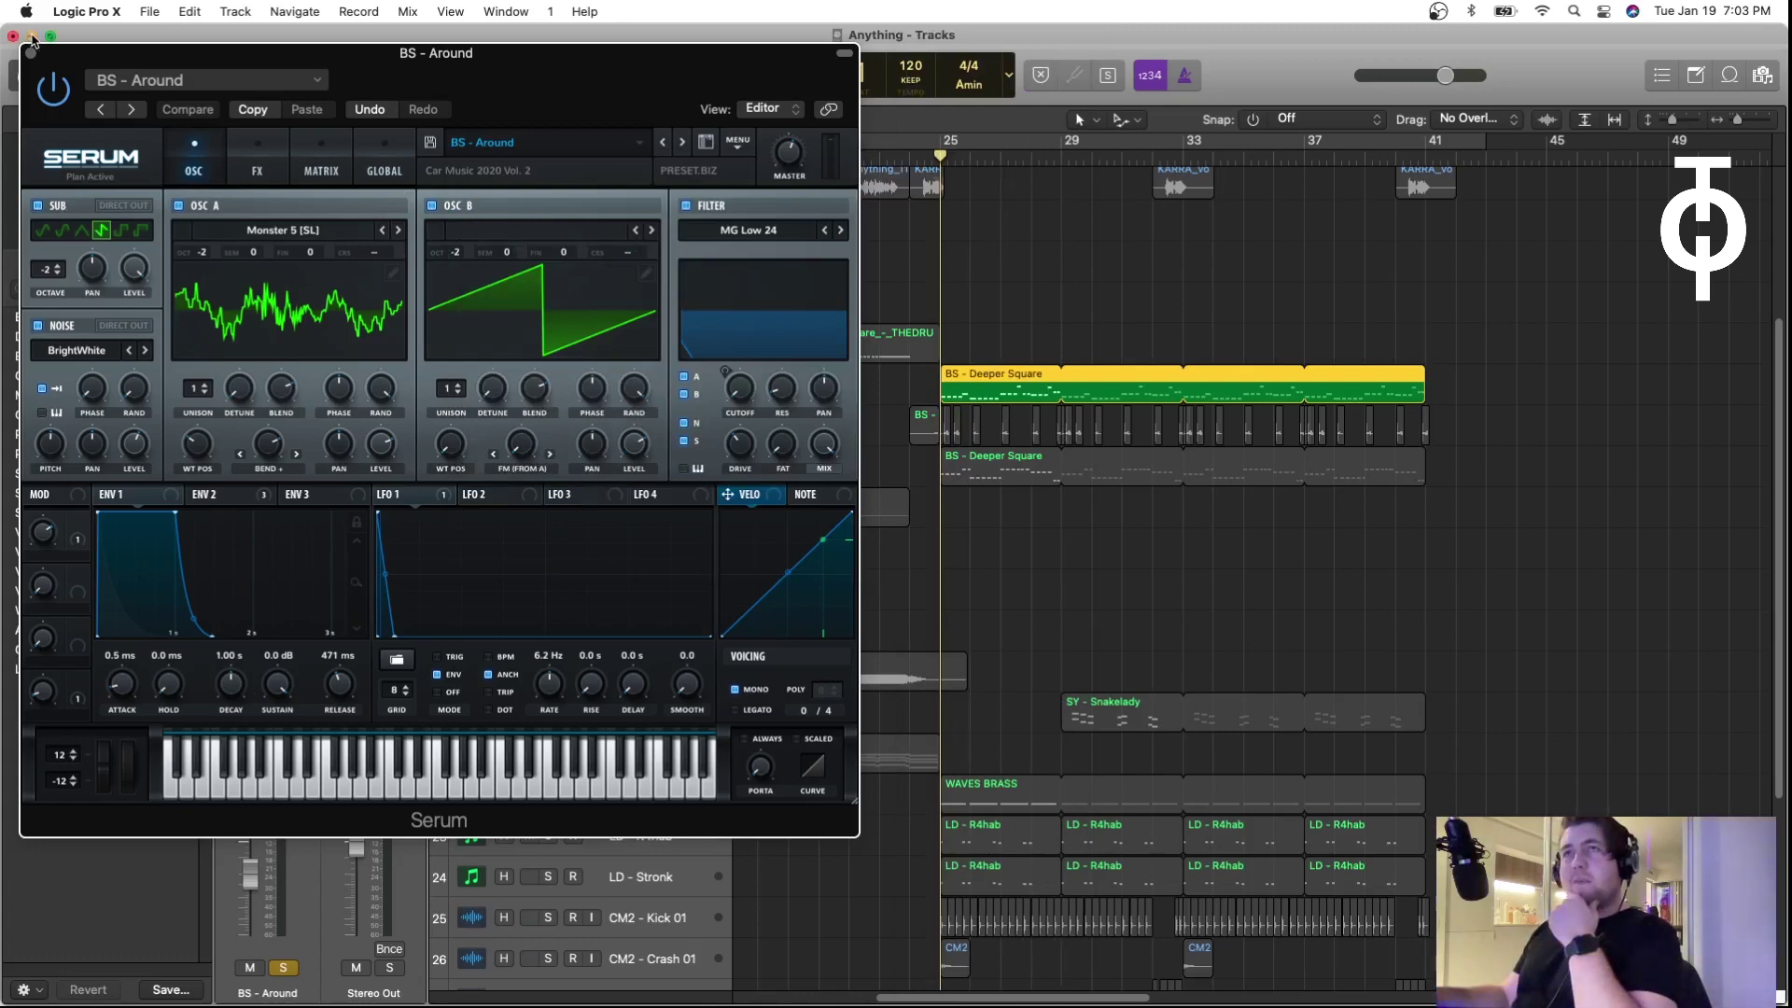
pyautogui.click(30, 54)
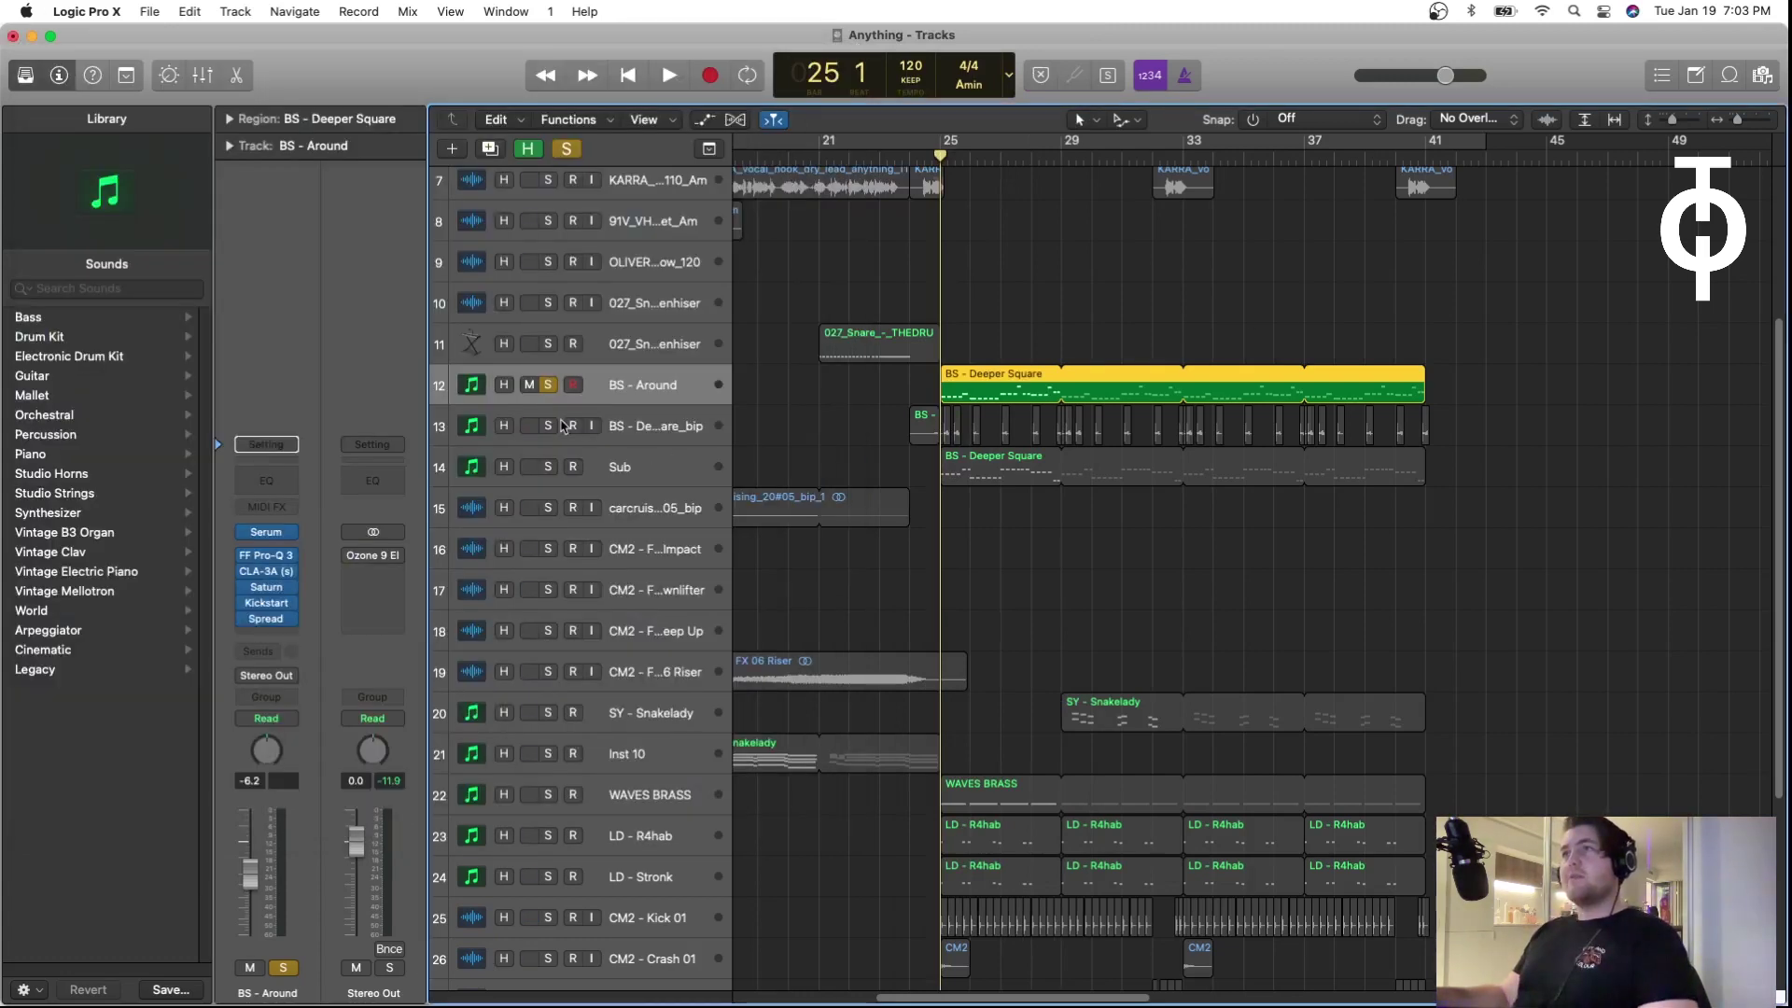
# Step: Listen to BS - Around soloed from bar 25, turn solo off, and inspect its FF Pro-Q 3 equalizer
pyautogui.press('space')
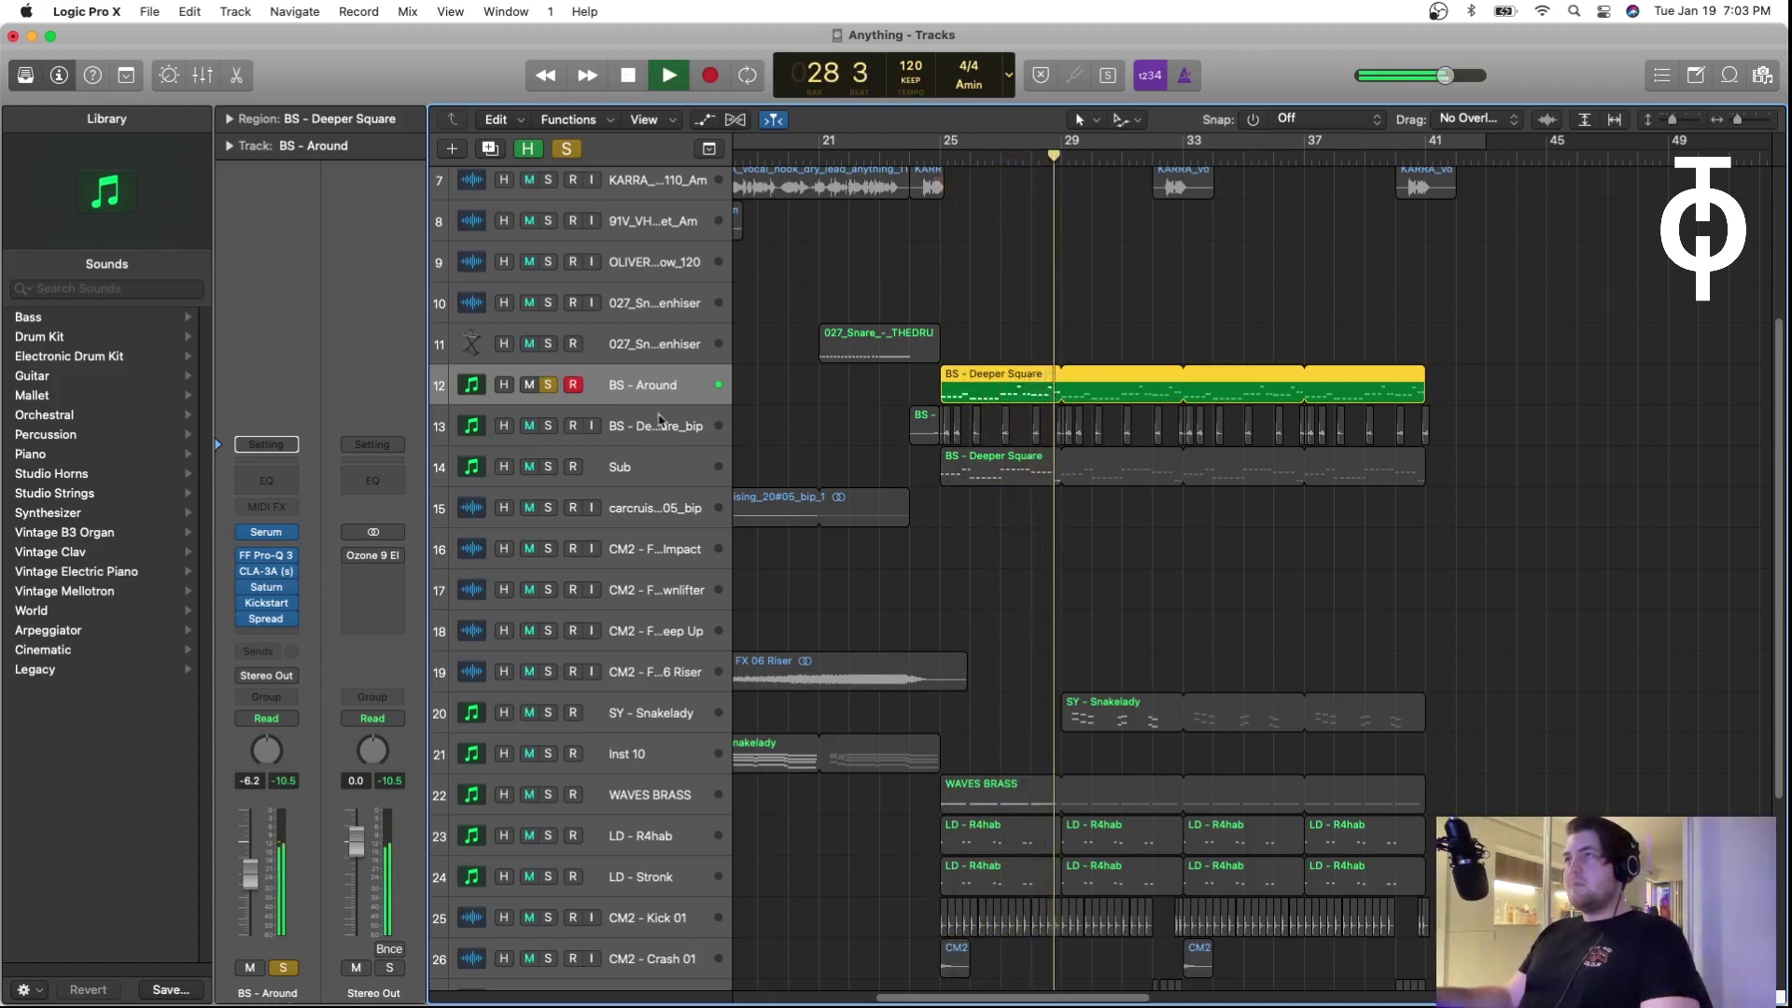
pyautogui.press('space')
pyautogui.press('s')
pyautogui.click(266, 555)
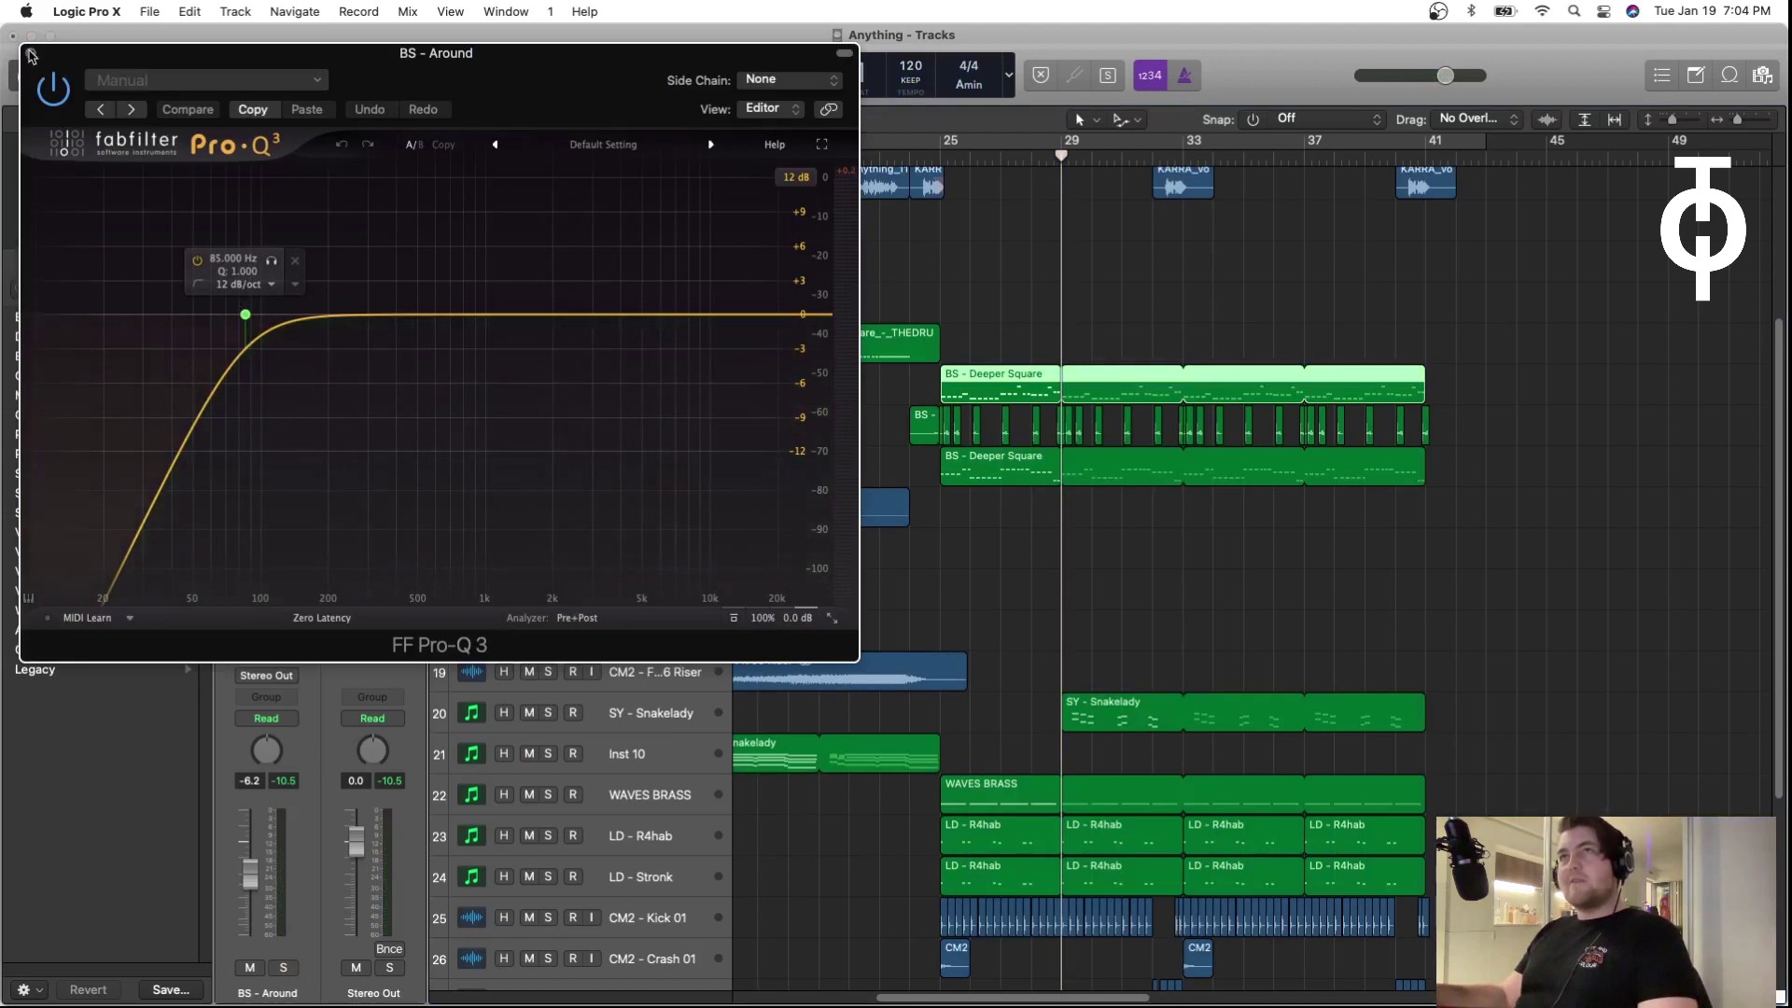
pyautogui.click(30, 58)
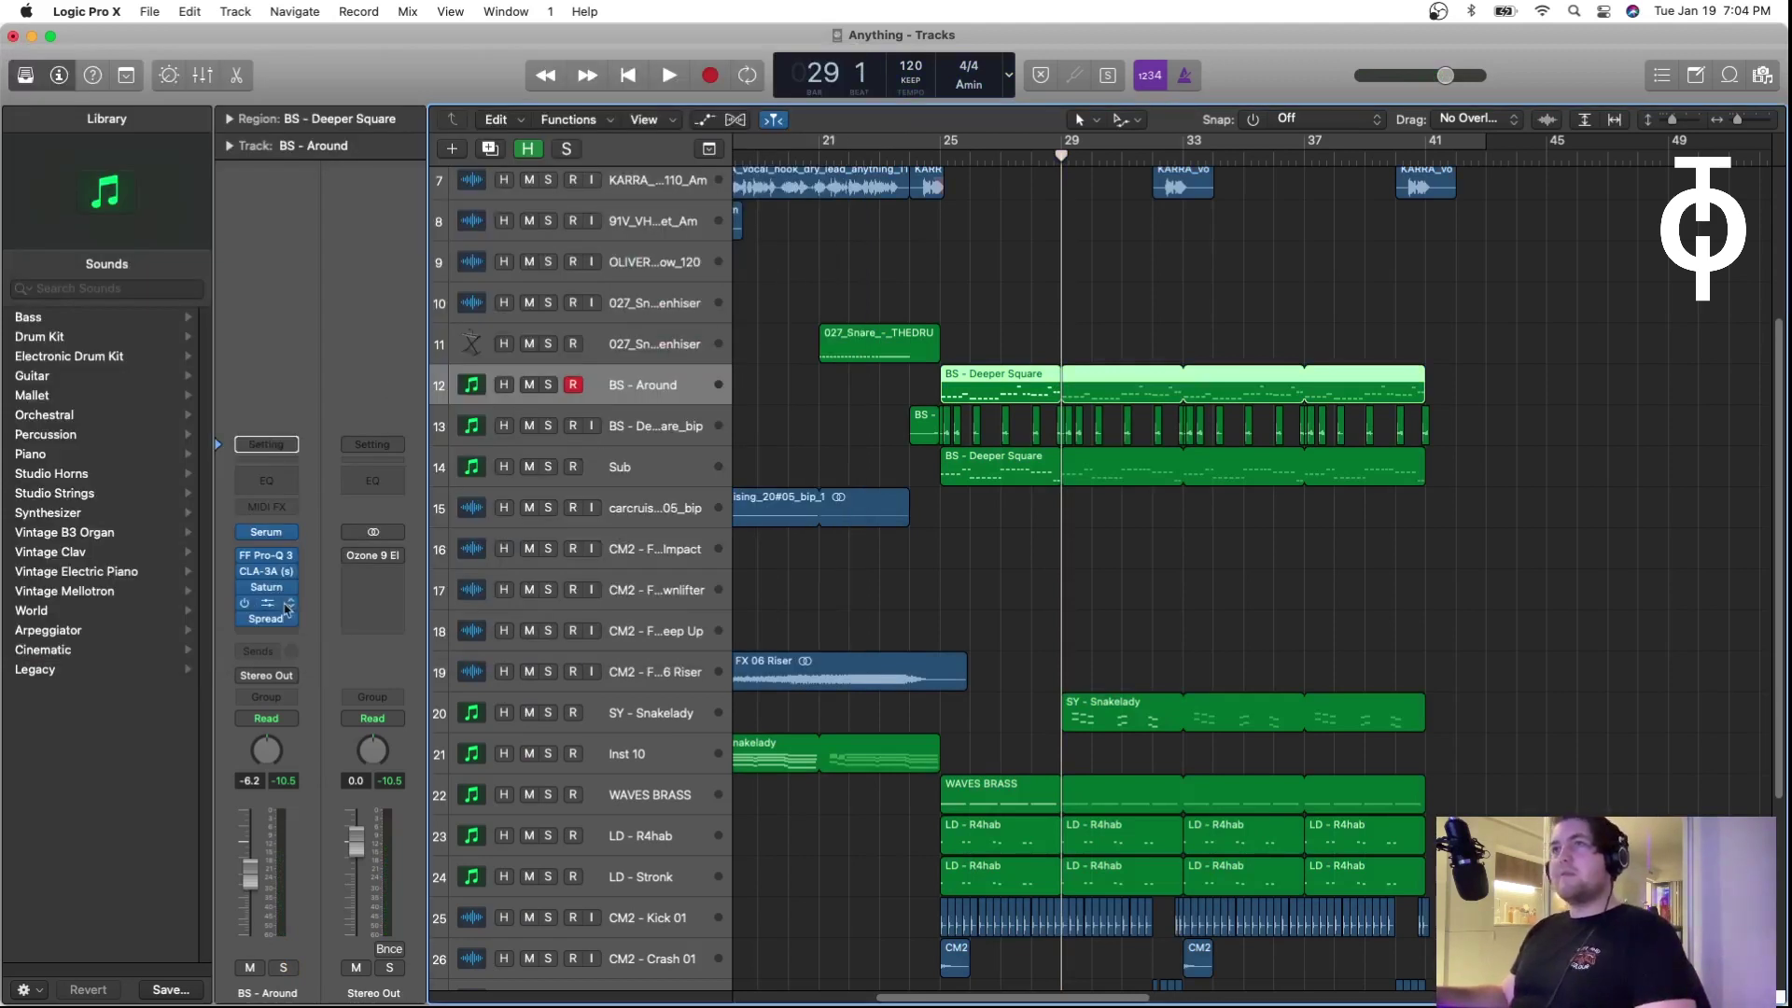
# Step: Watch the CLA-3A compressor on BS - Around react while the track plays soloed from bar 25
pyautogui.click(266, 570)
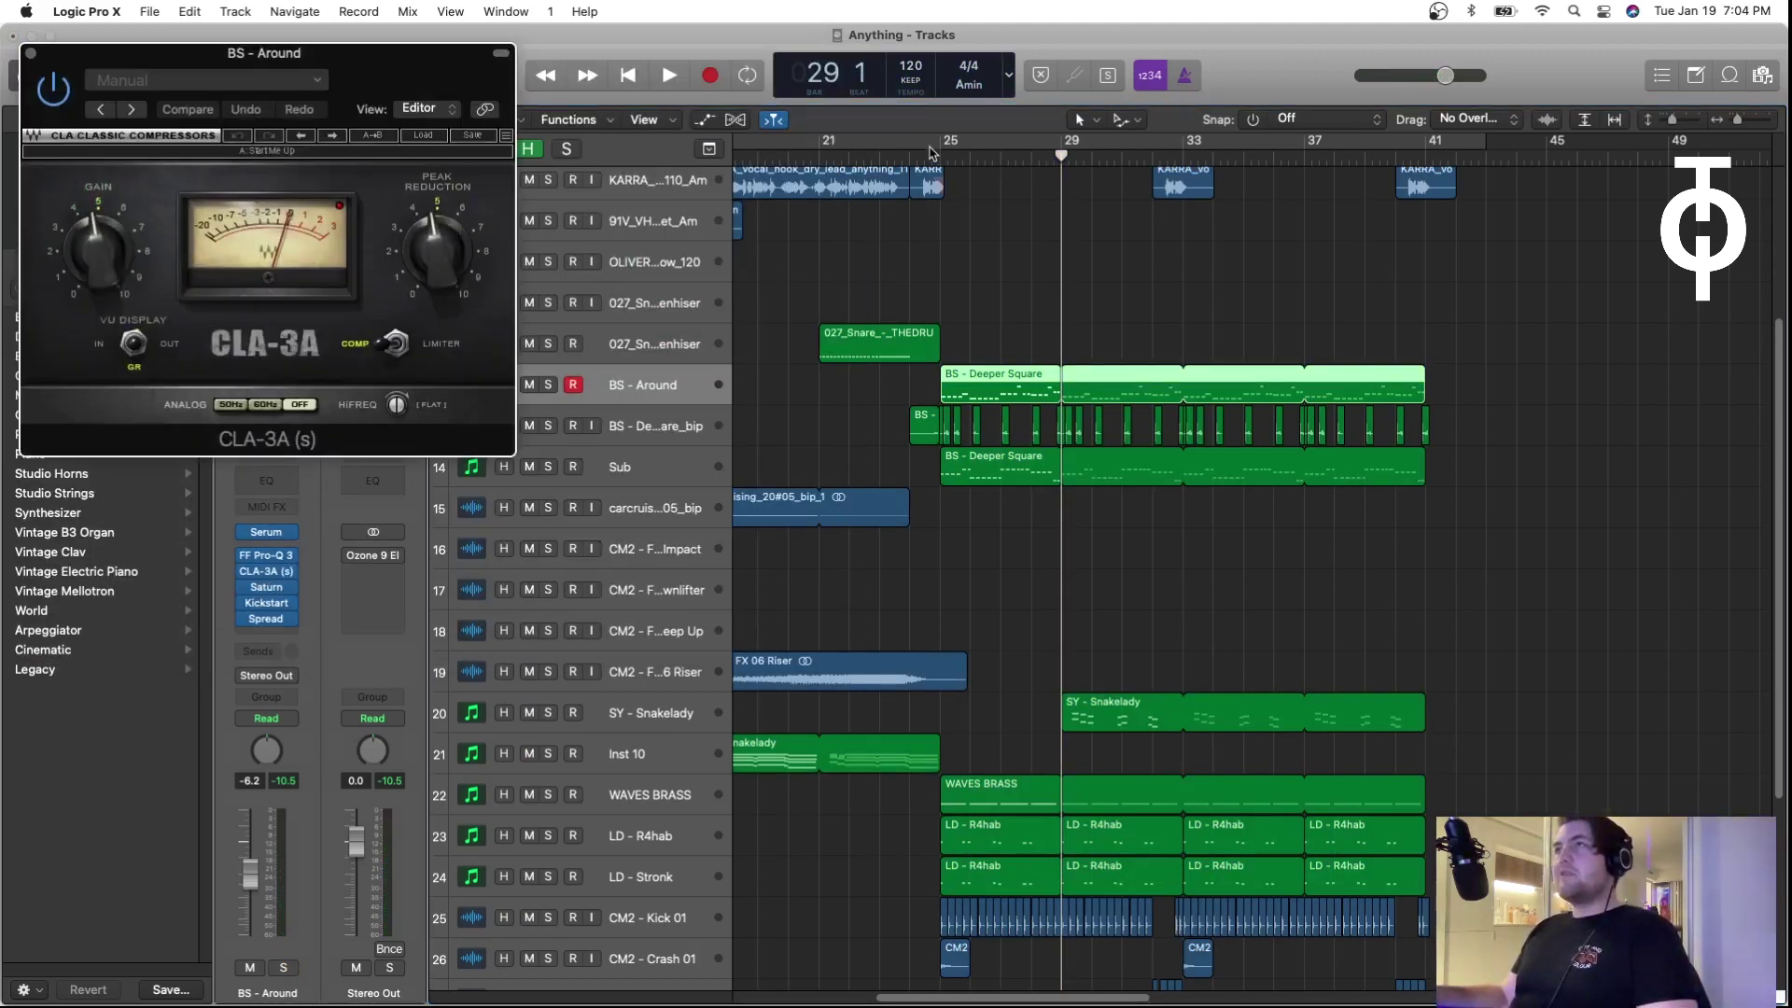
pyautogui.click(930, 152)
pyautogui.click(548, 385)
pyautogui.press('space')
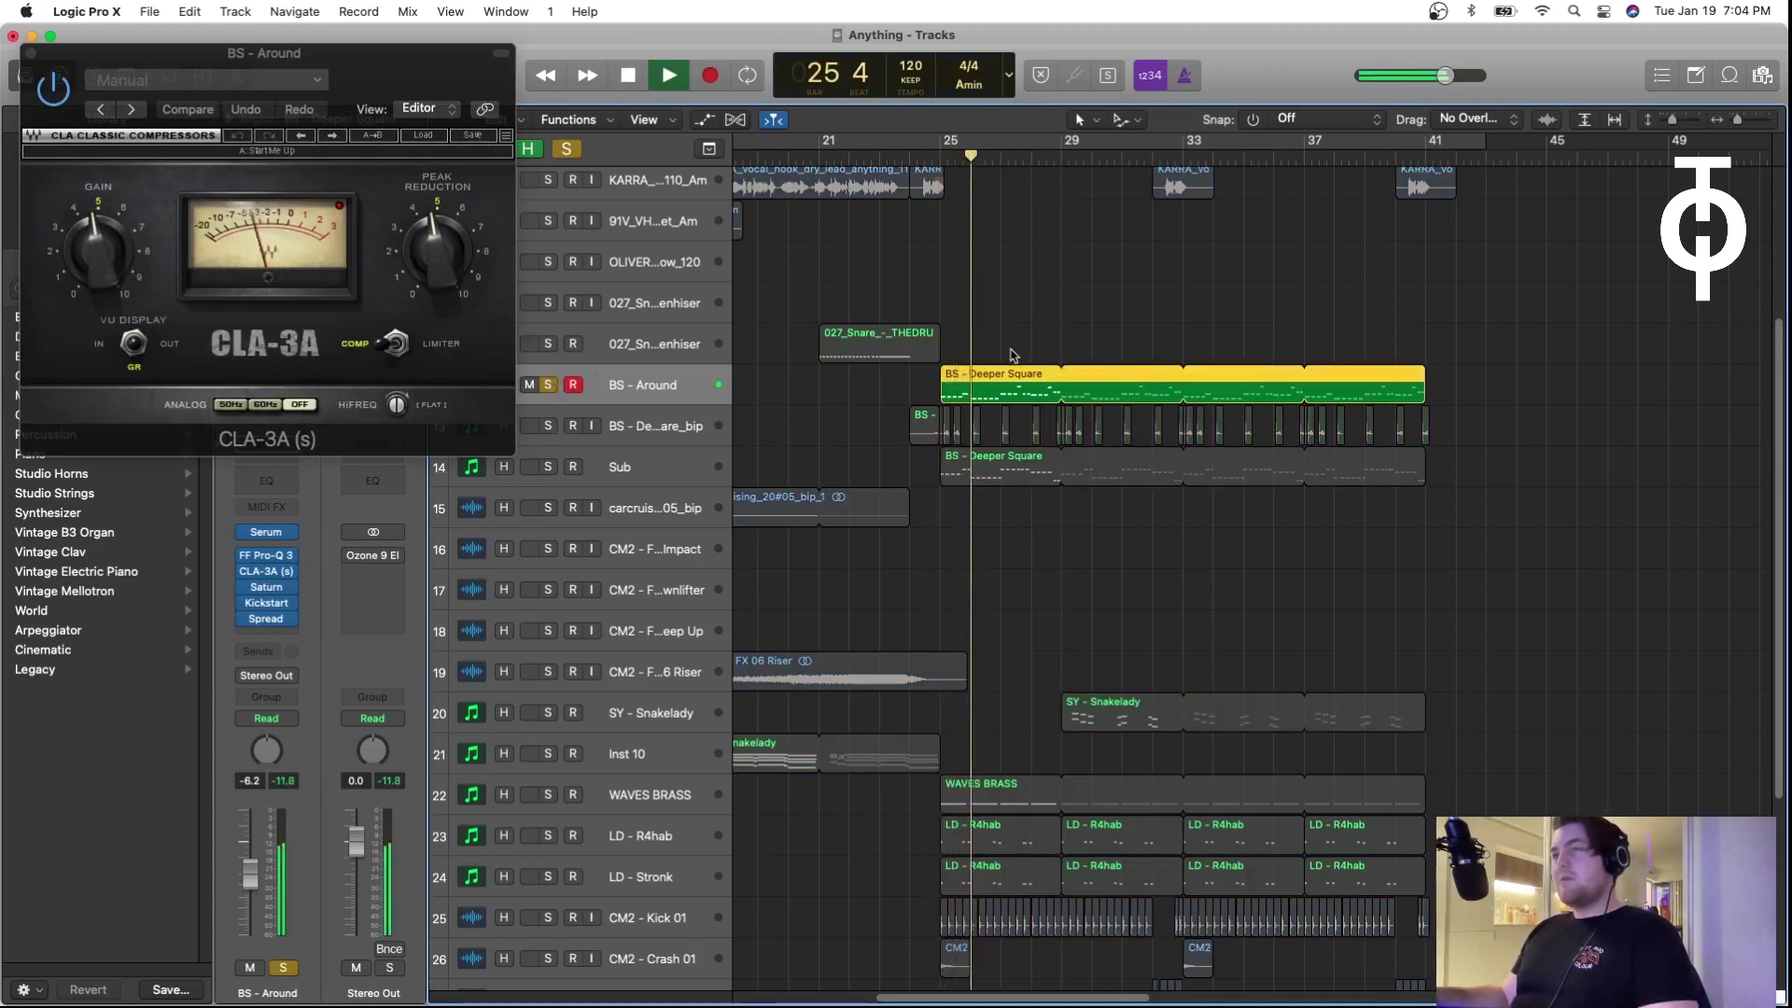
pyautogui.press('space')
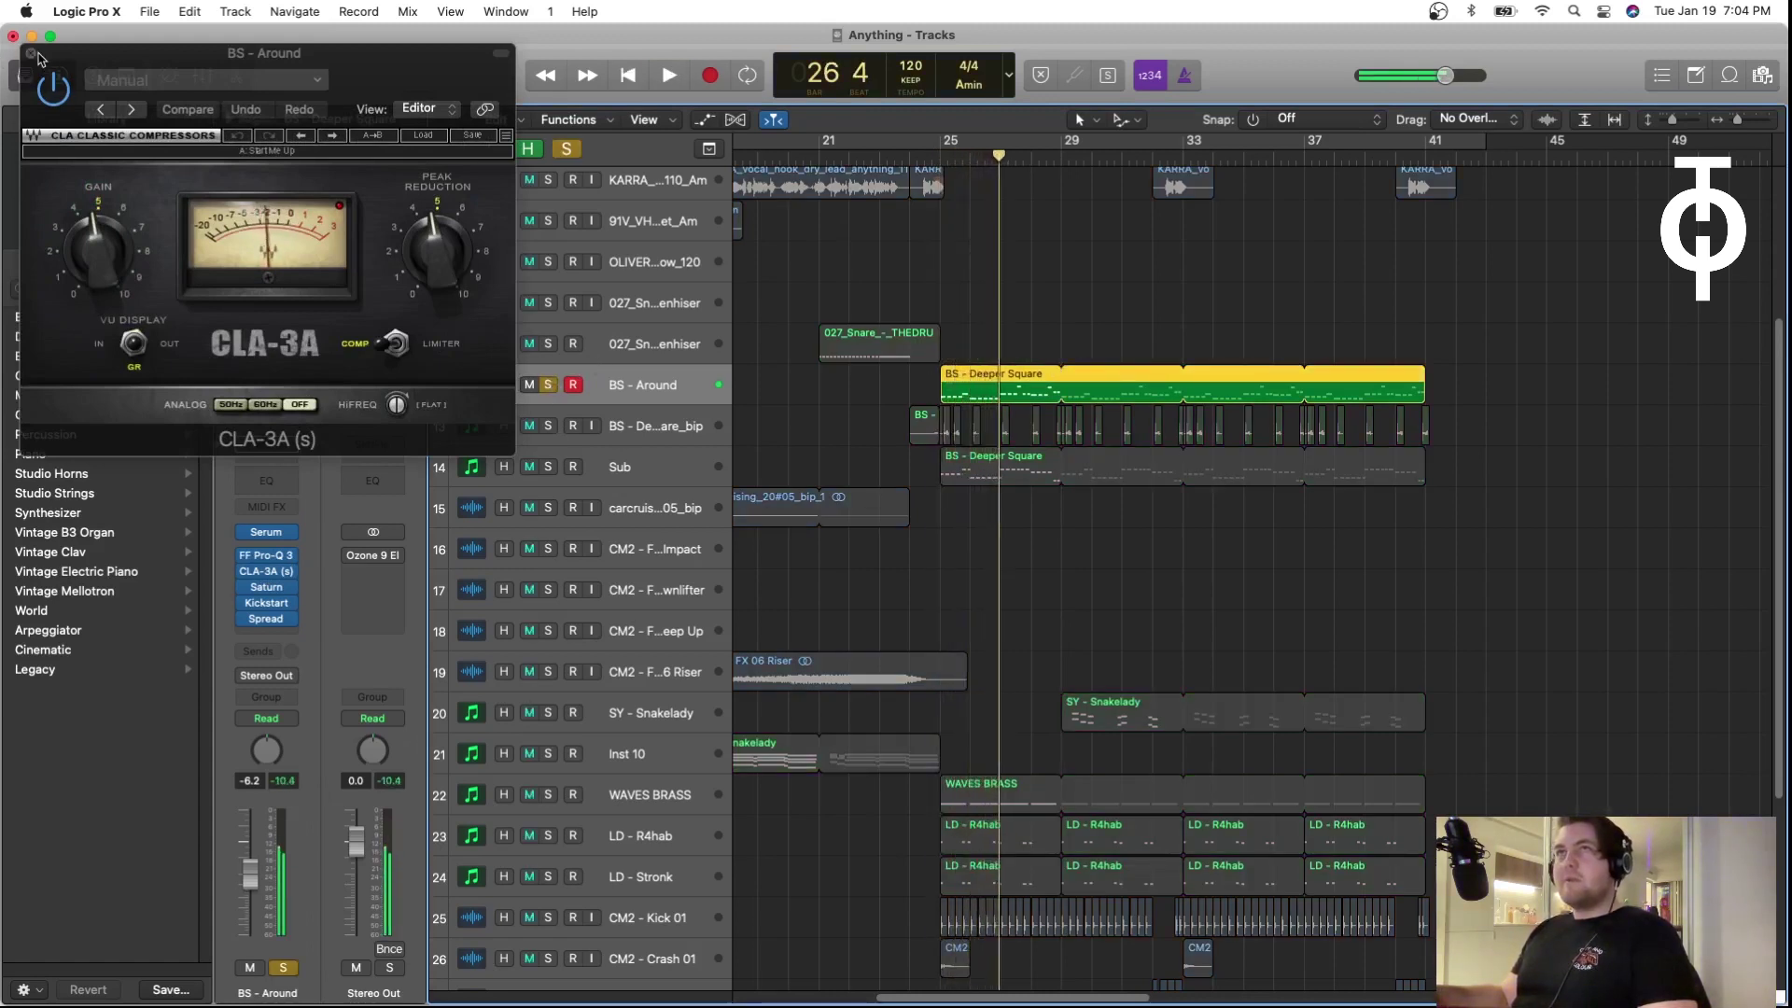
pyautogui.click(34, 54)
# Step: Inspect the Saturn saturation plug-in on BS - Around while the soloed track plays
pyautogui.click(267, 586)
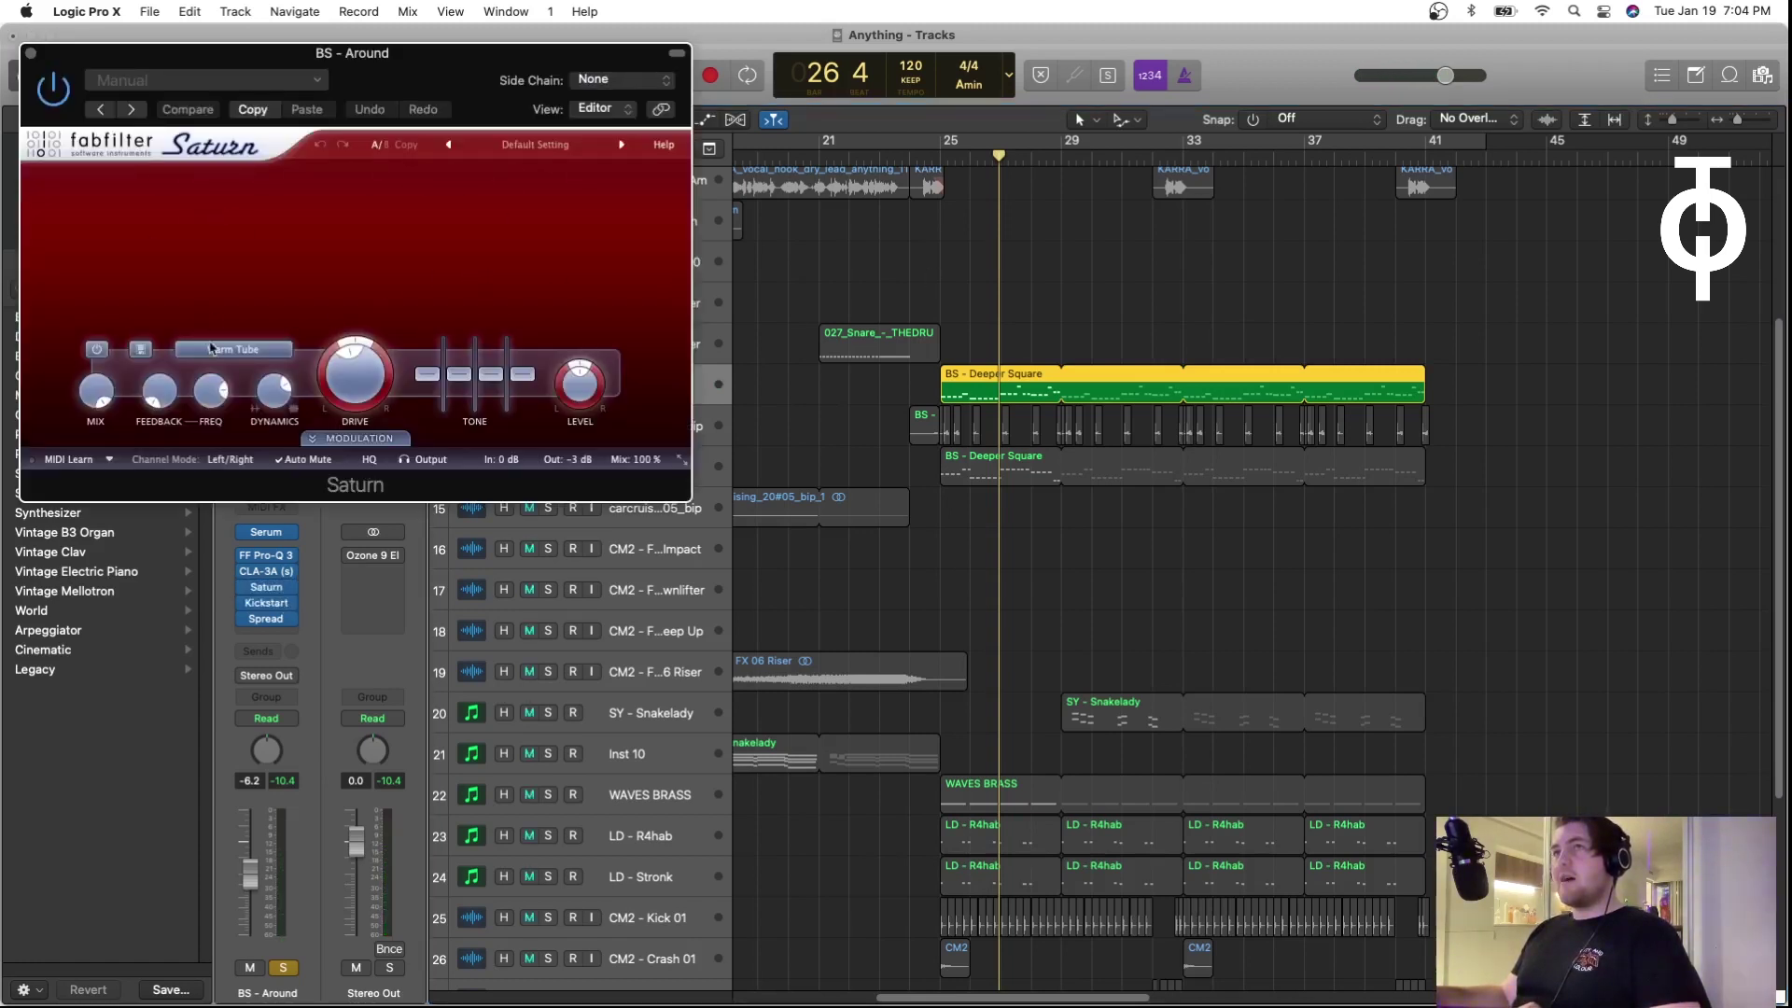
pyautogui.press('space')
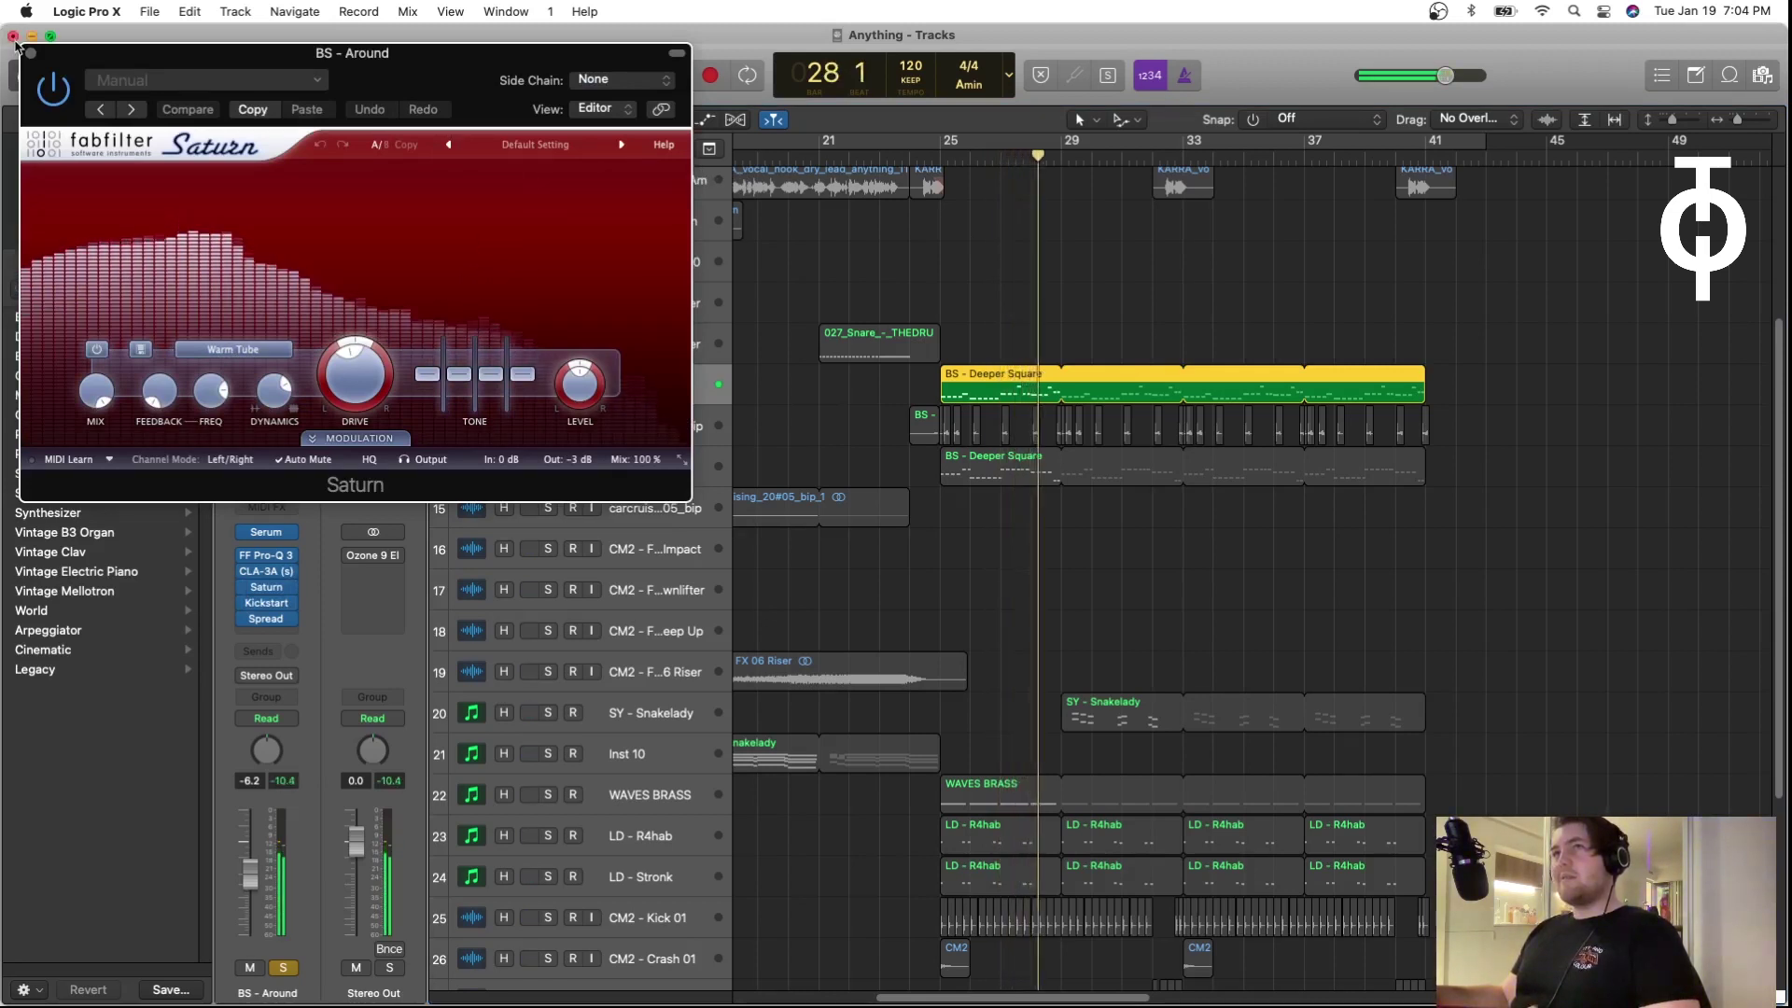
pyautogui.click(31, 57)
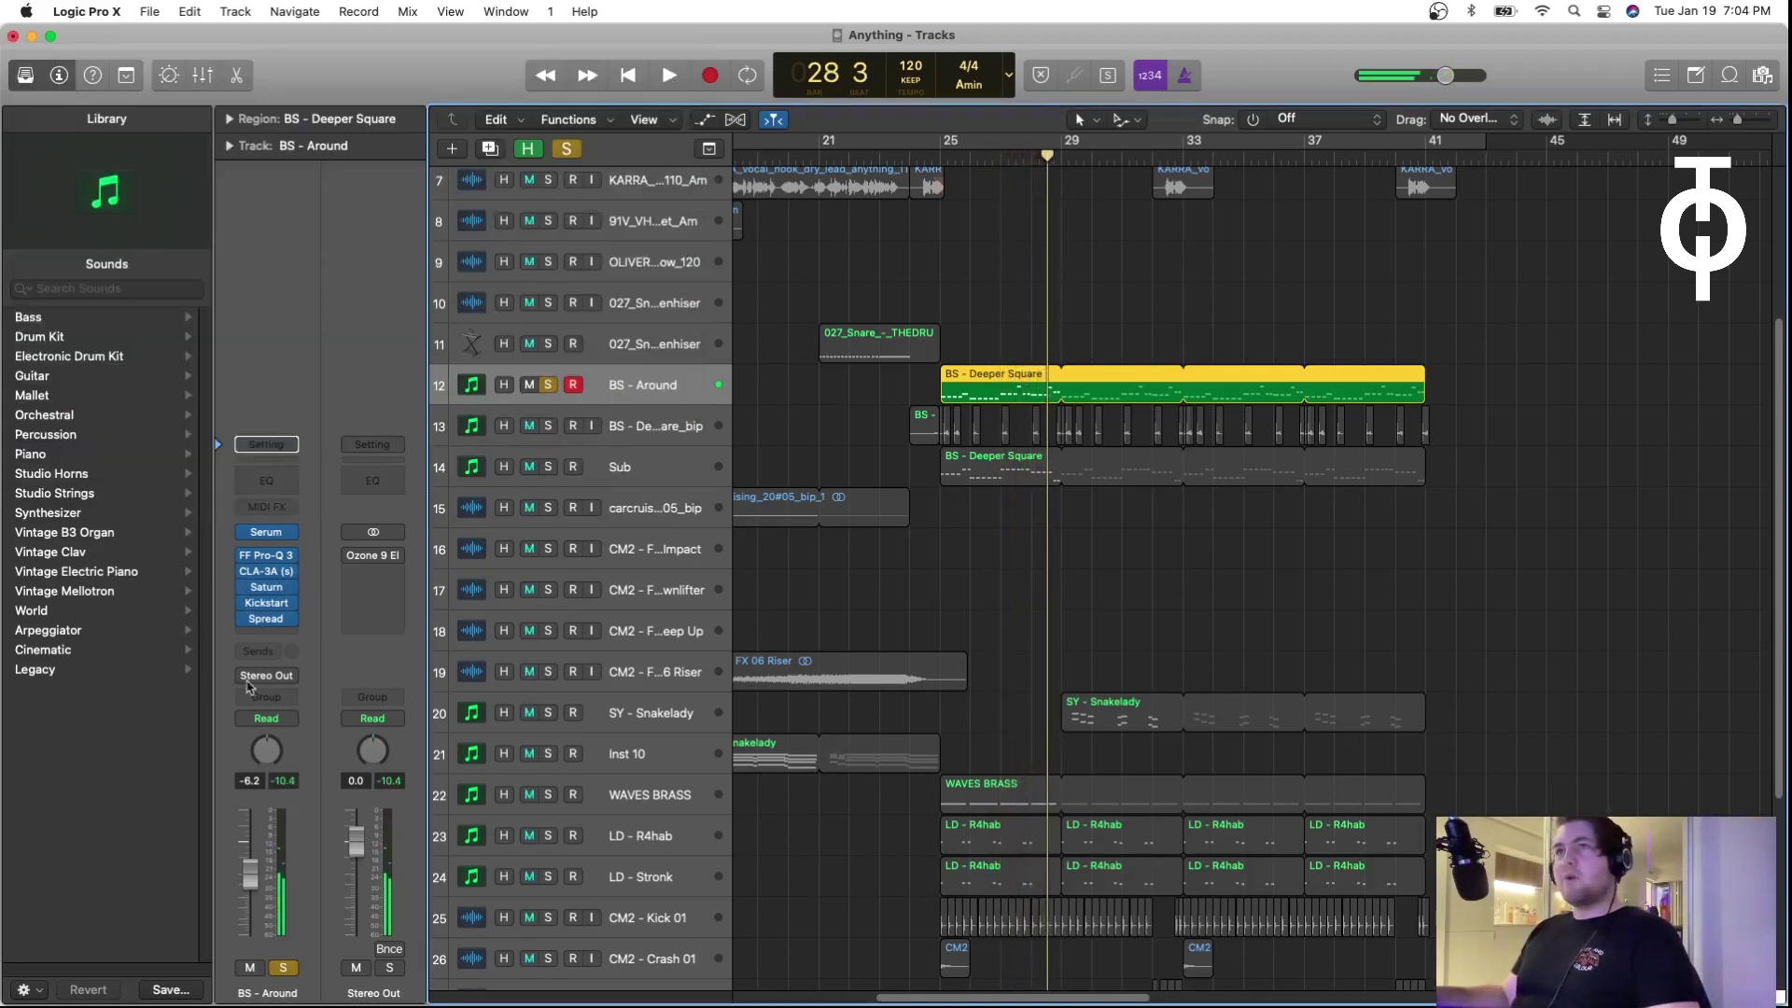
# Step: Watch the Kickstart sidechain plug-in on BS - Around while the track plays soloed from bar 25
pyautogui.click(268, 602)
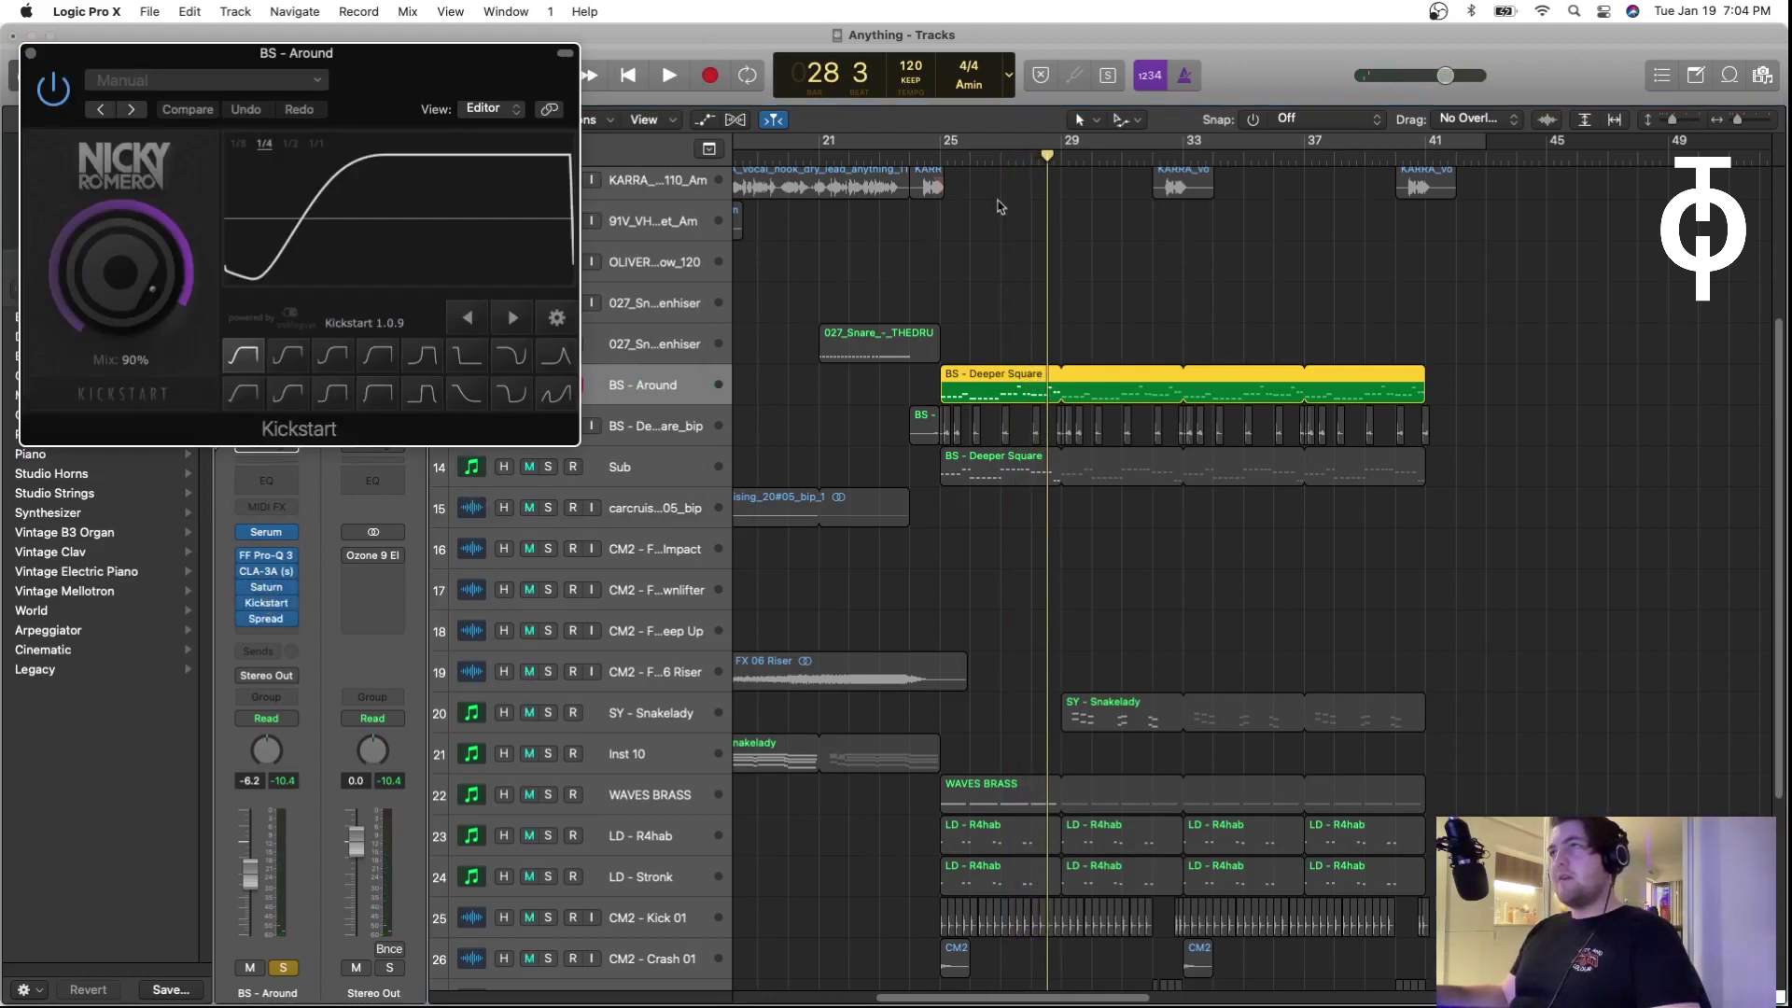
pyautogui.click(943, 158)
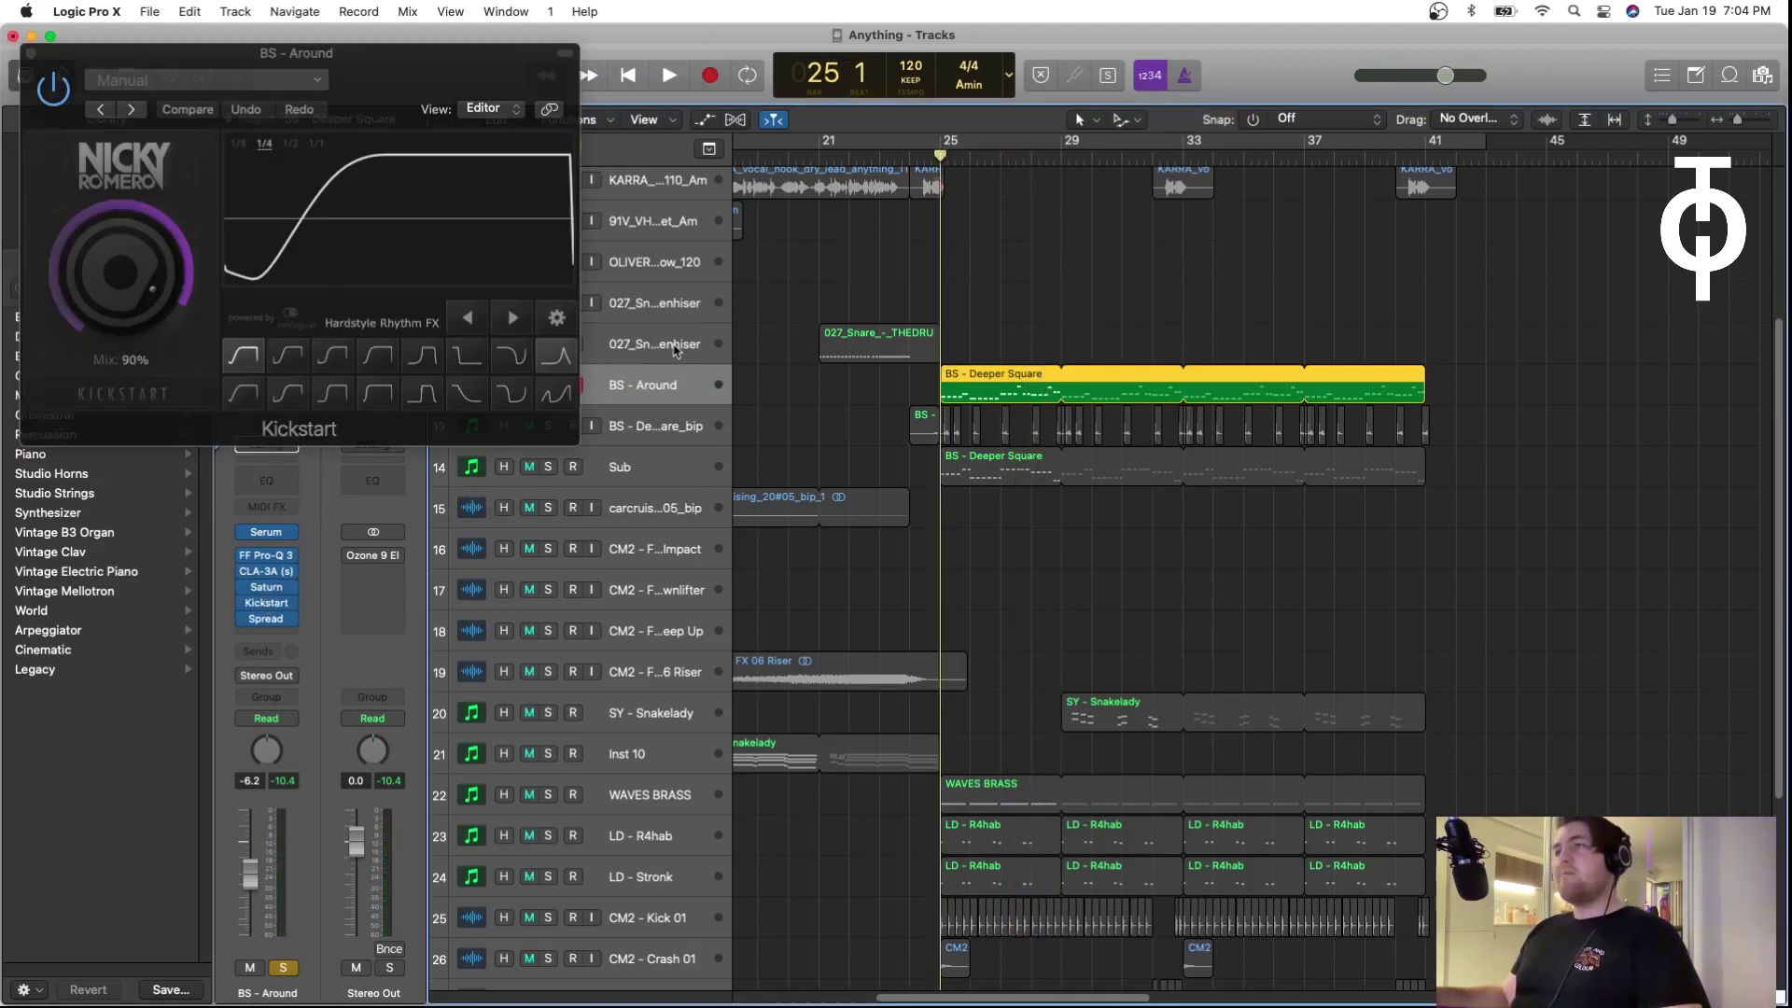
pyautogui.press('space')
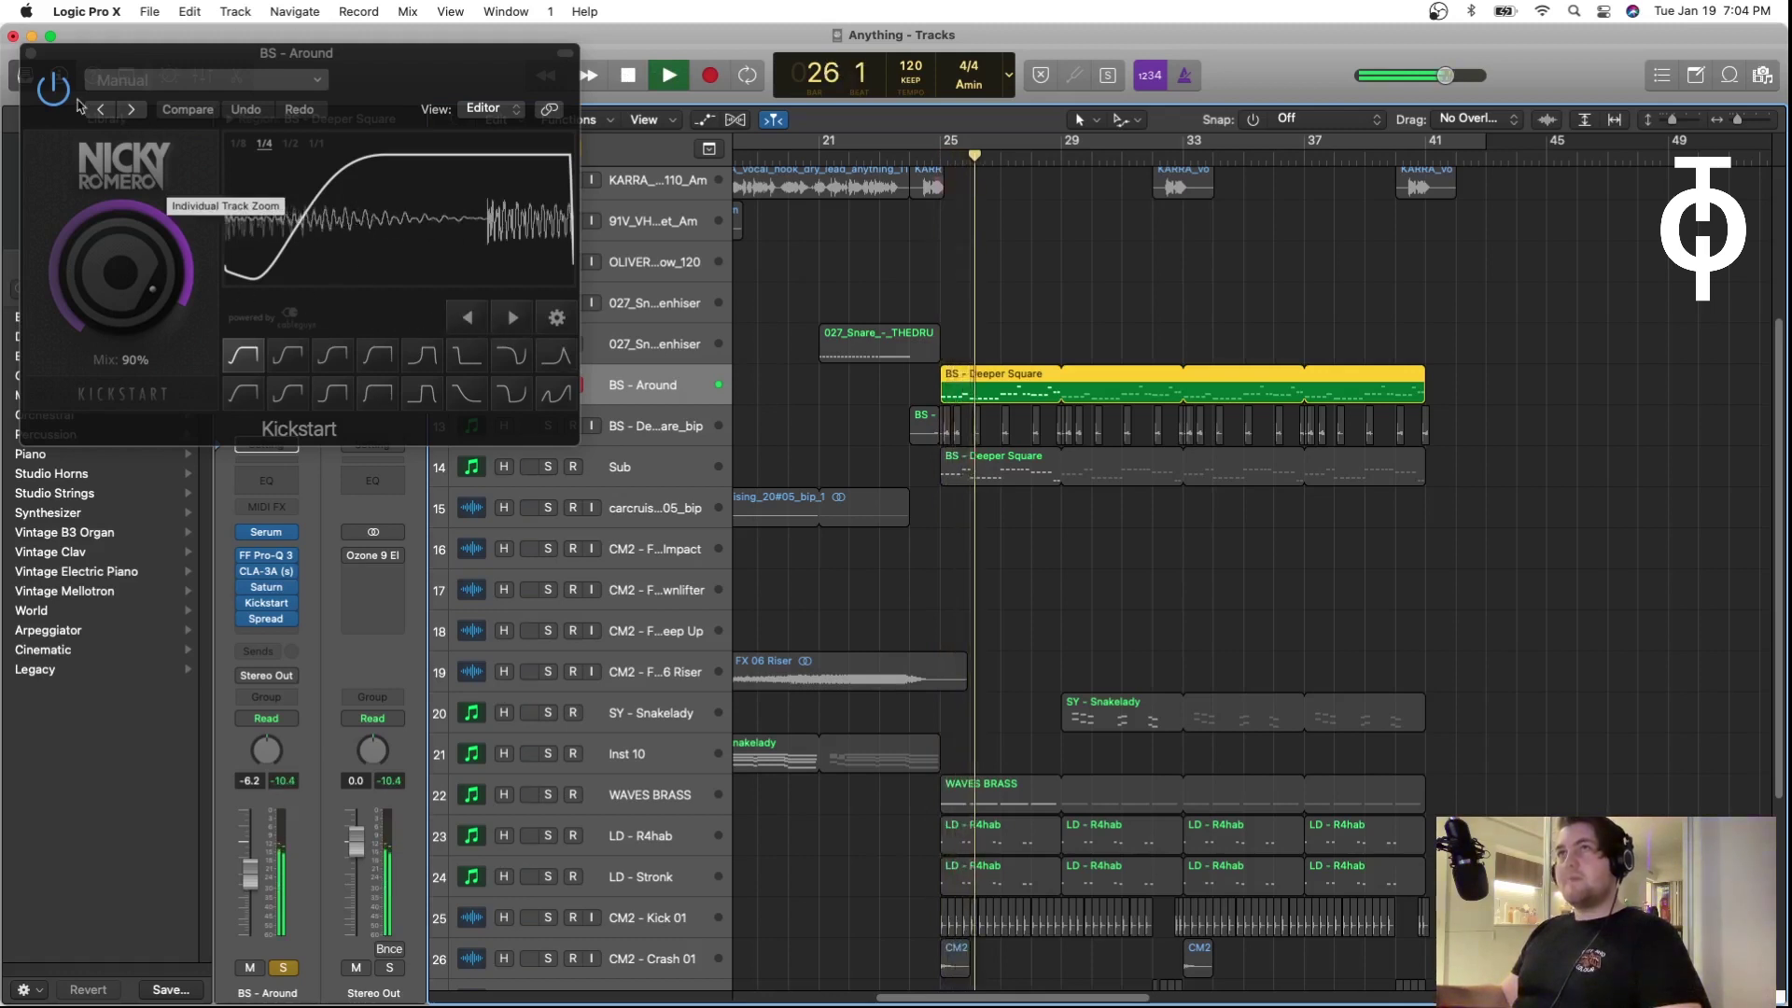
pyautogui.click(31, 60)
pyautogui.press('space')
pyautogui.click(31, 54)
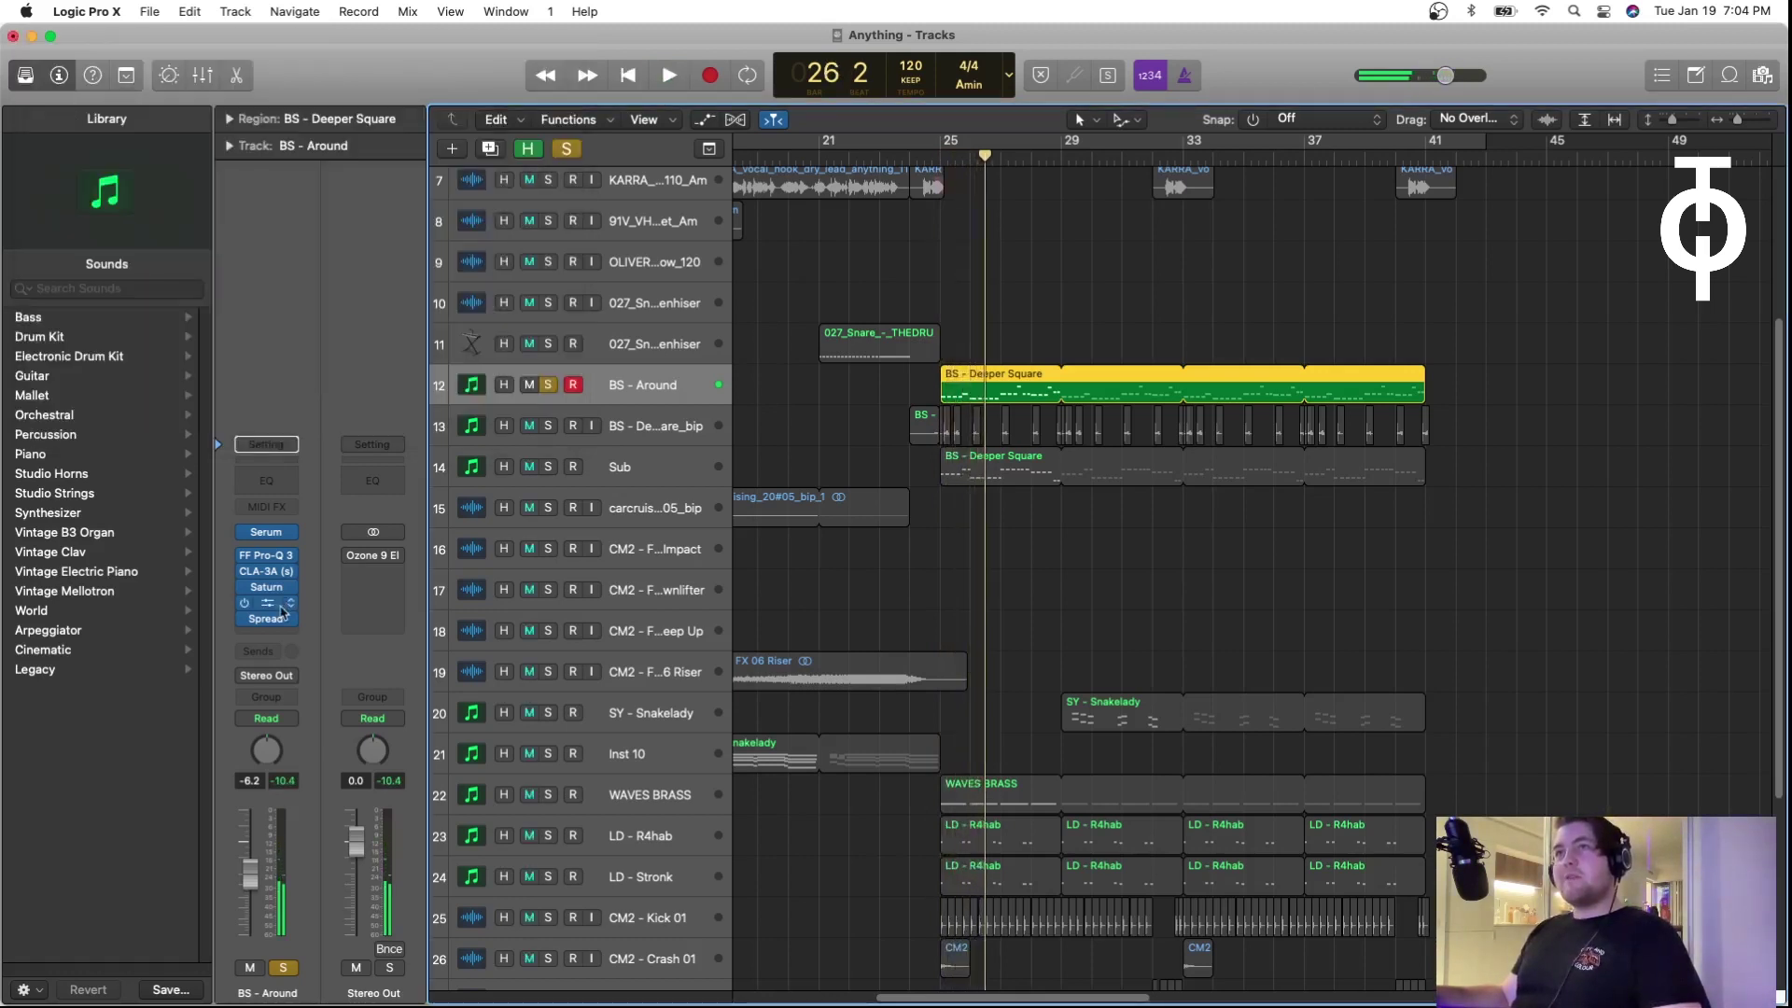
# Step: Inspect the Spread plug-in on BS - Around, trying its low crossover and low-band width and checking the mid and high widths
pyautogui.press('v')
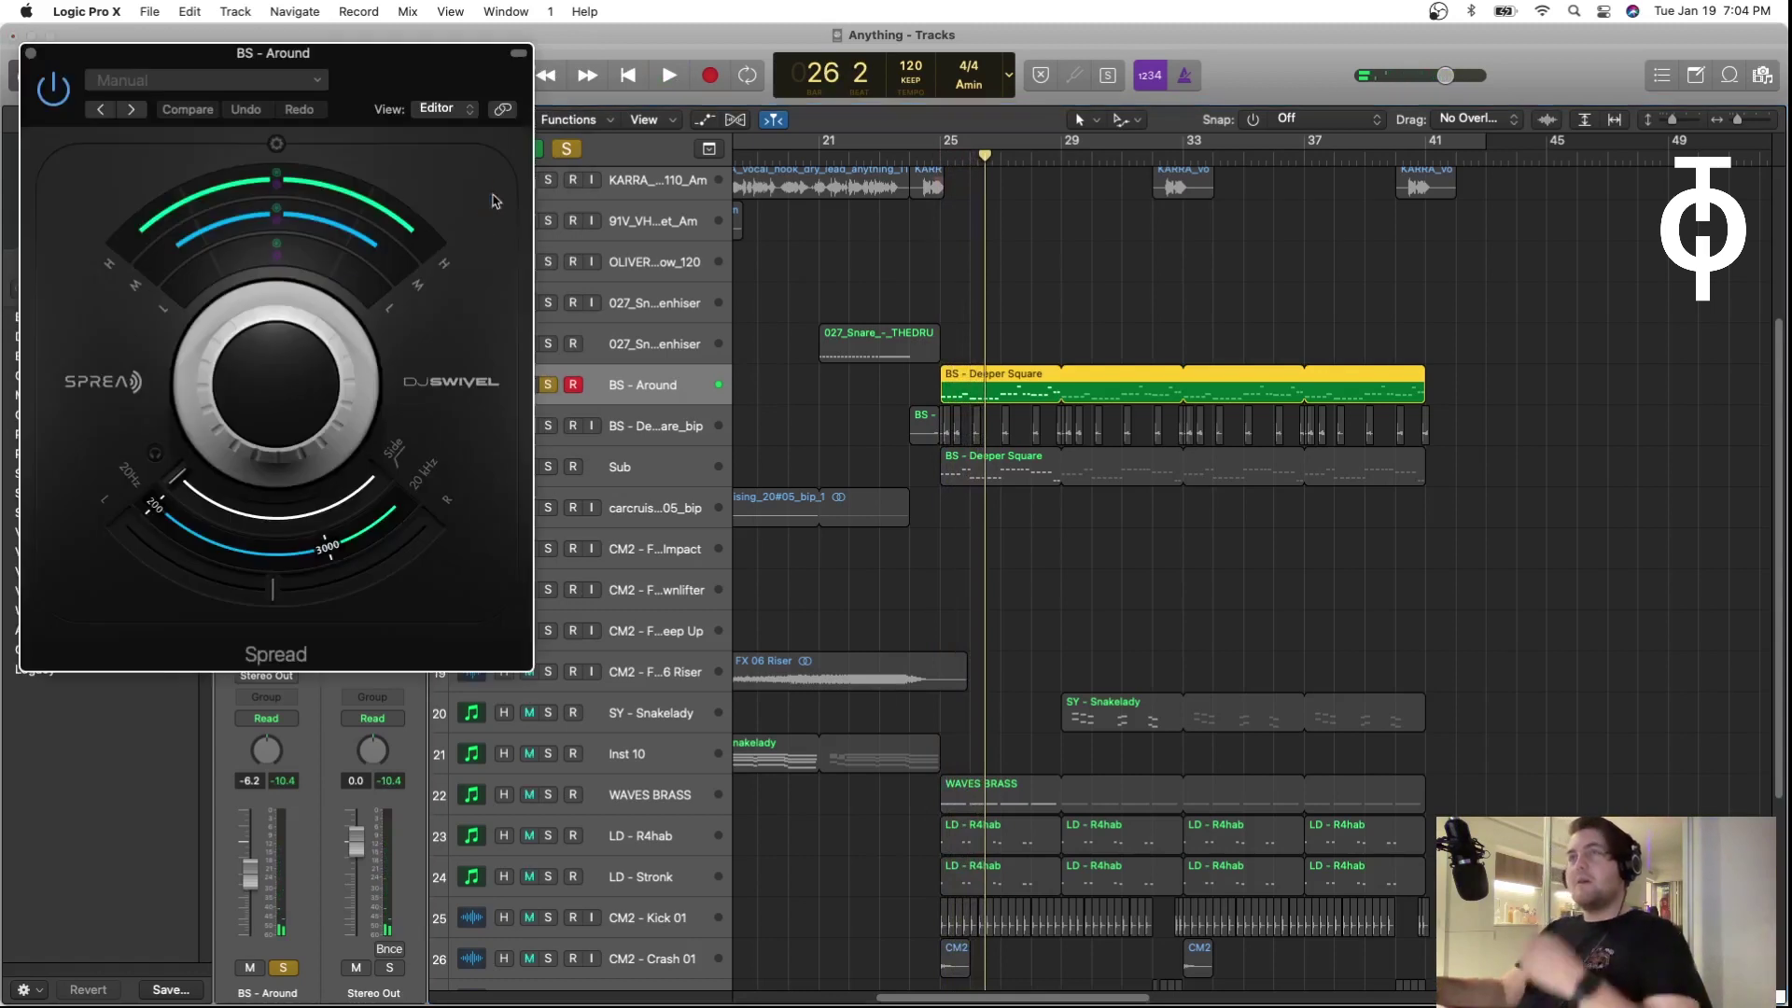
pyautogui.moveTo(411, 273)
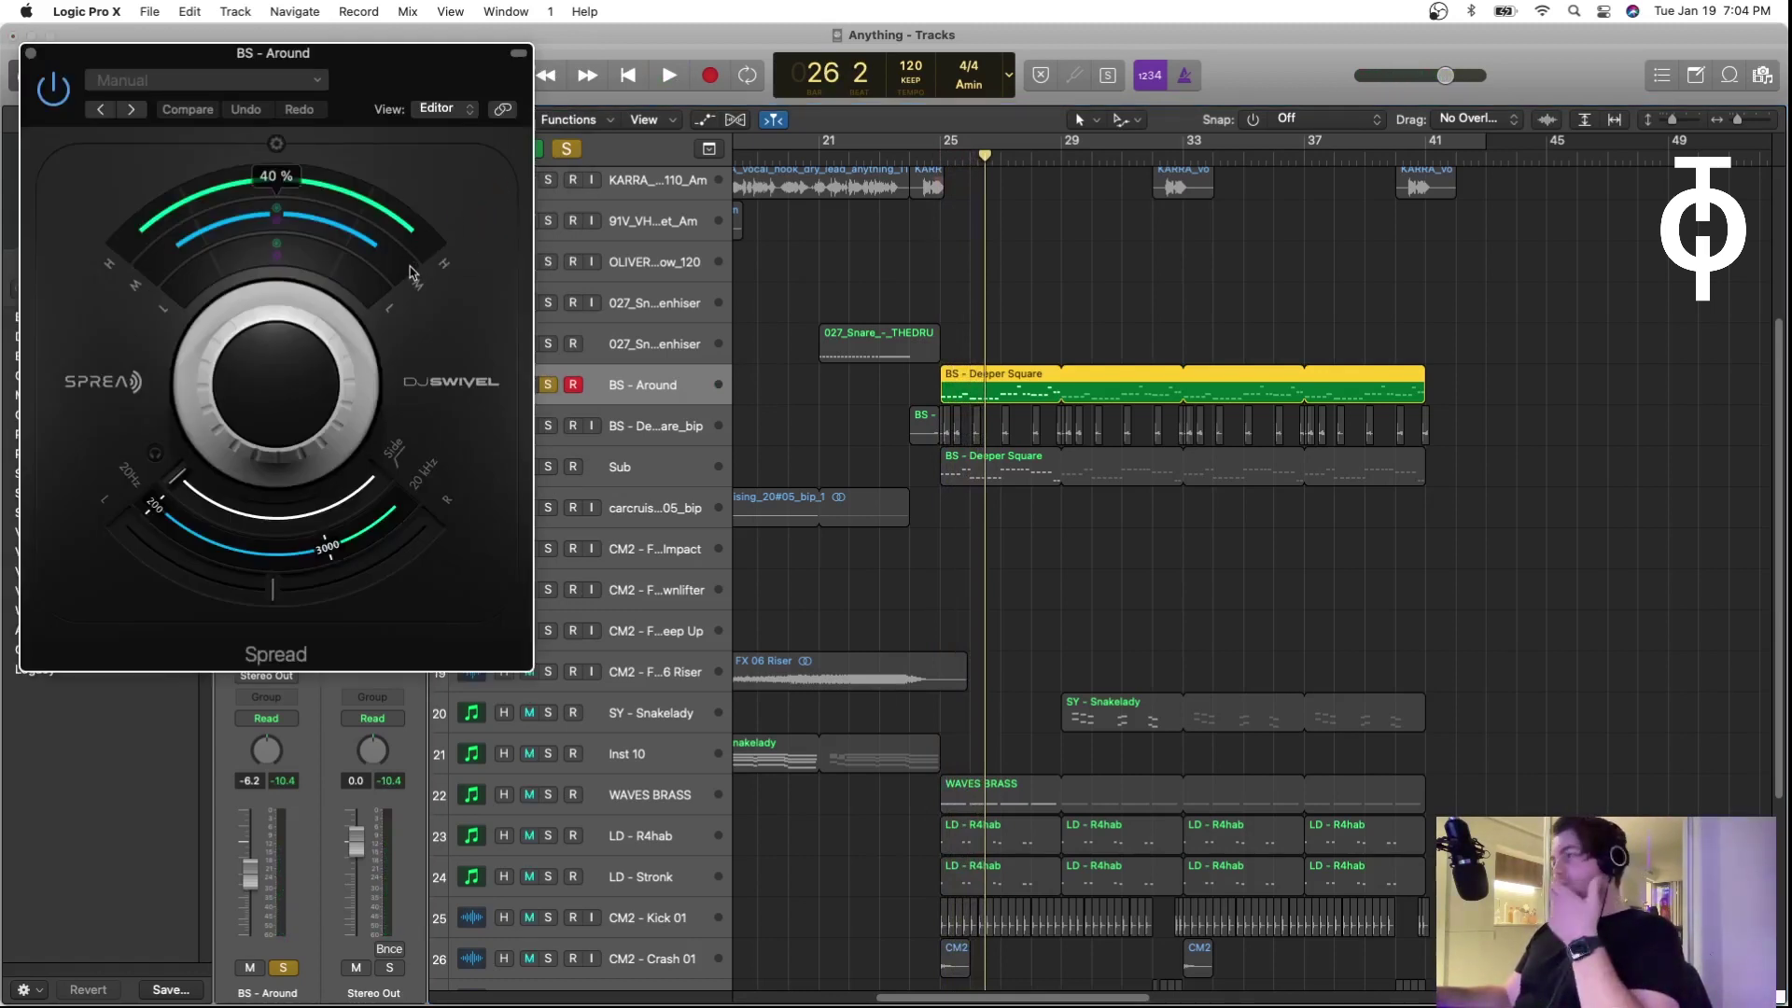
pyautogui.moveTo(276, 322)
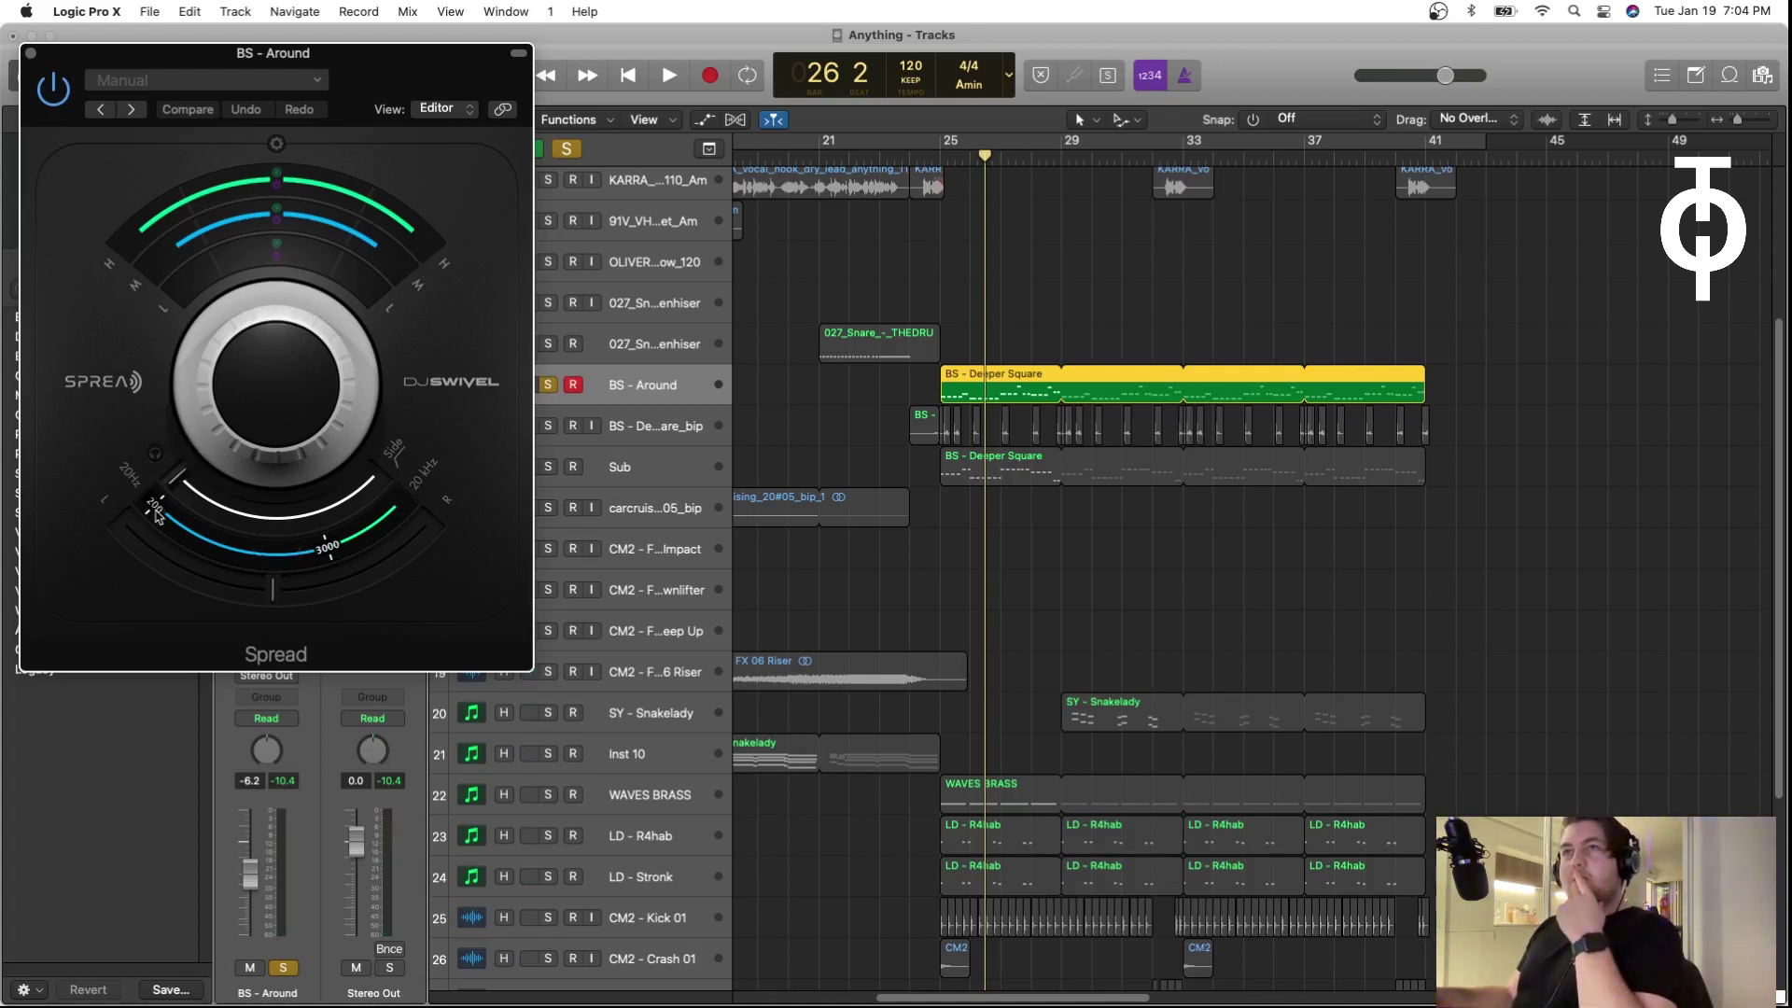
pyautogui.moveTo(154, 516); pyautogui.dragTo(191, 533)
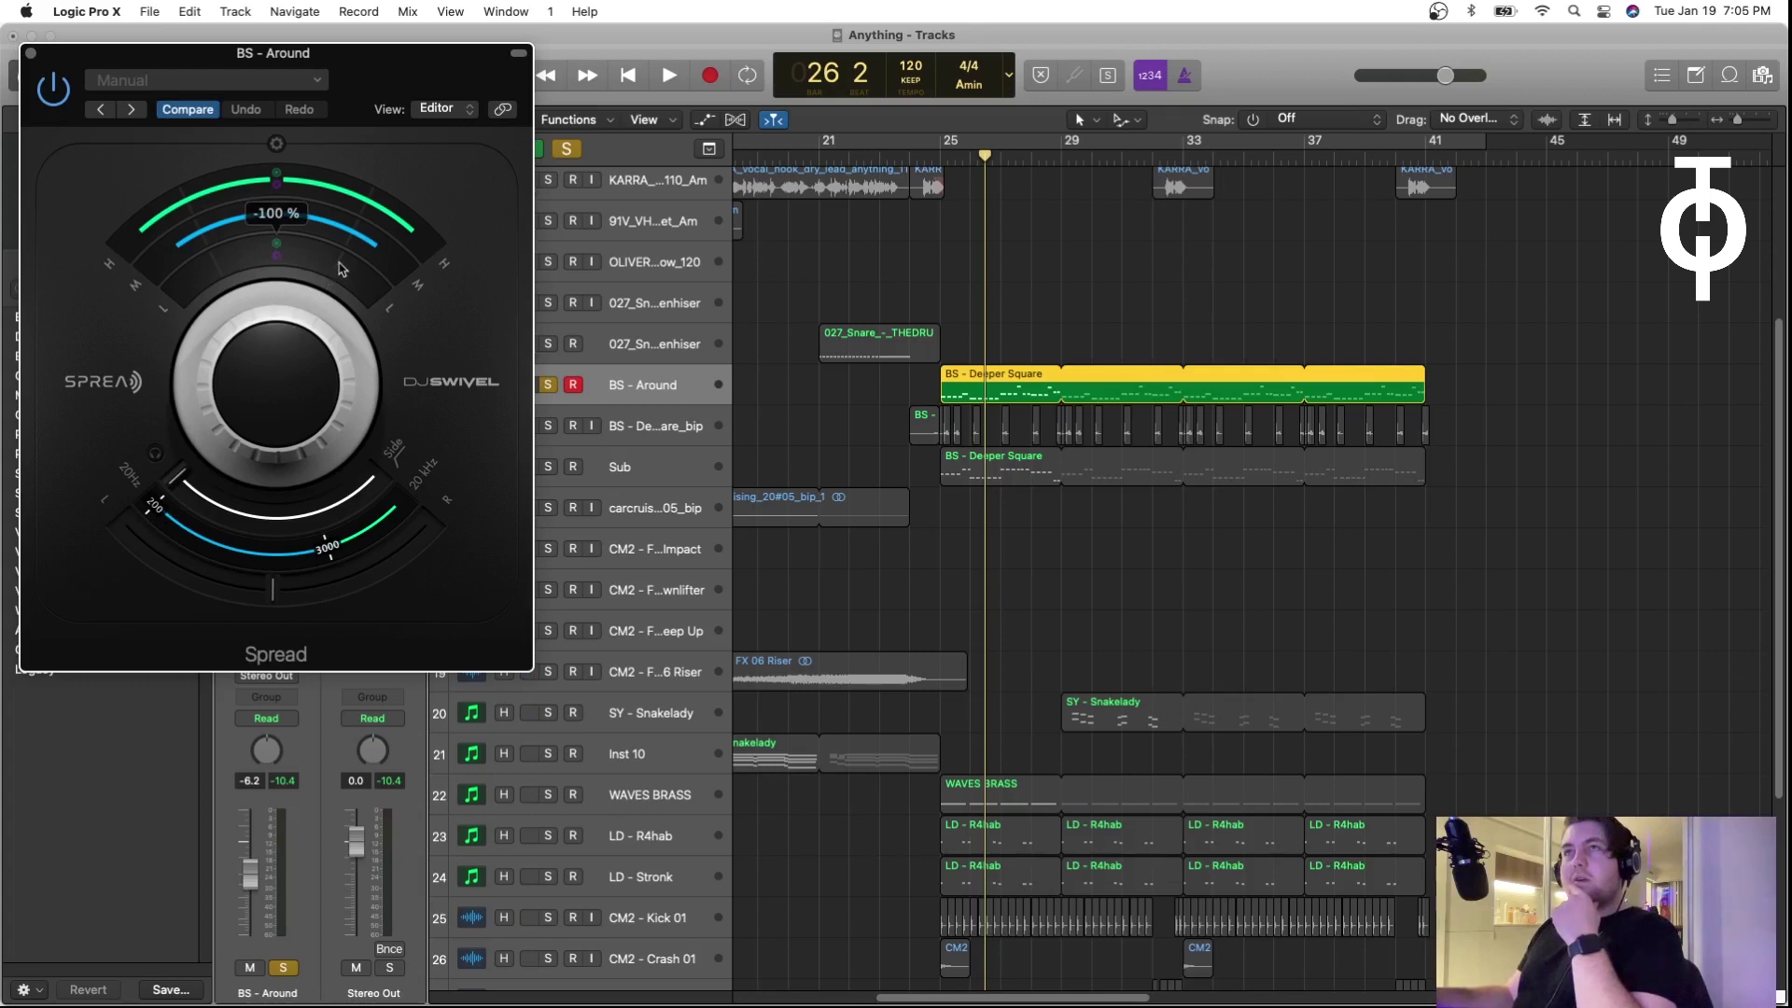
pyautogui.moveTo(404, 292); pyautogui.dragTo(329, 268)
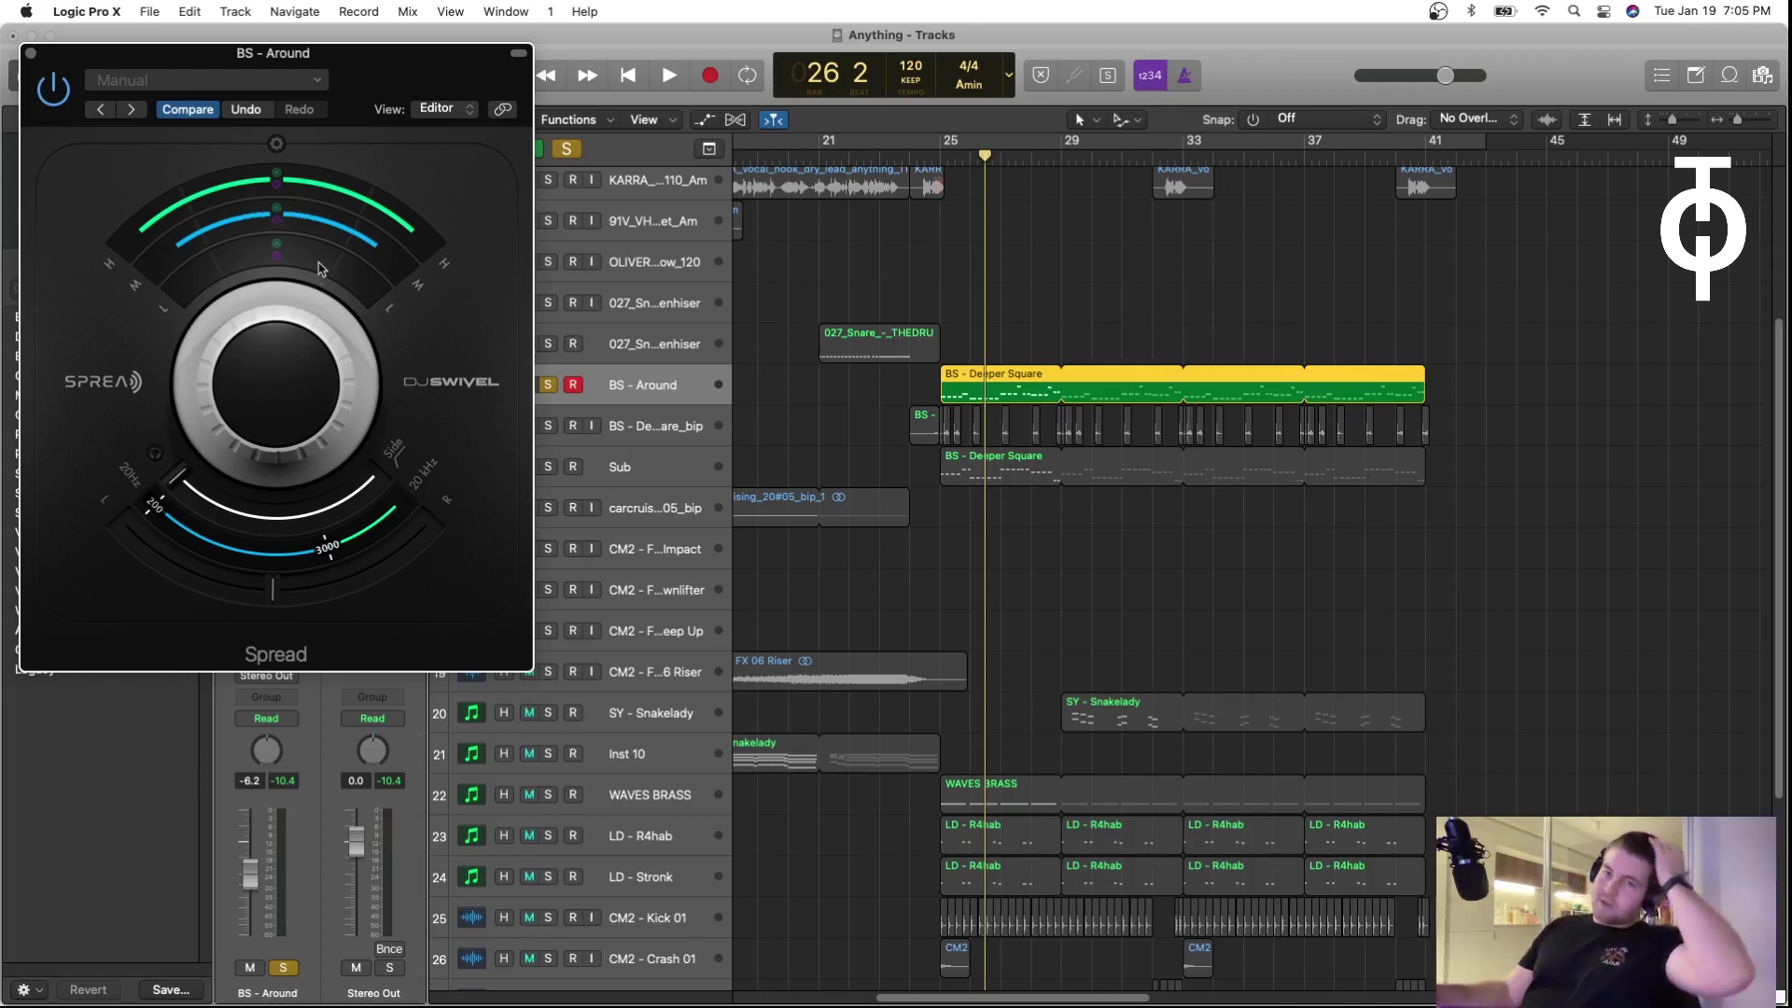
pyautogui.moveTo(364, 244)
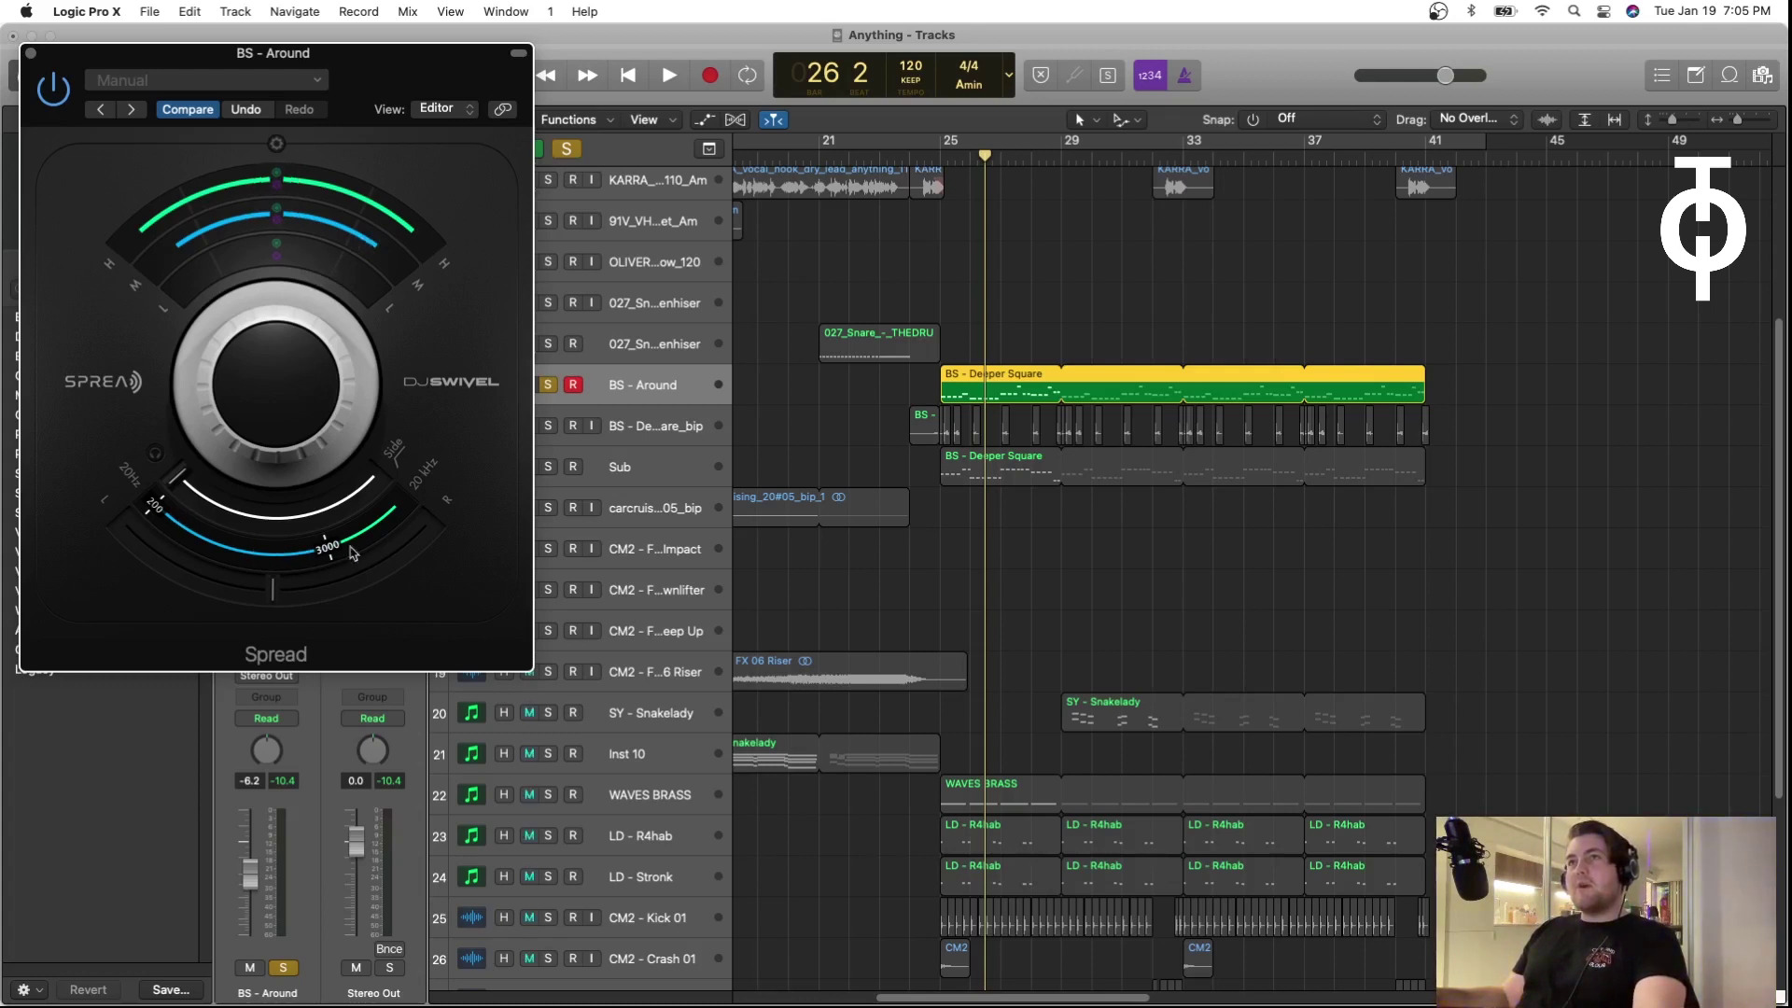
pyautogui.moveTo(376, 203)
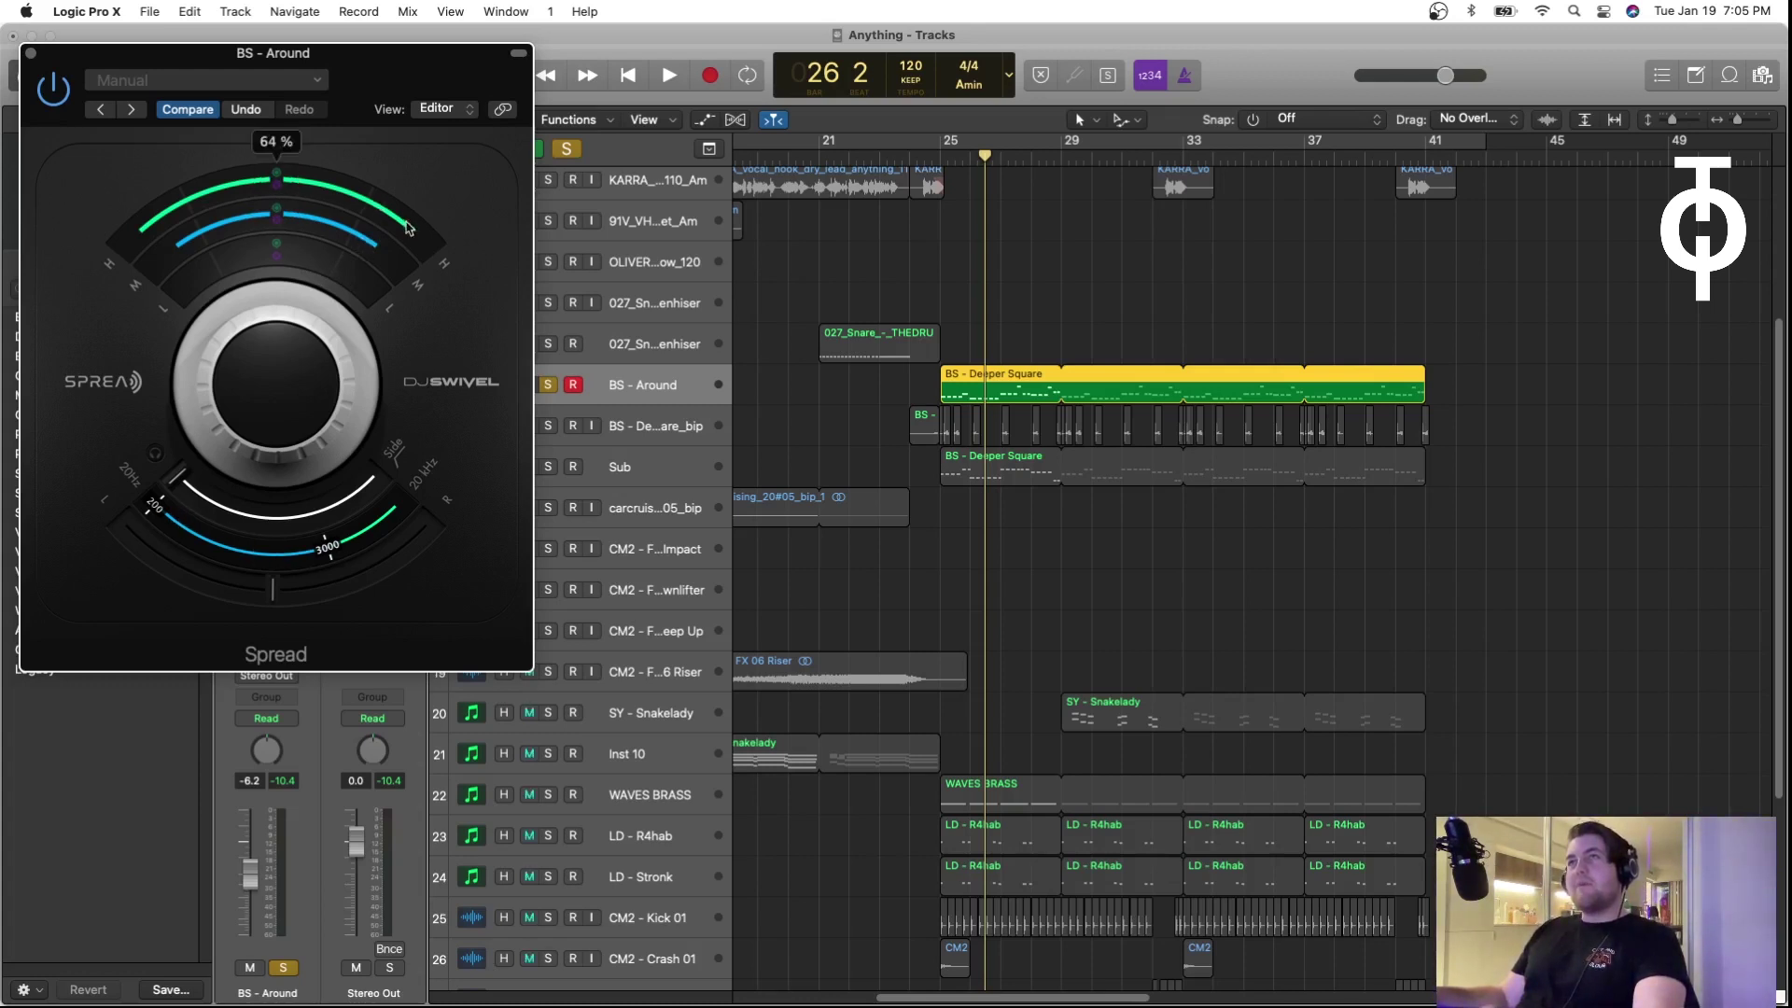
pyautogui.click(31, 54)
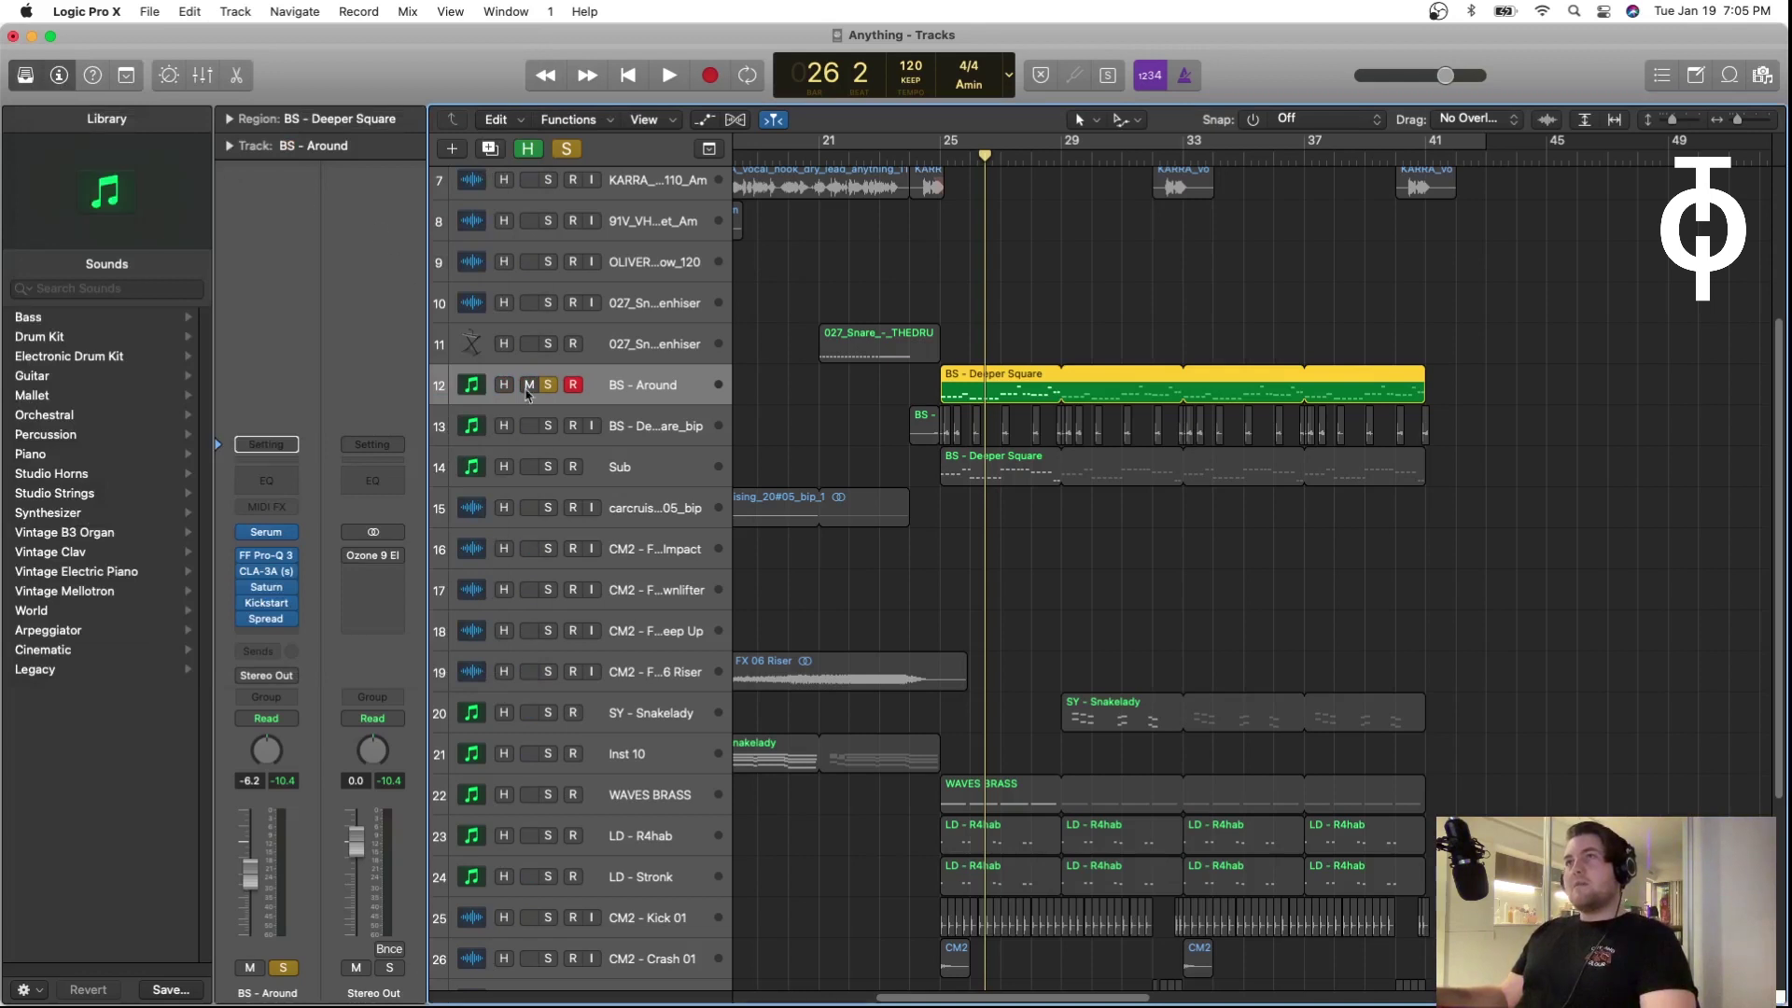
# Step: Turn solo off on BS - Around and listen to Sub track 14 soloed from bar 25
pyautogui.click(549, 385)
pyautogui.click(609, 473)
pyautogui.press('s')
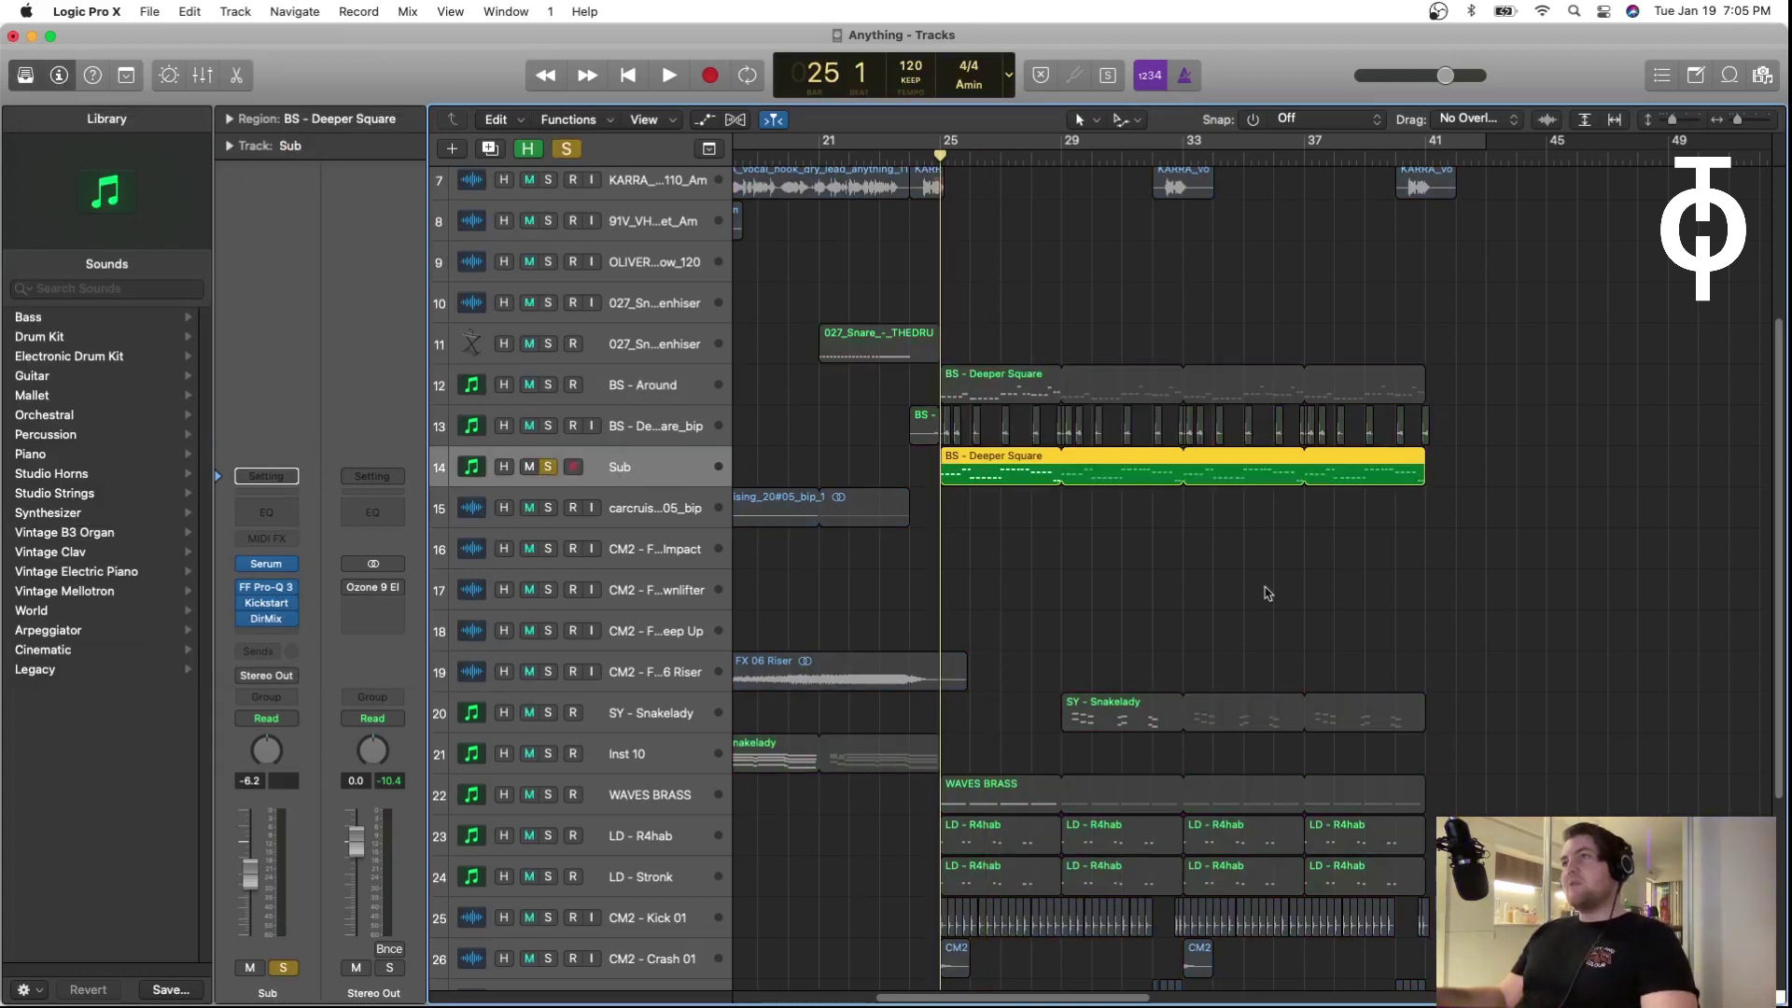
pyautogui.press('space')
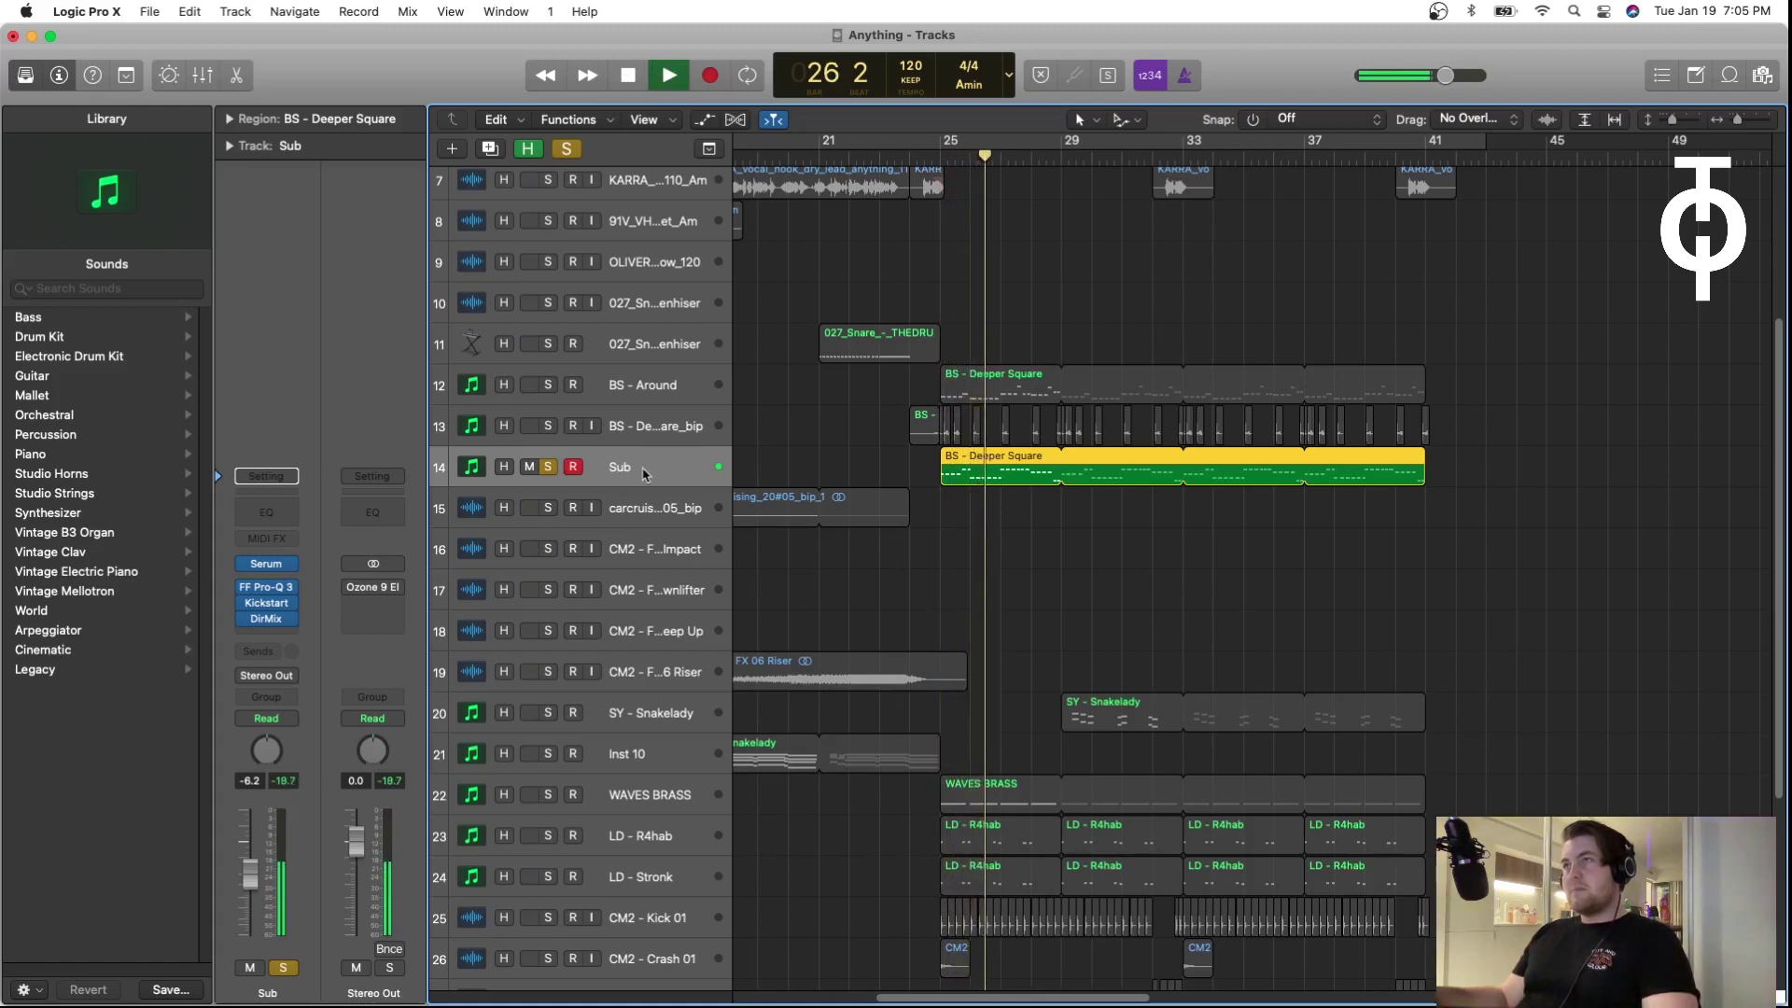
pyautogui.click(551, 475)
# Step: Inspect the FF Pro-Q 3 bands and the Kickstart sidechain shape on the Sub track
pyautogui.click(266, 586)
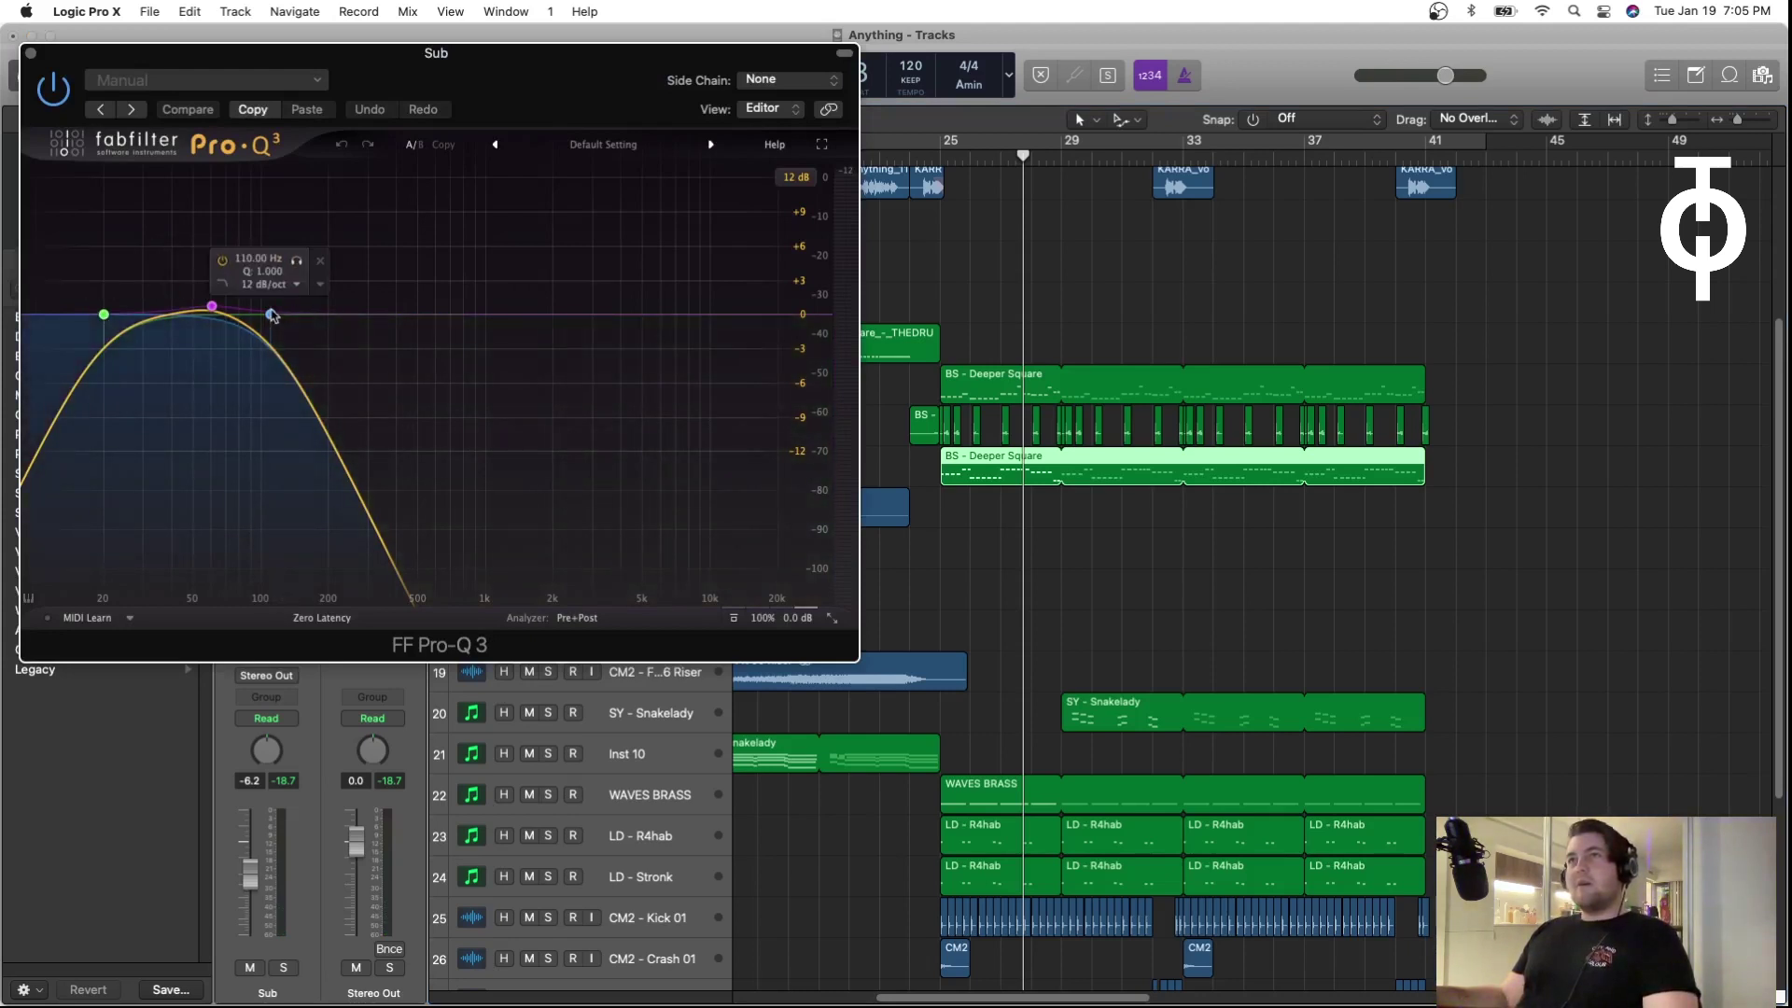
pyautogui.moveTo(213, 316)
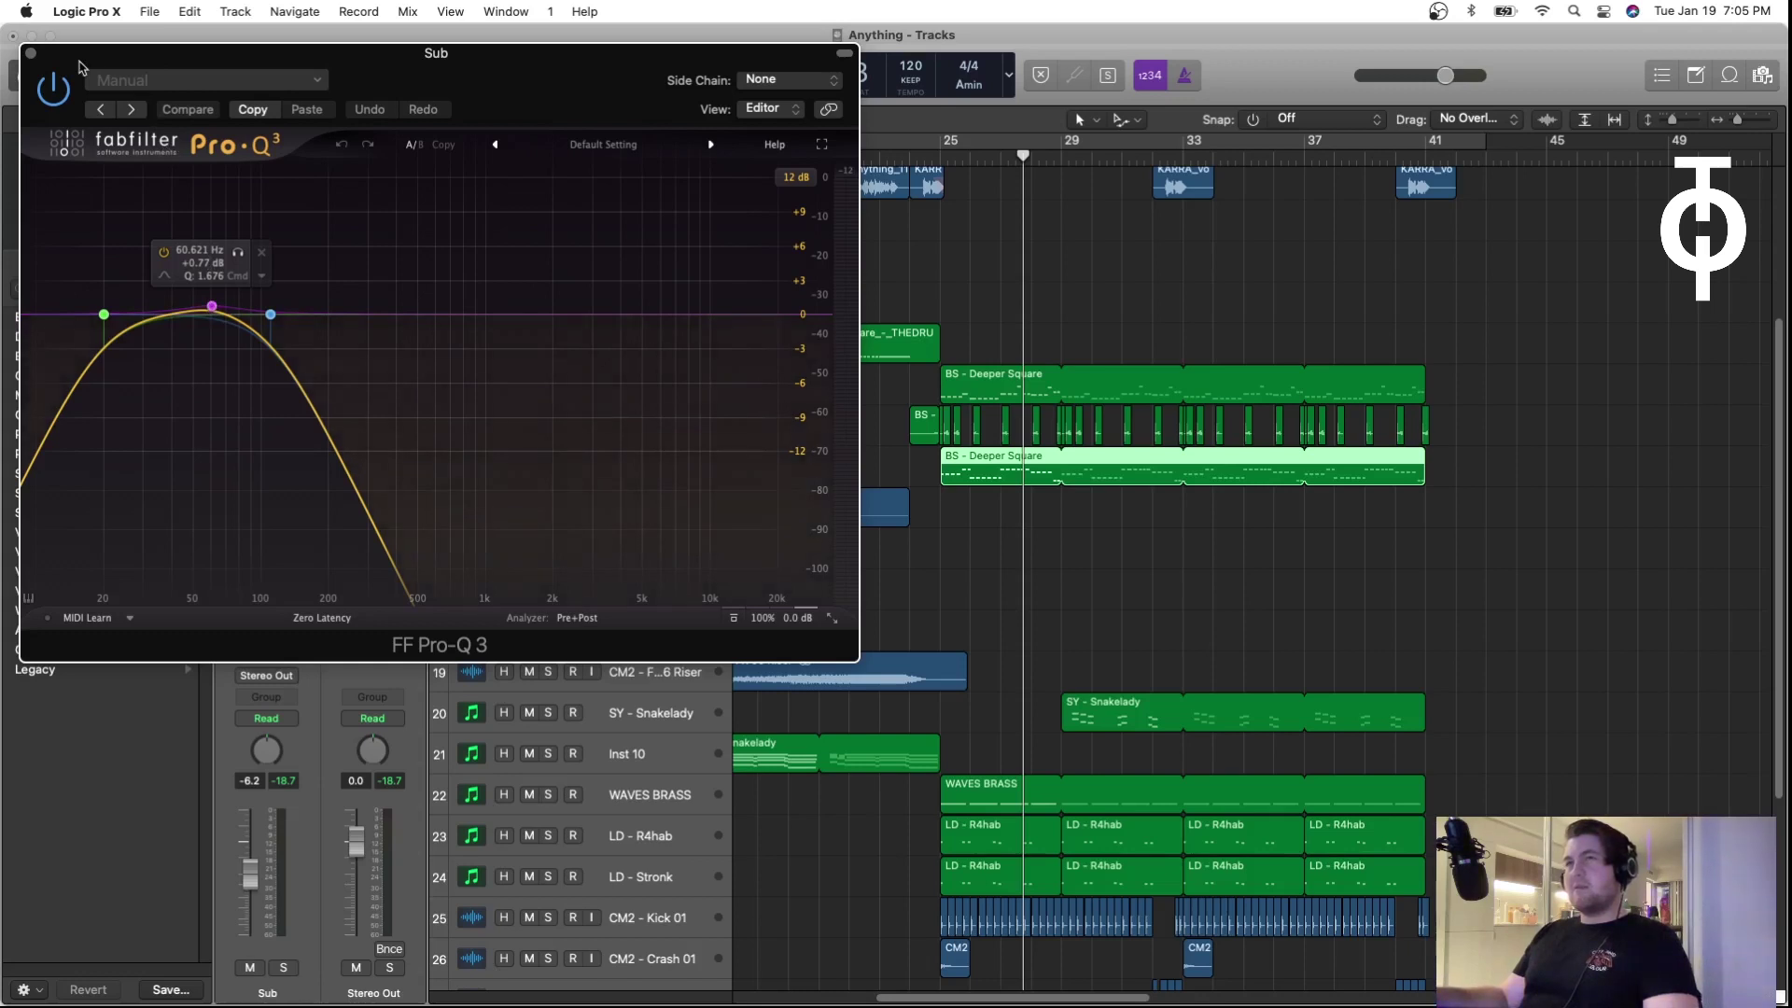
pyautogui.click(31, 53)
pyautogui.click(266, 603)
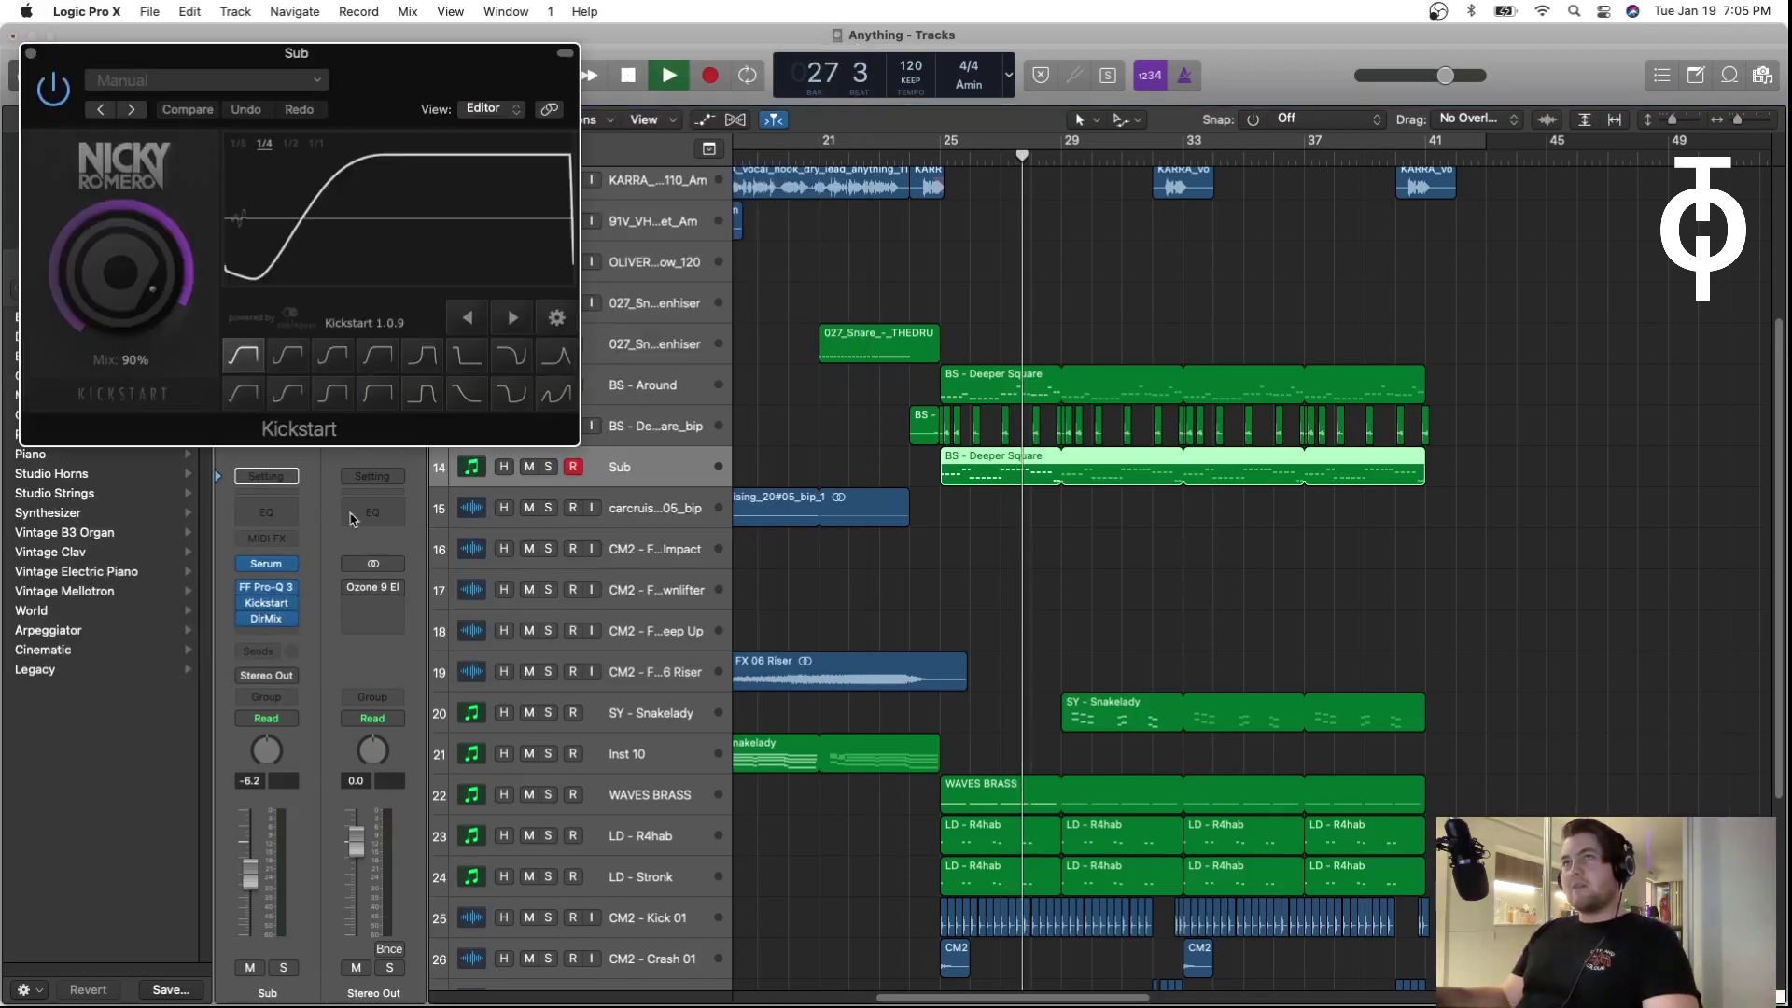
pyautogui.press('space')
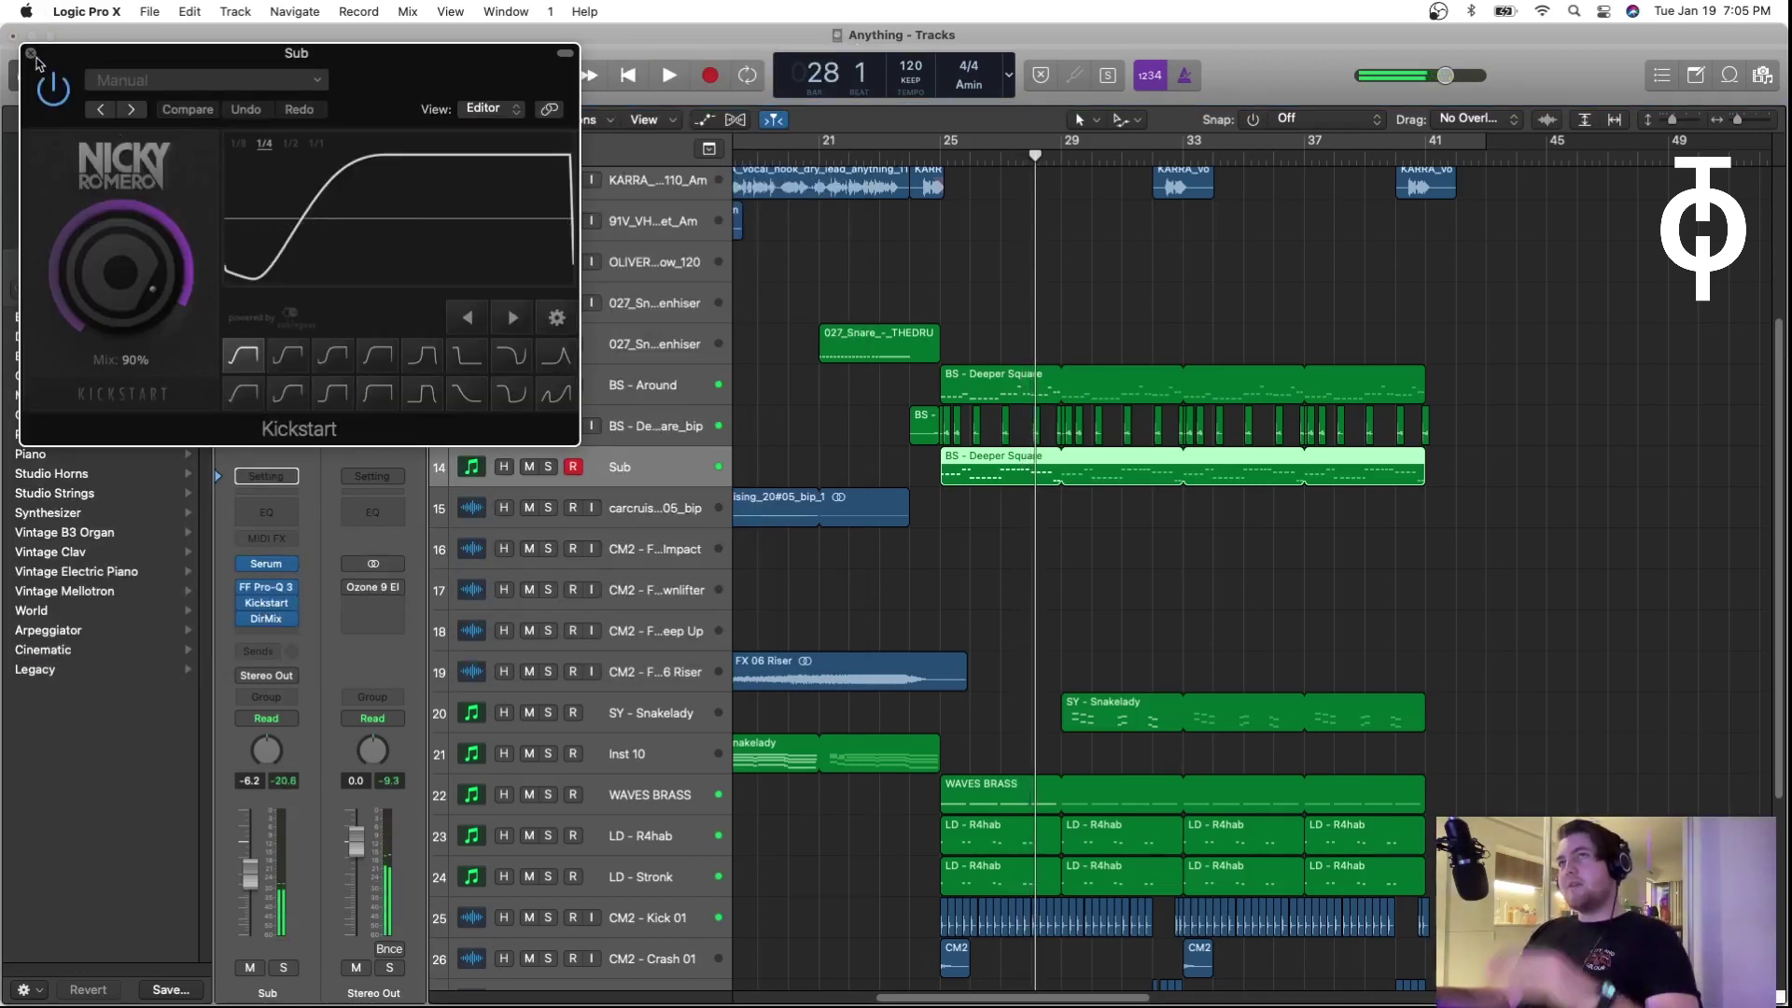
pyautogui.click(31, 53)
# Step: Solo Sub together with BS - Around and listen to both from bar 25
pyautogui.click(548, 467)
pyautogui.click(548, 385)
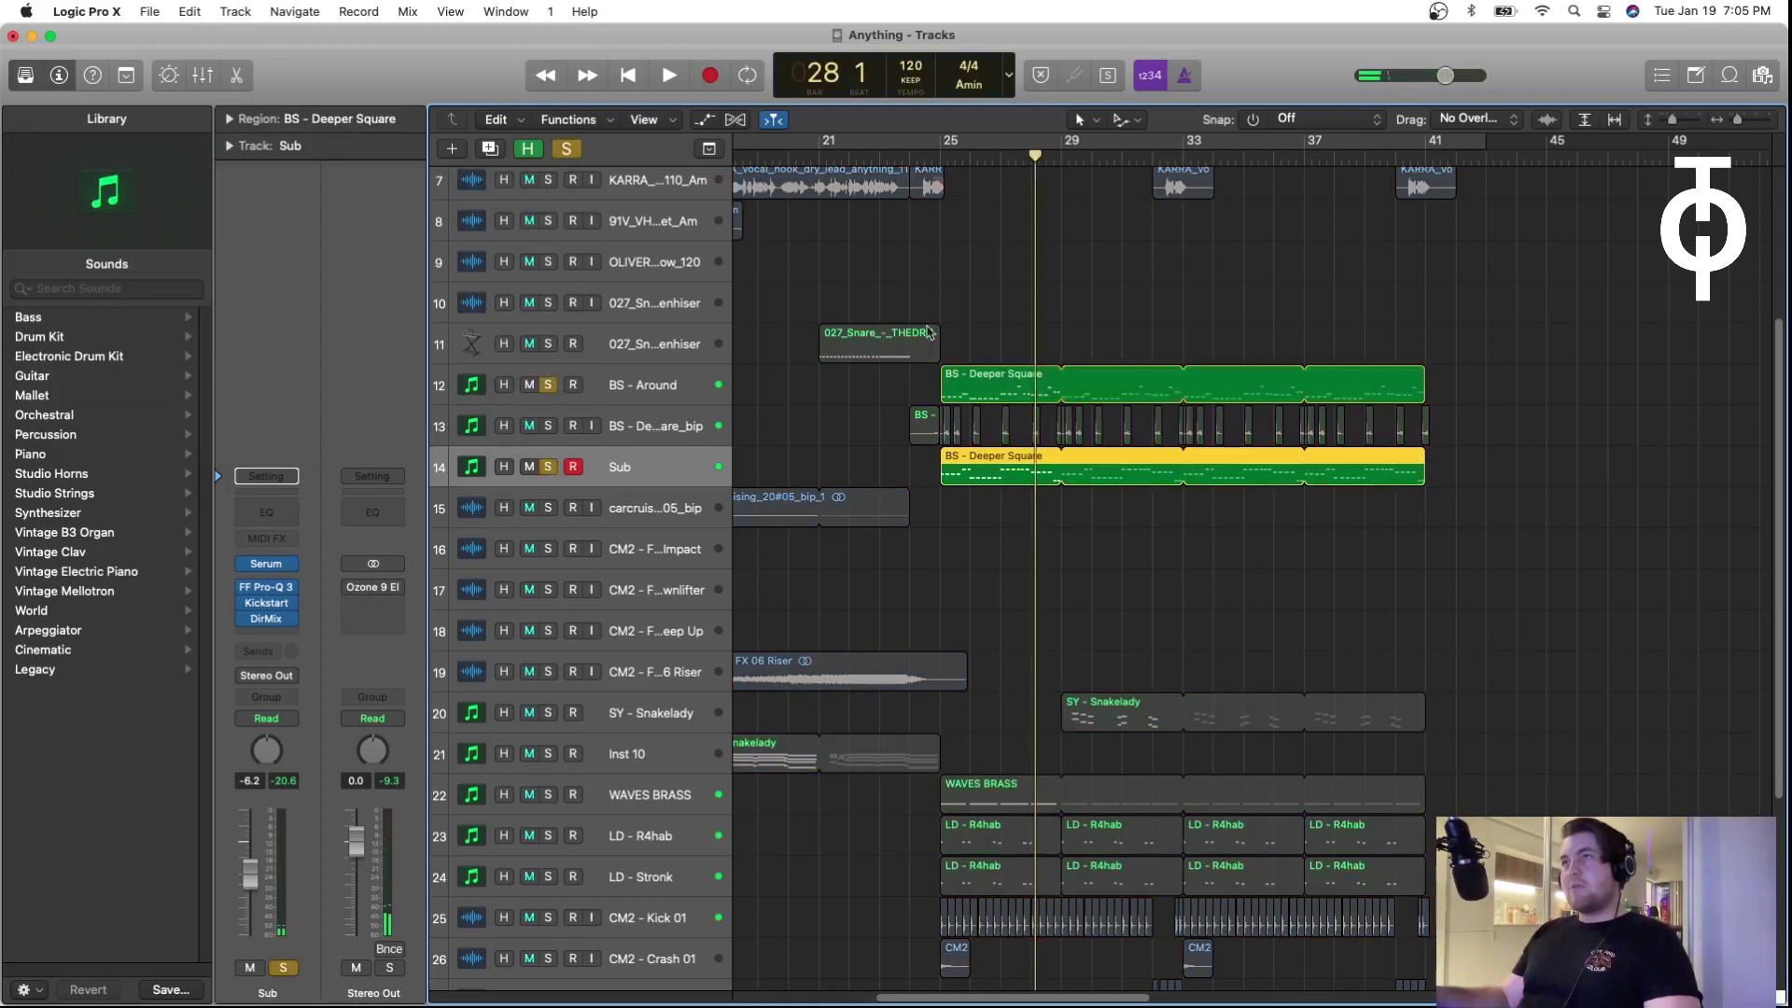
pyautogui.press(',')
pyautogui.press(',')
pyautogui.press(',')
pyautogui.press('space')
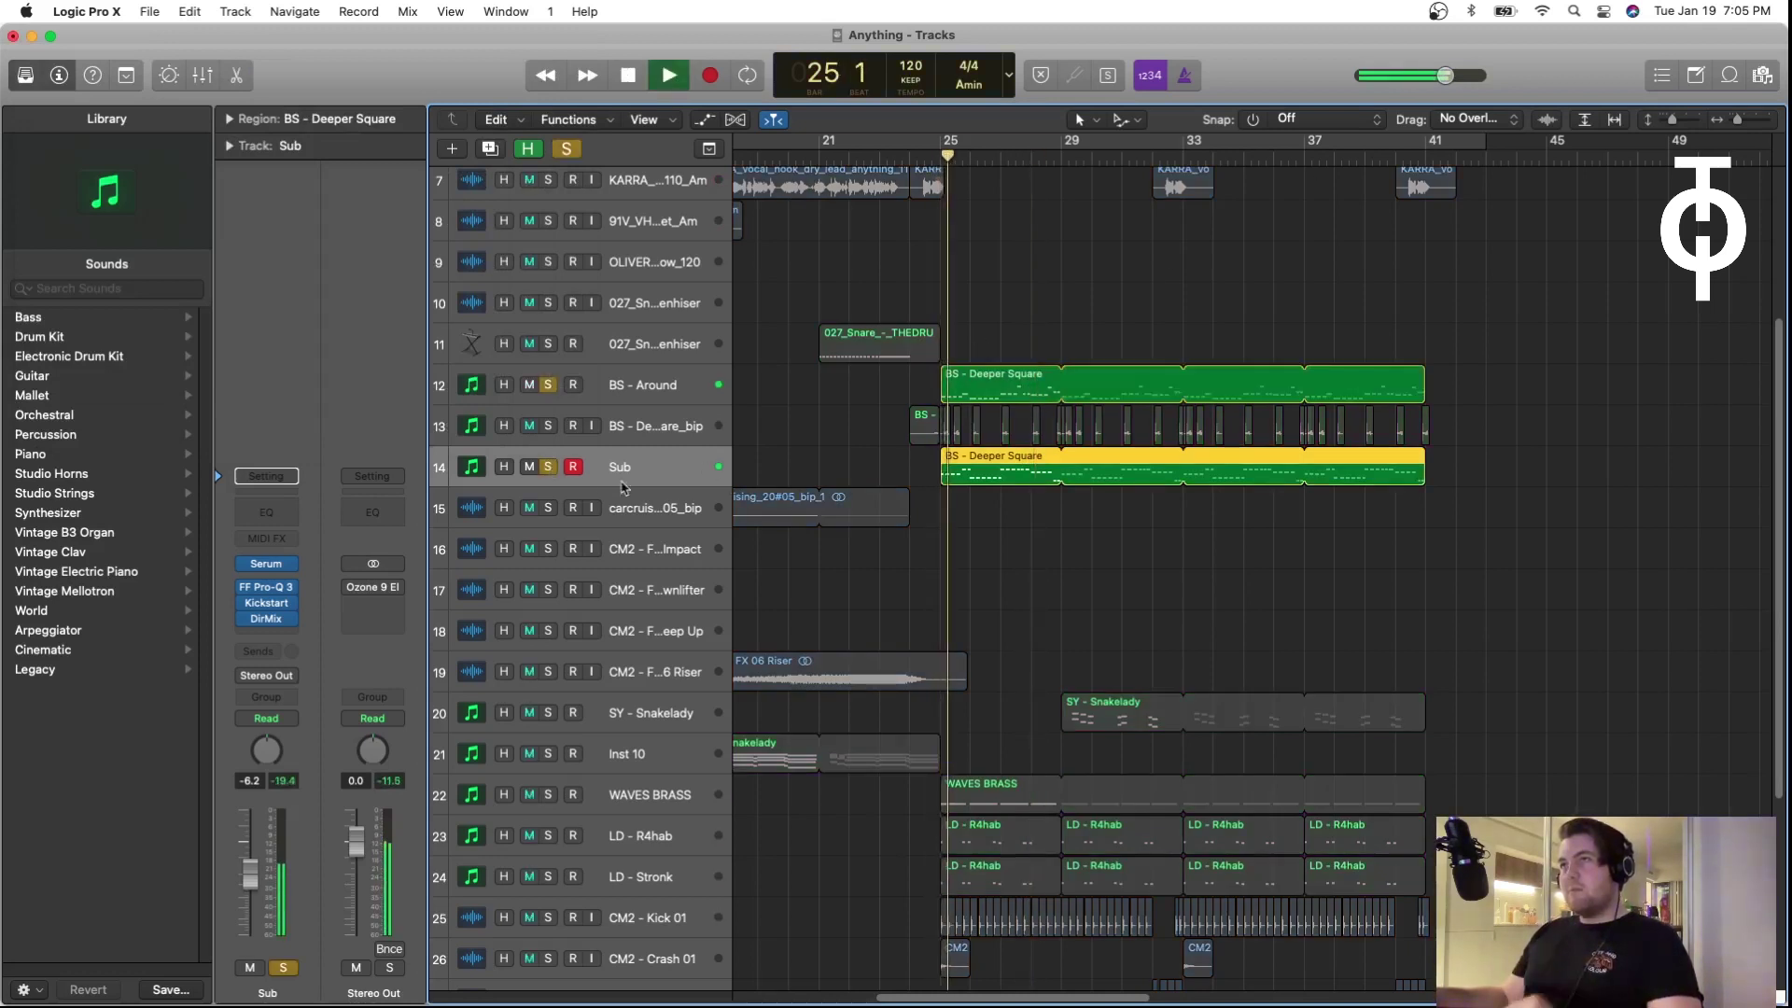
# Step: Inspect the Direction Mixer on Sub during playback, trying a wider Spread and resetting it to its default
pyautogui.click(266, 618)
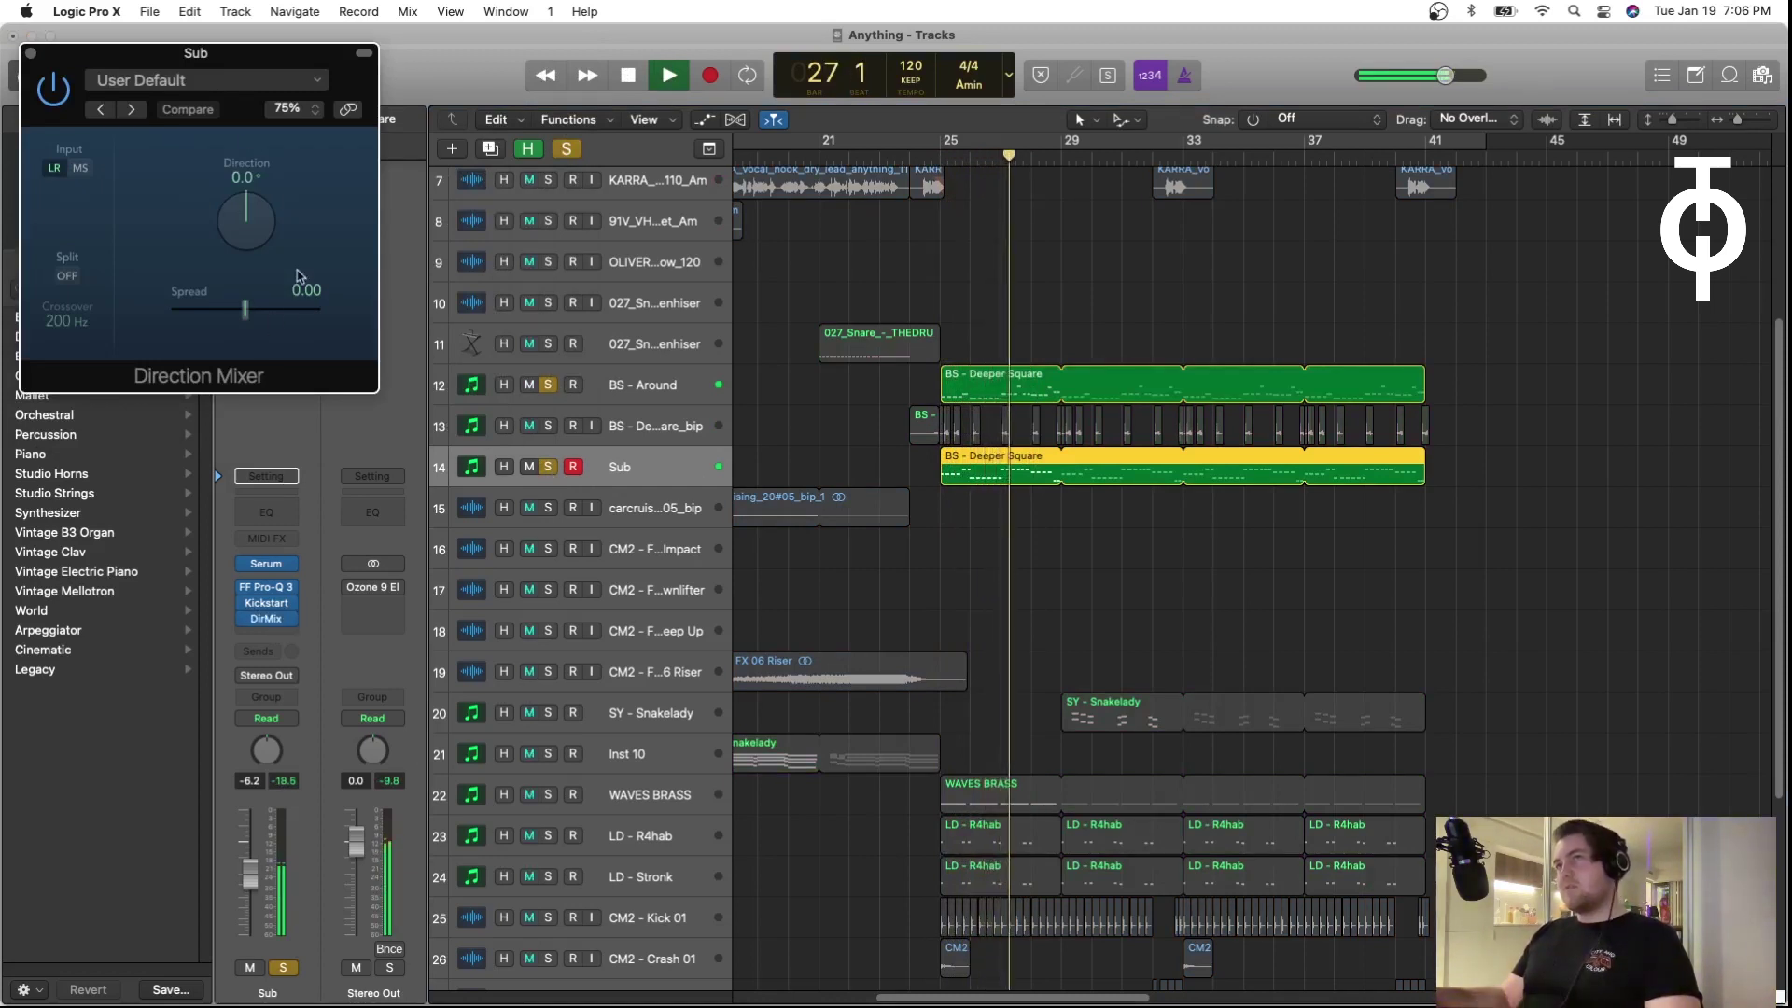
pyautogui.moveTo(244, 309); pyautogui.dragTo(317, 309)
pyautogui.keyDown('alt'); pyautogui.click(245, 309); pyautogui.keyUp('alt')
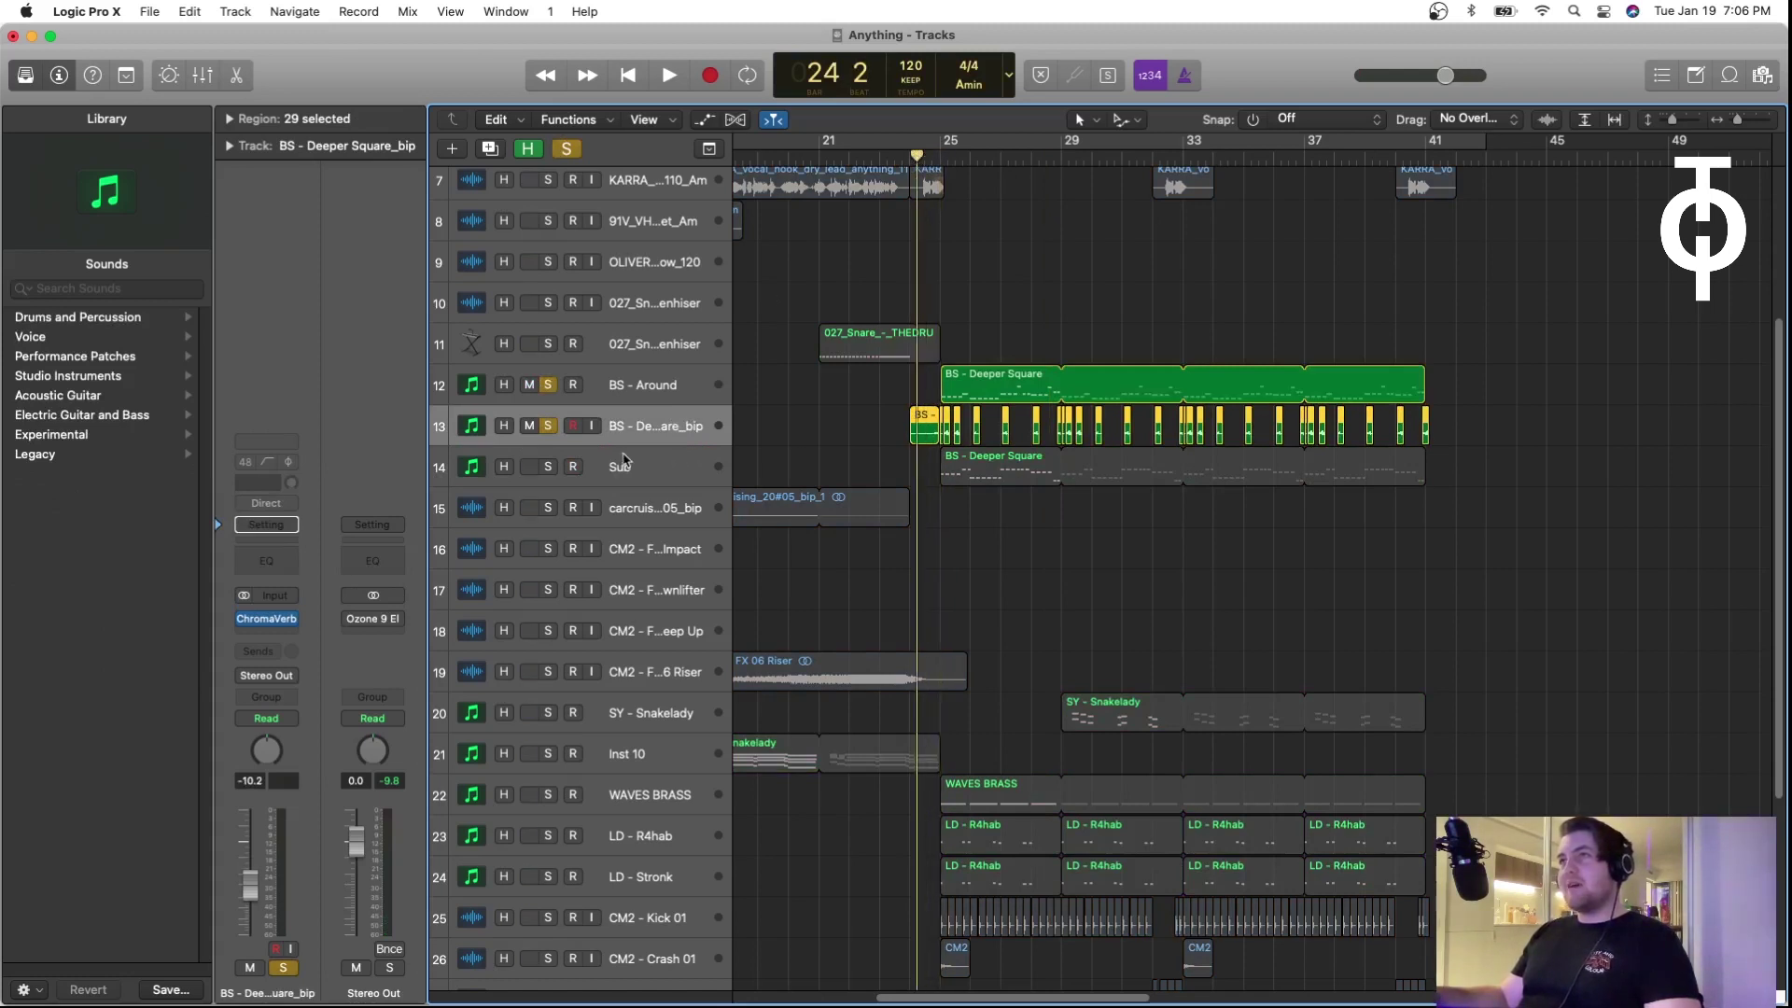
# Step: Listen to only BS - Deeper Square_bip soloed from bar 24, and turn its solo off when finished
pyautogui.moveTo(1738, 119); pyautogui.dragTo(1678, 124)
pyautogui.click(791, 410)
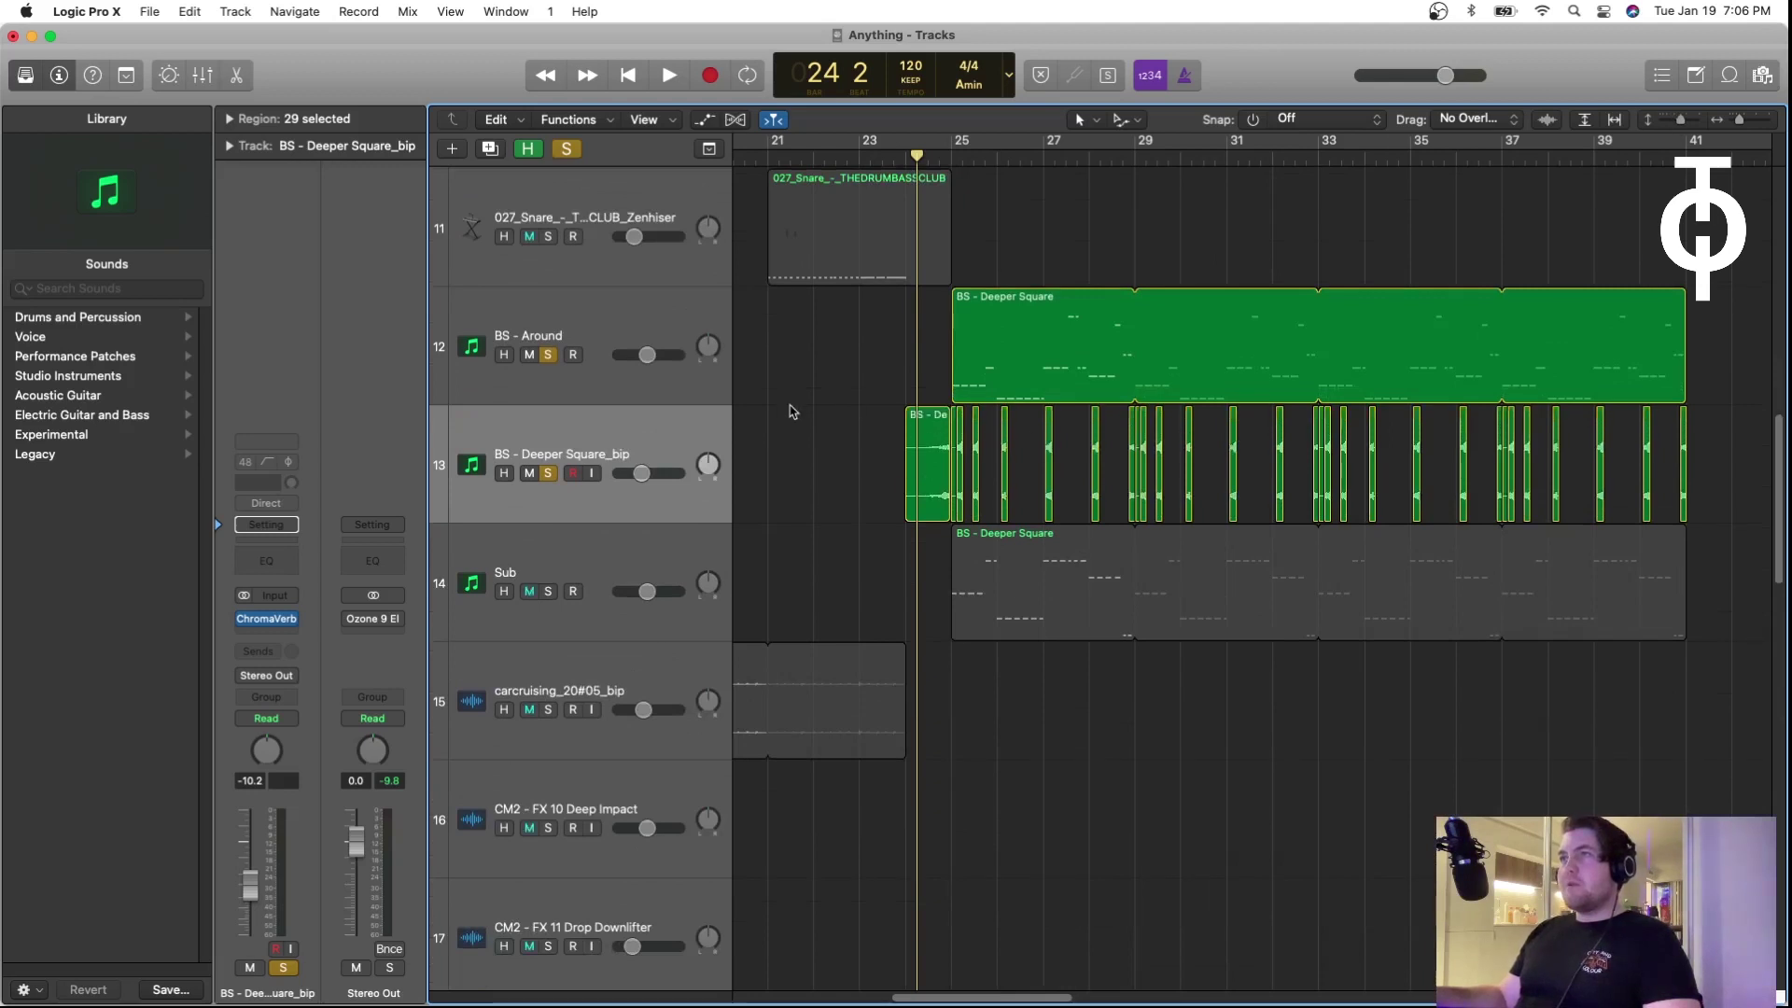
pyautogui.click(548, 355)
pyautogui.press('space')
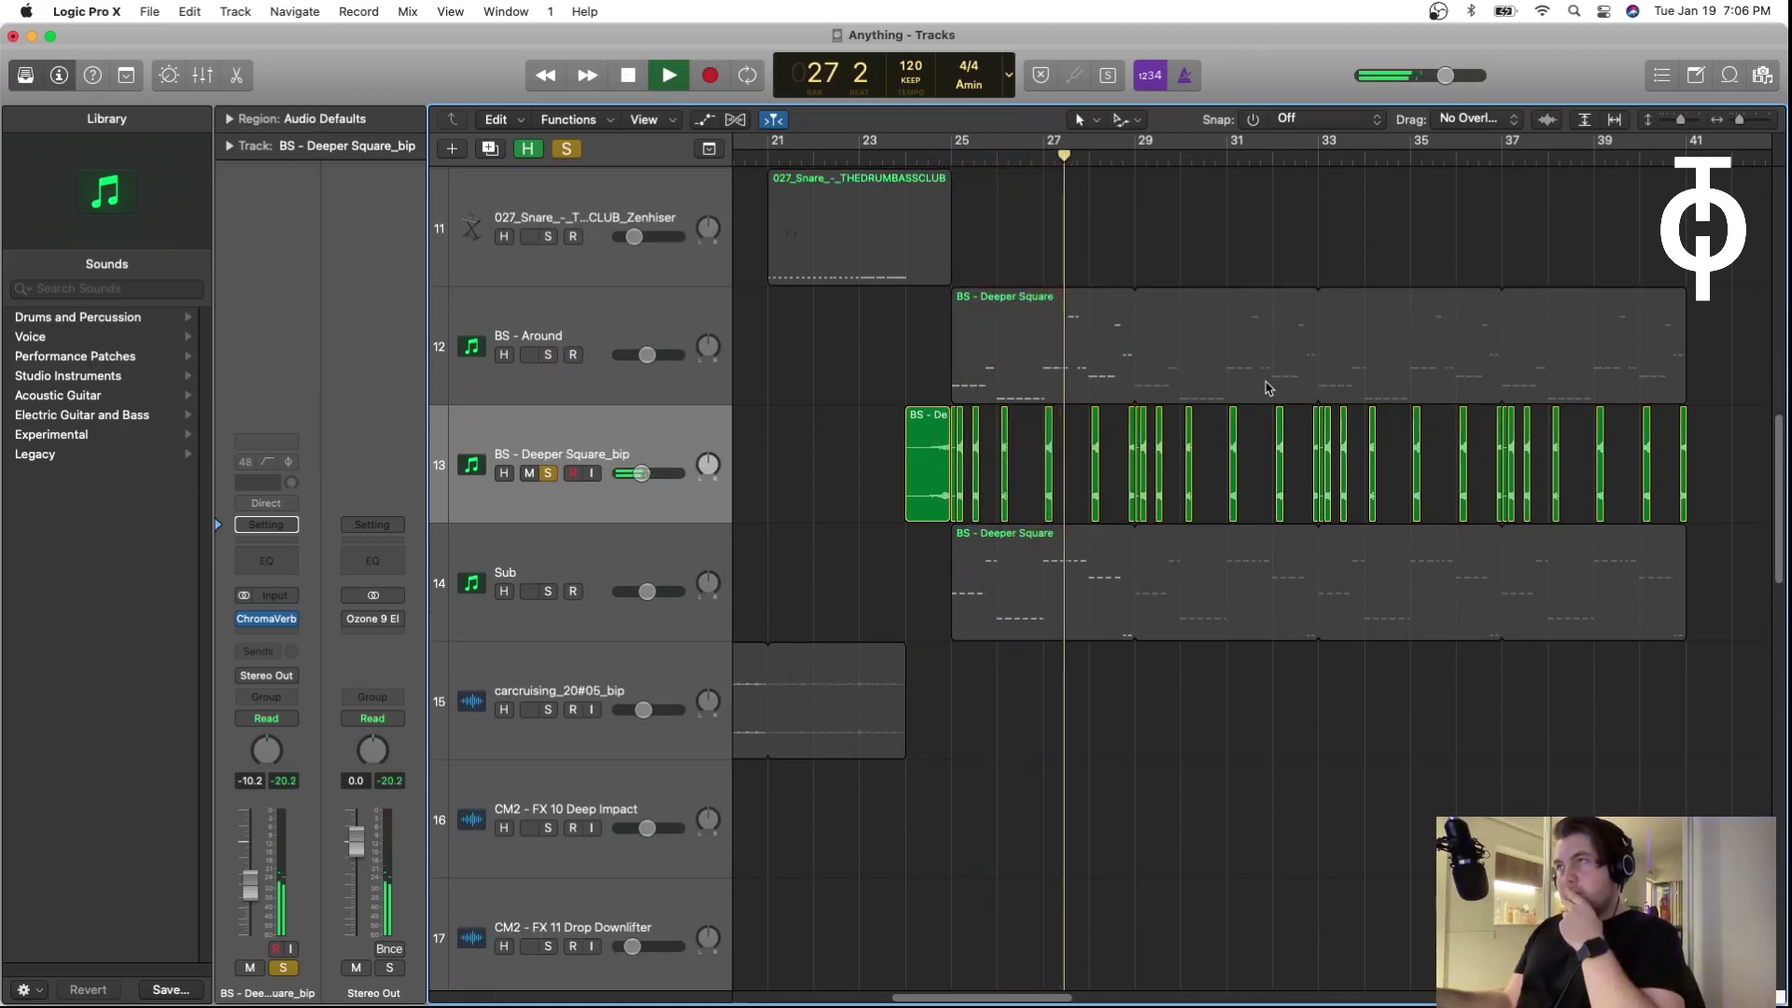
pyautogui.press('space')
pyautogui.press('s')
# Step: Bounce the BS - Around region in place to a new track, leaving the source, and trim the result to its first note at bar 25
pyautogui.click(1042, 340)
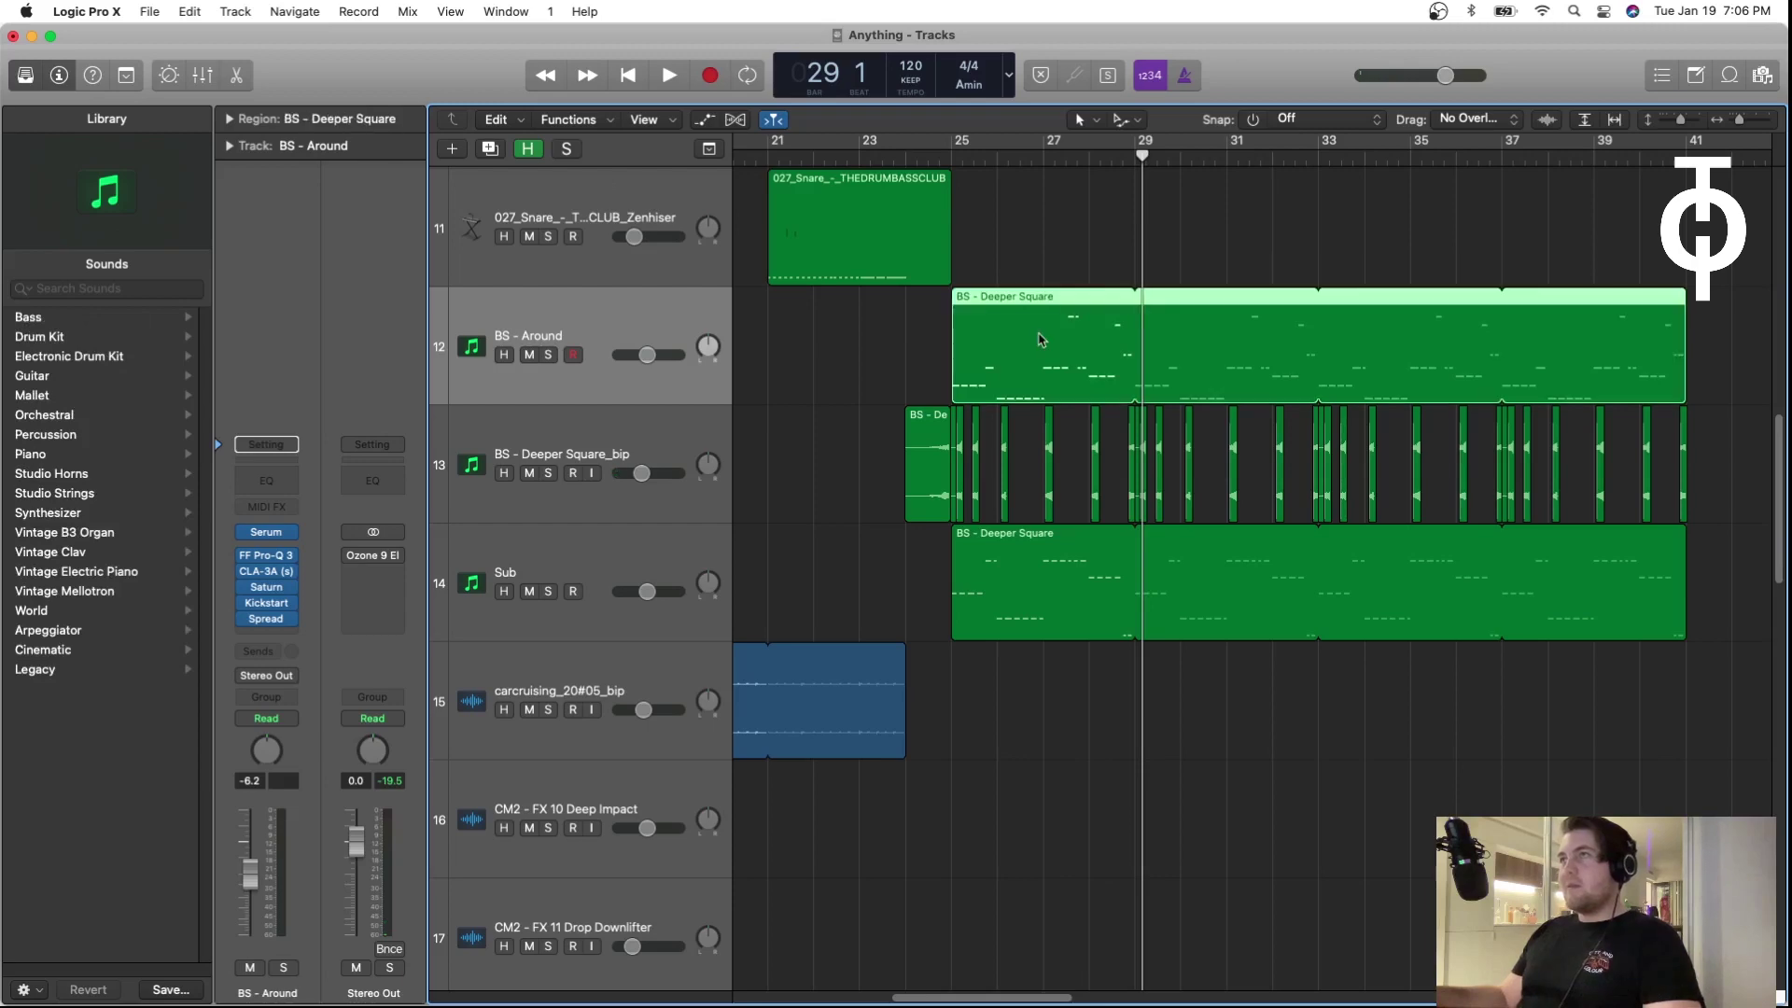
pyautogui.rightClick(1028, 333)
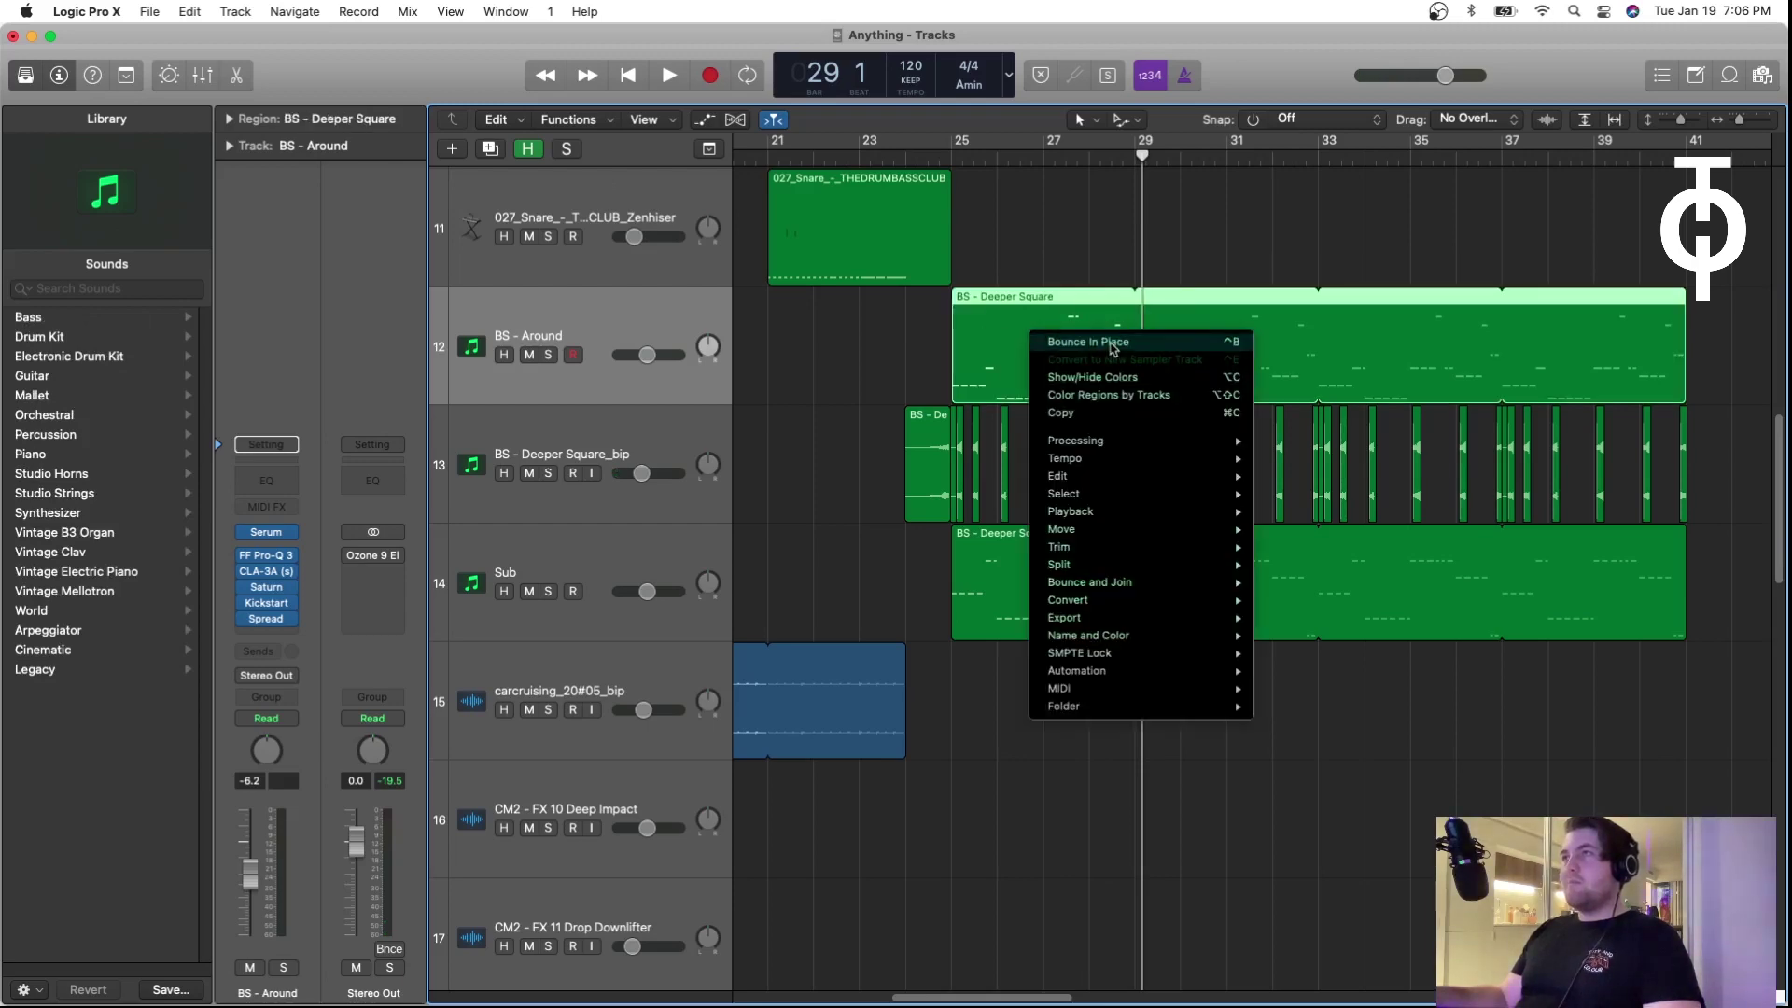
pyautogui.click(1112, 343)
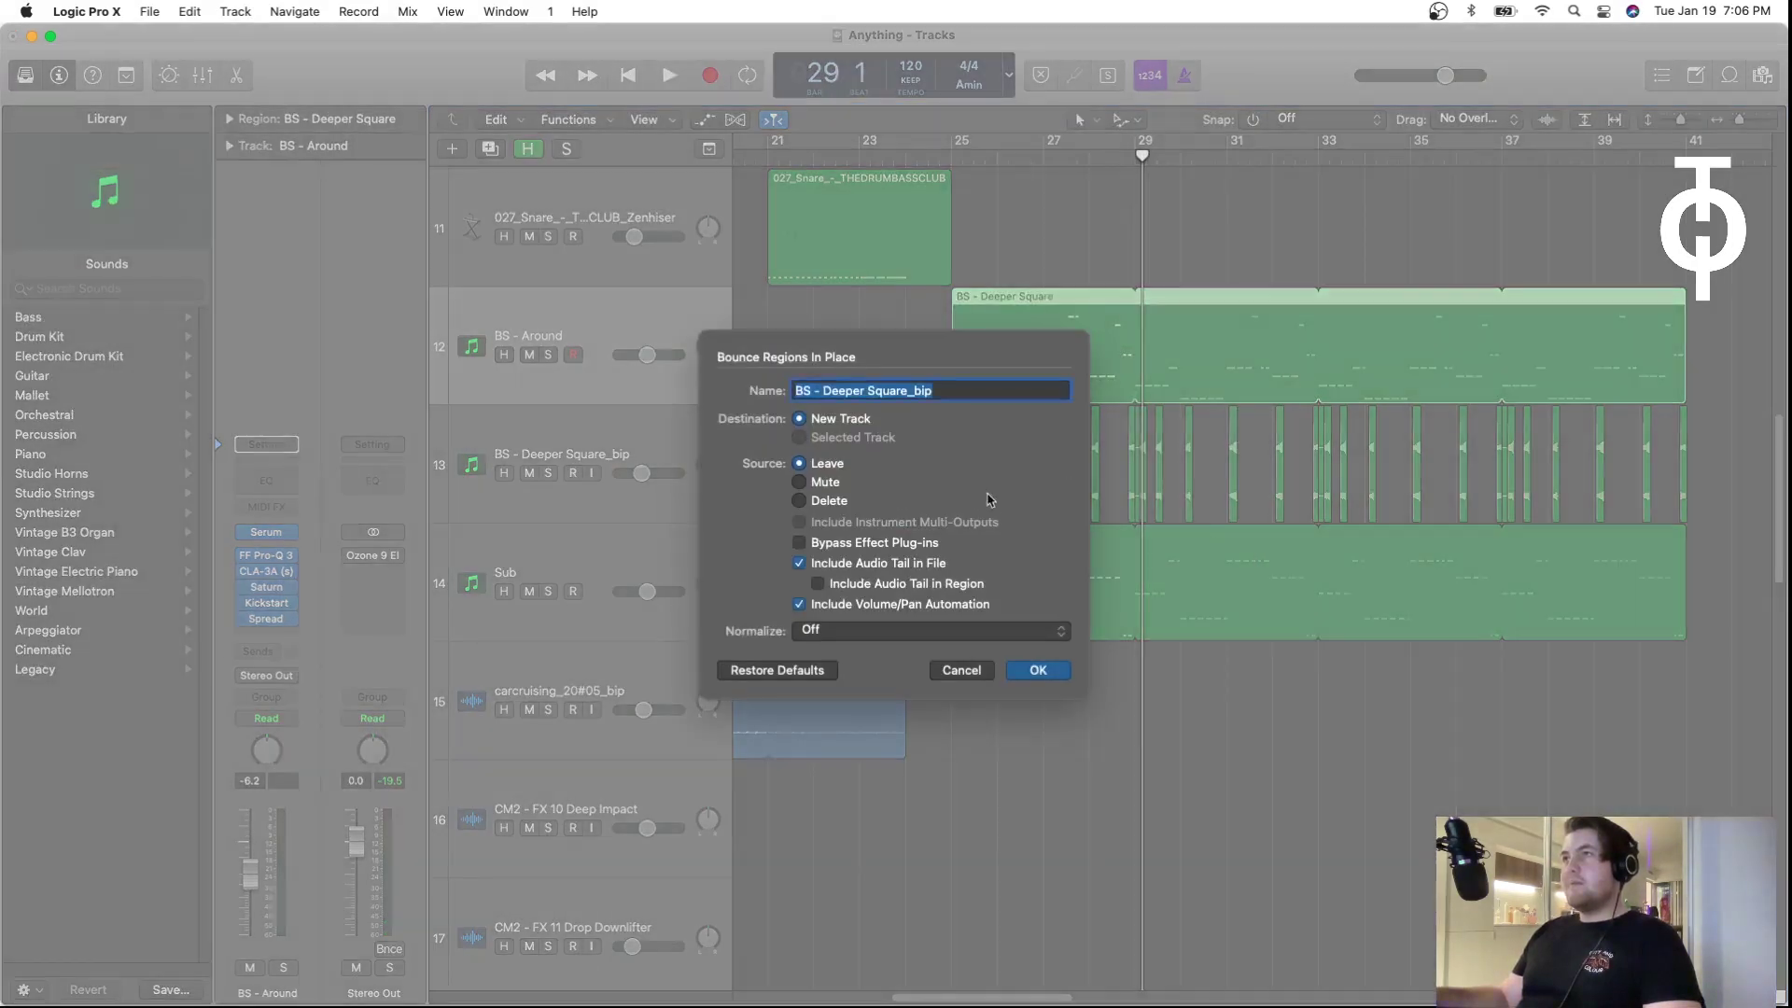
pyautogui.press('Return')
pyautogui.moveTo(1514, 477); pyautogui.dragTo(835, 504)
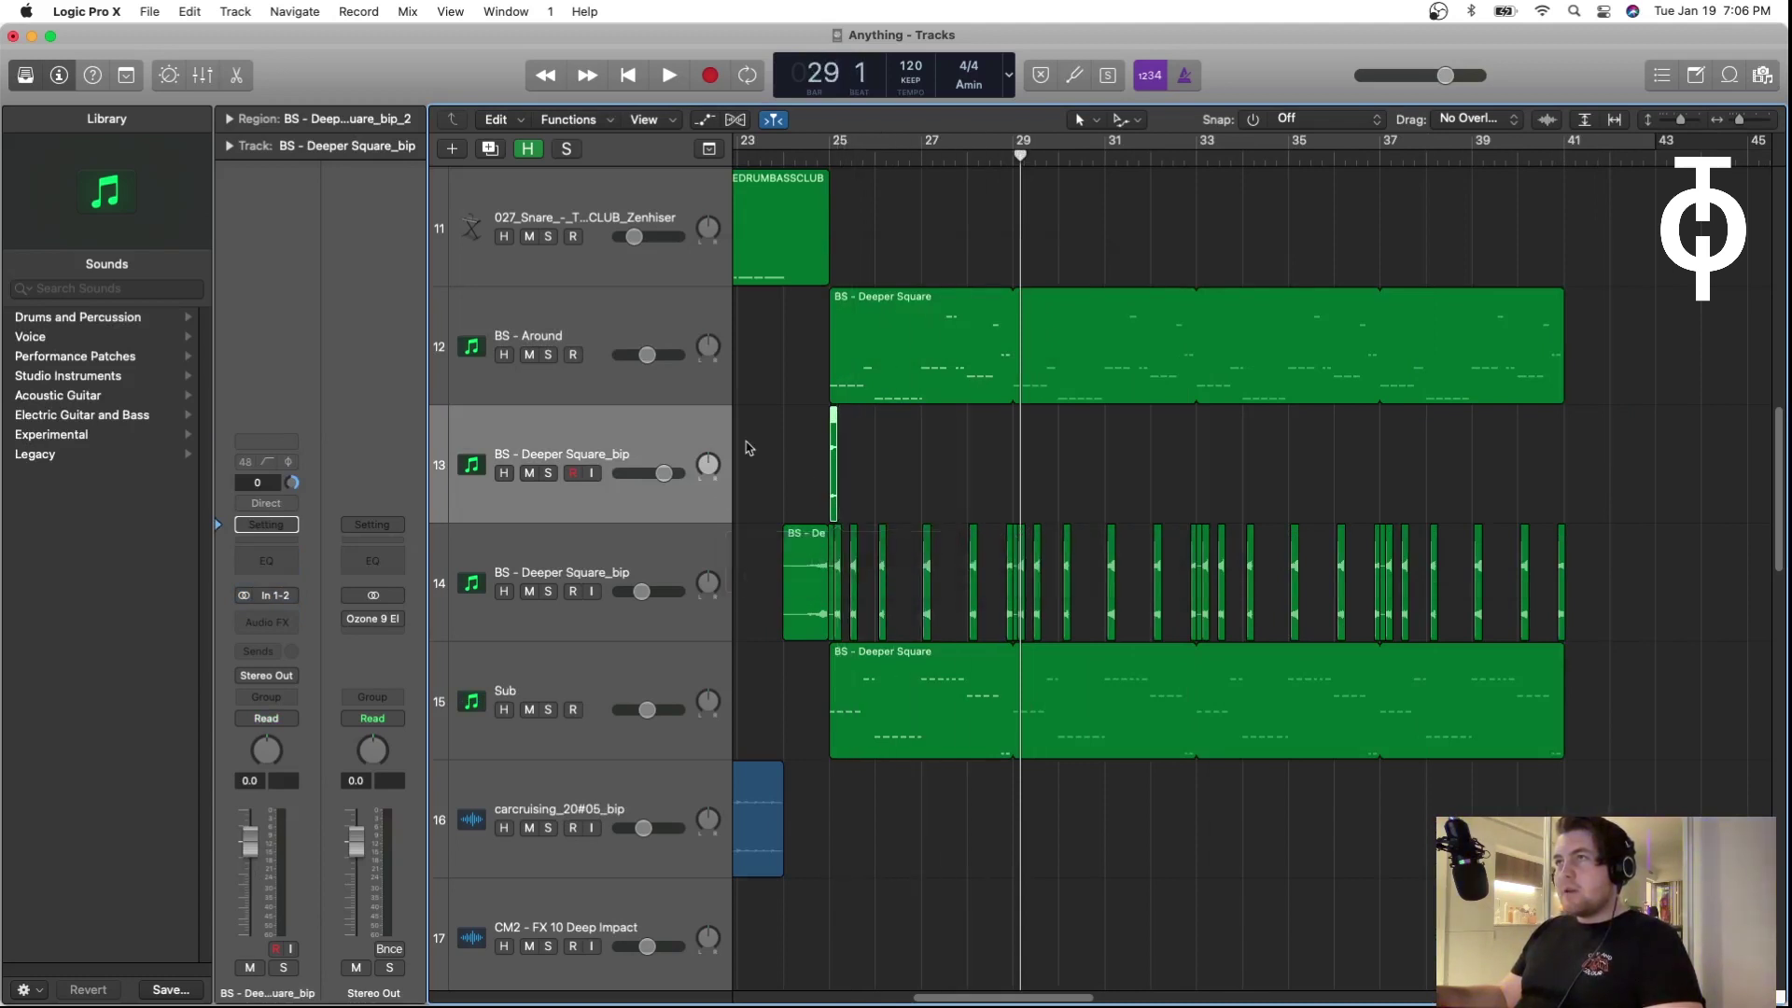
# Step: Solo the bounced bass note and listen to it dry from bar 25
pyautogui.click(548, 474)
pyautogui.hotkey('shift', 'space')
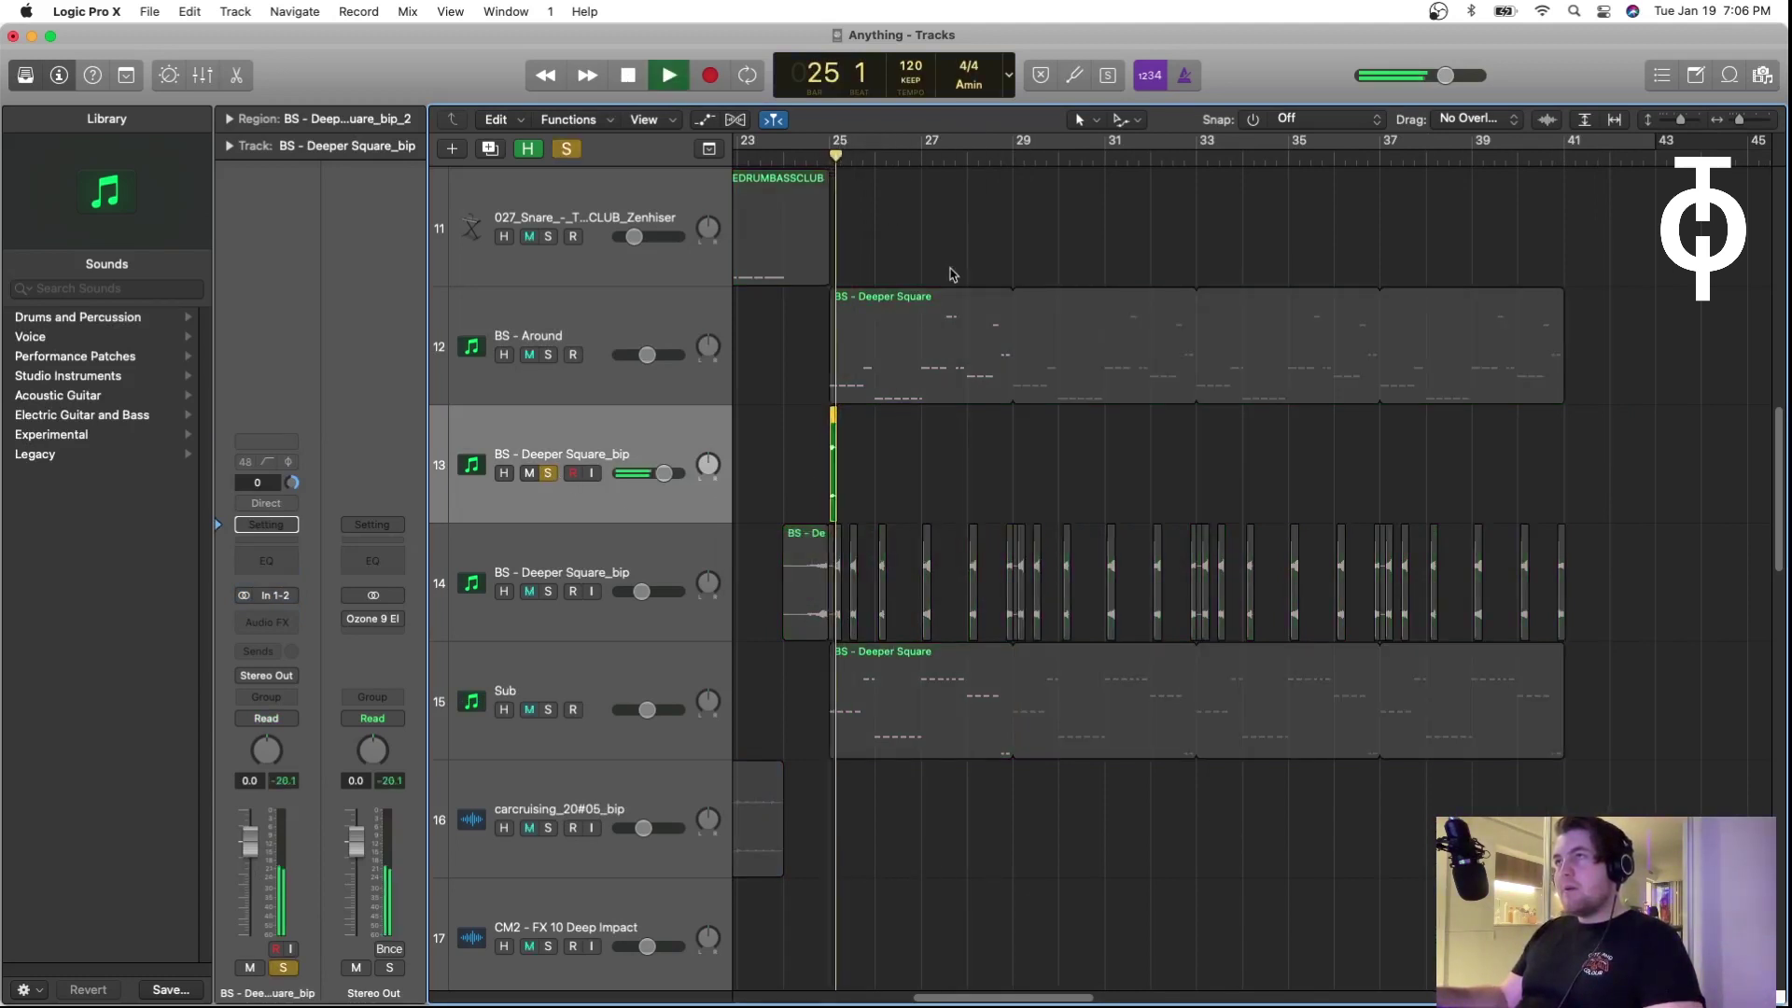
pyautogui.press('space')
# Step: Add ChromaVerb with its Factory Default settings to the bounced note's track and listen to the result from bar 25
pyautogui.click(282, 628)
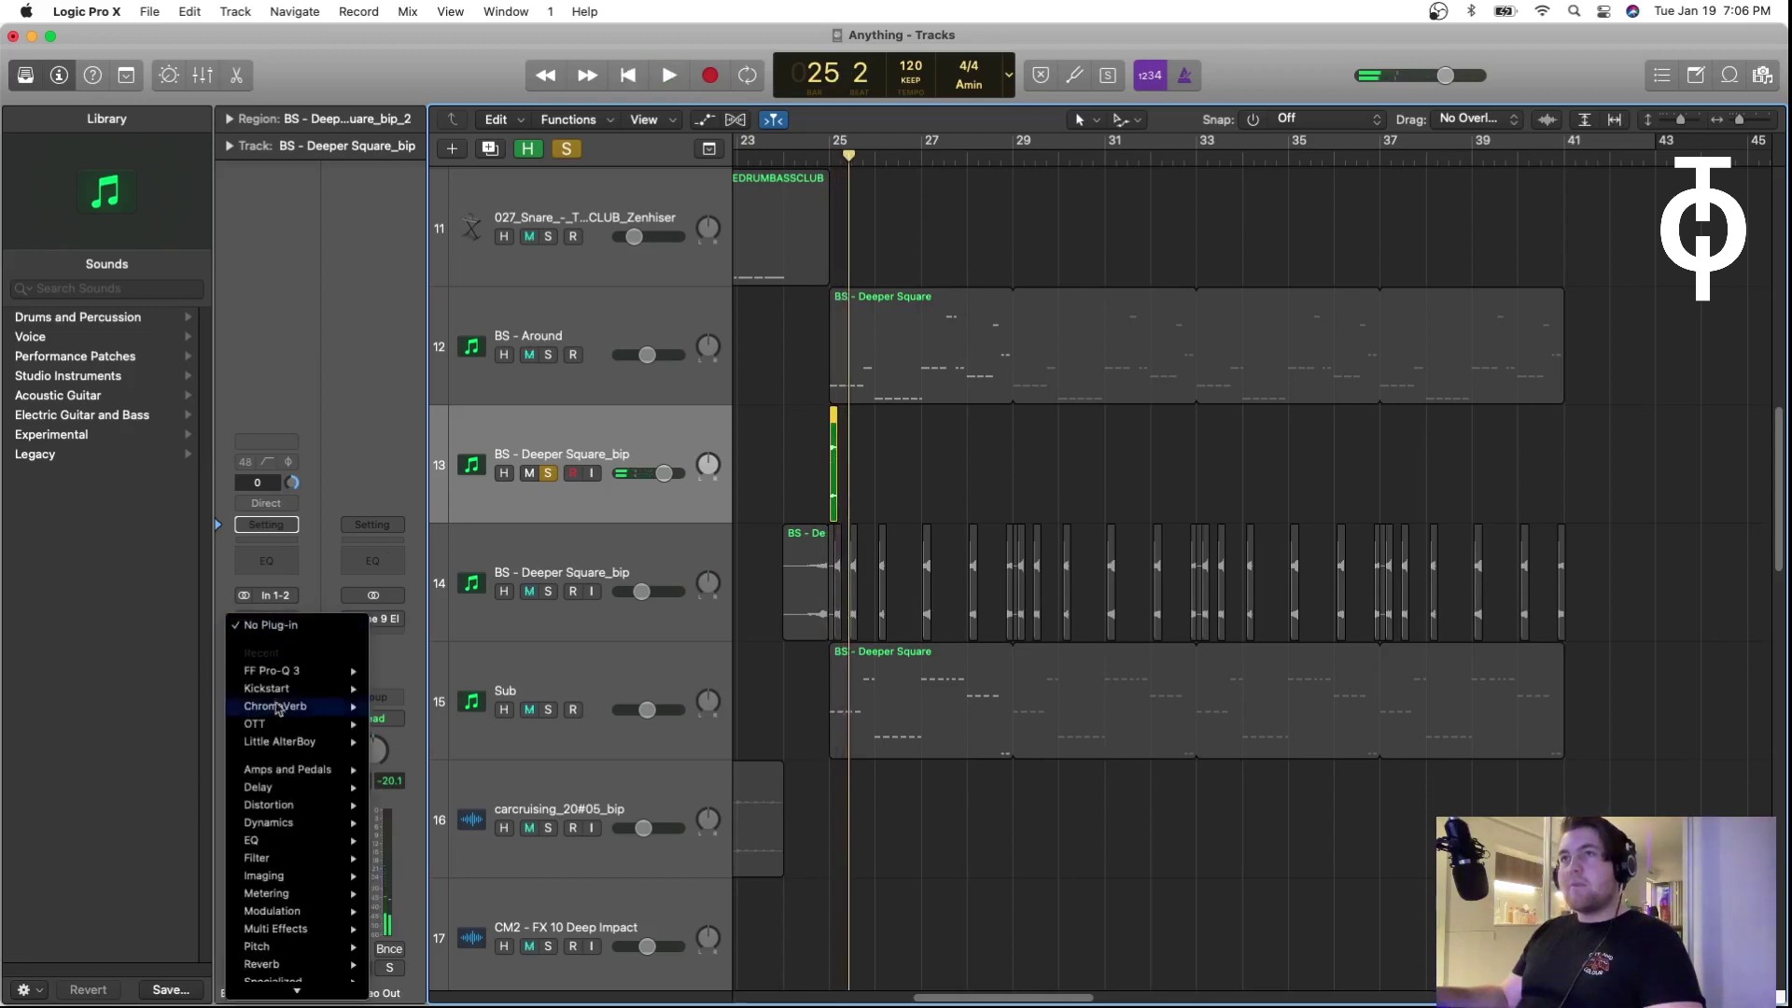
pyautogui.moveTo(308, 706)
pyautogui.click(419, 706)
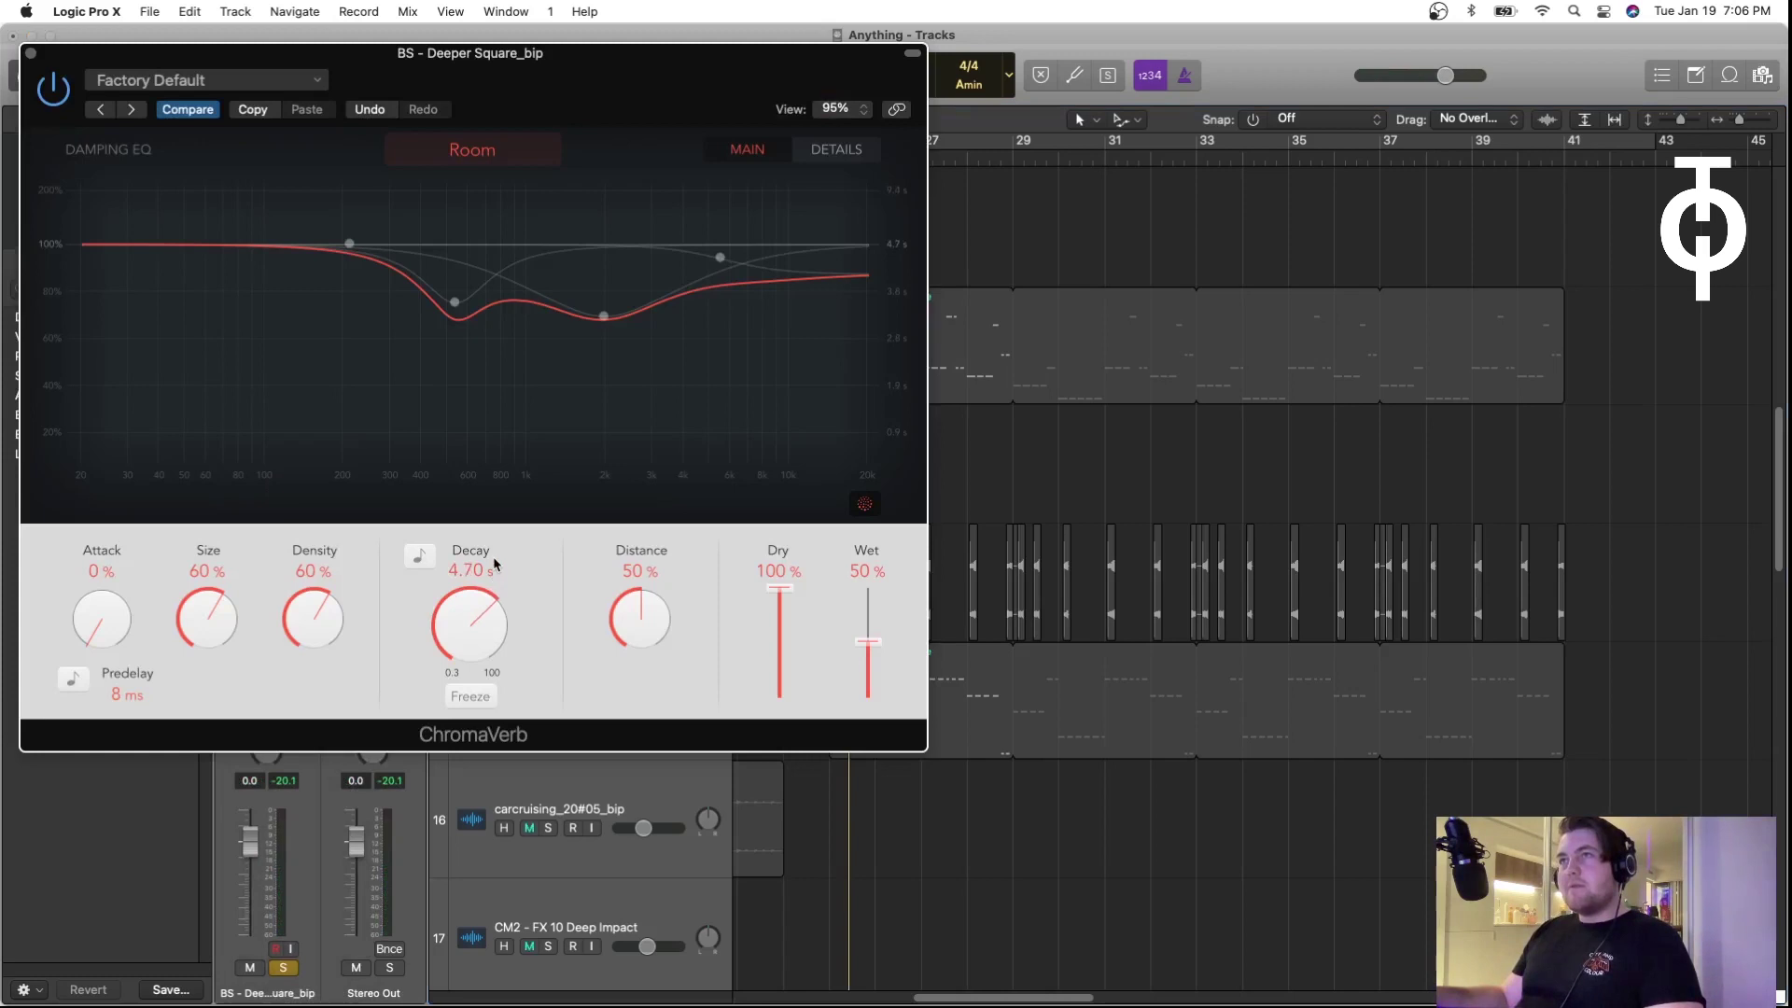
pyautogui.click(30, 53)
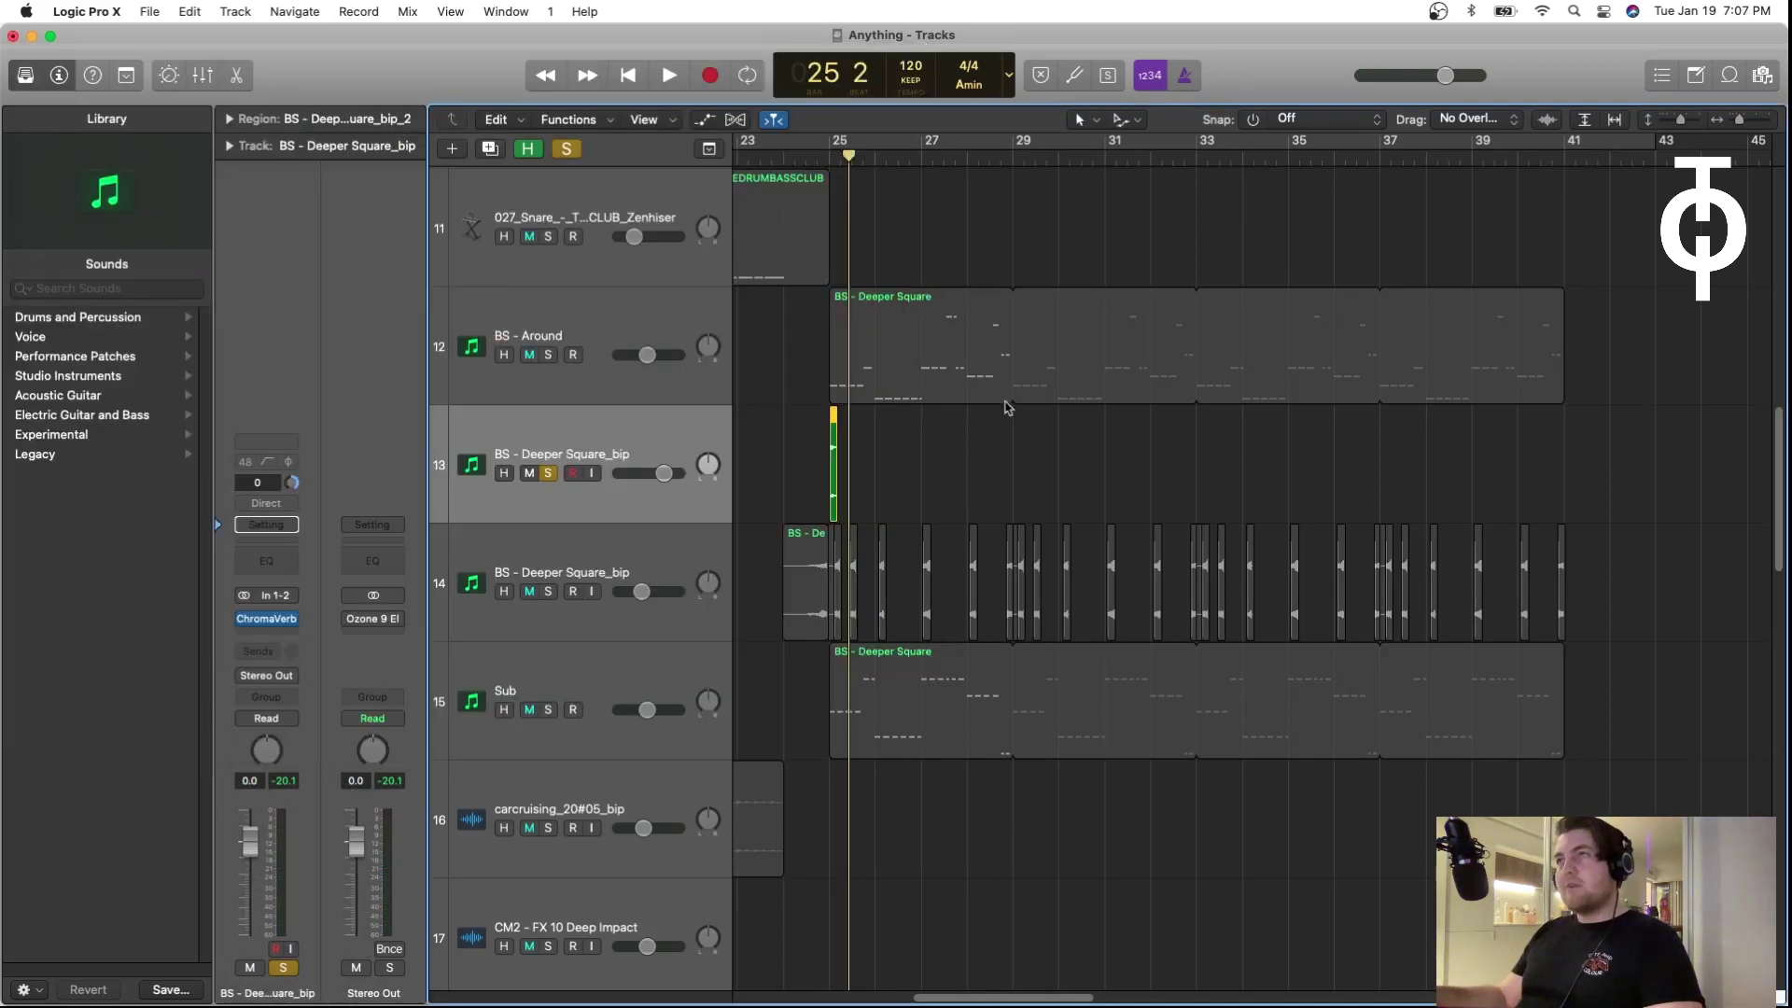
pyautogui.click(839, 149)
pyautogui.press('space')
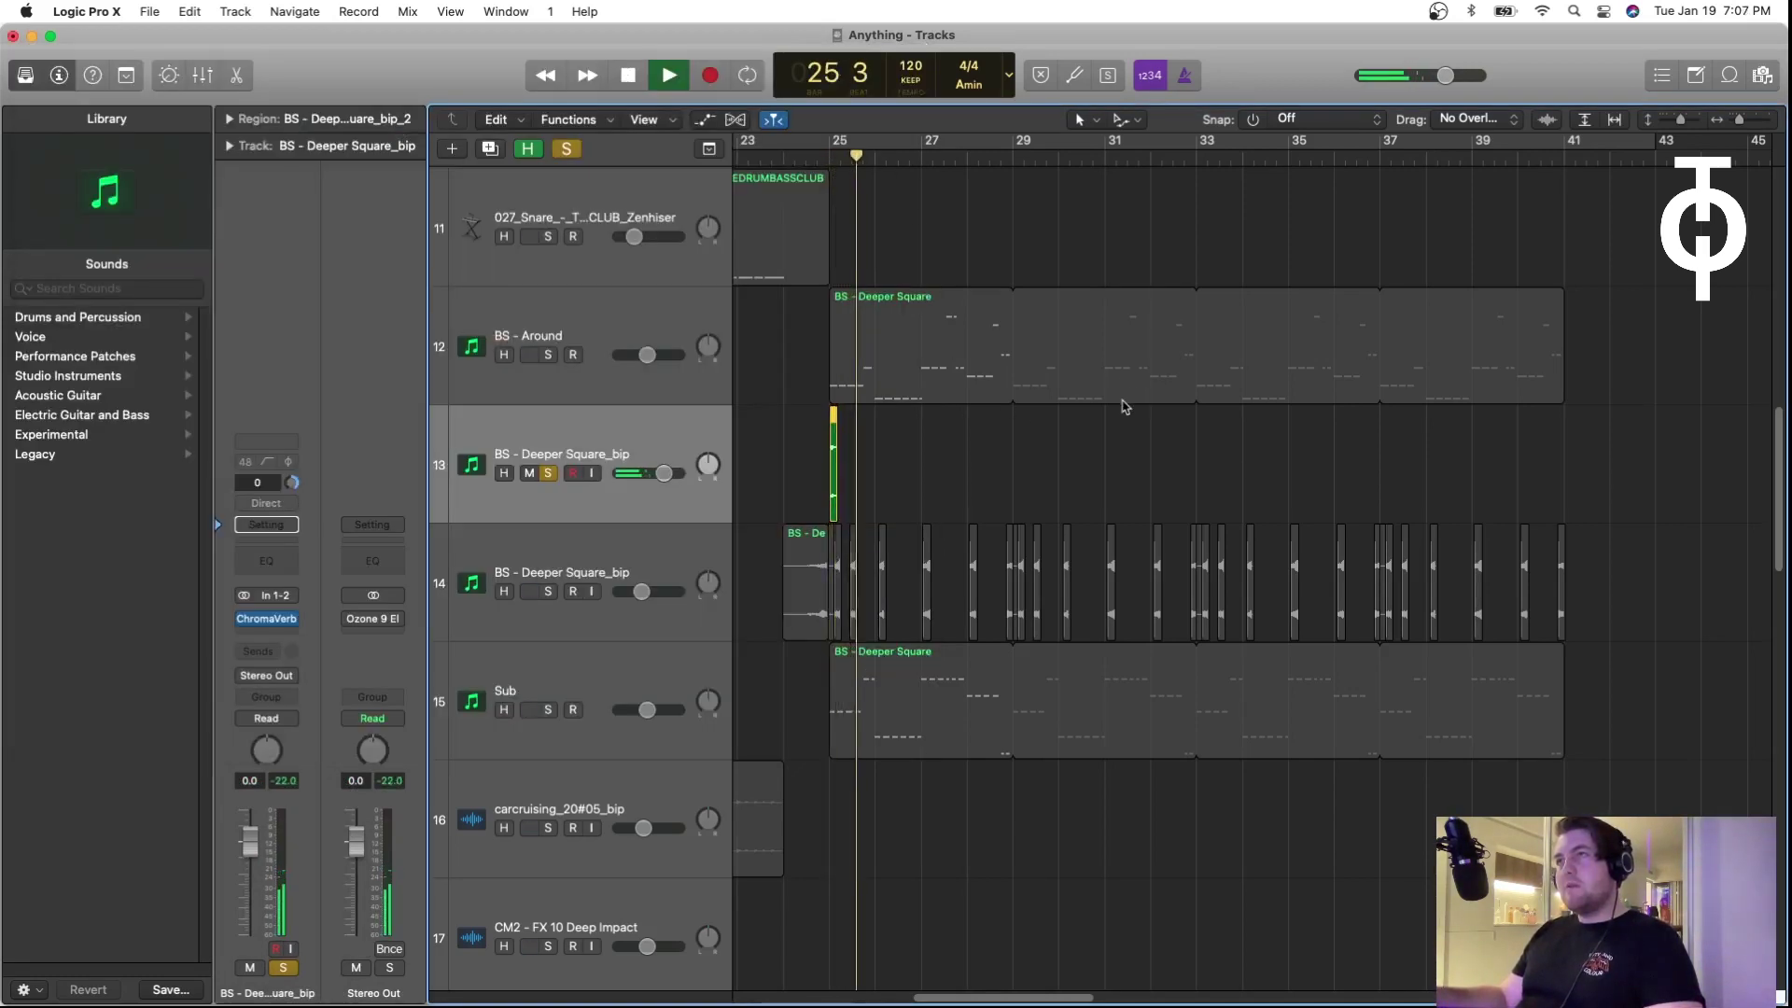
pyautogui.press('space')
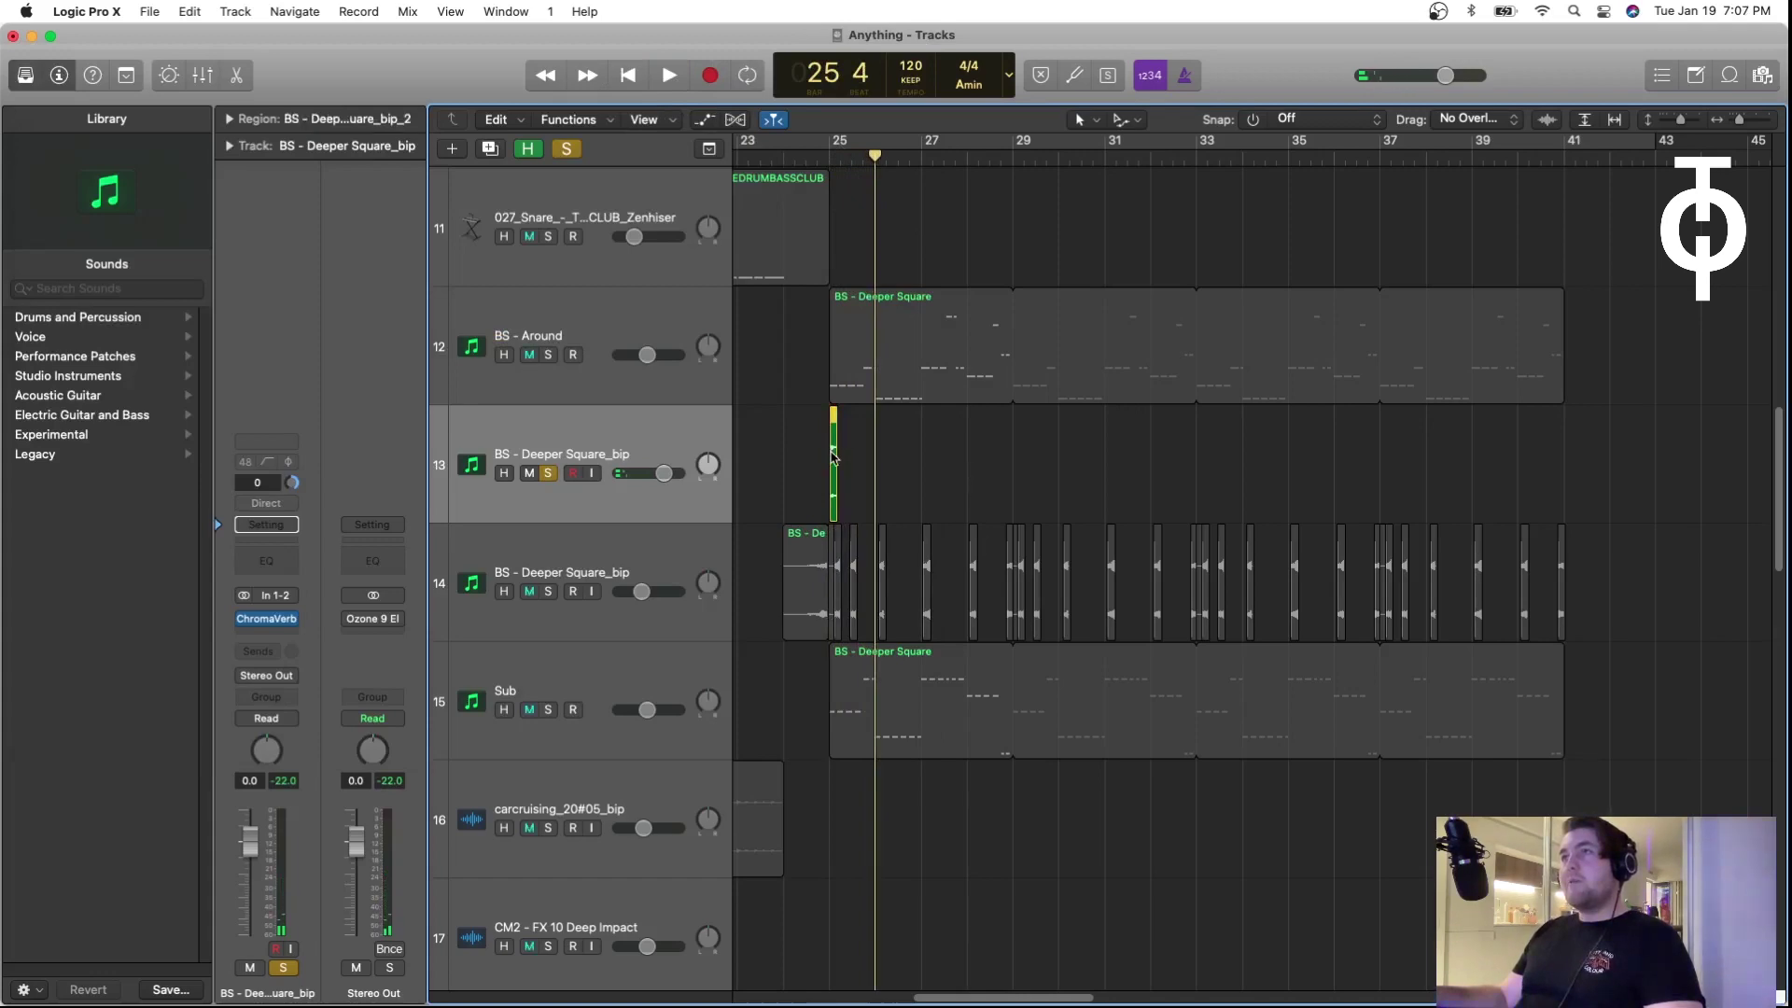
# Step: Bounce the ChromaVerb note in place to a new track replacing its source, and extend the new region to about bar 27
pyautogui.rightClick(833, 455)
pyautogui.click(877, 461)
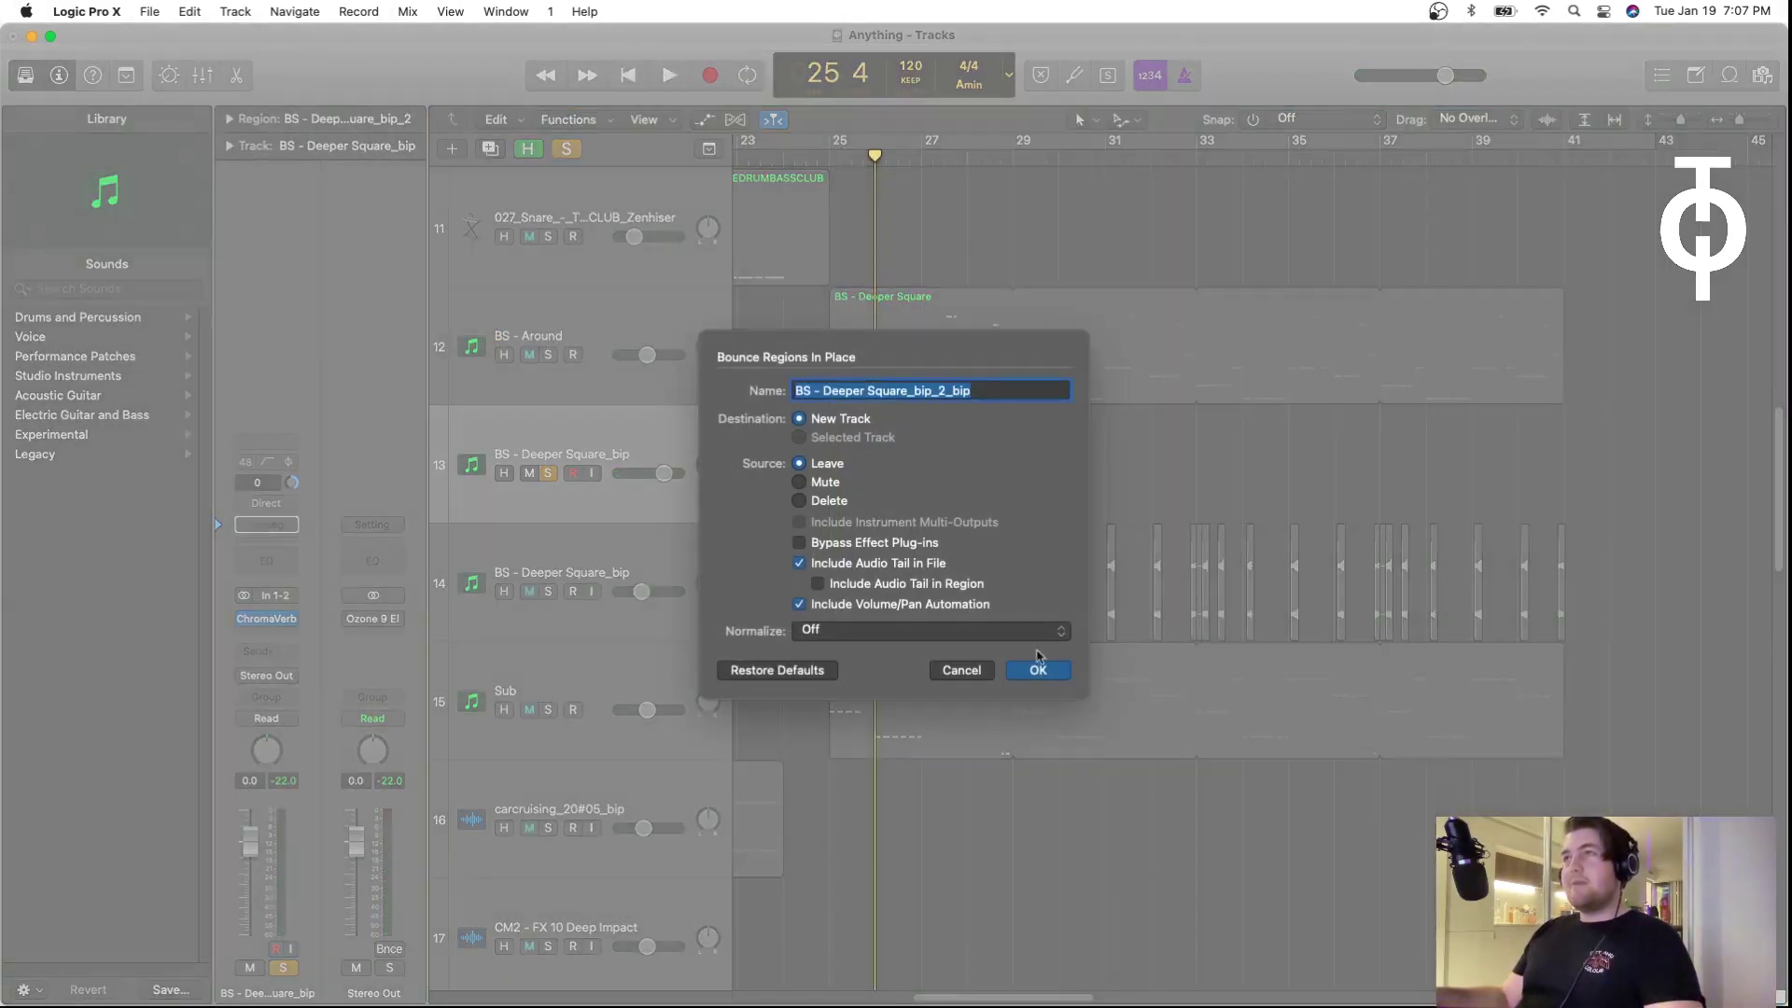
pyautogui.click(1038, 671)
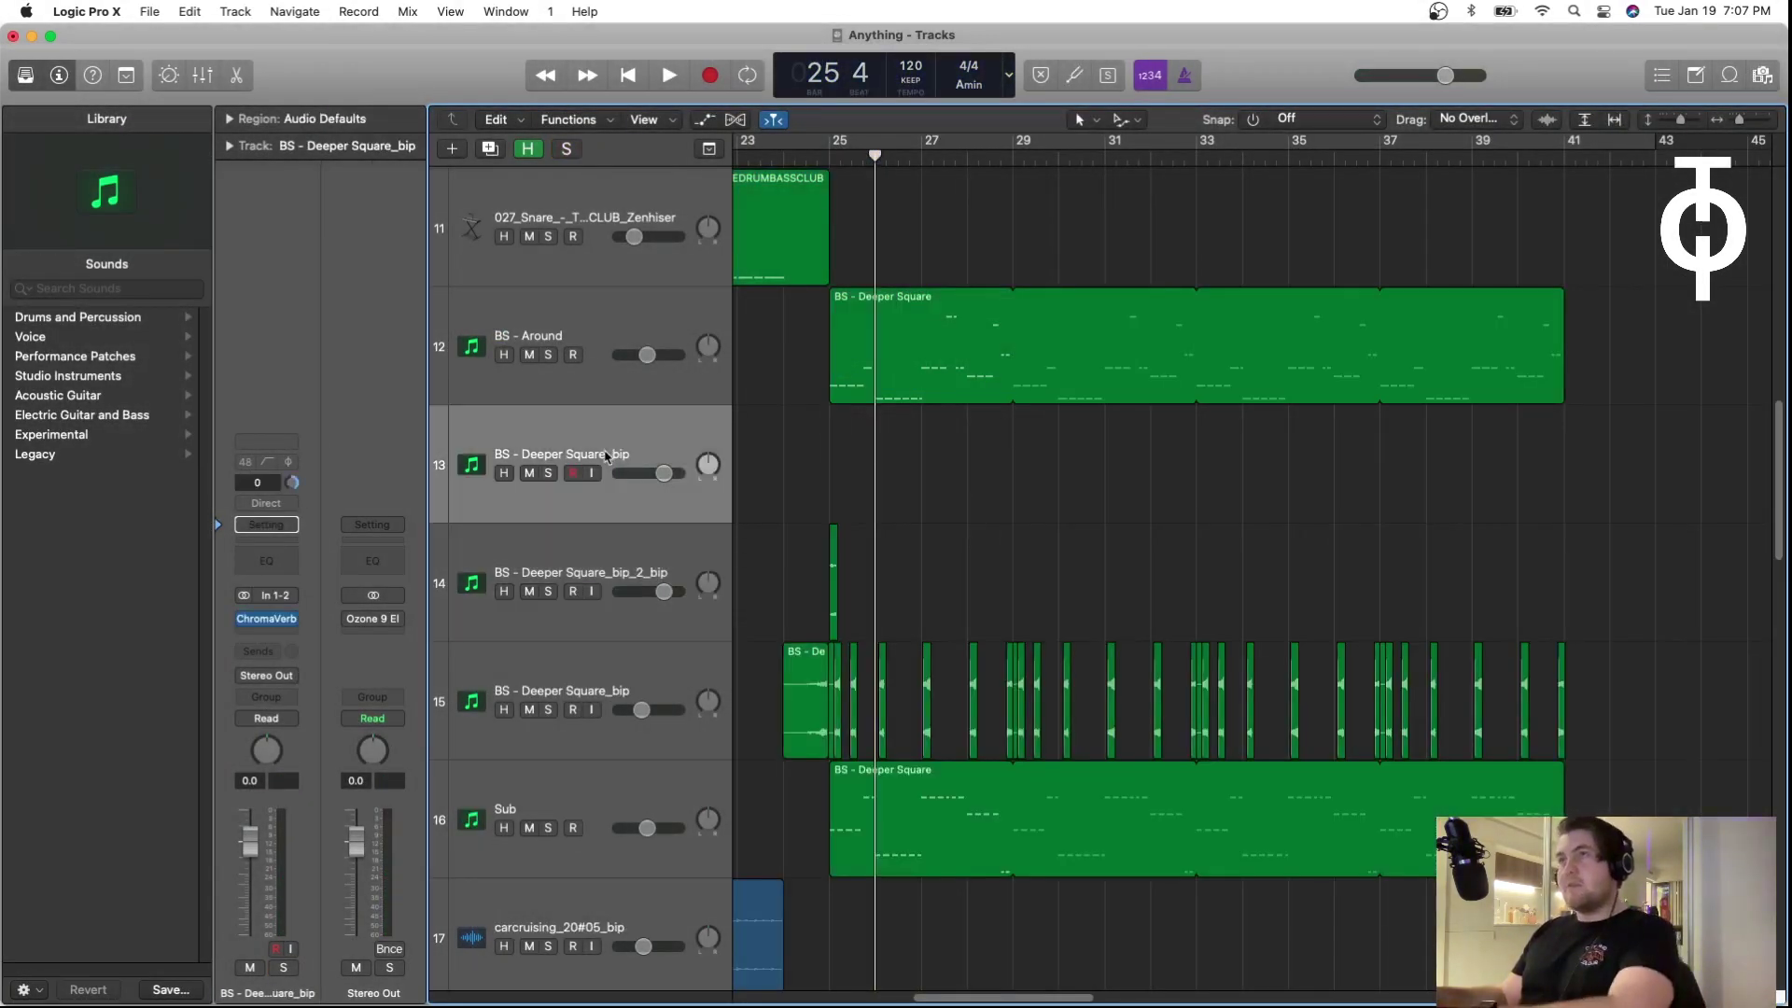
pyautogui.moveTo(836, 471); pyautogui.dragTo(944, 476)
pyautogui.click(758, 480)
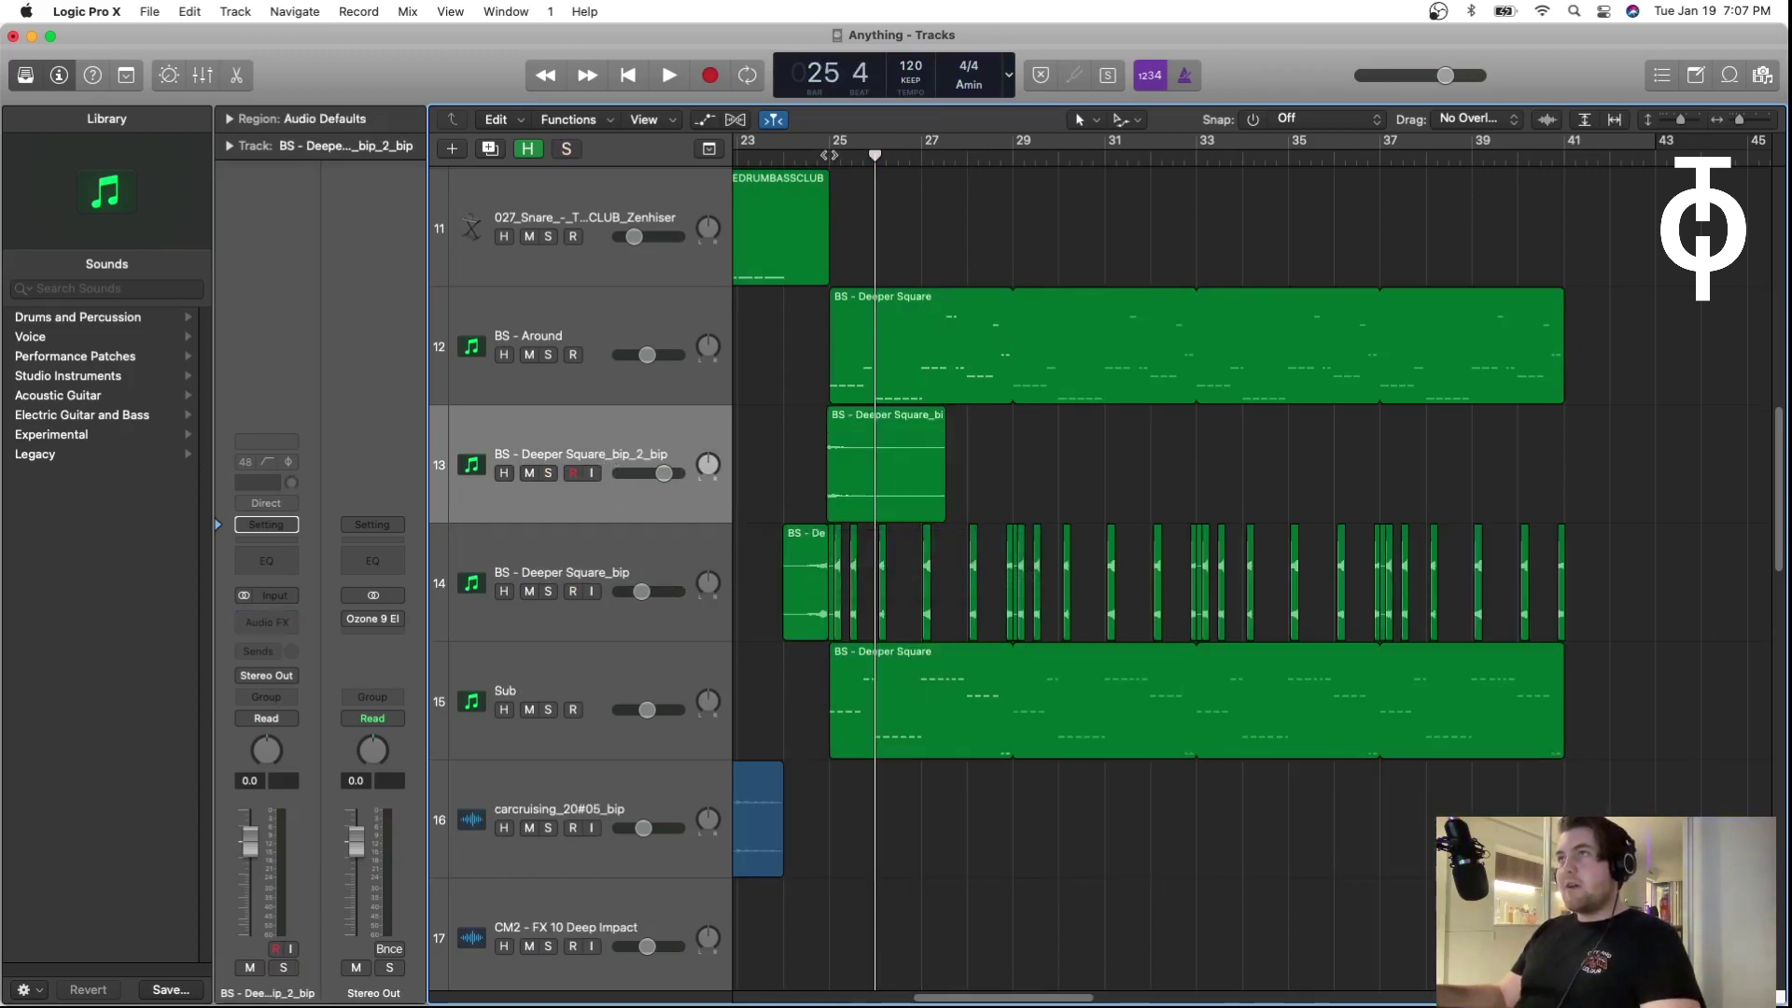
# Step: Solo the BS - Deeper Square_bip_2_bip track and listen to its reverb tail from bar 25
pyautogui.click(547, 474)
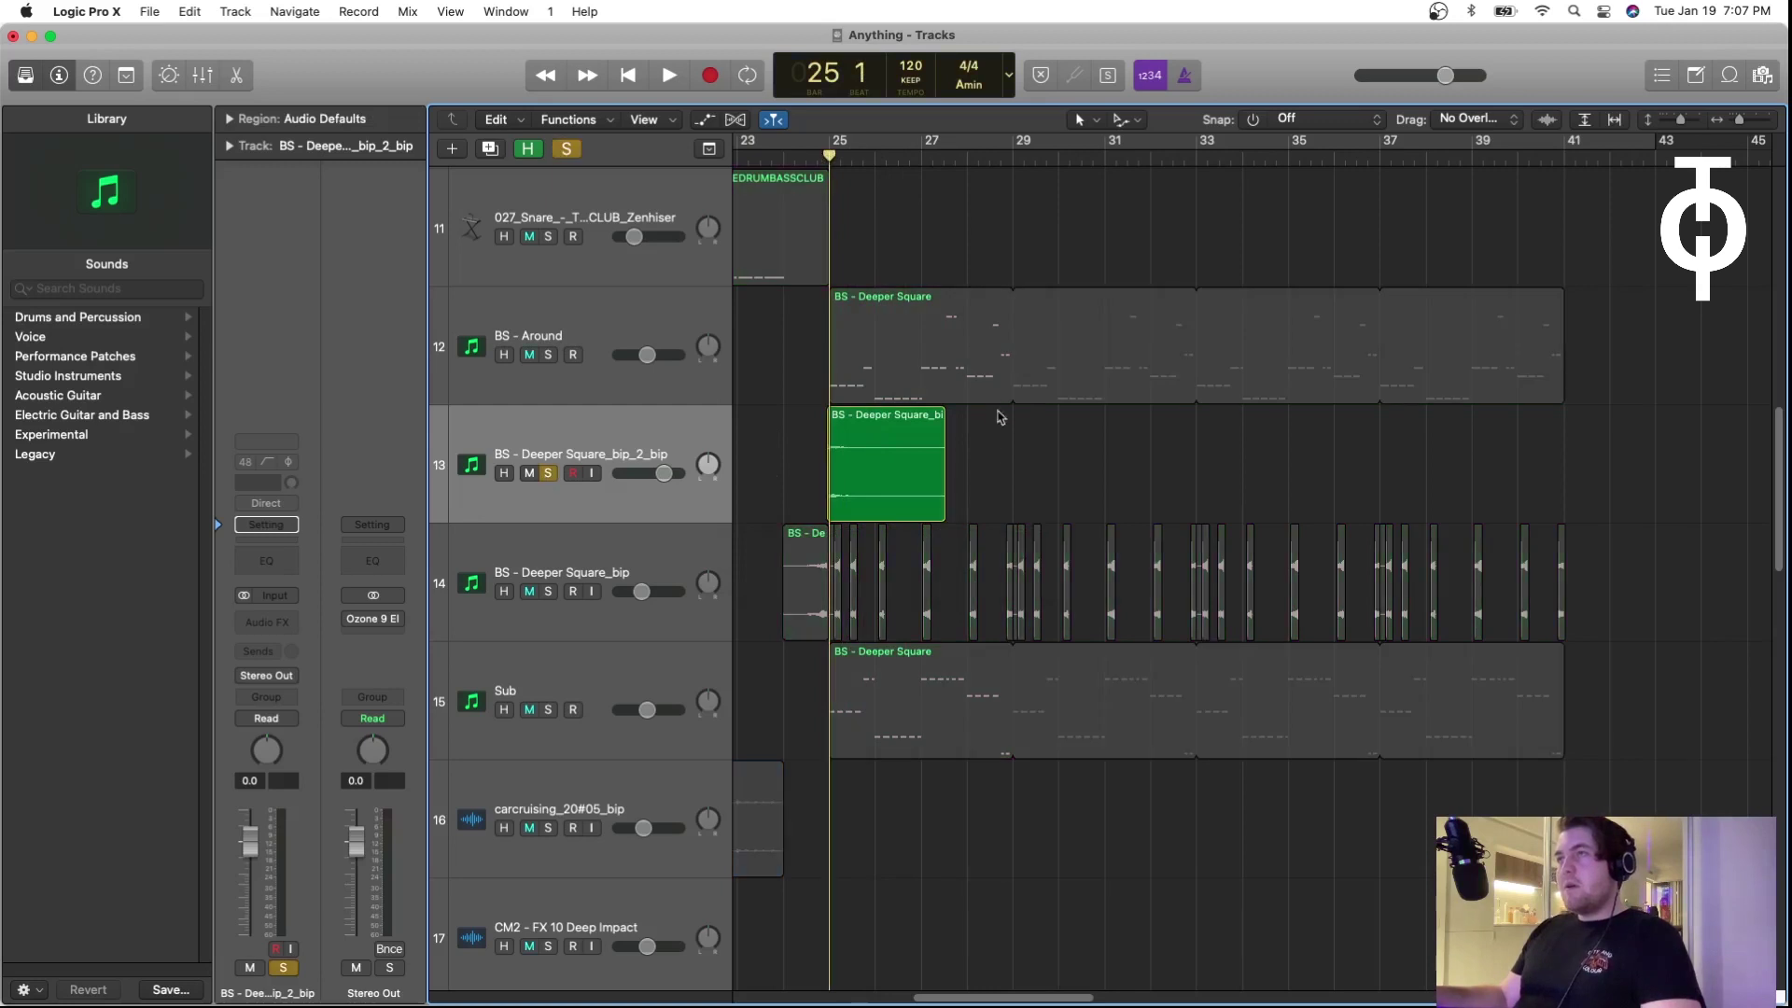
pyautogui.press('space')
pyautogui.press('space')
# Step: Reverse the bounced reverb region's audio file and listen to the reversed sound from bar 25
pyautogui.click(894, 467)
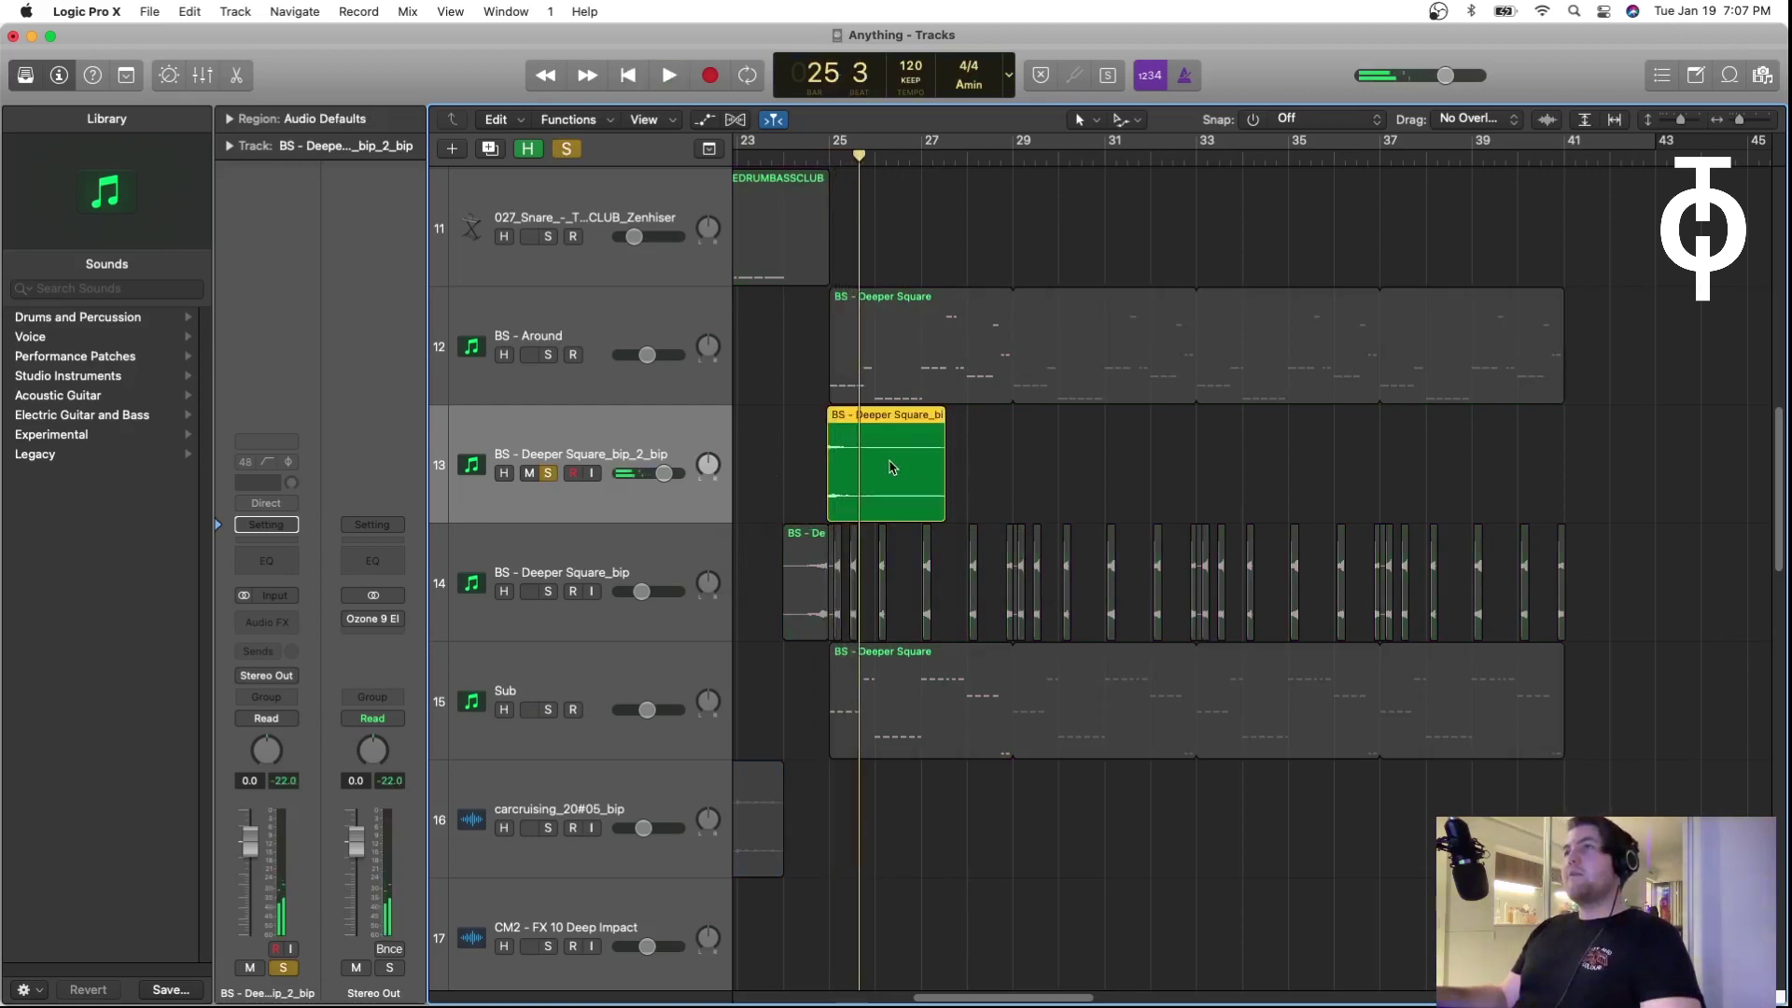
pyautogui.doubleClick(894, 466)
pyautogui.click(1123, 436)
pyautogui.click(619, 459)
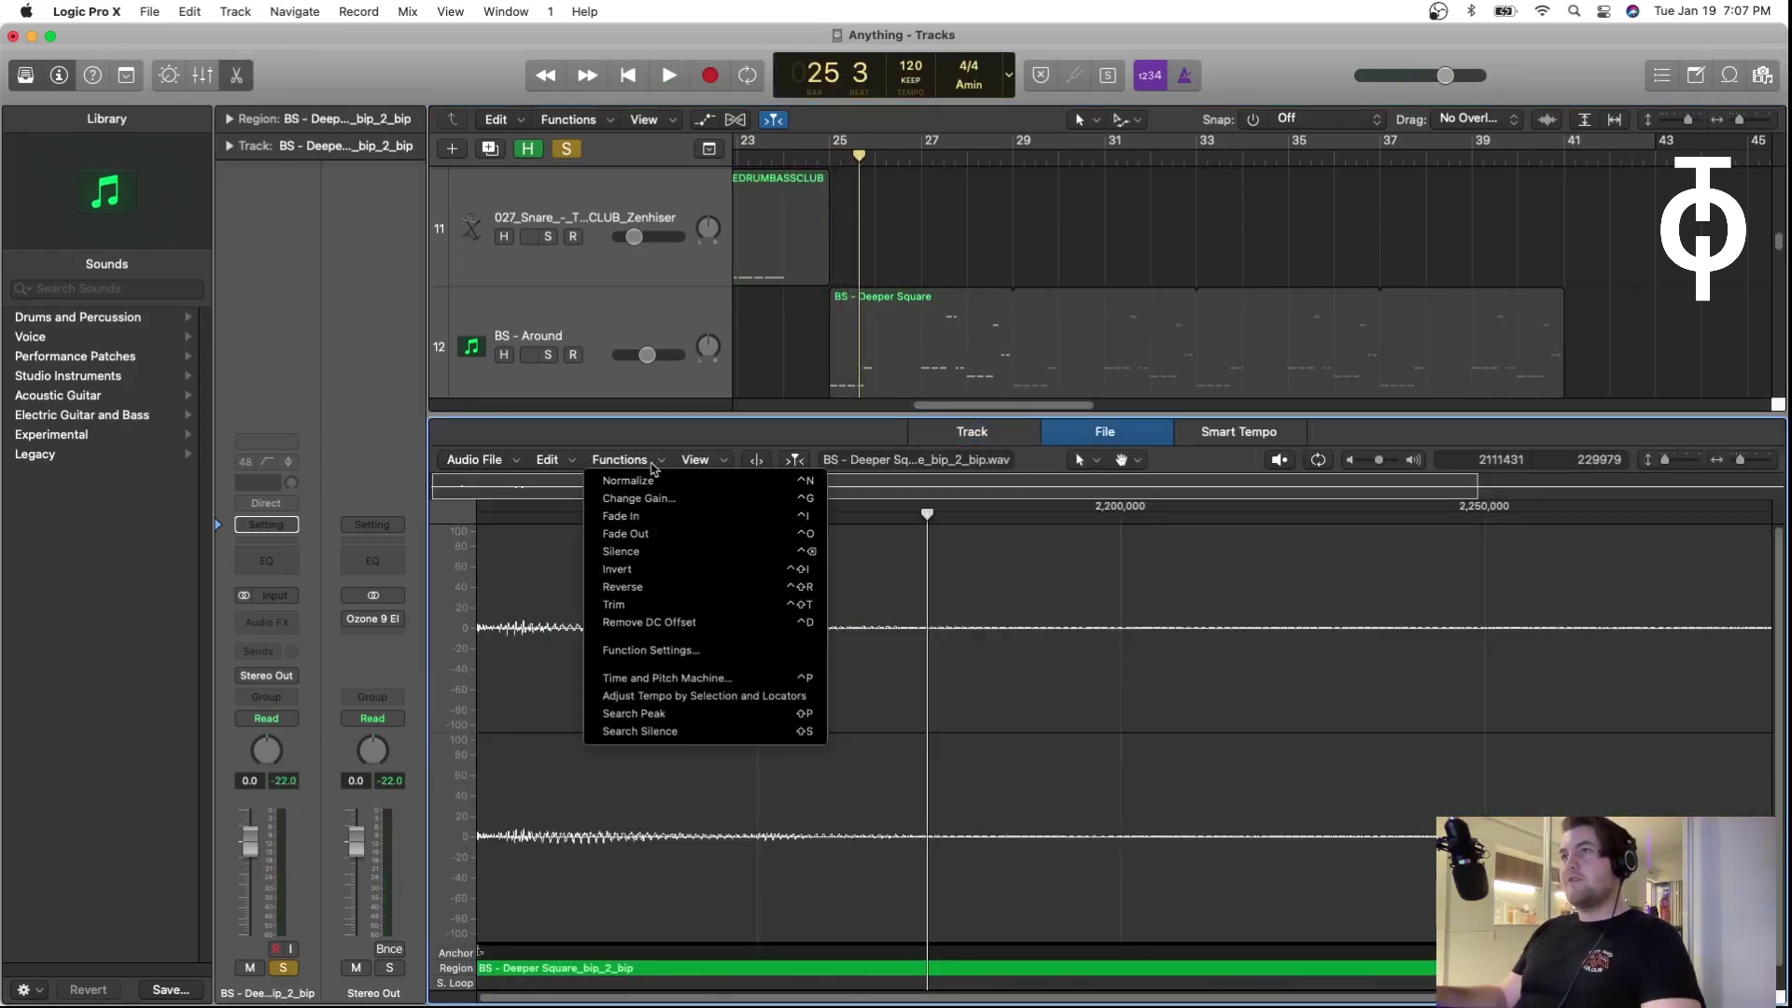
pyautogui.click(647, 595)
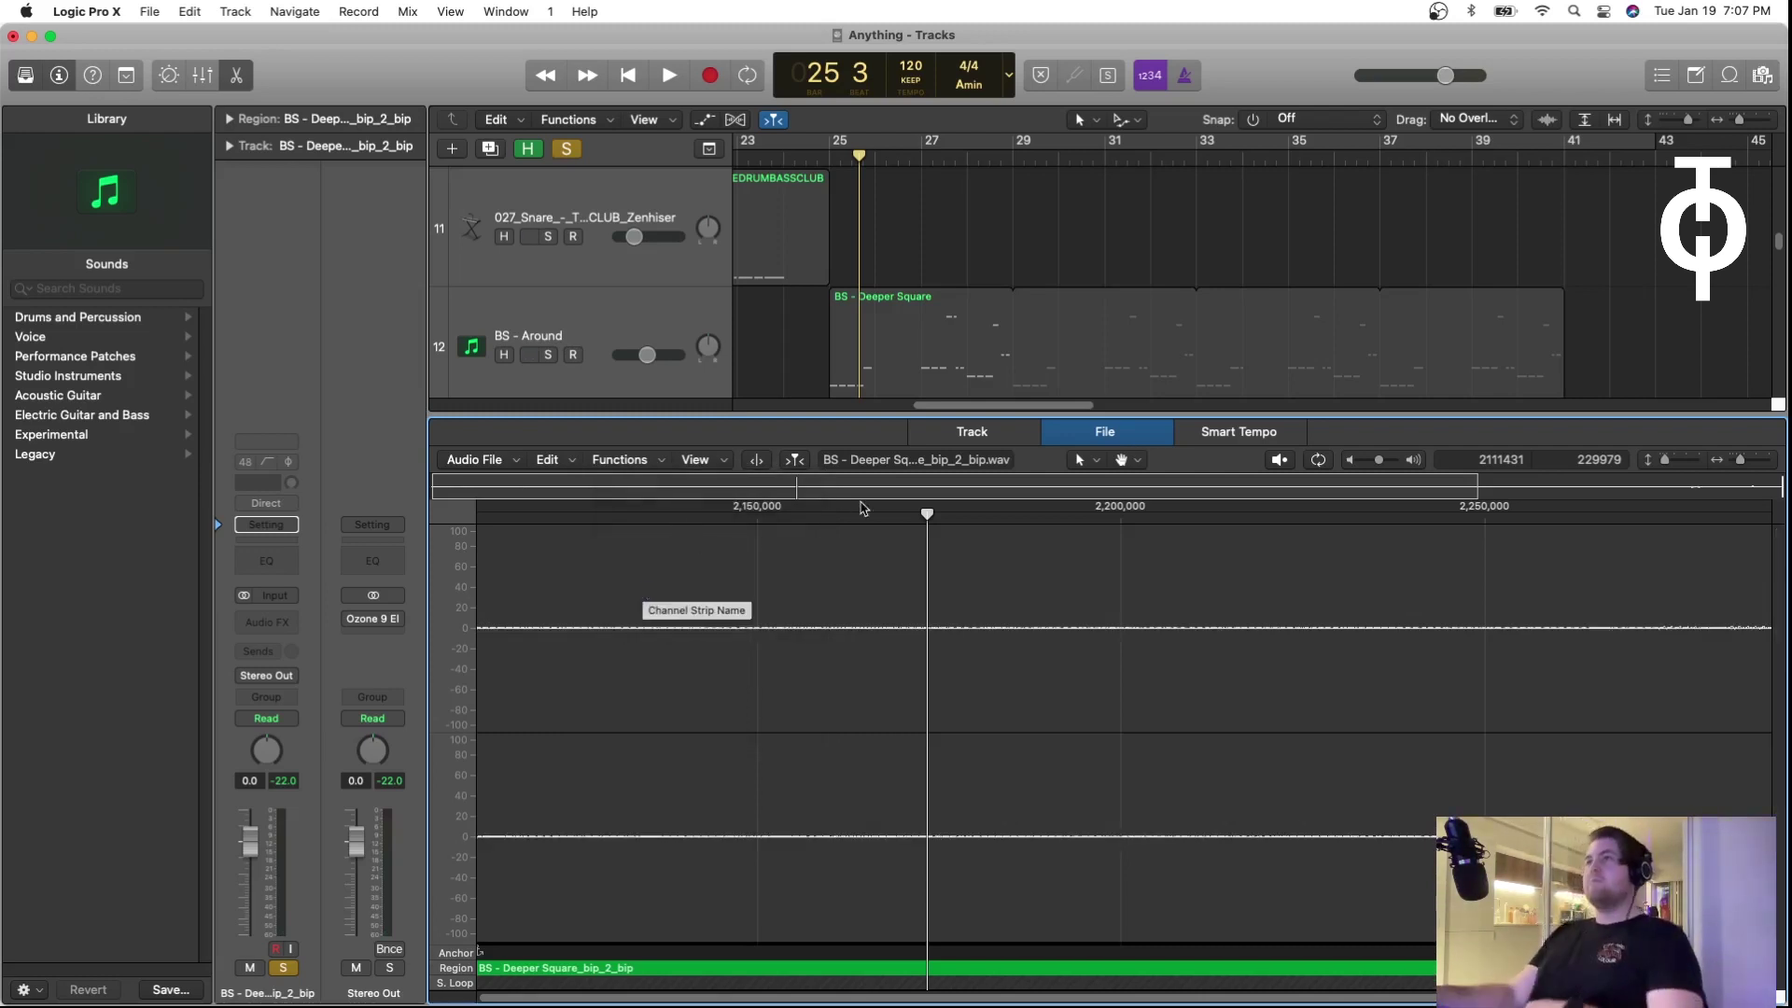
pyautogui.moveTo(956, 424); pyautogui.dragTo(975, 623)
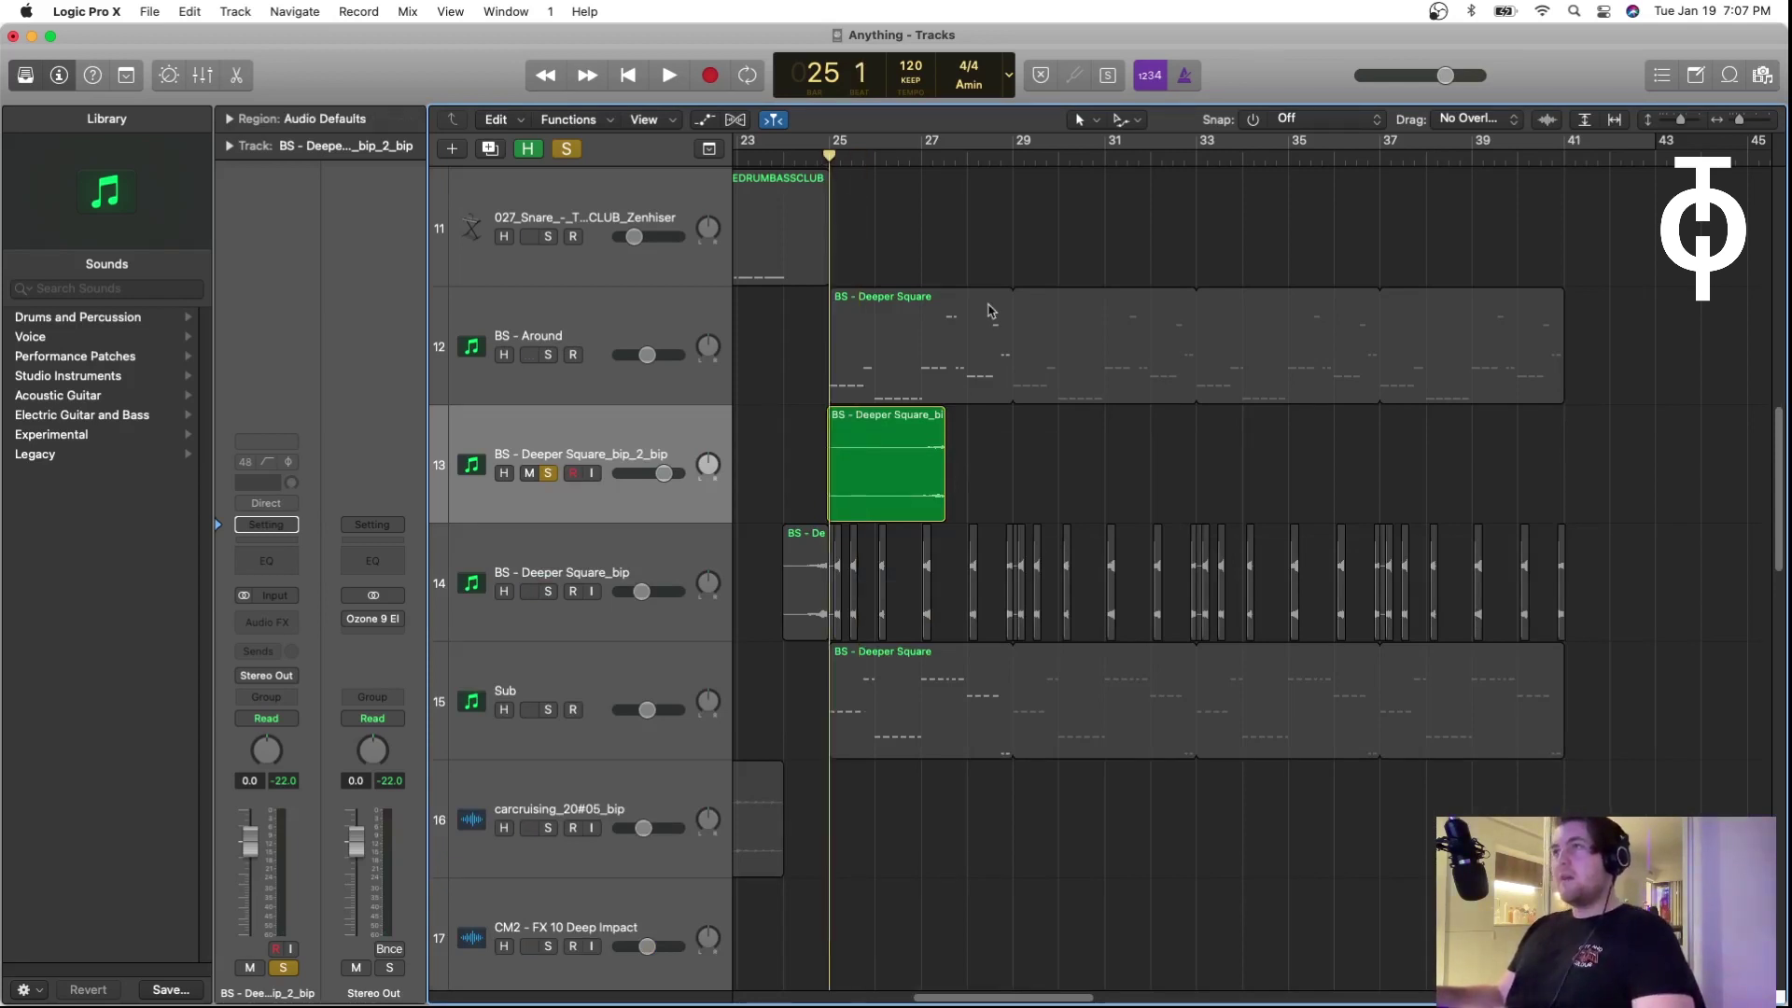
pyautogui.press('space')
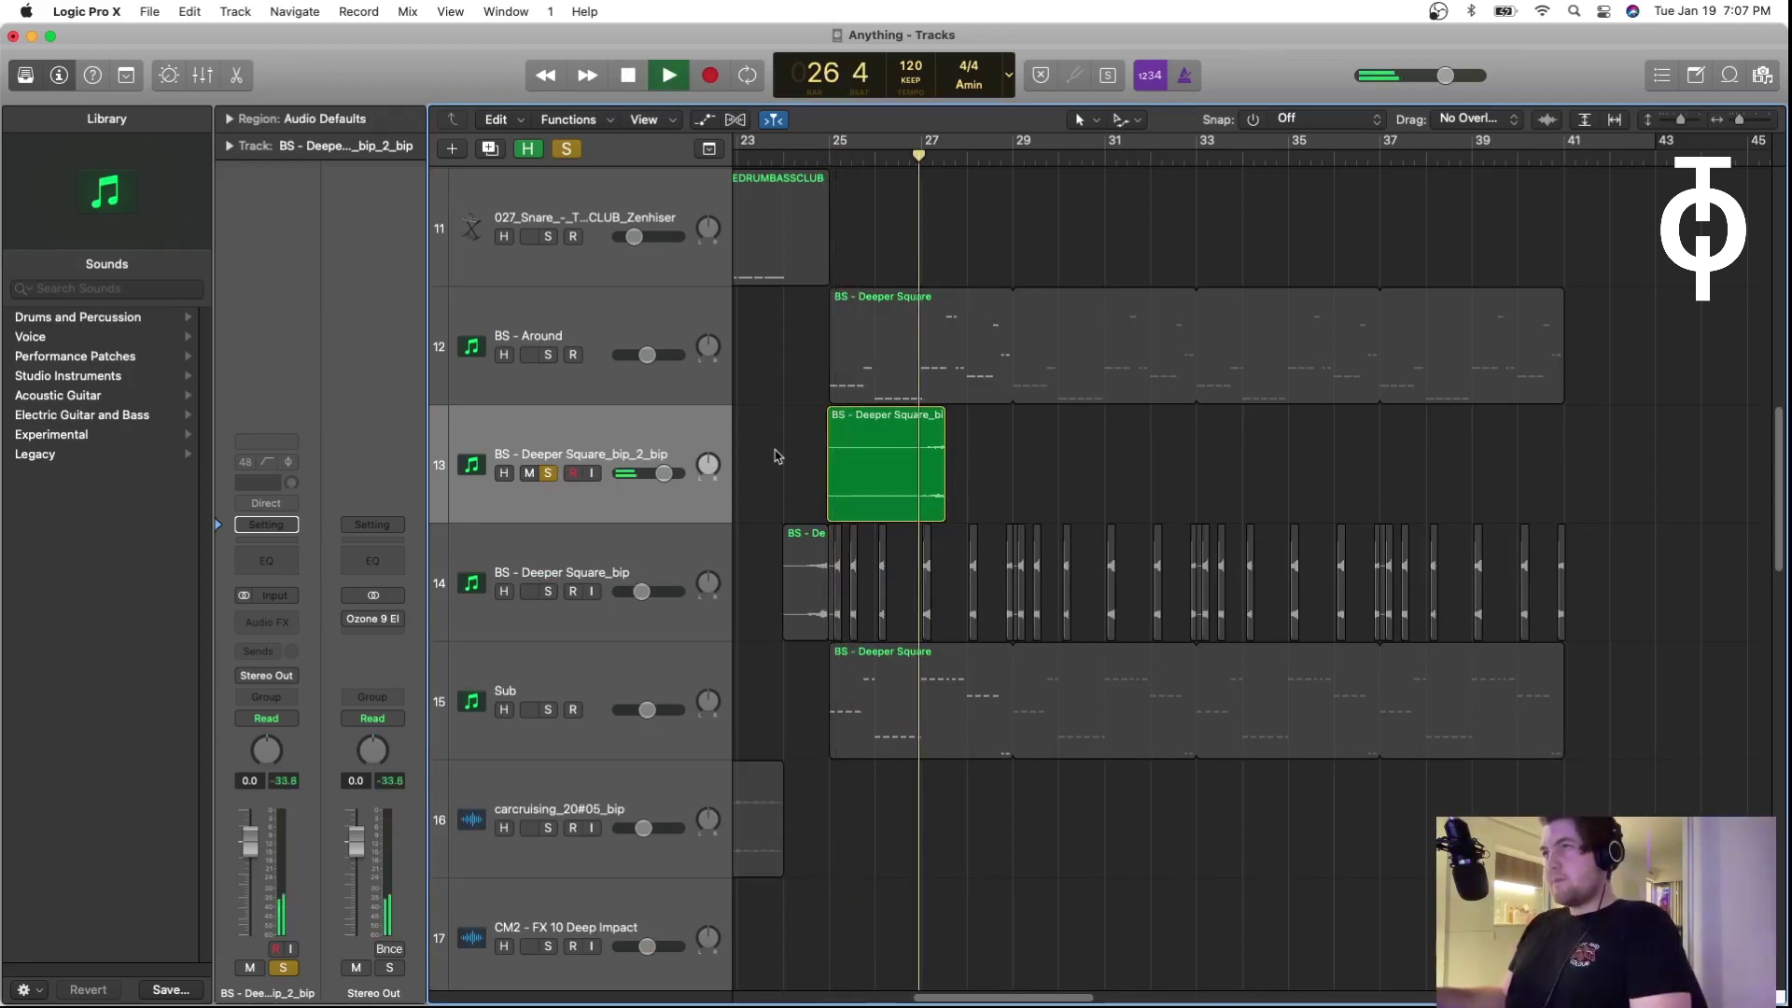
pyautogui.press('space')
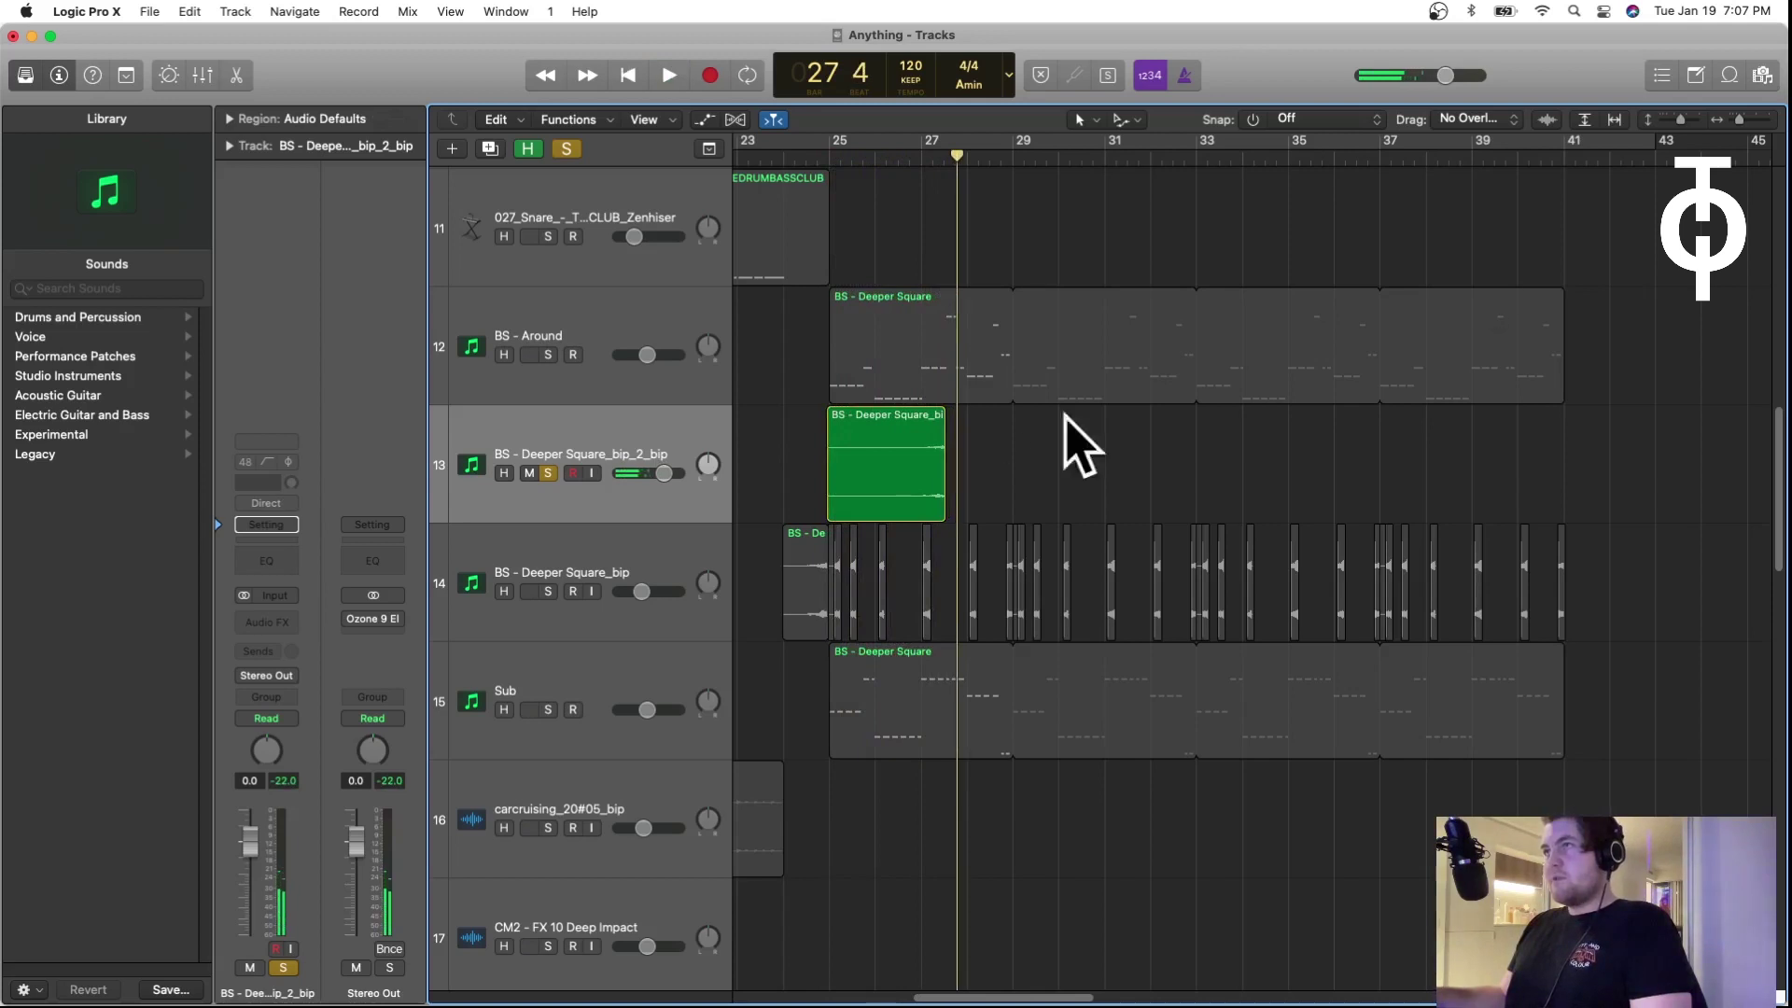
# Step: Trim the end of the reversed region to a length of about 2 bars 2 beats and play its ending
pyautogui.press('super+Right')
pyautogui.press('super+Right')
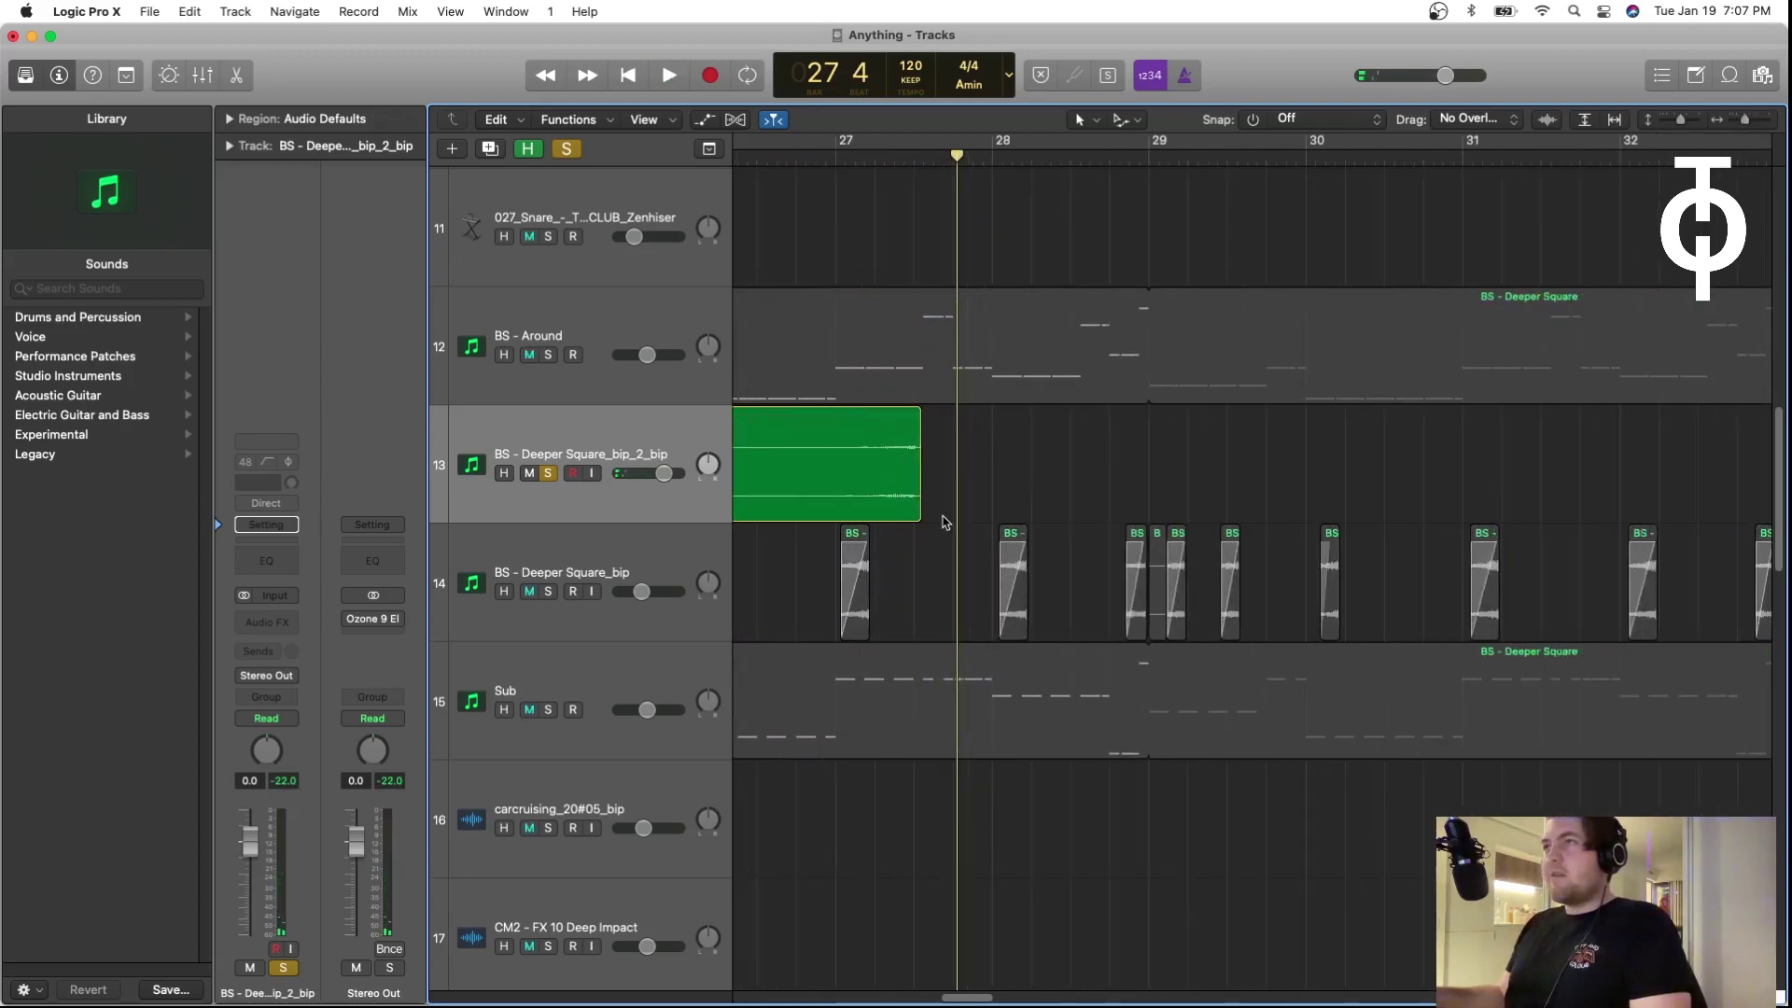
pyautogui.moveTo(922, 507); pyautogui.dragTo(912, 507)
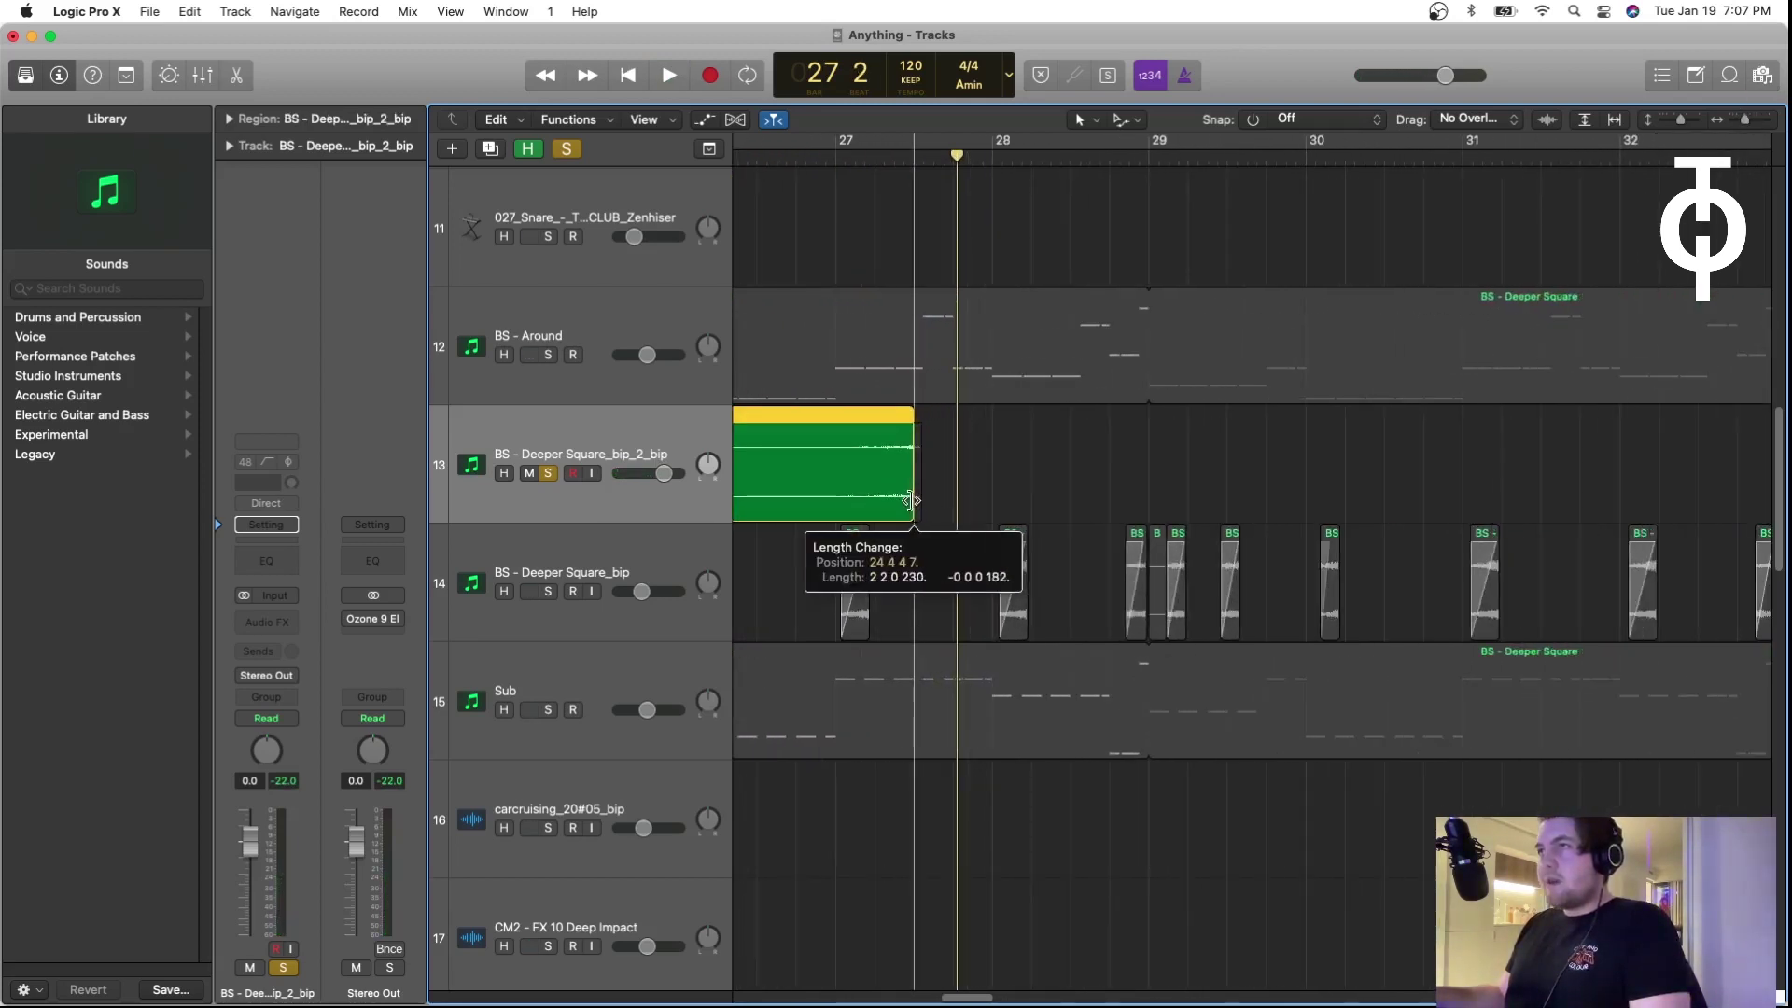
pyautogui.doubleClick(857, 167)
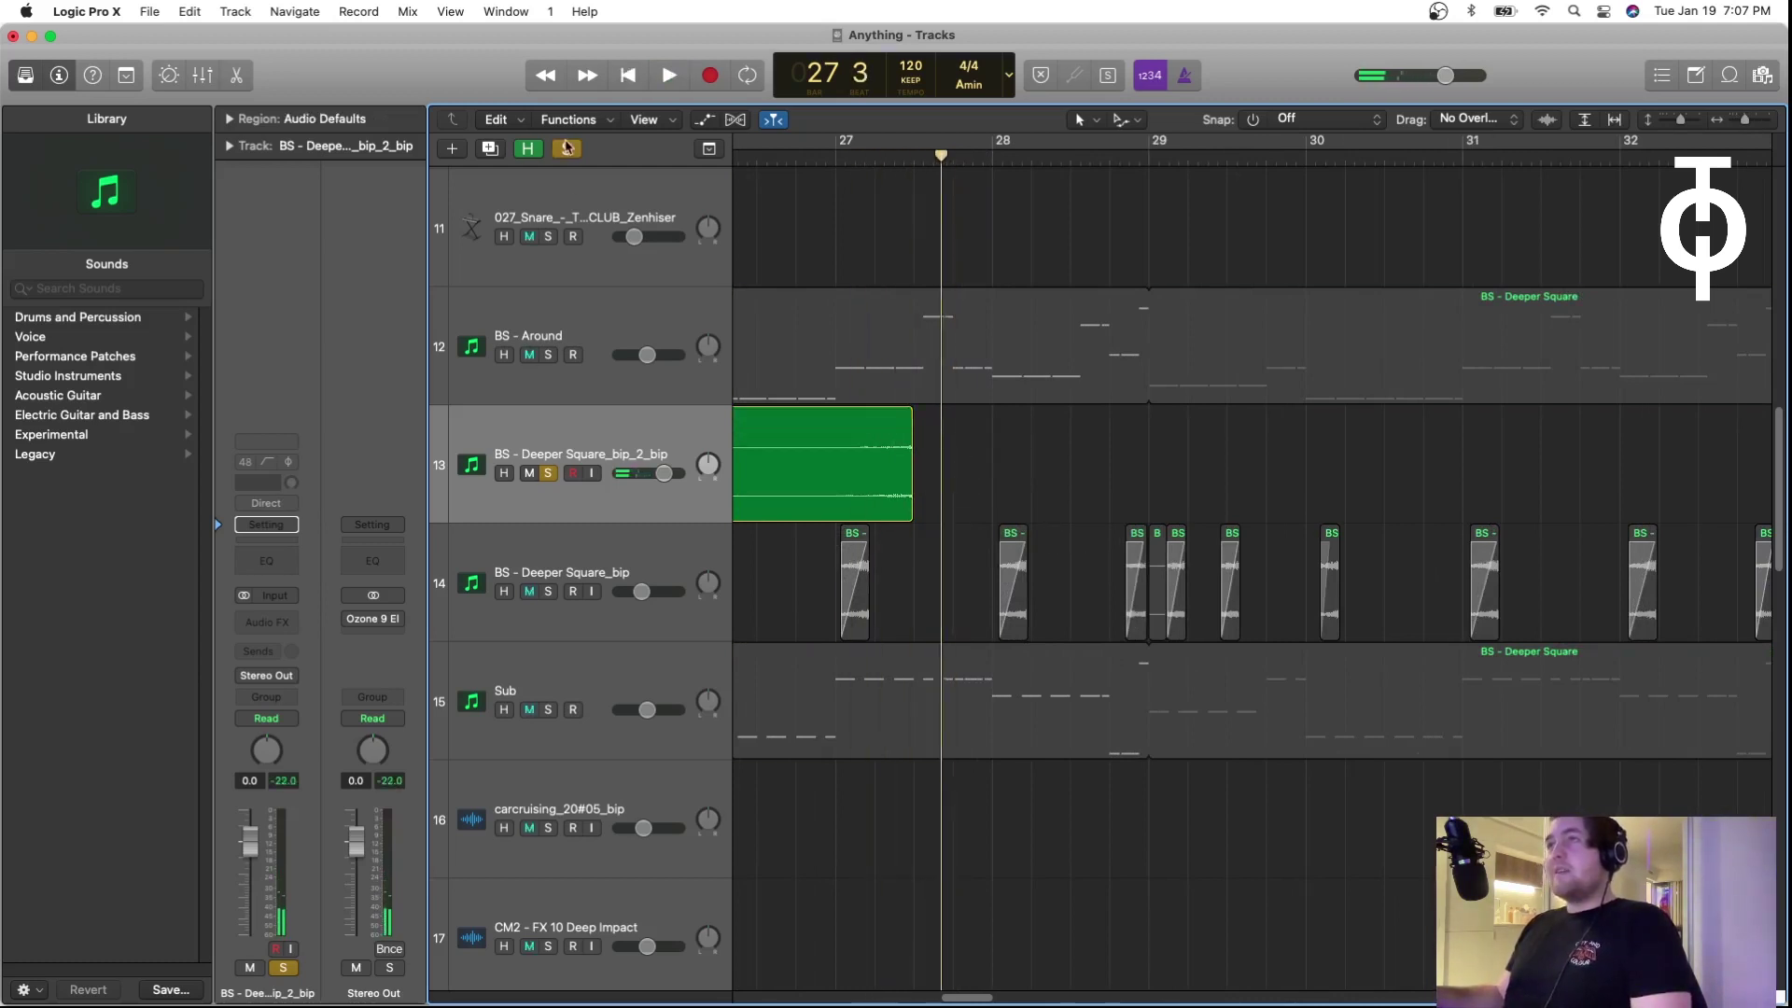
# Step: Turn off all soloing and delete the reversed reverb region from track 13
pyautogui.click(565, 147)
pyautogui.scroll(-5, 855, 465)
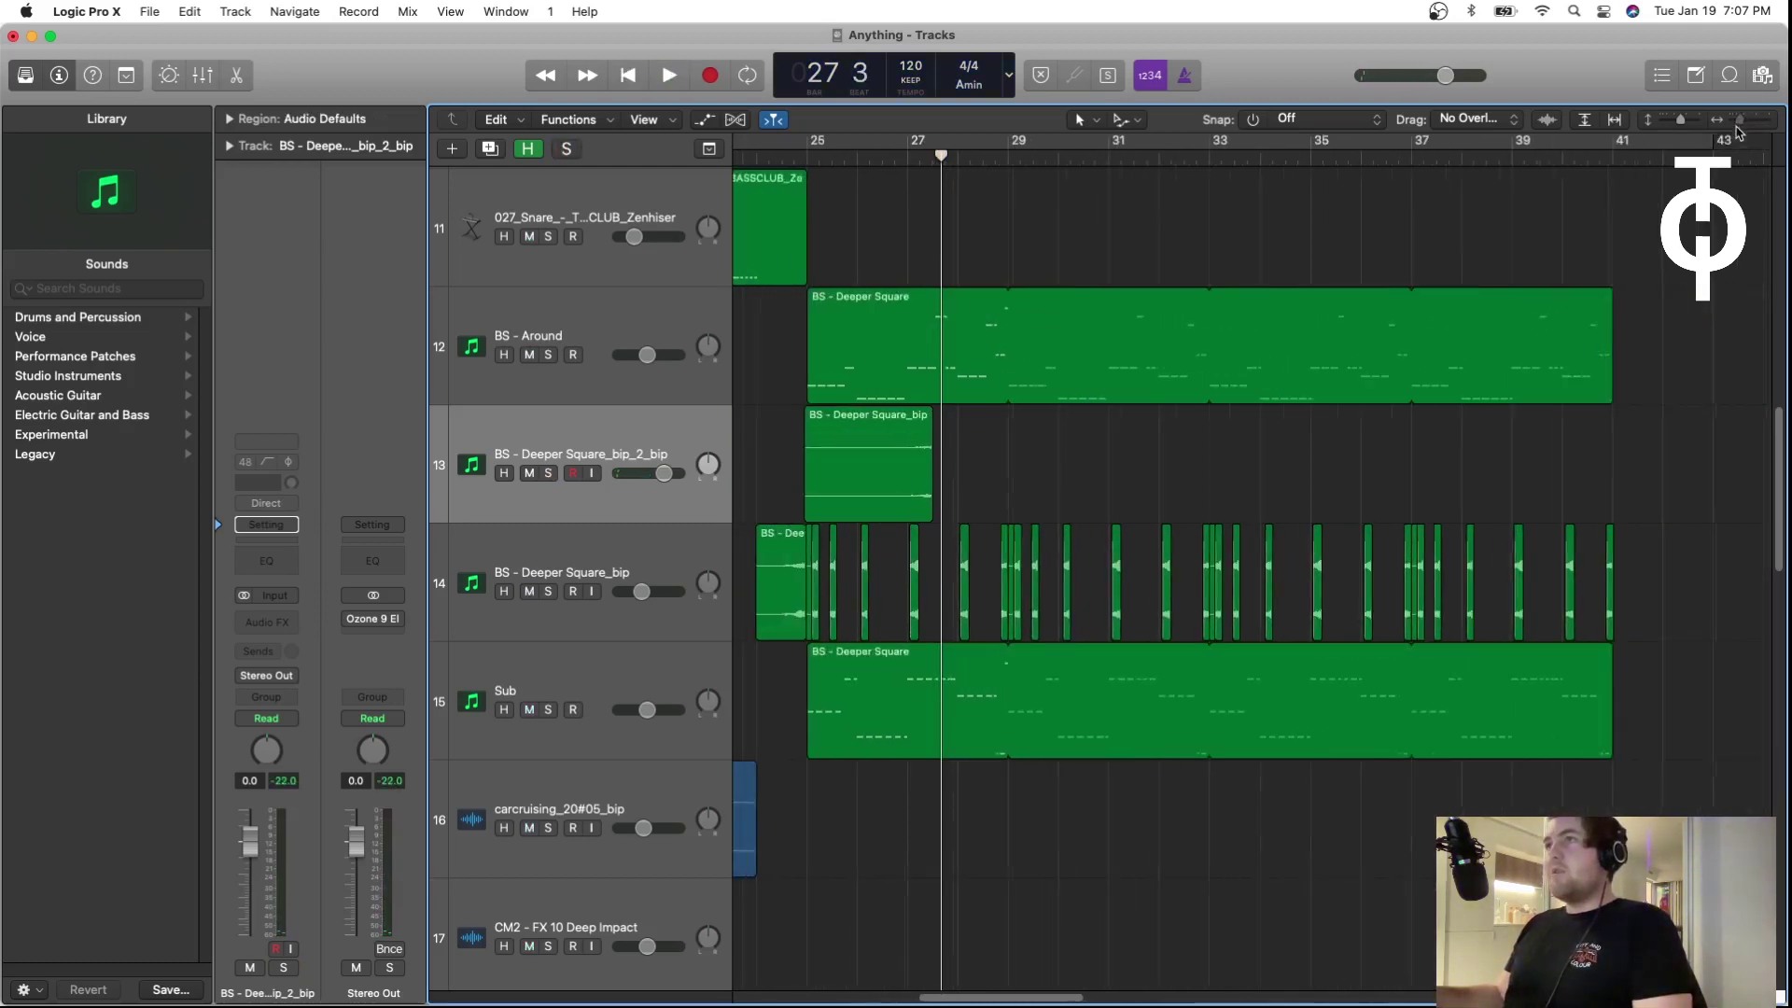
pyautogui.press('BackSpace')
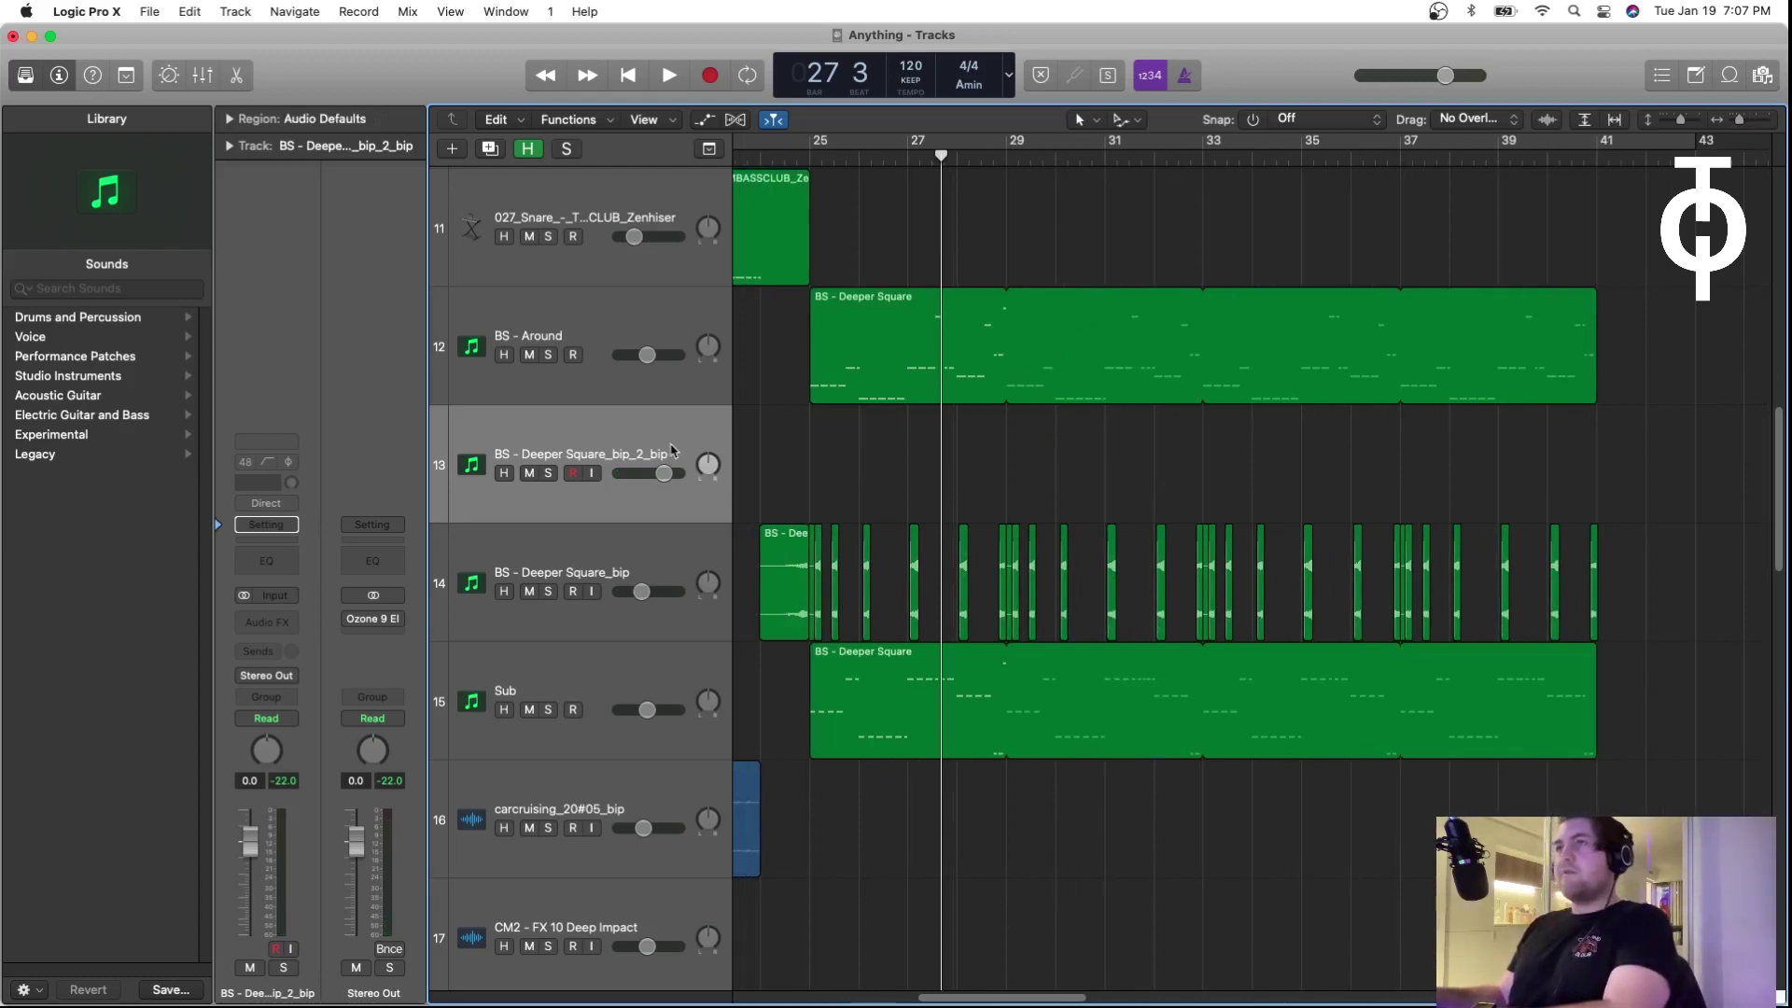
# Step: Delete the empty BS - Deeper Square_bip_2_bip track and select the Sub track
pyautogui.press('super+BackSpace')
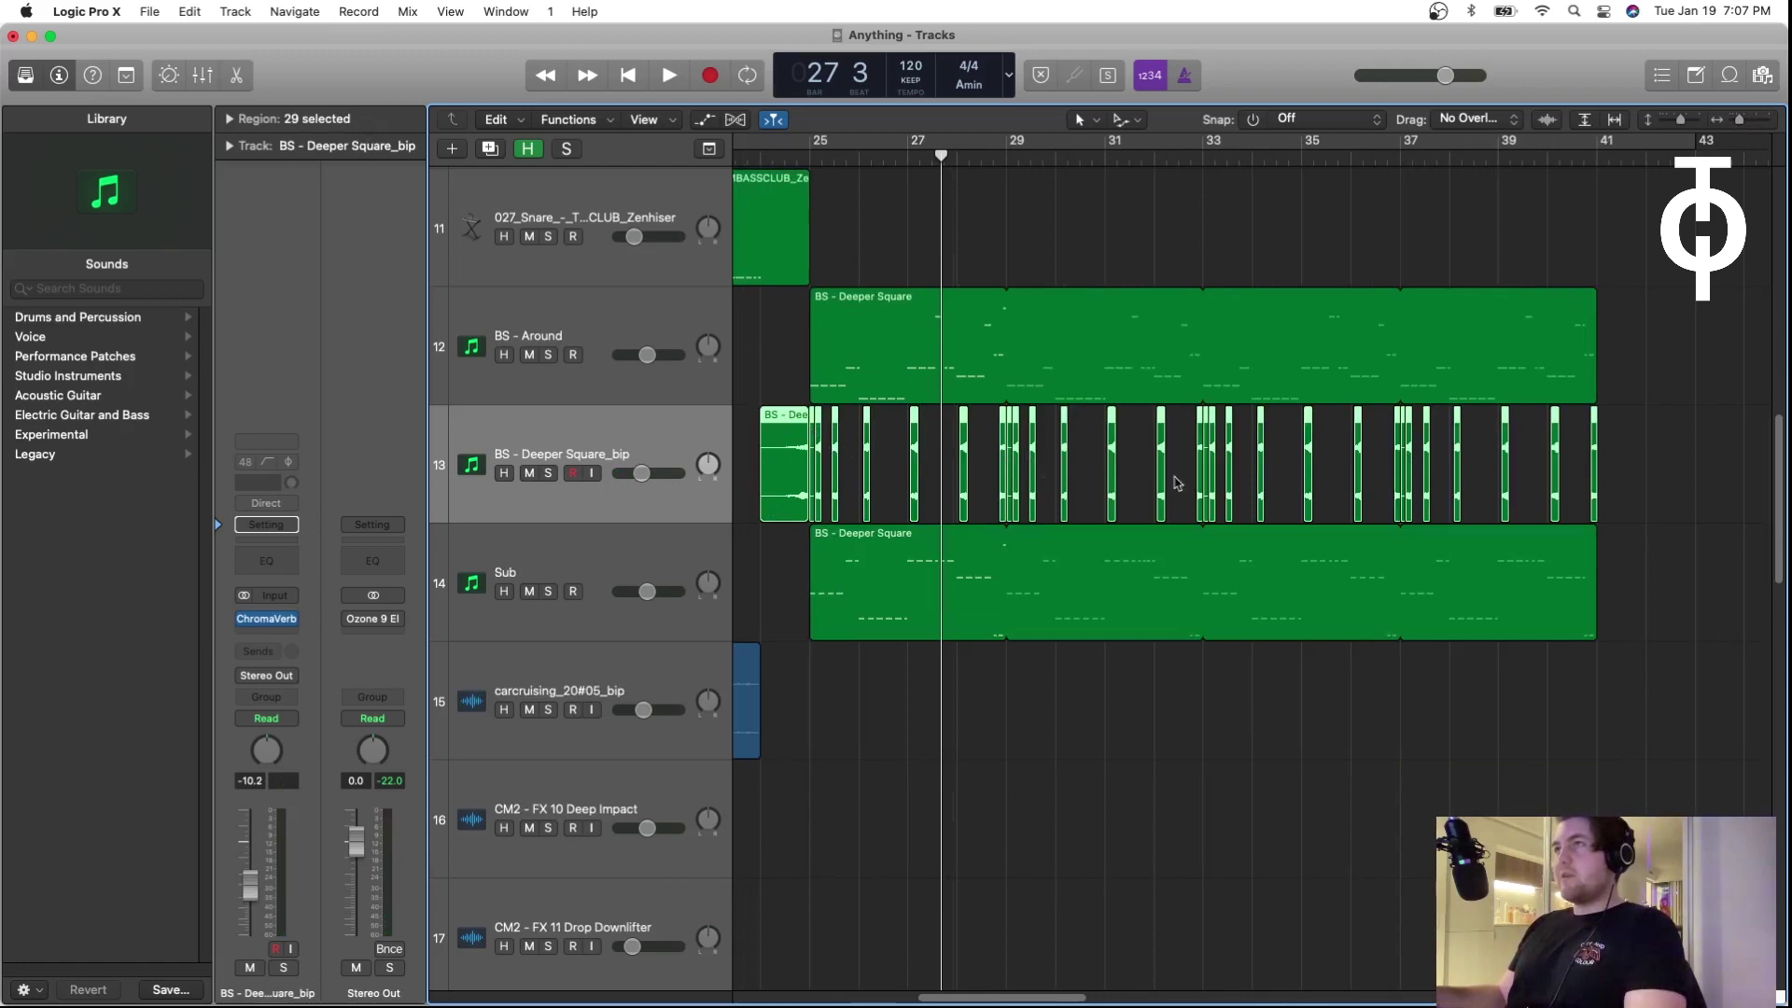
pyautogui.click(646, 591)
# Step: Solo the WAVES BRASS track, play it from bar 25 and inspect its AutoFilter effect
pyautogui.scroll(-10, 634, 560)
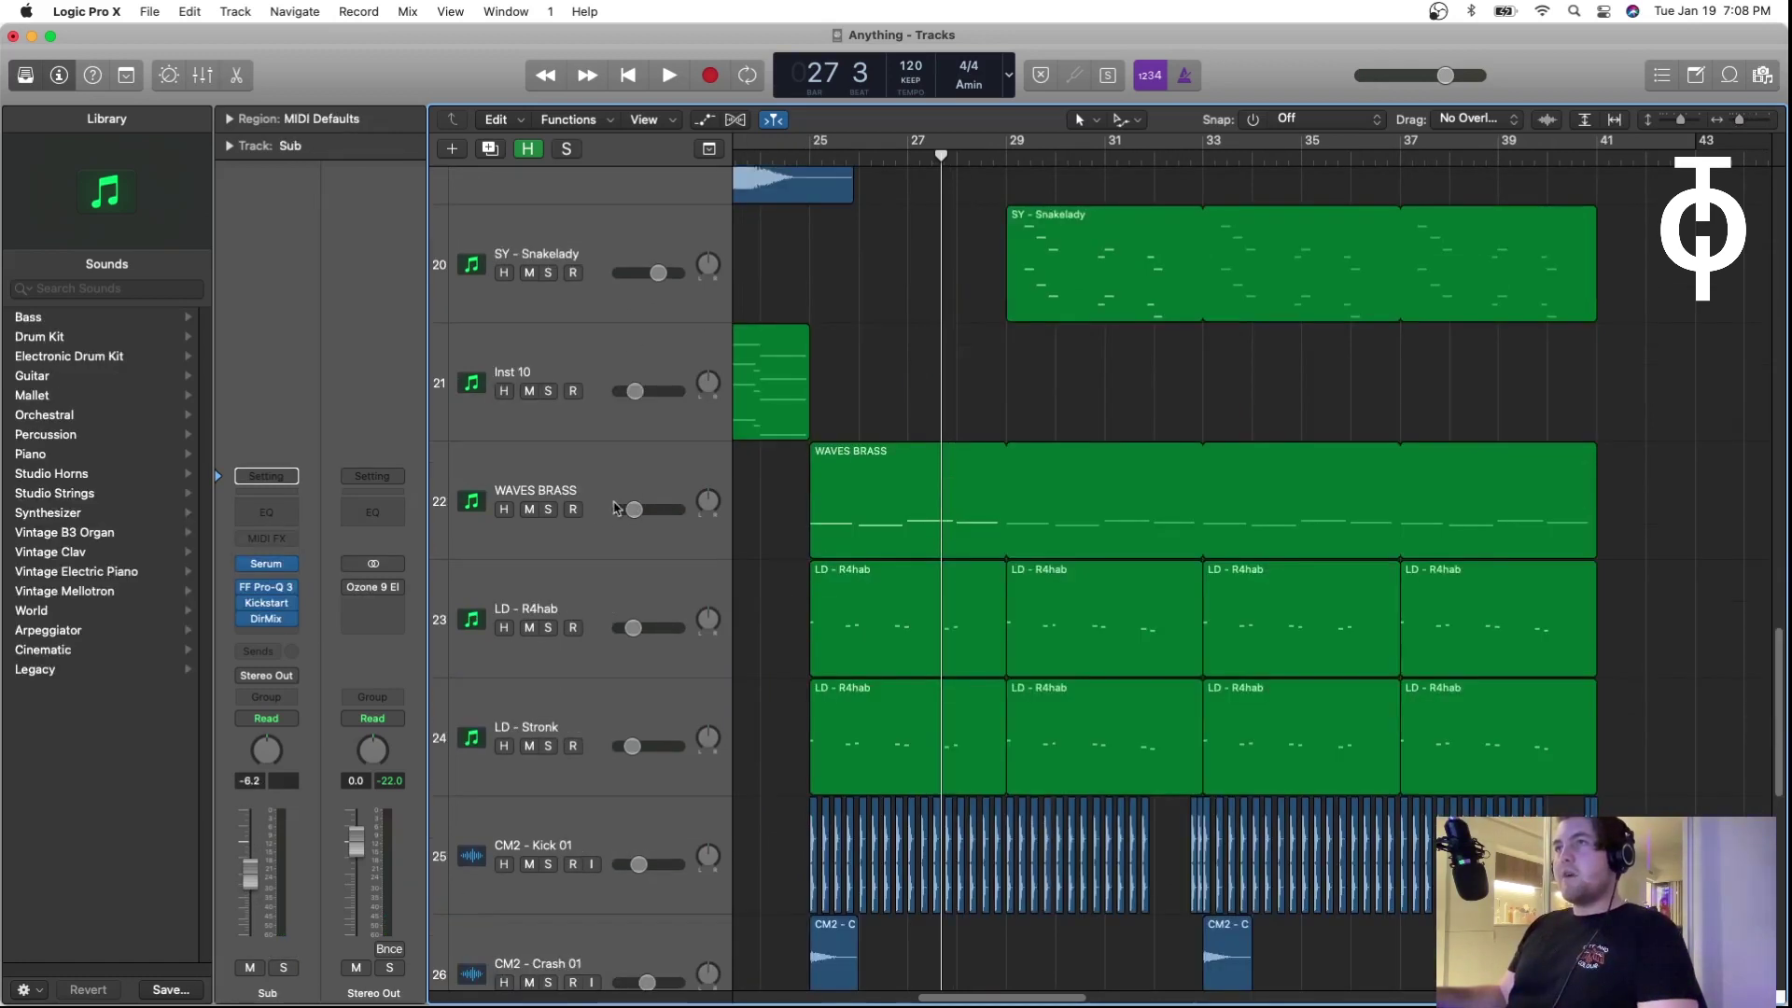
pyautogui.click(549, 511)
pyautogui.hotkey('shift', 'space')
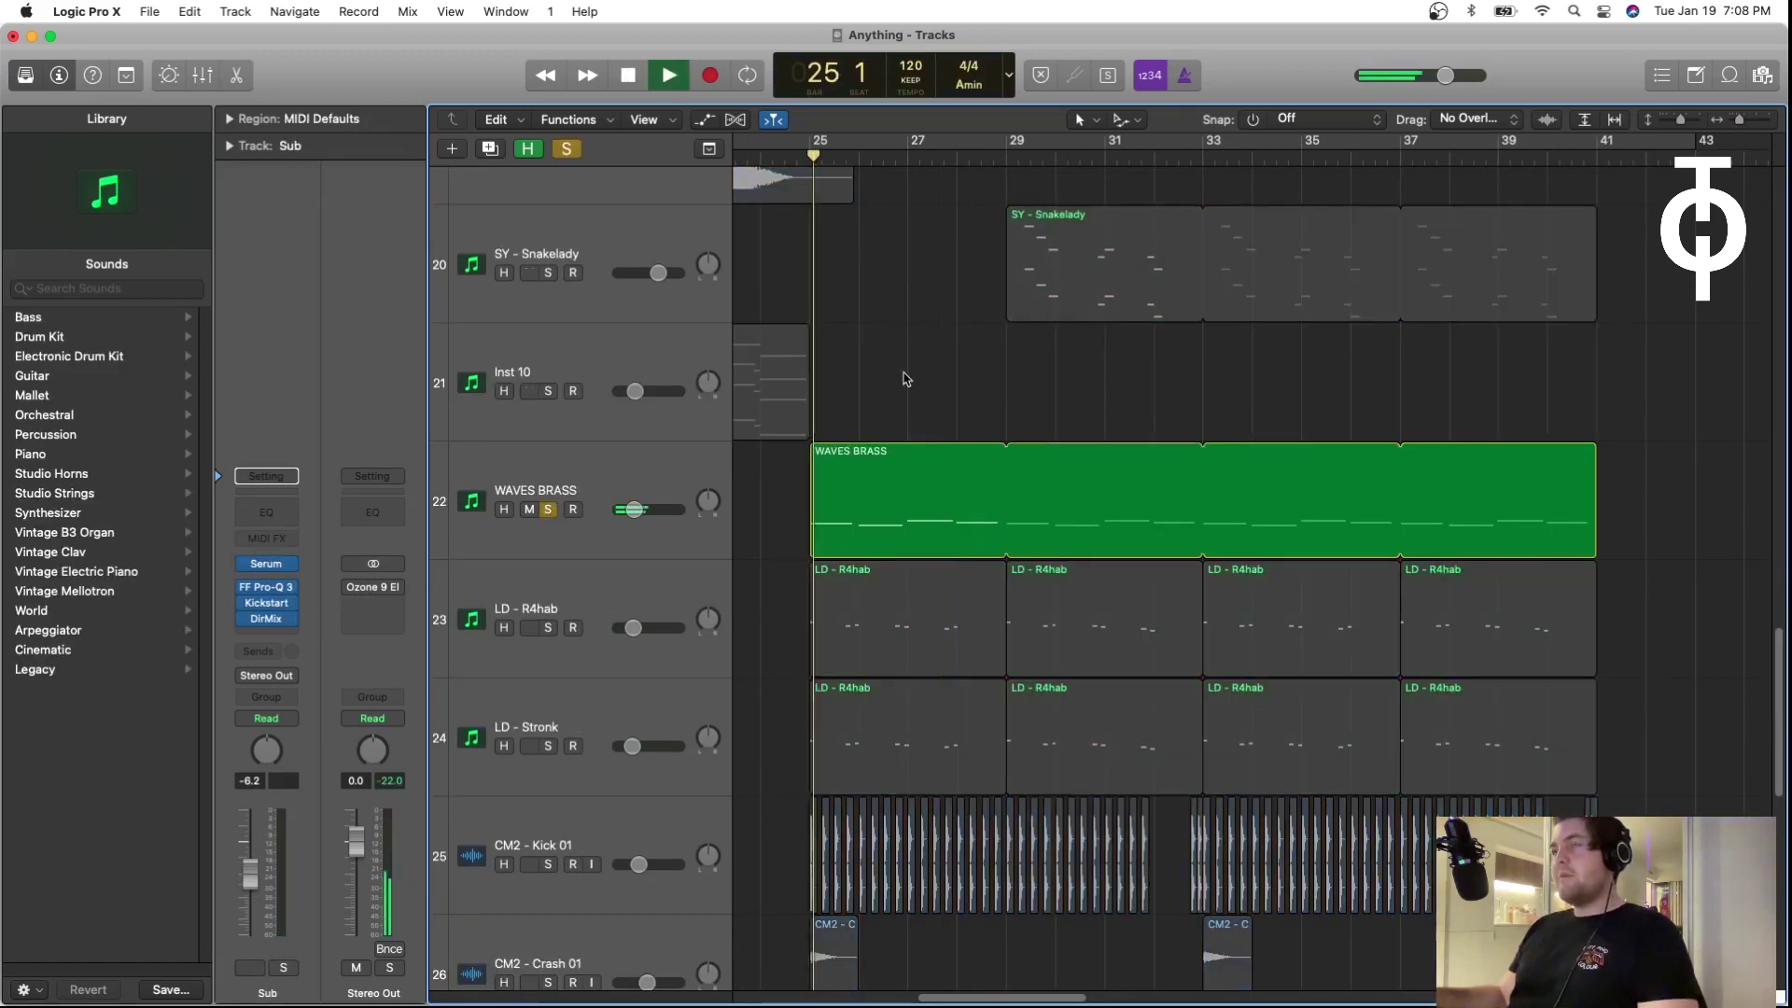
pyautogui.scroll(-3, 625, 542)
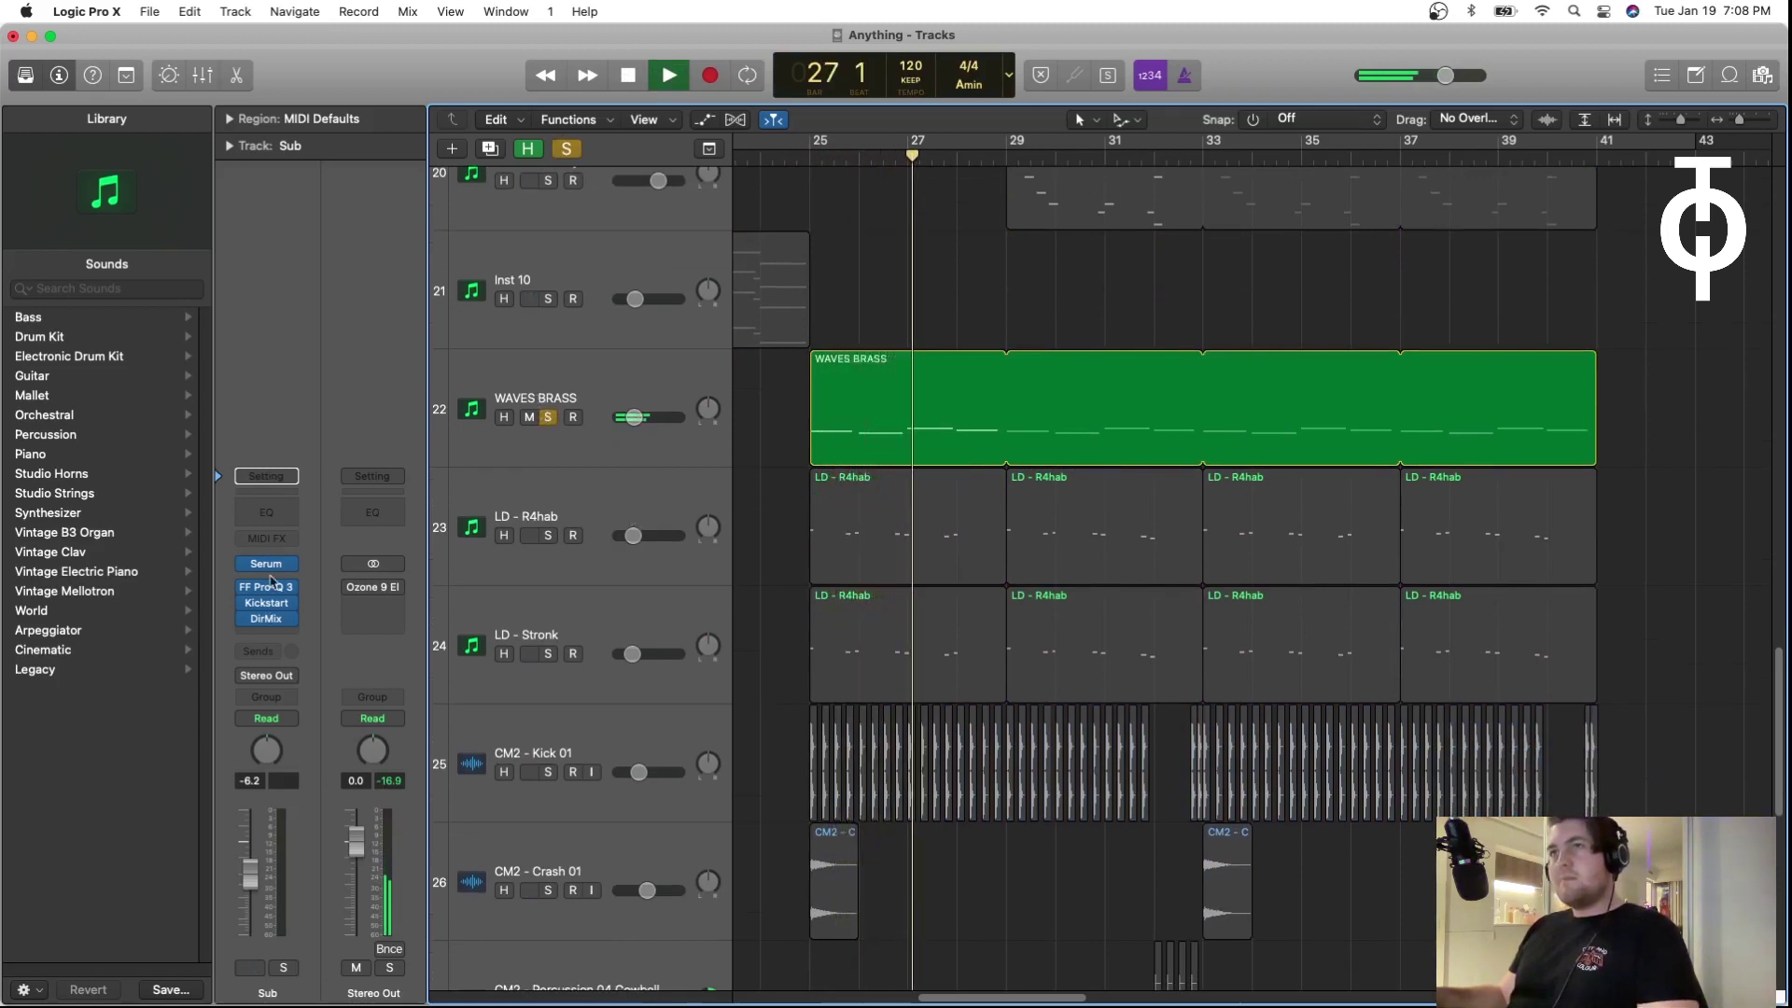
pyautogui.click(834, 372)
pyautogui.press('v')
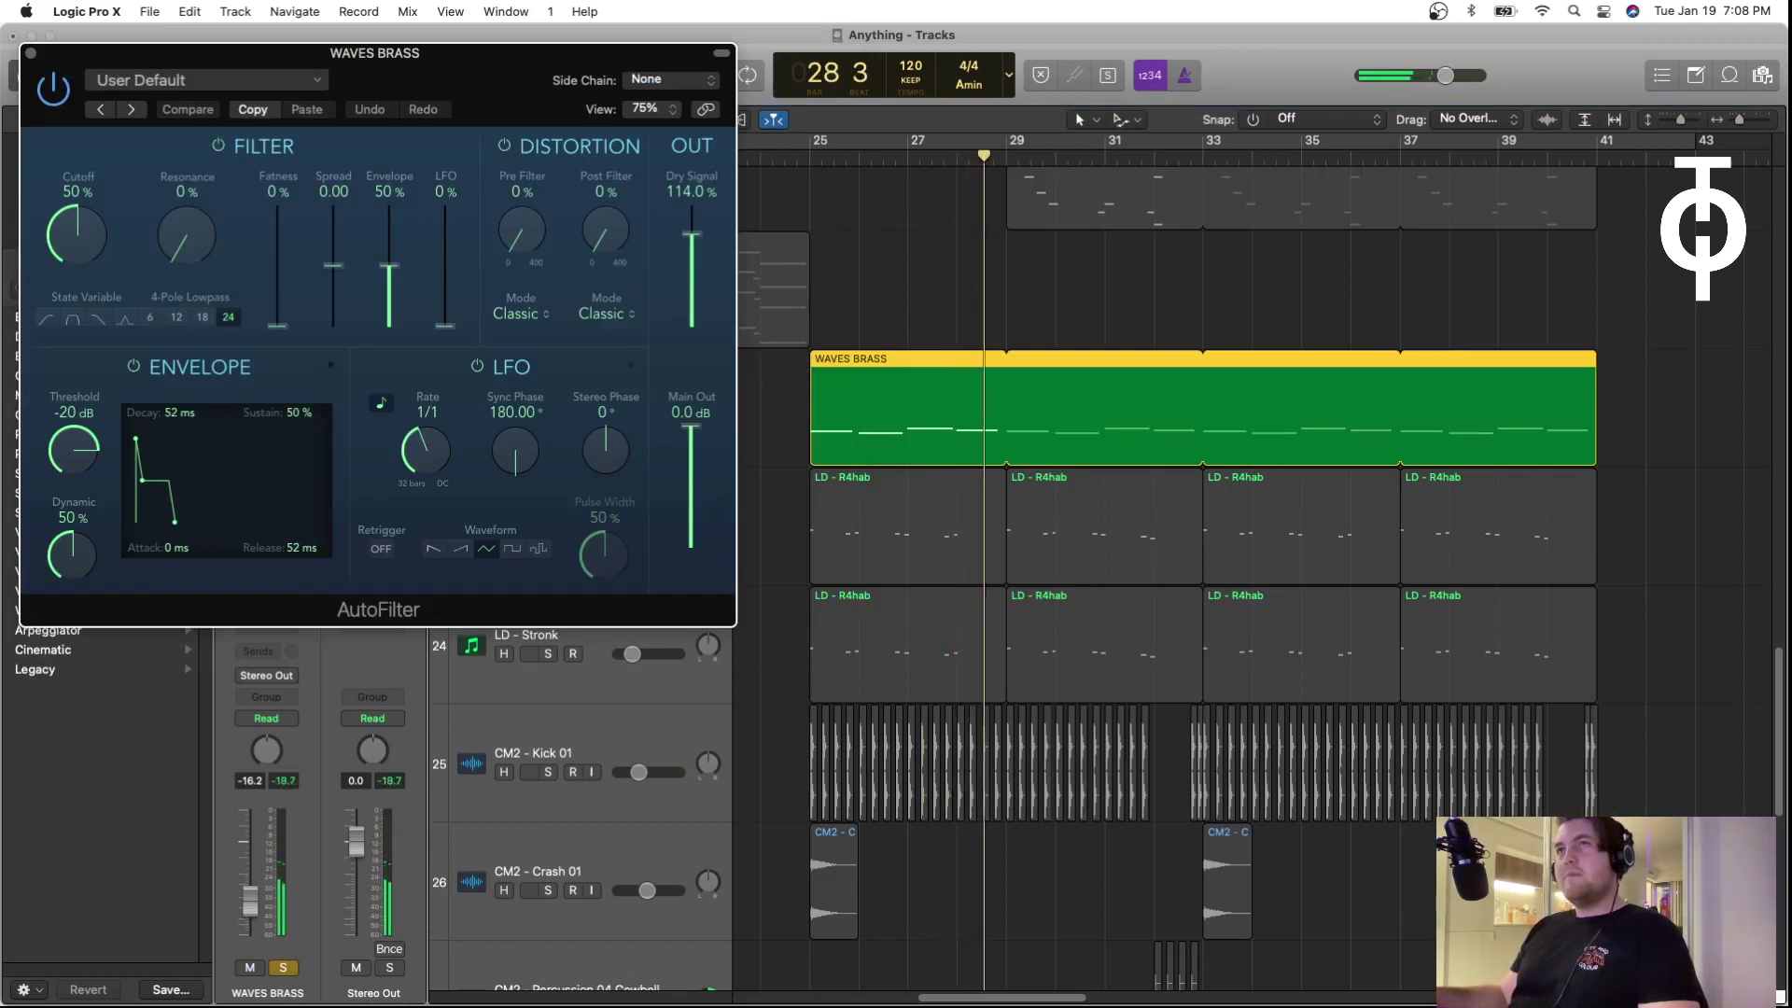
pyautogui.click(31, 53)
pyautogui.press('space')
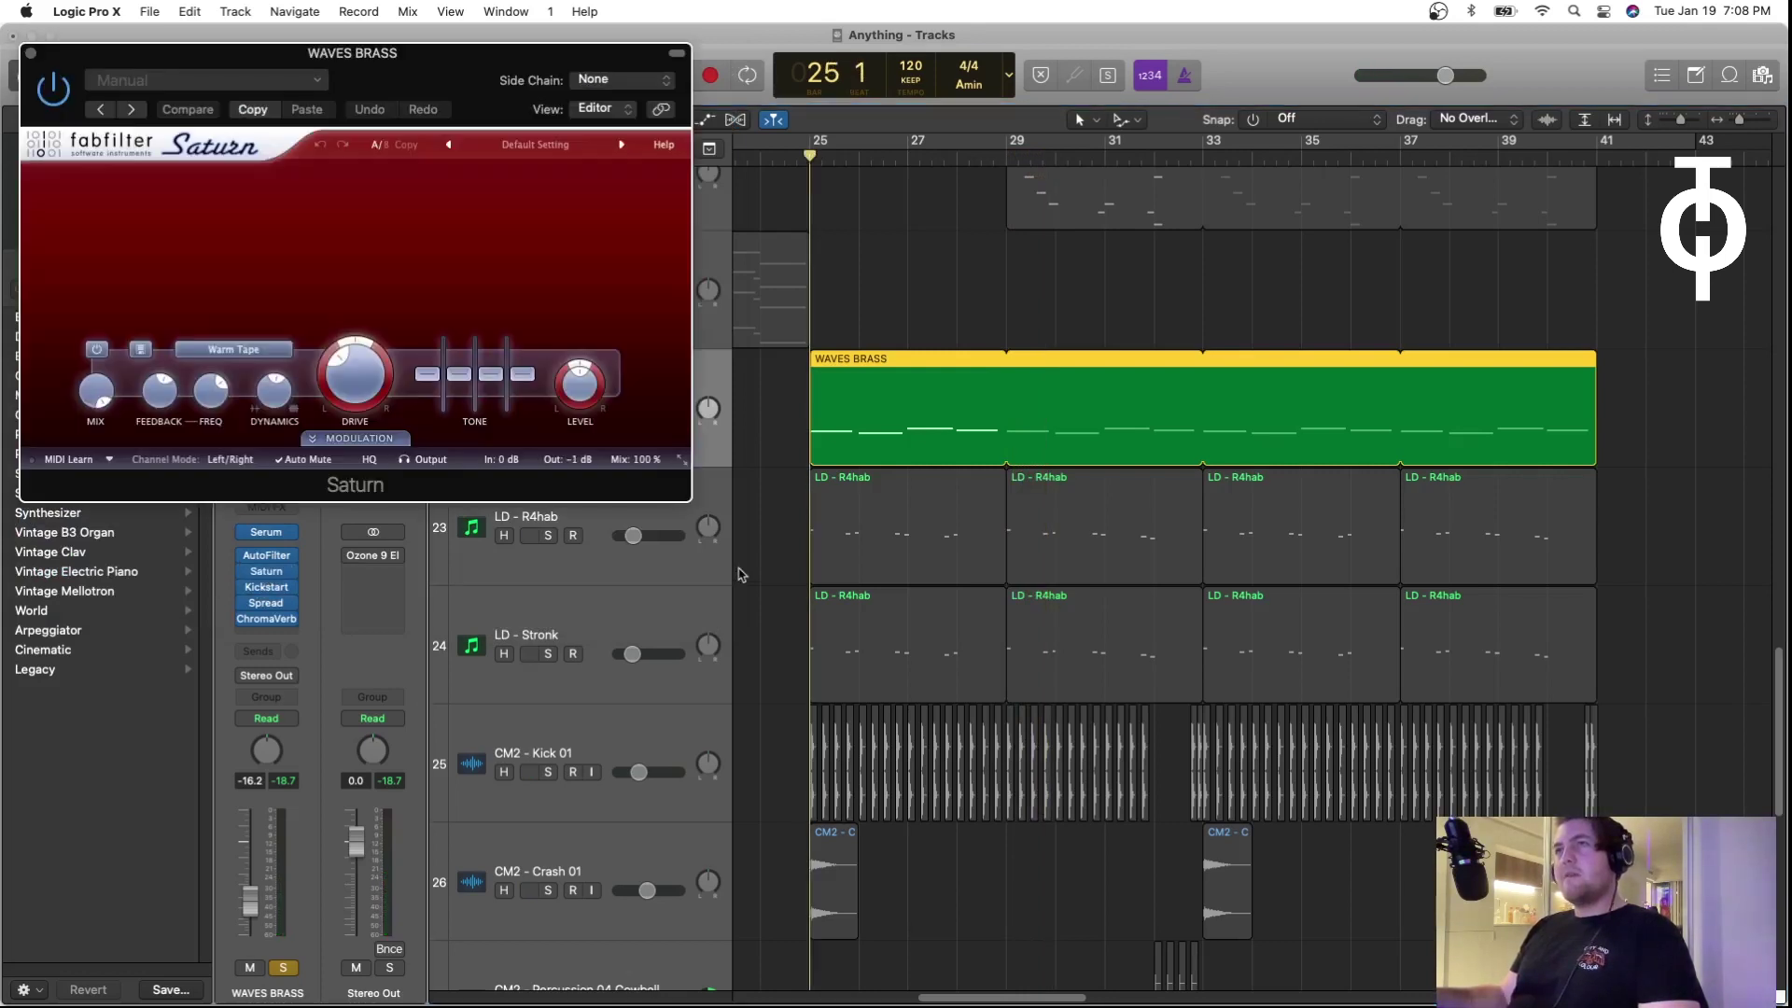
# Step: Inspect the Saturn, Kickstart and Spread effects on WAVES BRASS while listening to the soloed track
pyautogui.press('space')
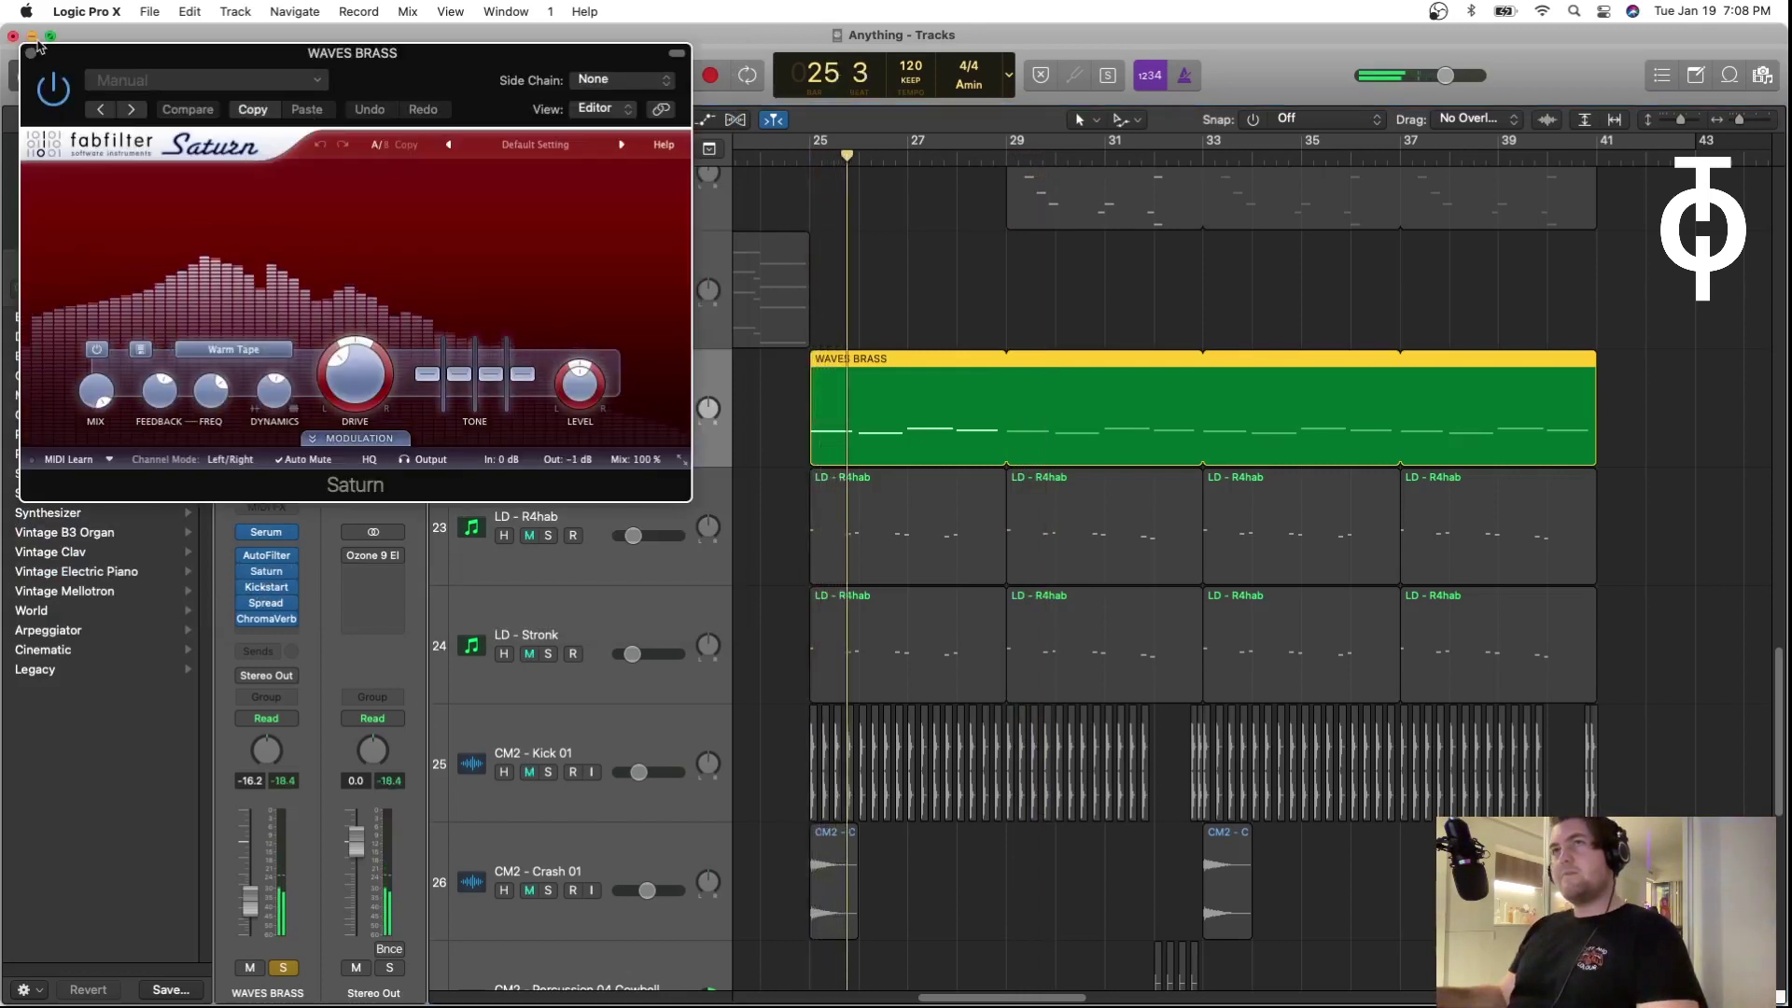
pyautogui.click(30, 54)
pyautogui.click(266, 586)
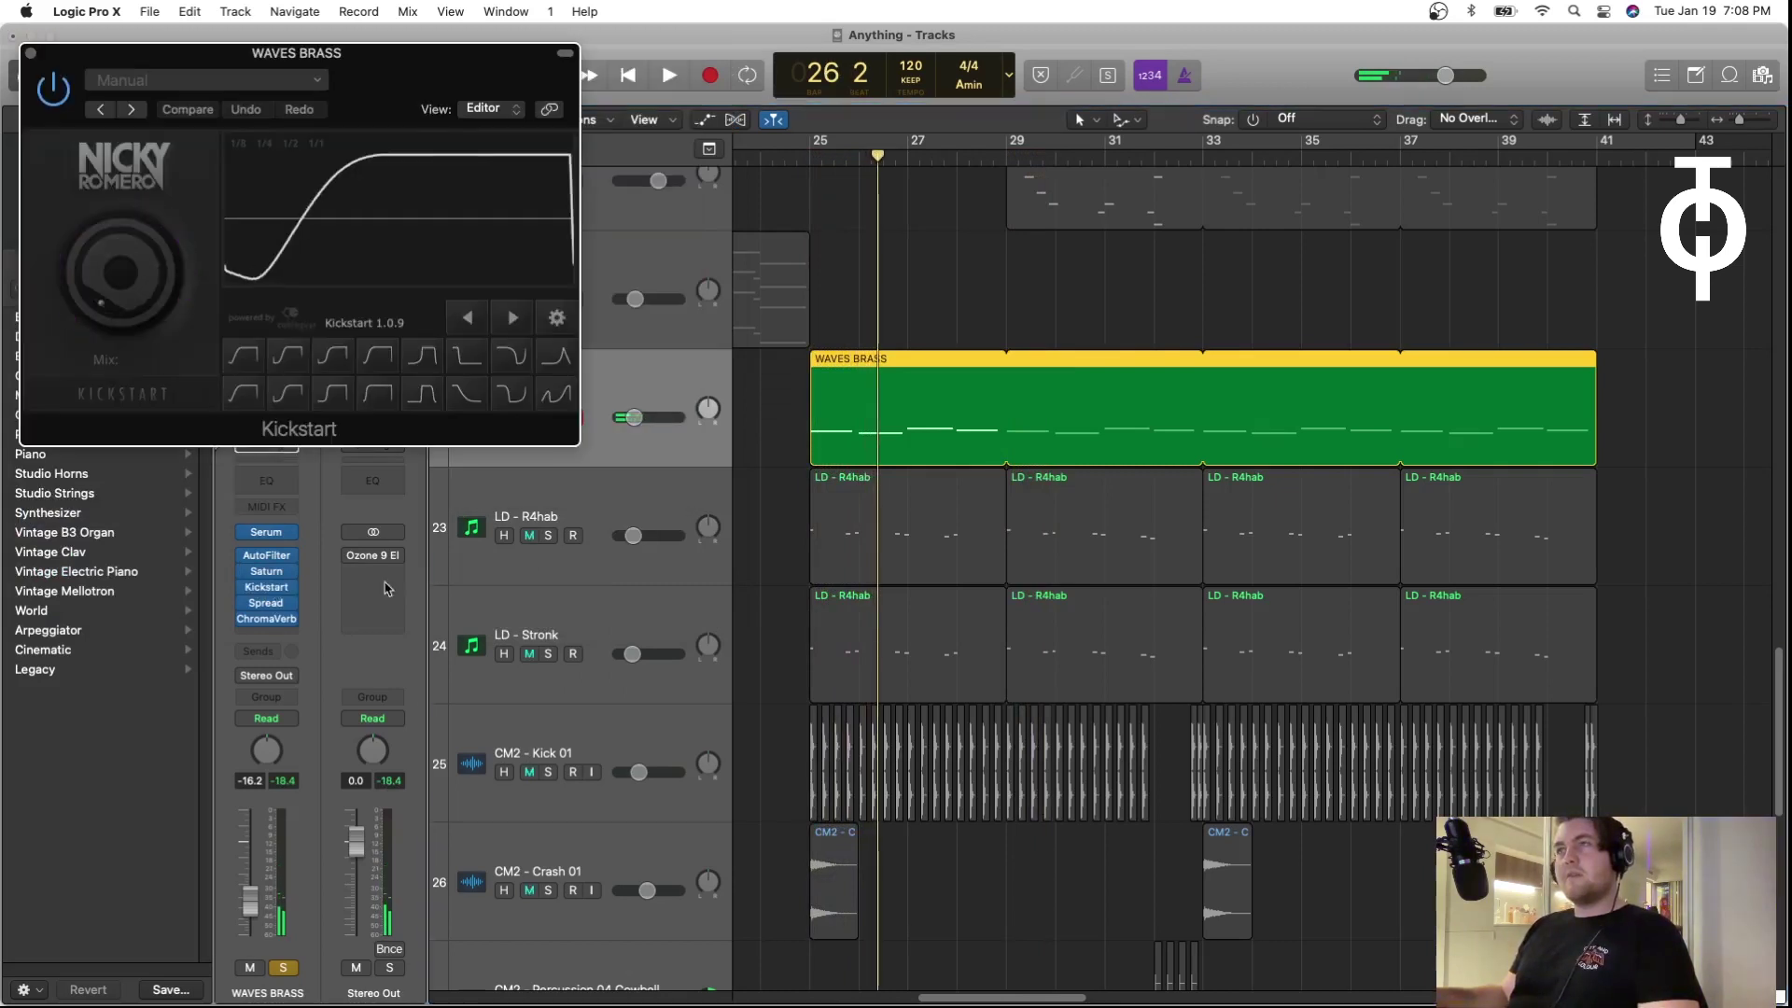
pyautogui.press('space')
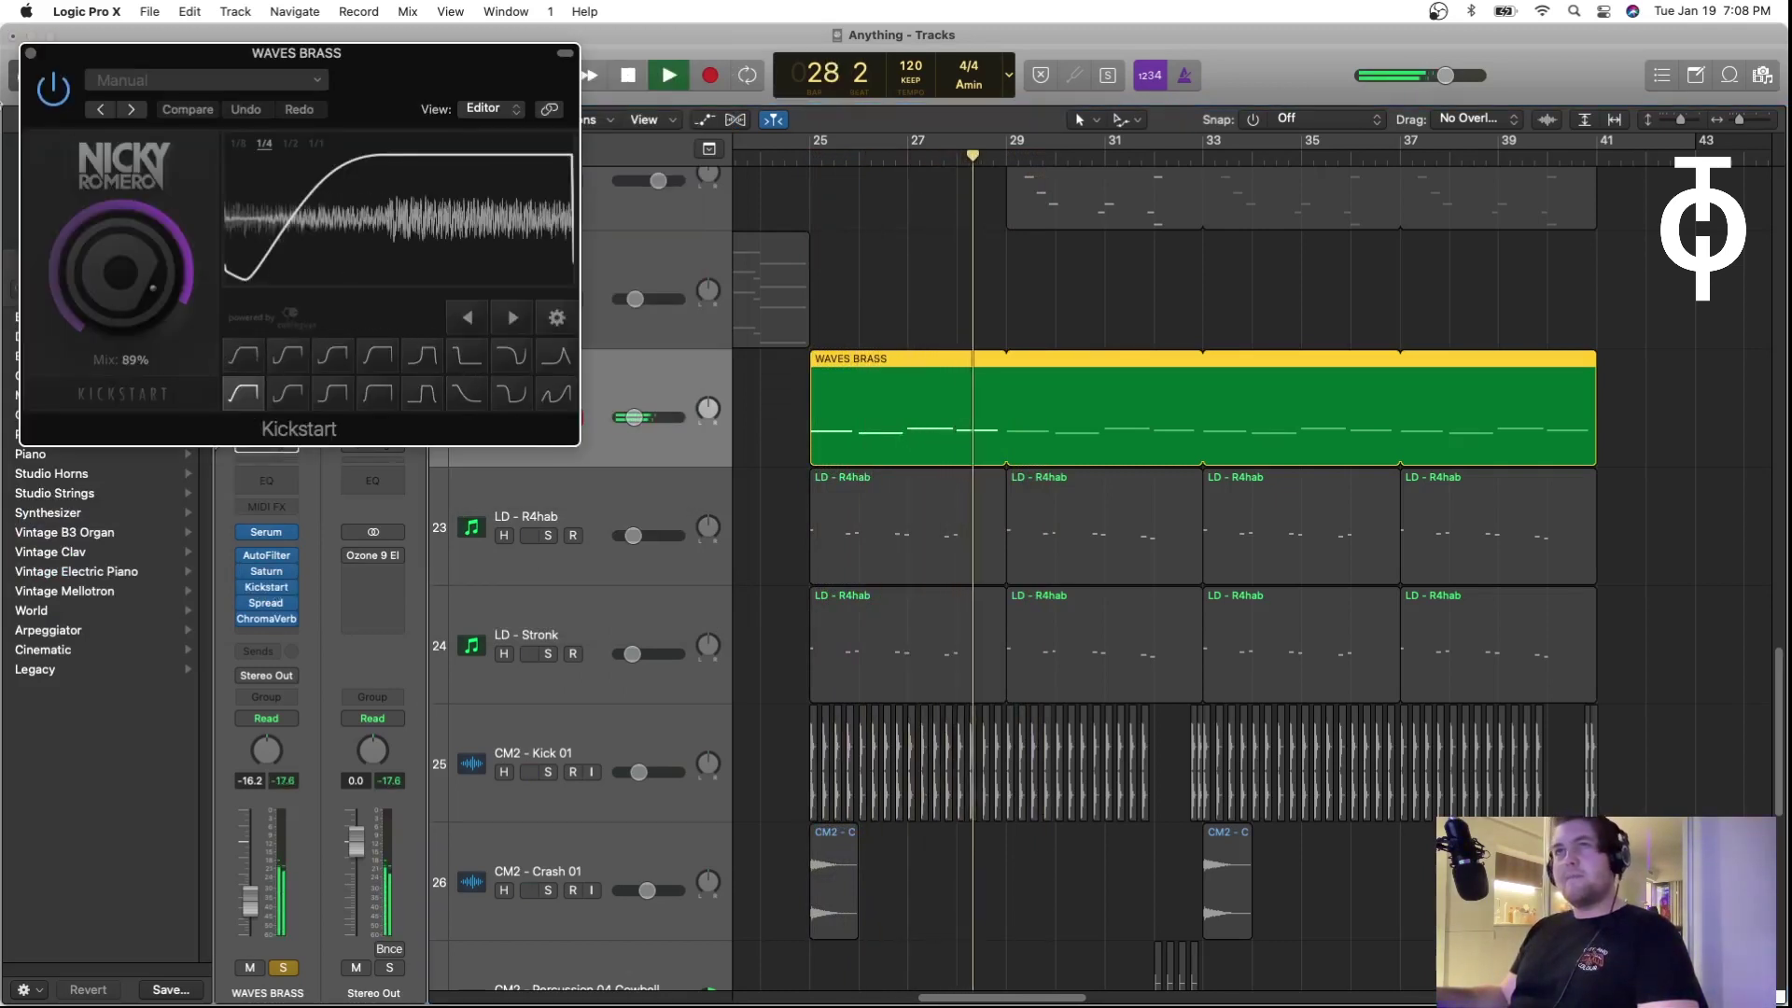
pyautogui.click(31, 54)
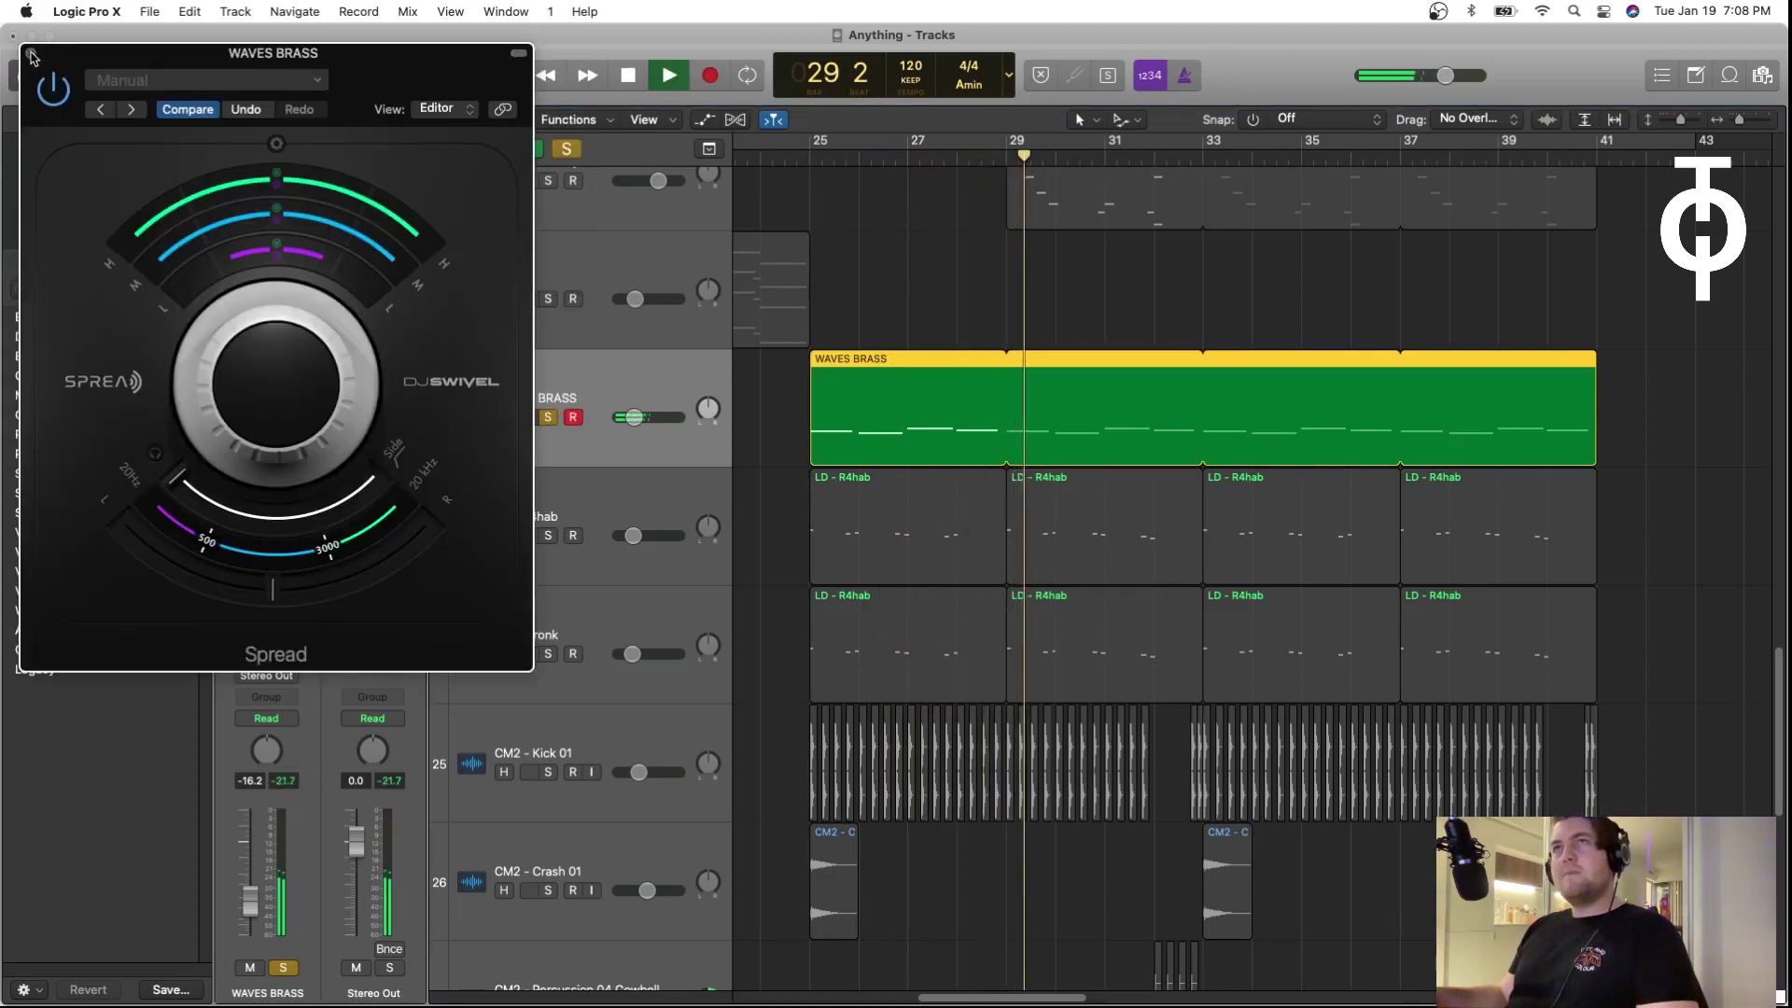
pyautogui.moveTo(295, 348)
pyautogui.moveTo(207, 543); pyautogui.dragTo(58, 396)
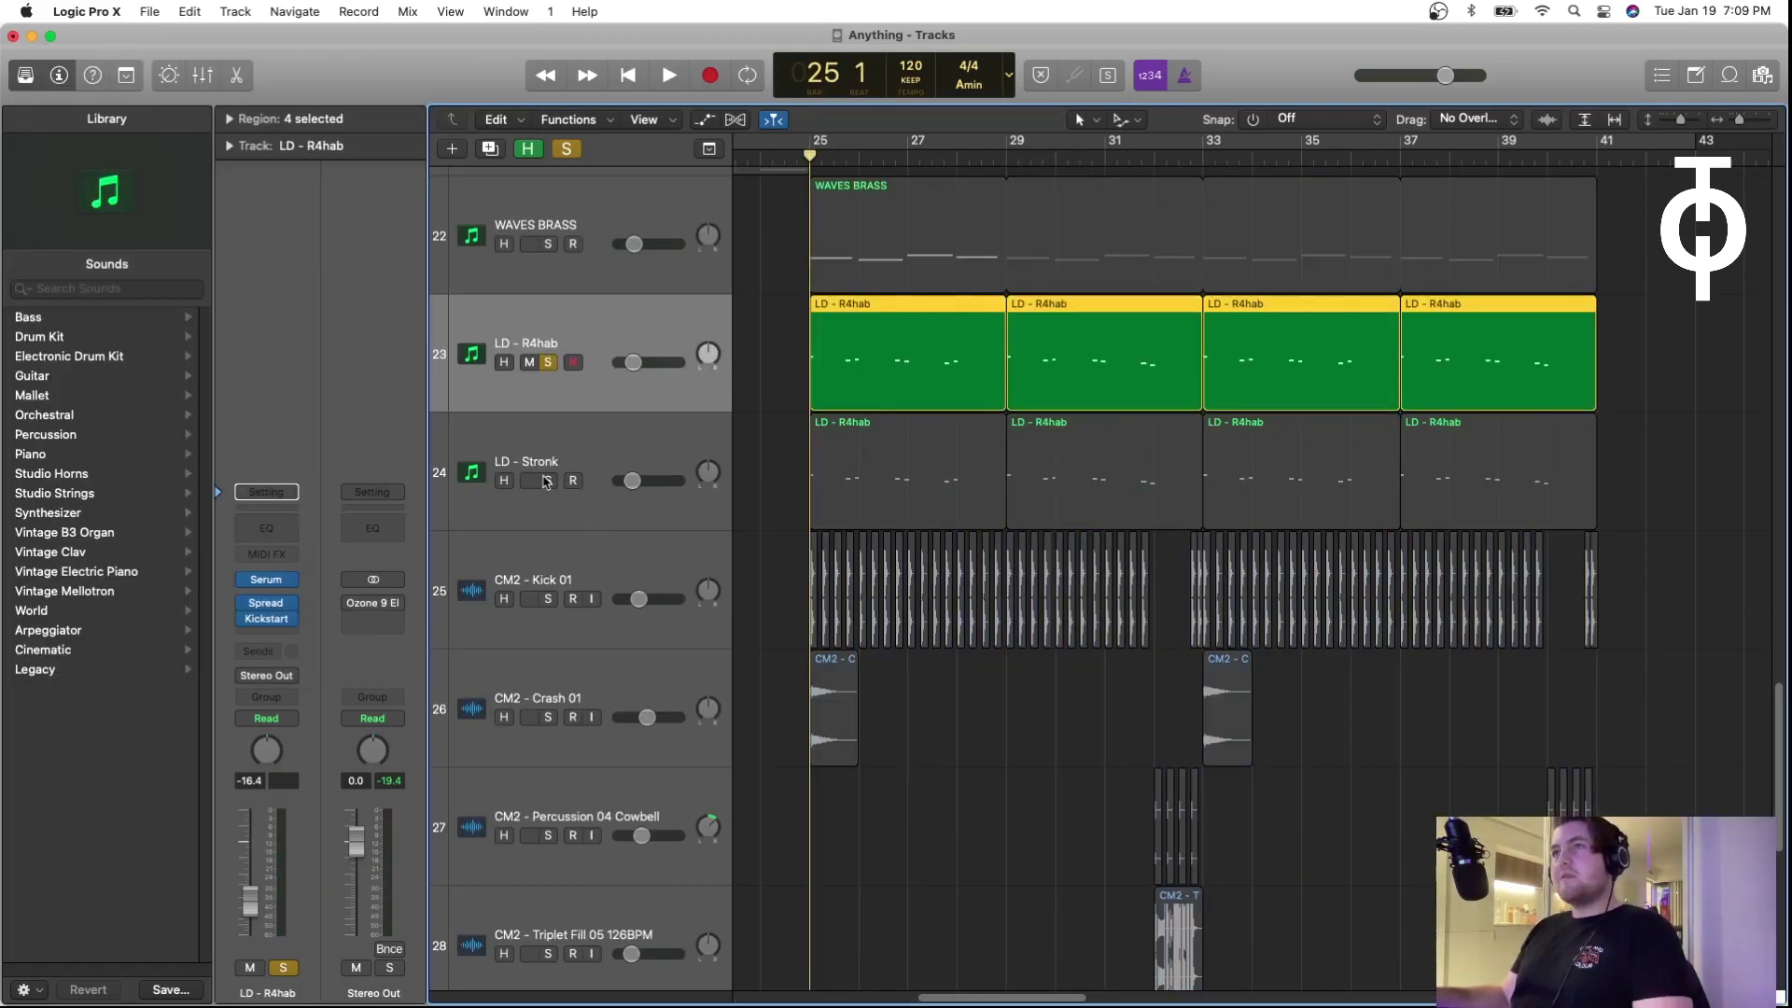
# Step: Solo LD - Stronk together with LD - R4hab, listen to both leads from bar 25 and turn off all soloing
pyautogui.click(548, 480)
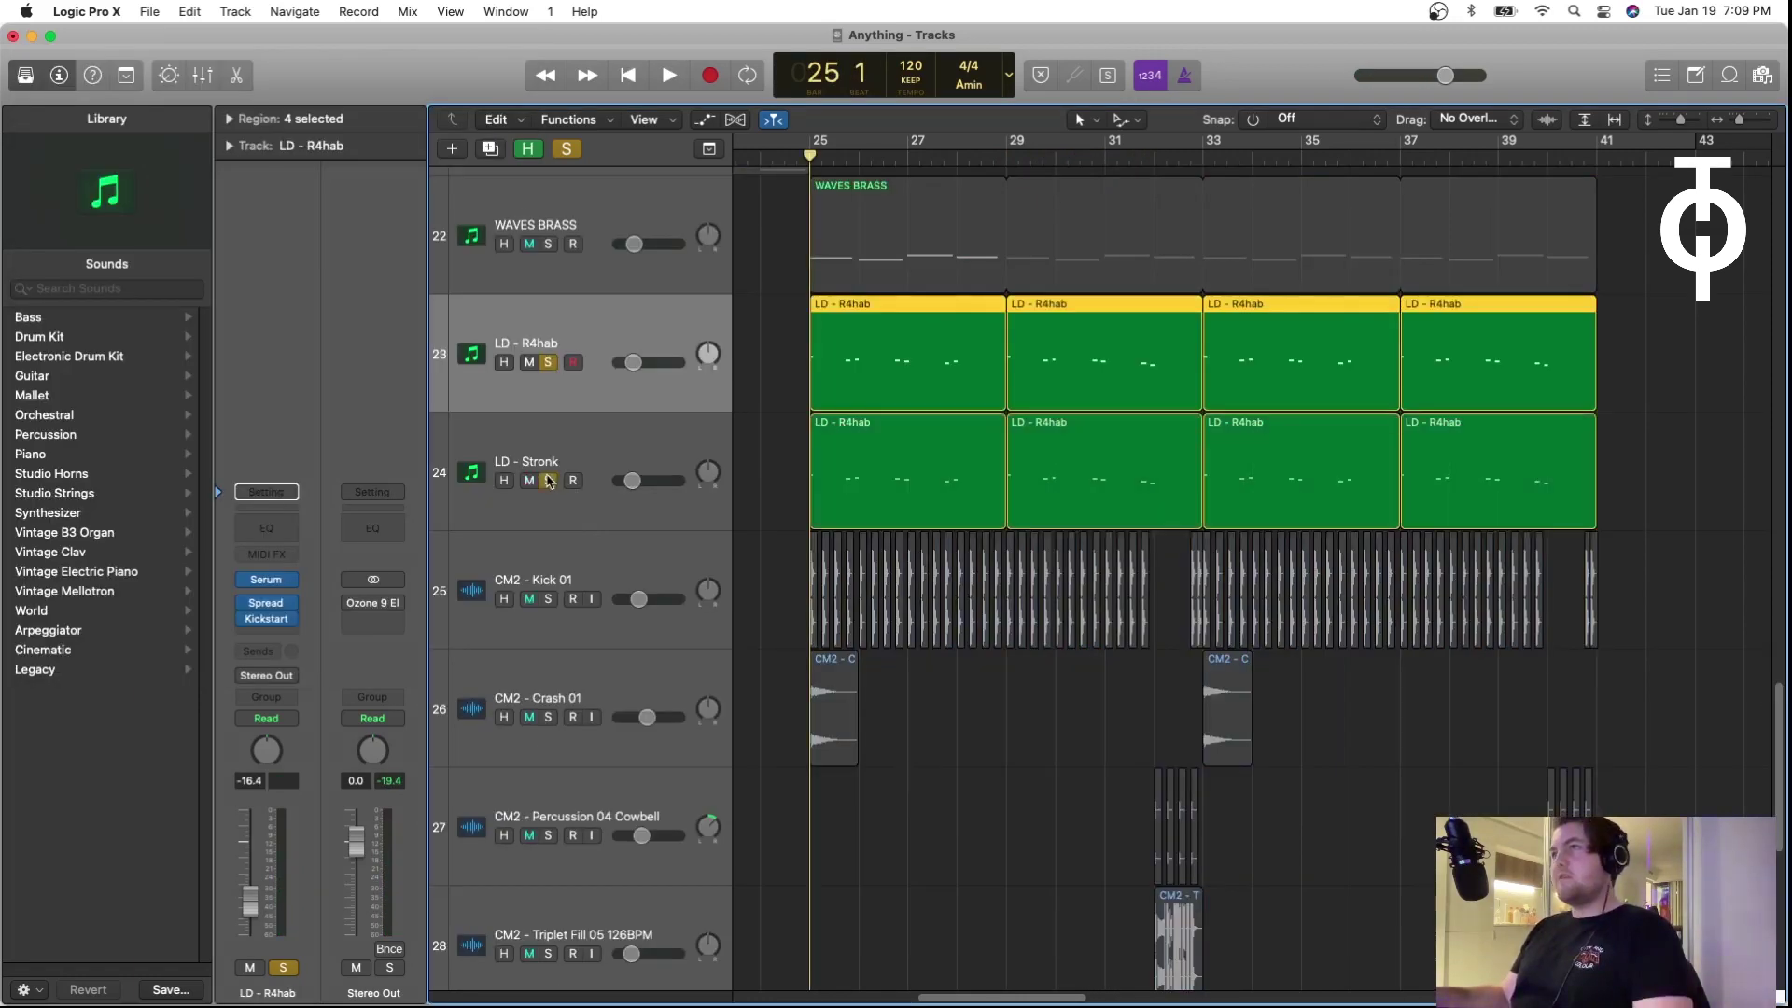
pyautogui.press('space')
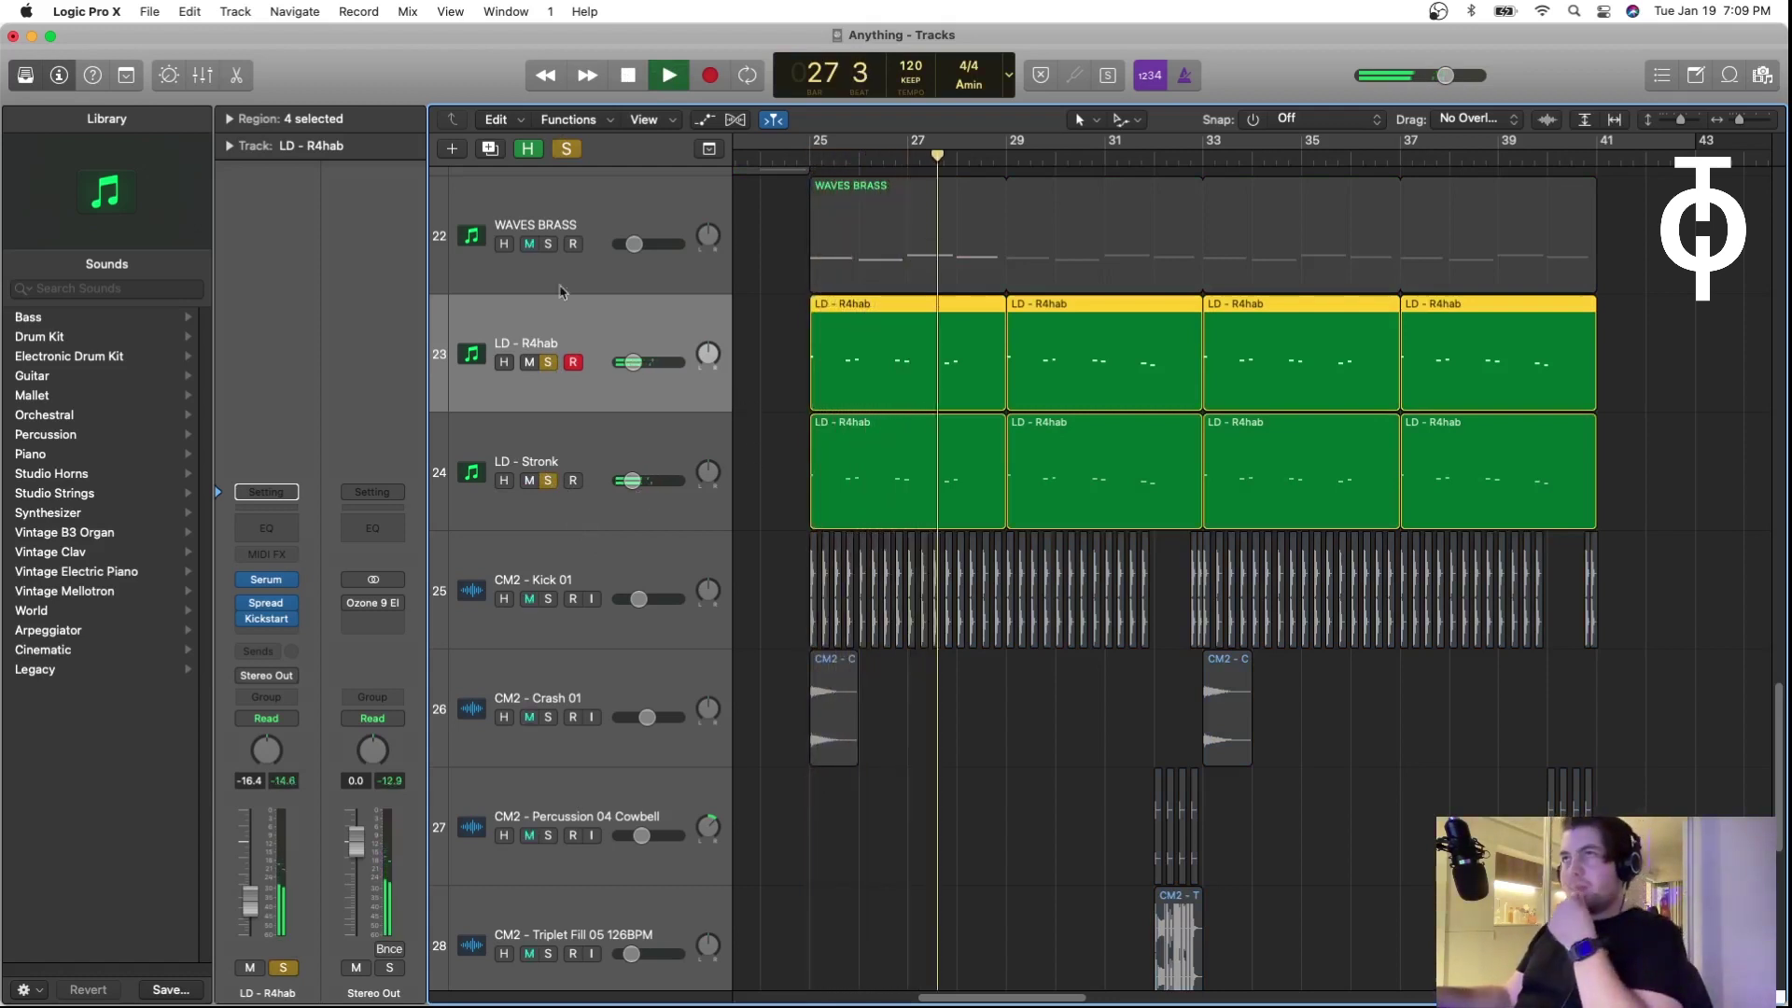
pyautogui.click(565, 146)
pyautogui.press('space')
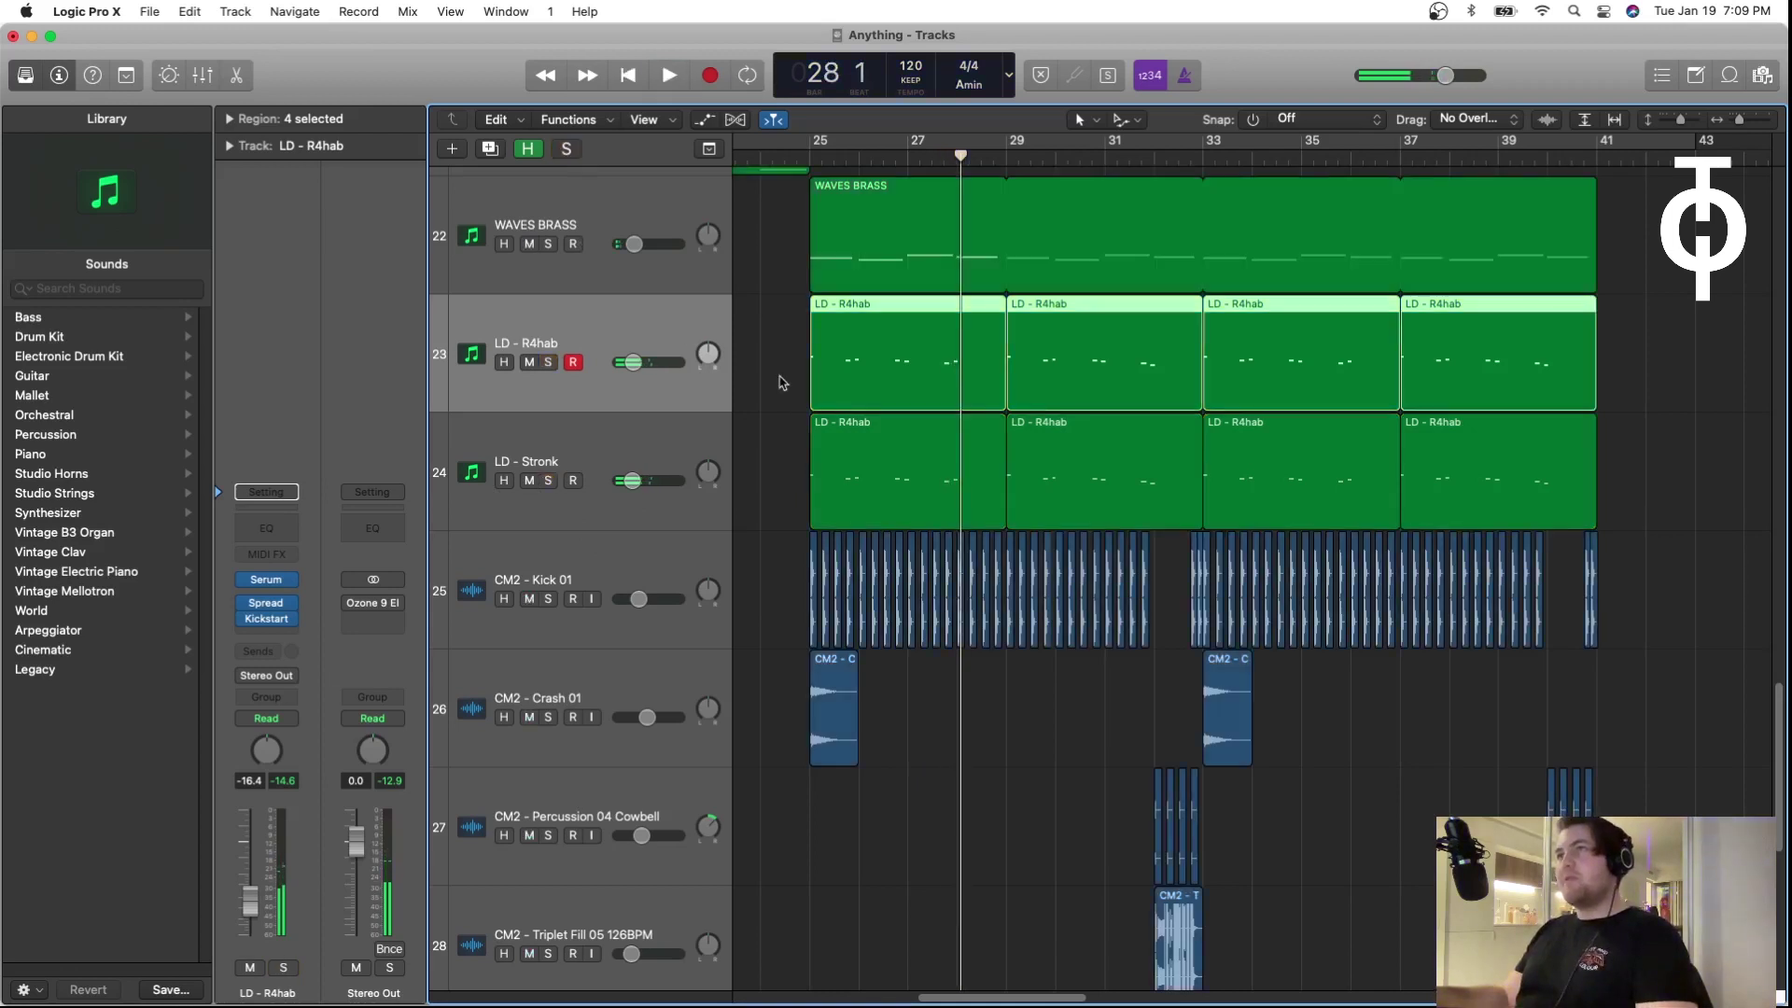
# Step: Solo the LD - R4hab track, inspect its Spread effect during playback and turn its solo off
pyautogui.click(783, 383)
pyautogui.press('s')
pyautogui.press('space')
pyautogui.press('v')
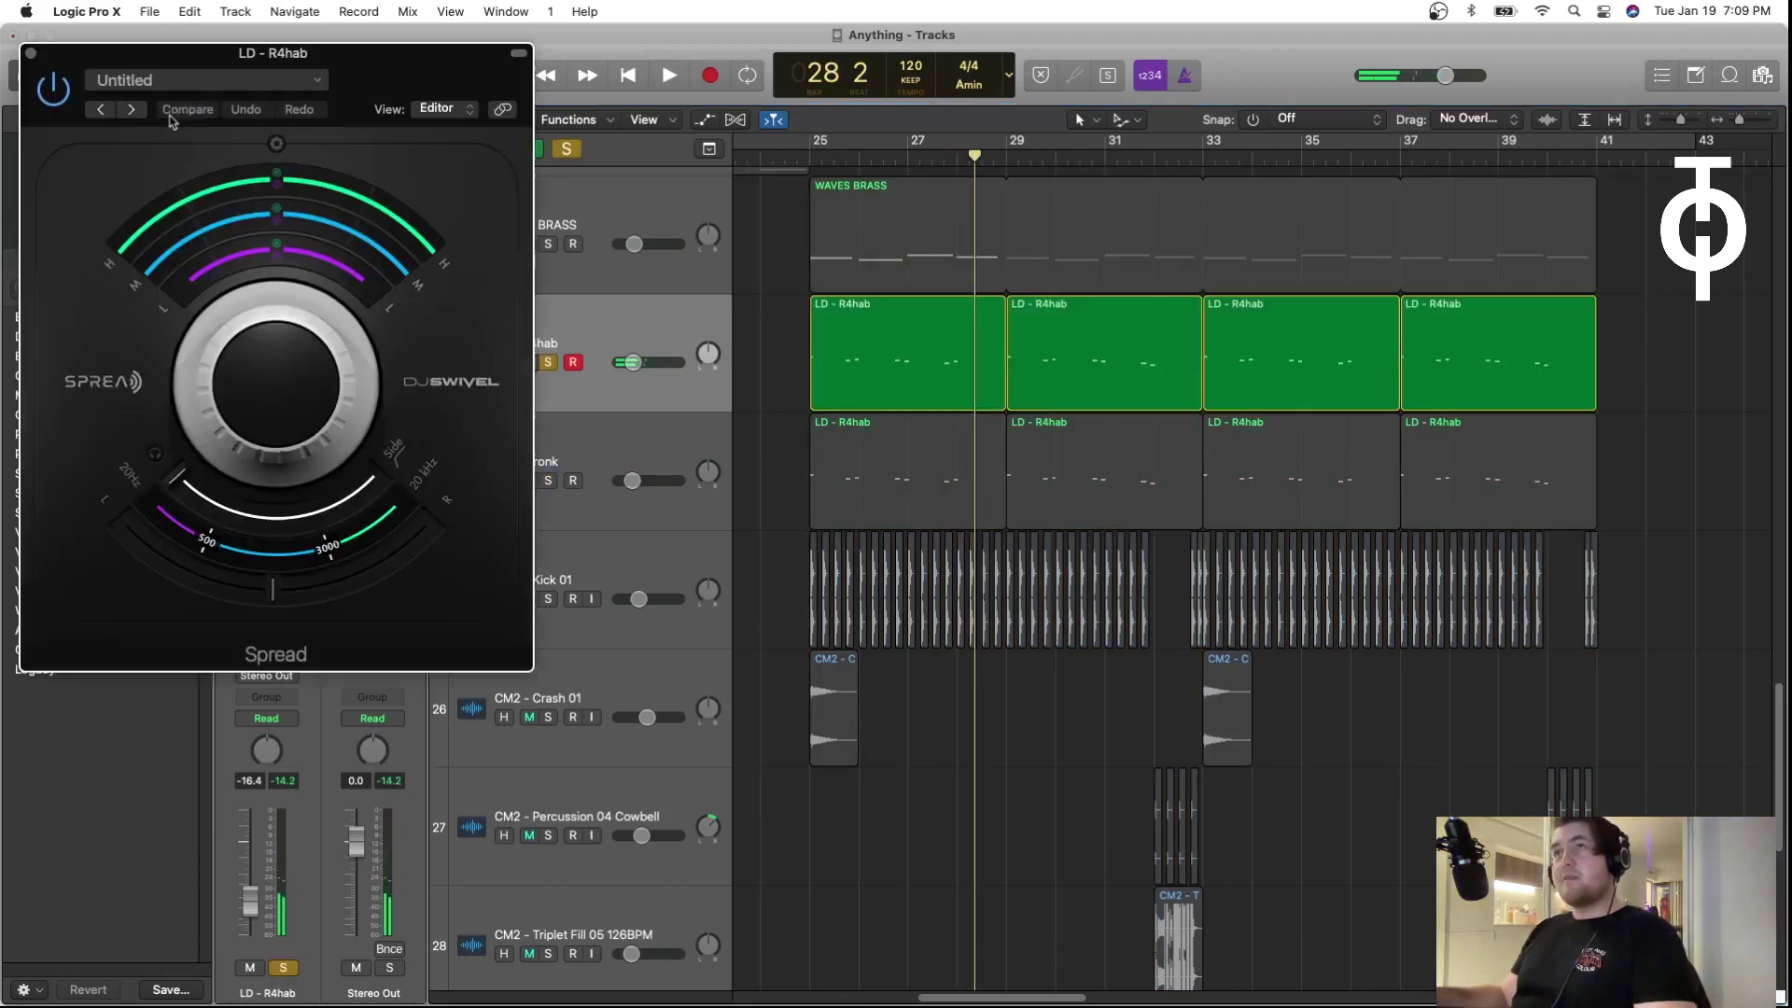
pyautogui.click(31, 54)
pyautogui.click(549, 362)
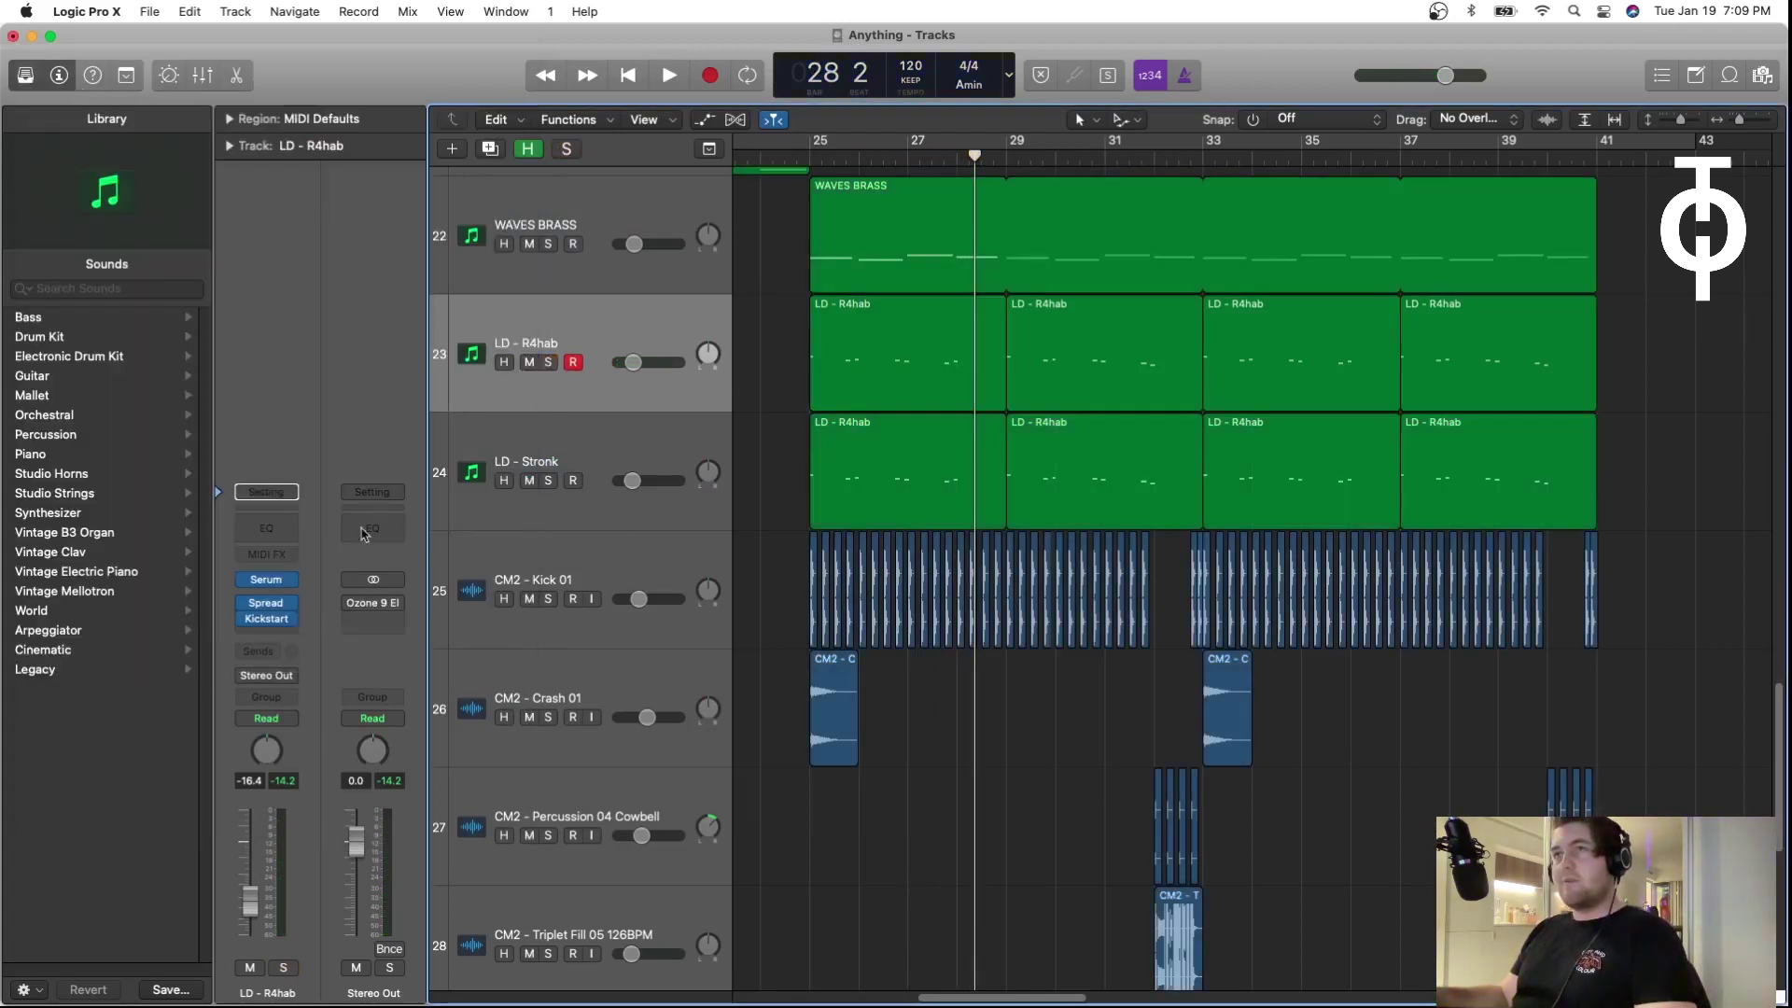
# Step: Inspect the Kickstart effect on LD - R4hab while the full mix plays, soloing the track briefly
pyautogui.click(267, 624)
pyautogui.press('space')
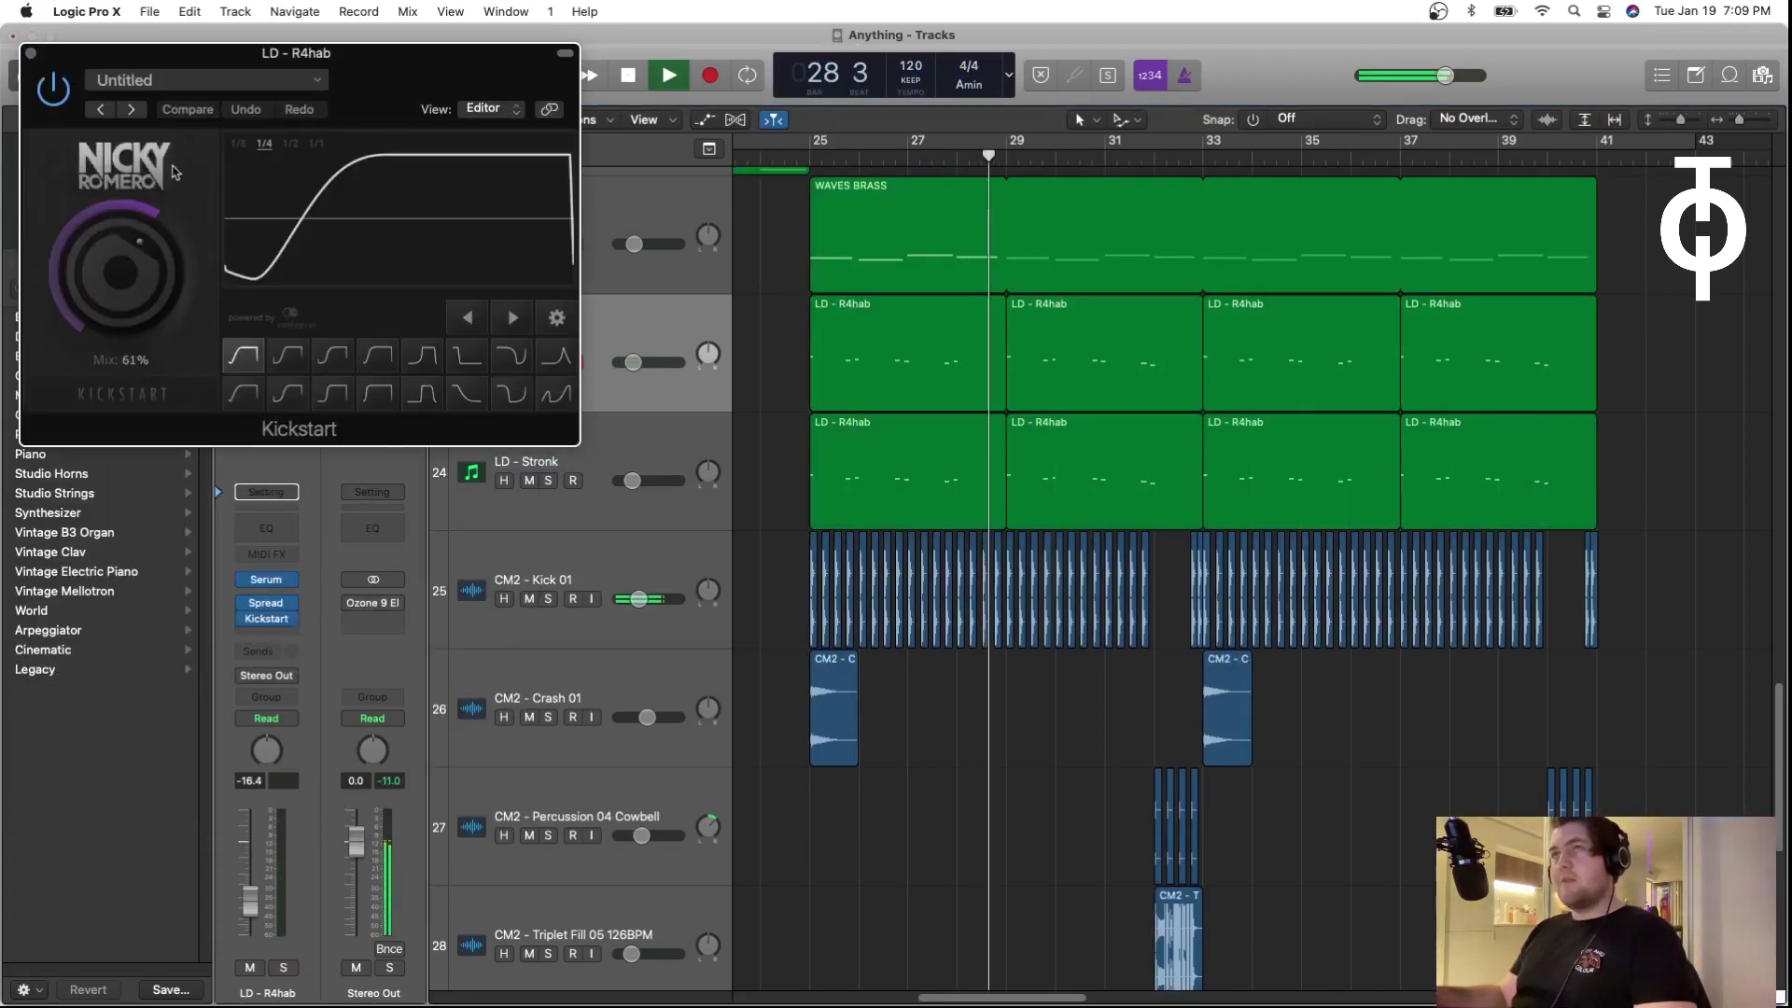
pyautogui.click(31, 48)
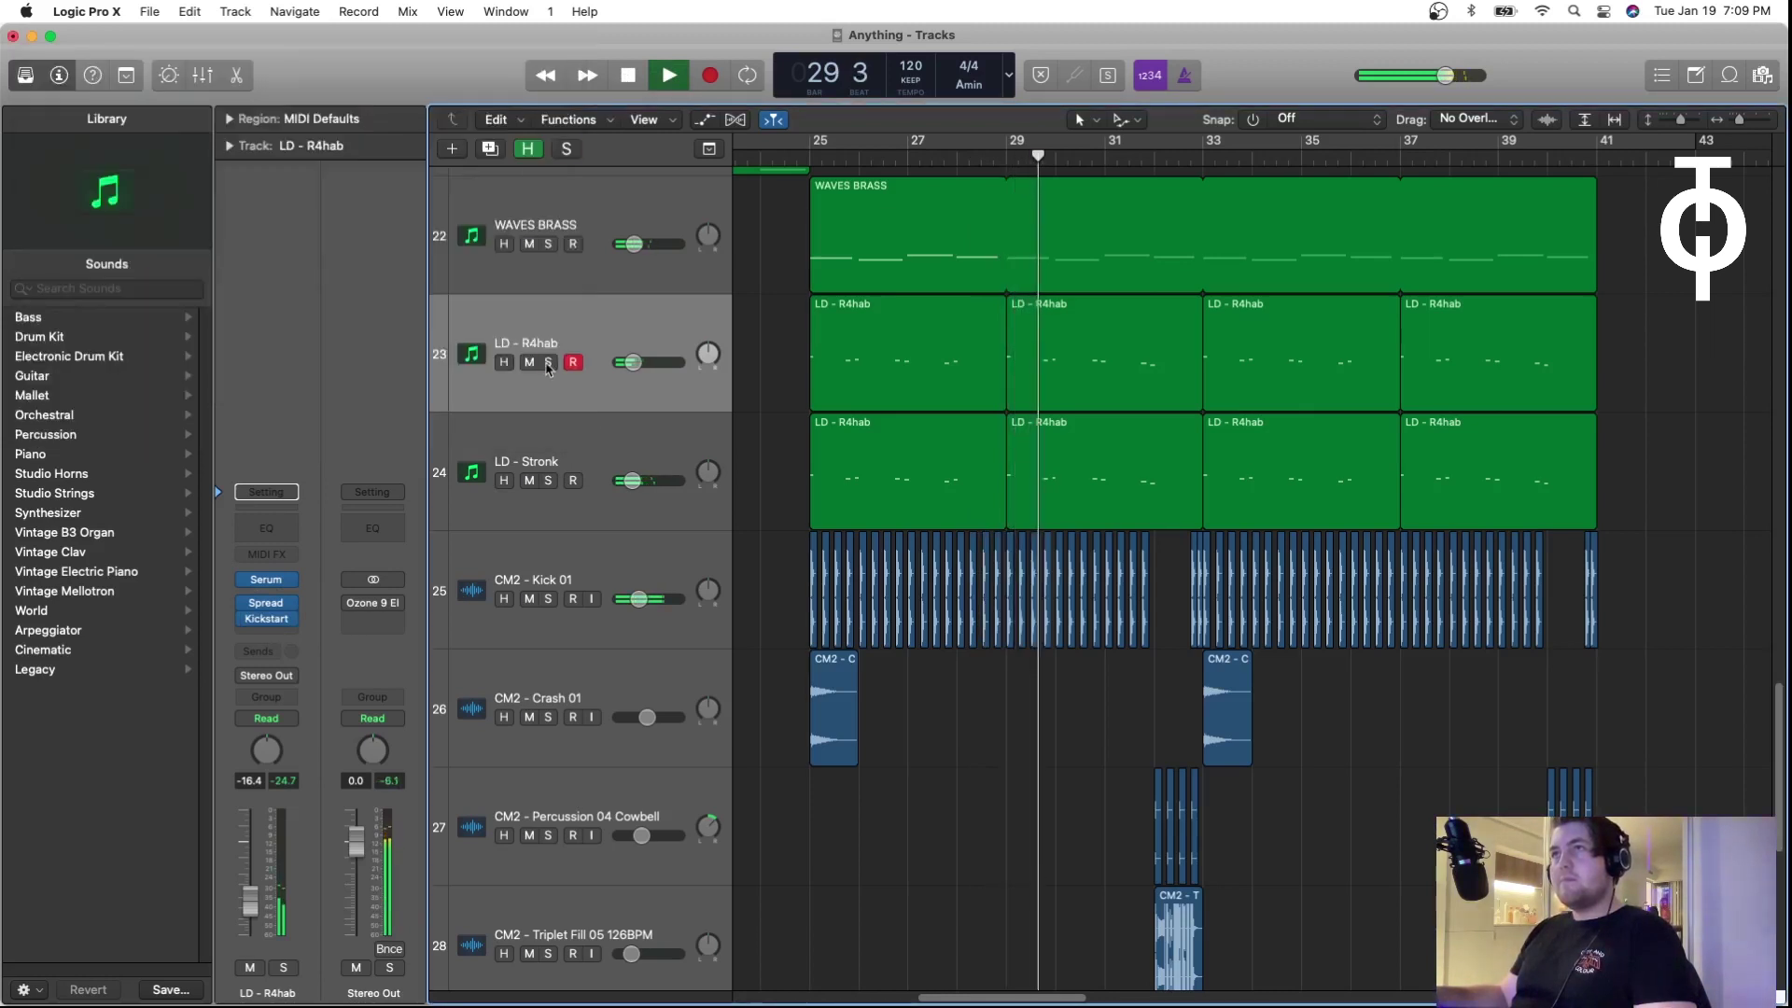
pyautogui.click(549, 363)
pyautogui.click(551, 364)
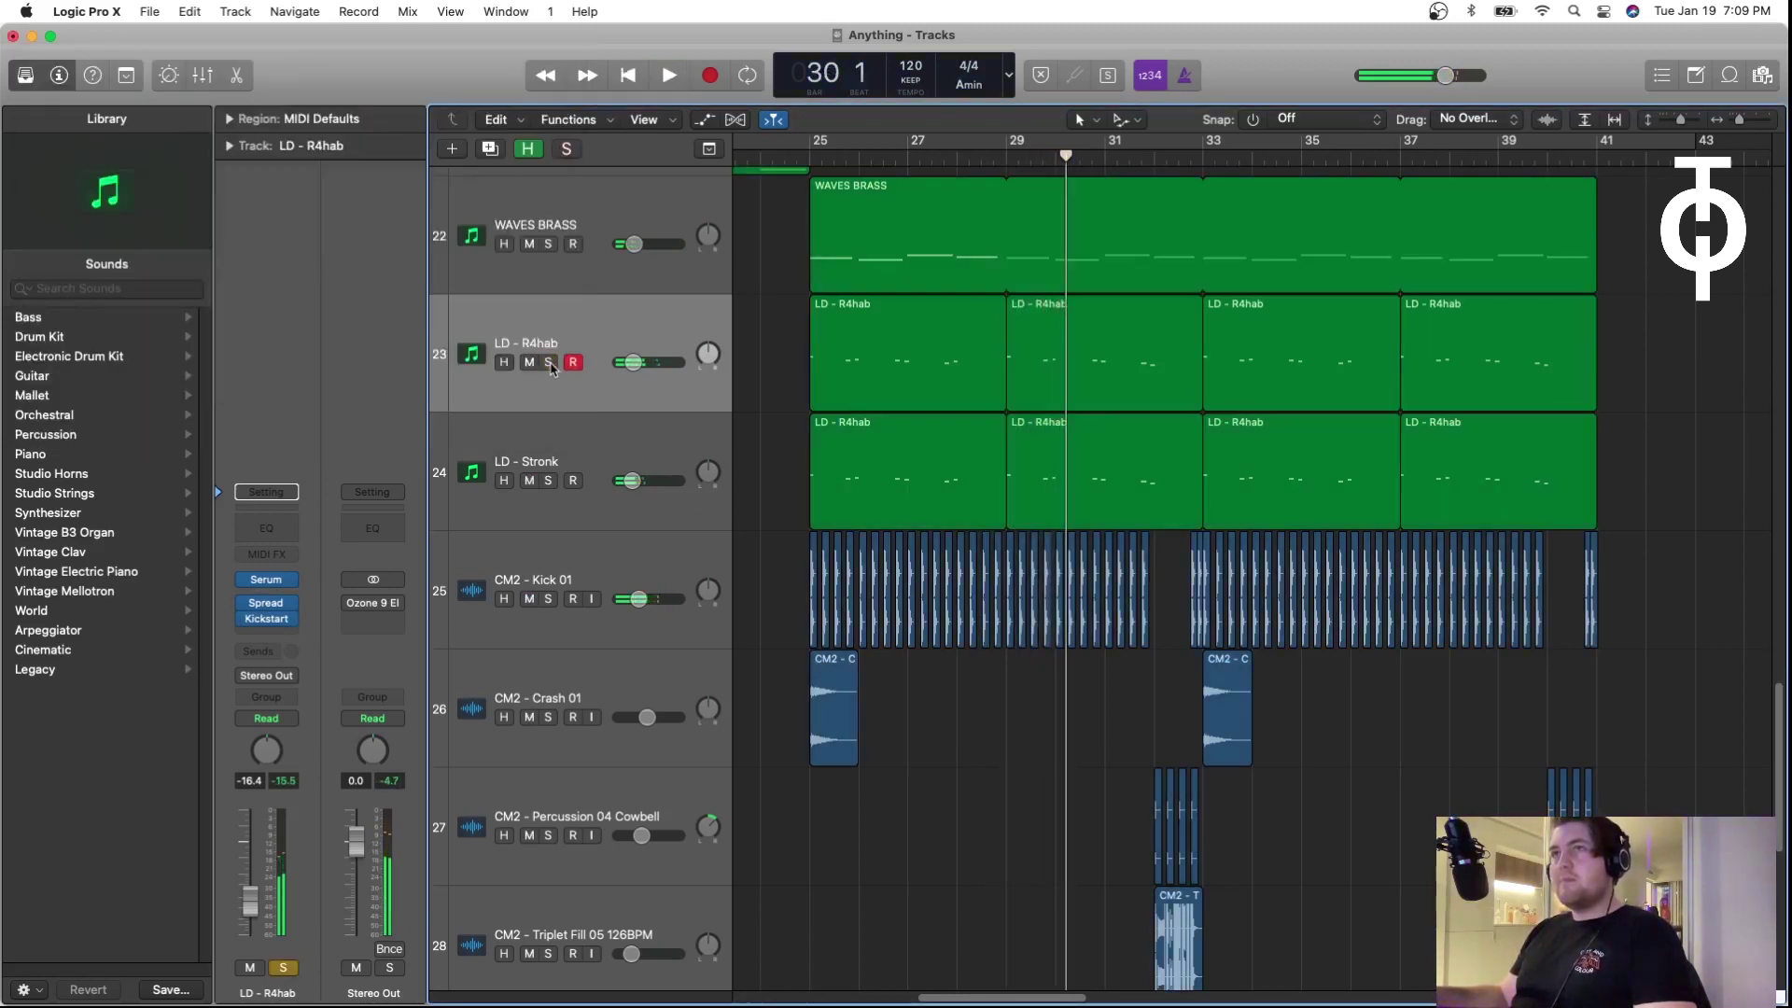
# Step: Solo LD - Stronk, play it from bar 25, inspect its Spread and Channel EQ effects and turn its solo off
pyautogui.click(573, 446)
pyautogui.click(548, 481)
pyautogui.hotkey('shift', 'space')
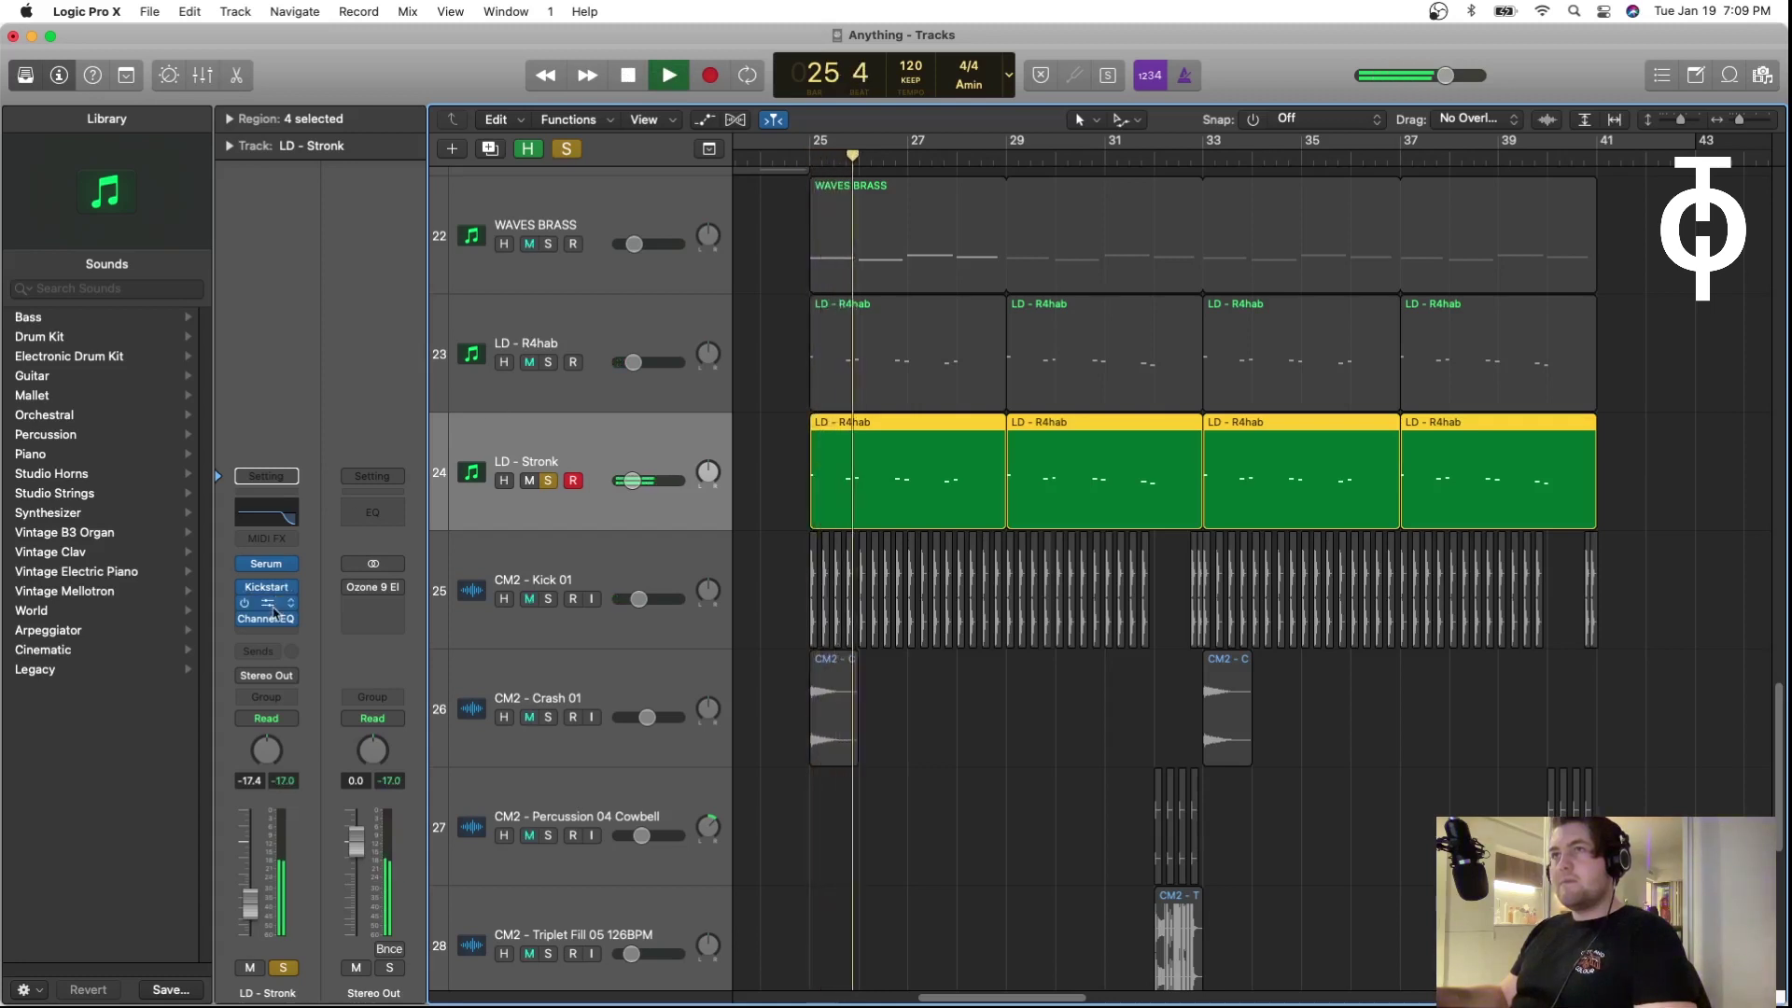
pyautogui.press('v')
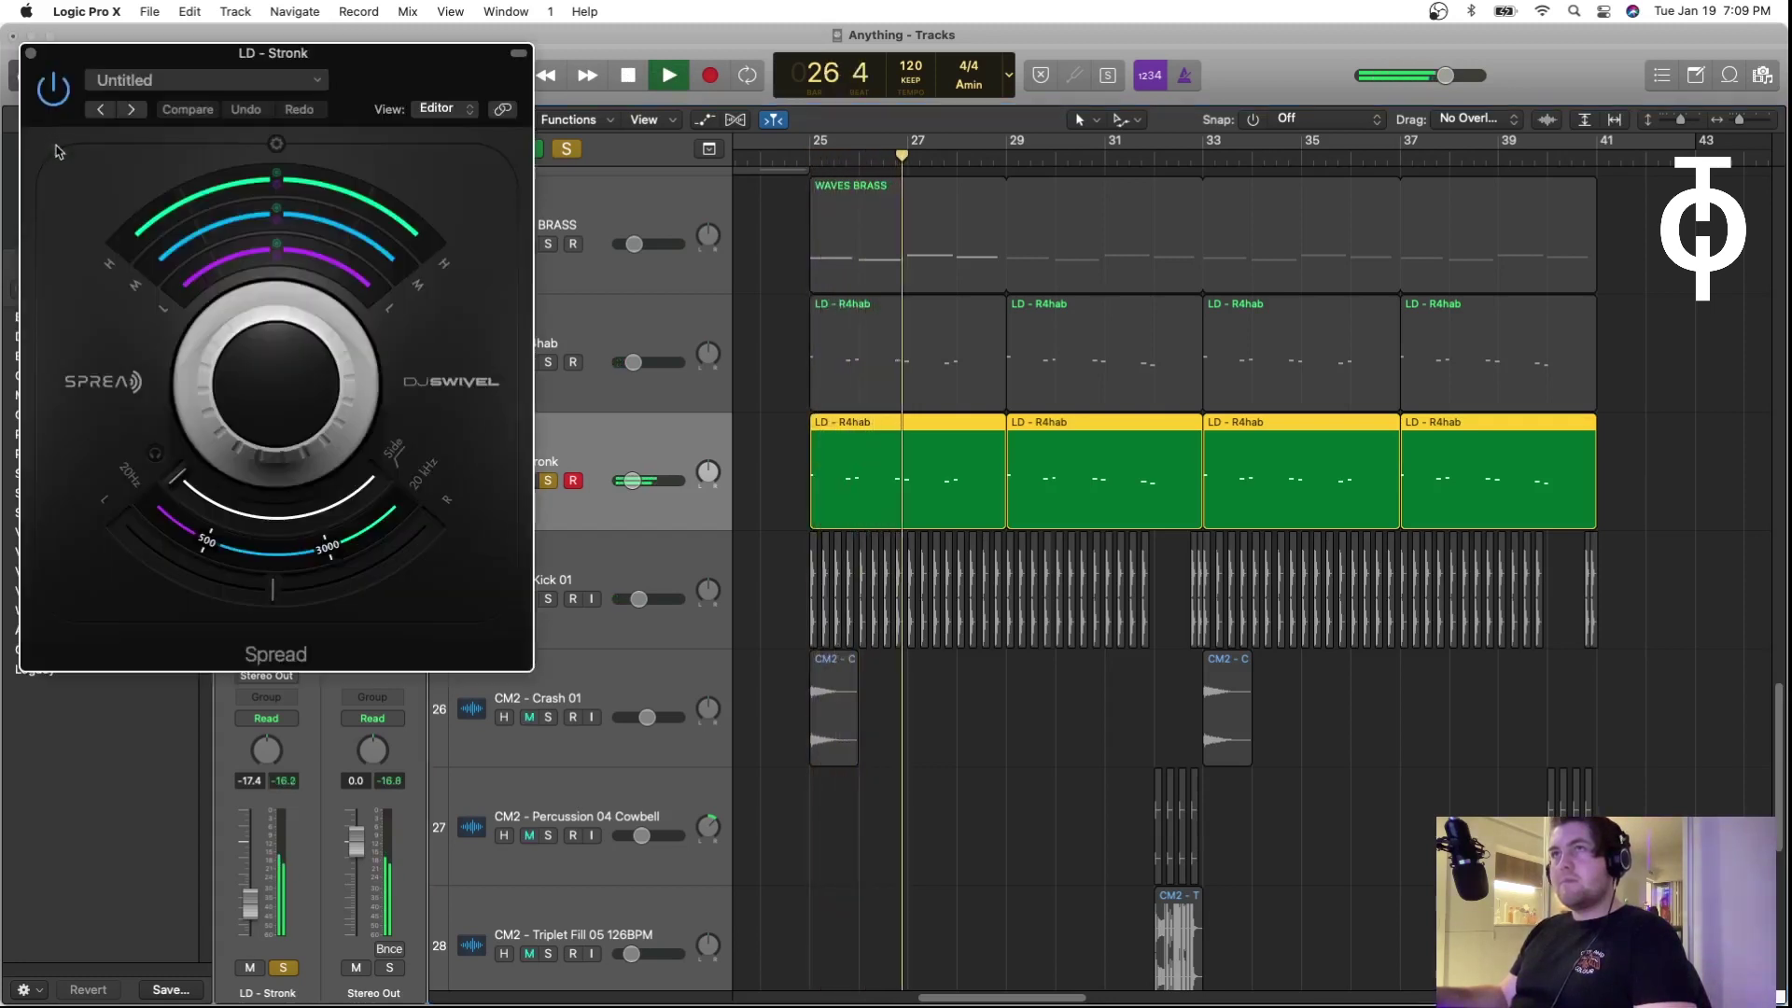
pyautogui.press('v')
pyautogui.click(270, 623)
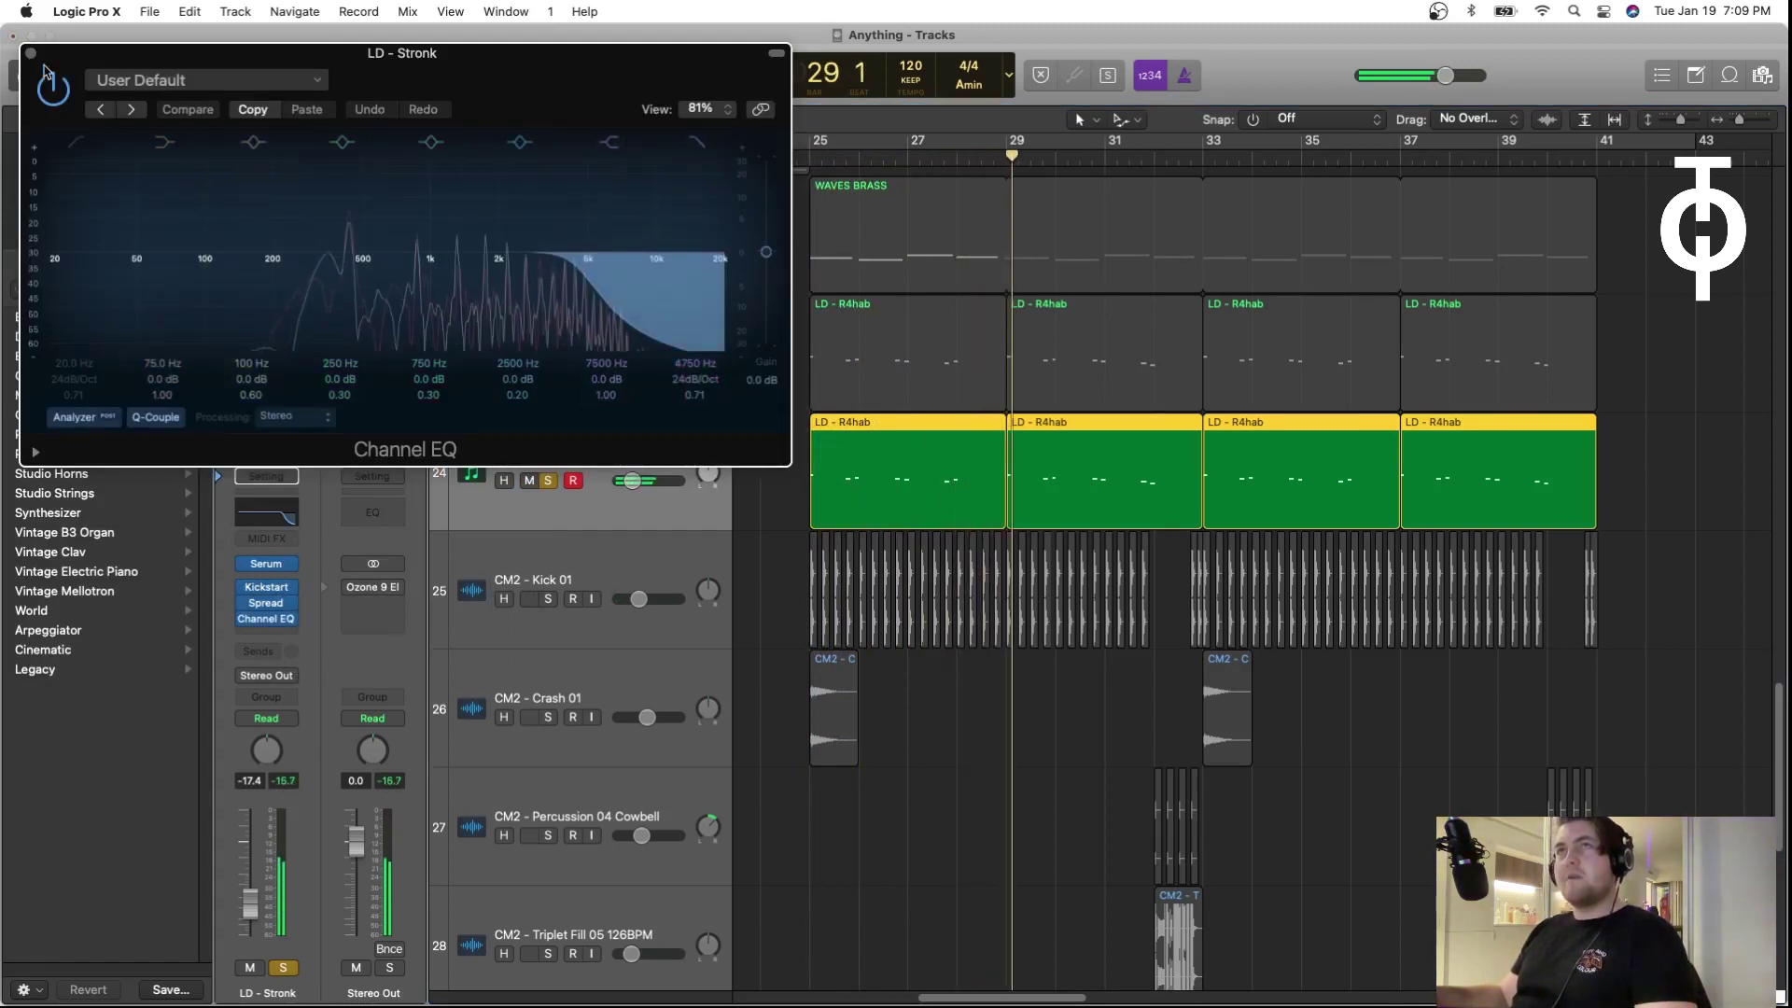
pyautogui.press('v')
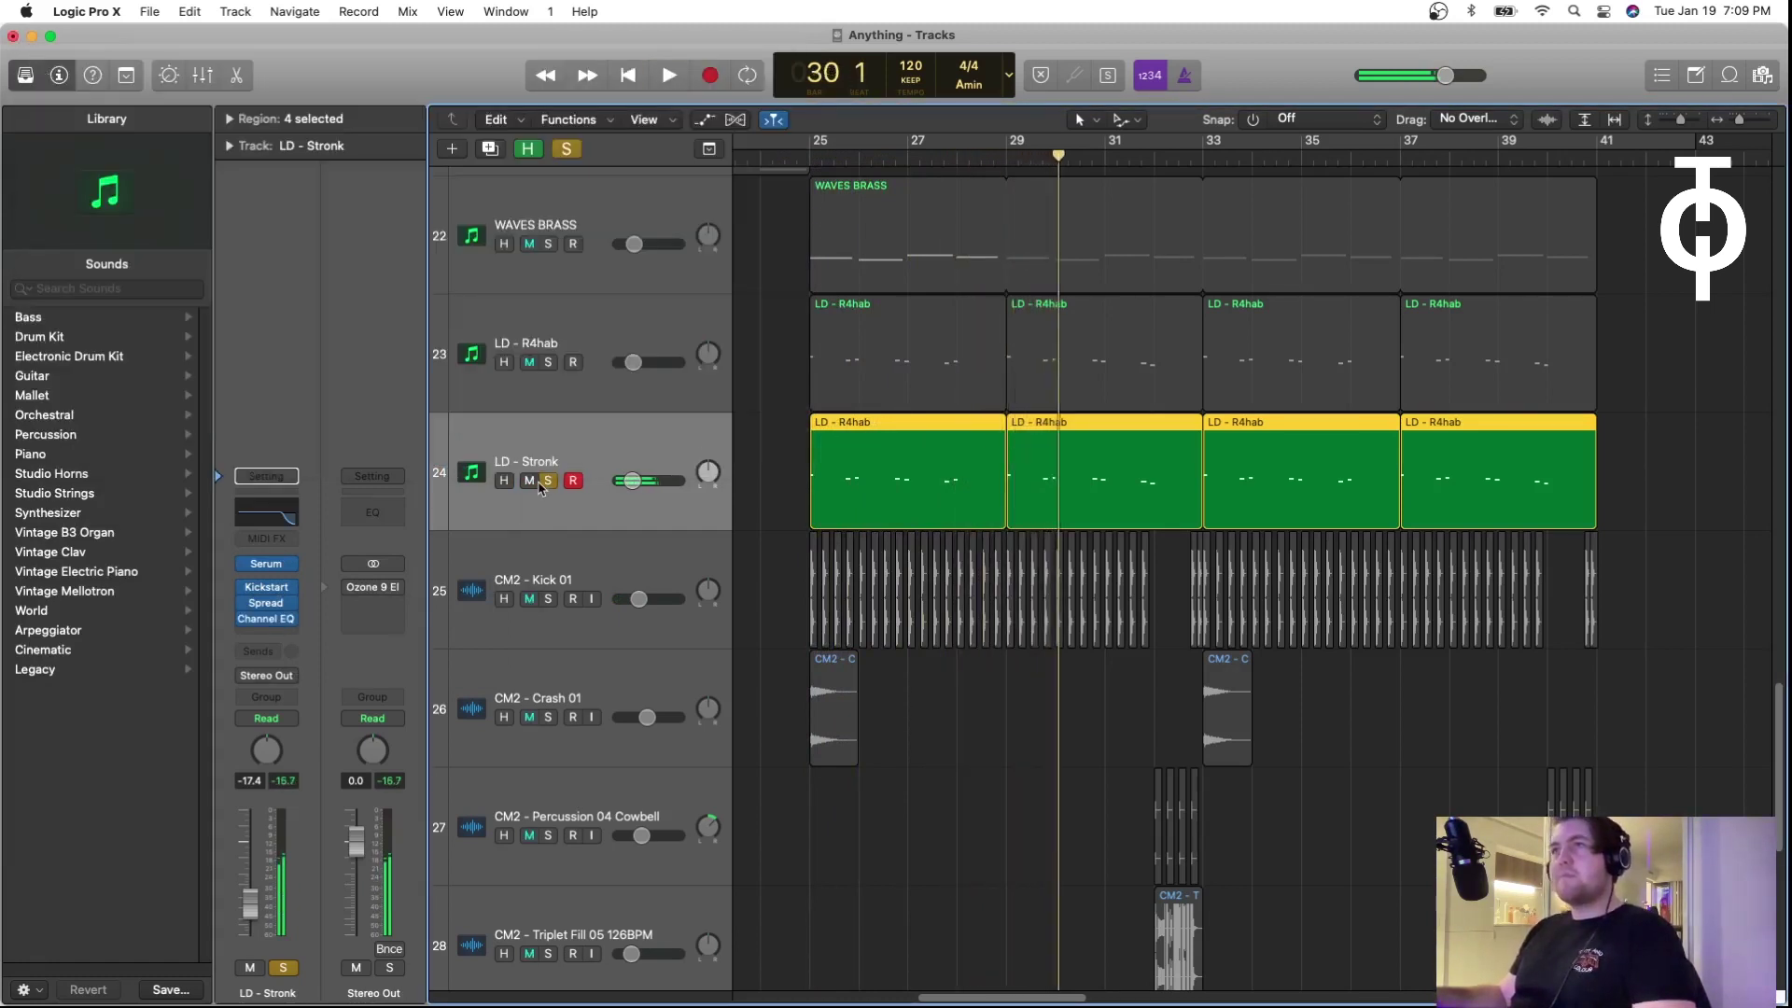
pyautogui.press('space')
pyautogui.click(548, 479)
# Step: Solo the CM2 - Kick 01 track, listen to it from bar 25 and turn its solo off
pyautogui.scroll(-1, 542, 542)
pyautogui.click(548, 572)
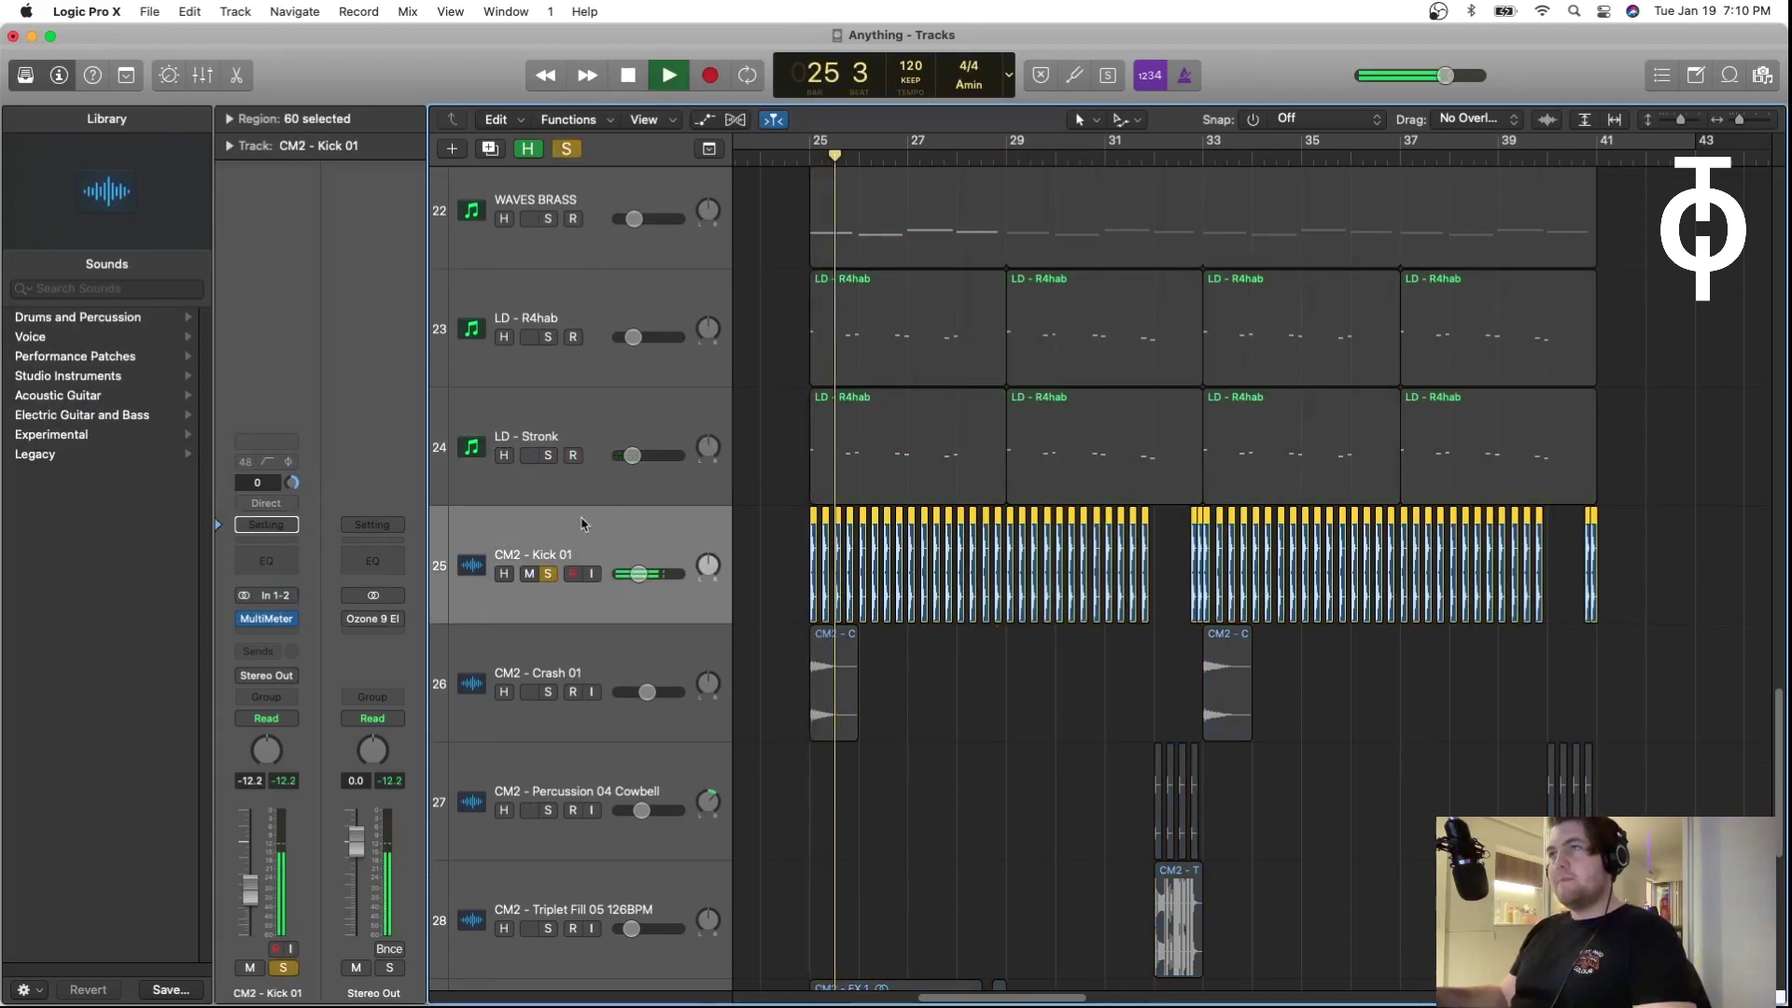
pyautogui.scroll(-1, 574, 569)
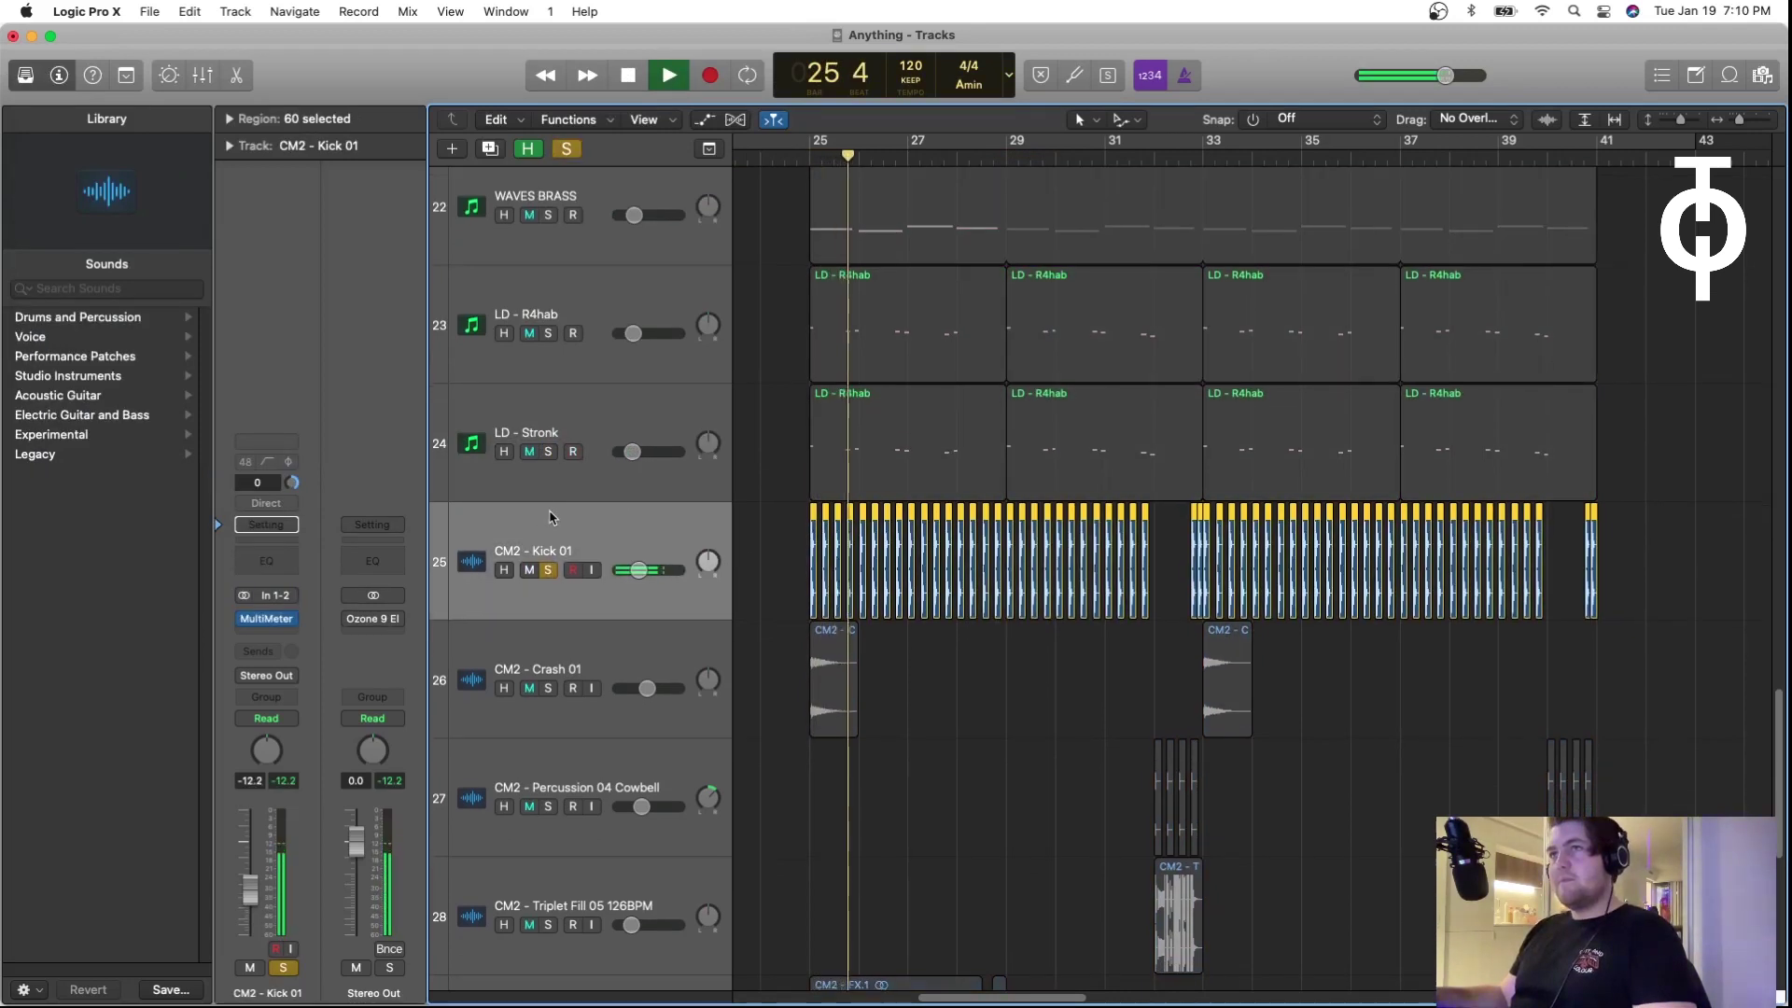
pyautogui.press('space')
pyautogui.click(549, 565)
# Step: Listen to CM2 - Crash 01 soloed from bar 25 and CM2 - Percussion 04 Cowbell soloed from bar 32
pyautogui.scroll(-3, 578, 565)
pyautogui.click(594, 554)
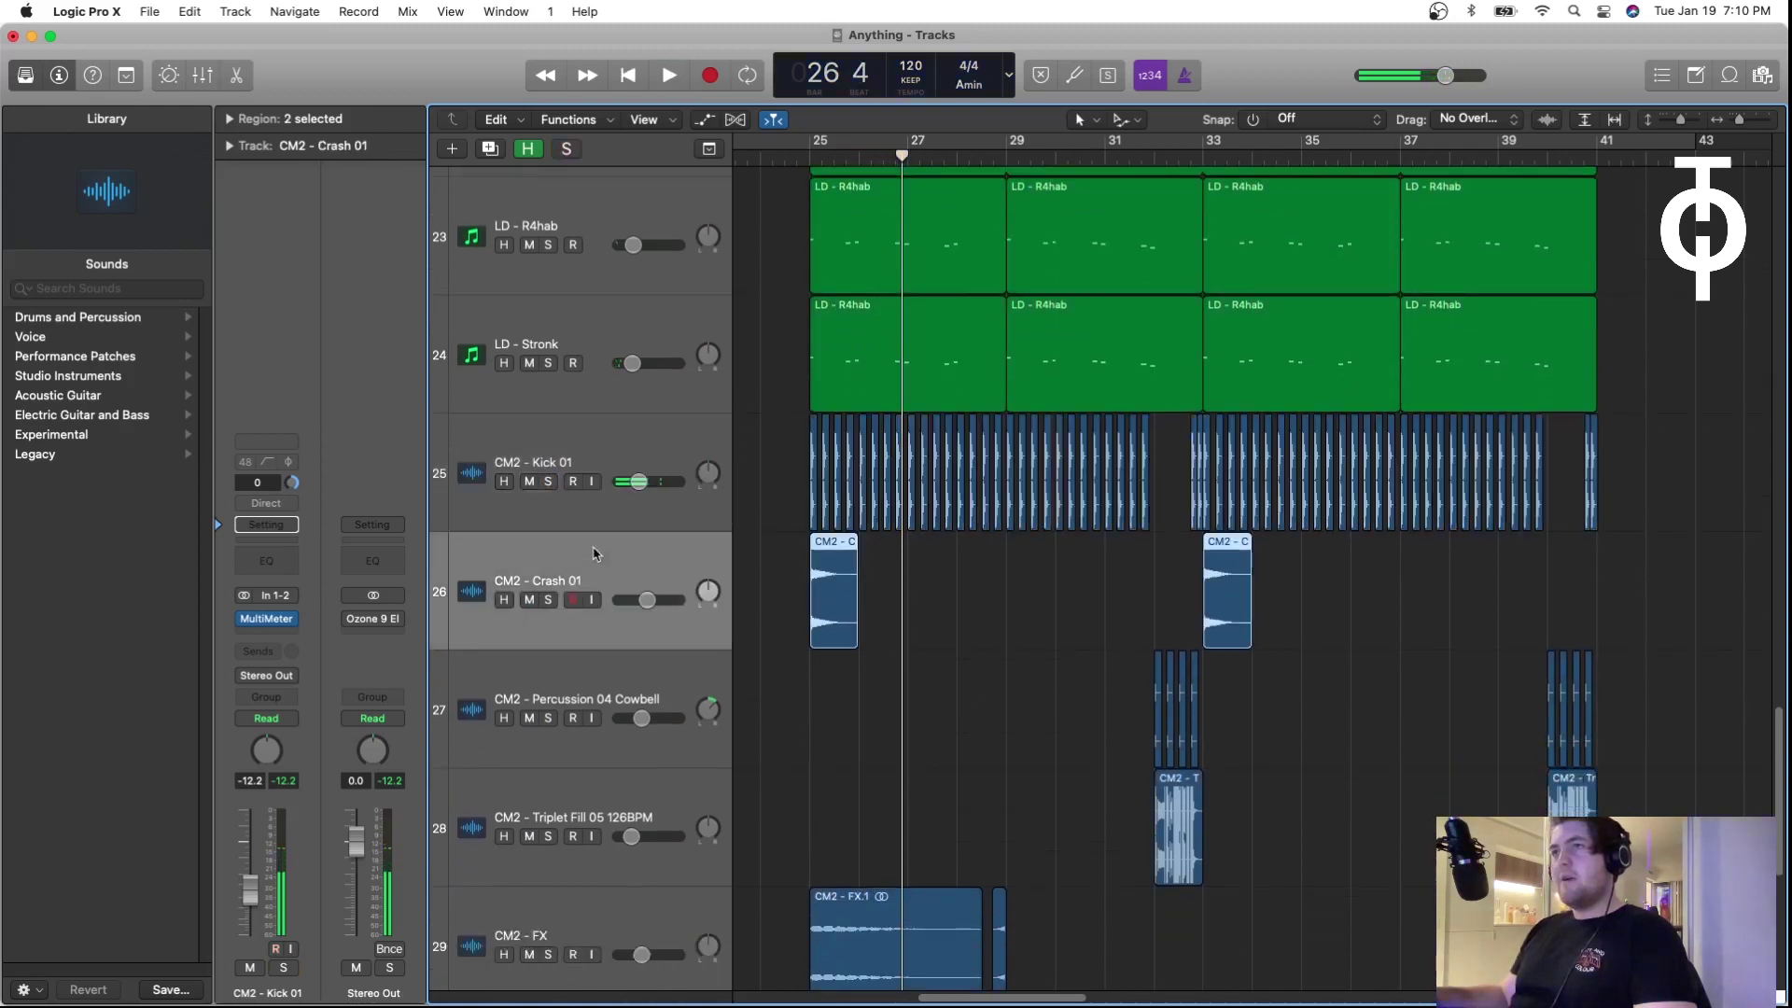
pyautogui.click(816, 152)
pyautogui.click(550, 599)
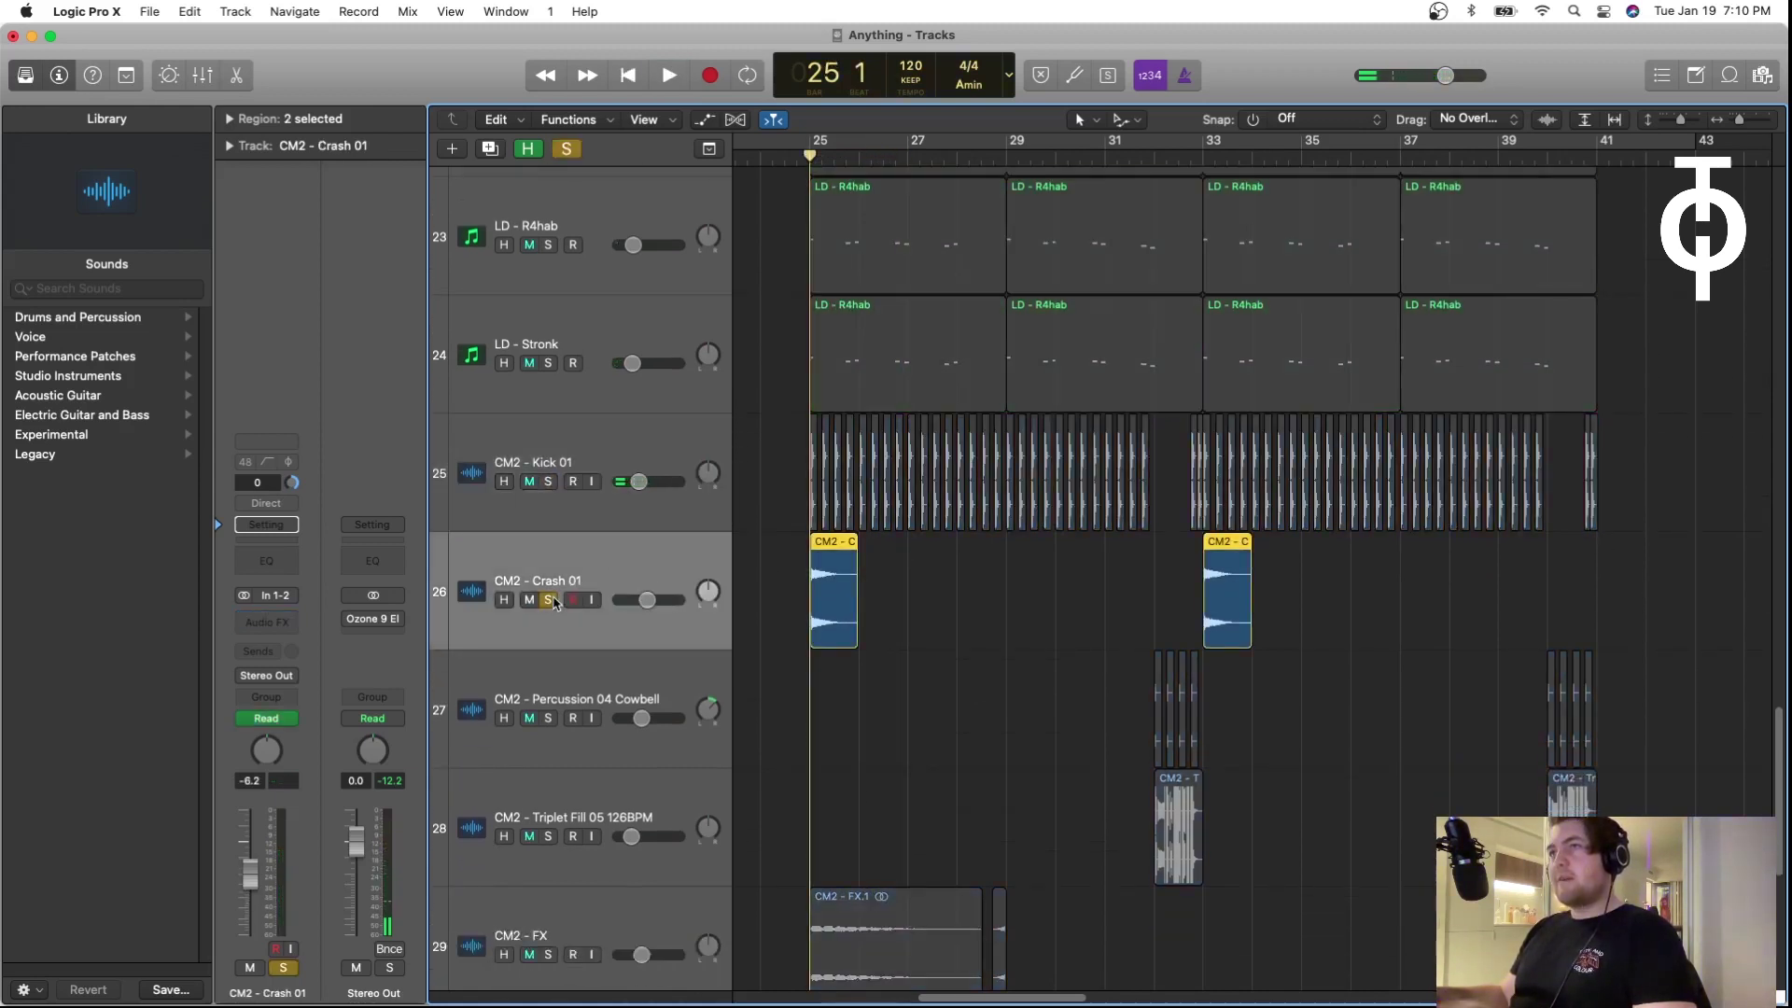
pyautogui.press('space')
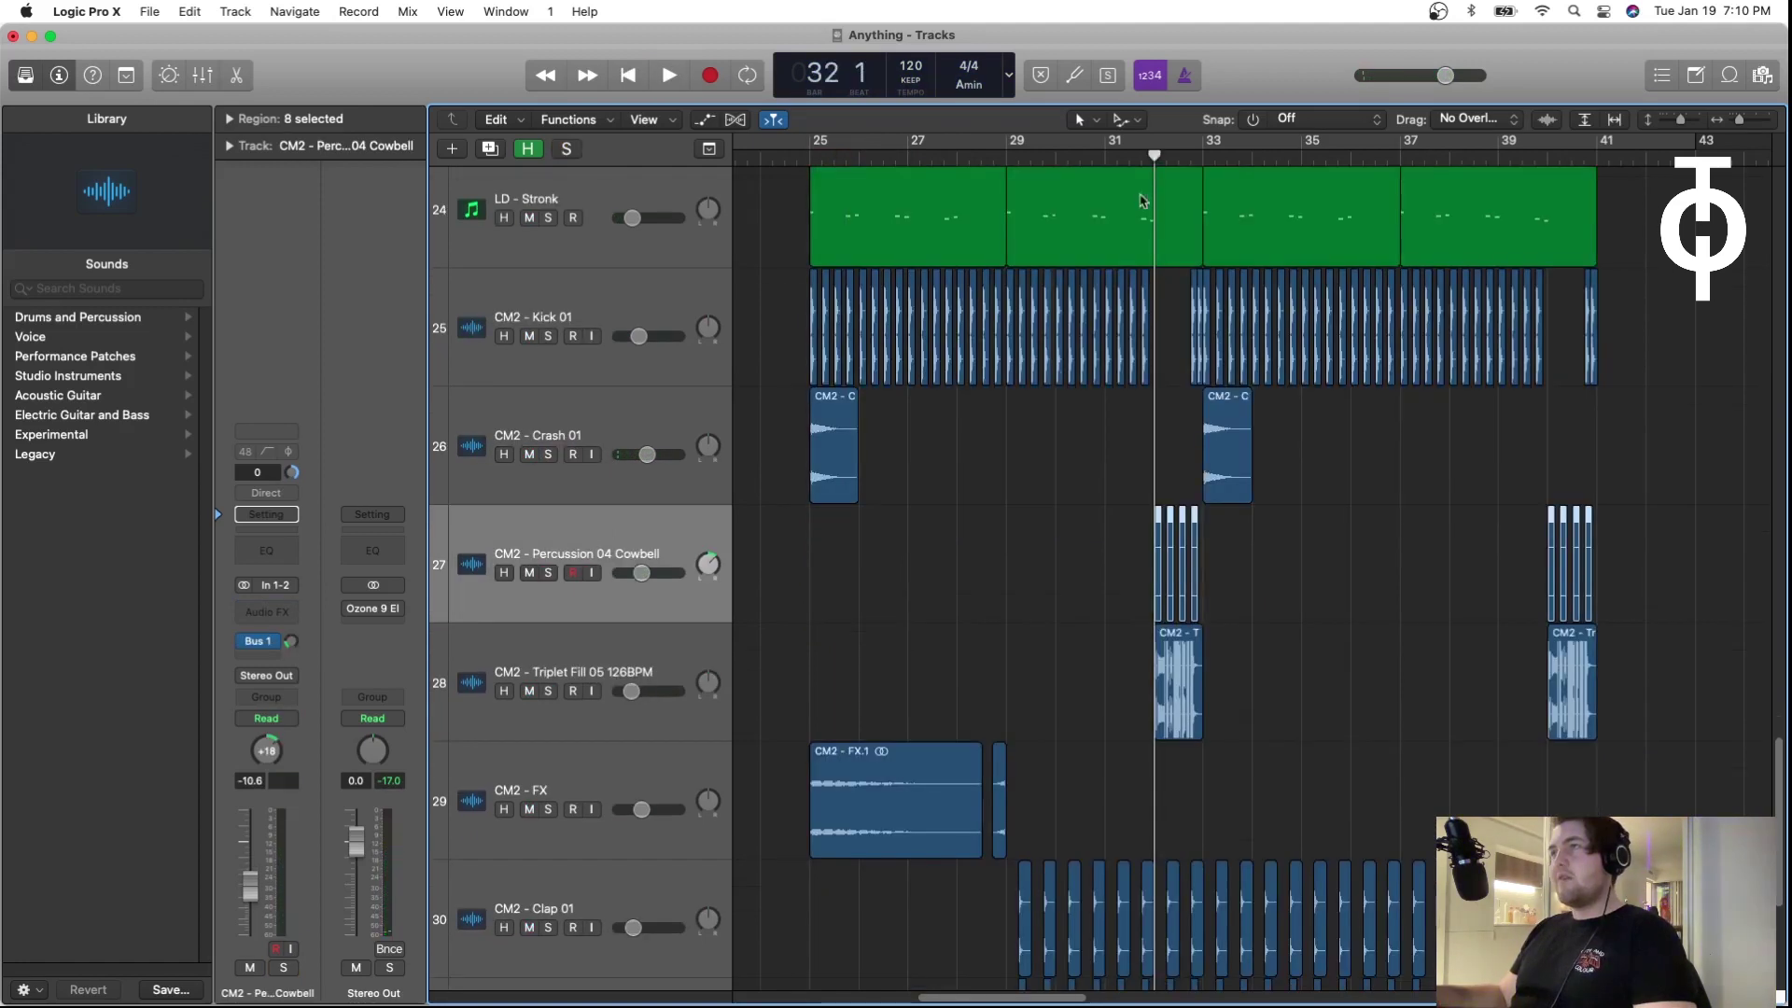
pyautogui.click(550, 573)
pyautogui.press('space')
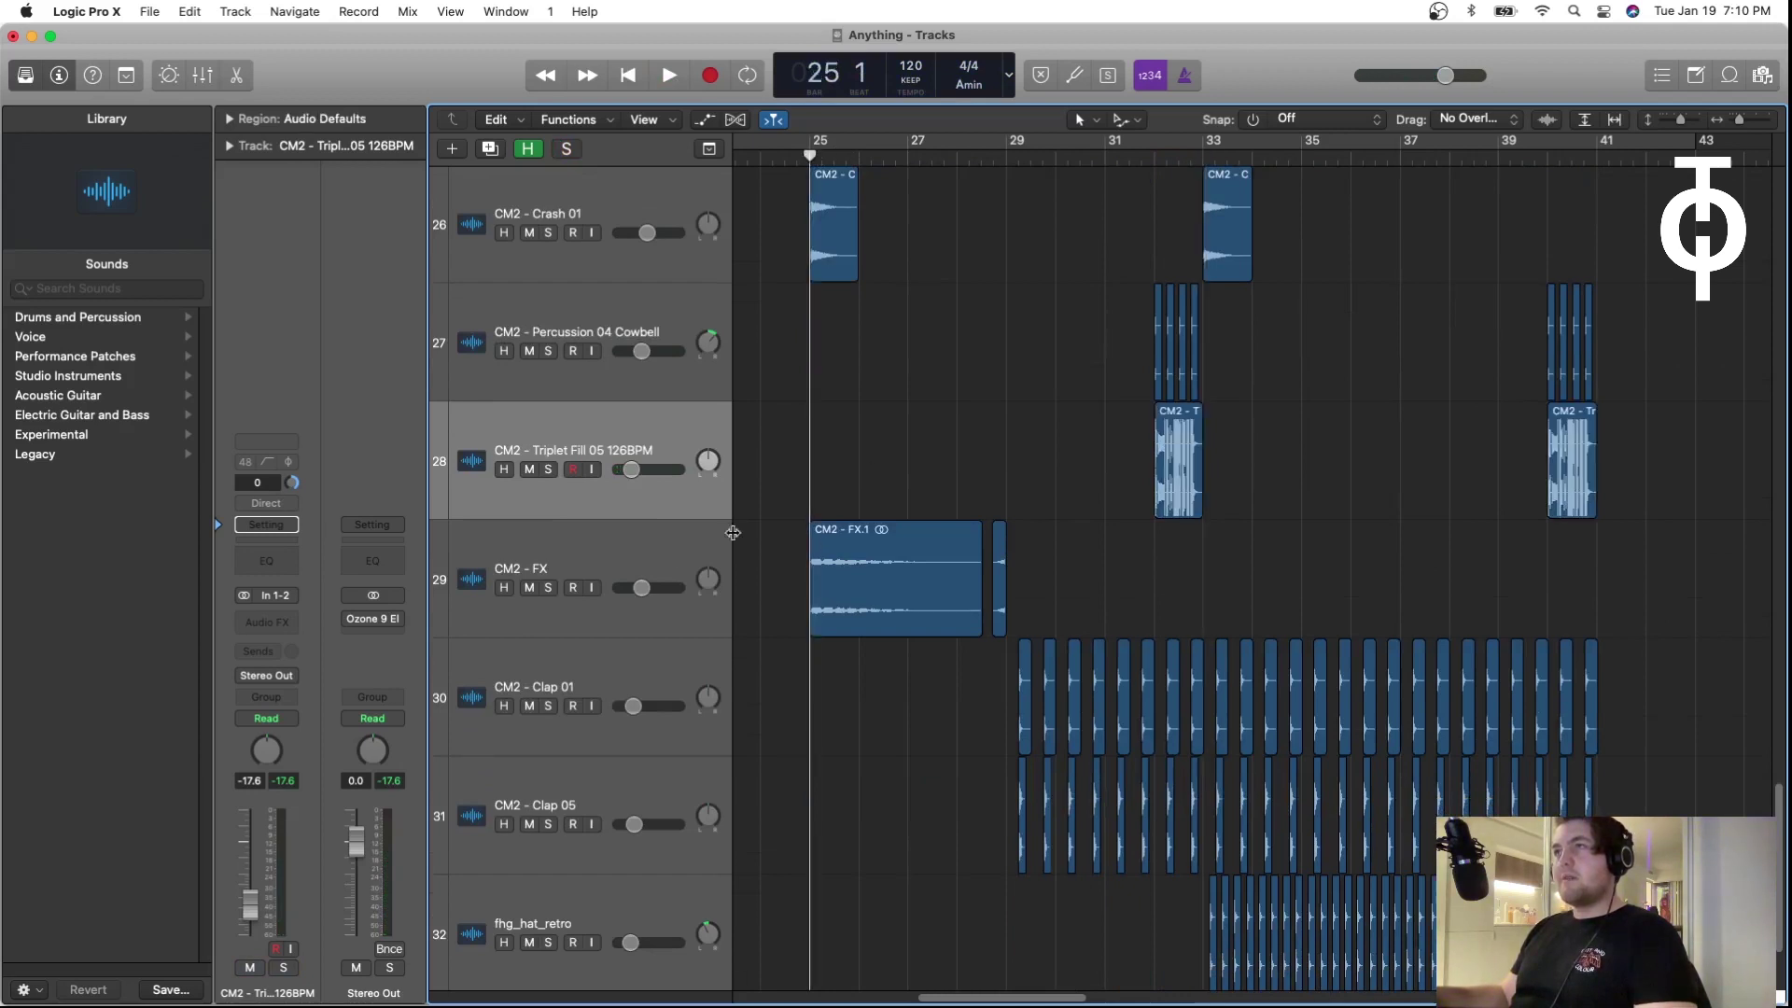
# Step: Solo the CM2 - FX track, listen to it from bar 25 and turn its solo off
pyautogui.click(579, 564)
pyautogui.click(549, 588)
pyautogui.press('space')
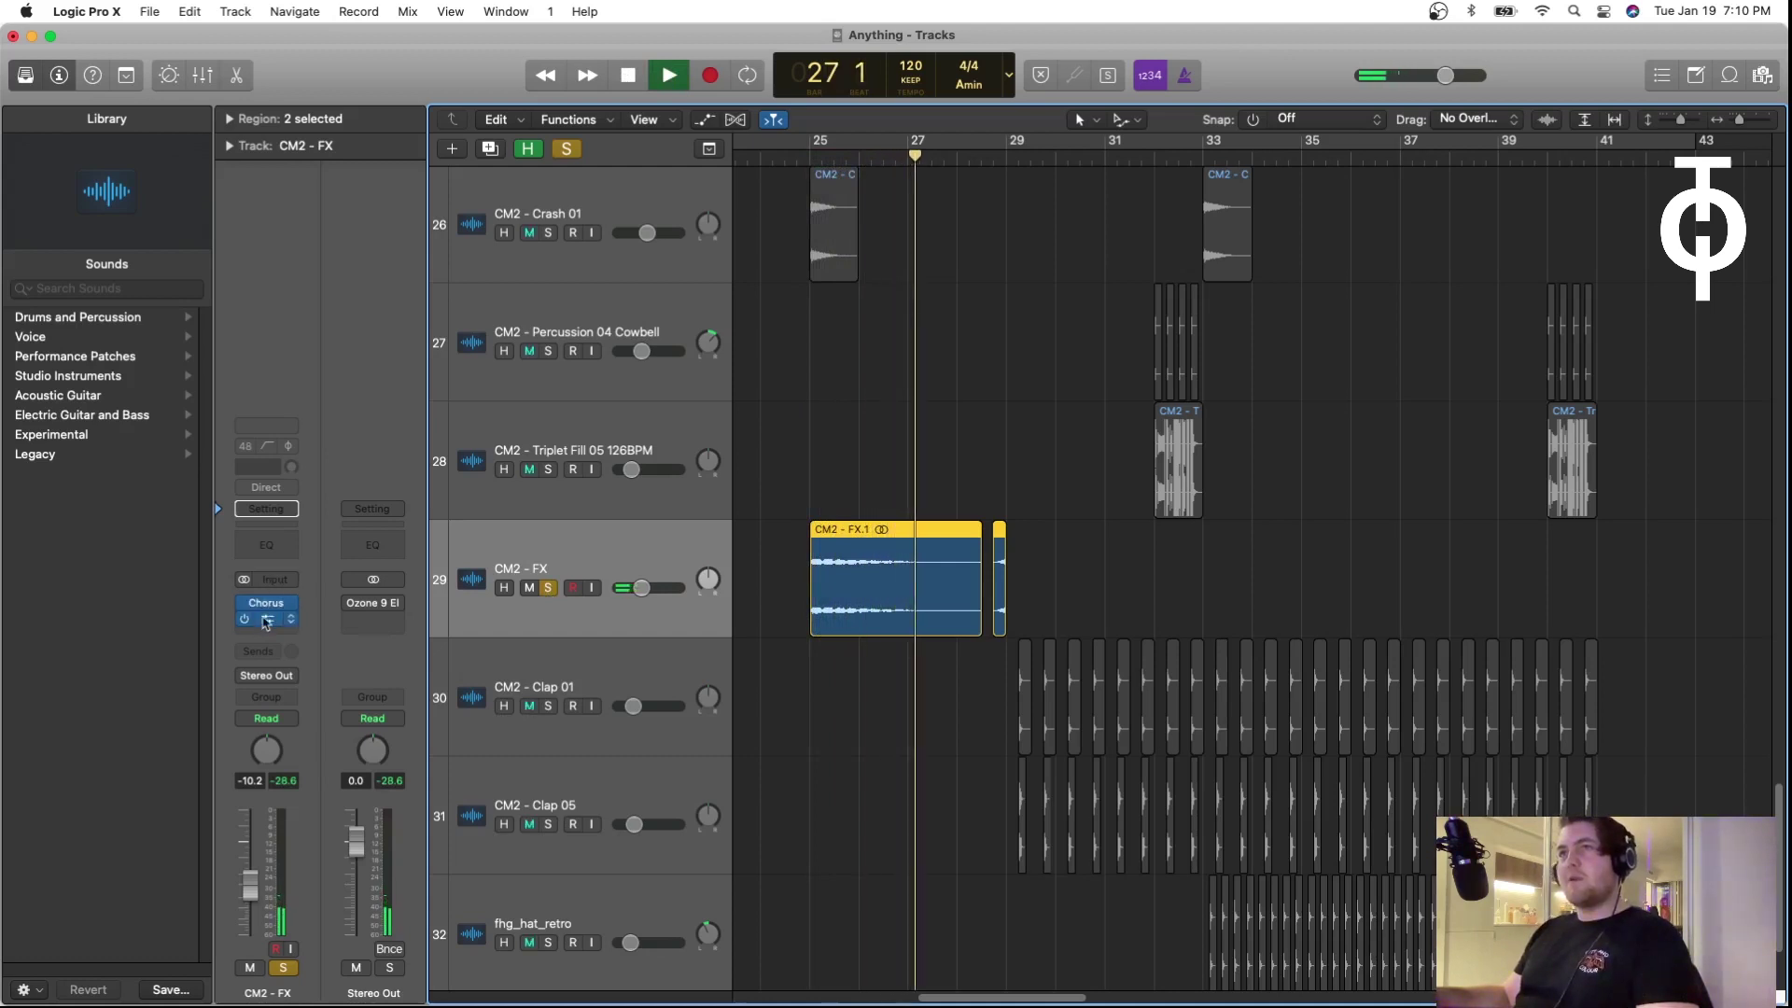
pyautogui.click(550, 588)
# Step: Solo CM2 - Clap 01 and CM2 - Clap 05, play them from bar 29 and select the Clap 05 track
pyautogui.scroll(-2, 924, 695)
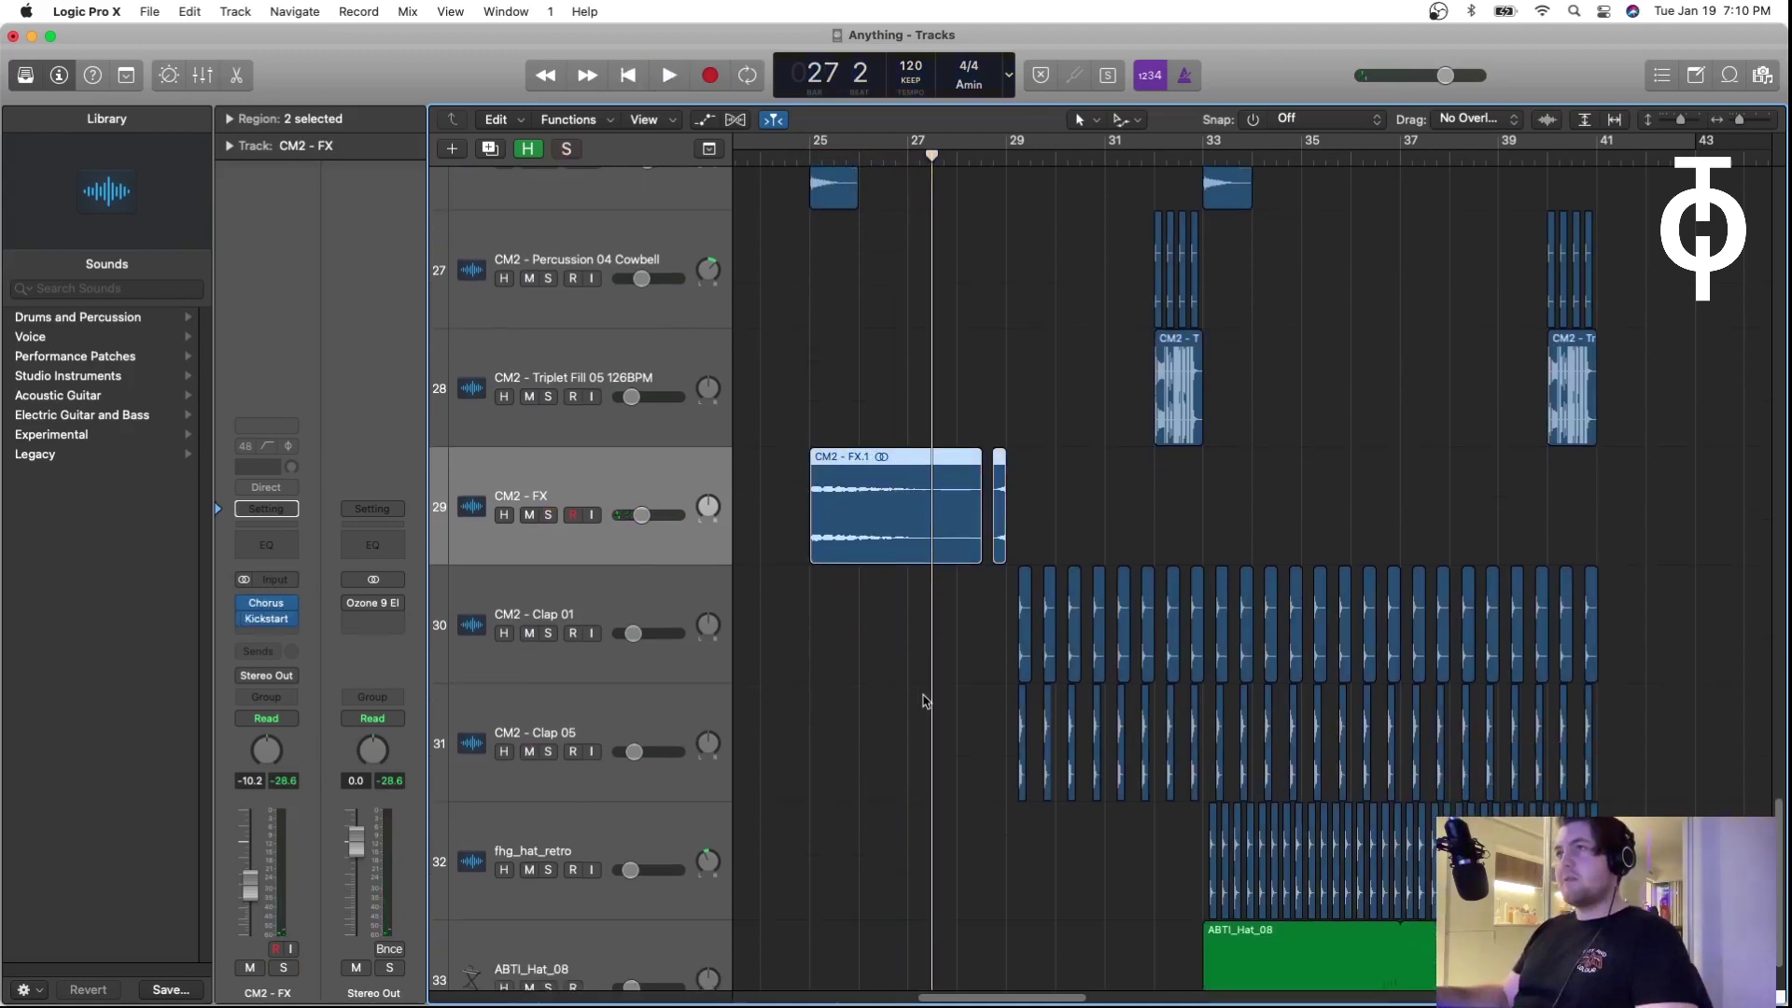
pyautogui.click(653, 588)
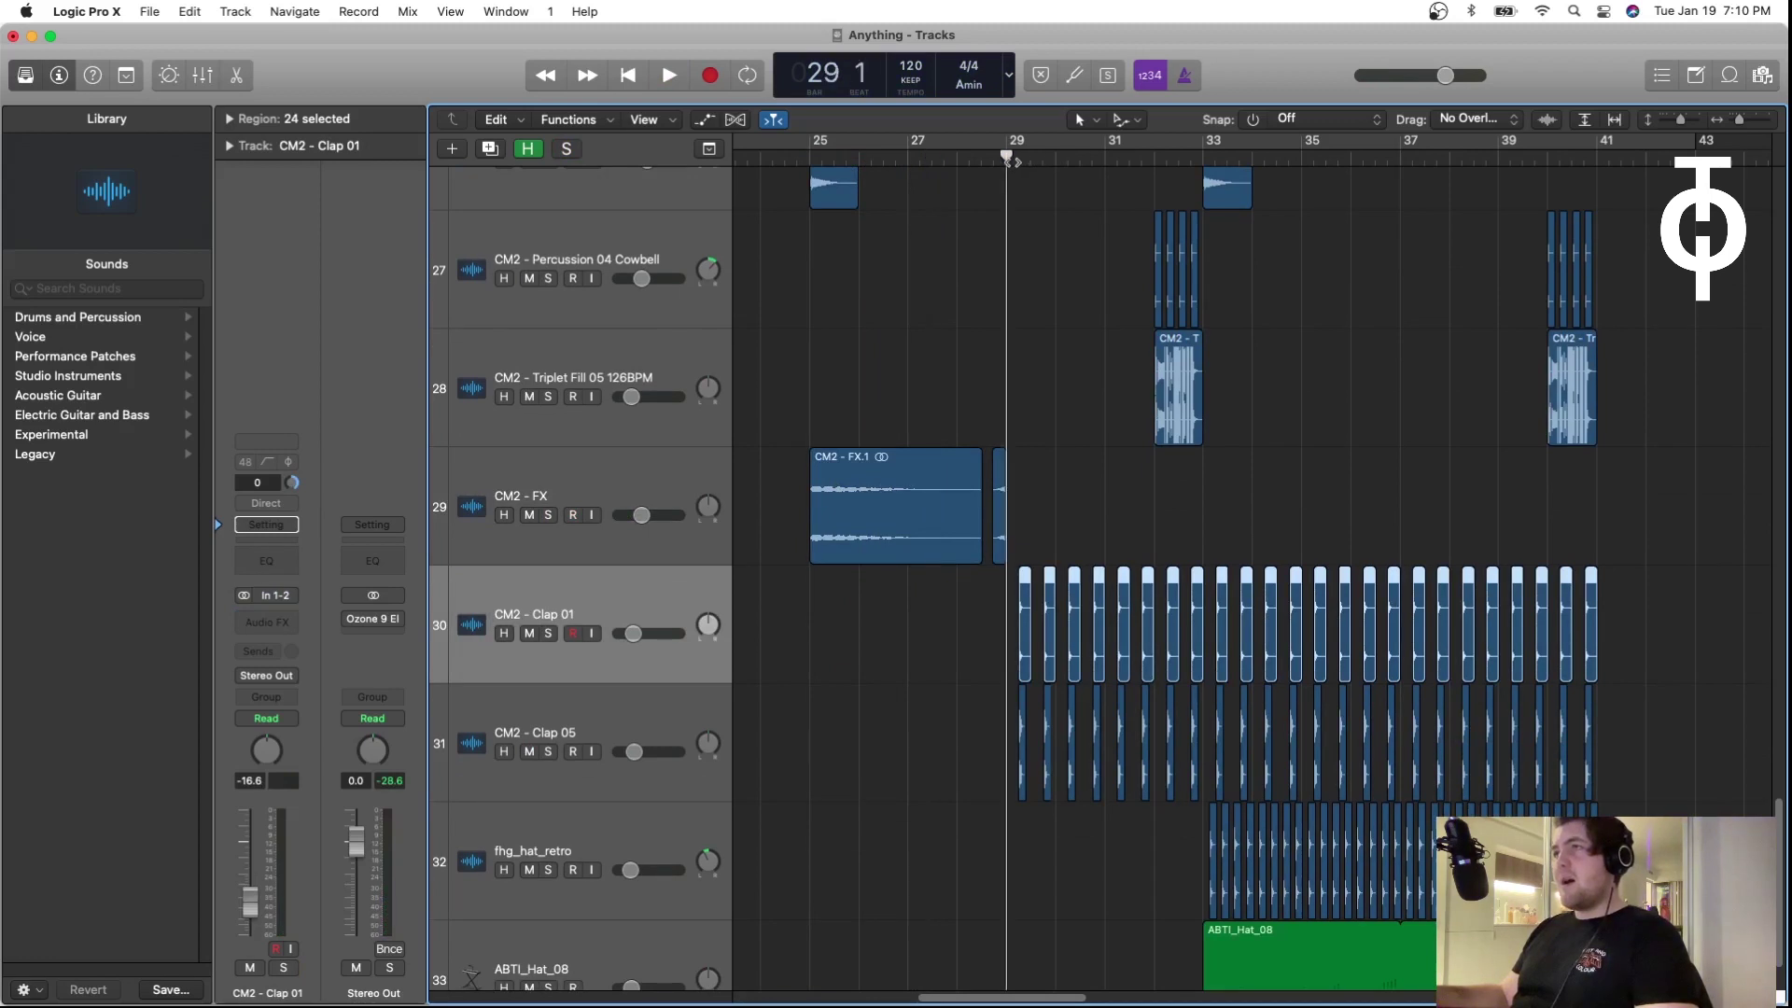
pyautogui.click(554, 633)
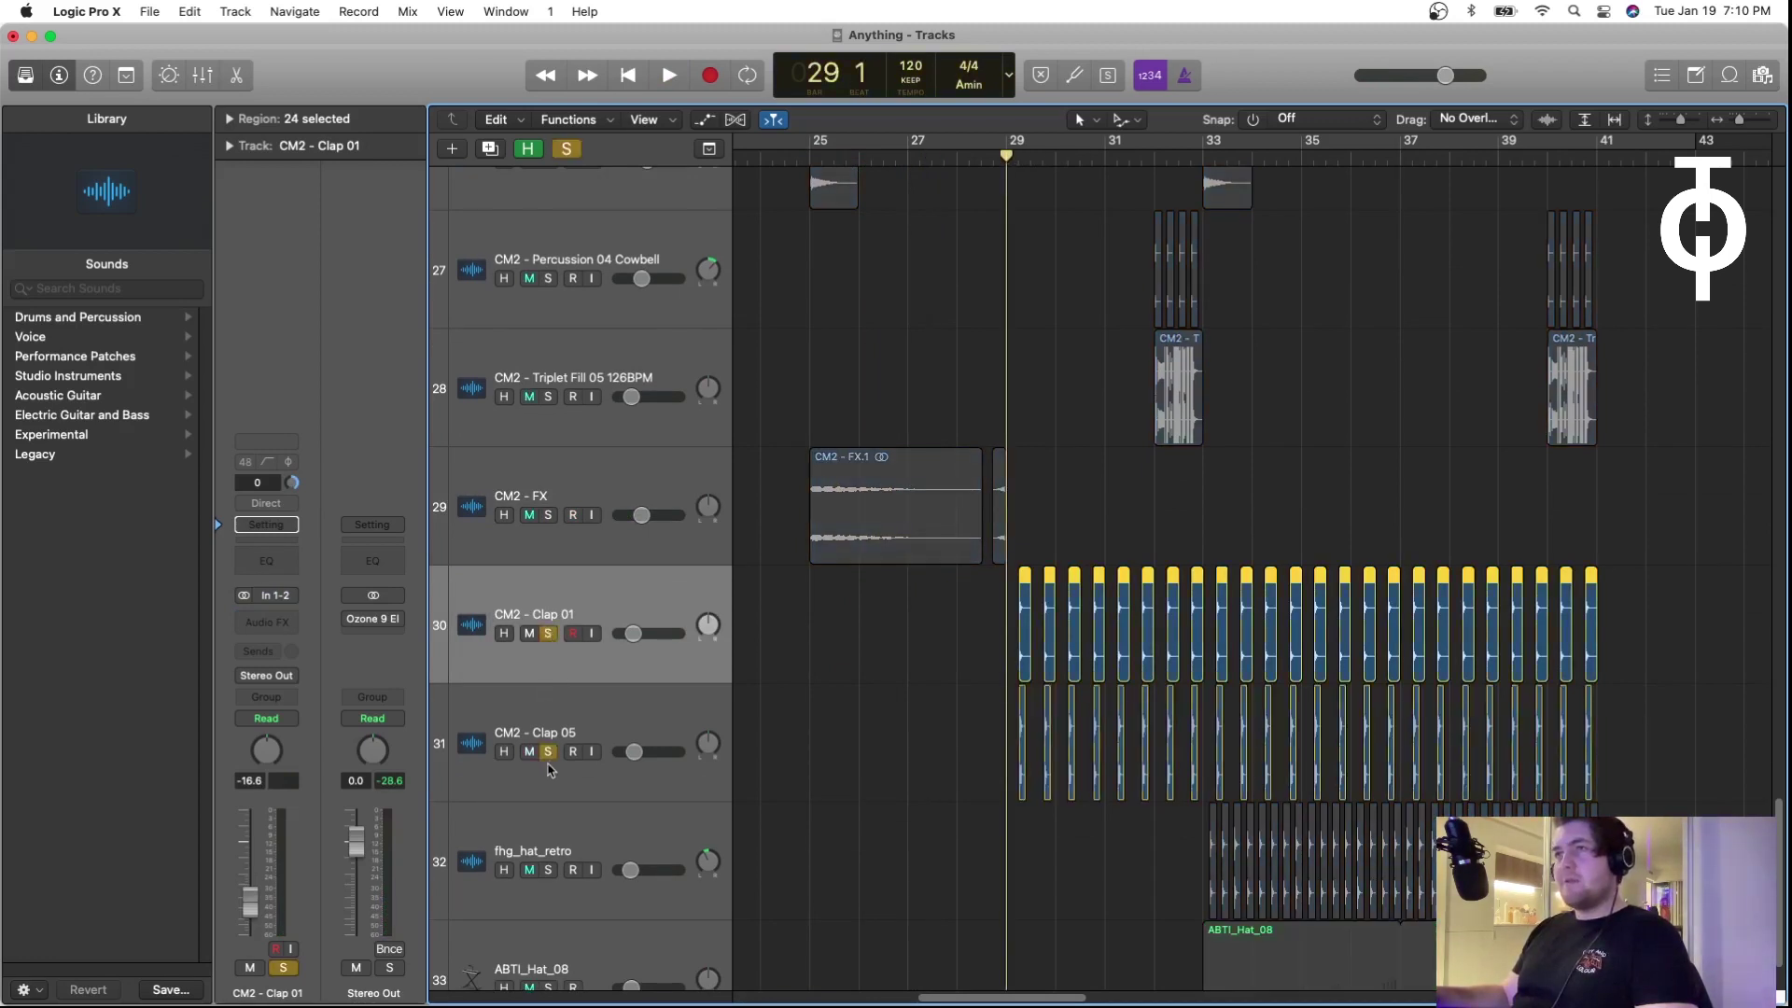
pyautogui.press('space')
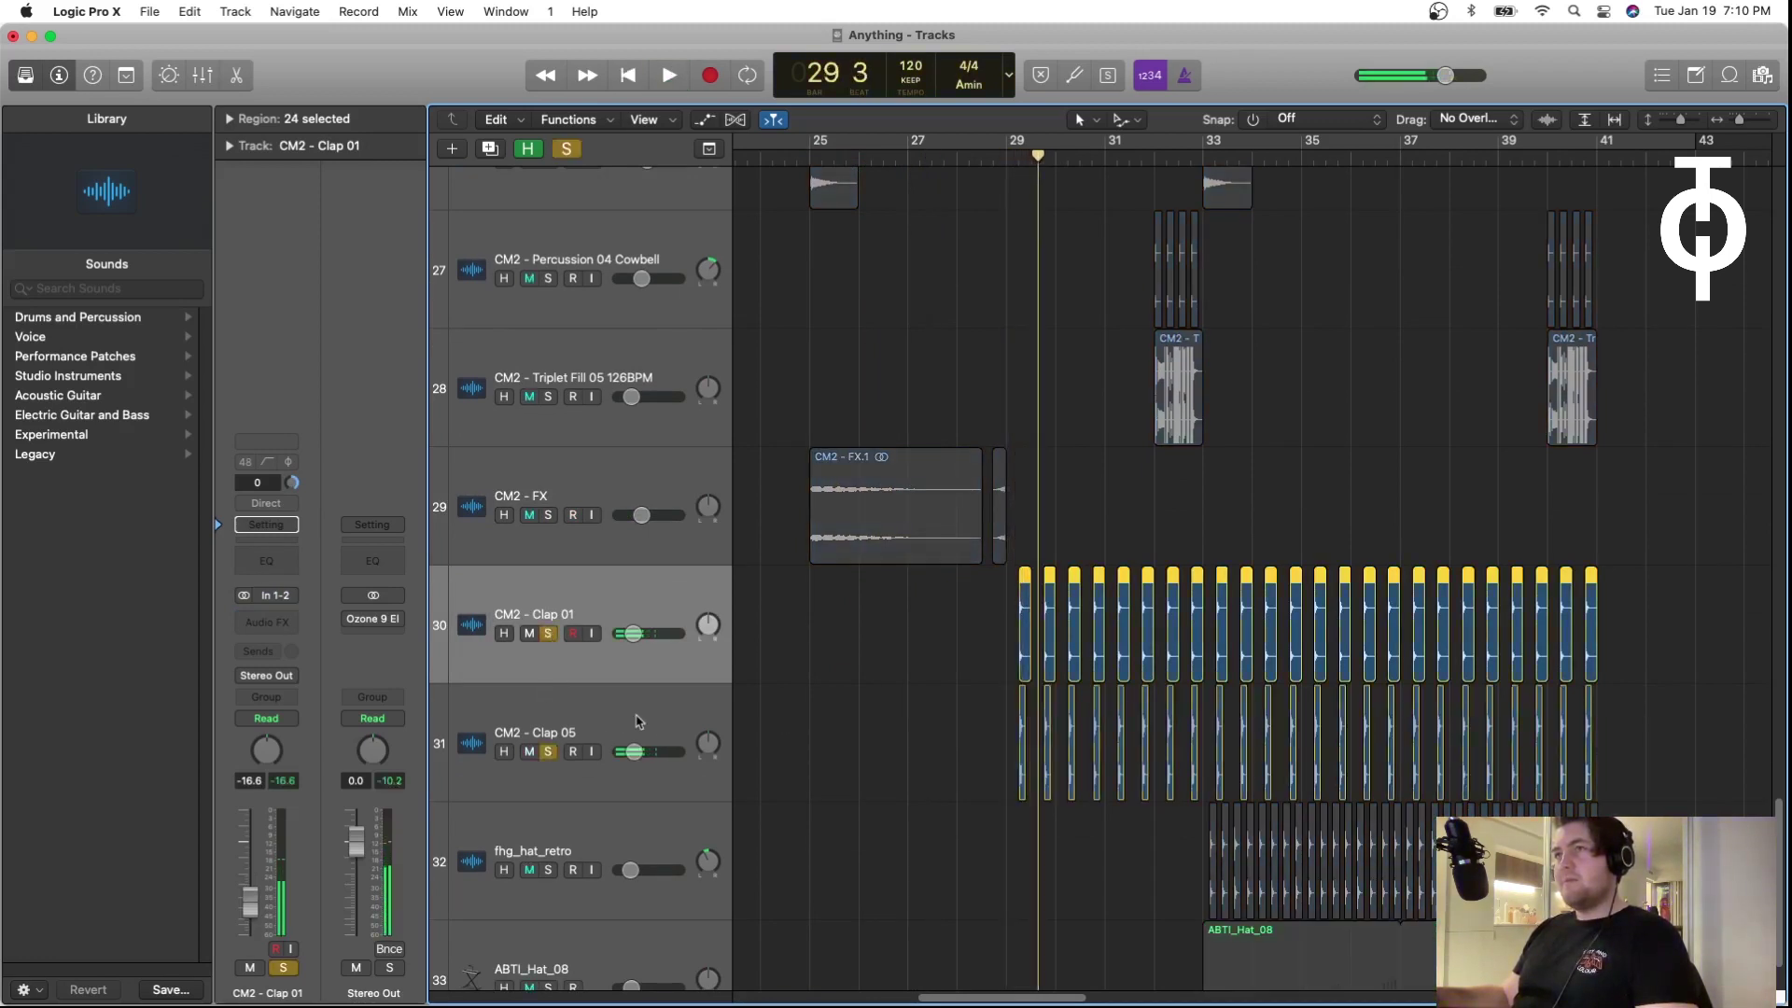
pyautogui.click(638, 721)
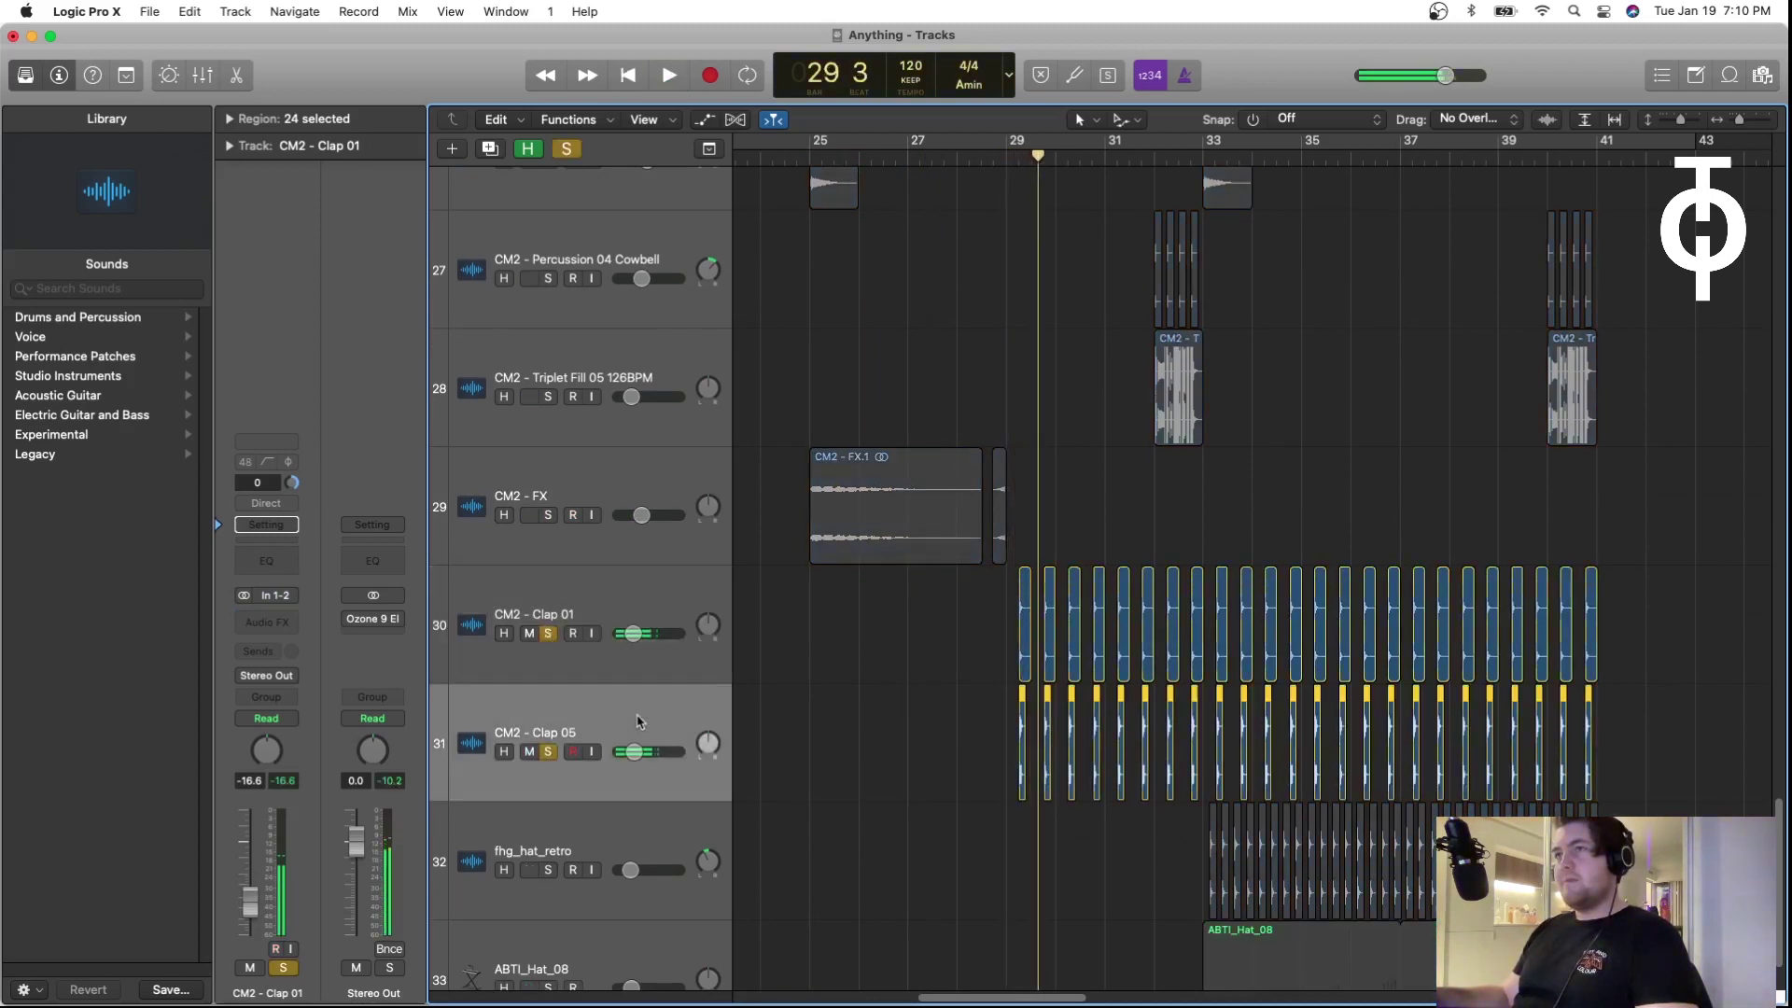
# Step: Turn off the solo on CM2 - Clap 01 and CM2 - Clap 05 and listen to the full mix up to bar 34
pyautogui.click(612, 607)
pyautogui.click(550, 633)
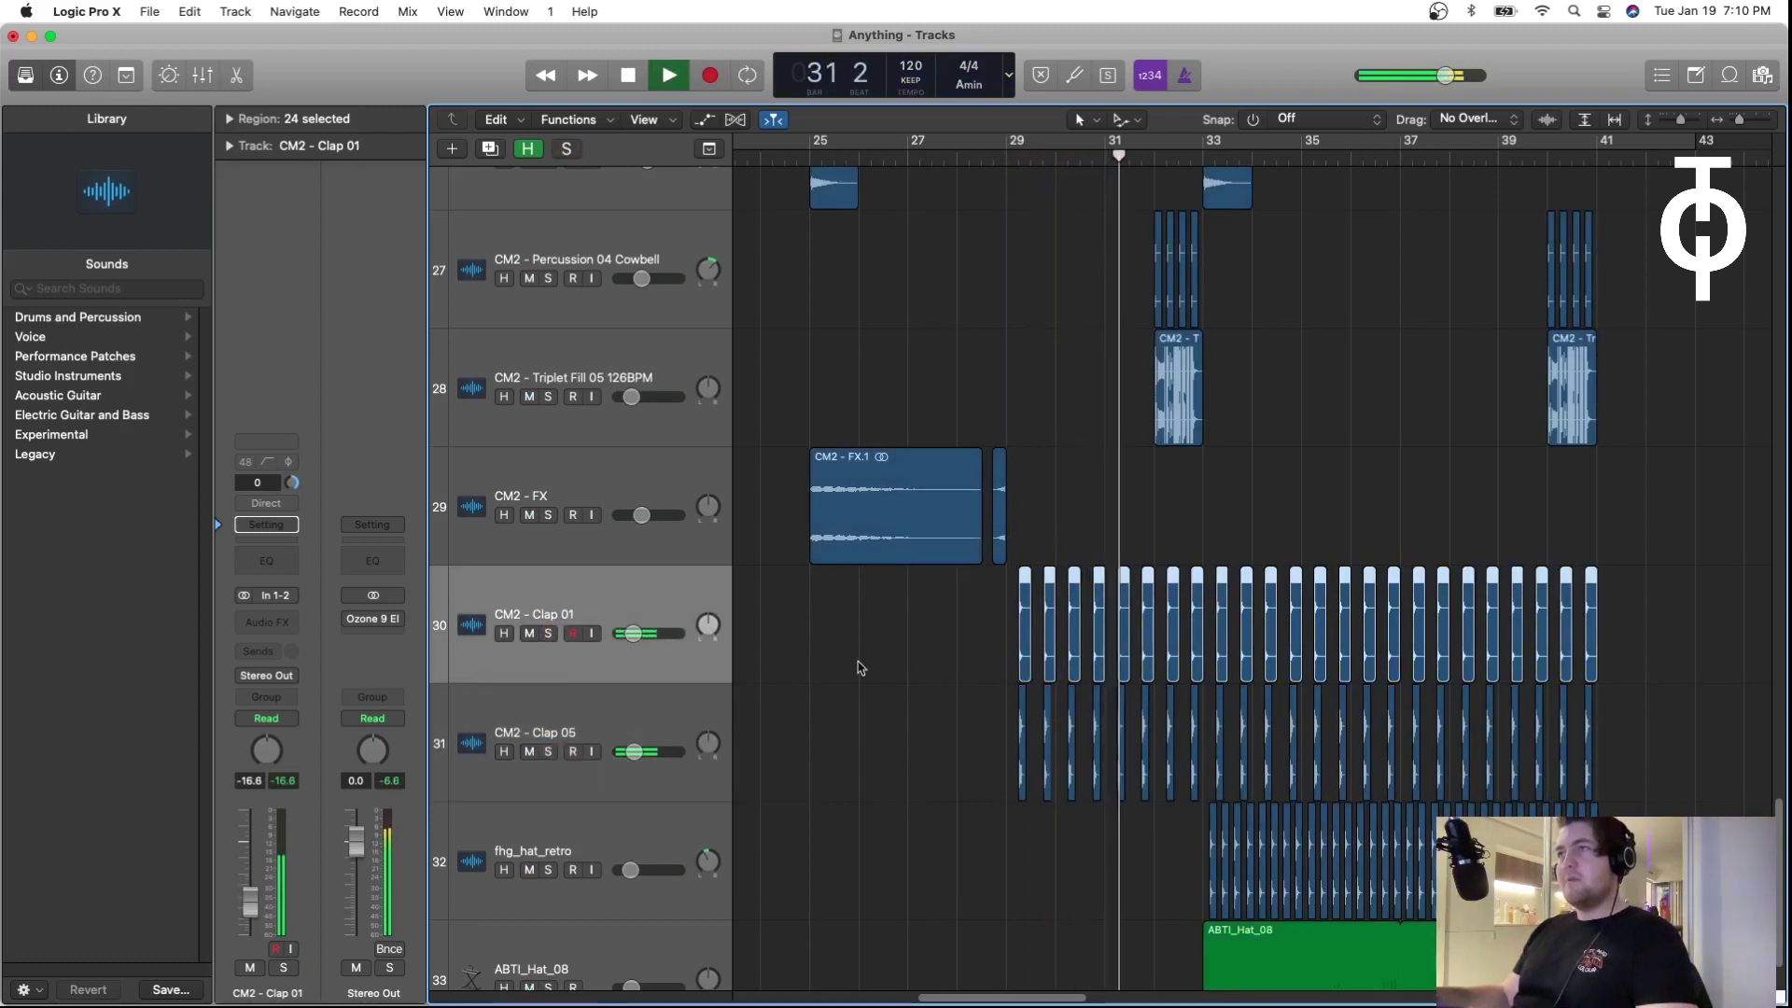
pyautogui.scroll(-2, 860, 666)
pyautogui.scroll(15, 672, 746)
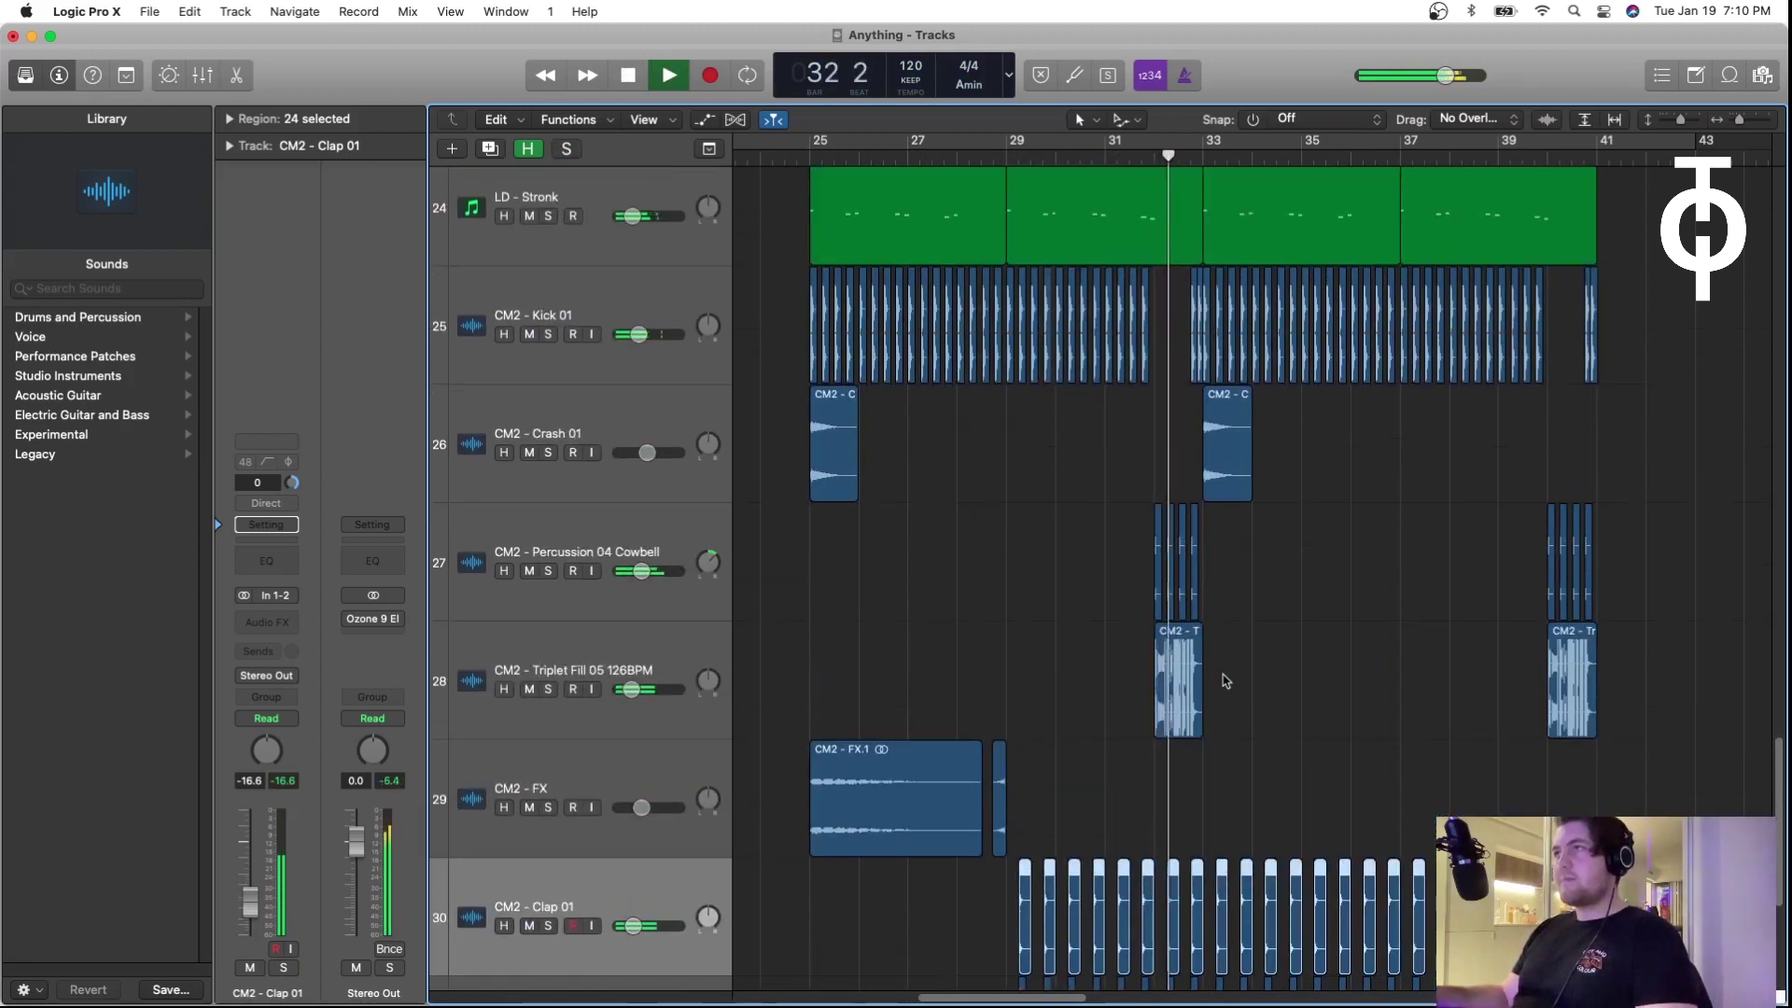
pyautogui.scroll(-15, 1345, 782)
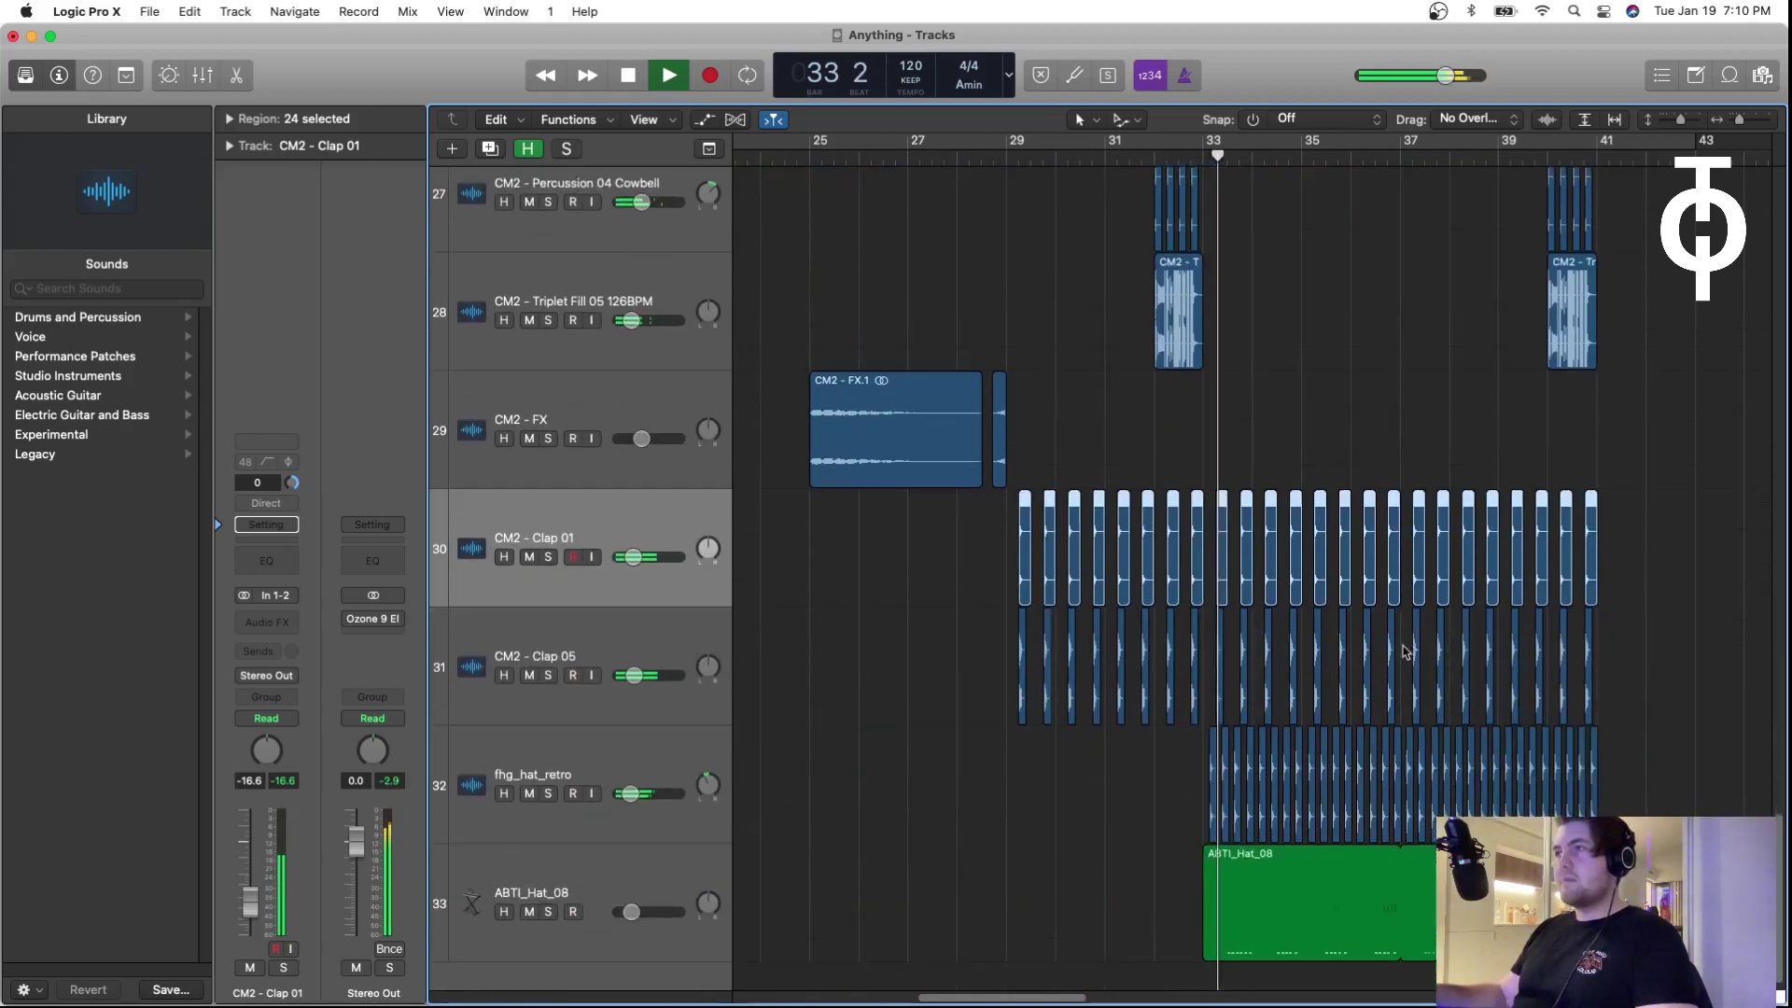
pyautogui.scroll(13, 924, 748)
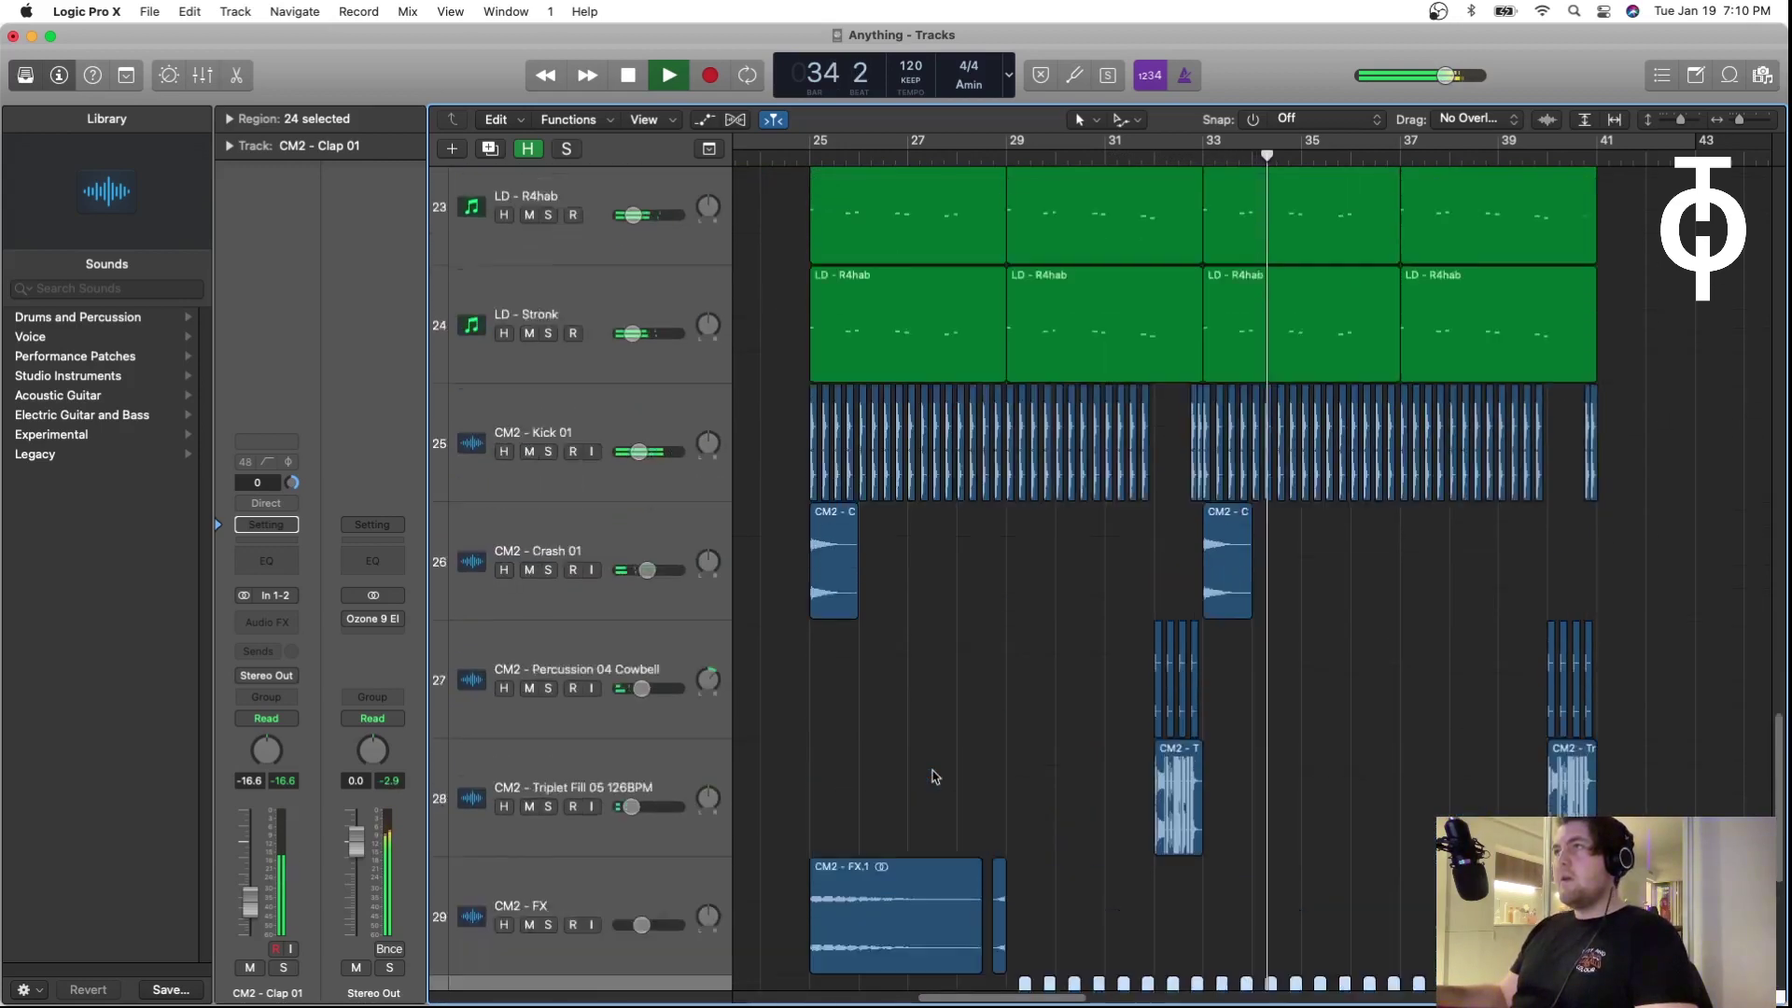
pyautogui.scroll(9, 913, 706)
pyautogui.press('space')
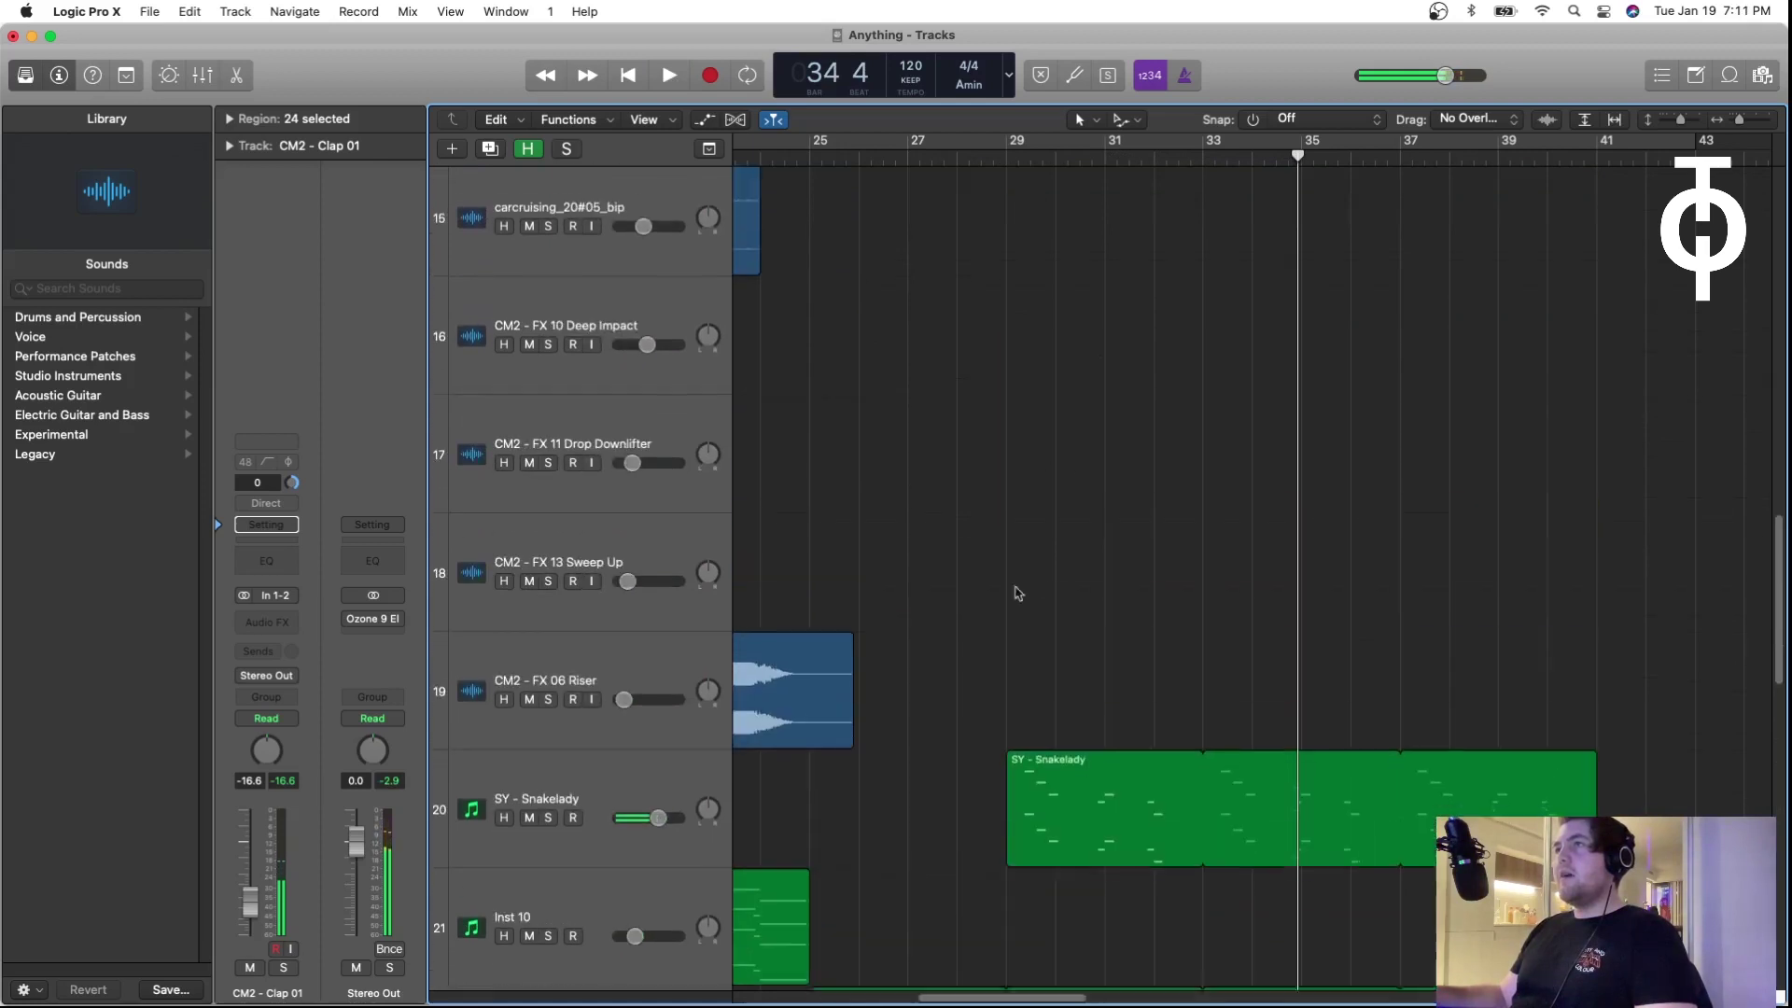
# Step: Solo the SY - Snakelady track and play it from bar 29
pyautogui.scroll(-5, 474, 638)
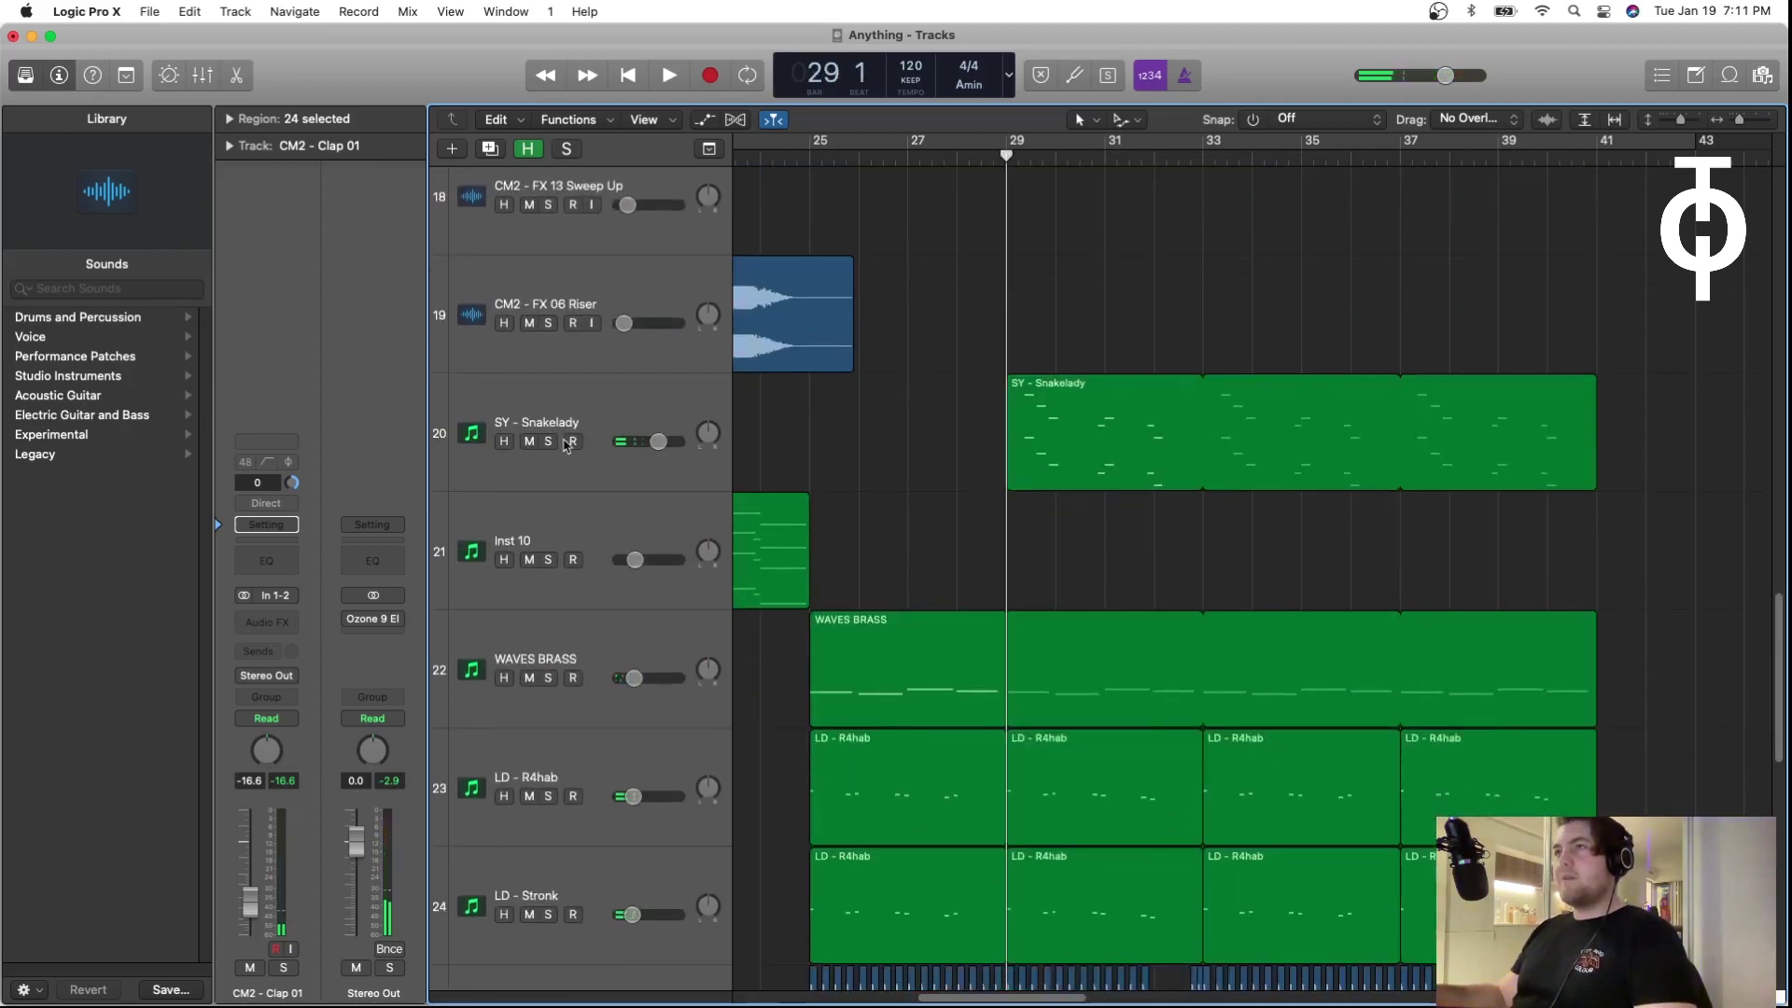
pyautogui.click(581, 420)
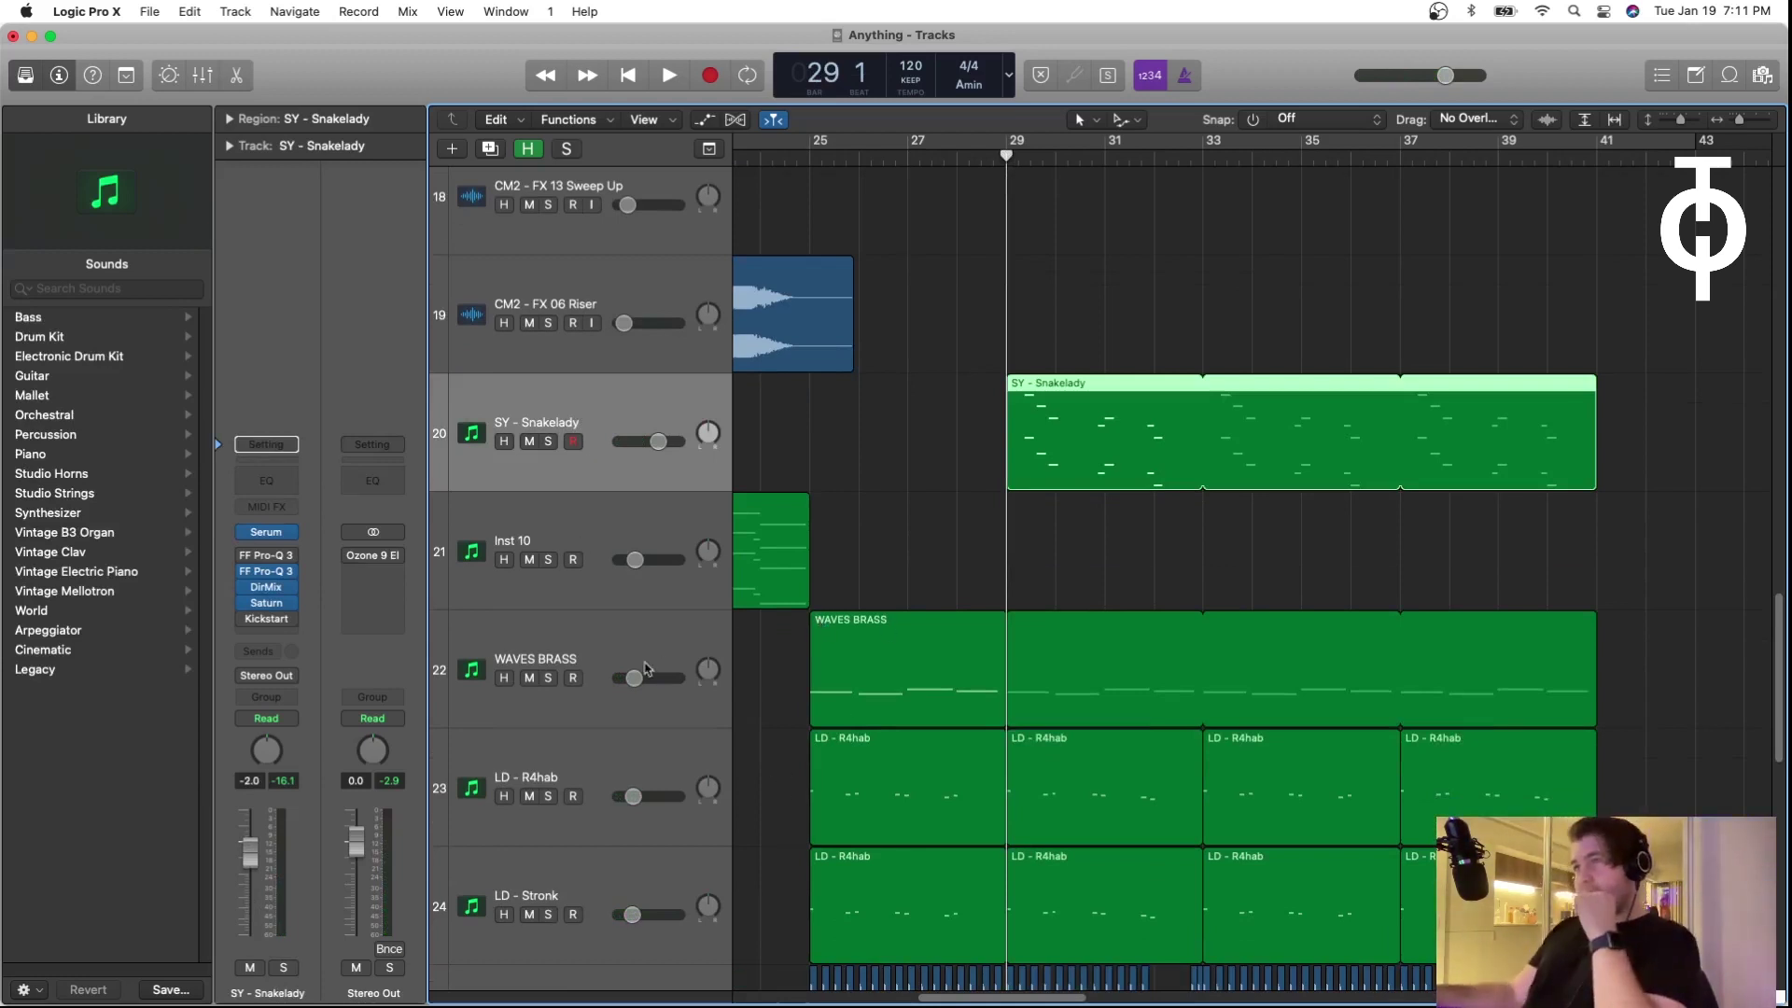
pyautogui.click(549, 442)
pyautogui.press('space')
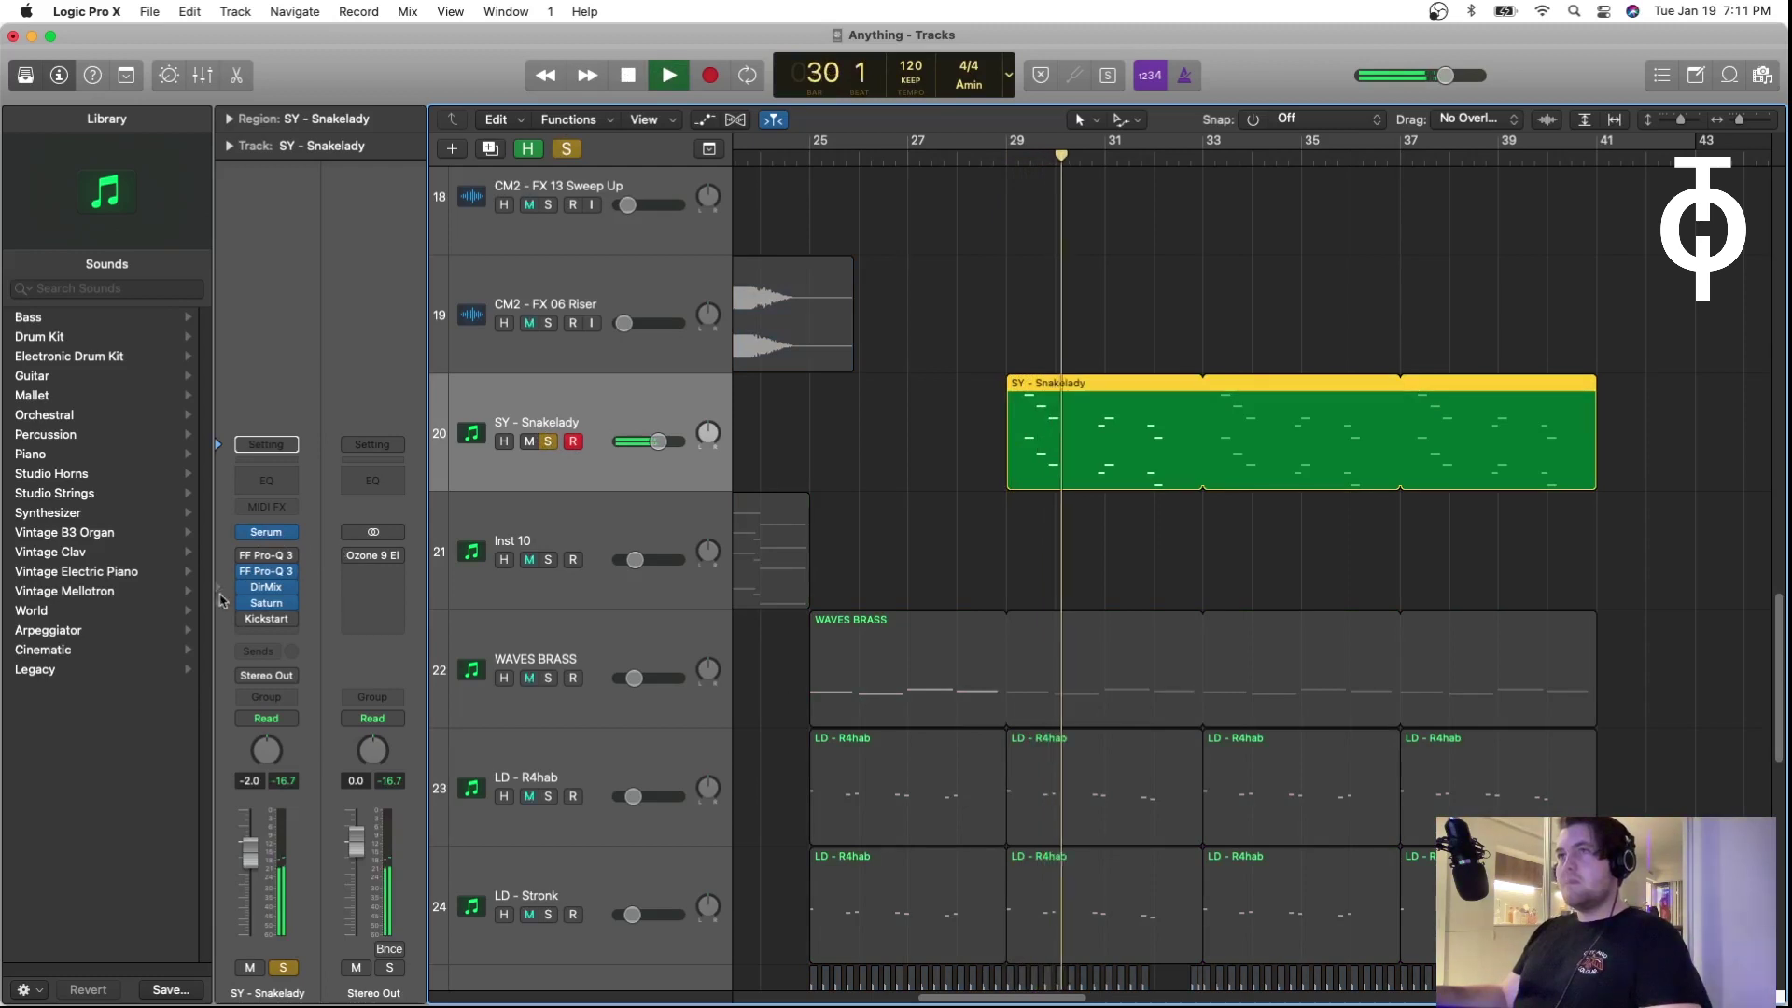
# Step: Inspect the FF Pro-Q 3, Direction Mixer and Saturn effects on SY - Snakelady during playback and stop when done
pyautogui.click(277, 576)
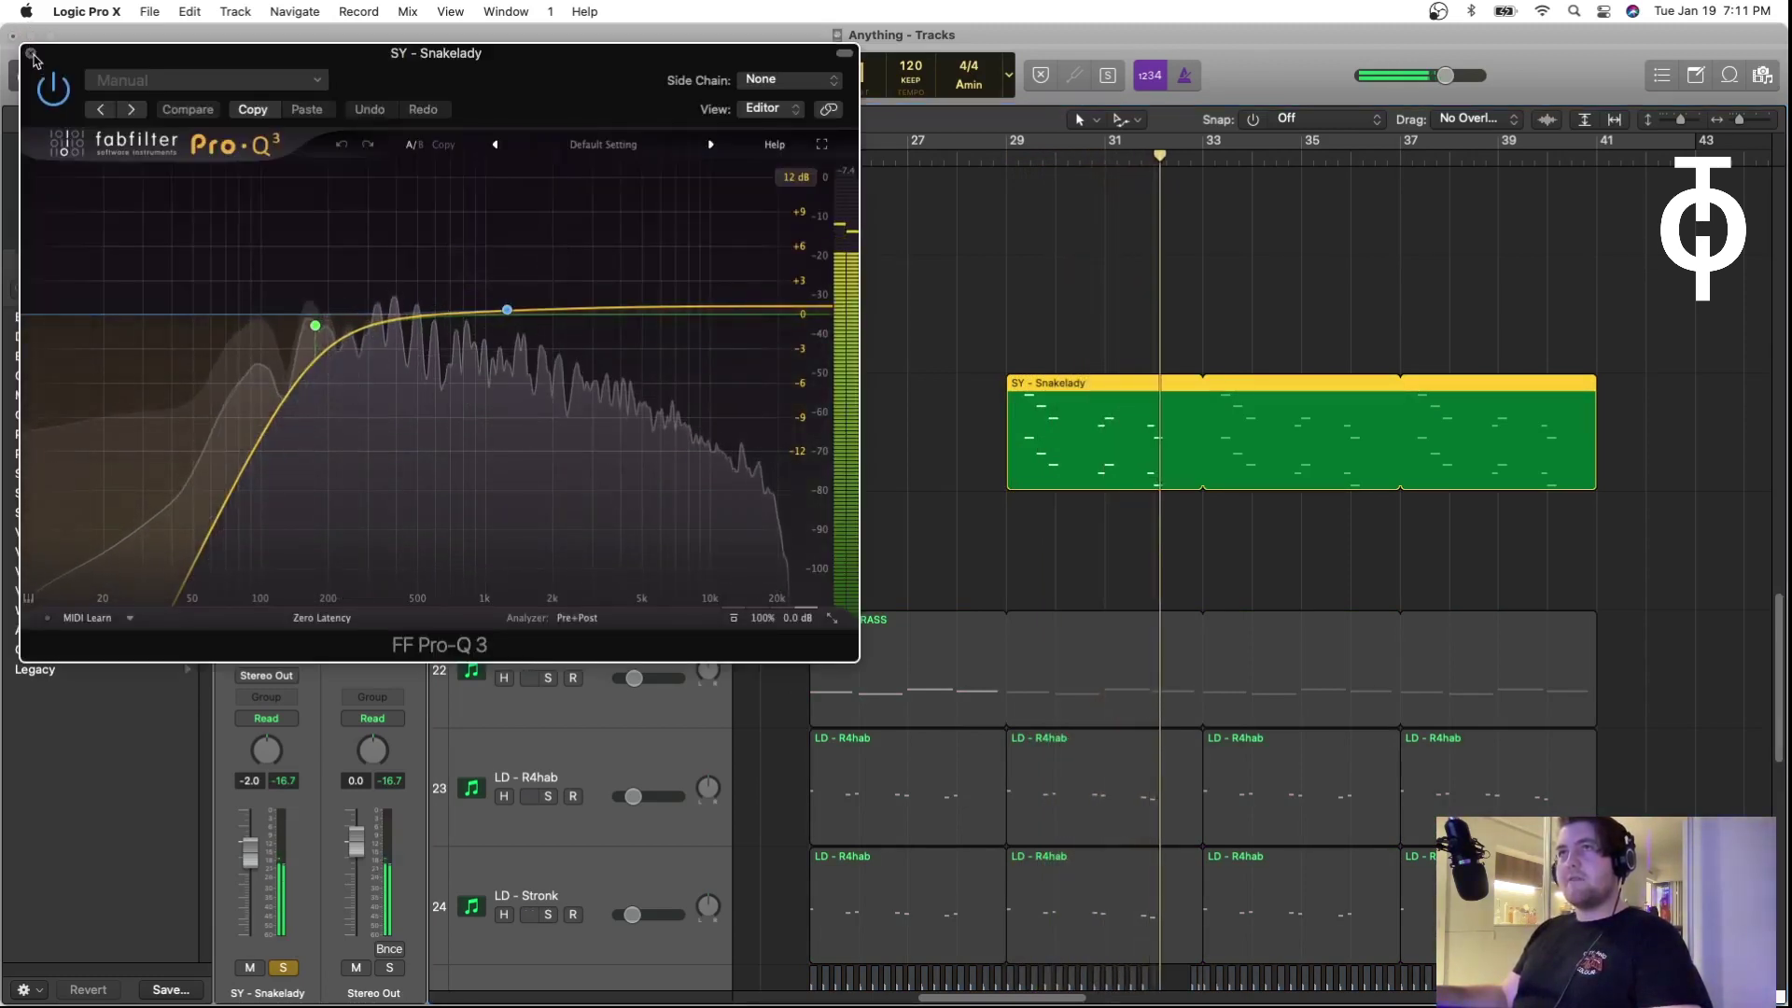
pyautogui.press('super+w')
pyautogui.click(266, 586)
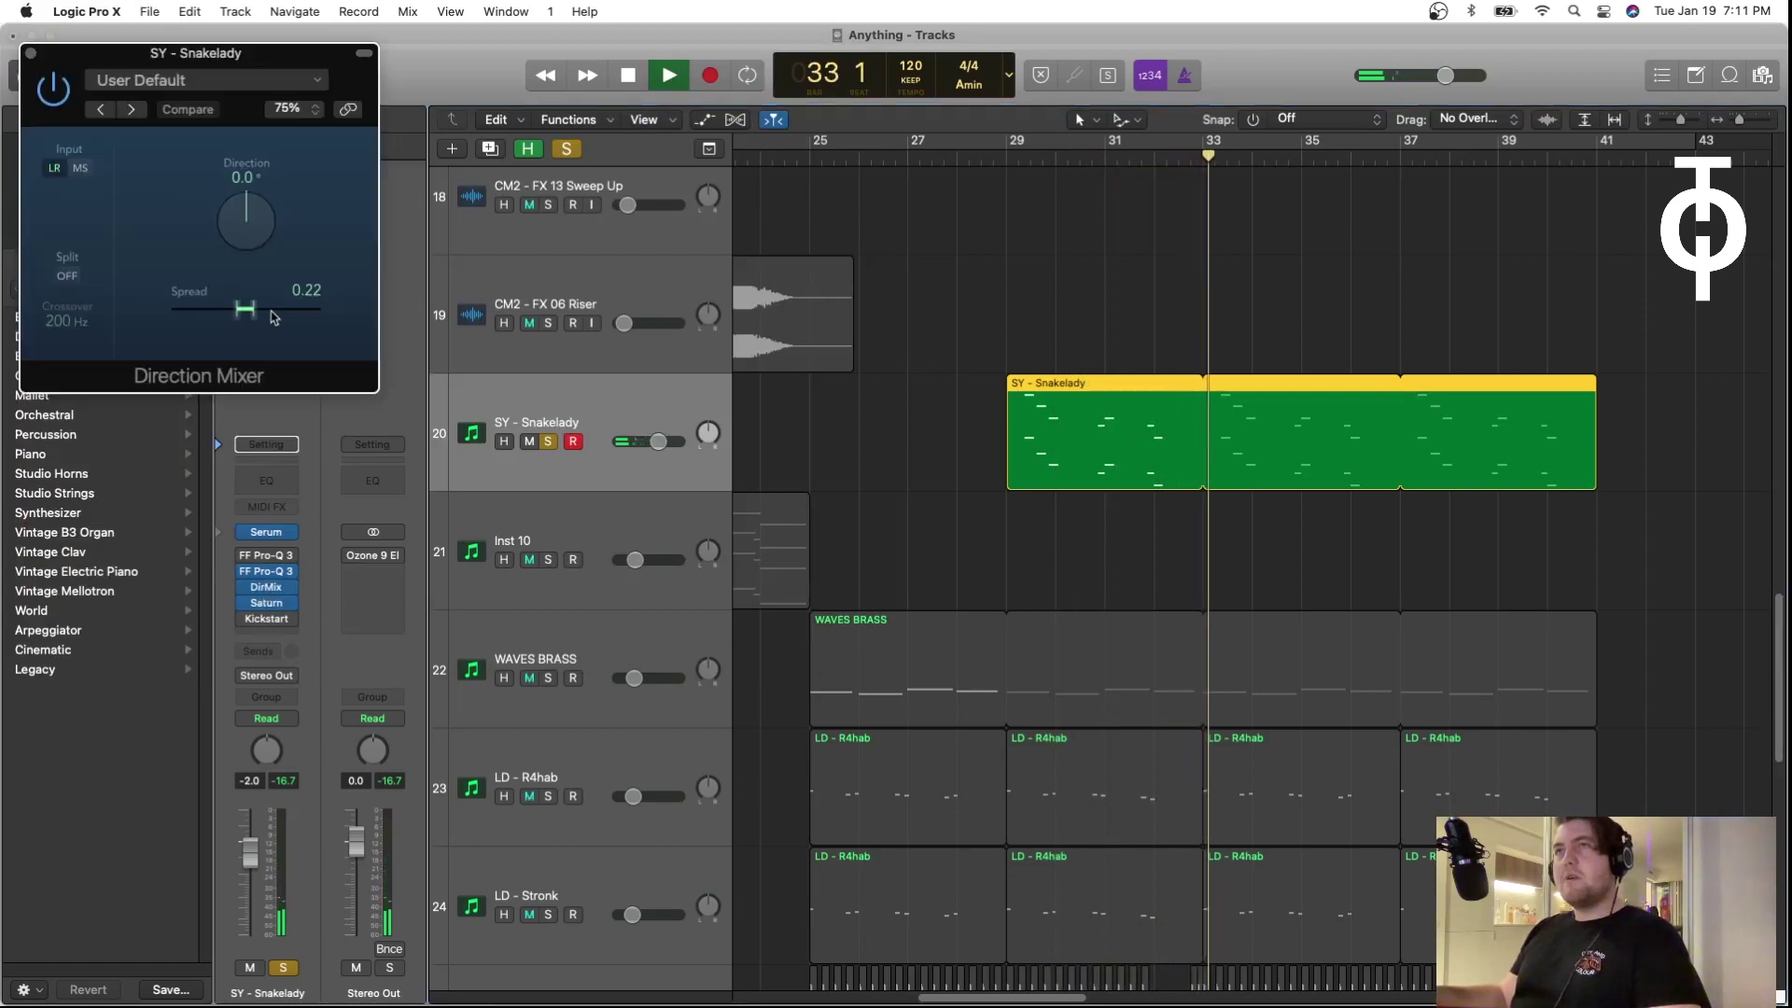
pyautogui.click(29, 54)
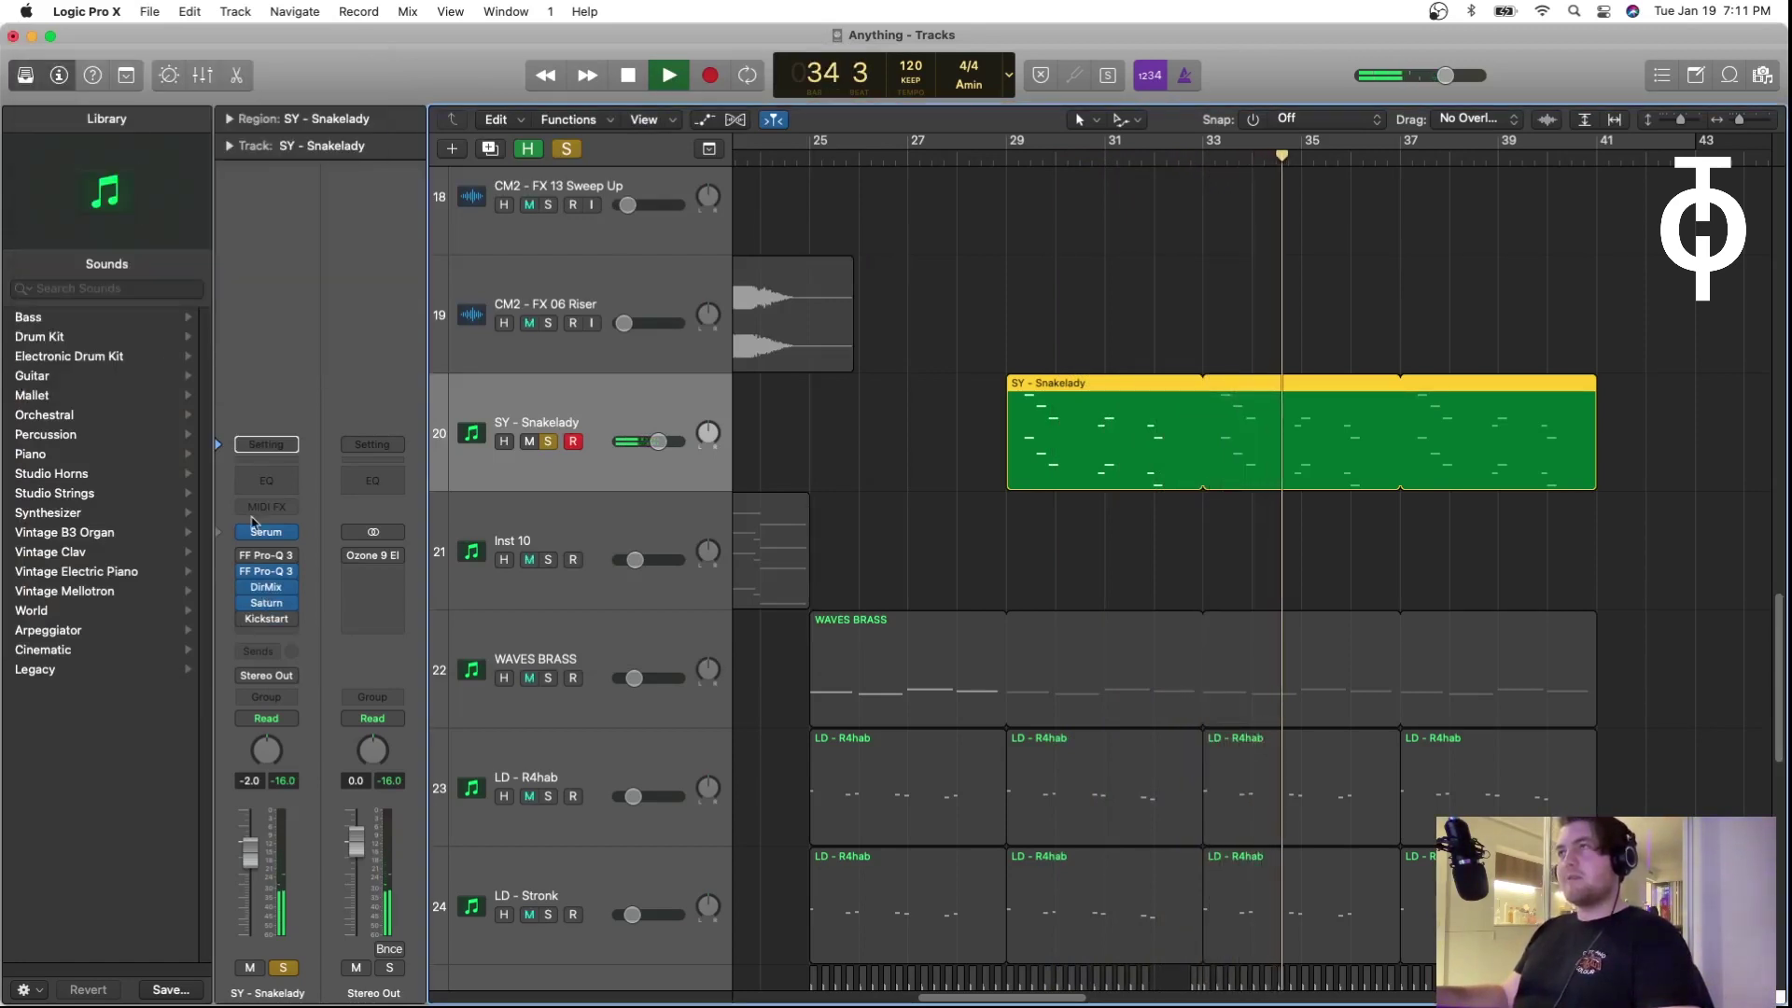
pyautogui.click(266, 602)
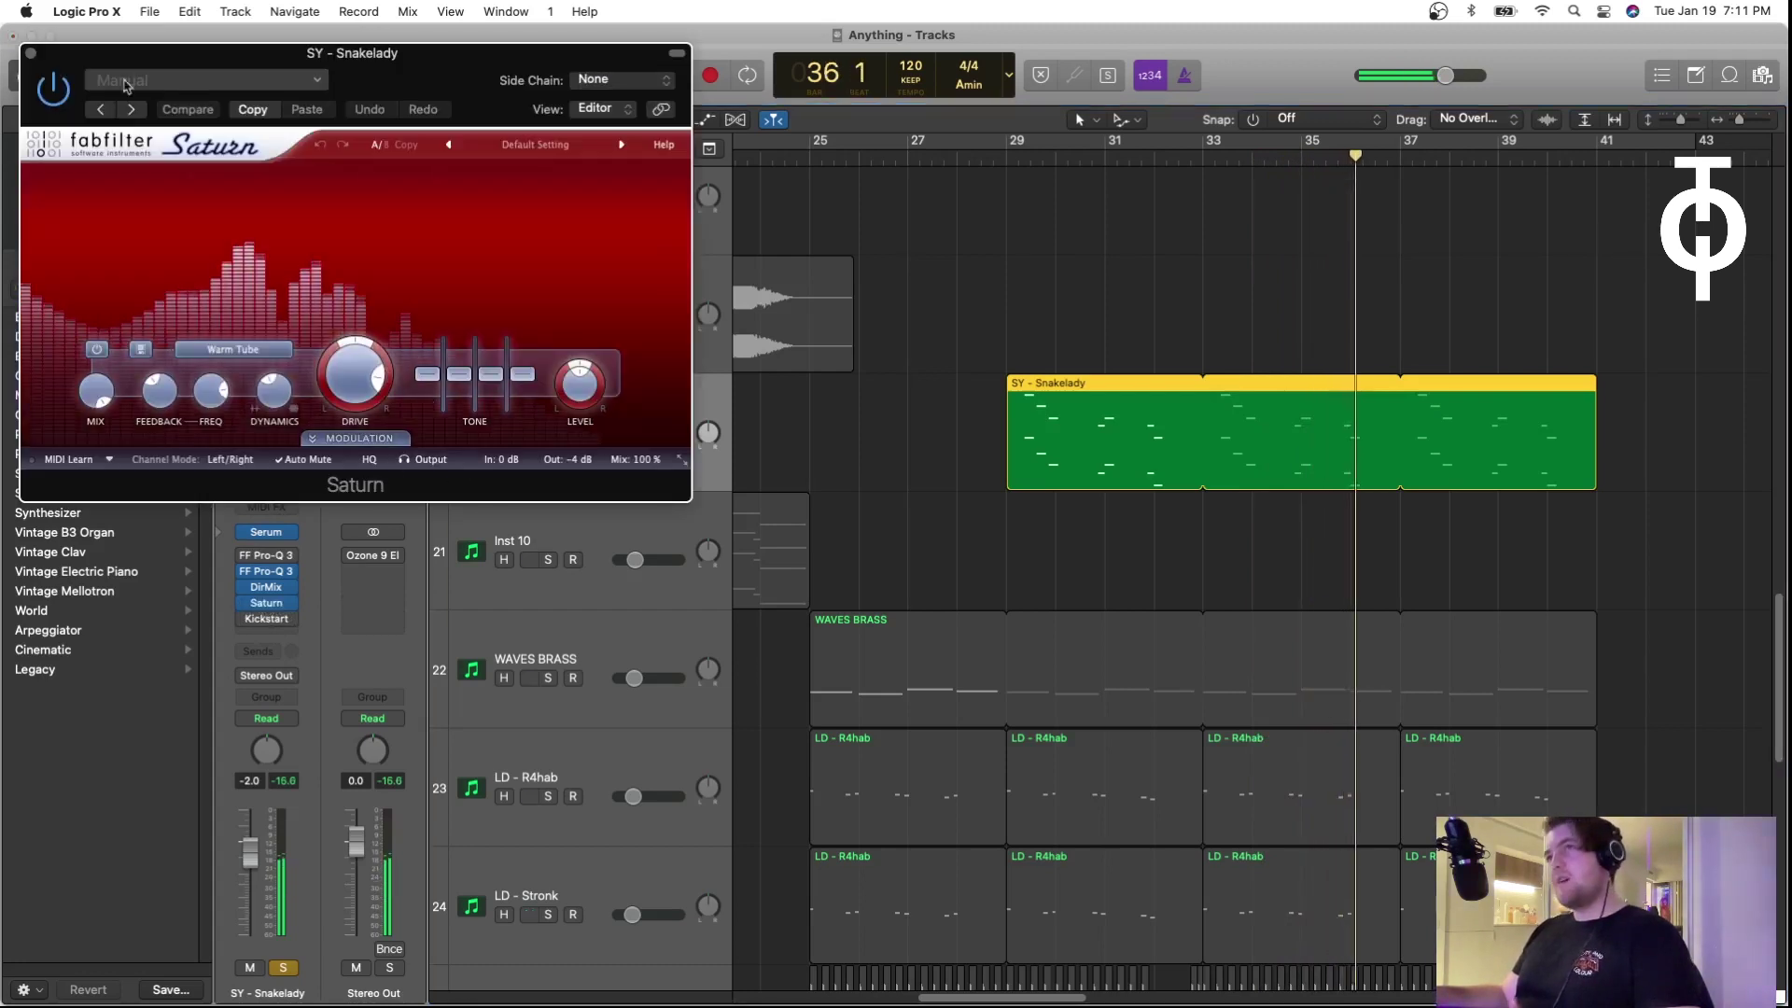
pyautogui.click(30, 53)
pyautogui.press('space')
# Step: Solo the fhg_hat_retro track, listen to it from bar 33 and turn its solo off
pyautogui.scroll(-8, 1140, 371)
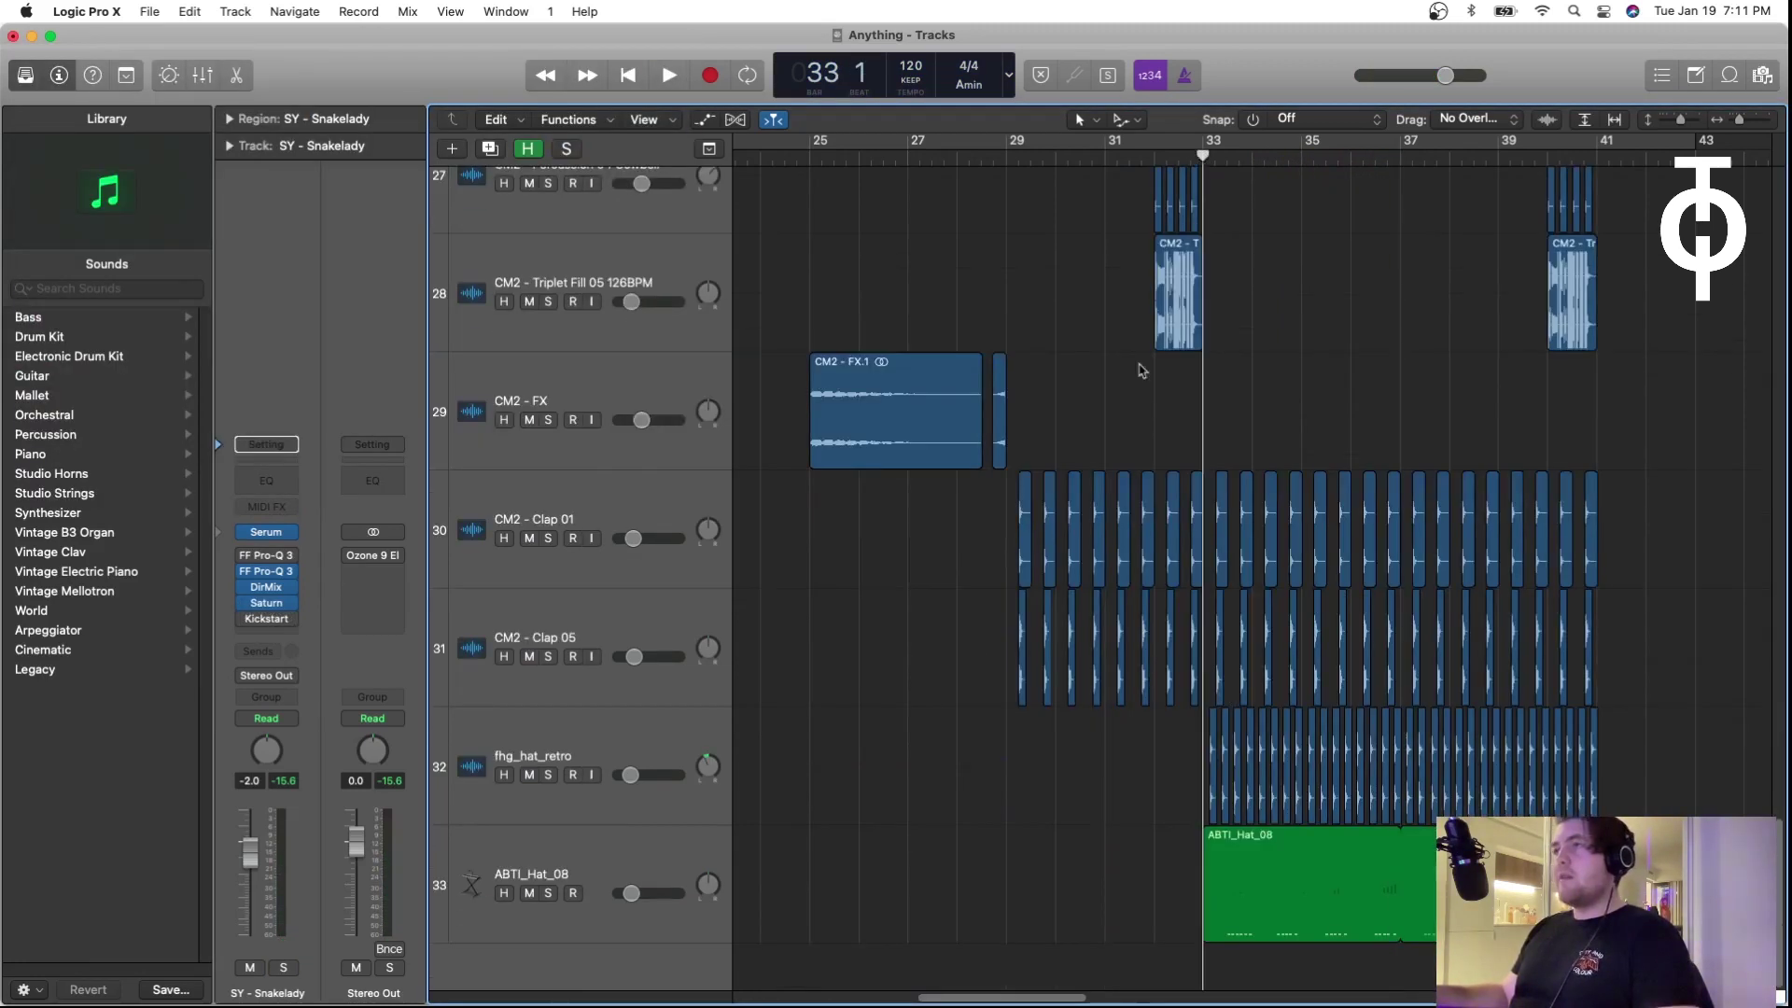
pyautogui.click(548, 775)
pyautogui.press('space')
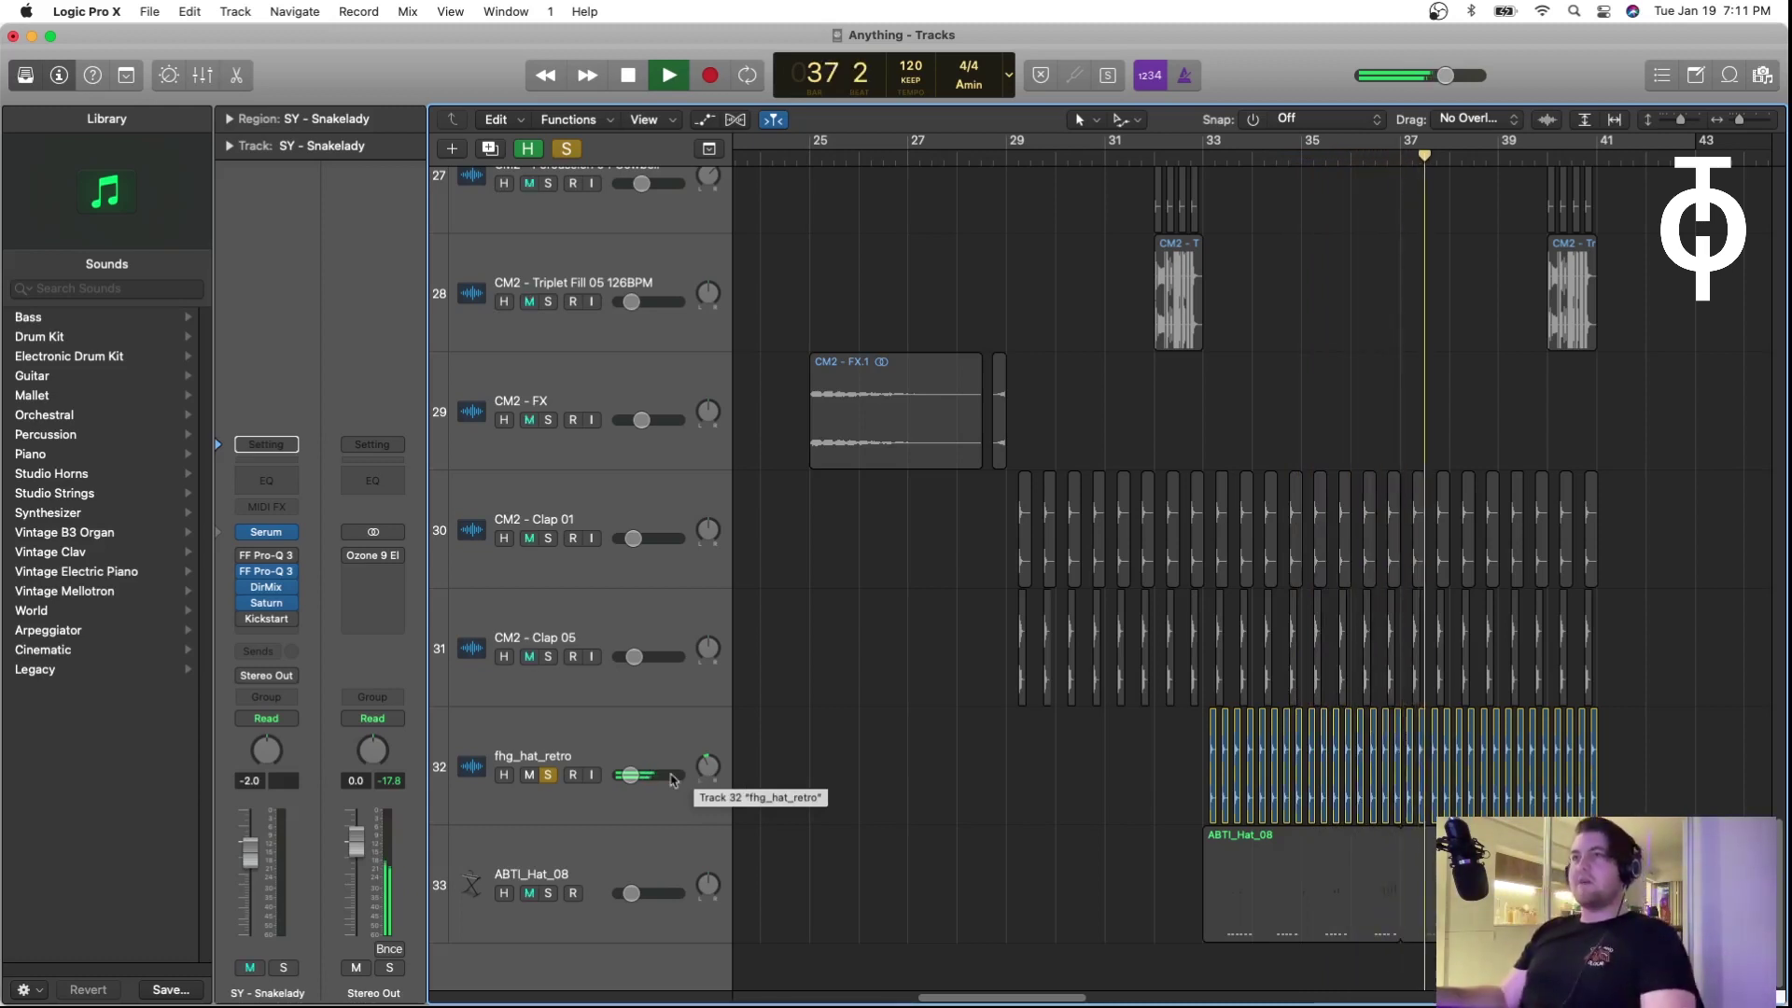
pyautogui.click(547, 775)
pyautogui.press('space')
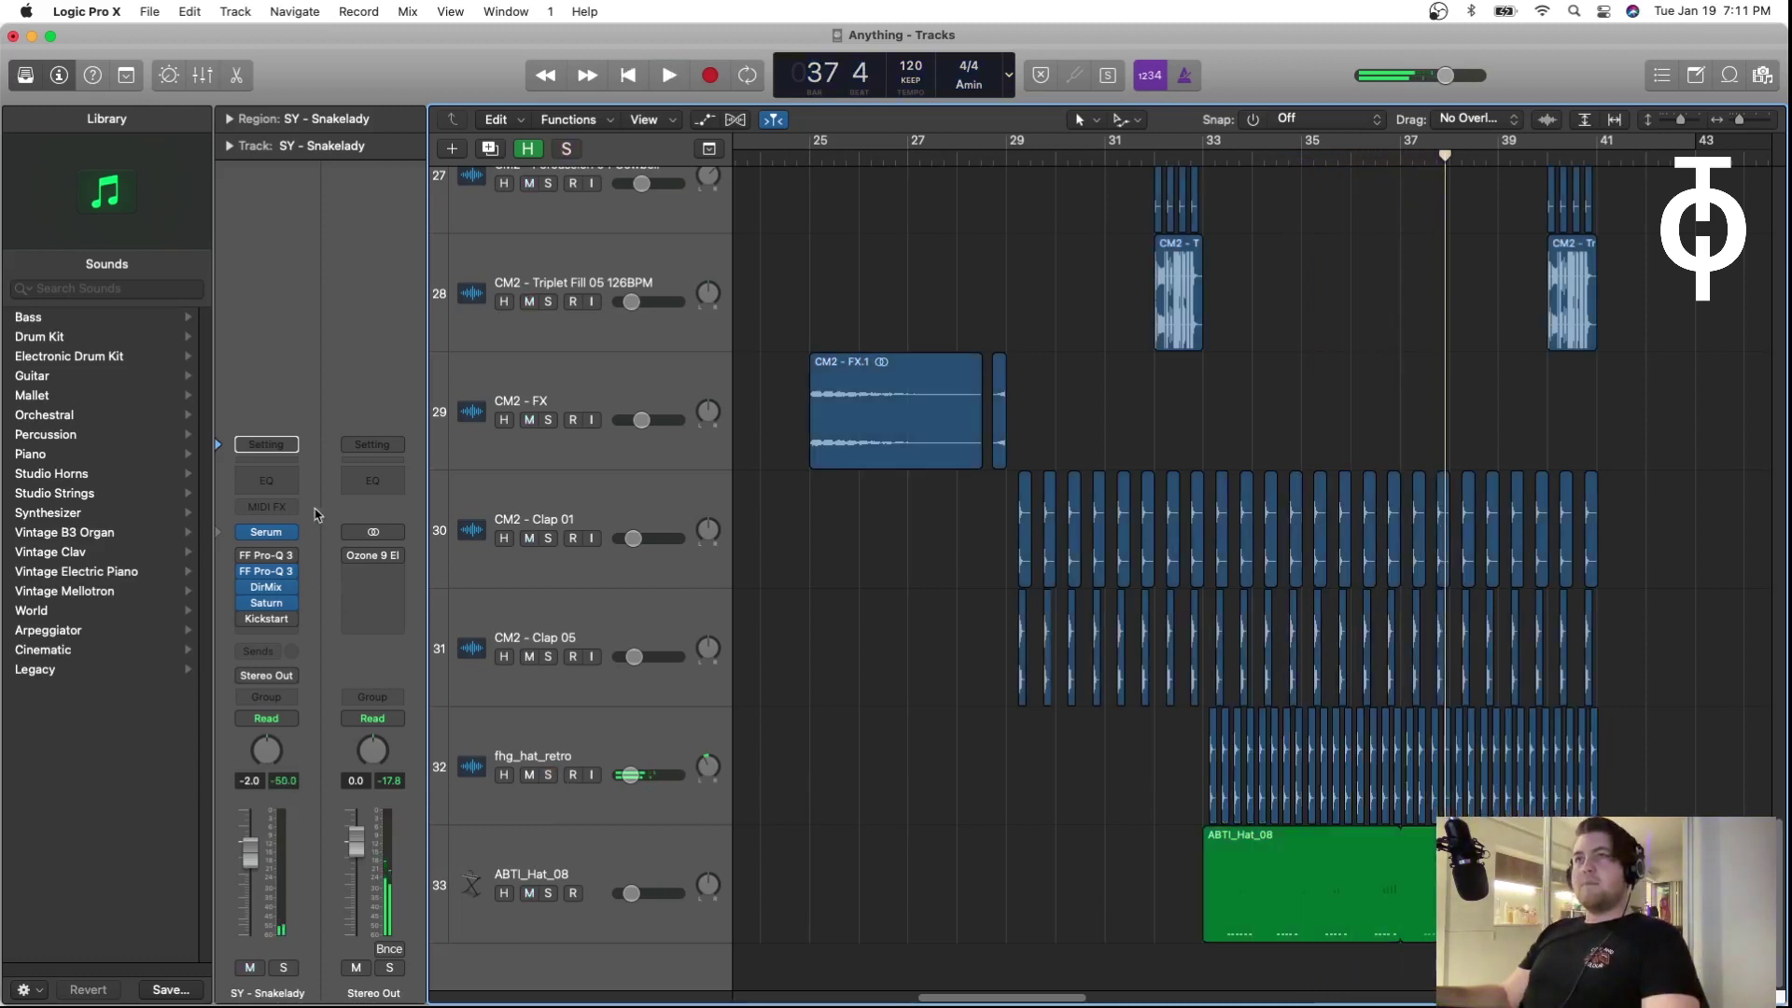
# Step: Resume the full mix and check the active FF Pro-Q 3 on the SY - Snakelady track, closing it again
pyautogui.press('space')
pyautogui.click(279, 570)
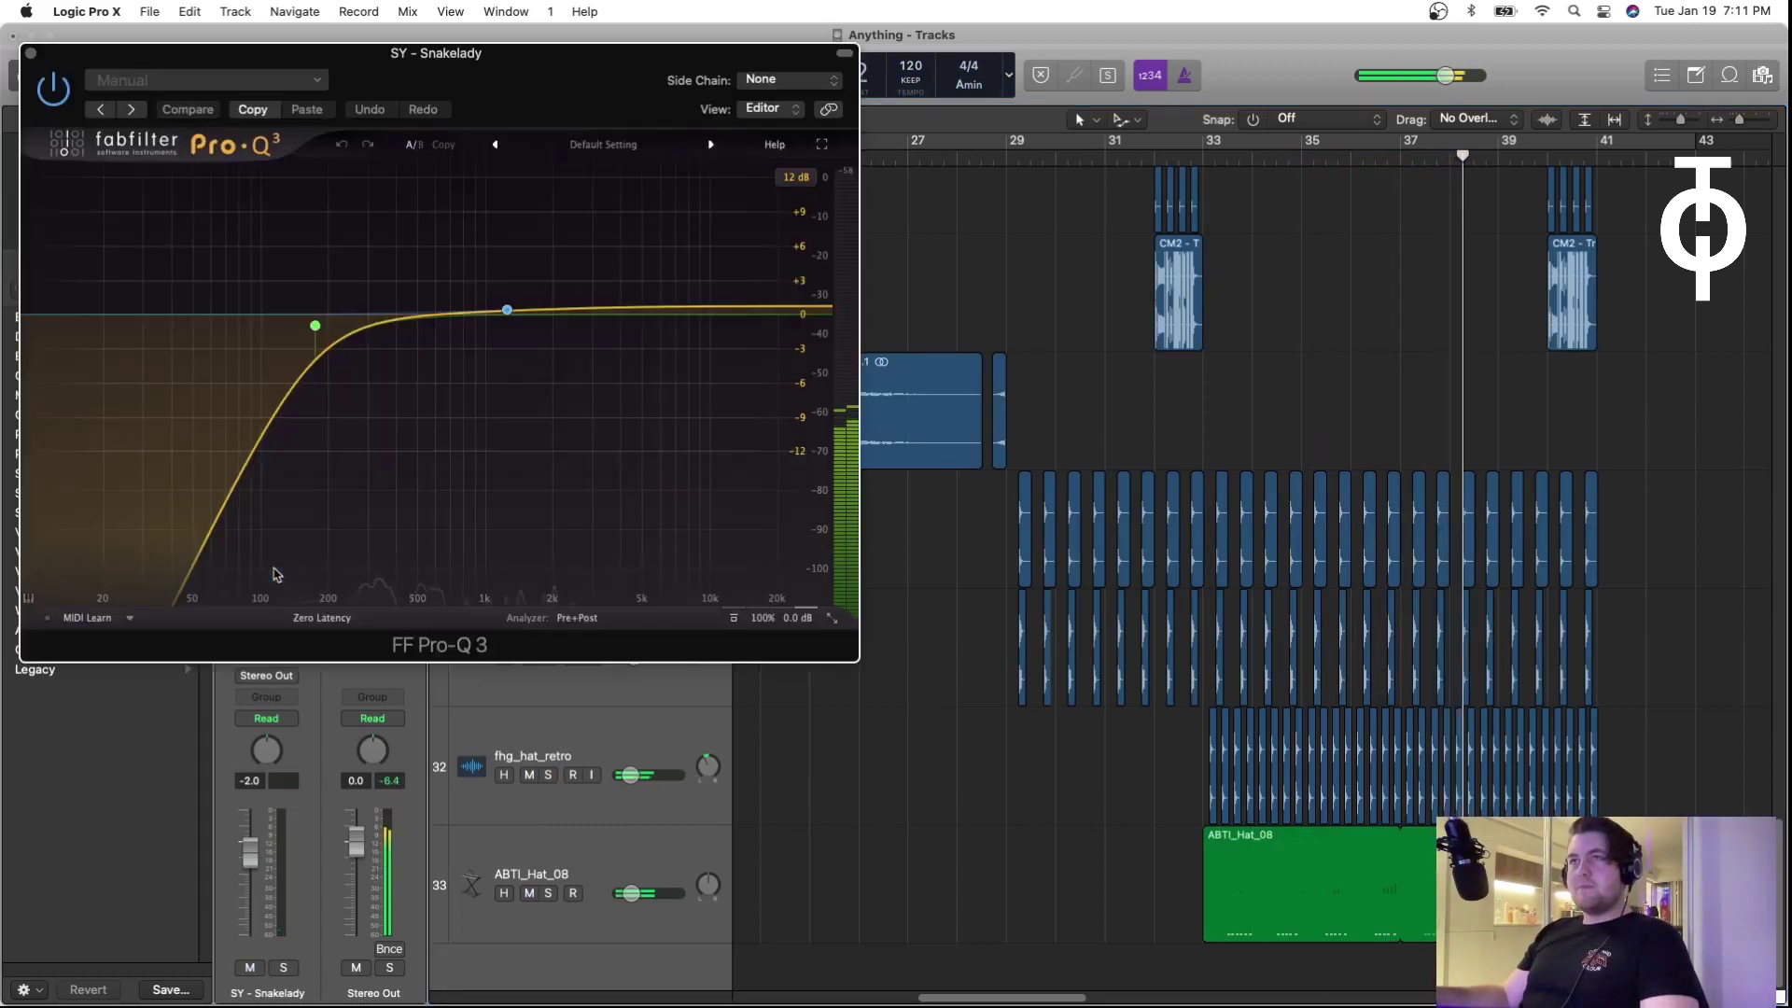
pyautogui.click(31, 53)
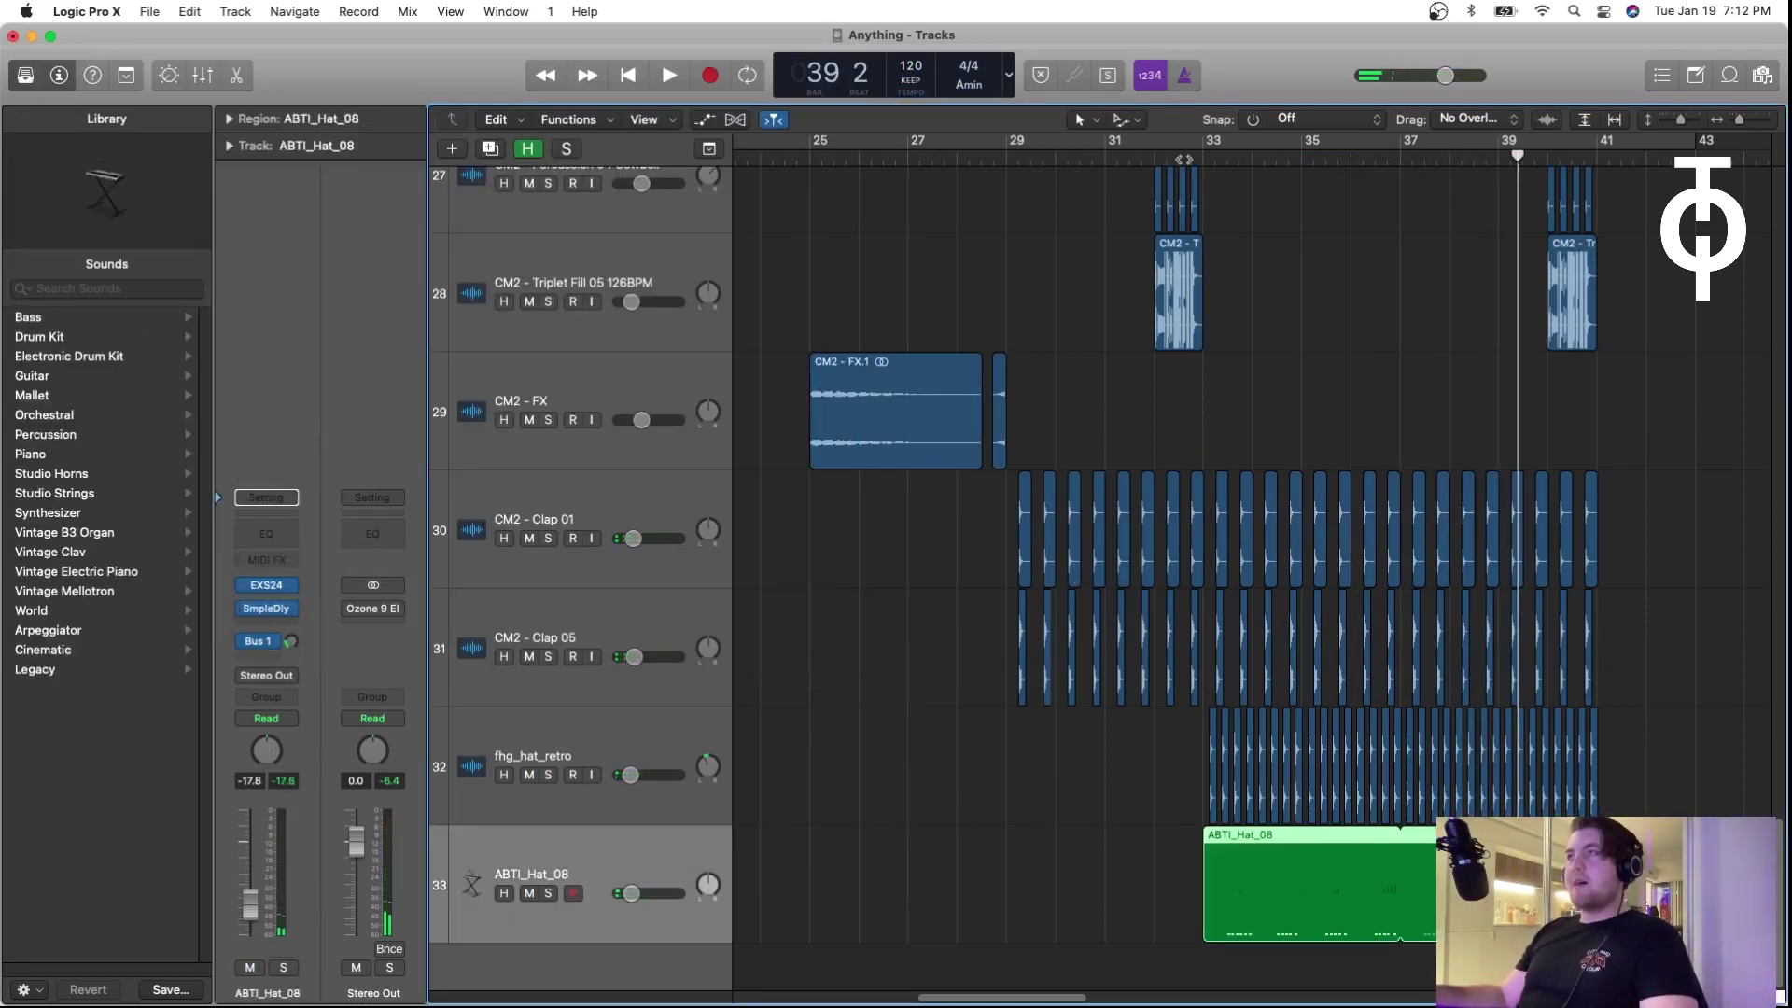
# Step: Solo the ABTI_Hat_08 track, enlarge it in the arrangement and listen to it from bar 33
pyautogui.click(1203, 160)
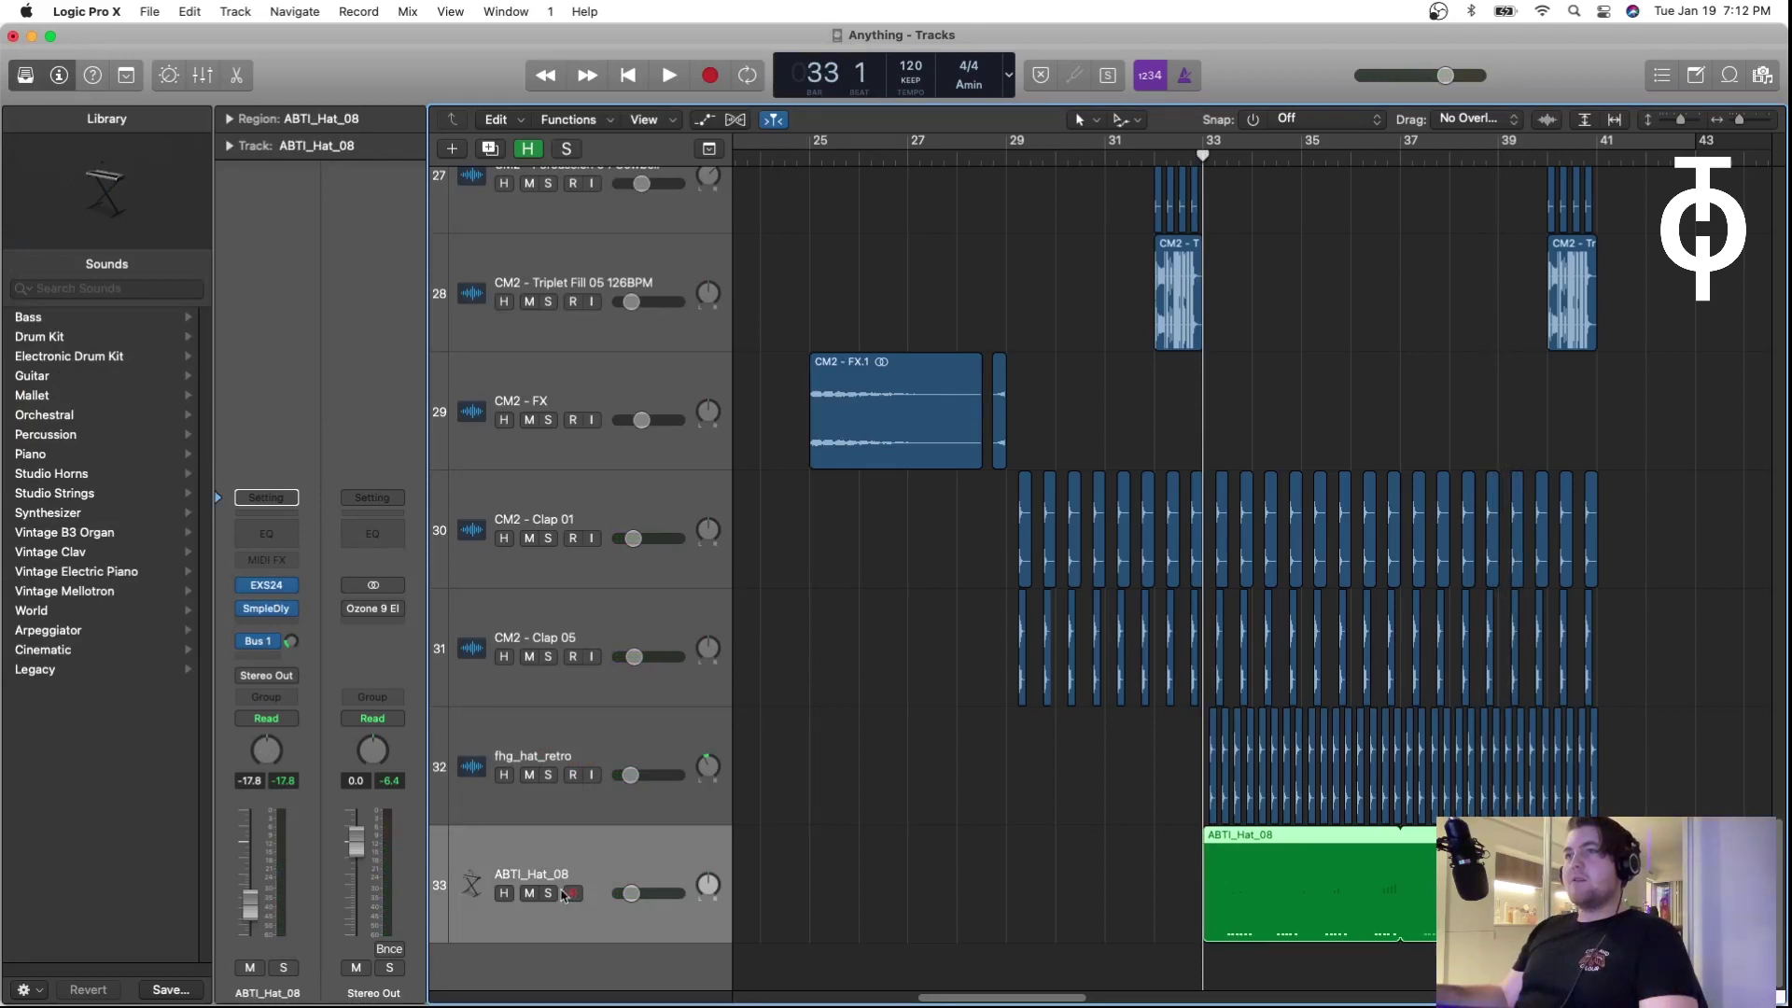
pyautogui.click(549, 894)
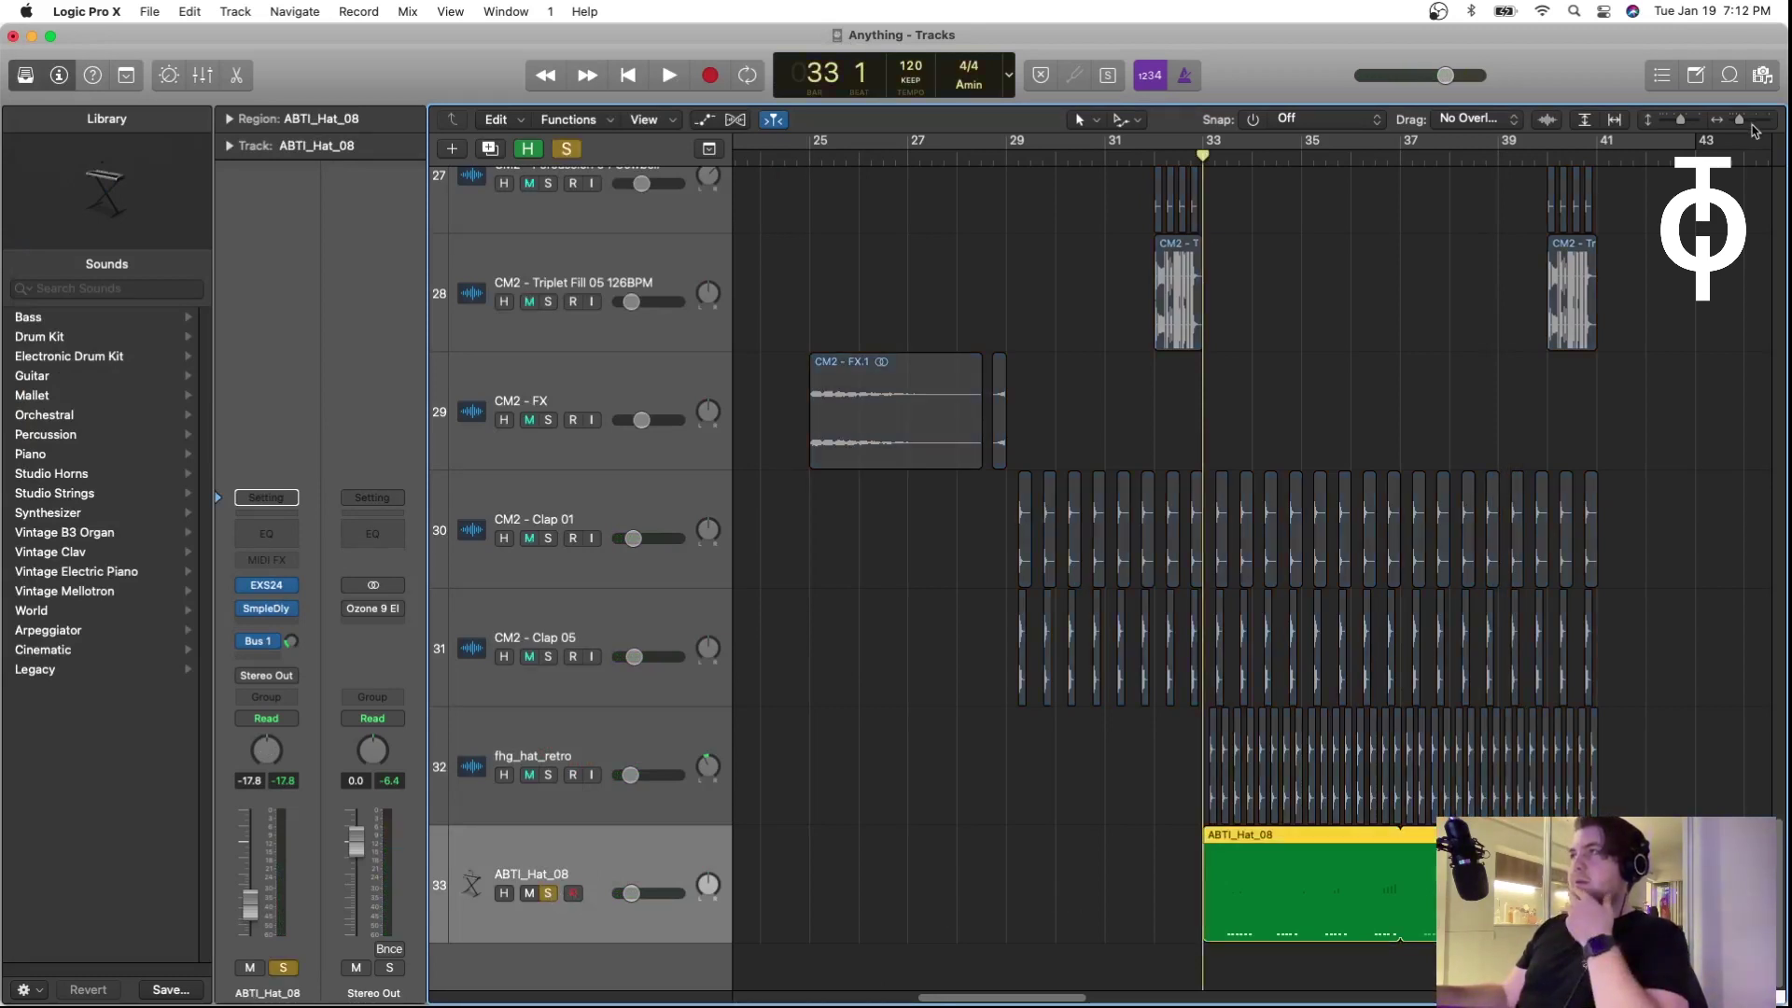
pyautogui.moveTo(1739, 119); pyautogui.dragTo(1688, 120)
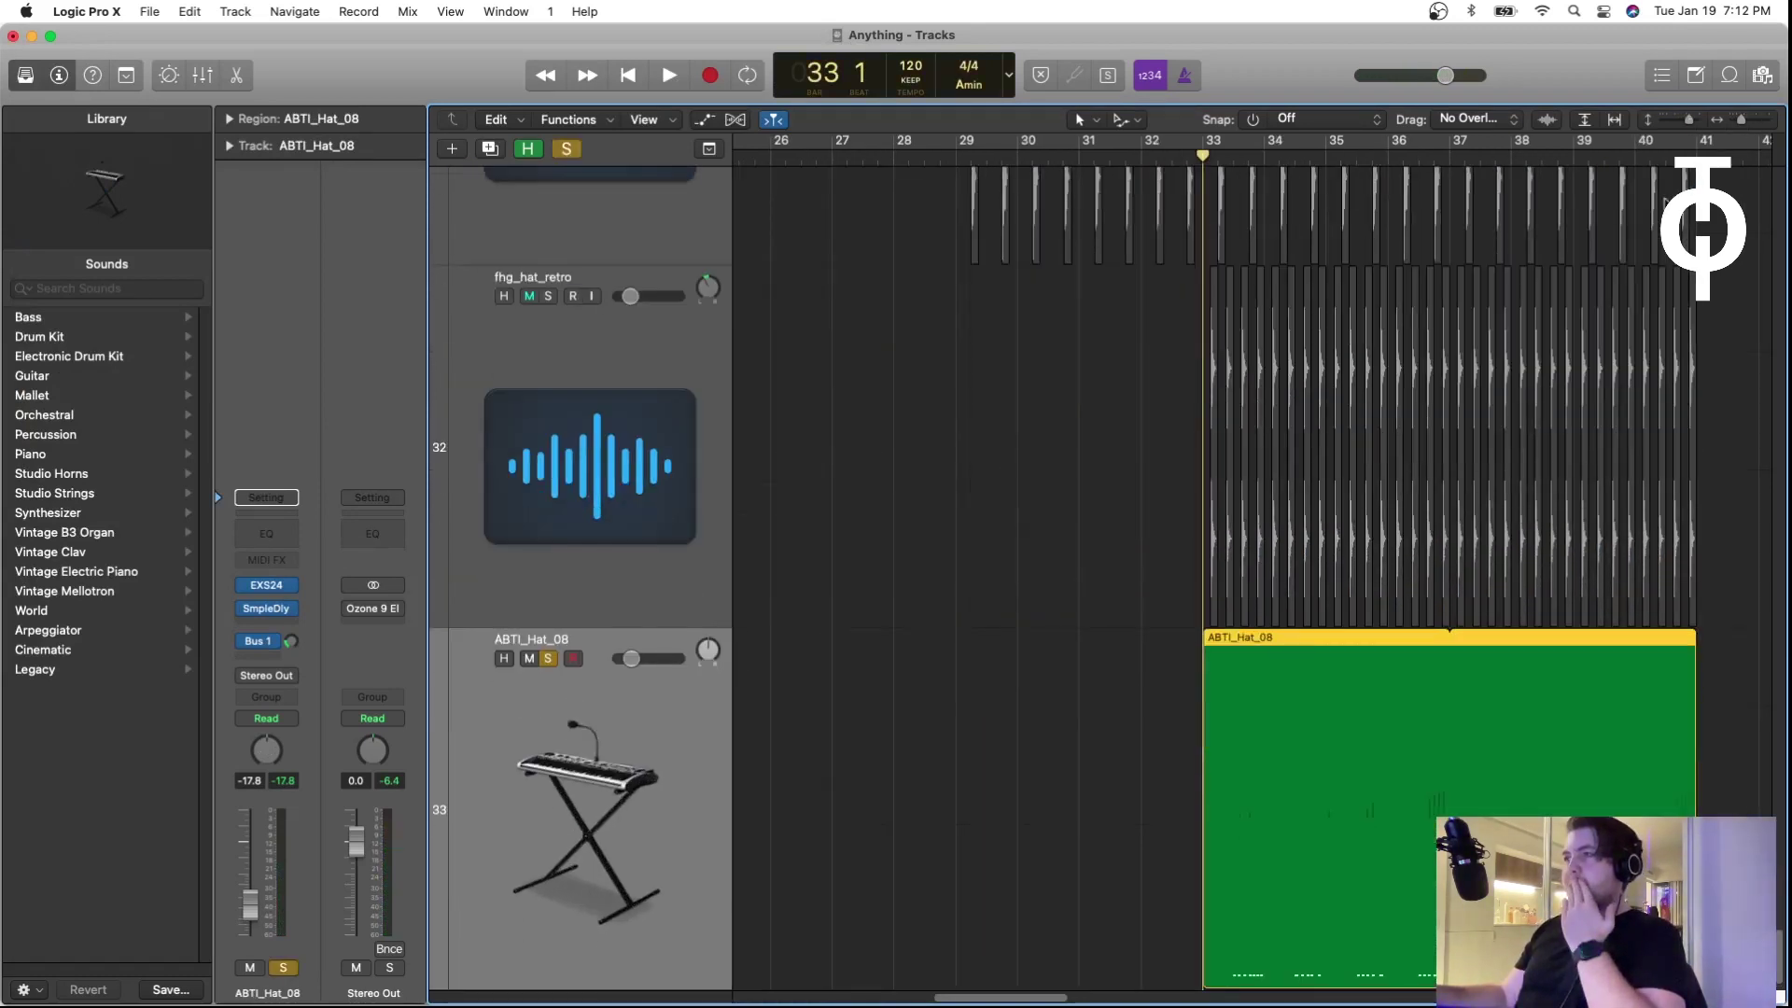
pyautogui.press('space')
pyautogui.press('p')
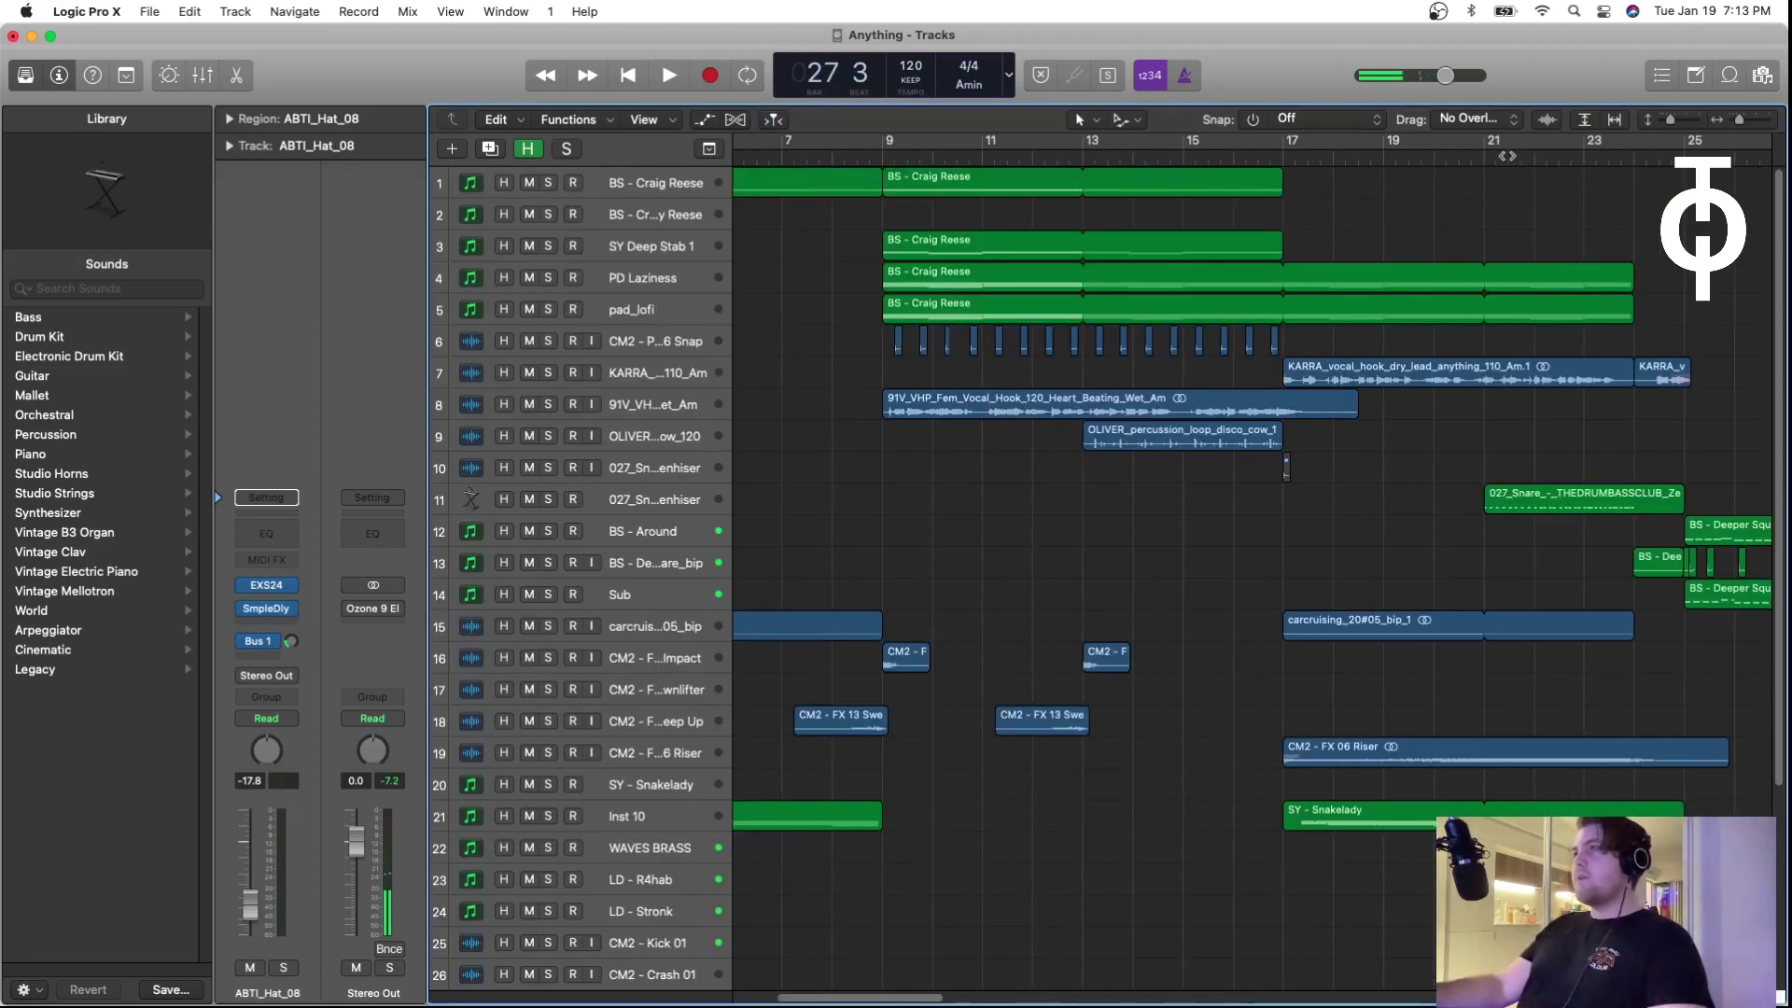
# Step: Solo the KARRA vocal hook track, listen to it up to bar 25 and select its short region starting at bar 24
pyautogui.click(556, 372)
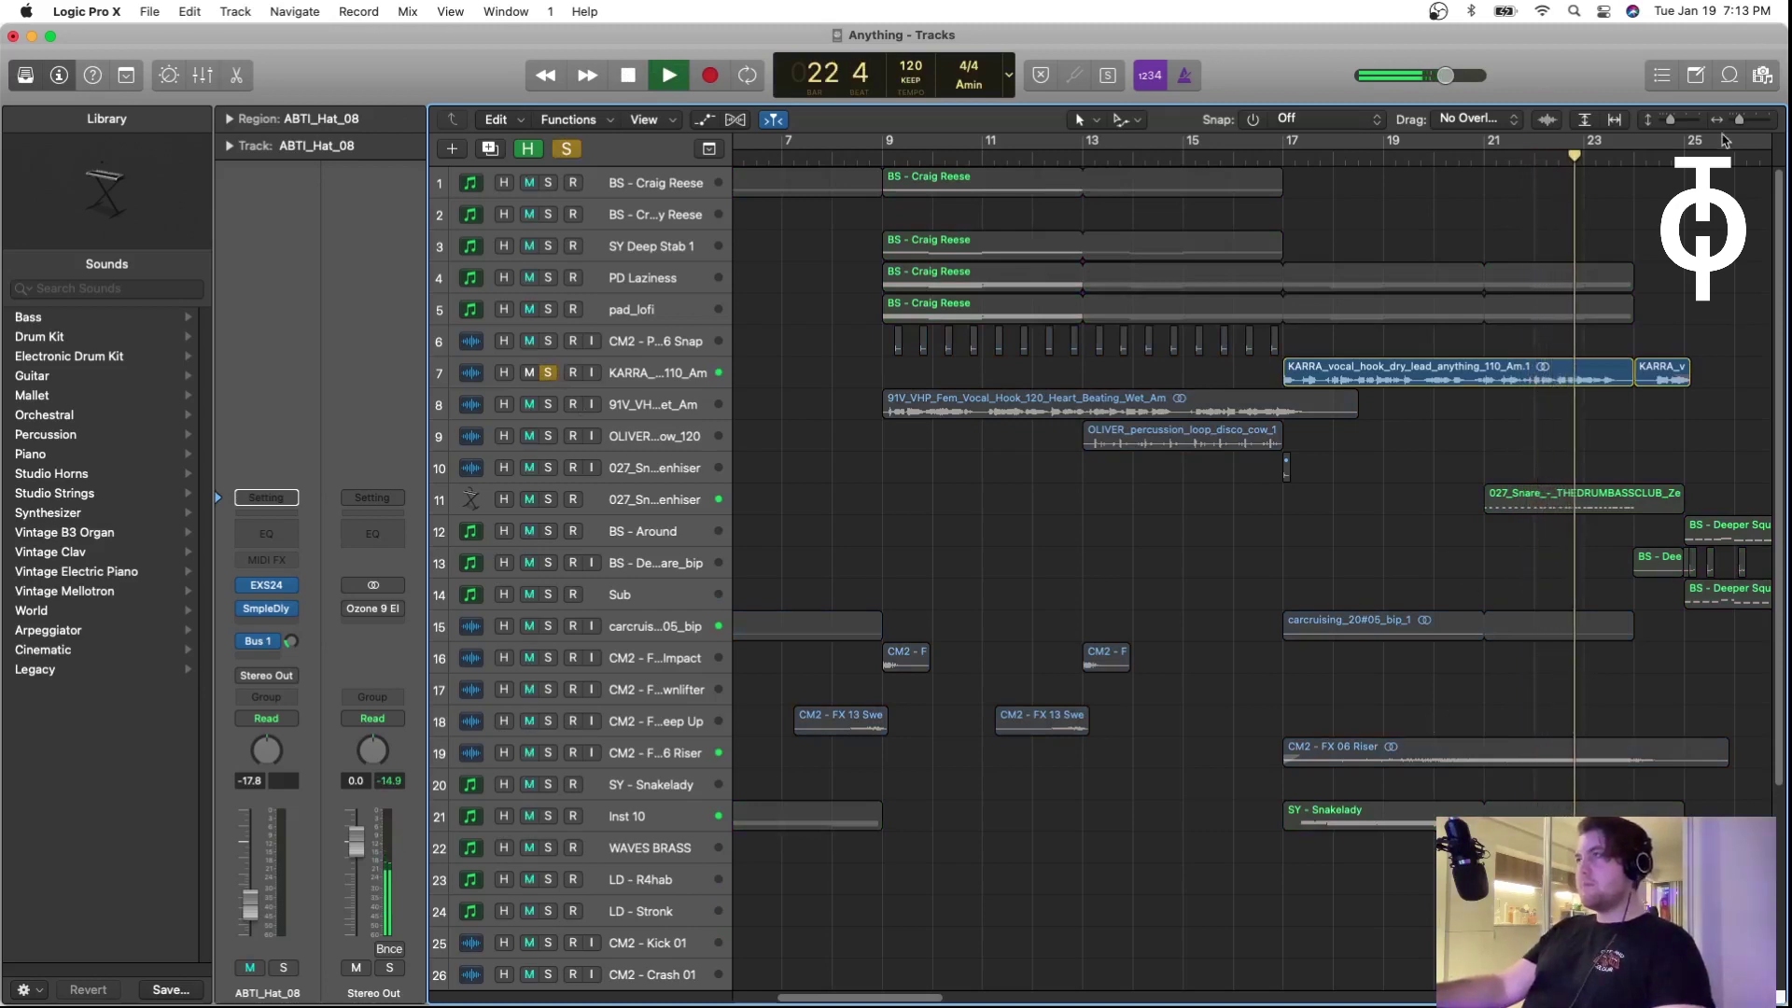
pyautogui.moveTo(1672, 122); pyautogui.dragTo(1676, 125)
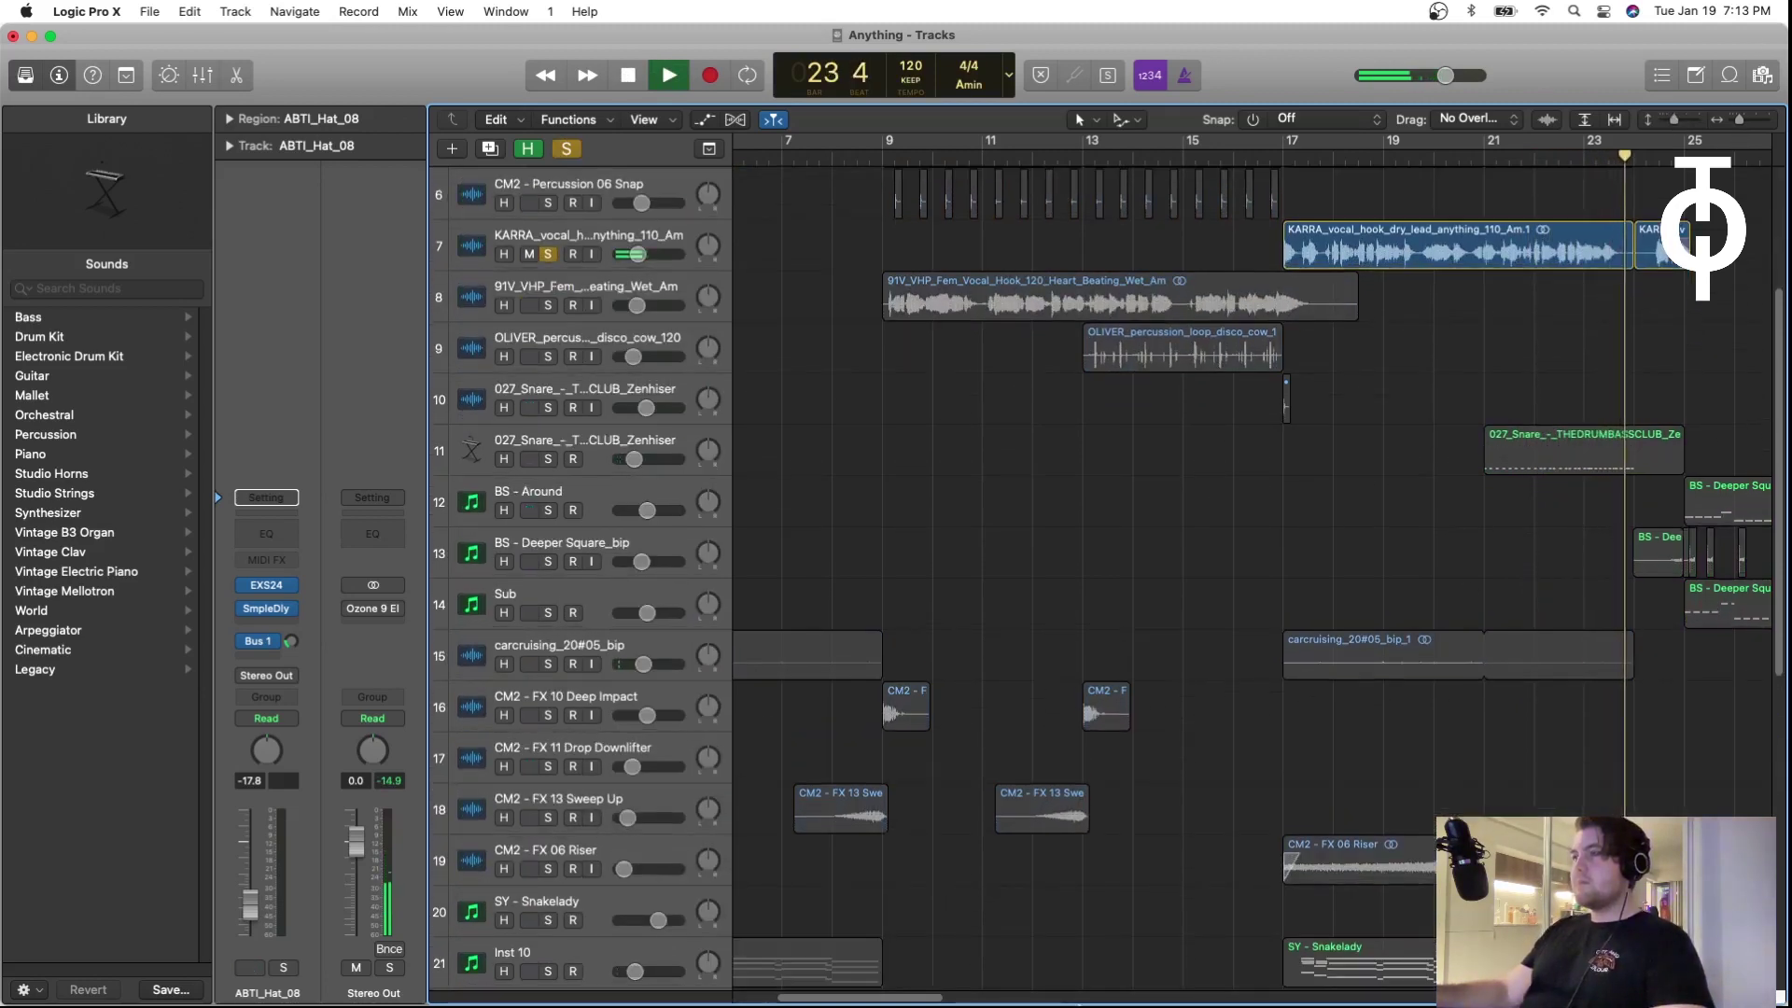
pyautogui.hscroll(5, 891, 995)
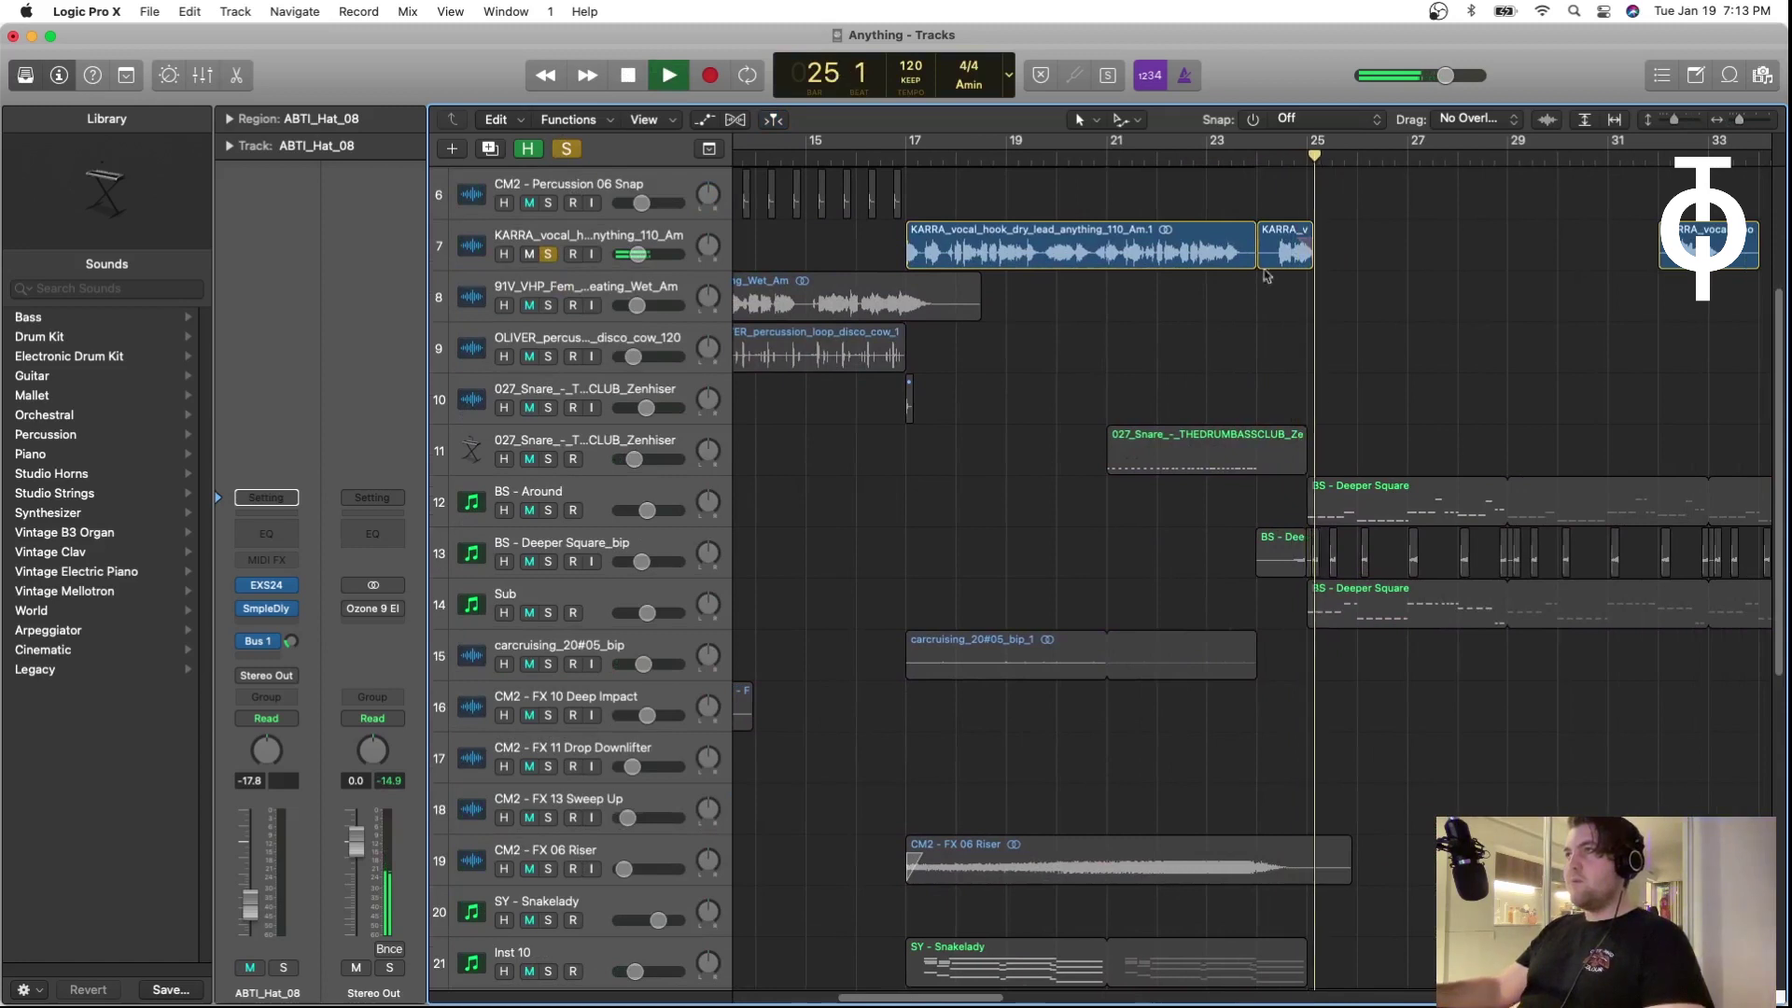
pyautogui.press('space')
pyautogui.press('super+Right')
pyautogui.click(880, 250)
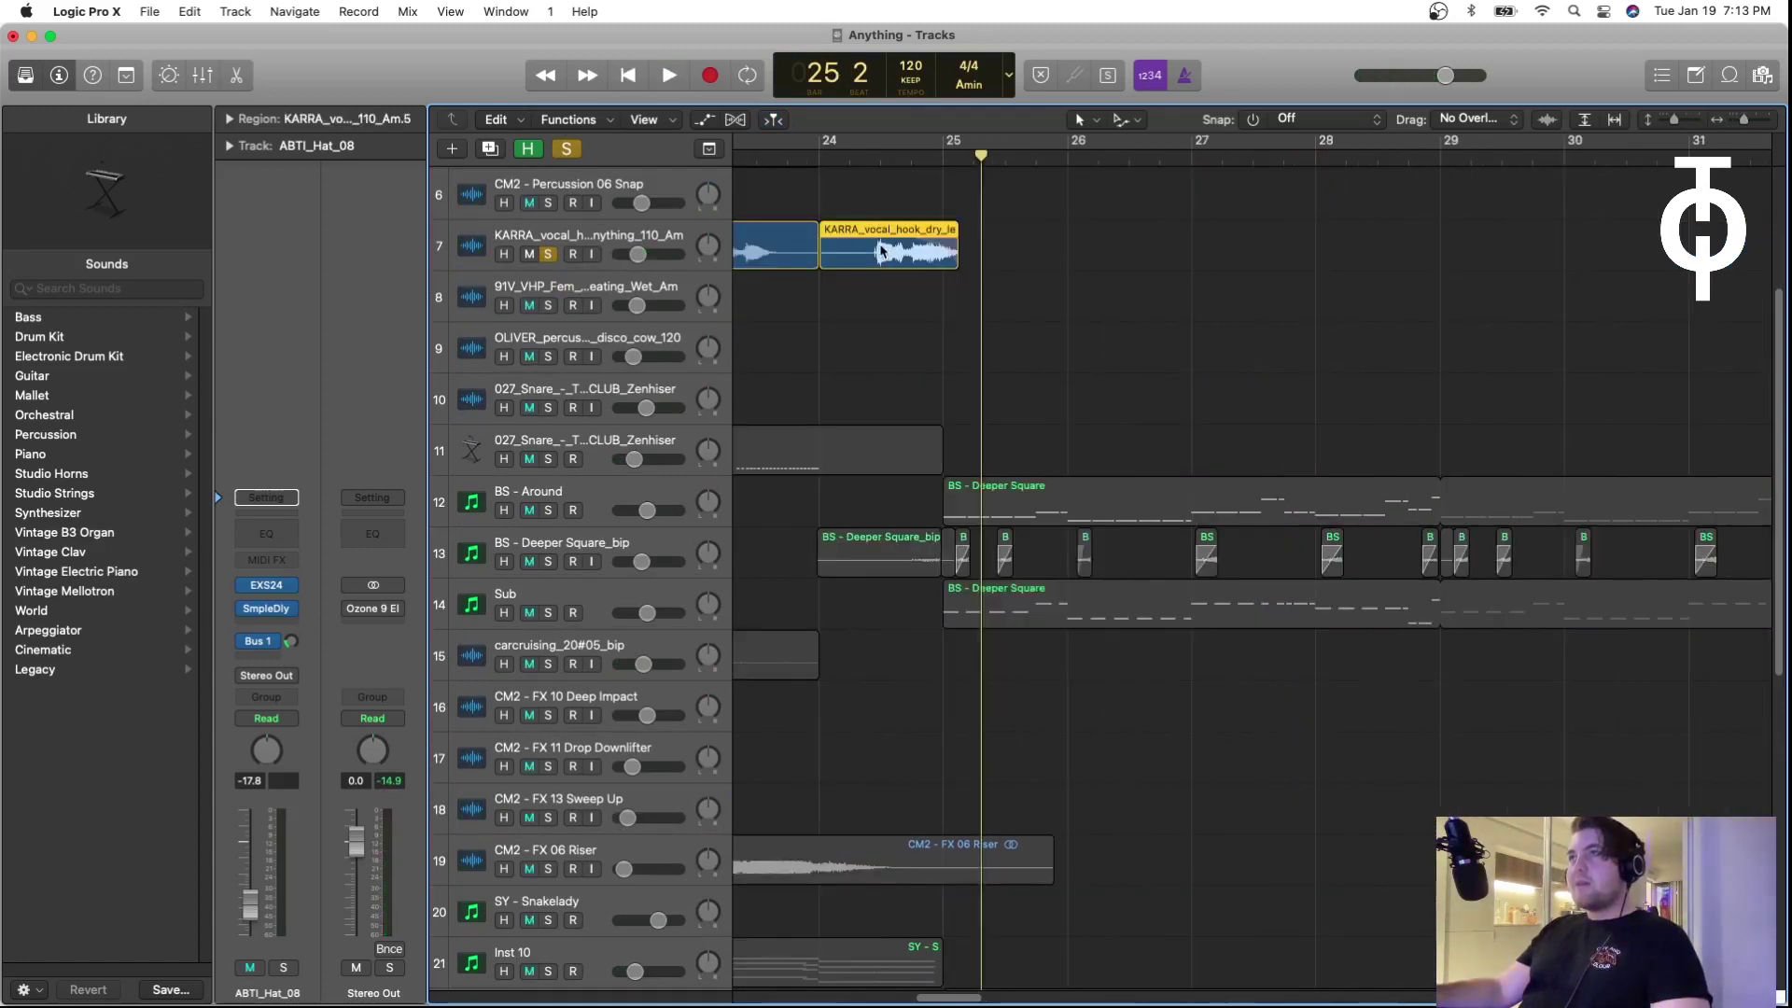
# Step: Set the secondary tool to the Fade Tool and check the fade type options of the KARRA vocal region at bar 24
pyautogui.click(1127, 121)
pyautogui.click(1118, 122)
pyautogui.click(1127, 121)
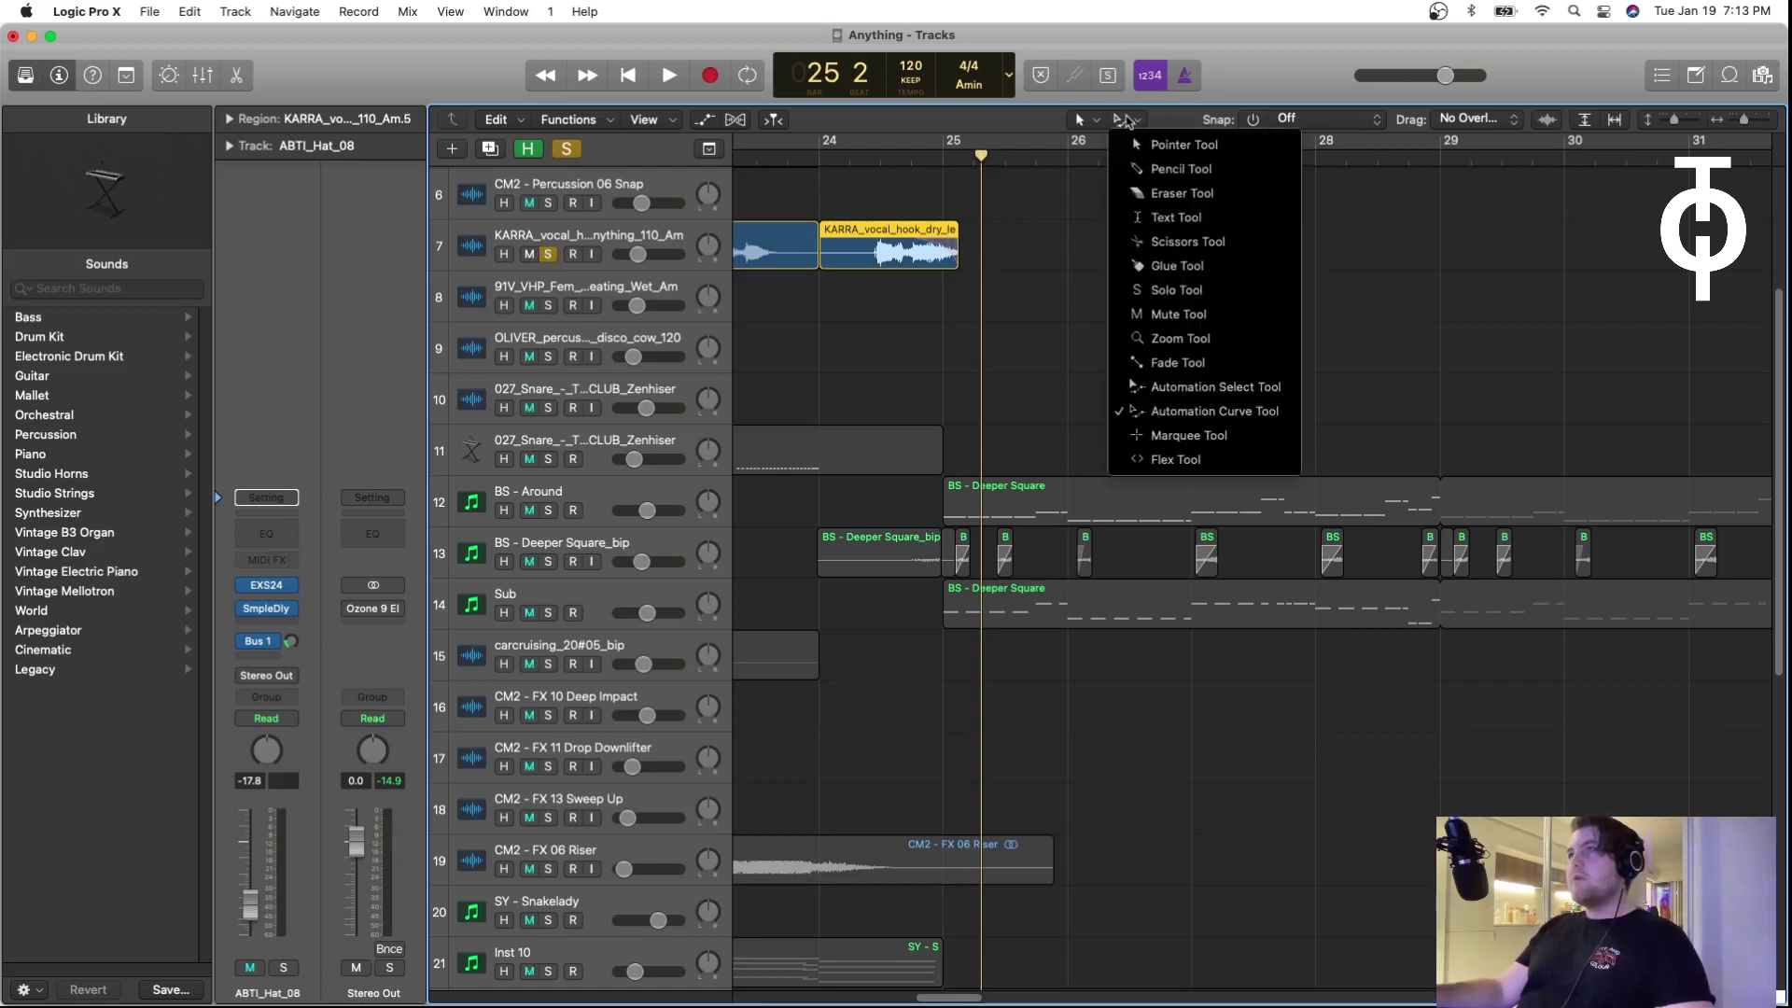
pyautogui.click(1177, 363)
pyautogui.click(969, 250)
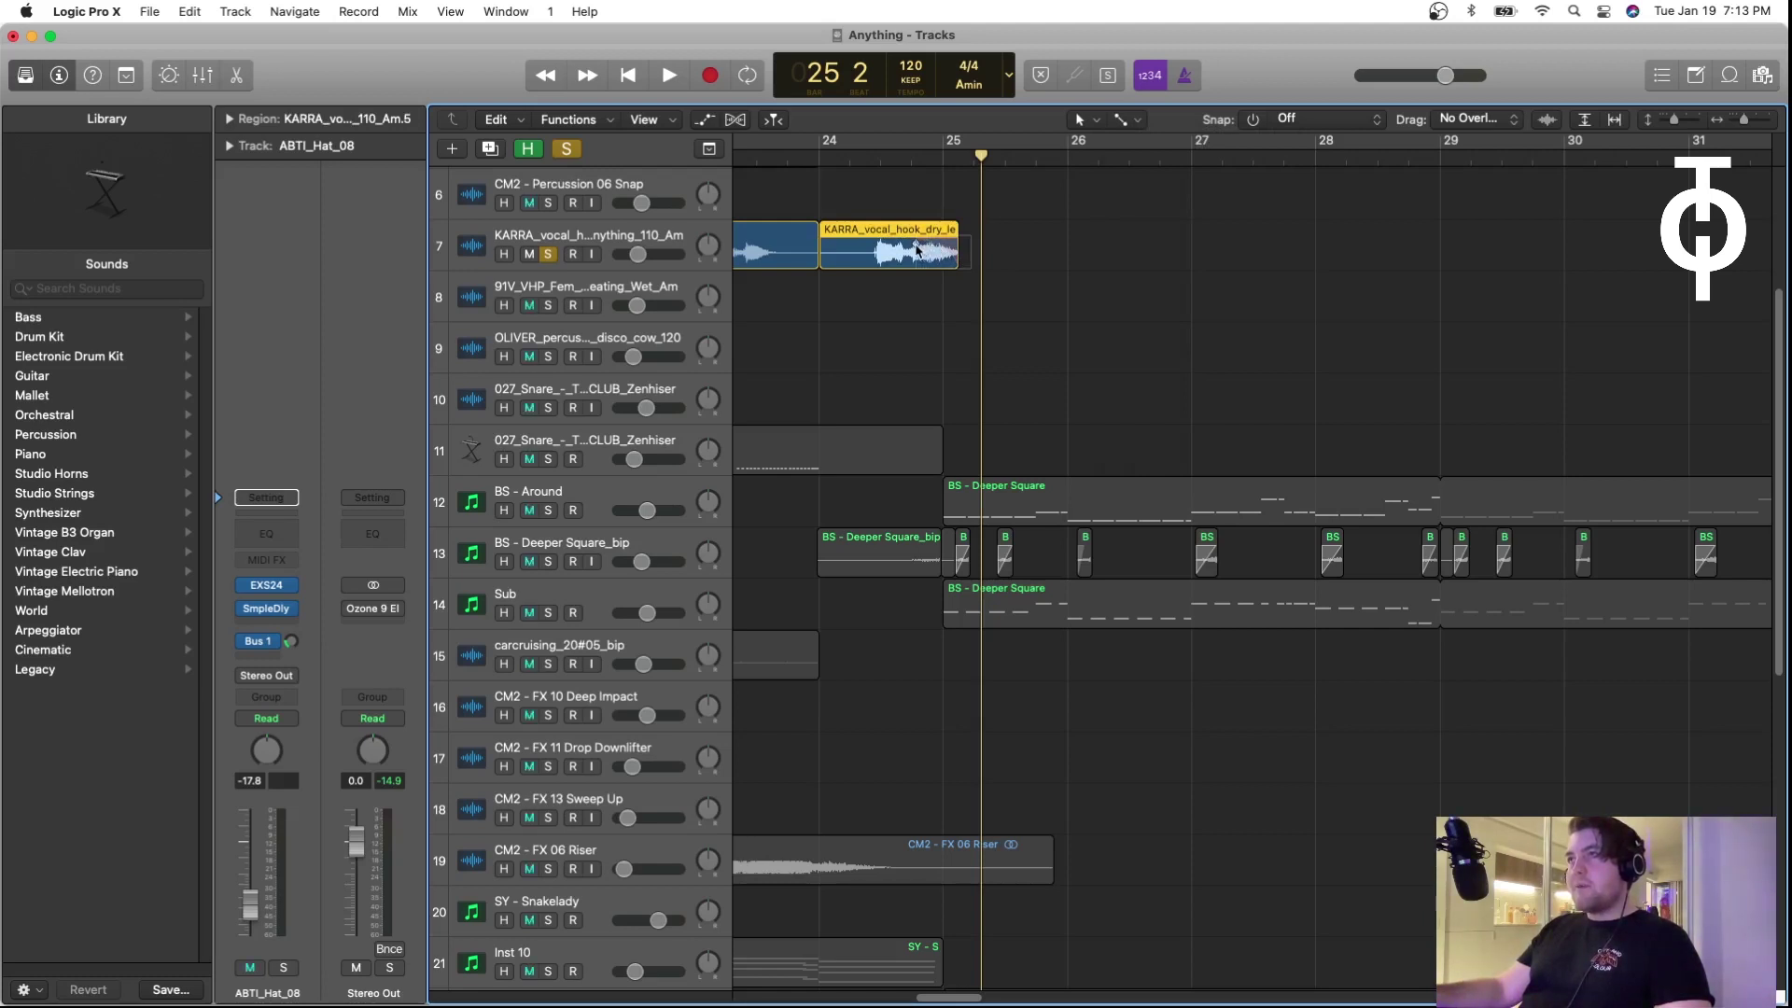
pyautogui.rightClick(918, 247)
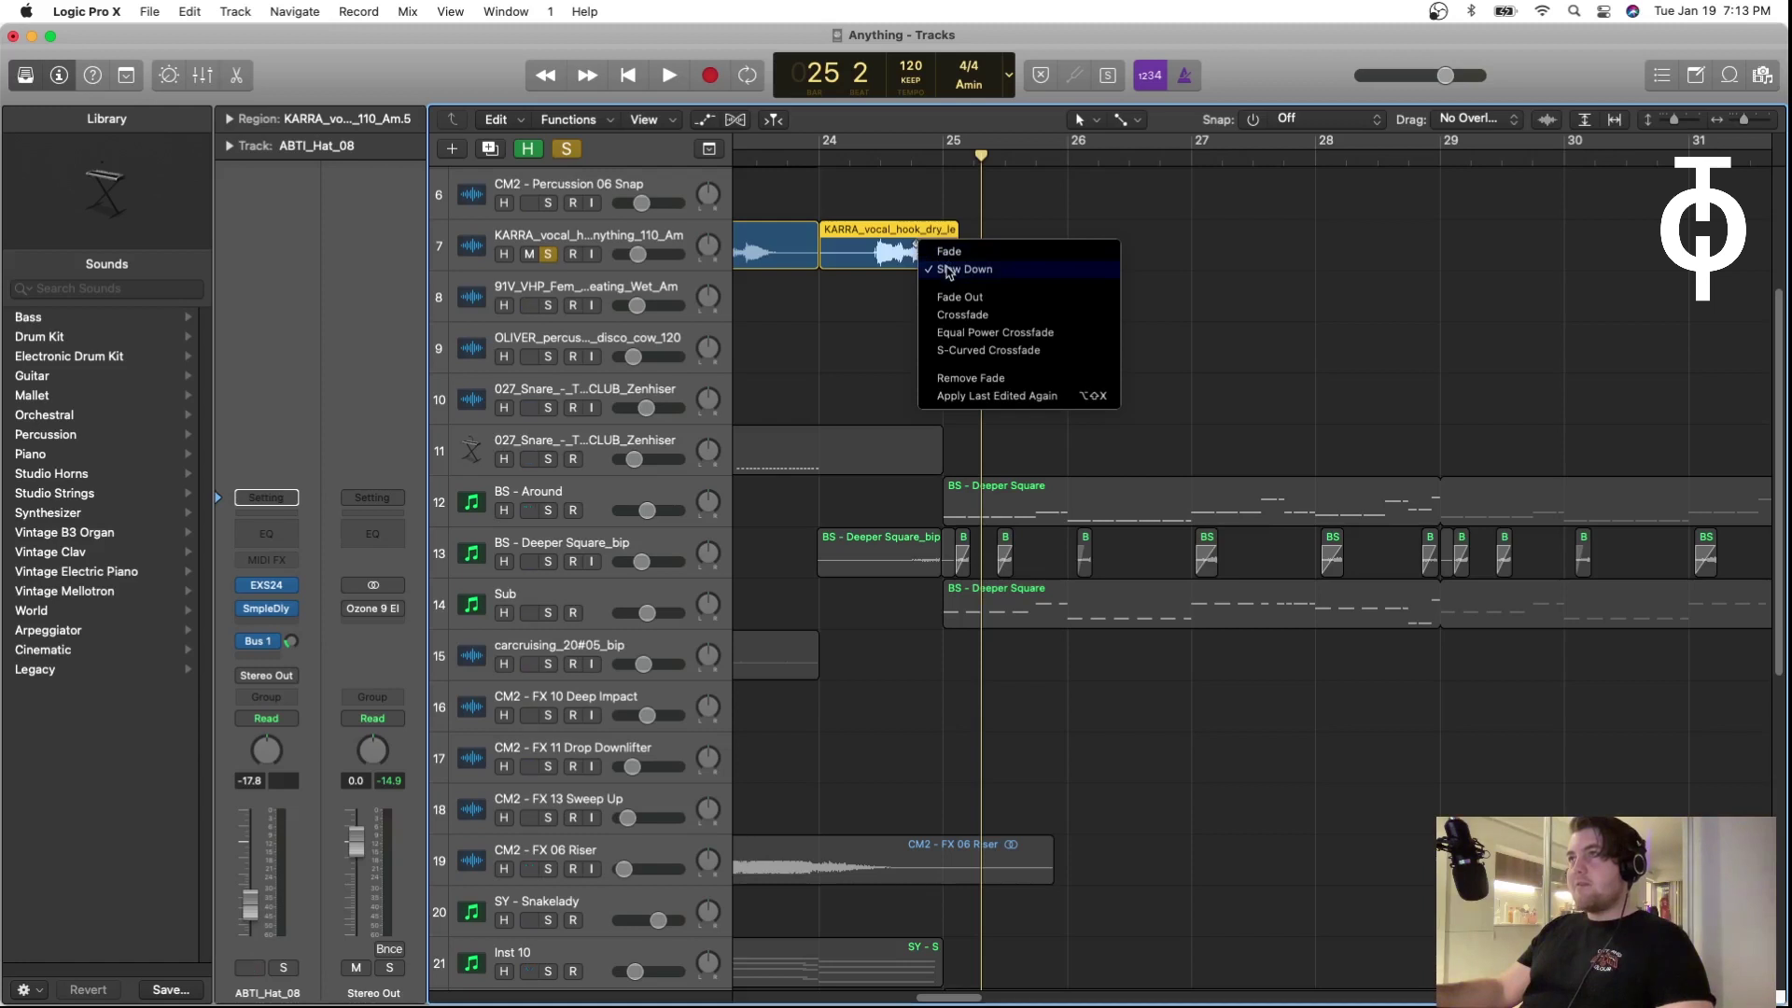
pyautogui.click(896, 295)
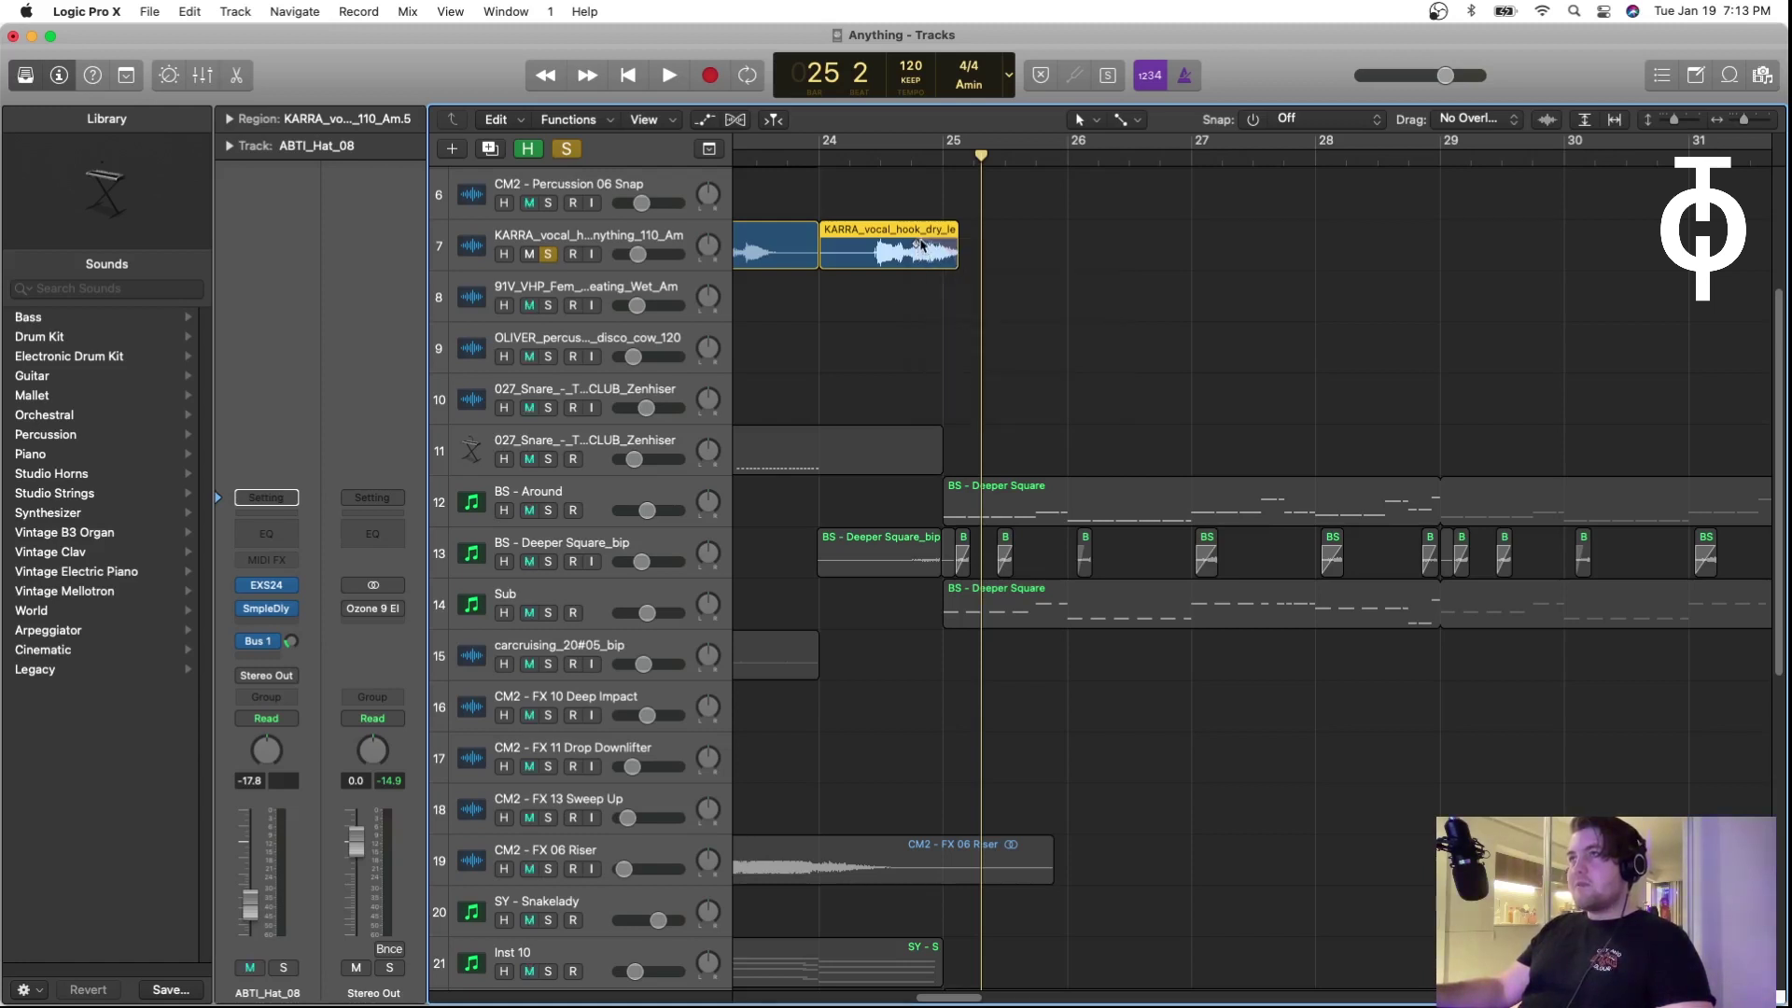
# Step: Listen to the end of the KARRA vocal region again from bar 24
pyautogui.click(870, 156)
pyautogui.press('space')
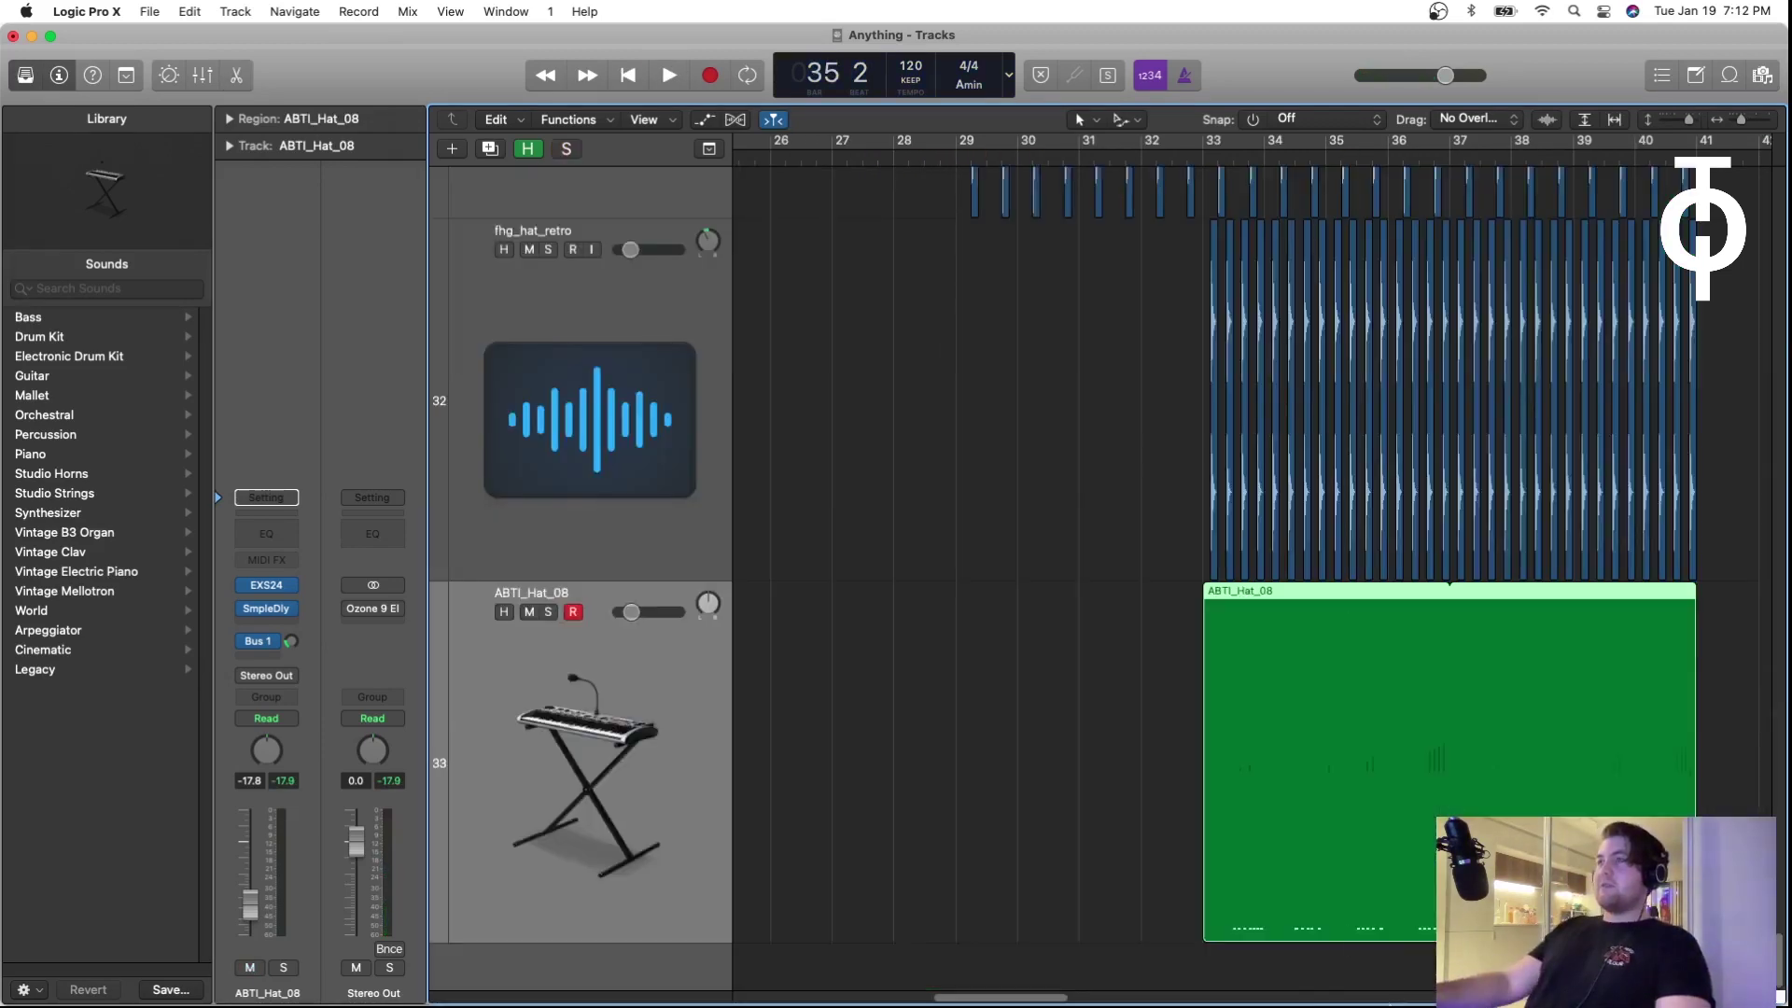
pyautogui.press('z')
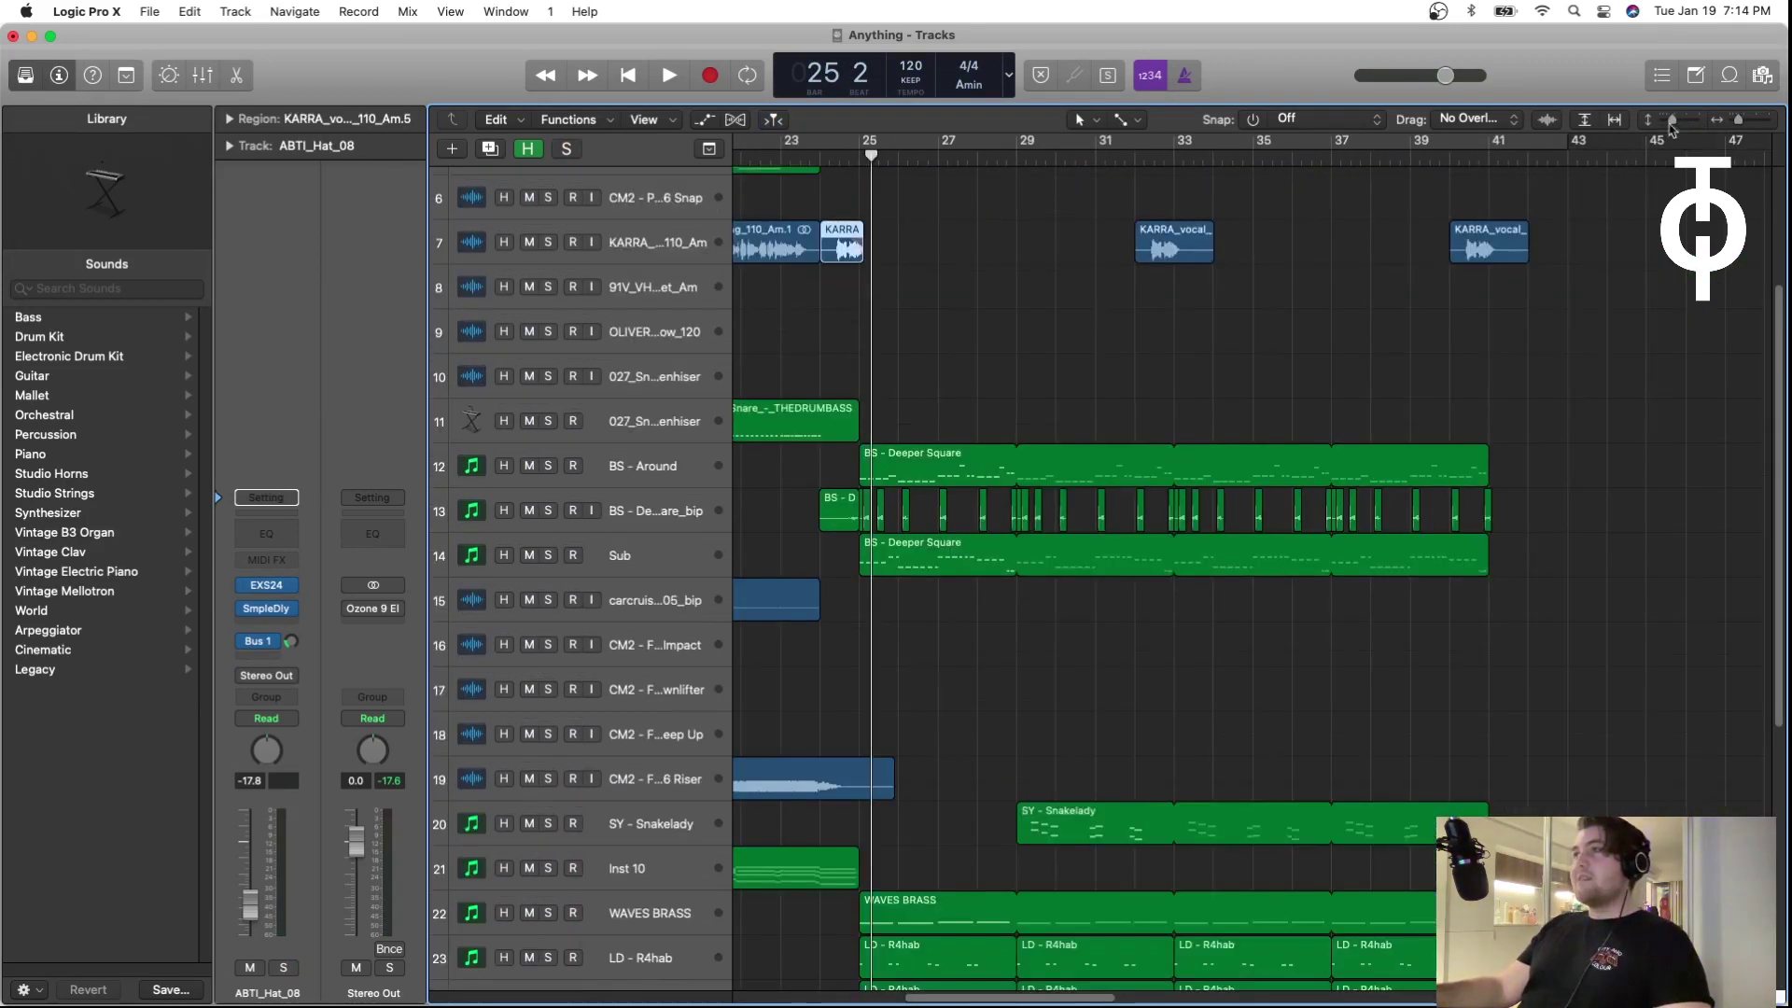
# Step: Shrink the track heights to fit all 33 tracks and play the full arrangement from bar 17
pyautogui.moveTo(1672, 120); pyautogui.dragTo(1661, 121)
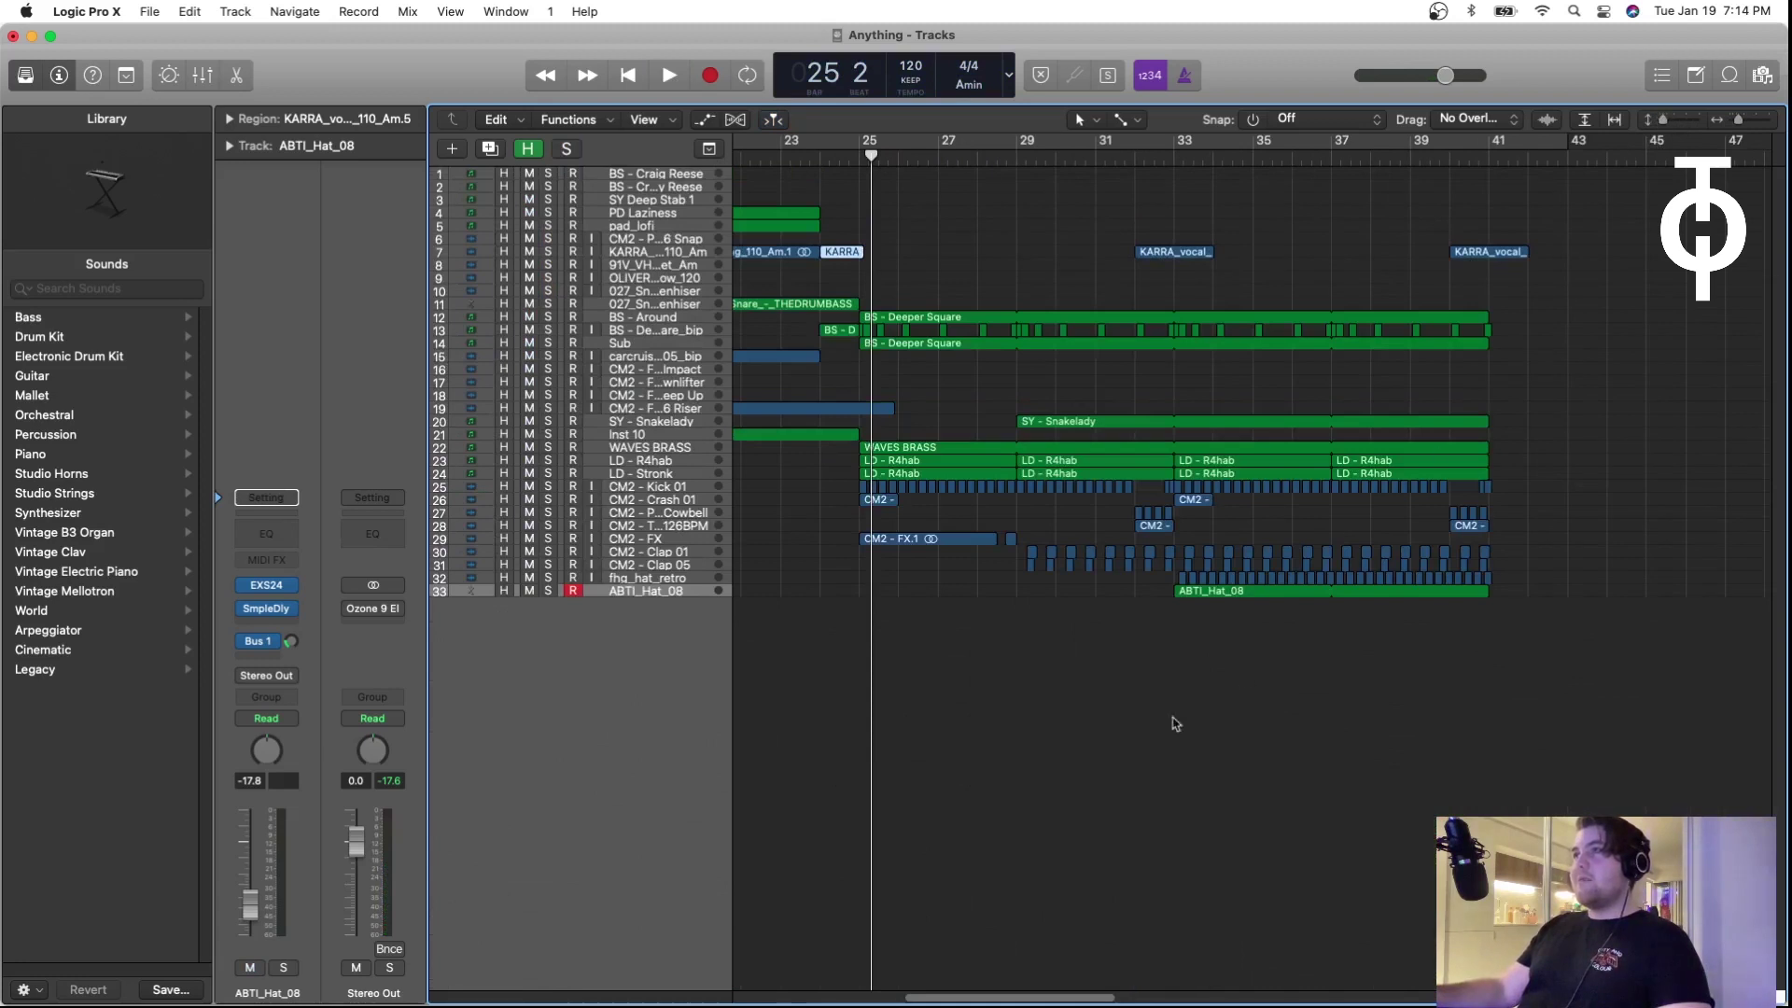
pyautogui.hscroll(-10, 995, 168)
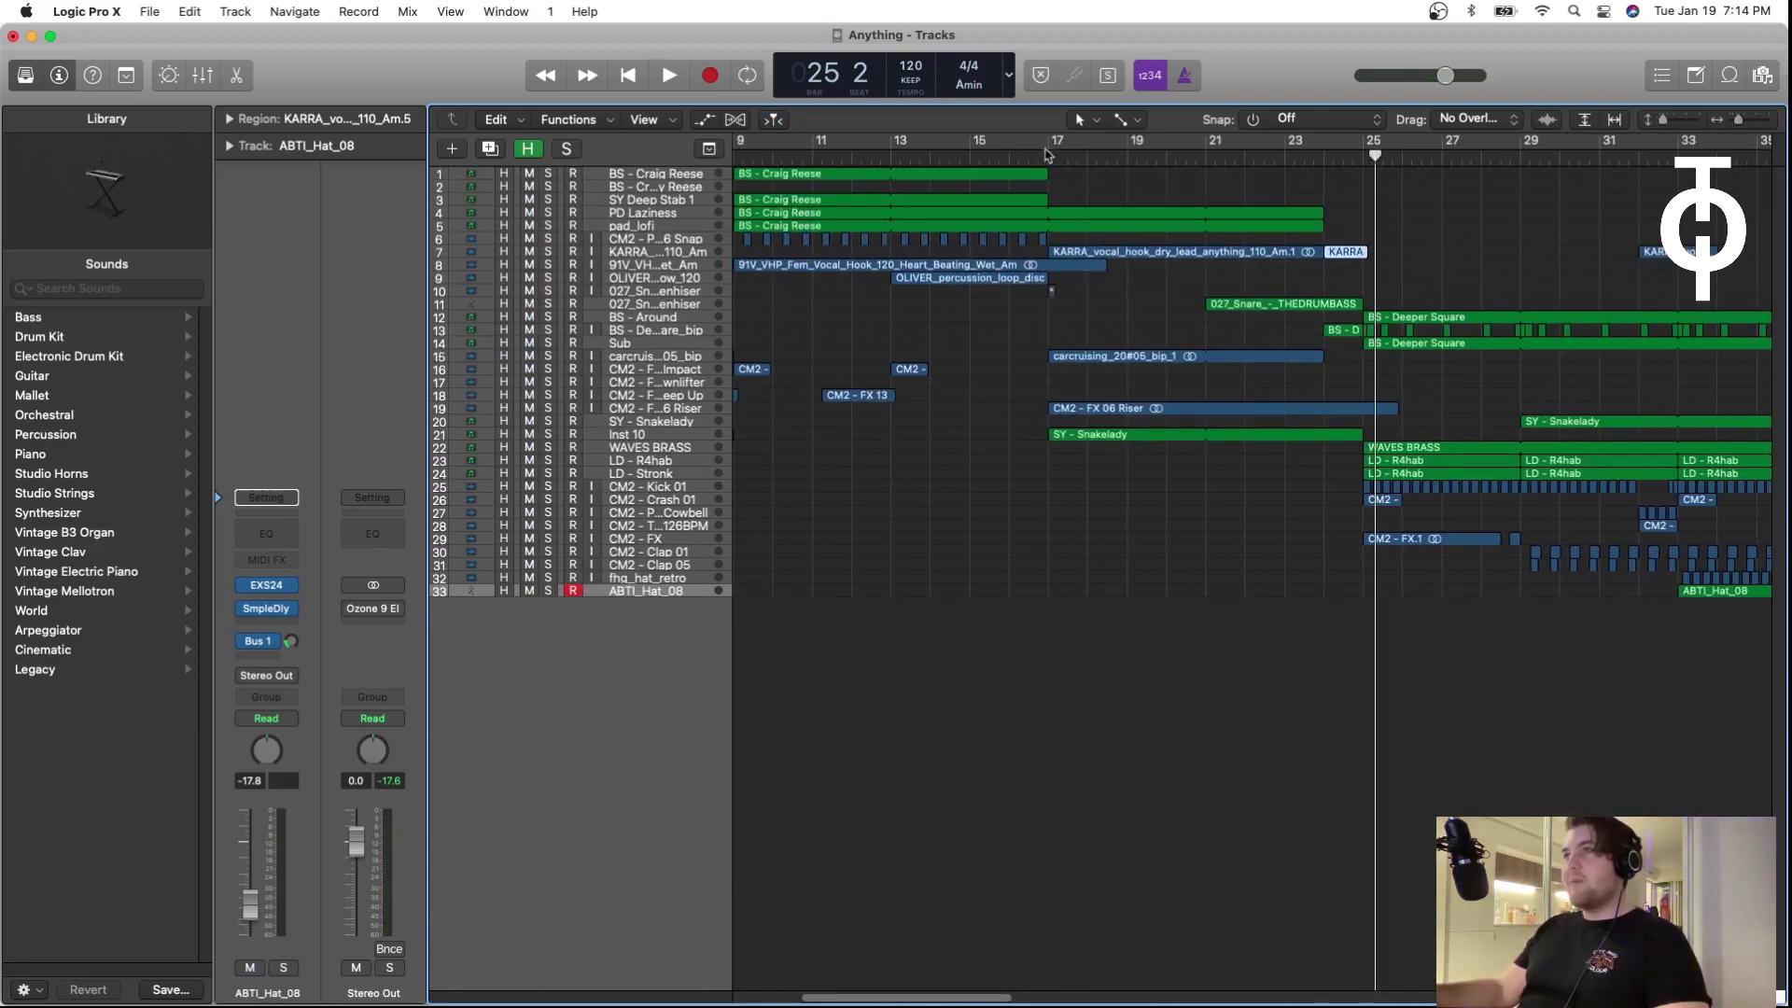
pyautogui.click(1028, 155)
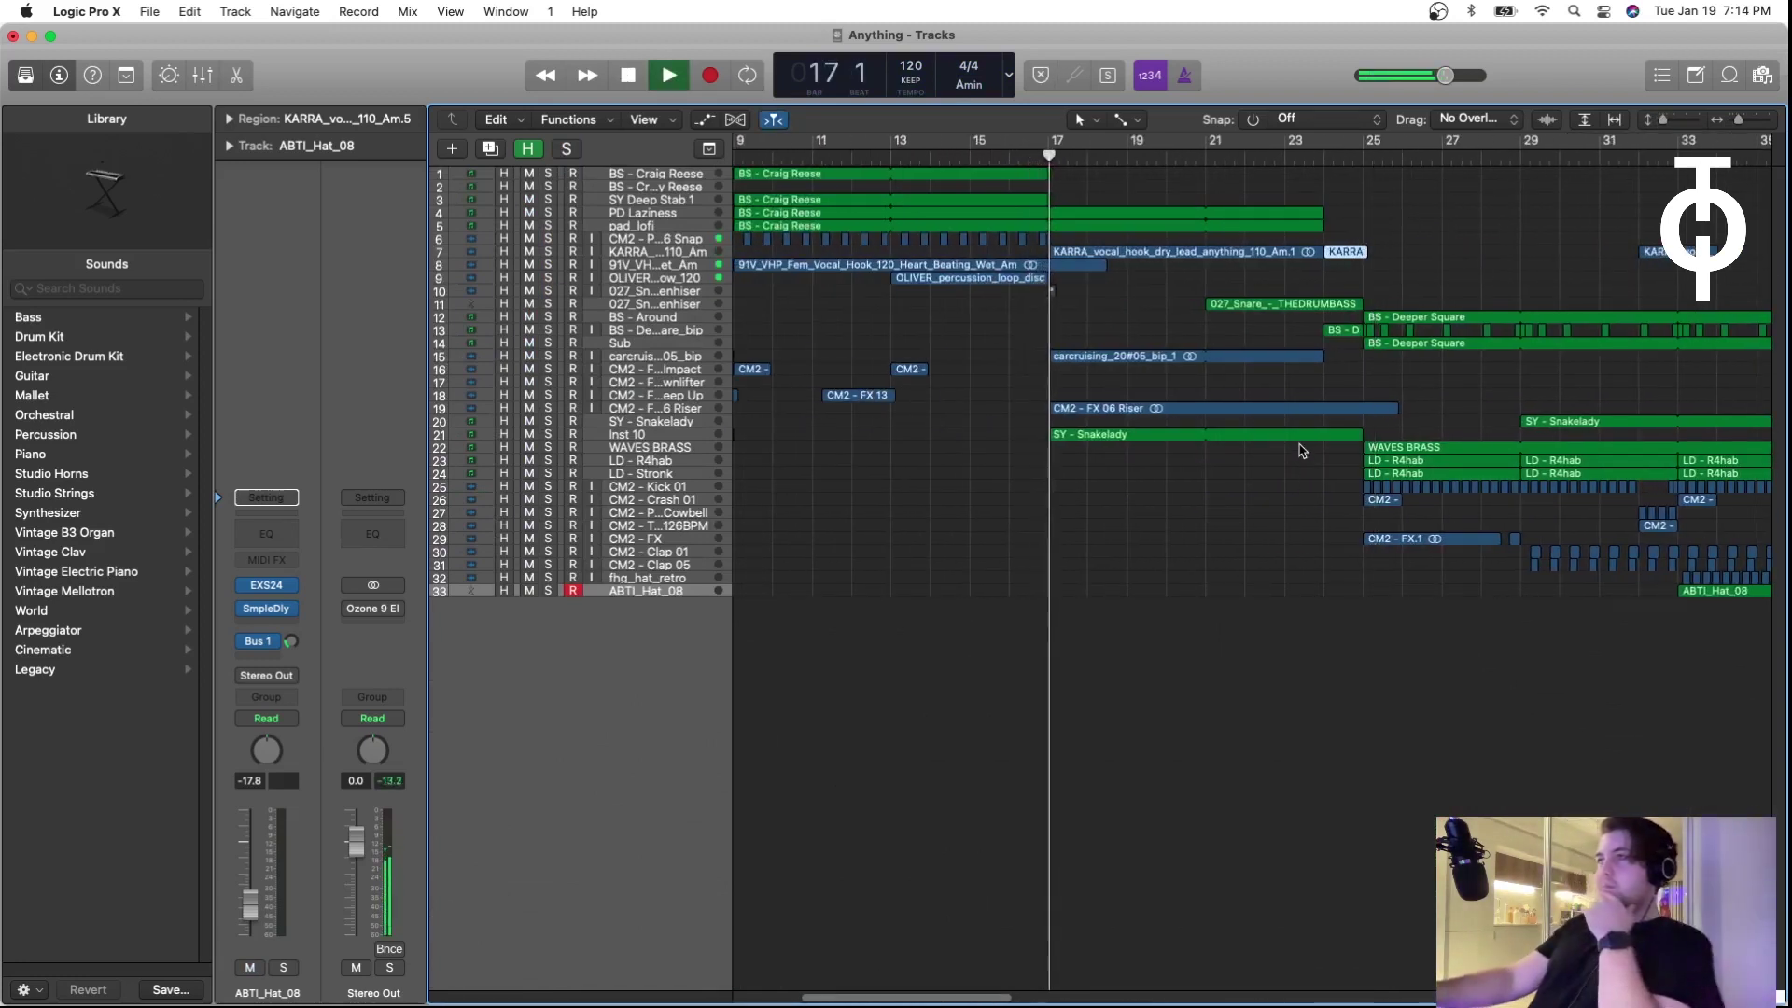